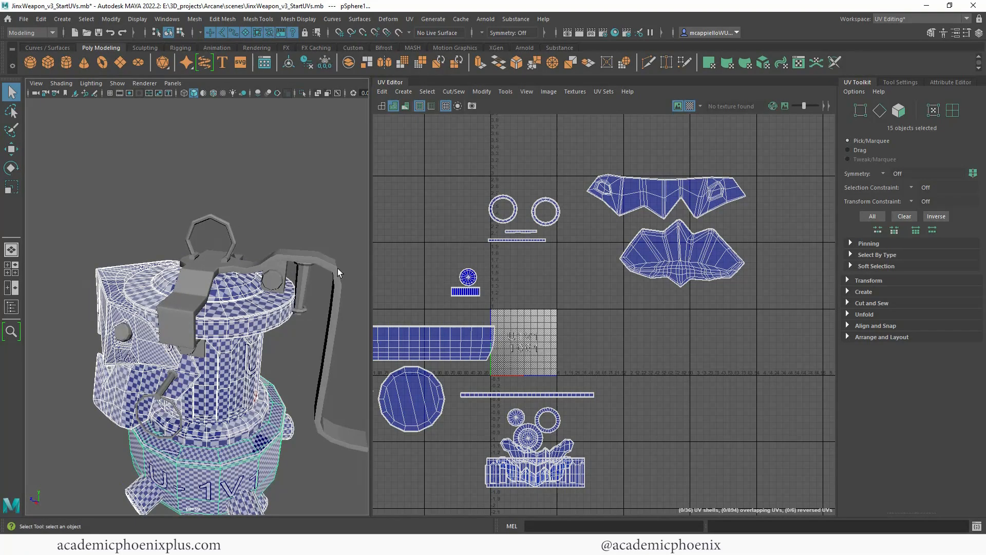
# Apply an Automatic UV projection to the grenade's lever mesh.
pyautogui.click(337, 268)
pyautogui.keyDown('alt'); pyautogui.moveTo(309, 402); pyautogui.dragTo(365, 249); pyautogui.keyUp('alt')
pyautogui.click(410, 19)
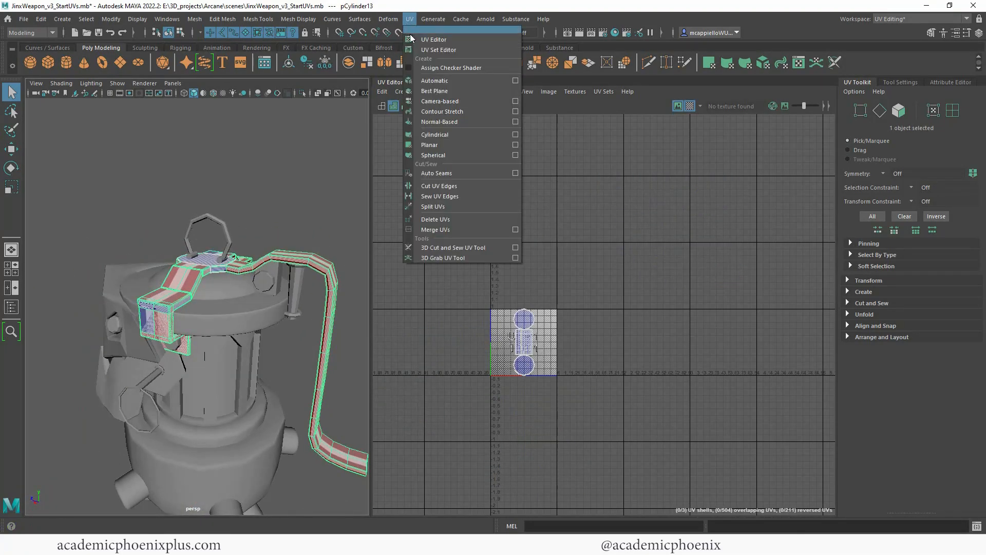
pyautogui.click(451, 81)
pyautogui.scroll(10, 543, 267)
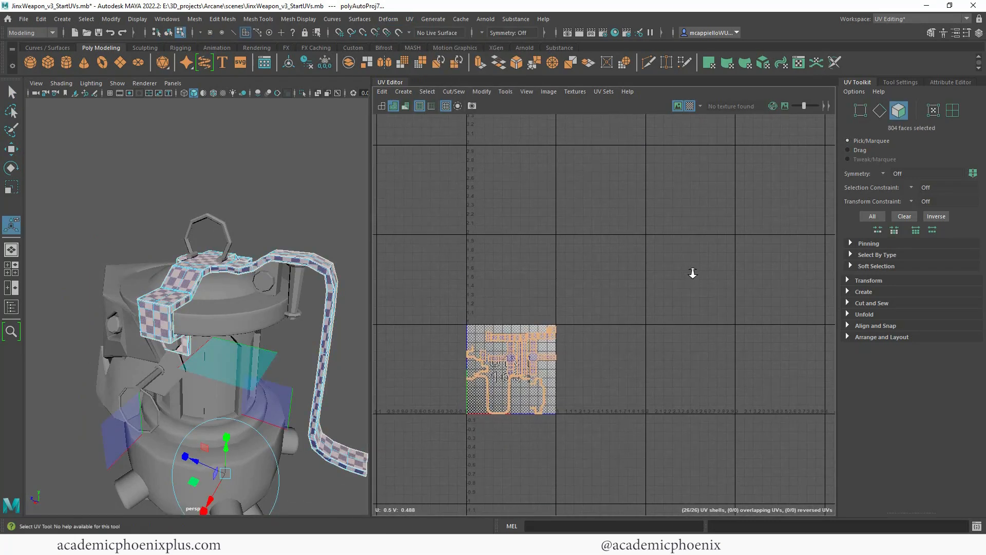
pyautogui.keyDown('alt'); pyautogui.moveTo(574, 293); pyautogui.dragTo(572, 197, button='middle'); pyautogui.keyUp('alt')
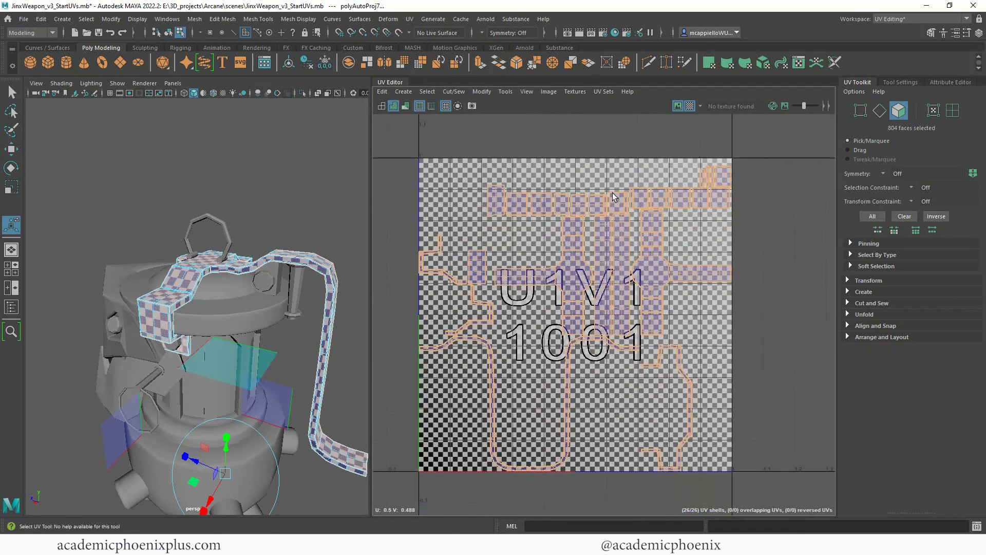
# Move the top surface's T-shaped UV shell with the round center out of the first tile into the adjacent U2V1 tile.
pyautogui.click(612, 190)
pyautogui.click(581, 277)
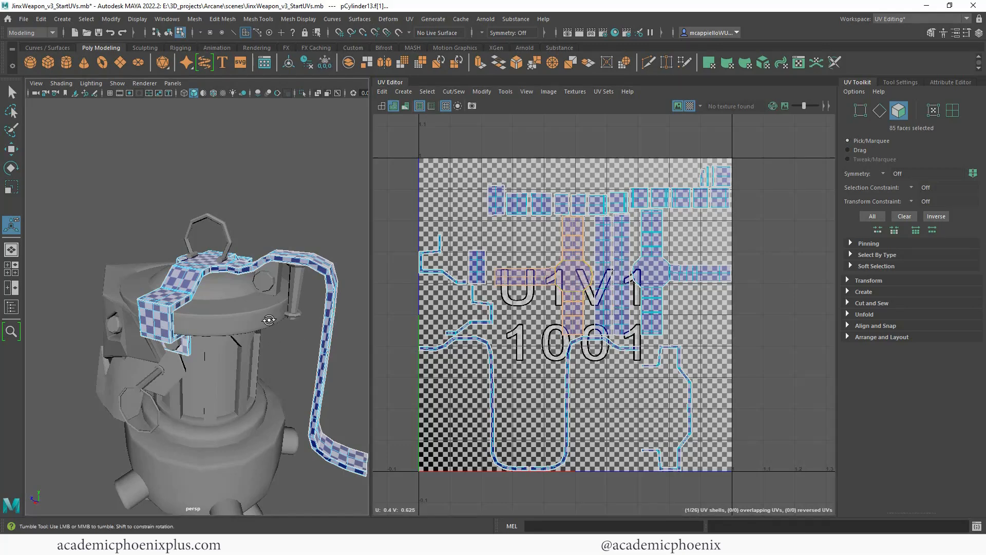
pyautogui.keyDown('alt'); pyautogui.moveTo(269, 319); pyautogui.dragTo(356, 332); pyautogui.keyUp('alt')
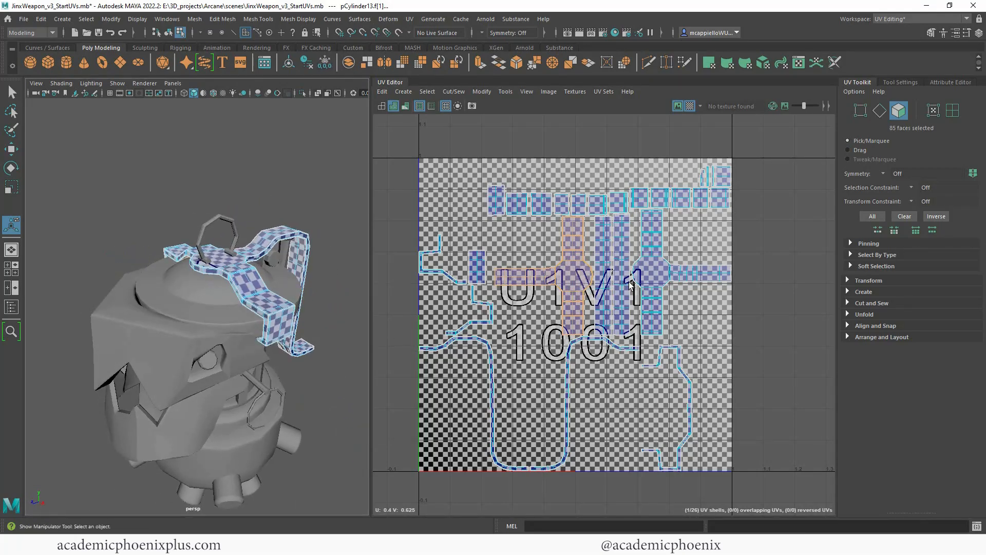
pyautogui.click(659, 277)
pyautogui.press('w')
pyautogui.keyDown('alt'); pyautogui.moveTo(685, 281); pyautogui.dragTo(610, 294, button='middle'); pyautogui.keyUp('alt')
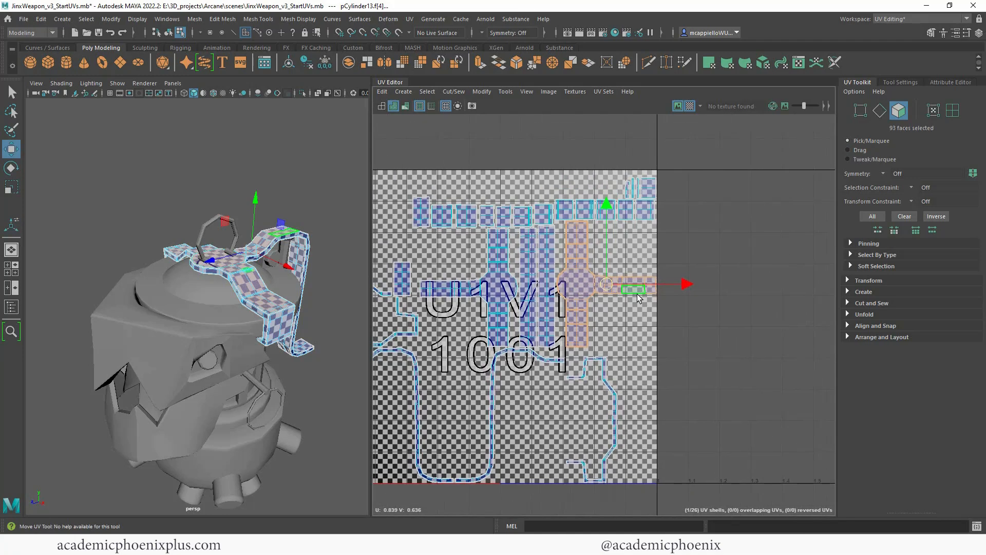
pyautogui.moveTo(603, 283); pyautogui.dragTo(730, 281)
pyautogui.keyDown('alt'); pyautogui.moveTo(732, 283); pyautogui.dragTo(723, 283, button='middle'); pyautogui.keyUp('alt')
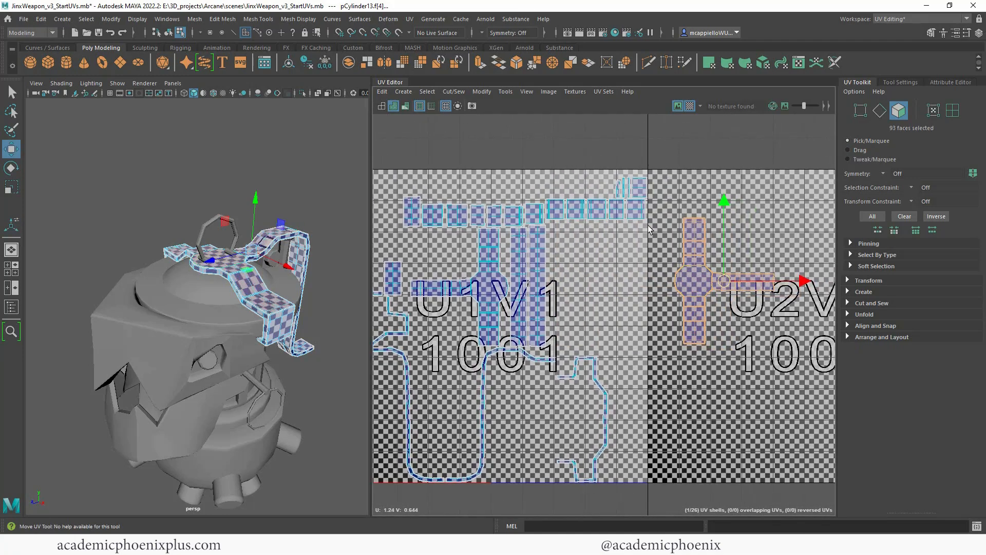
# Turn off the checker map display and enter edge selection at the bend of the lever's front arm.
pyautogui.click(690, 106)
pyautogui.scroll(10, 301, 312)
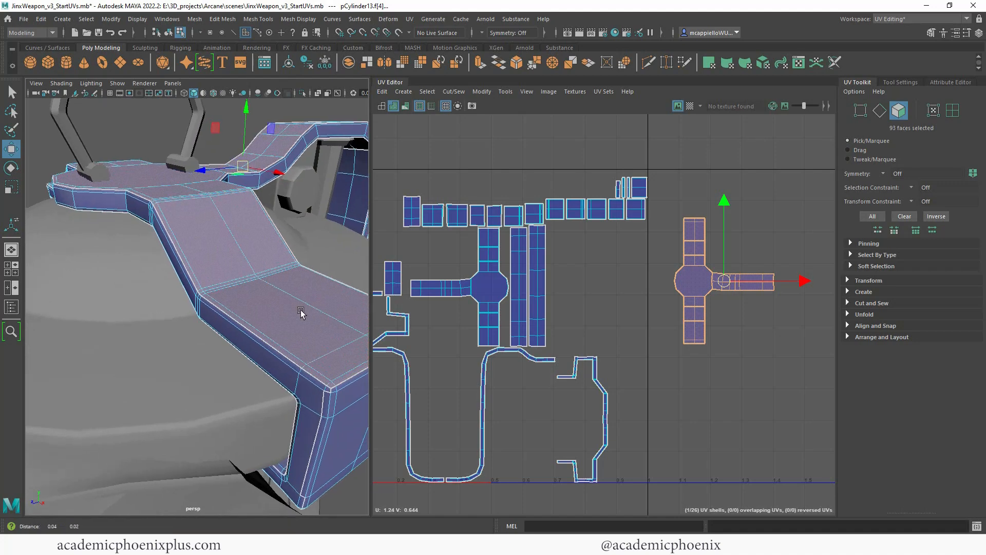
pyautogui.keyDown('alt'); pyautogui.moveTo(301, 311); pyautogui.dragTo(230, 295, button='middle'); pyautogui.keyUp('alt')
pyautogui.keyDown('alt'); pyautogui.moveTo(266, 411); pyautogui.dragTo(240, 411); pyautogui.keyUp('alt')
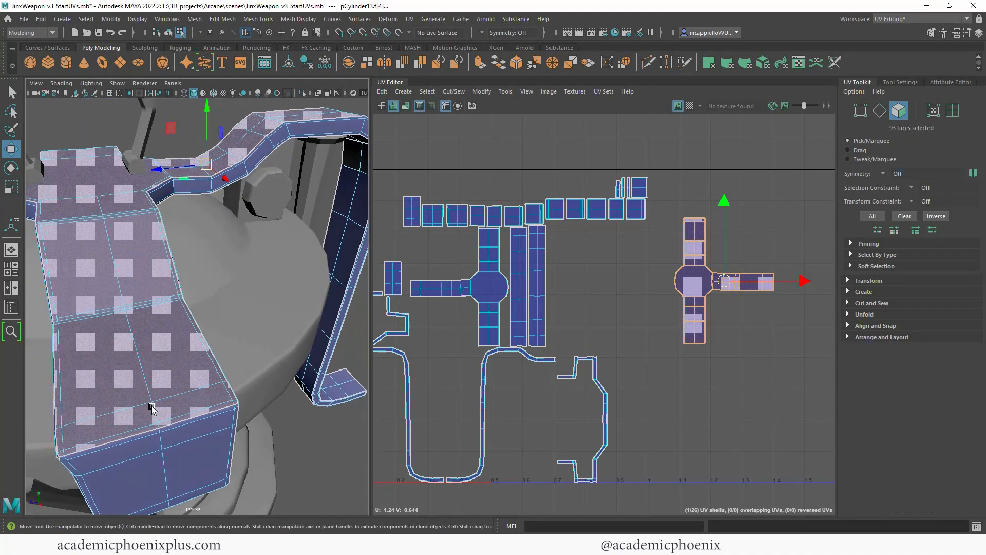
pyautogui.keyDown('alt'); pyautogui.moveTo(152, 408); pyautogui.dragTo(214, 309); pyautogui.keyUp('alt')
pyautogui.moveTo(219, 295); pyautogui.dragTo(190, 260, button='right')
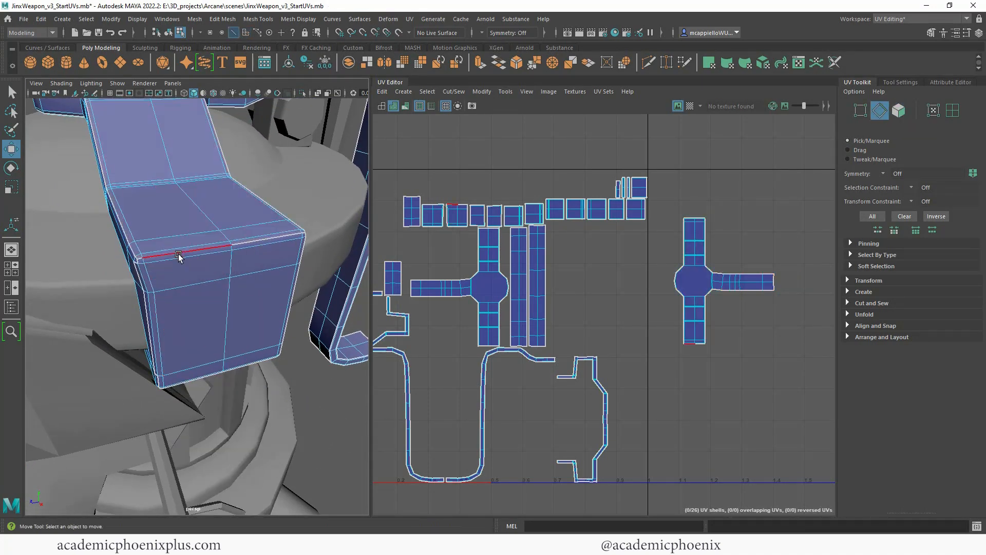
# Select the four edges along the arm's upper front bend and stitch the front face to the top shell.
pyautogui.click(179, 255)
pyautogui.keyDown('shift'); pyautogui.click(269, 240); pyautogui.keyUp('shift')
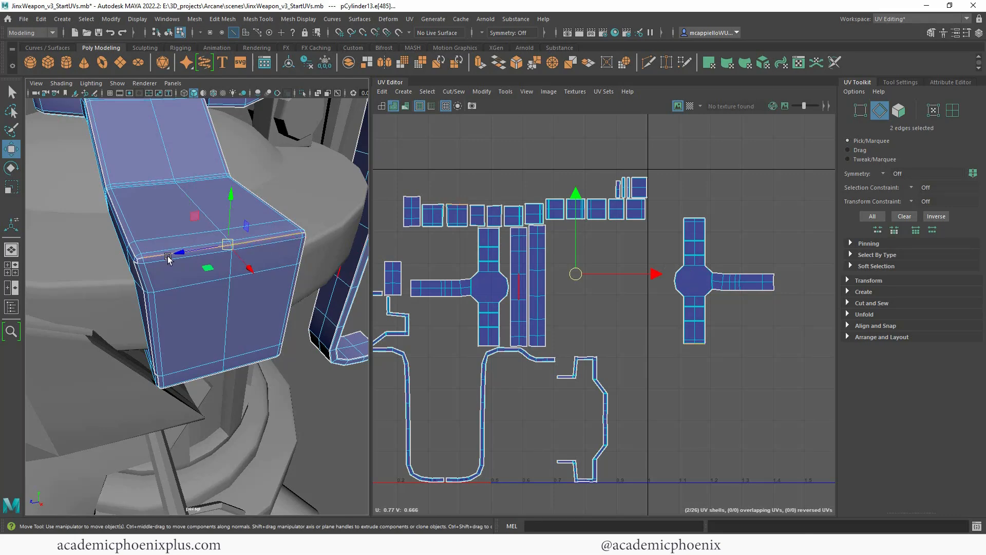
pyautogui.scroll(3, 168, 258)
pyautogui.keyDown('shift'); pyautogui.click(97, 224); pyautogui.keyUp('shift')
pyautogui.keyDown('alt'); pyautogui.moveTo(96, 223); pyautogui.dragTo(106, 209); pyautogui.keyUp('alt')
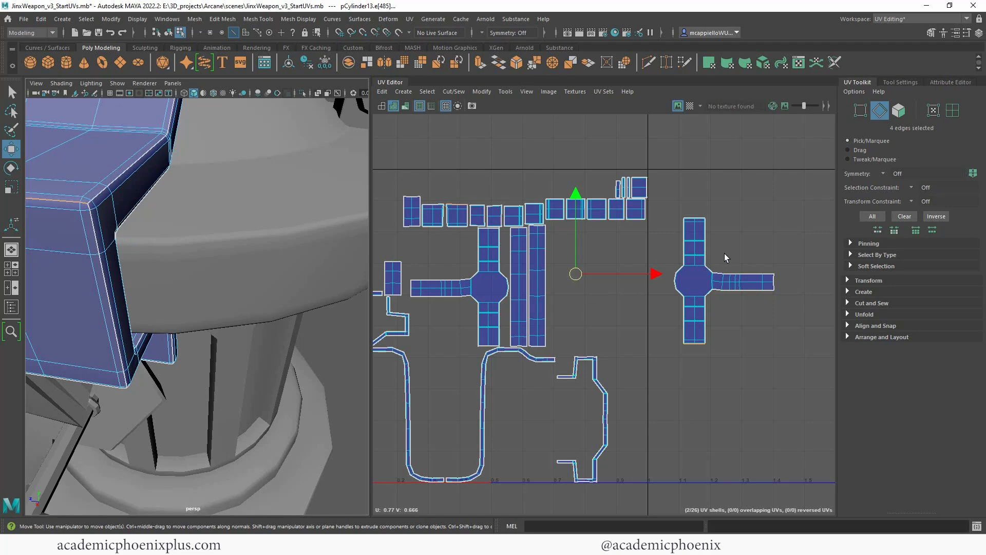
pyautogui.scroll(-2, 721, 251)
pyautogui.keyDown('shift'); pyautogui.rightClick(704, 307); pyautogui.keyUp('shift')
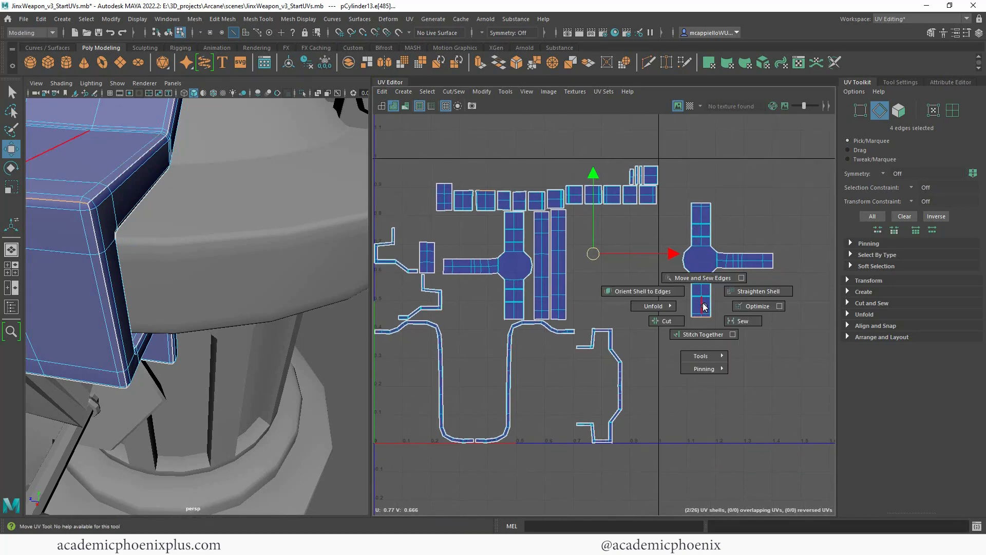
pyautogui.keyDown('shift'); pyautogui.moveTo(704, 307); pyautogui.dragTo(698, 331, button='right'); pyautogui.keyUp('shift')
# Stitch the arm's underside to the front face along the four edges at its lower front bend.
pyautogui.keyDown('alt'); pyautogui.moveTo(201, 375); pyautogui.dragTo(215, 320); pyautogui.keyUp('alt')
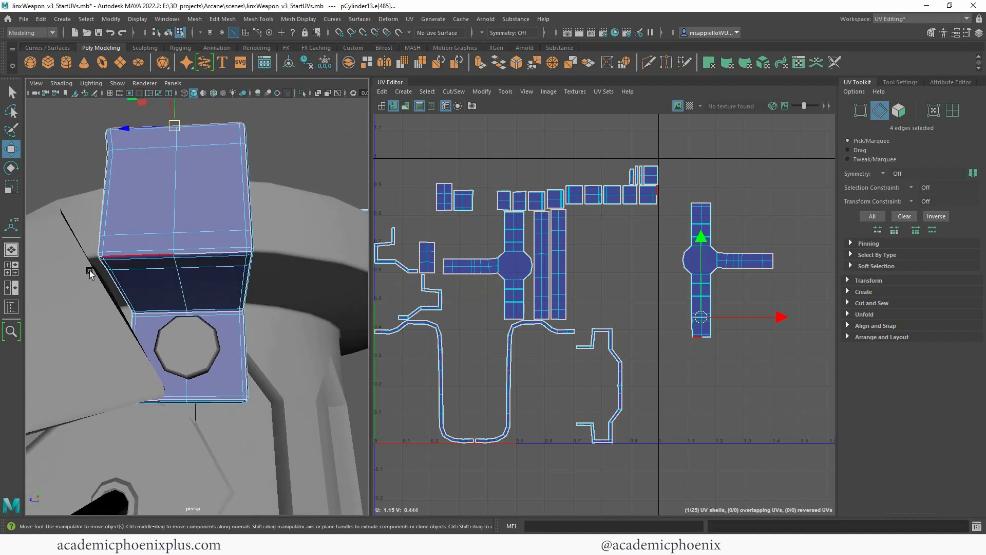
pyautogui.click(101, 255)
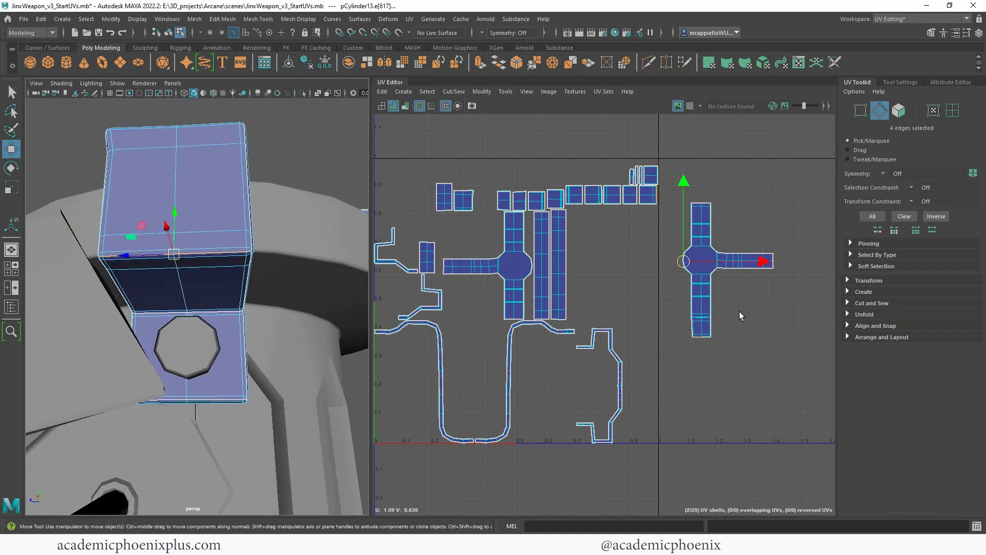
pyautogui.press('g')
pyautogui.keyDown('alt'); pyautogui.moveTo(122, 330); pyautogui.dragTo(114, 325); pyautogui.keyUp('alt')
pyautogui.keyDown('alt'); pyautogui.moveTo(114, 326); pyautogui.dragTo(329, 287, button='right'); pyautogui.keyUp('alt')
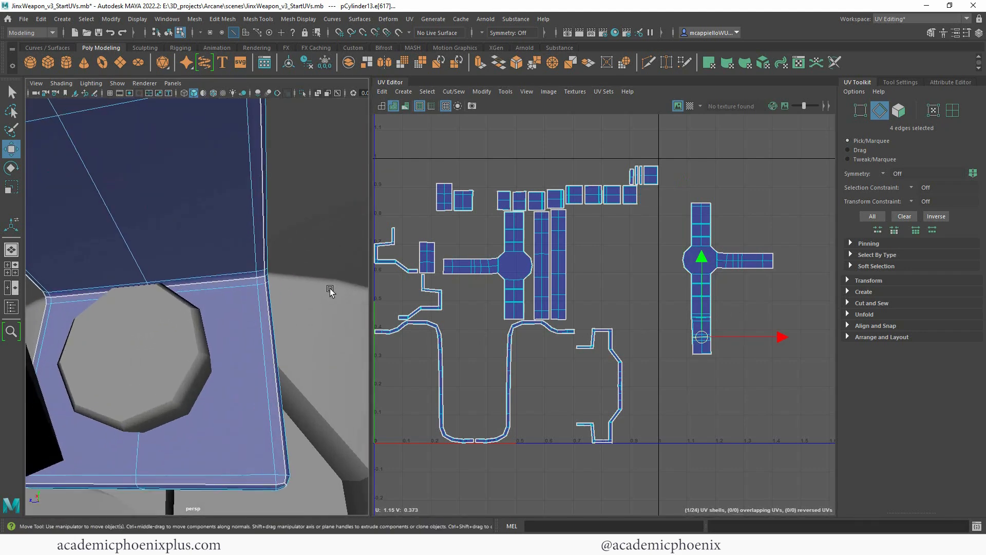
pyautogui.keyDown('shift'); pyautogui.click(225, 281); pyautogui.keyUp('shift')
pyautogui.keyDown('alt'); pyautogui.moveTo(301, 279); pyautogui.dragTo(311, 310); pyautogui.keyUp('alt')
pyautogui.keyDown('ctrl'); pyautogui.click(262, 298); pyautogui.keyUp('ctrl')
pyautogui.keyDown('alt'); pyautogui.moveTo(311, 311); pyautogui.dragTo(0, 240, button='right'); pyautogui.keyUp('alt')
pyautogui.keyDown('alt'); pyautogui.moveTo(97, 249); pyautogui.dragTo(218, 297); pyautogui.keyUp('alt')
# Return to object selection and isolate the lever in the viewport.
pyautogui.moveTo(202, 289); pyautogui.dragTo(242, 275, button='right')
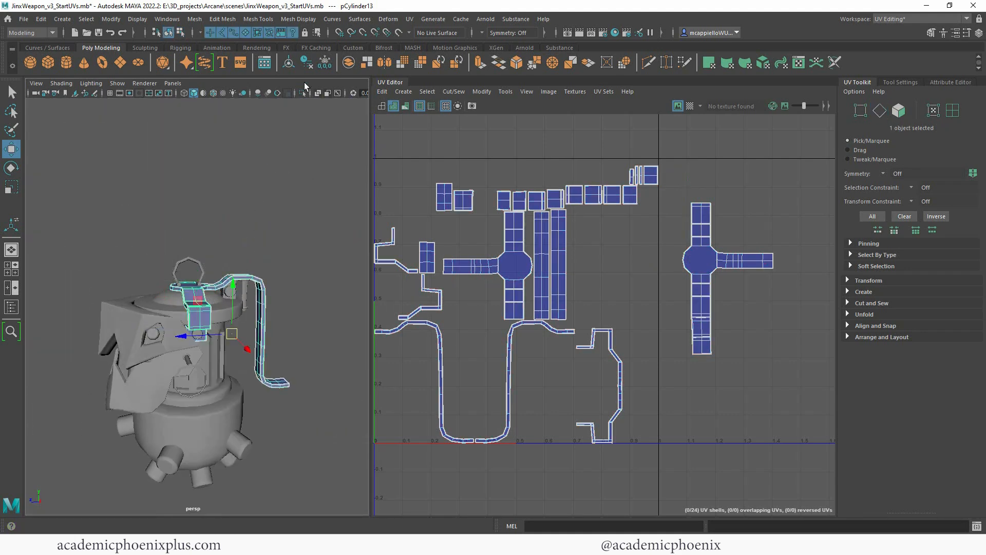
pyautogui.click(303, 93)
pyautogui.keyDown('alt'); pyautogui.moveTo(253, 203); pyautogui.dragTo(268, 374, button='right'); pyautogui.keyUp('alt')
pyautogui.keyDown('alt'); pyautogui.moveTo(269, 375); pyautogui.dragTo(264, 324); pyautogui.keyUp('alt')
pyautogui.keyDown('alt'); pyautogui.moveTo(264, 323); pyautogui.dragTo(367, 323, button='right'); pyautogui.keyUp('alt')
pyautogui.keyDown('alt'); pyautogui.moveTo(367, 323); pyautogui.dragTo(247, 318, button='middle'); pyautogui.keyUp('alt')
pyautogui.keyDown('alt'); pyautogui.moveTo(246, 318); pyautogui.dragTo(267, 285); pyautogui.keyUp('alt')
# Select the four edges between the arm's underside and its hanging tab and stitch them together.
pyautogui.moveTo(147, 213); pyautogui.dragTo(148, 242, button='right')
pyautogui.keyDown('alt'); pyautogui.moveTo(149, 241); pyautogui.dragTo(252, 242, button='right'); pyautogui.keyUp('alt')
pyautogui.keyDown('alt'); pyautogui.moveTo(221, 228); pyautogui.dragTo(227, 277, button='middle'); pyautogui.keyUp('alt')
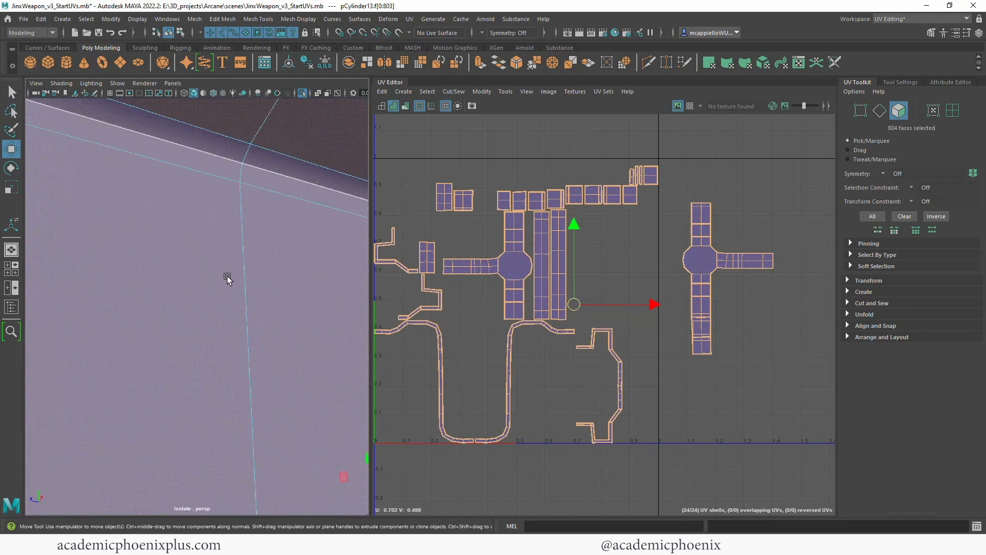
pyautogui.keyDown('alt'); pyautogui.moveTo(227, 277); pyautogui.dragTo(66, 230, button='right'); pyautogui.keyUp('alt')
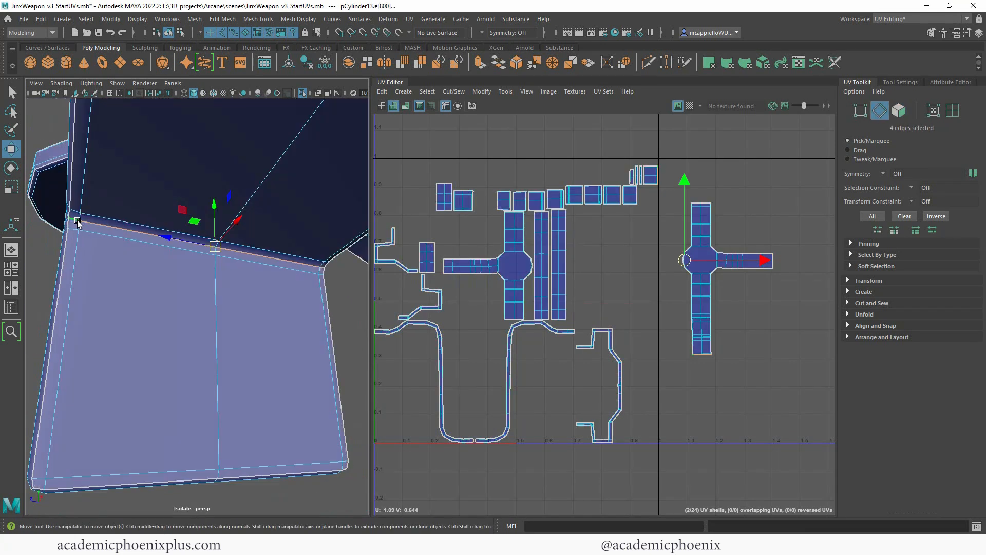
pyautogui.keyDown('alt'); pyautogui.moveTo(189, 245); pyautogui.dragTo(216, 256); pyautogui.keyUp('alt')
pyautogui.keyDown('alt'); pyautogui.moveTo(315, 342); pyautogui.dragTo(273, 337); pyautogui.keyUp('alt')
pyautogui.keyDown('shift'); pyautogui.moveTo(706, 330); pyautogui.dragTo(709, 362, button='right'); pyautogui.keyUp('shift')
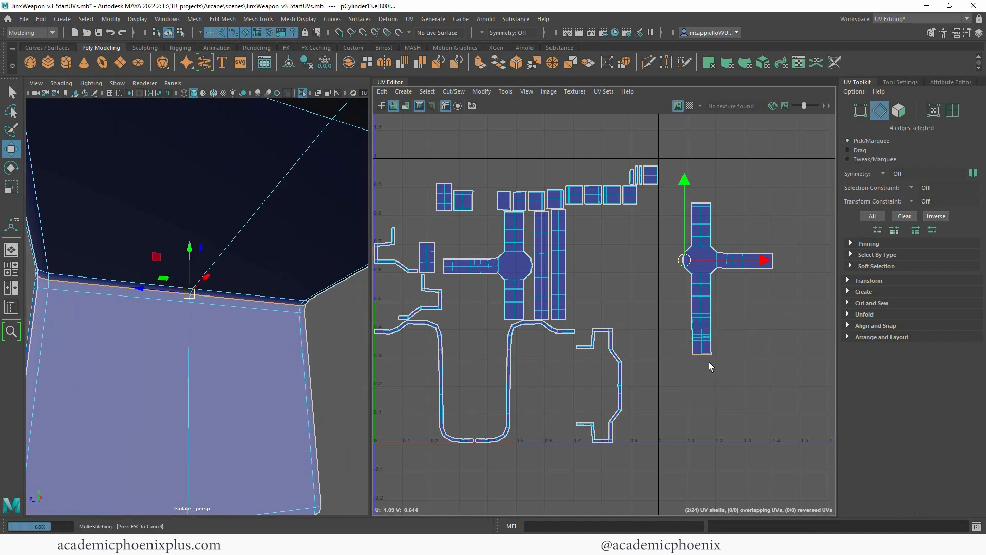
# Select the four edges along the hanging tab's lower end and stitch its narrow end strip to the top shell.
pyautogui.keyDown('alt'); pyautogui.moveTo(274, 343); pyautogui.dragTo(242, 309, button='right'); pyautogui.keyUp('alt')
pyautogui.keyDown('alt'); pyautogui.moveTo(242, 311); pyautogui.dragTo(257, 293); pyautogui.keyUp('alt')
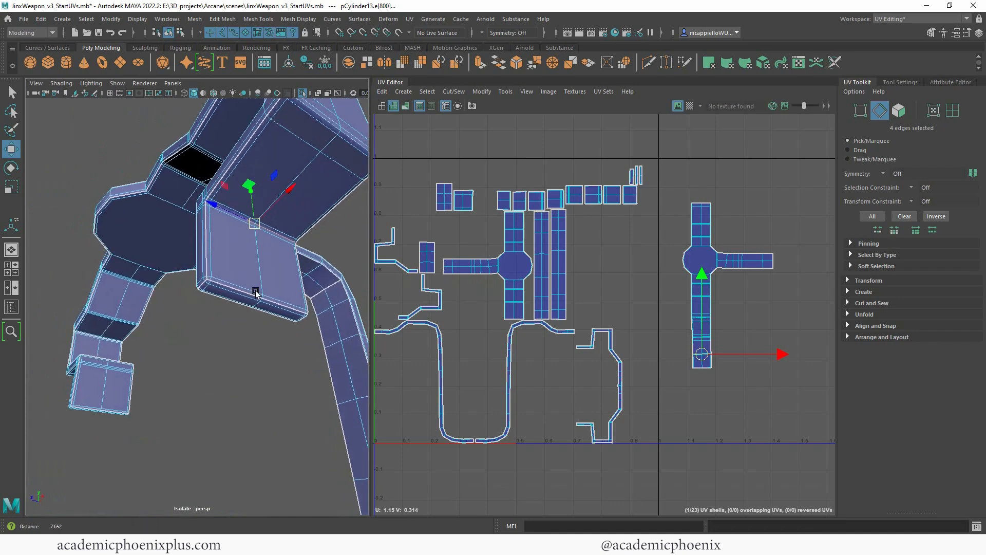
pyautogui.keyDown('alt'); pyautogui.moveTo(256, 292); pyautogui.dragTo(280, 294, button='right'); pyautogui.keyUp('alt')
pyautogui.click(239, 277)
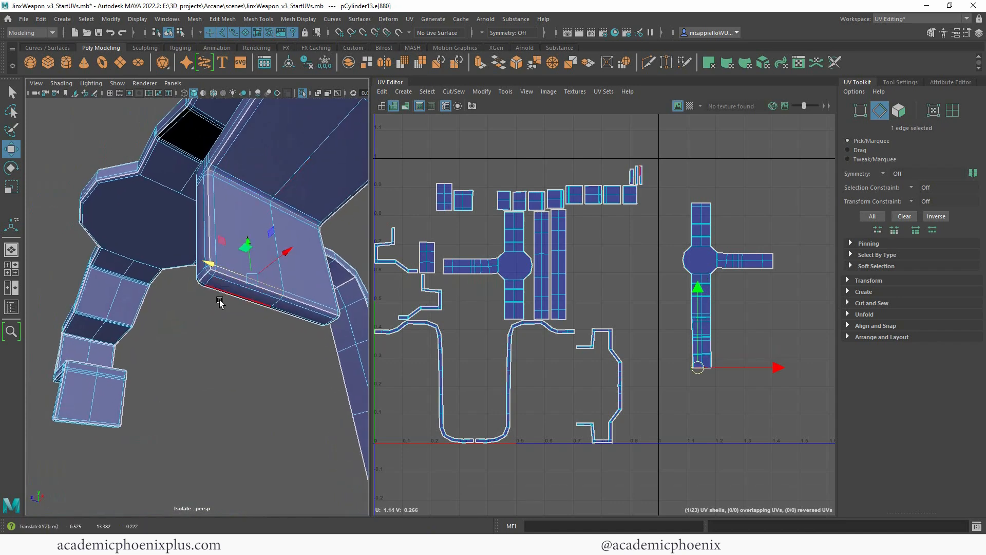
pyautogui.keyDown('alt'); pyautogui.moveTo(220, 300); pyautogui.dragTo(214, 325); pyautogui.keyUp('alt')
pyautogui.click(214, 325)
pyautogui.click(271, 266)
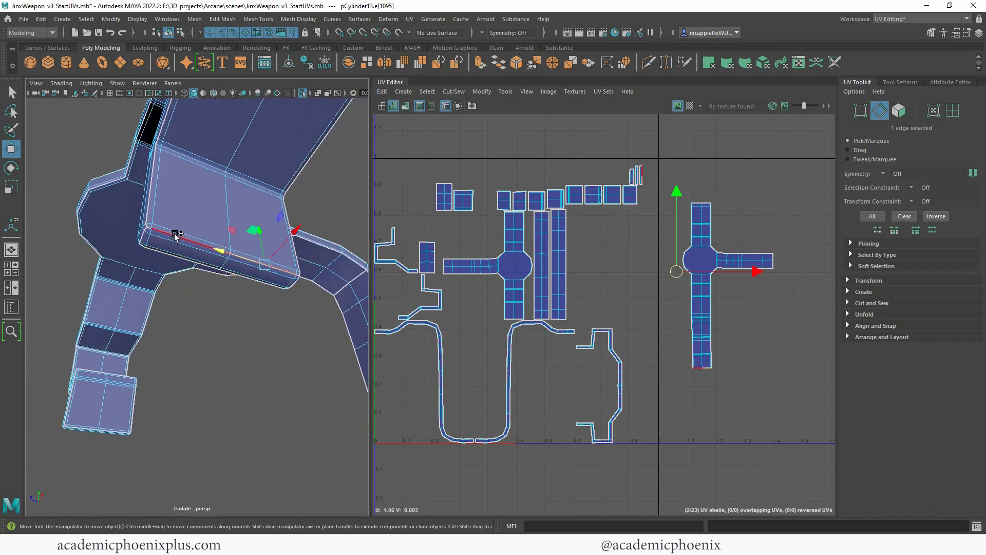
pyautogui.keyDown('alt'); pyautogui.moveTo(148, 228); pyautogui.dragTo(169, 313); pyautogui.keyUp('alt')
pyautogui.keyDown('shift'); pyautogui.click(169, 313); pyautogui.keyUp('shift')
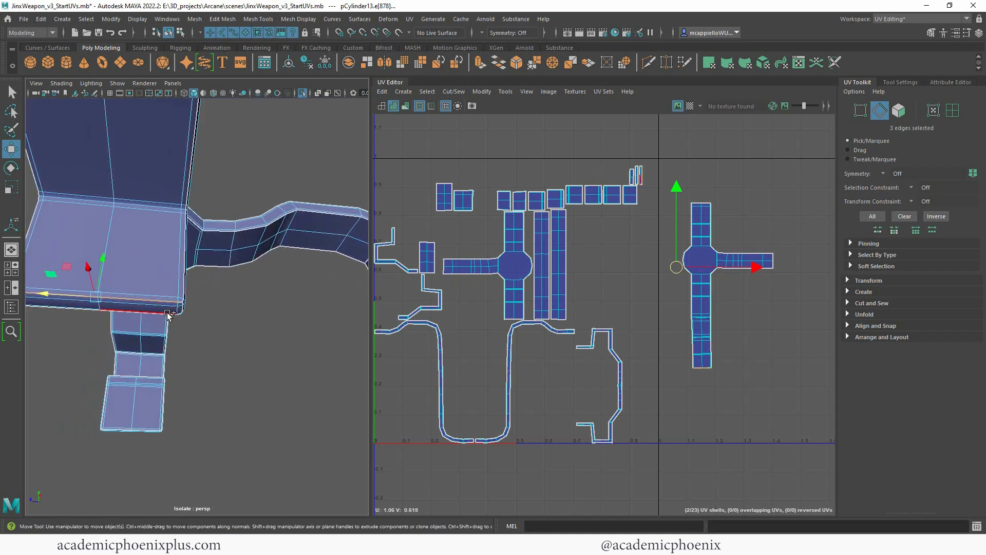
pyautogui.press('g')
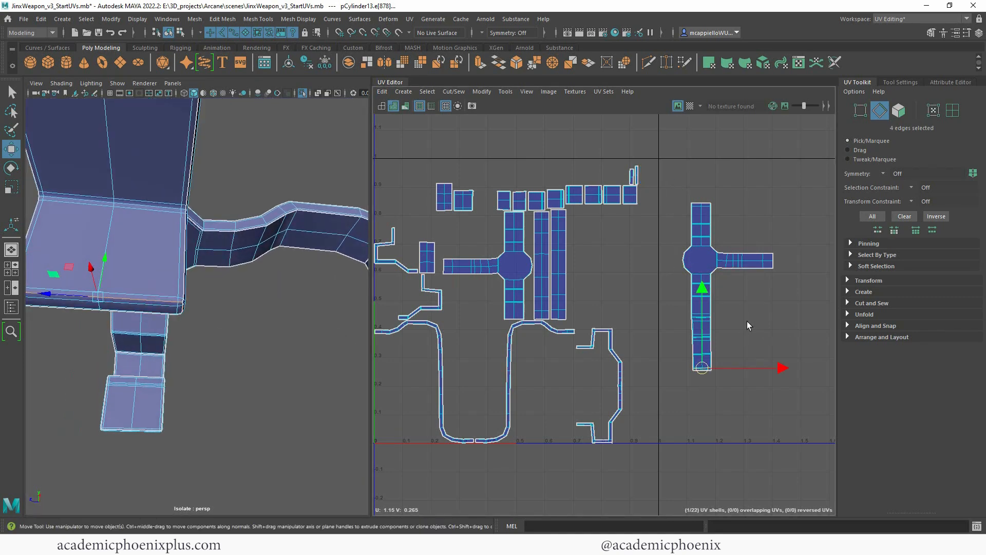
# Stitch the opposite arm's front face to the top shell along the four edges at its upper bend.
pyautogui.keyDown('alt'); pyautogui.moveTo(102, 251); pyautogui.dragTo(280, 306); pyautogui.keyUp('alt')
pyautogui.keyDown('alt'); pyautogui.moveTo(280, 307); pyautogui.dragTo(291, 279, button='right'); pyautogui.keyUp('alt')
pyautogui.keyDown('alt'); pyautogui.moveTo(291, 279); pyautogui.dragTo(231, 252); pyautogui.keyUp('alt')
pyautogui.keyDown('alt'); pyautogui.moveTo(231, 252); pyautogui.dragTo(249, 253, button='middle'); pyautogui.keyUp('alt')
pyautogui.keyDown('alt'); pyautogui.moveTo(249, 253); pyautogui.dragTo(259, 264); pyautogui.keyUp('alt')
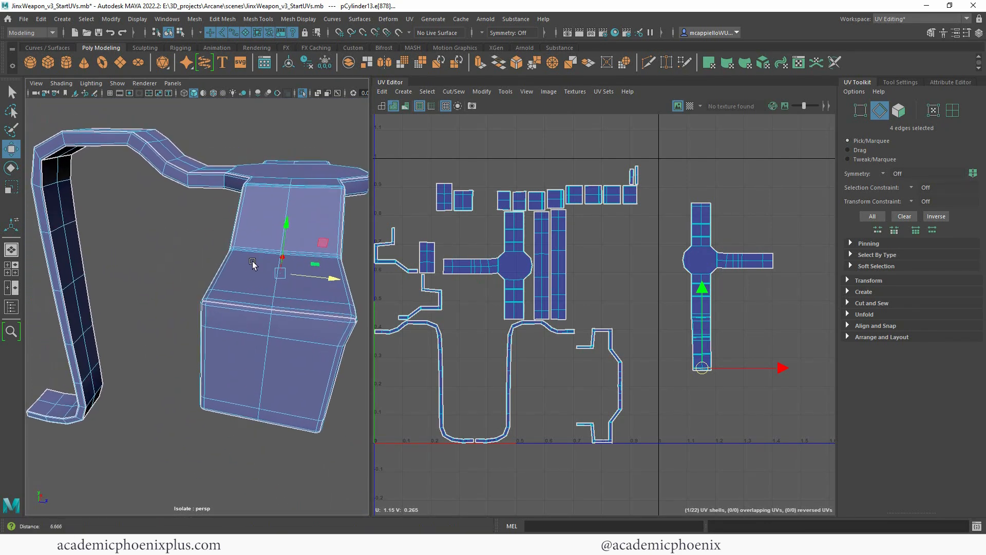
pyautogui.keyDown('alt'); pyautogui.moveTo(58, 283); pyautogui.dragTo(141, 290); pyautogui.keyUp('alt')
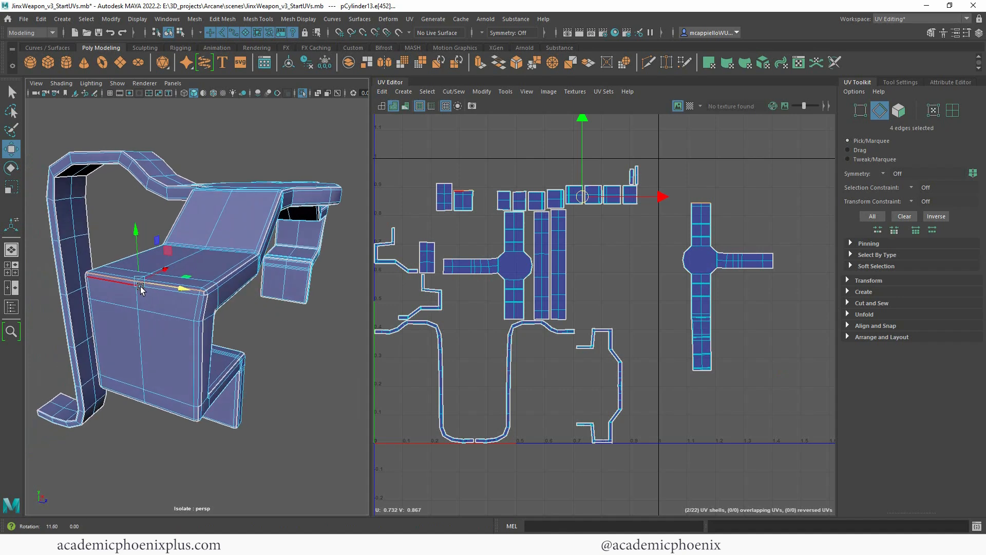
pyautogui.press('g')
# Stitch the opposite arm's underside and hanging tab to the top shell along their shared bend edges.
pyautogui.keyDown('alt'); pyautogui.moveTo(231, 330); pyautogui.dragTo(248, 290); pyautogui.keyUp('alt')
pyautogui.doubleClick(180, 247)
pyautogui.keyDown('alt'); pyautogui.moveTo(180, 246); pyautogui.dragTo(162, 278); pyautogui.keyUp('alt')
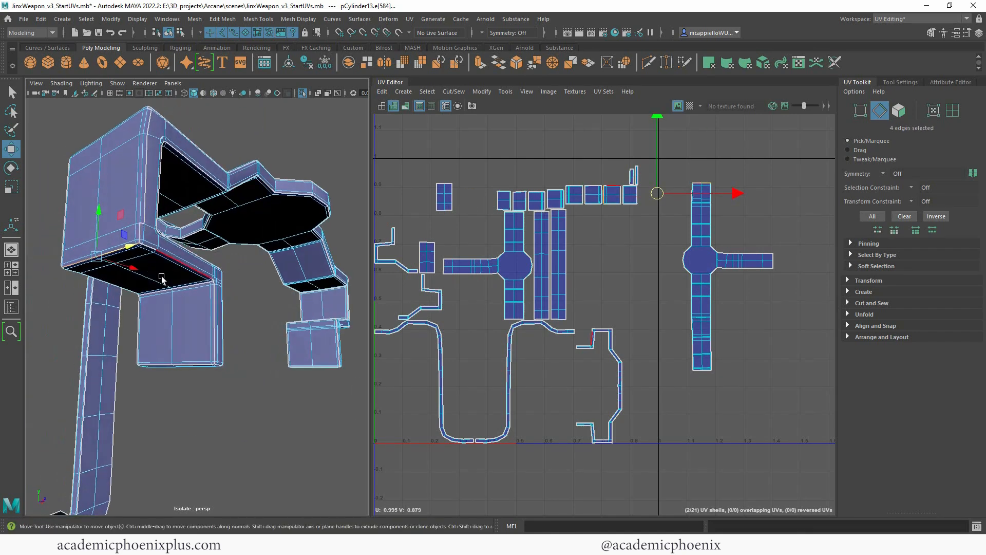
pyautogui.keyDown('alt'); pyautogui.moveTo(169, 251); pyautogui.dragTo(229, 267, button='right'); pyautogui.keyUp('alt')
pyautogui.keyDown('alt'); pyautogui.moveTo(229, 267); pyautogui.dragTo(241, 286); pyautogui.keyUp('alt')
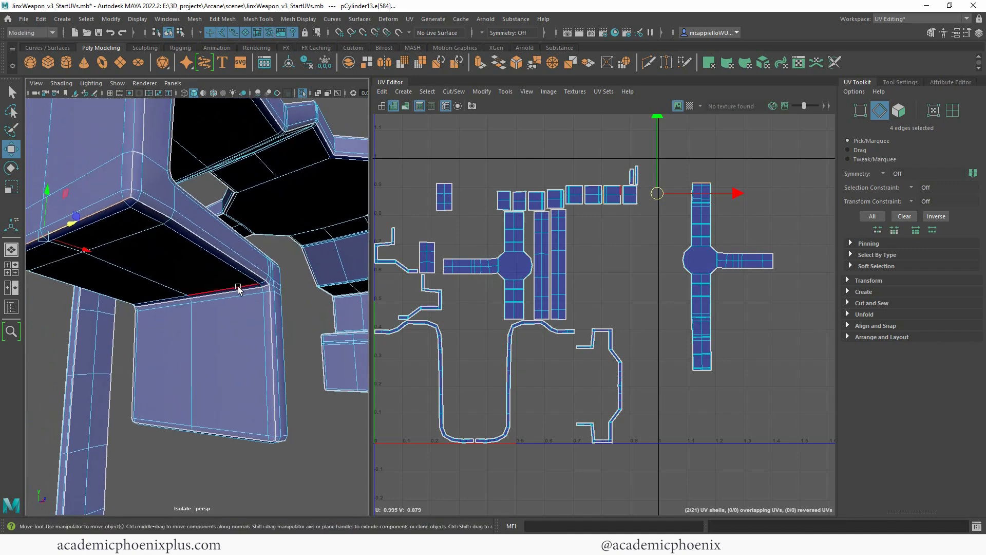
pyautogui.press('g')
# Stitch the narrow end strip of the opposite arm's tab along its lower edge loop.
pyautogui.keyDown('alt'); pyautogui.moveTo(210, 324); pyautogui.dragTo(245, 314); pyautogui.keyUp('alt')
pyautogui.doubleClick(213, 277)
pyautogui.press('g')
pyautogui.keyDown('alt'); pyautogui.moveTo(257, 354); pyautogui.dragTo(267, 334); pyautogui.keyUp('alt')
# Select the whole stitched top shell by faces, optimize its UVs, and clear the selection.
pyautogui.moveTo(708, 261); pyautogui.dragTo(706, 283, button='right')
pyautogui.click(708, 263)
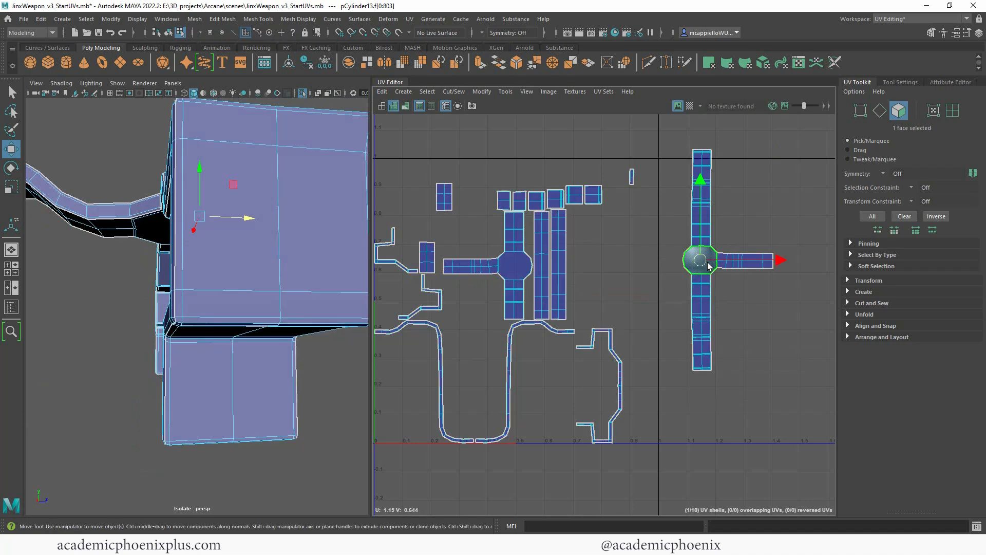
pyautogui.doubleClick(698, 311)
pyautogui.click(849, 314)
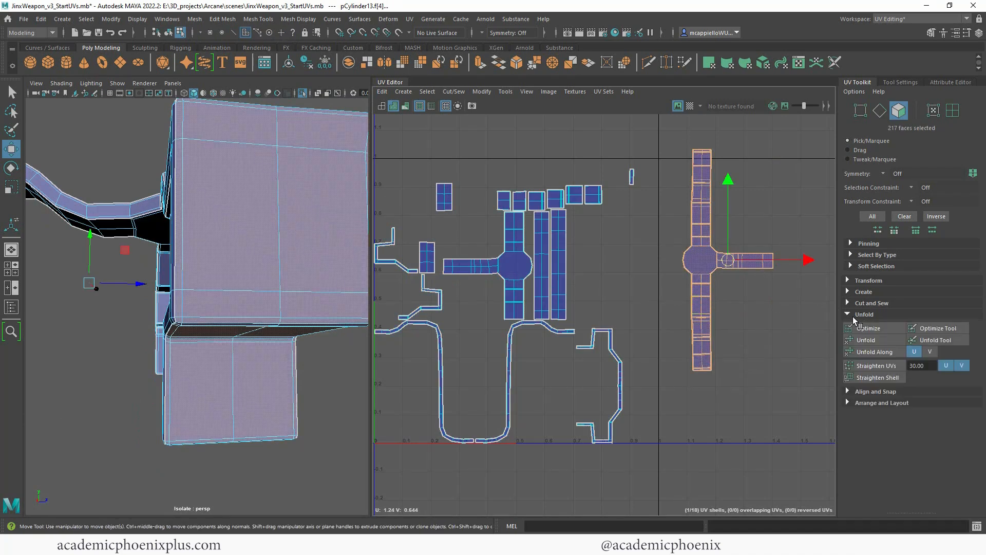
pyautogui.click(868, 328)
pyautogui.keyDown('alt'); pyautogui.moveTo(771, 320); pyautogui.dragTo(755, 322, button='middle'); pyautogui.keyUp('alt')
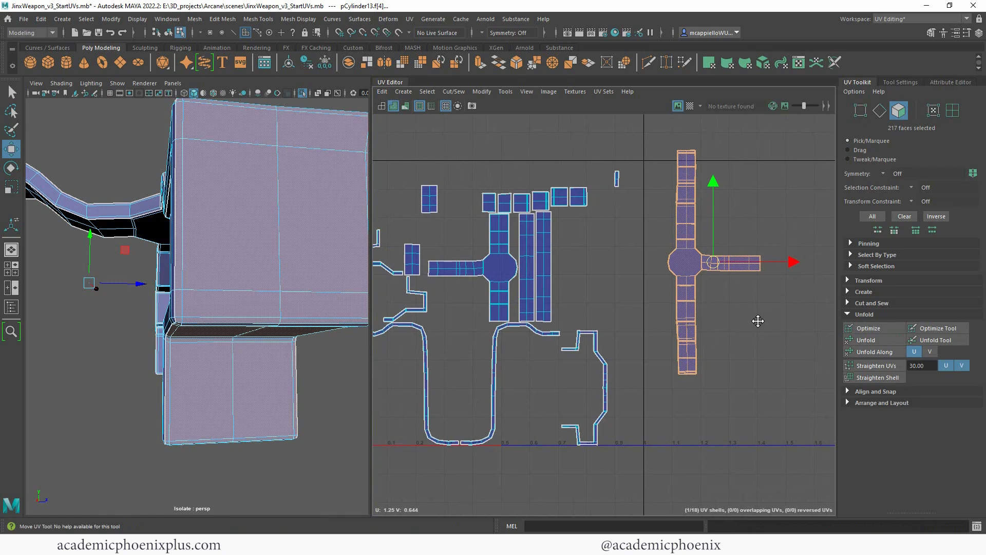
pyautogui.click(765, 316)
# Examine the optimized shell's borders and bends up close for distortion, selecting a slanted border face to locate it on the lever.
pyautogui.keyDown('alt'); pyautogui.moveTo(743, 266); pyautogui.dragTo(809, 278, button='right'); pyautogui.keyUp('alt')
pyautogui.keyDown('alt'); pyautogui.moveTo(809, 279); pyautogui.dragTo(820, 298, button='middle'); pyautogui.keyUp('alt')
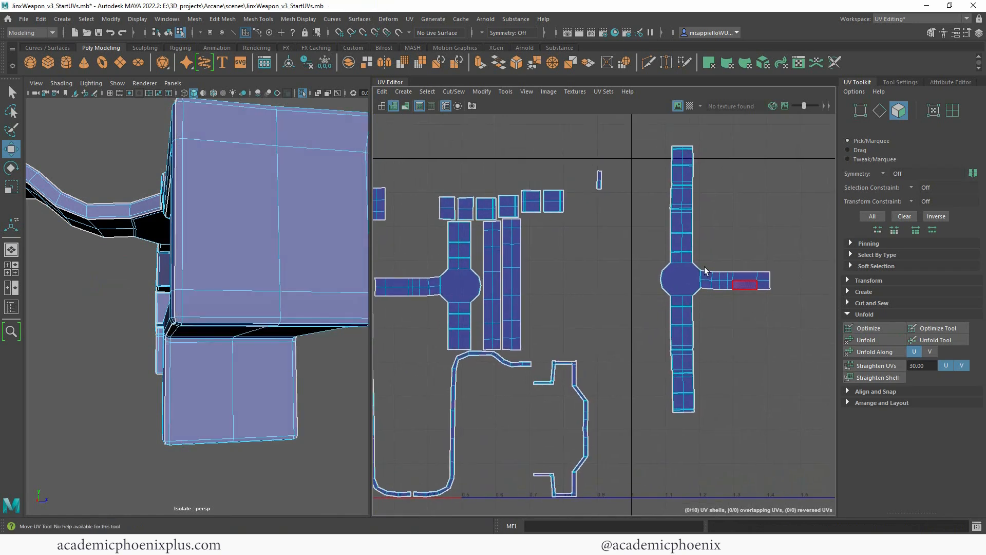
pyautogui.keyDown('alt'); pyautogui.moveTo(700, 196); pyautogui.dragTo(926, 284, button='right'); pyautogui.keyUp('alt')
pyautogui.keyDown('alt'); pyautogui.moveTo(602, 254); pyautogui.dragTo(591, 377, button='middle'); pyautogui.keyUp('alt')
pyautogui.keyDown('alt'); pyautogui.moveTo(642, 295); pyautogui.dragTo(791, 303, button='right'); pyautogui.keyUp('alt')
pyautogui.keyDown('alt'); pyautogui.moveTo(659, 314); pyautogui.dragTo(581, 374, button='middle'); pyautogui.keyUp('alt')
pyautogui.keyDown('alt'); pyautogui.moveTo(586, 334); pyautogui.dragTo(843, 349, button='right'); pyautogui.keyUp('alt')
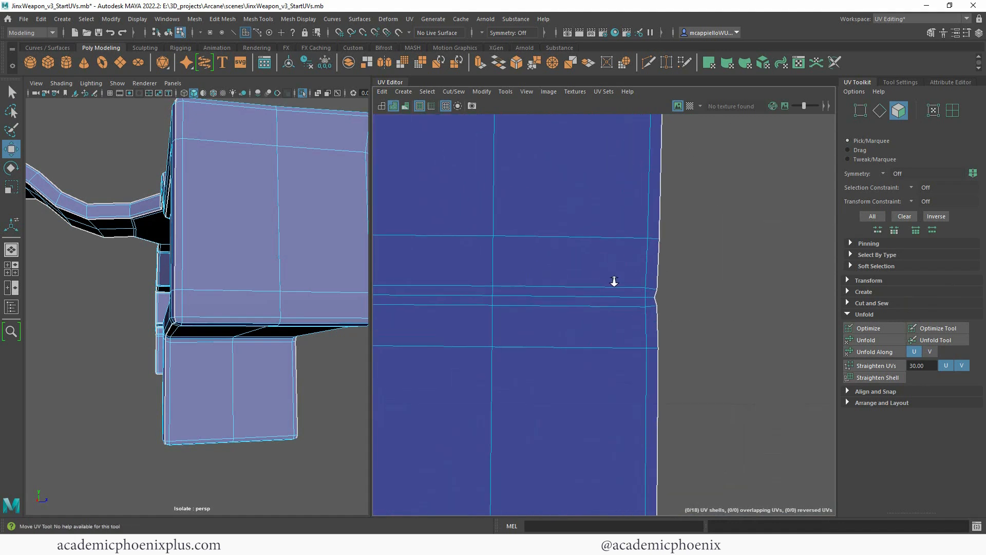
pyautogui.keyDown('alt'); pyautogui.moveTo(614, 282); pyautogui.dragTo(729, 277, button='middle'); pyautogui.keyUp('alt')
pyautogui.keyDown('alt'); pyautogui.moveTo(693, 288); pyautogui.dragTo(580, 287, button='right'); pyautogui.keyUp('alt')
pyautogui.keyDown('alt'); pyautogui.moveTo(602, 432); pyautogui.dragTo(591, 180, button='middle'); pyautogui.keyUp('alt')
pyautogui.keyDown('alt'); pyautogui.moveTo(549, 247); pyautogui.dragTo(486, 252, button='right'); pyautogui.keyUp('alt')
pyautogui.moveTo(214, 317)
pyautogui.keyDown('alt'); pyautogui.mouseDown()
pyautogui.moveTo(217, 337)
pyautogui.moveTo(326, 328)
pyautogui.moveTo(201, 319)
pyautogui.mouseUp(); pyautogui.keyUp('alt')
pyautogui.click(515, 266)
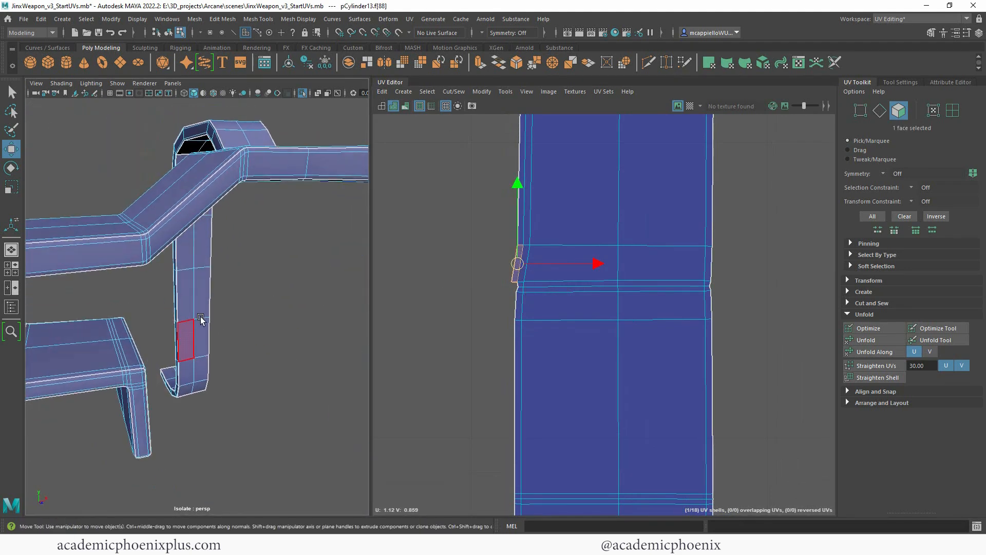
# Examine the slanted strip protruding from the top shell's border and locate its matching corner and side wall on the lever.
pyautogui.press('f')
pyautogui.keyDown('alt'); pyautogui.moveTo(280, 310); pyautogui.dragTo(218, 322, button='right'); pyautogui.keyUp('alt')
pyautogui.click(304, 338)
pyautogui.keyDown('alt'); pyautogui.moveTo(265, 367); pyautogui.dragTo(252, 339); pyautogui.keyUp('alt')
pyautogui.keyDown('alt'); pyautogui.moveTo(251, 339); pyautogui.dragTo(333, 322, button='right'); pyautogui.keyUp('alt')
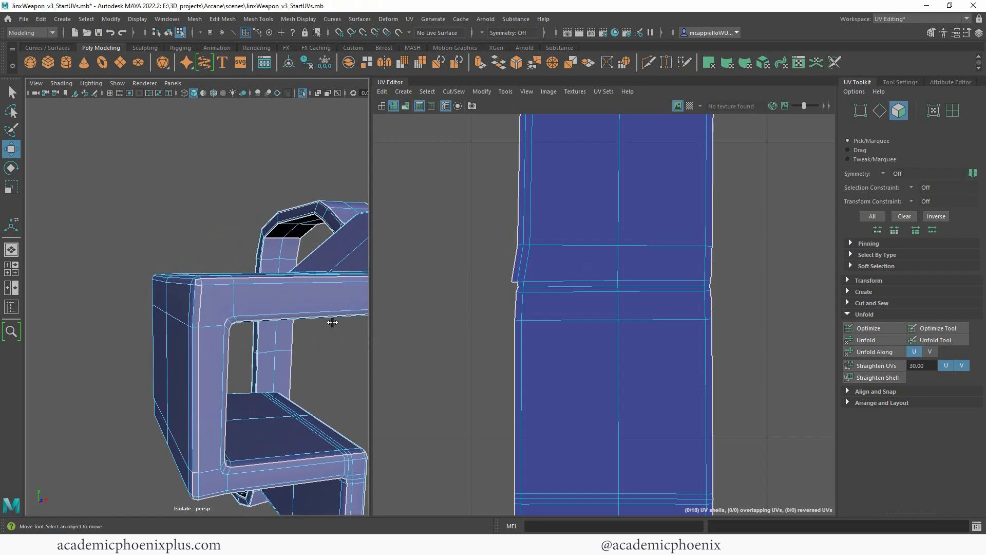
pyautogui.keyDown('alt'); pyautogui.moveTo(306, 341); pyautogui.dragTo(292, 282, button='middle'); pyautogui.keyUp('alt')
pyautogui.keyDown('alt'); pyautogui.moveTo(349, 285); pyautogui.dragTo(319, 289); pyautogui.keyUp('alt')
pyautogui.keyDown('alt'); pyautogui.moveTo(643, 296); pyautogui.dragTo(455, 245, button='right'); pyautogui.keyUp('alt')
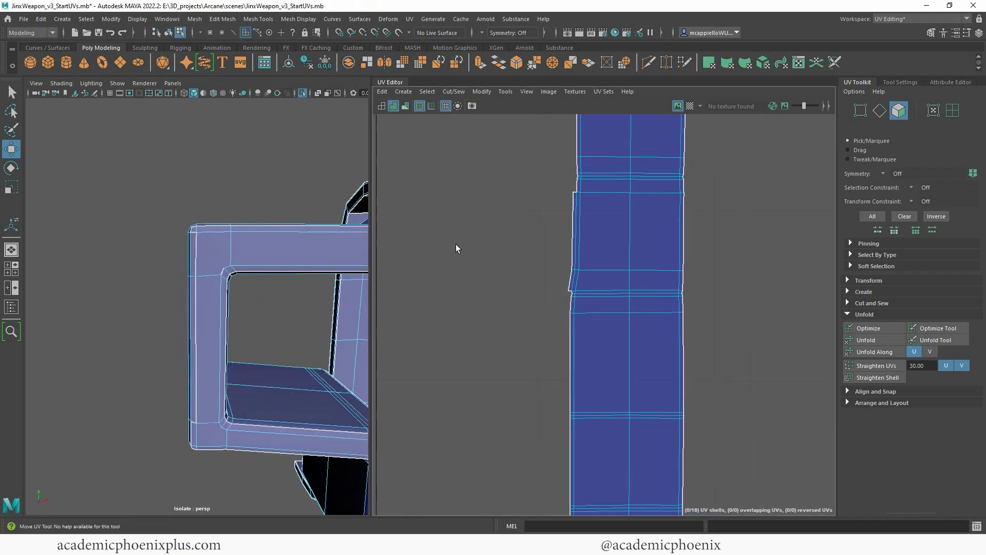
pyautogui.keyDown('alt'); pyautogui.moveTo(568, 230); pyautogui.dragTo(604, 323, button='middle'); pyautogui.keyUp('alt')
pyautogui.scroll(2, 604, 323)
pyautogui.rightClick(199, 260)
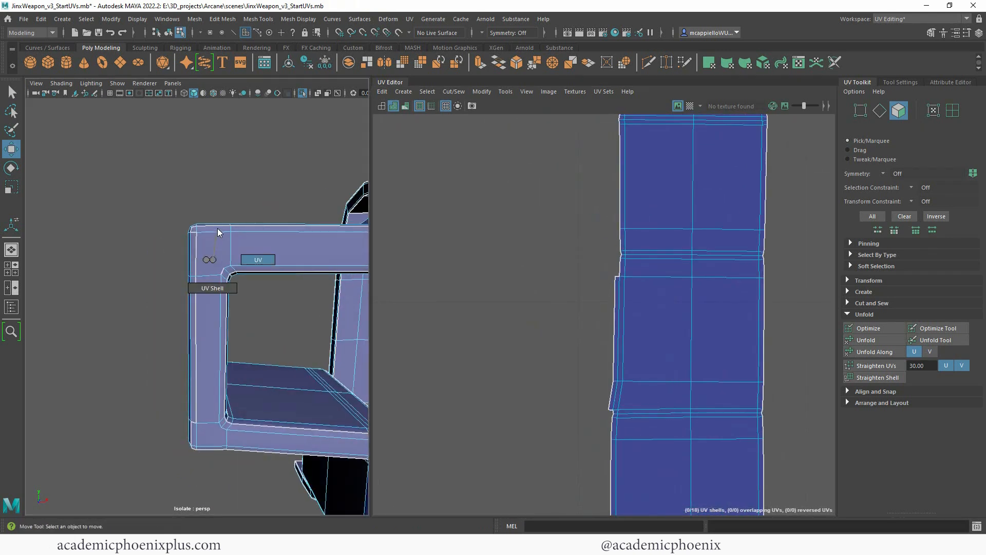
pyautogui.click(200, 234)
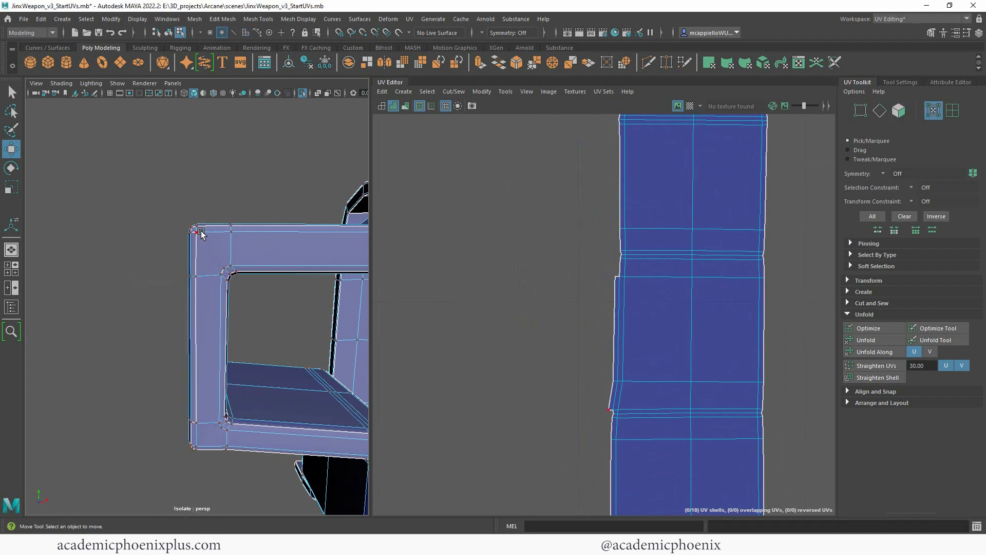
# Cut the protruding border strip off the top shell along its two inner edges.
pyautogui.rightClick(217, 242)
pyautogui.click(214, 219)
pyautogui.keyDown('alt'); pyautogui.moveTo(216, 242); pyautogui.dragTo(214, 250); pyautogui.keyUp('alt')
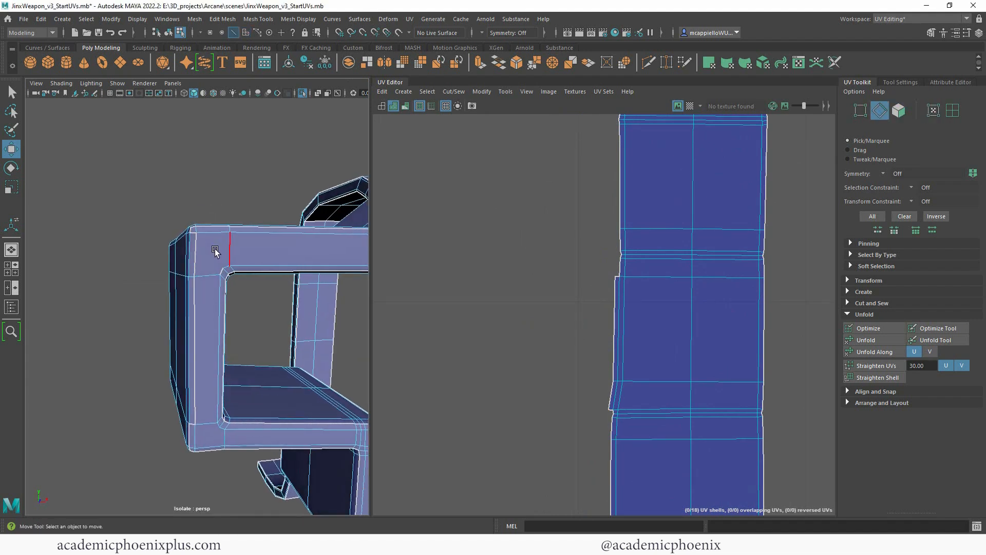
pyautogui.click(187, 262)
pyautogui.keyDown('shift'); pyautogui.click(190, 365); pyautogui.keyUp('shift')
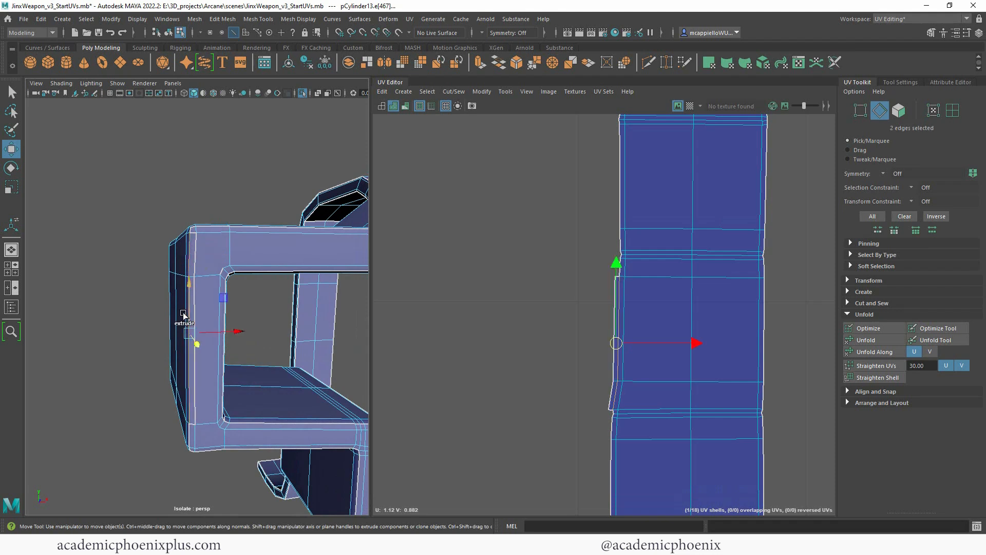
pyautogui.click(148, 392)
pyautogui.click(192, 399)
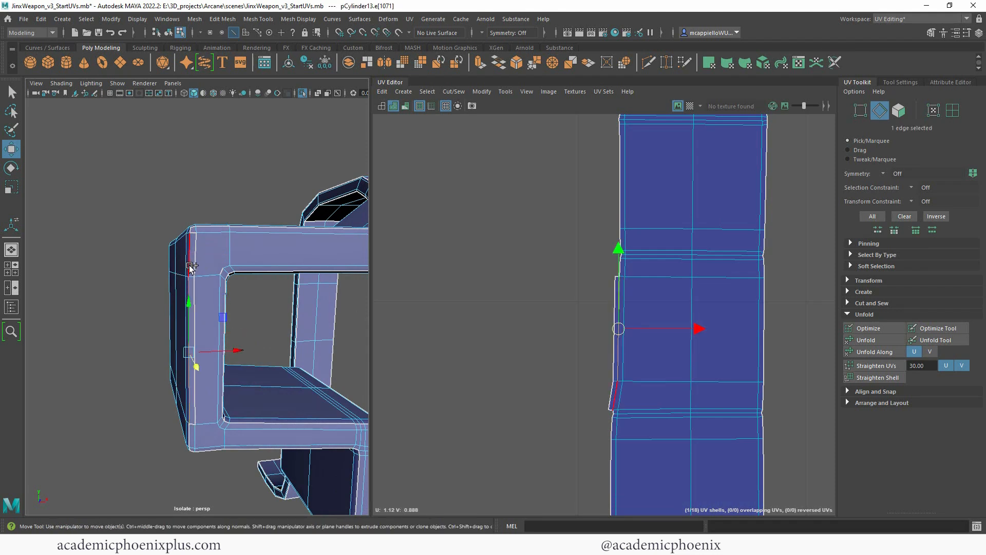
pyautogui.keyDown('shift'); pyautogui.rightClick(215, 255); pyautogui.keyUp('shift')
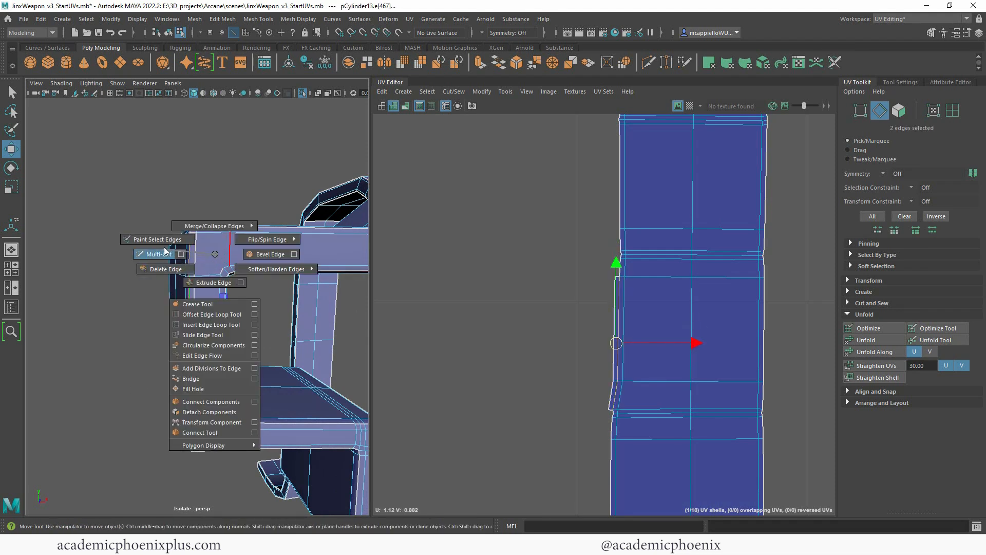
pyautogui.keyDown('shift'); pyautogui.moveTo(650, 263); pyautogui.dragTo(614, 278, button='right'); pyautogui.keyUp('shift')
# Stitch the detached border strip to the neighbouring side shell along its outer edges.
pyautogui.click(614, 316)
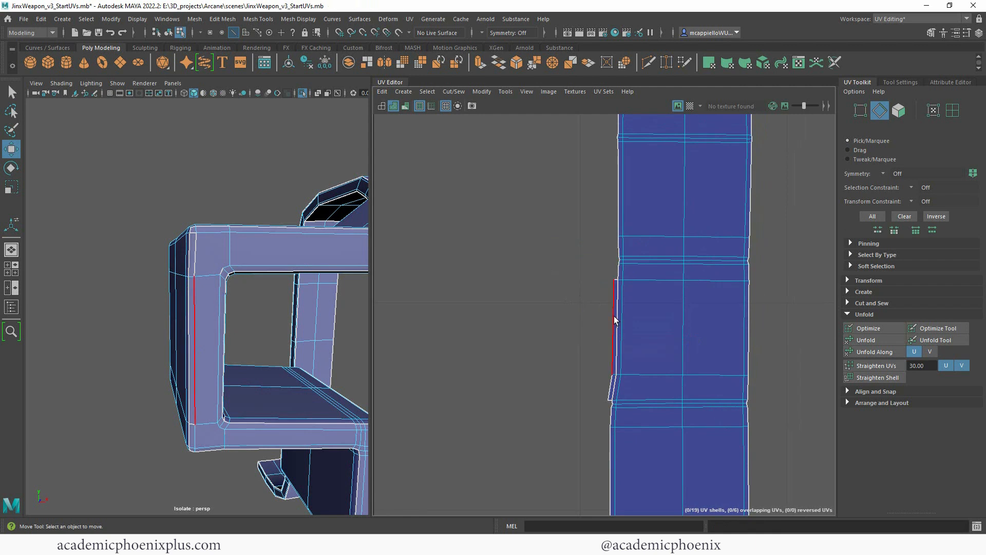
pyautogui.keyDown('shift'); pyautogui.moveTo(615, 318); pyautogui.dragTo(610, 349, button='right'); pyautogui.keyUp('shift')
pyautogui.keyDown('alt'); pyautogui.moveTo(322, 292); pyautogui.dragTo(208, 334, button='right'); pyautogui.keyUp('alt')
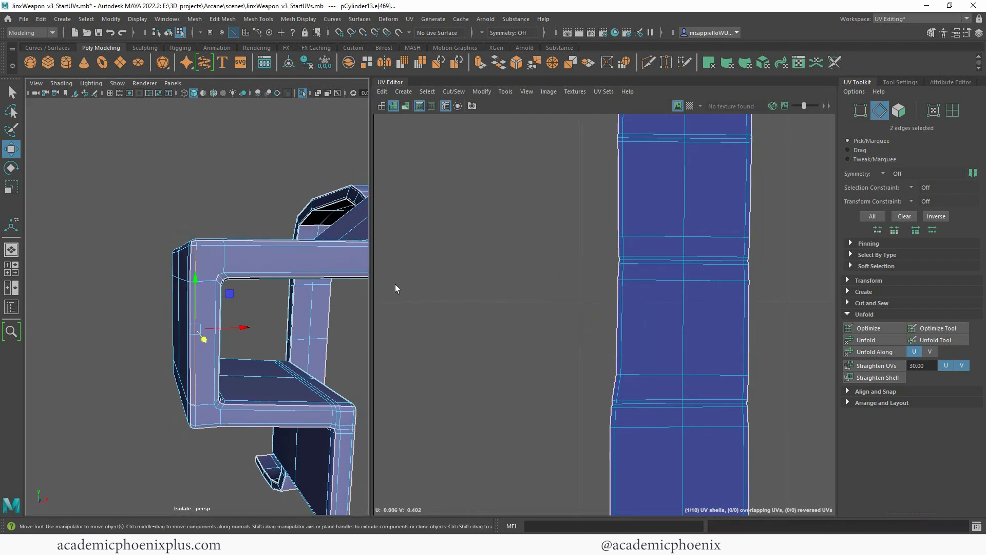
# Cut the matching protruding strip on the opposite arm off the top shell along its two inner edges.
pyautogui.keyDown('alt'); pyautogui.moveTo(659, 279); pyautogui.dragTo(409, 220, button='right'); pyautogui.keyUp('alt')
pyautogui.keyDown('alt'); pyautogui.moveTo(643, 312); pyautogui.dragTo(583, 203, button='middle'); pyautogui.keyUp('alt')
pyautogui.moveTo(611, 376)
pyautogui.keyDown('alt'); pyautogui.mouseDown(button='middle')
pyautogui.moveTo(586, 282)
pyautogui.moveTo(595, 198)
pyautogui.moveTo(591, 254)
pyautogui.mouseUp(button='middle'); pyautogui.keyUp('alt')
pyautogui.scroll(5, 591, 254)
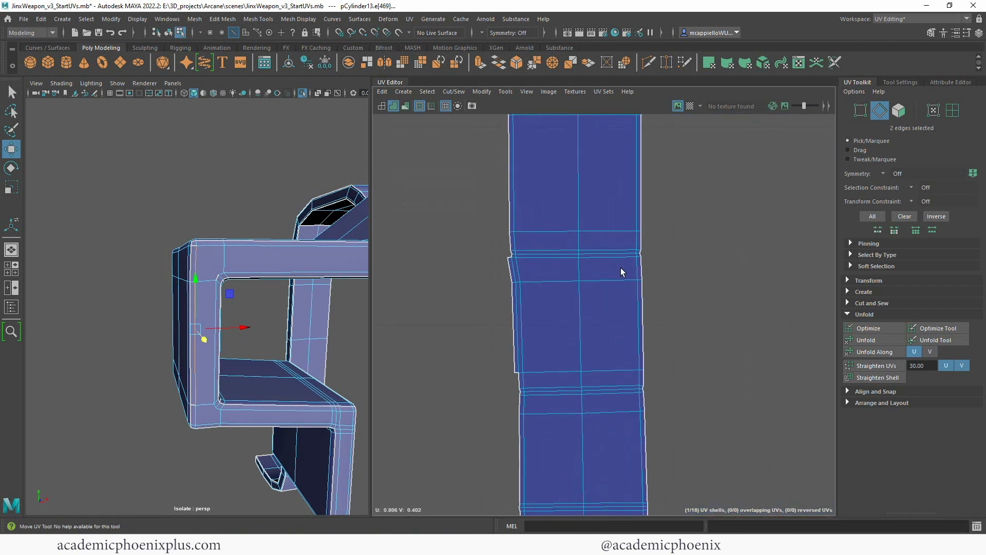
pyautogui.press('w')
pyautogui.click(455, 273)
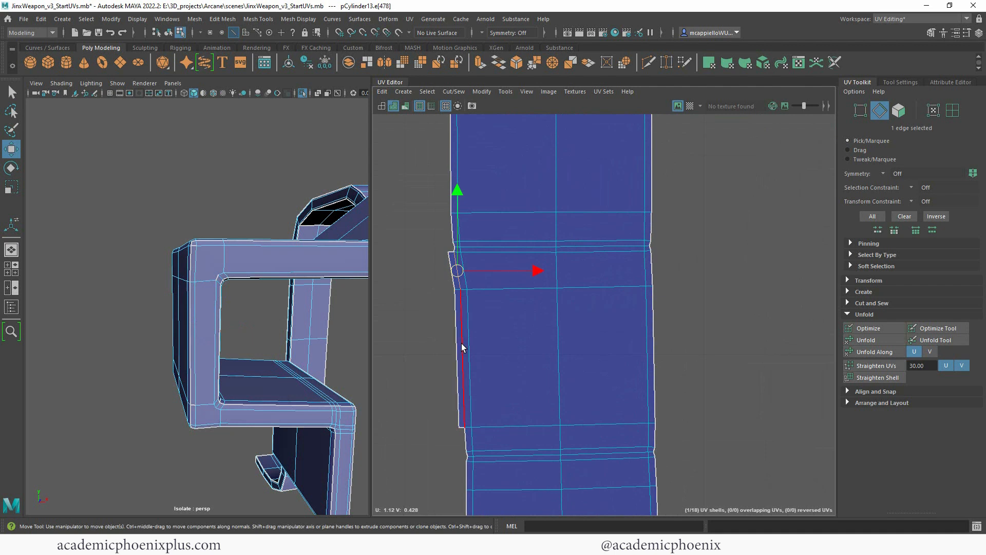
pyautogui.keyDown('shift'); pyautogui.click(461, 343); pyautogui.keyUp('shift')
pyautogui.keyDown('shift'); pyautogui.rightClick(457, 345); pyautogui.keyUp('shift')
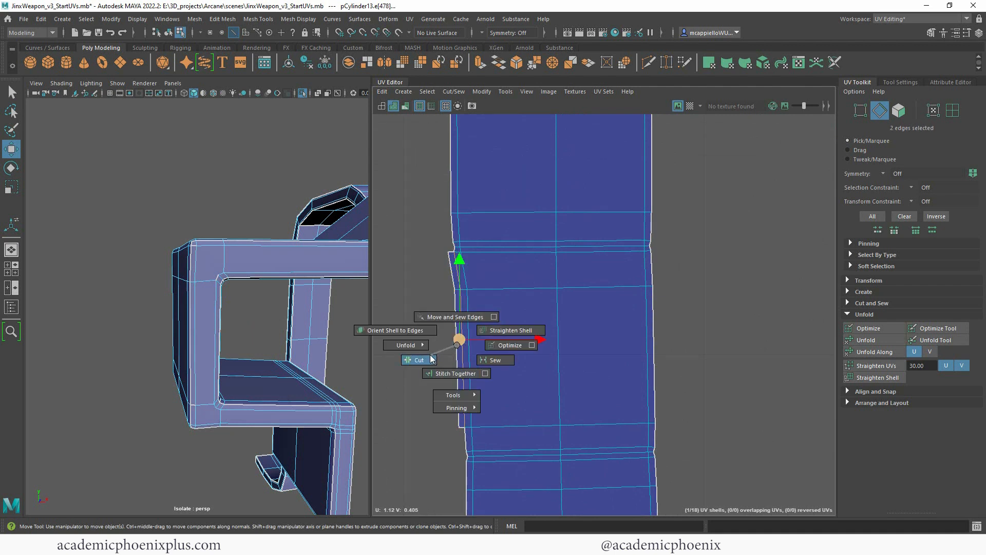
pyautogui.click(431, 359)
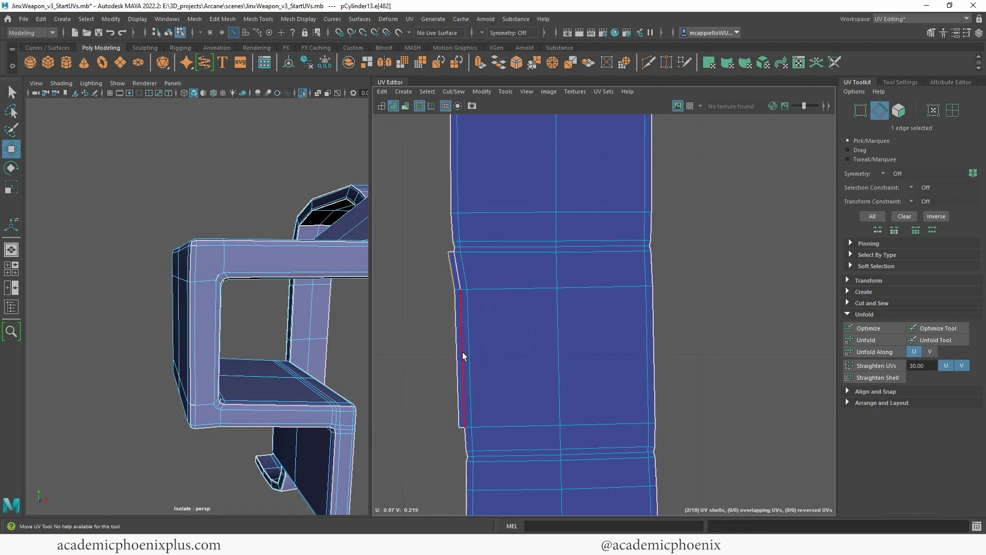
# Stitch the opposite arm's detached strip to its neighbouring side shell.
pyautogui.keyDown('shift'); pyautogui.click(462, 360); pyautogui.keyUp('shift')
pyautogui.keyDown('shift'); pyautogui.rightClick(457, 363); pyautogui.keyUp('shift')
pyautogui.click(457, 382)
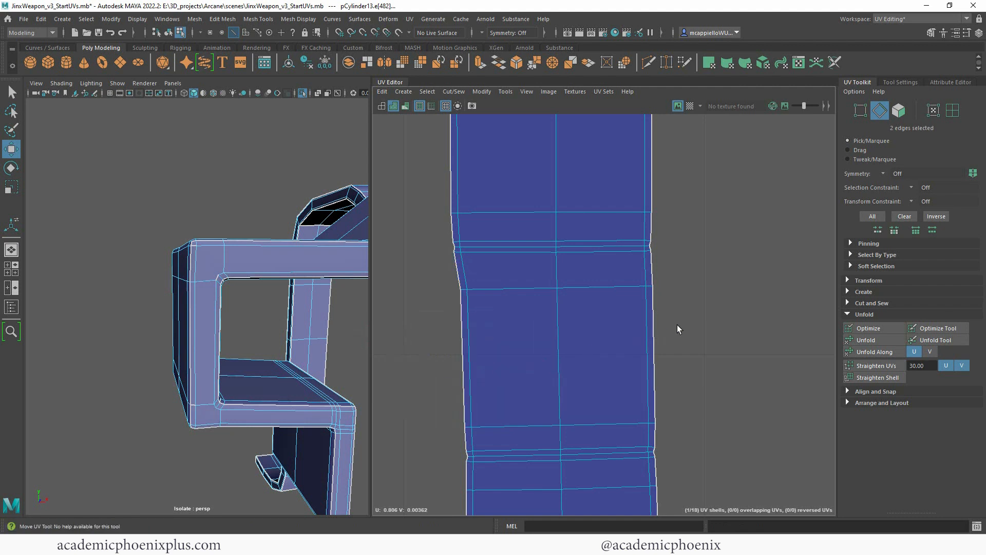
# Examine the rest of the top shell's borders for misplaced faces, from the arm's end to the octagonal centre.
pyautogui.keyDown('alt'); pyautogui.moveTo(677, 324); pyautogui.dragTo(608, 258, button='right'); pyautogui.keyUp('alt')
pyautogui.keyDown('alt'); pyautogui.moveTo(608, 258); pyautogui.dragTo(522, 134, button='middle'); pyautogui.keyUp('alt')
pyautogui.keyDown('alt'); pyautogui.moveTo(642, 261); pyautogui.dragTo(841, 309, button='right'); pyautogui.keyUp('alt')
pyautogui.keyDown('alt'); pyautogui.moveTo(553, 269); pyautogui.dragTo(627, 197, button='middle'); pyautogui.keyUp('alt')
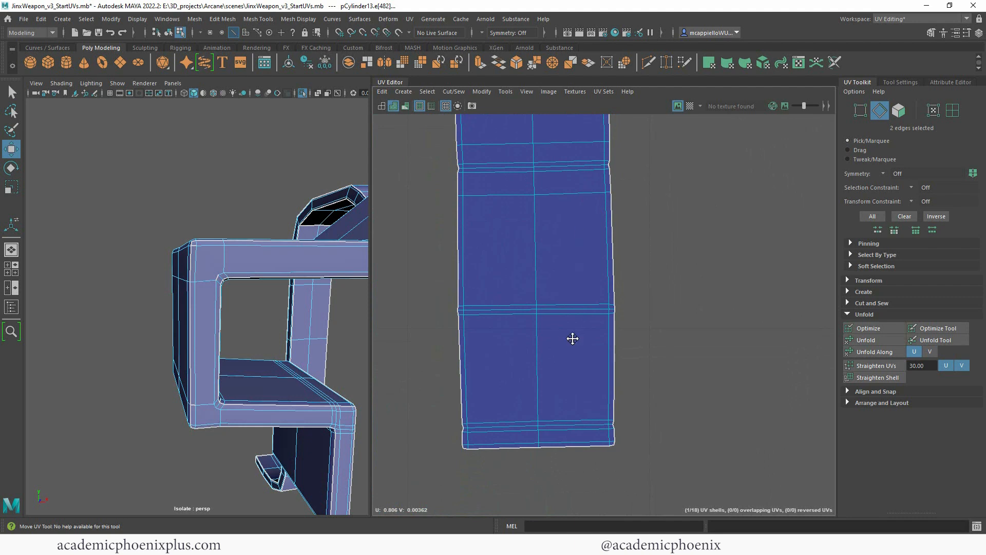
pyautogui.keyDown('alt'); pyautogui.moveTo(572, 338); pyautogui.dragTo(576, 449, button='middle'); pyautogui.keyUp('alt')
pyautogui.keyDown('alt'); pyautogui.moveTo(596, 370); pyautogui.dragTo(437, 216, button='right'); pyautogui.keyUp('alt')
pyautogui.keyDown('alt'); pyautogui.moveTo(619, 322); pyautogui.dragTo(596, 440, button='middle'); pyautogui.keyUp('alt')
pyautogui.keyDown('alt'); pyautogui.moveTo(590, 401); pyautogui.dragTo(430, 235, button='right'); pyautogui.keyUp('alt')
pyautogui.keyDown('alt'); pyautogui.moveTo(656, 240); pyautogui.dragTo(553, 329, button='middle'); pyautogui.keyUp('alt')
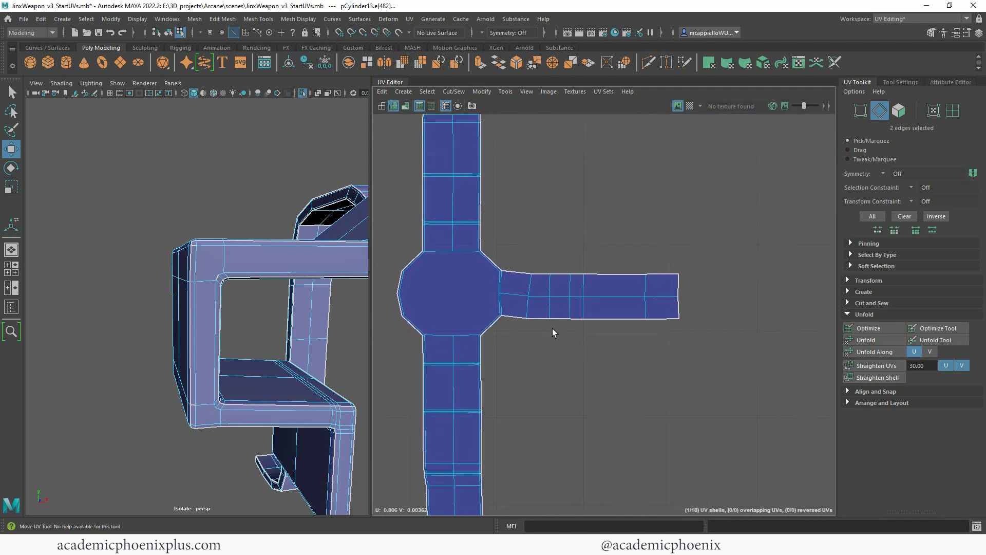
# Select all faces of the top shell, unfold its UVs, and clear the selection.
pyautogui.scroll(2, 607, 288)
pyautogui.moveTo(582, 297); pyautogui.dragTo(580, 324, button='right')
pyautogui.click(591, 307)
pyautogui.doubleClick(606, 314)
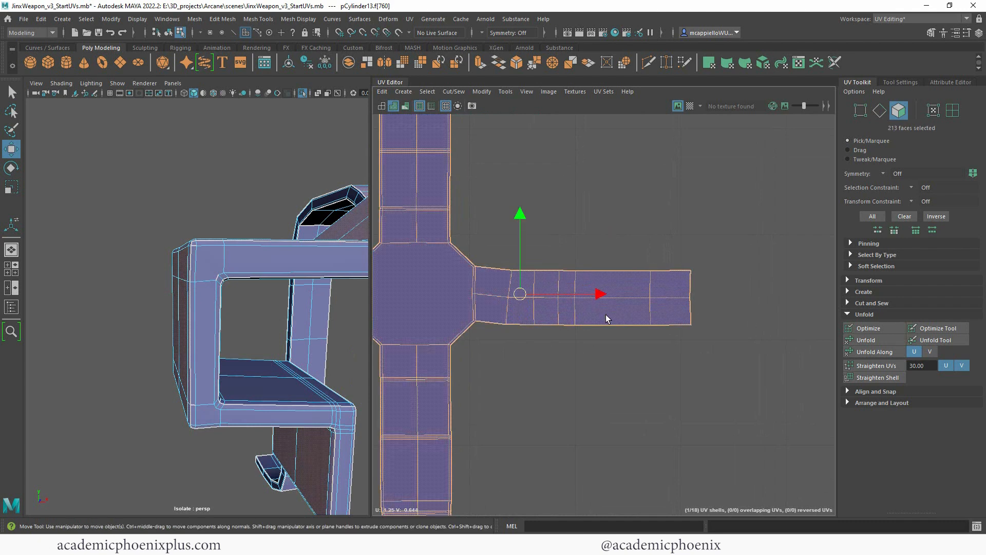
pyautogui.click(871, 340)
pyautogui.click(682, 346)
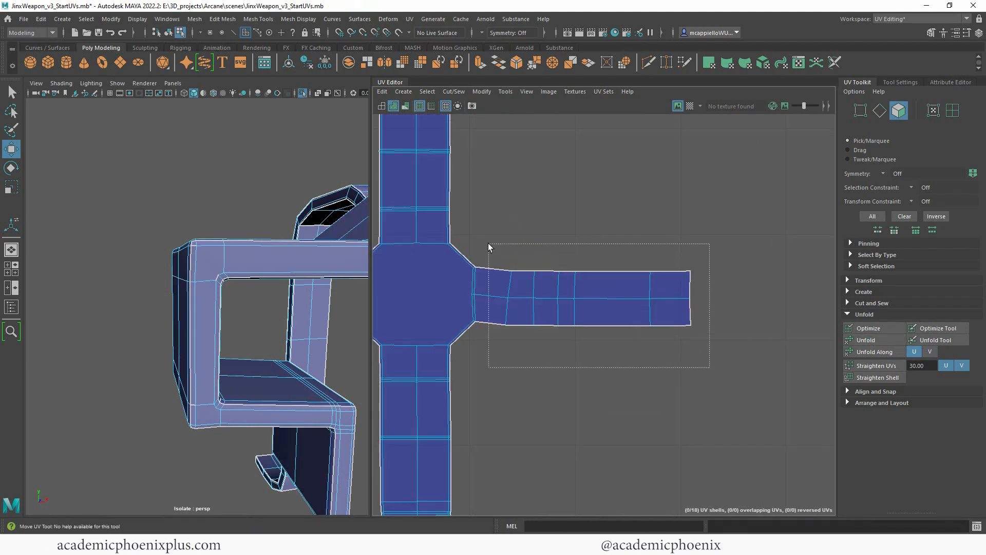
# Select the faces of the horizontal arm beside the octagonal centre and straighten their UVs at 30 degrees in U and V.
pyautogui.moveTo(487, 243); pyautogui.dragTo(488, 245)
pyautogui.click(887, 366)
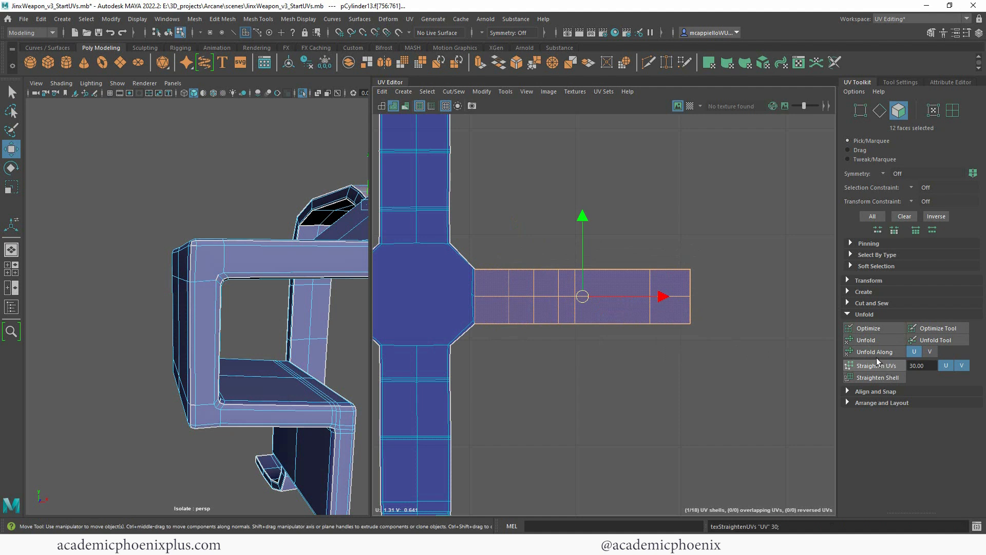
# Straighten the UVs of the upper vertical arm's faces and clear the selection.
pyautogui.scroll(-3, 715, 310)
pyautogui.keyDown('alt'); pyautogui.moveTo(632, 295); pyautogui.dragTo(660, 374, button='middle'); pyautogui.keyUp('alt')
pyautogui.scroll(-3, 660, 373)
pyautogui.keyDown('alt'); pyautogui.moveTo(565, 266); pyautogui.dragTo(554, 308, button='middle'); pyautogui.keyUp('alt')
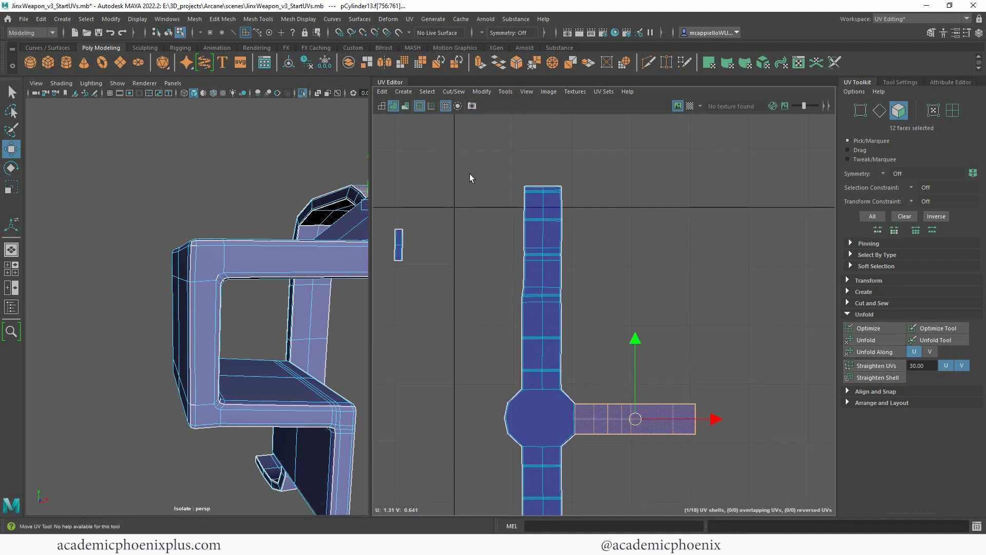
pyautogui.moveTo(577, 395); pyautogui.dragTo(581, 391)
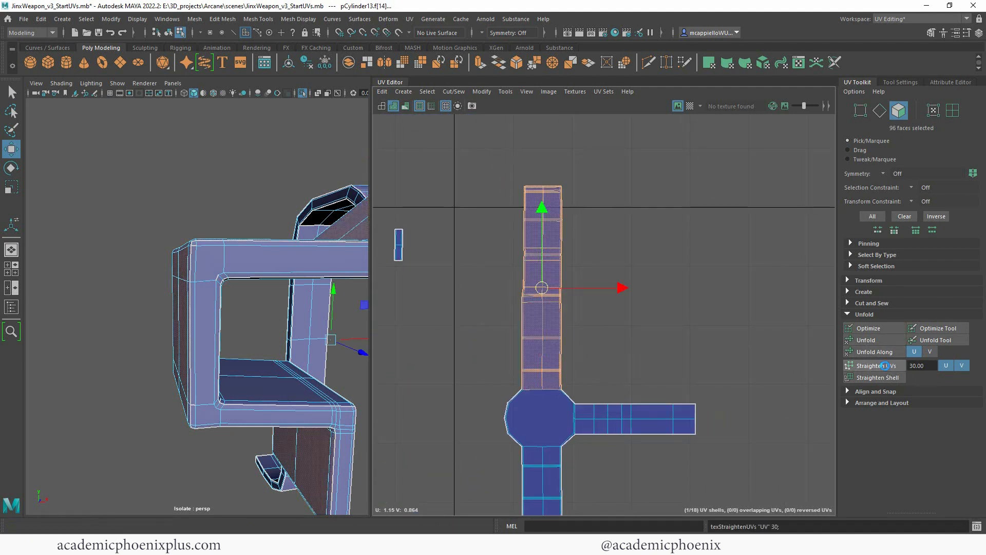
pyautogui.click(884, 365)
pyautogui.click(627, 376)
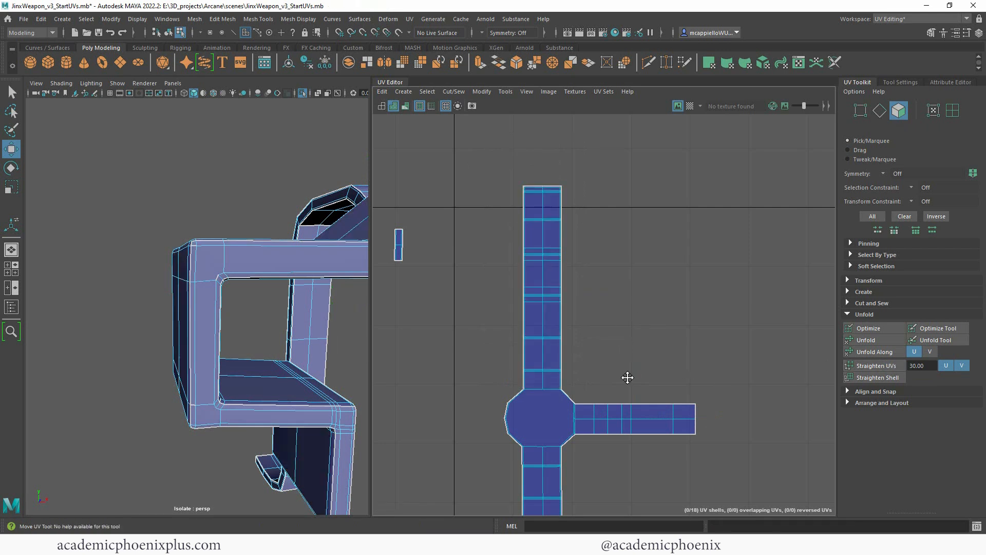
# Straighten the UVs of the lower vertical arm's faces and clear the selection.
pyautogui.keyDown('alt'); pyautogui.moveTo(627, 376); pyautogui.dragTo(665, 254, button='middle'); pyautogui.keyUp('alt')
pyautogui.moveTo(552, 239); pyautogui.dragTo(556, 241)
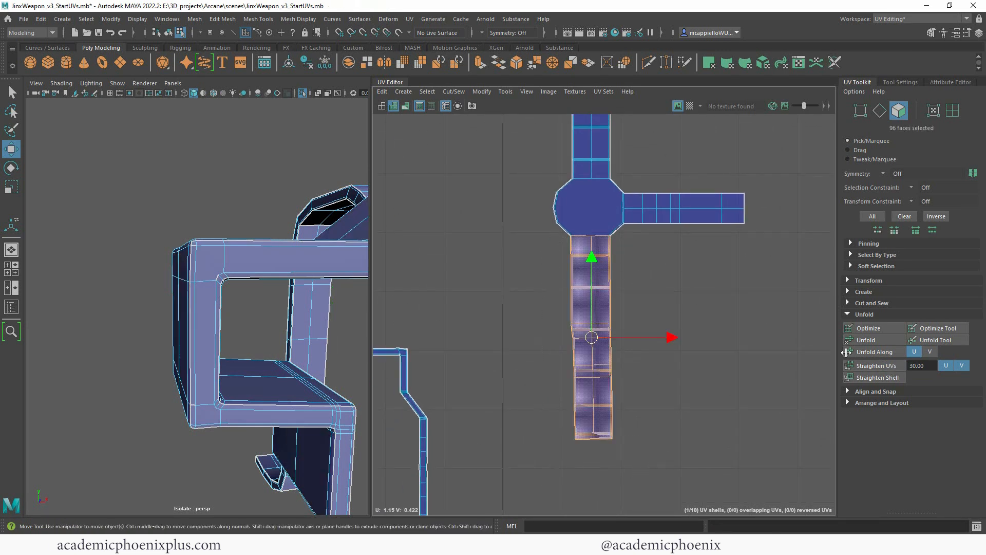
pyautogui.click(875, 365)
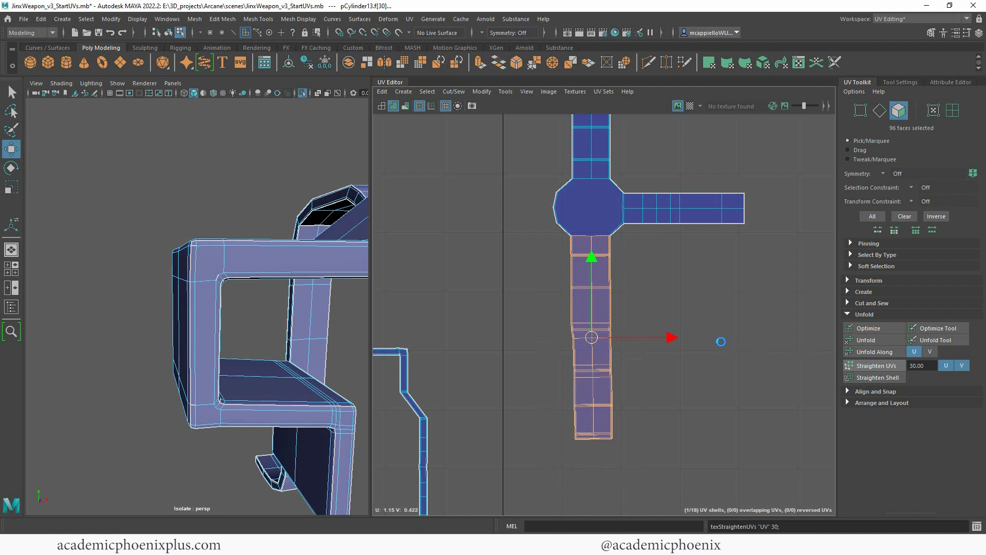
pyautogui.click(732, 308)
# Split the lever's octagonal centre face with Multi-Cut edges running from the third arm's joint to the opposite rim corners.
pyautogui.keyDown('alt'); pyautogui.moveTo(599, 291); pyautogui.dragTo(589, 355, button='middle'); pyautogui.keyUp('alt')
pyautogui.keyDown('alt'); pyautogui.moveTo(589, 356); pyautogui.dragTo(843, 331, button='right'); pyautogui.keyUp('alt')
pyautogui.keyDown('alt'); pyautogui.moveTo(624, 295); pyautogui.dragTo(599, 364, button='middle'); pyautogui.keyUp('alt')
pyautogui.keyDown('alt'); pyautogui.moveTo(599, 363); pyautogui.dragTo(675, 322, button='right'); pyautogui.keyUp('alt')
pyautogui.click(530, 319)
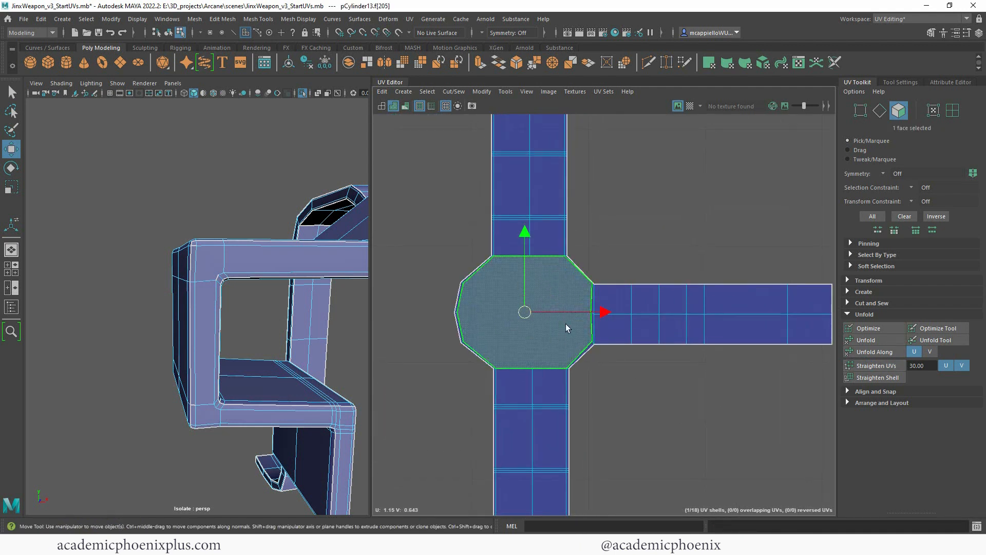
pyautogui.moveTo(607, 302); pyautogui.dragTo(616, 293, button='right')
pyautogui.keyDown('alt'); pyautogui.moveTo(354, 266); pyautogui.dragTo(130, 301); pyautogui.keyUp('alt')
pyautogui.scroll(1, 262, 313)
pyautogui.moveTo(279, 286); pyautogui.dragTo(319, 250, button='right')
pyautogui.keyDown('alt'); pyautogui.moveTo(293, 267); pyautogui.dragTo(197, 320); pyautogui.keyUp('alt')
pyautogui.keyDown('shift'); pyautogui.moveTo(202, 271); pyautogui.dragTo(201, 320, button='right'); pyautogui.keyUp('shift')
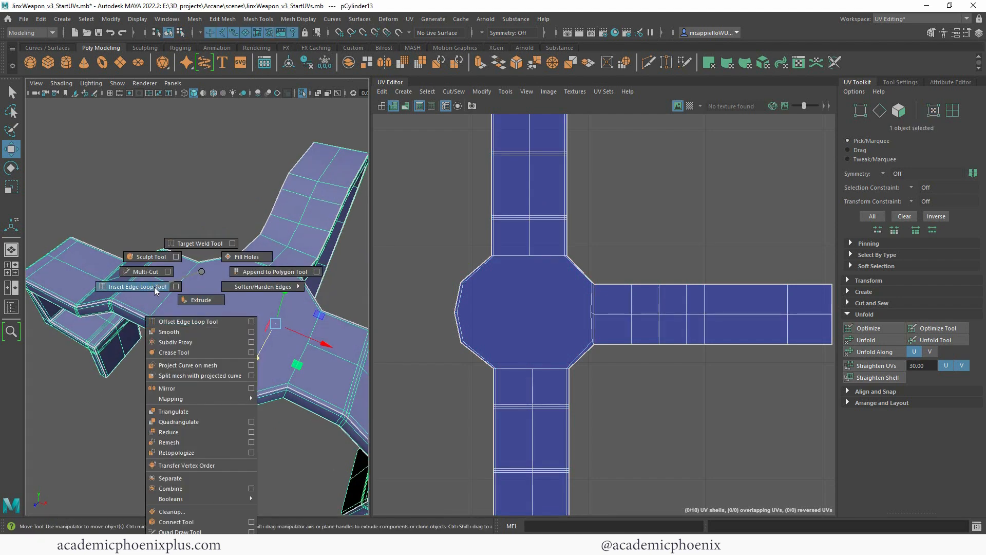
pyautogui.keyDown('shift'); pyautogui.moveTo(148, 284); pyautogui.dragTo(148, 273, button='right'); pyautogui.keyUp('shift')
pyautogui.scroll(3, 245, 292)
pyautogui.keyDown('alt'); pyautogui.moveTo(247, 292); pyautogui.dragTo(221, 304); pyautogui.keyUp('alt')
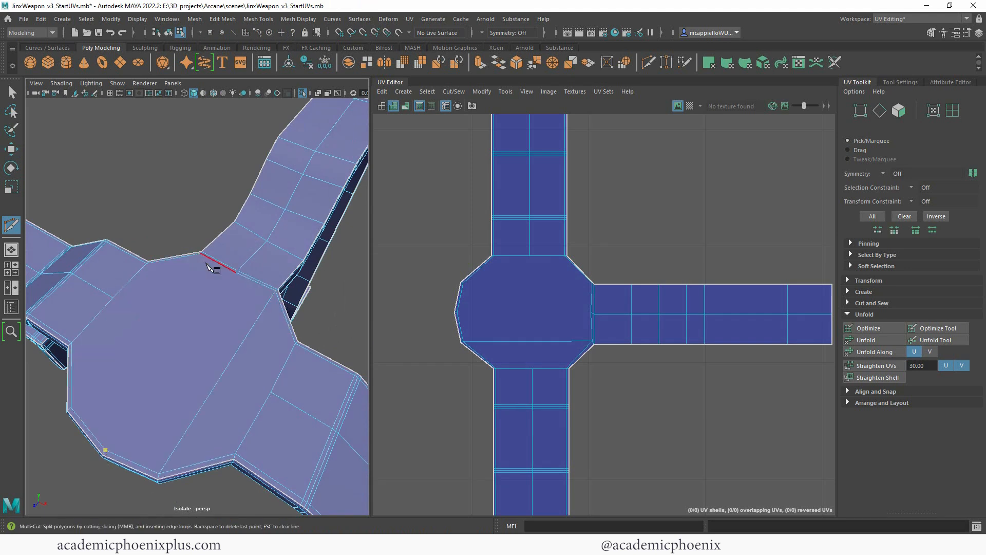
pyautogui.click(236, 273)
pyautogui.press('Return')
# Finish cutting the octagonal centre, including a crosswise edge joining the two opposite arms' centre lines, and return to selecting.
pyautogui.click(86, 387)
pyautogui.click(271, 393)
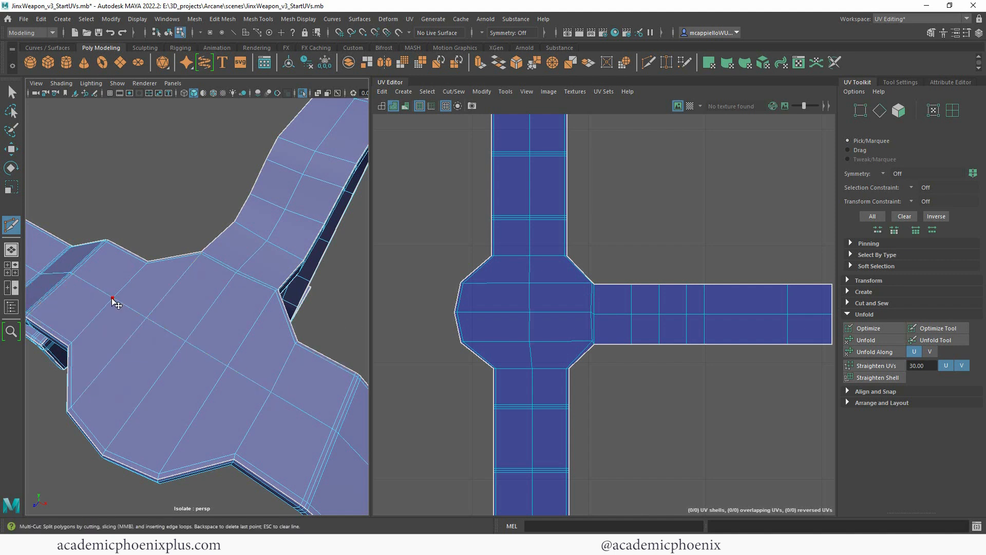
pyautogui.press('Escape')
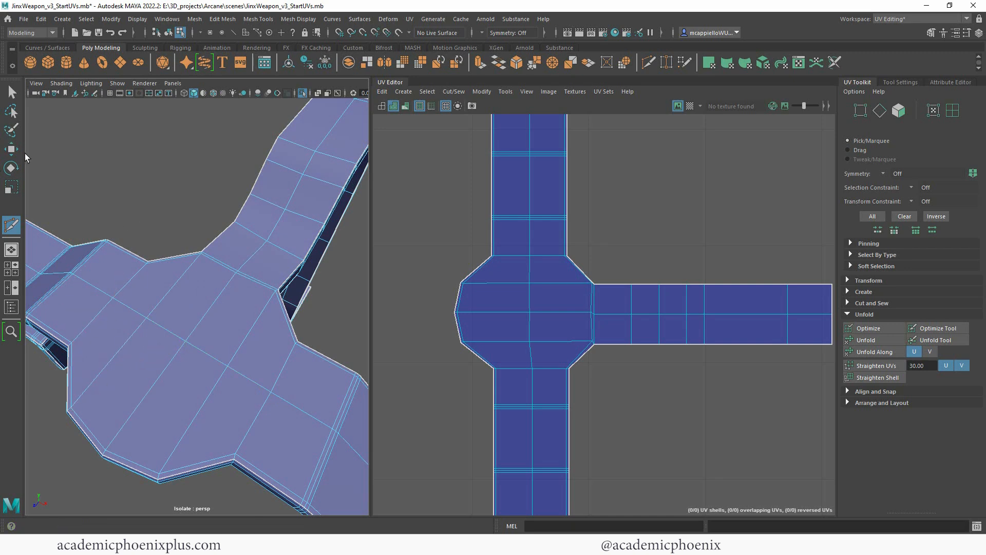
pyautogui.click(12, 93)
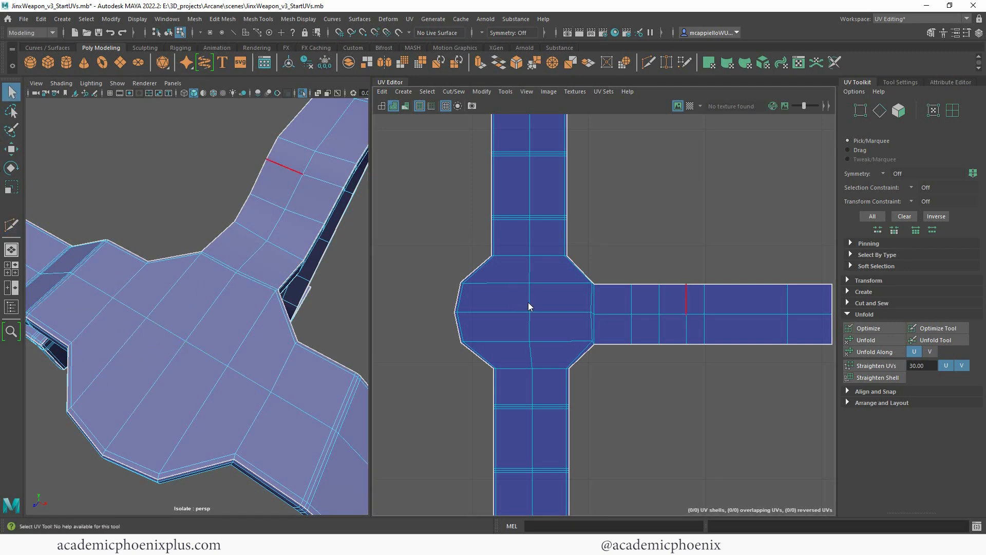
# Select all faces of the newly divided octagonal centre and unfold their UVs.
pyautogui.moveTo(524, 301); pyautogui.dragTo(525, 328, button='right')
pyautogui.moveTo(580, 339); pyautogui.dragTo(592, 357)
pyautogui.keyDown('shift'); pyautogui.click(585, 355); pyautogui.keyUp('shift')
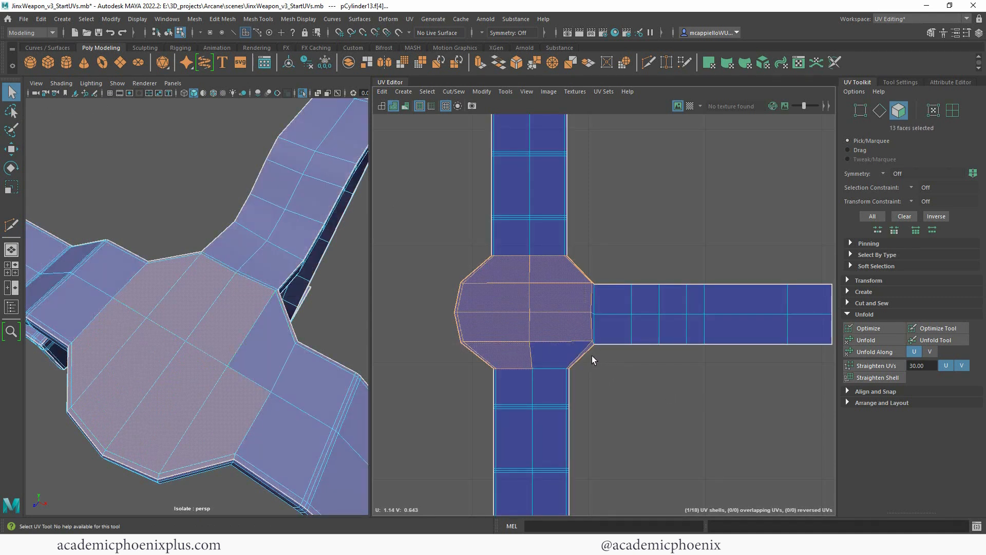
pyautogui.click(875, 340)
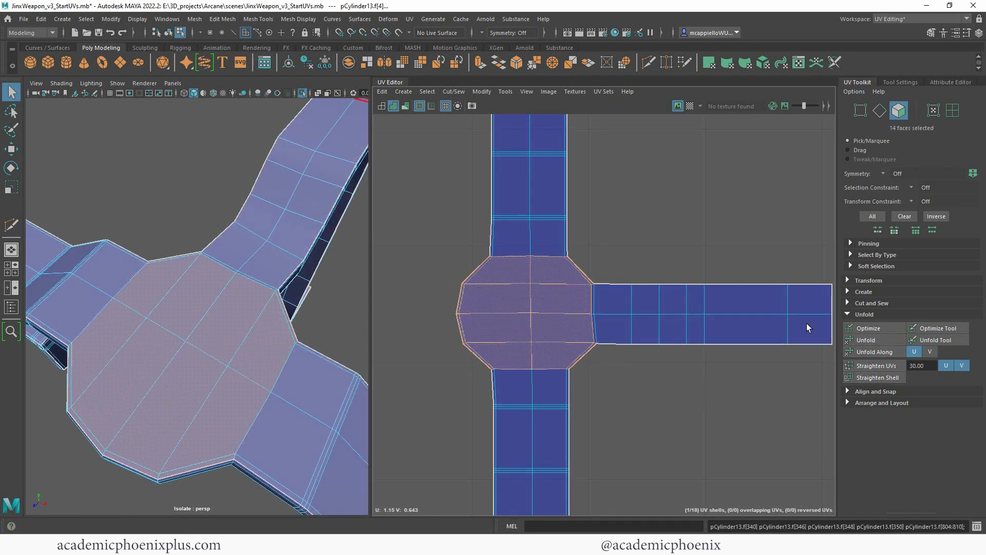
# Return to object mode and examine the lever's arms and underside from different sides.
pyautogui.moveTo(236, 260); pyautogui.dragTo(286, 247, button='right')
pyautogui.keyDown('alt'); pyautogui.moveTo(283, 246); pyautogui.dragTo(226, 233, button='right'); pyautogui.keyUp('alt')
pyautogui.keyDown('alt'); pyautogui.moveTo(226, 233); pyautogui.dragTo(125, 295); pyautogui.keyUp('alt')
pyautogui.keyDown('alt'); pyautogui.moveTo(129, 295); pyautogui.dragTo(308, 295, button='right'); pyautogui.keyUp('alt')
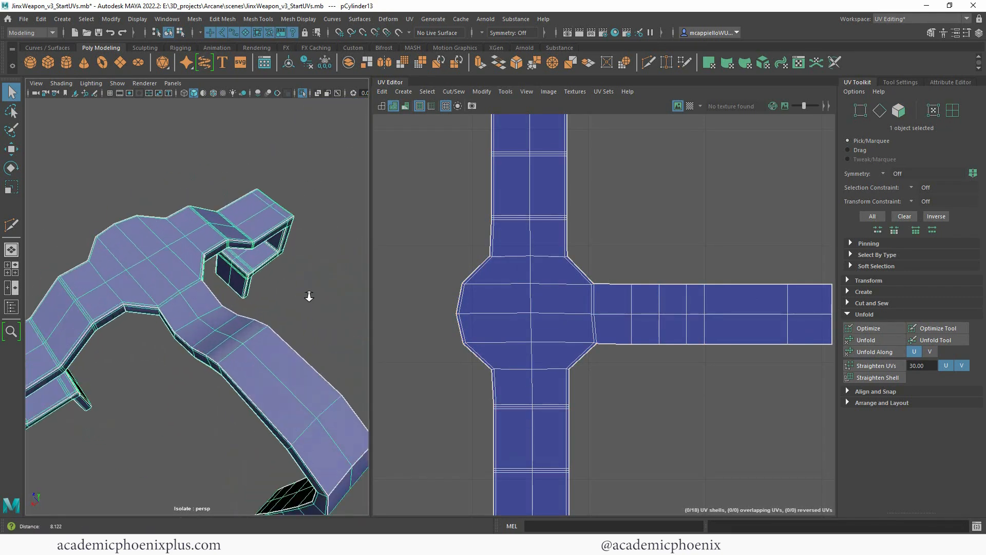
pyautogui.keyDown('alt'); pyautogui.moveTo(287, 312); pyautogui.dragTo(212, 221, button='middle'); pyautogui.keyUp('alt')
pyautogui.keyDown('alt'); pyautogui.moveTo(211, 221); pyautogui.dragTo(334, 322); pyautogui.keyUp('alt')
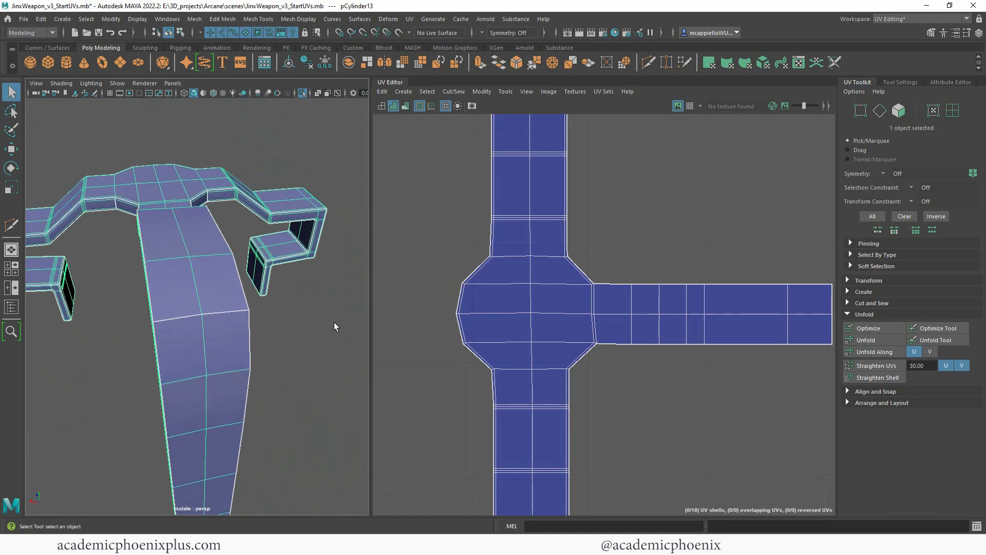
# Examine the lever's UV layout and the seam edges across the long arm's outer face.
pyautogui.scroll(-3, 417, 240)
pyautogui.keyDown('alt'); pyautogui.moveTo(607, 276); pyautogui.dragTo(649, 216, button='middle'); pyautogui.keyUp('alt')
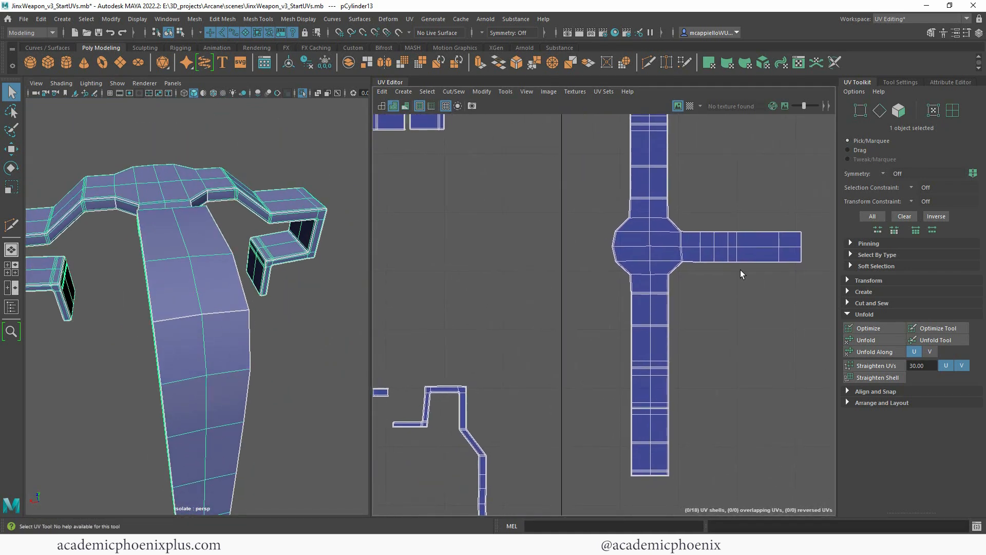
pyautogui.keyDown('alt'); pyautogui.moveTo(740, 271); pyautogui.dragTo(607, 334, button='middle'); pyautogui.keyUp('alt')
pyautogui.keyDown('alt'); pyautogui.moveTo(607, 334); pyautogui.dragTo(493, 288, button='right'); pyautogui.keyUp('alt')
pyautogui.keyDown('alt'); pyautogui.moveTo(614, 278); pyautogui.dragTo(645, 250, button='middle'); pyautogui.keyUp('alt')
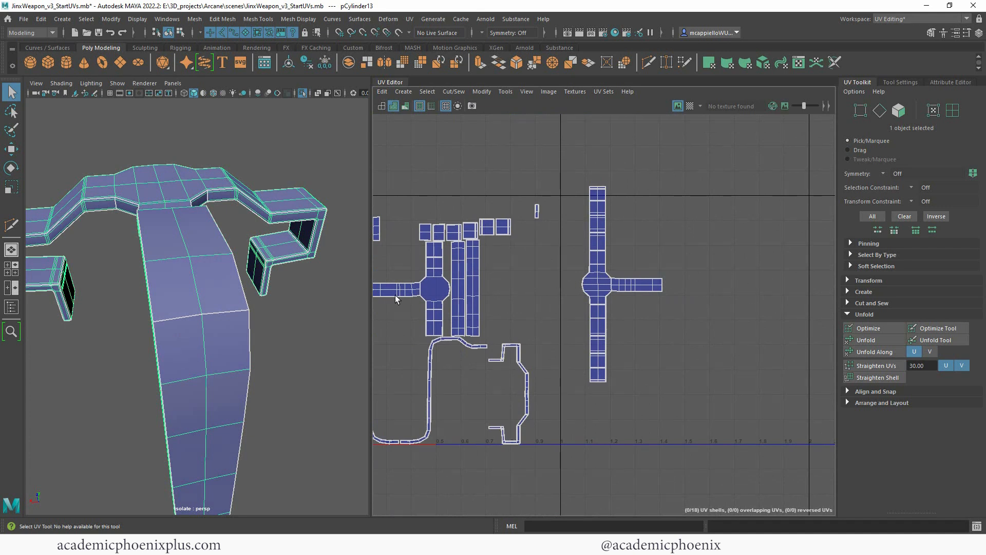
pyautogui.moveTo(240, 310); pyautogui.dragTo(185, 314, button='right')
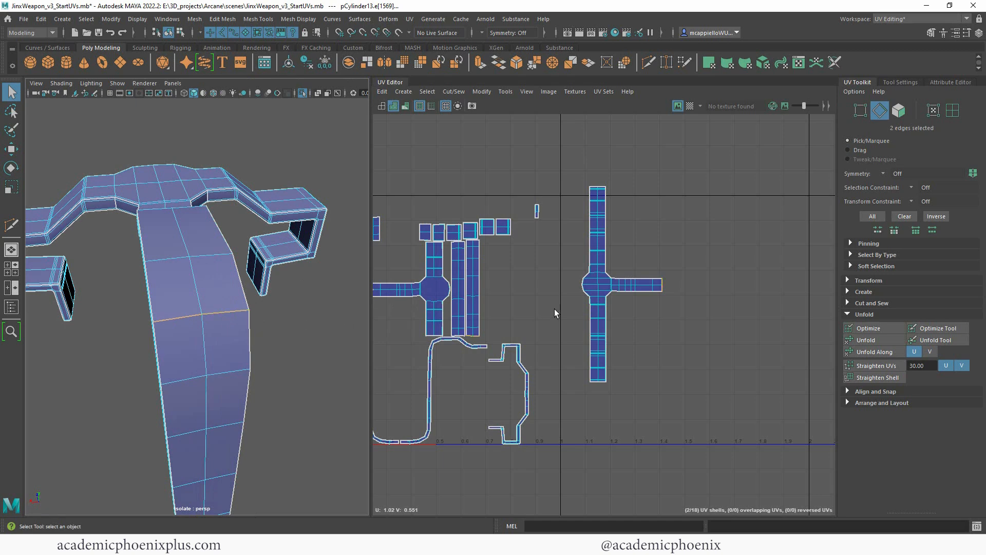
pyautogui.keyDown('alt'); pyautogui.moveTo(252, 387); pyautogui.dragTo(252, 284, button='middle'); pyautogui.keyUp('alt')
pyautogui.keyDown('alt'); pyautogui.moveTo(252, 284); pyautogui.dragTo(209, 242, button='right'); pyautogui.keyUp('alt')
pyautogui.keyDown('alt'); pyautogui.moveTo(229, 303); pyautogui.dragTo(263, 337); pyautogui.keyUp('alt')
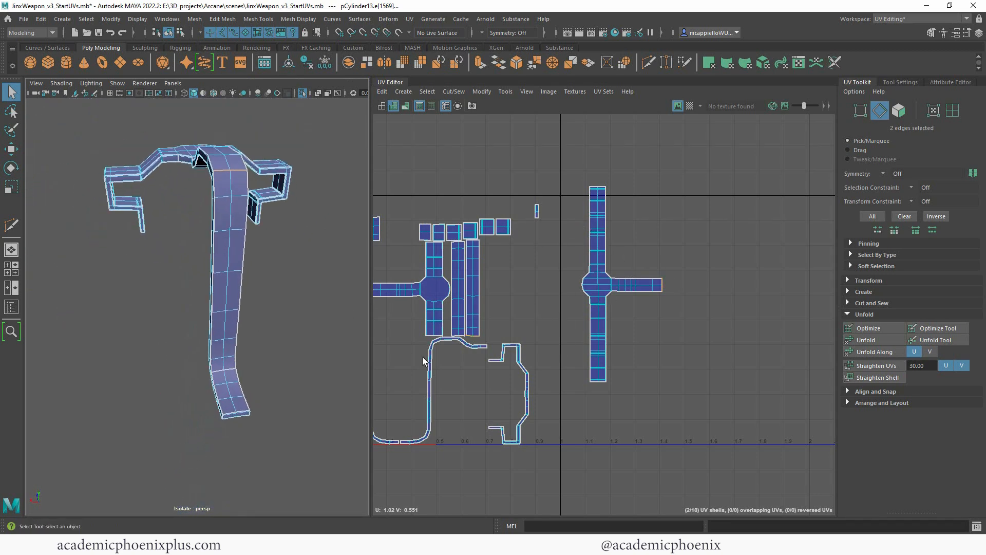
pyautogui.click(301, 362)
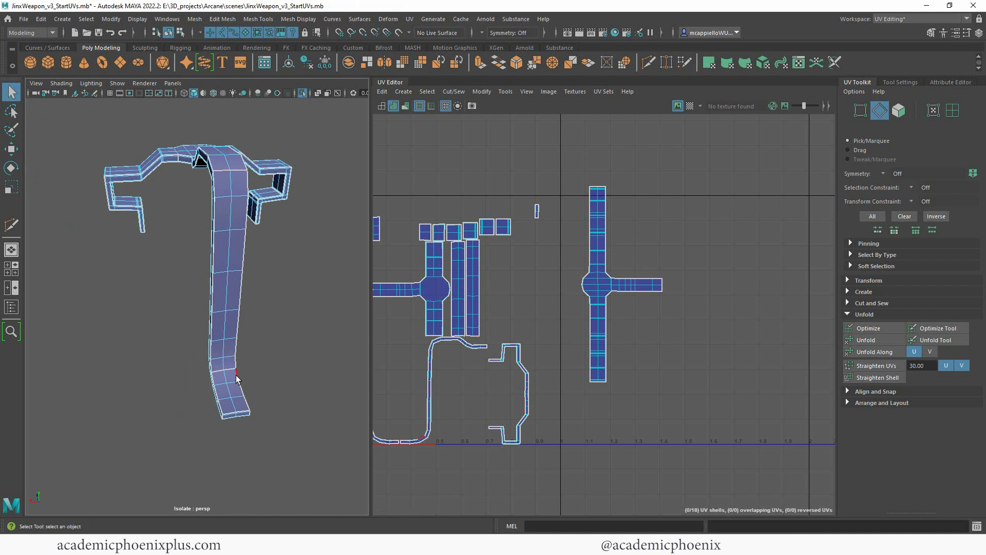
# Stitch the long arm's outer-face shells together across the lower bend's seam and along the tip's end edge.
pyautogui.click(219, 371)
pyautogui.keyDown('shift'); pyautogui.click(231, 370); pyautogui.keyUp('shift')
pyautogui.keyDown('shift'); pyautogui.moveTo(231, 378); pyautogui.dragTo(234, 358, button='right'); pyautogui.keyUp('shift')
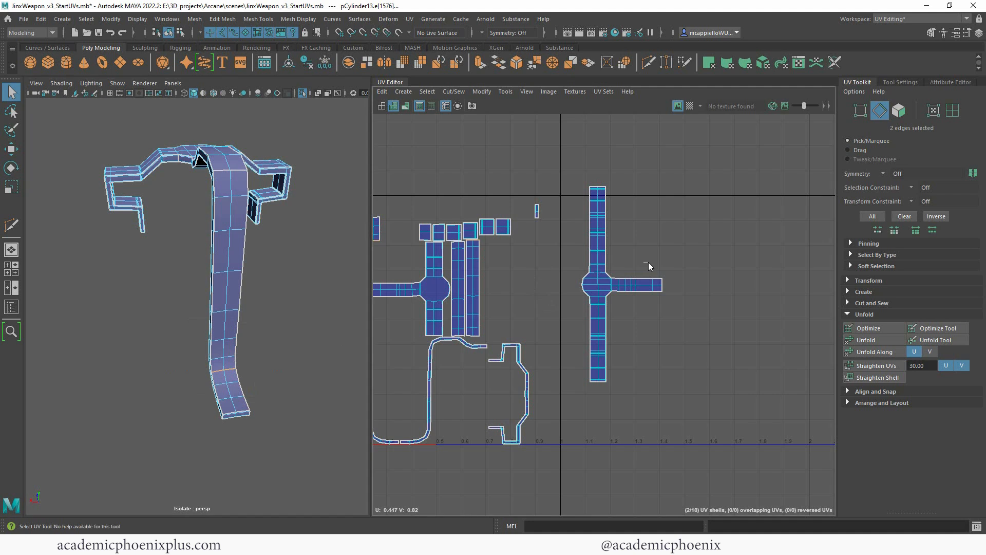
pyautogui.keyDown('shift'); pyautogui.moveTo(645, 262); pyautogui.dragTo(642, 291, button='right'); pyautogui.keyUp('shift')
pyautogui.press('f')
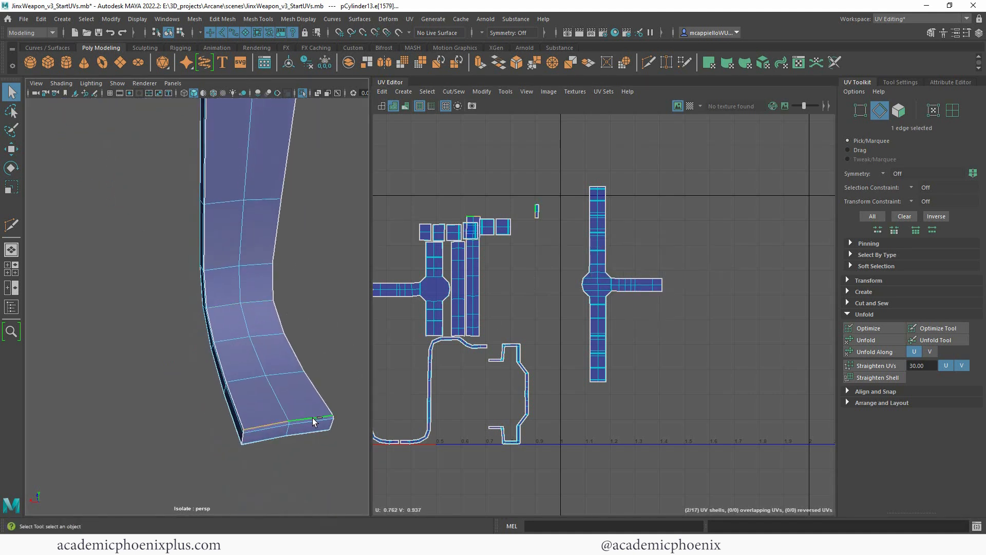
pyautogui.keyDown('shift'); pyautogui.click(312, 417); pyautogui.keyUp('shift')
pyautogui.press('g')
pyautogui.keyDown('alt'); pyautogui.moveTo(499, 286); pyautogui.dragTo(555, 251, button='middle'); pyautogui.keyUp('alt')
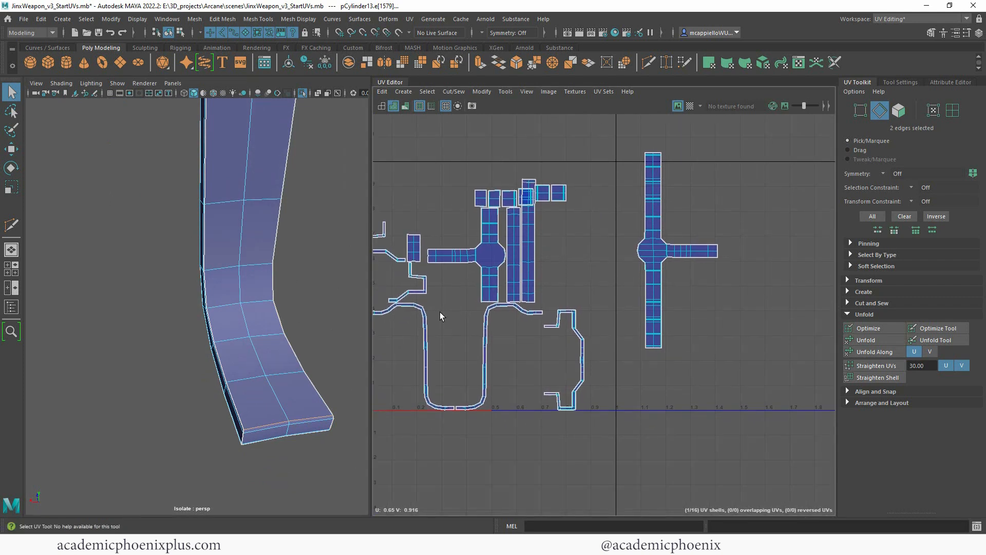
# Stitch the long arm's inner-face shells together along the two seam edges crossing its lower bend.
pyautogui.keyDown('alt'); pyautogui.moveTo(329, 308); pyautogui.dragTo(345, 333); pyautogui.keyUp('alt')
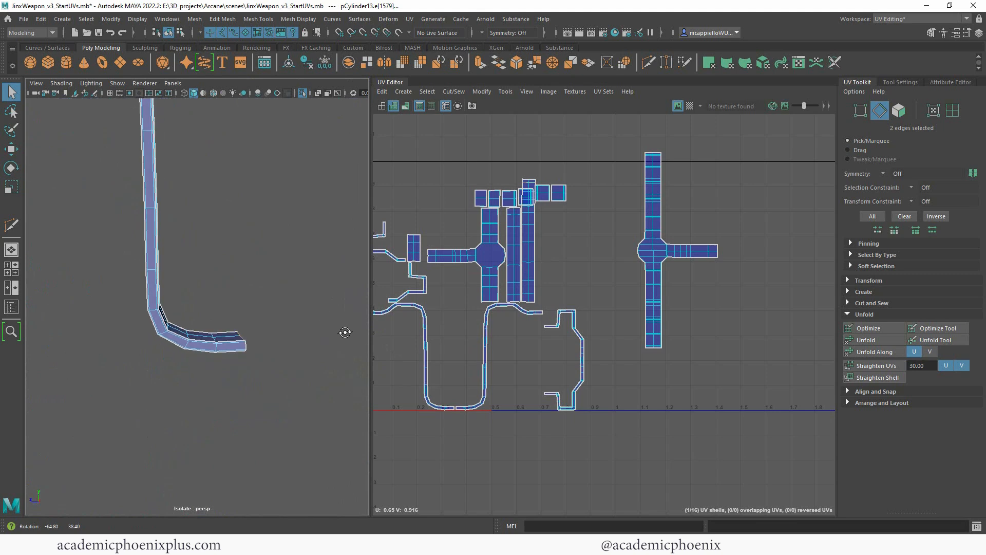
pyautogui.keyDown('alt'); pyautogui.moveTo(178, 325); pyautogui.dragTo(213, 392, button='middle'); pyautogui.keyUp('alt')
pyautogui.keyDown('alt'); pyautogui.moveTo(214, 392); pyautogui.dragTo(223, 306); pyautogui.keyUp('alt')
pyautogui.keyDown('alt'); pyautogui.moveTo(223, 306); pyautogui.dragTo(163, 282, button='right'); pyautogui.keyUp('alt')
pyautogui.keyDown('alt'); pyautogui.moveTo(162, 282); pyautogui.dragTo(199, 422, button='middle'); pyautogui.keyUp('alt')
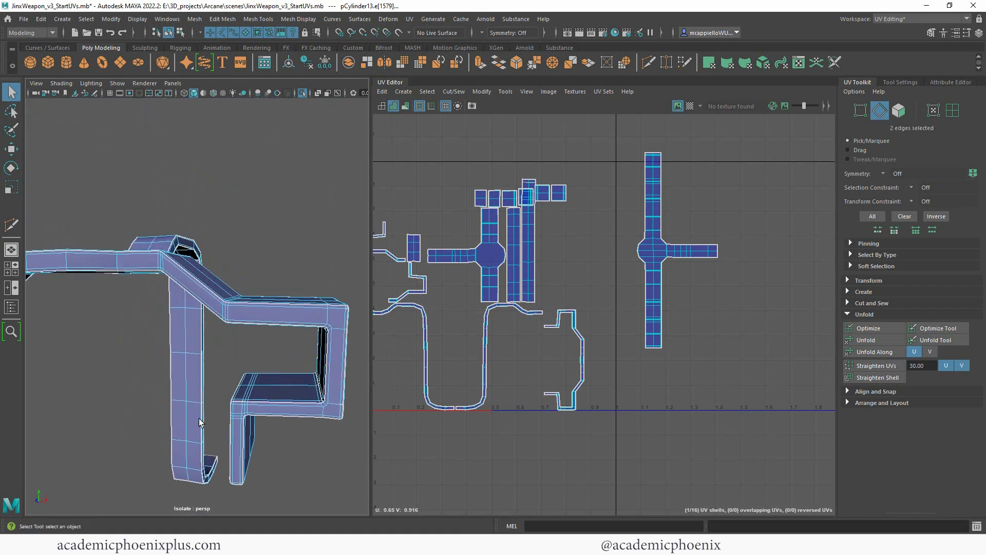
pyautogui.keyDown('alt'); pyautogui.moveTo(199, 422); pyautogui.dragTo(196, 356); pyautogui.keyUp('alt')
pyautogui.keyDown('alt'); pyautogui.moveTo(196, 356); pyautogui.dragTo(304, 286, button='right'); pyautogui.keyUp('alt')
pyautogui.keyDown('alt'); pyautogui.moveTo(235, 267); pyautogui.dragTo(243, 343, button='middle'); pyautogui.keyUp('alt')
pyautogui.keyDown('alt'); pyautogui.moveTo(236, 345); pyautogui.dragTo(231, 218); pyautogui.keyUp('alt')
pyautogui.keyDown('alt'); pyautogui.moveTo(232, 218); pyautogui.dragTo(172, 245, button='right'); pyautogui.keyUp('alt')
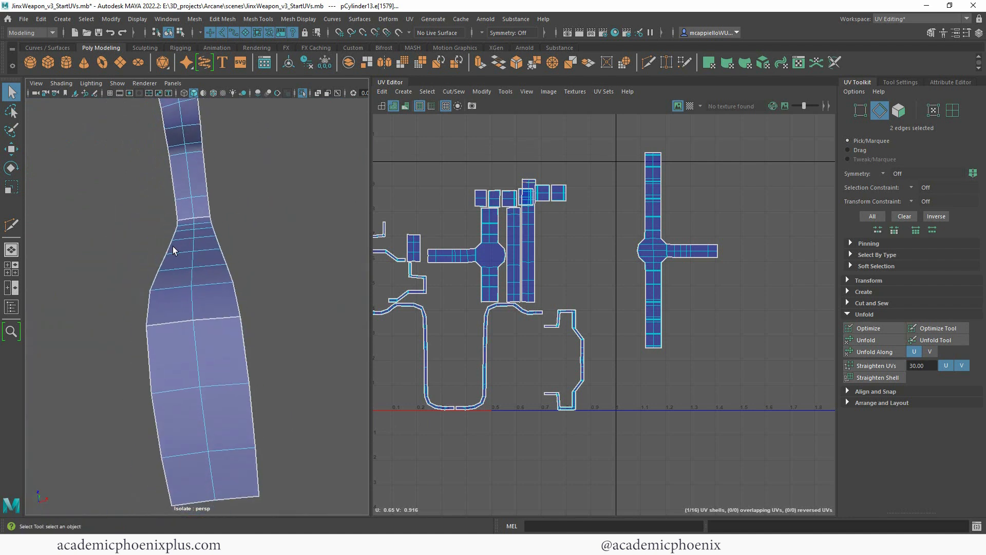
pyautogui.click(165, 323)
pyautogui.keyDown('shift'); pyautogui.click(220, 319); pyautogui.keyUp('shift')
pyautogui.press('g')
# Move the two long straight arm strips out of the UV tile, side by side beneath the finished cross shell's side arm.
pyautogui.keyDown('alt'); pyautogui.moveTo(240, 492); pyautogui.dragTo(233, 290, button='middle'); pyautogui.keyUp('alt')
pyautogui.keyDown('alt'); pyautogui.moveTo(213, 311); pyautogui.dragTo(219, 280); pyautogui.keyUp('alt')
pyautogui.keyDown('alt'); pyautogui.moveTo(242, 251); pyautogui.dragTo(223, 249, button='right'); pyautogui.keyUp('alt')
pyautogui.keyDown('alt'); pyautogui.moveTo(223, 249); pyautogui.dragTo(246, 342, button='middle'); pyautogui.keyUp('alt')
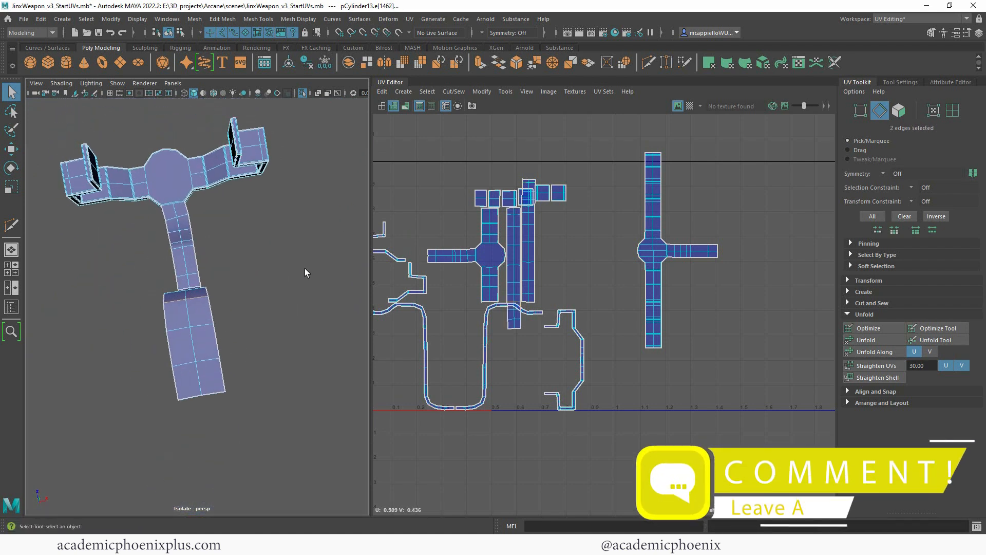
pyautogui.moveTo(529, 260); pyautogui.dragTo(529, 286, button='right')
pyautogui.doubleClick(526, 270)
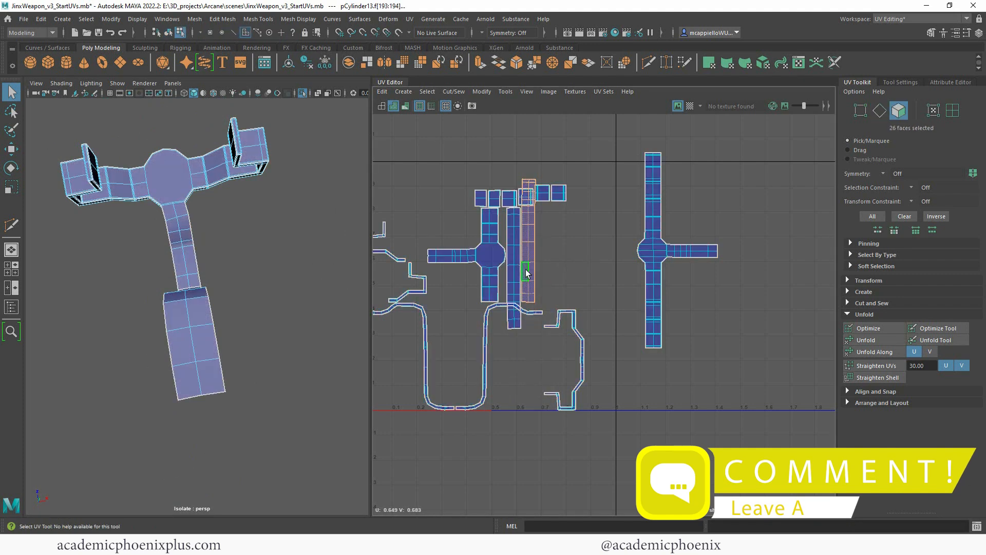
pyautogui.press('w')
pyautogui.moveTo(538, 241); pyautogui.dragTo(680, 330)
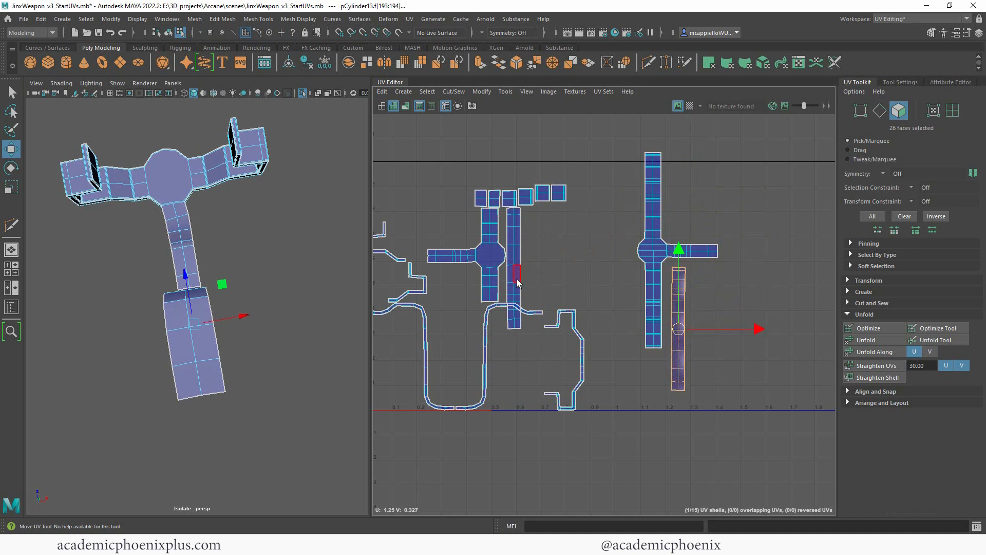
pyautogui.doubleClick(516, 280)
pyautogui.moveTo(517, 268); pyautogui.dragTo(699, 328)
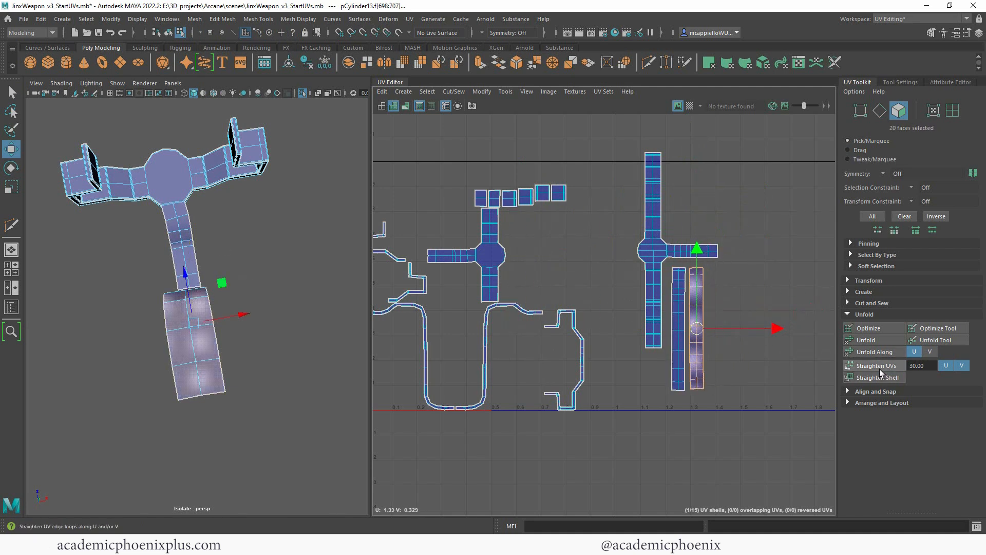
# Undo the stray face move and straighten the UVs of both relocated strips along U and V at 30.
pyautogui.click(678, 376)
pyautogui.hotkey('ctrl', 'z')
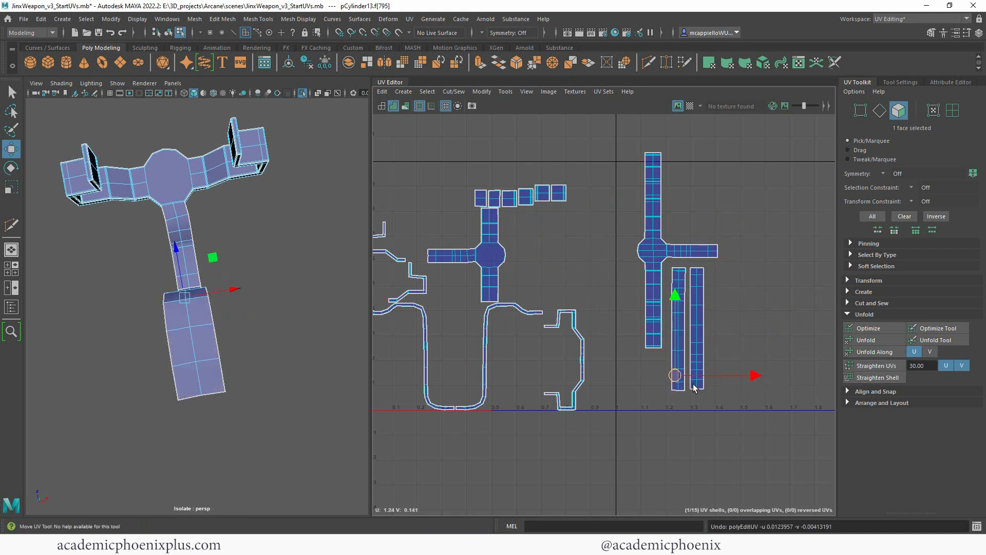
pyautogui.doubleClick(681, 347)
pyautogui.click(876, 366)
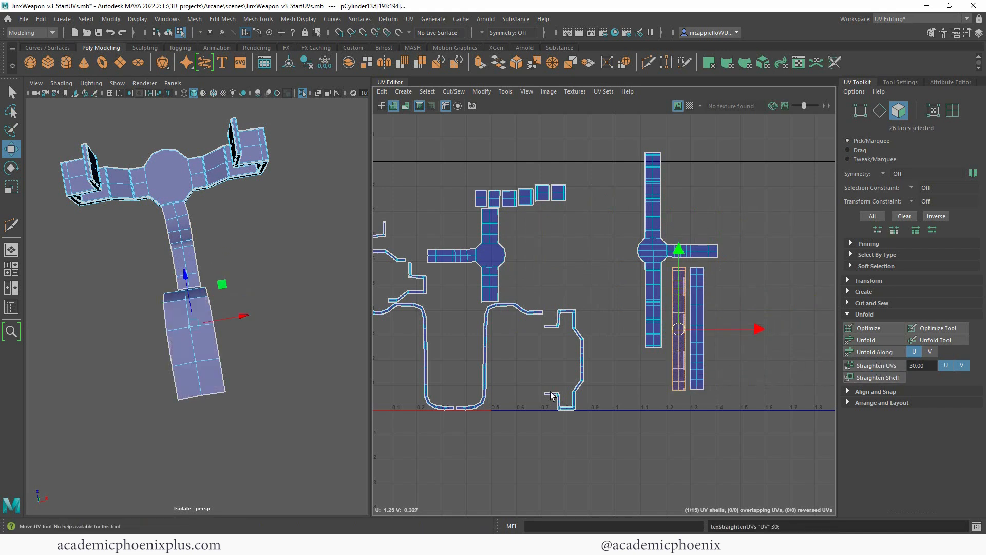
pyautogui.click(304, 264)
# Examine the lever's long arm from the front and side against the finished UV shells.
pyautogui.keyDown('alt'); pyautogui.moveTo(306, 259); pyautogui.dragTo(167, 284); pyautogui.keyUp('alt')
pyautogui.keyDown('alt'); pyautogui.moveTo(308, 329); pyautogui.dragTo(195, 393); pyautogui.keyUp('alt')
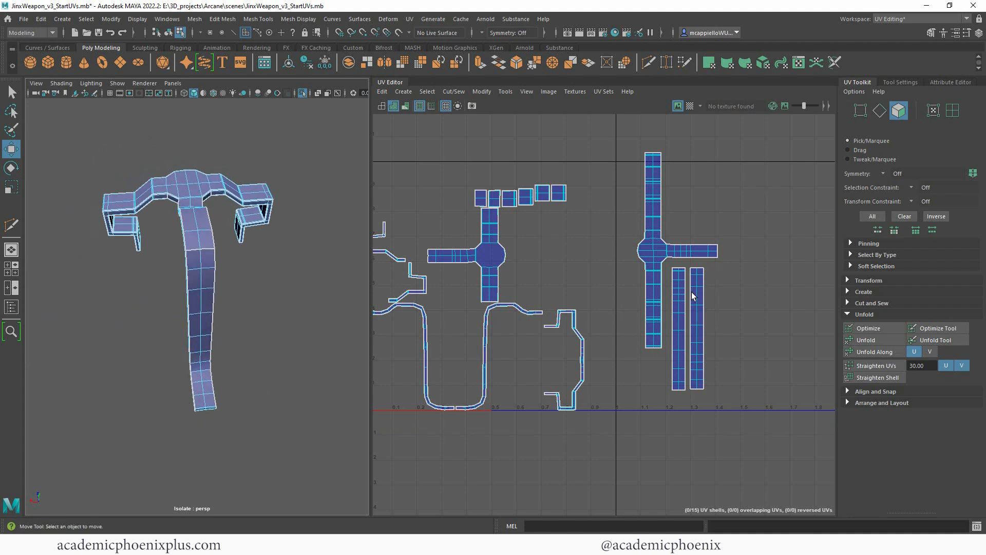
pyautogui.scroll(2, 692, 297)
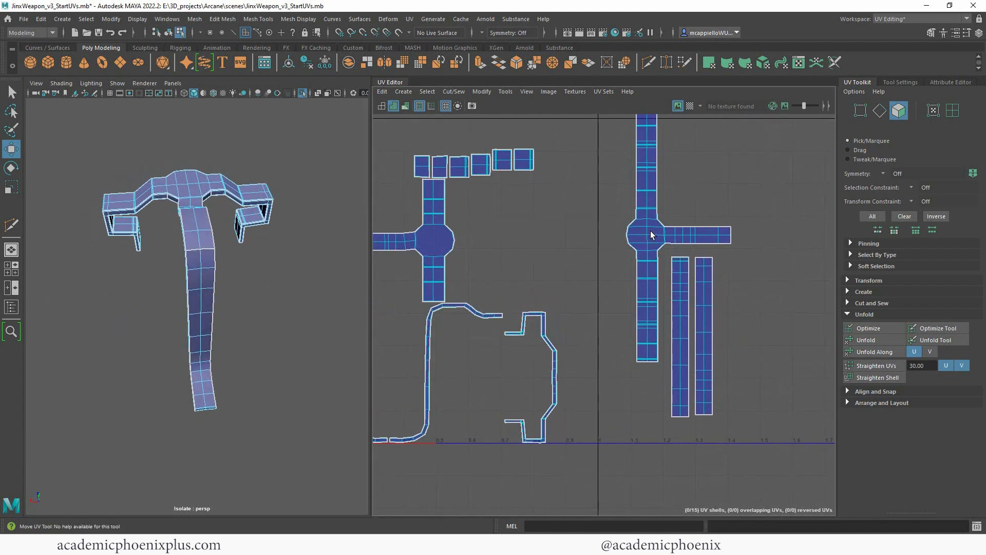
pyautogui.keyDown('alt'); pyautogui.moveTo(650, 234); pyautogui.dragTo(555, 331, button='middle'); pyautogui.keyUp('alt')
pyautogui.keyDown('alt'); pyautogui.moveTo(249, 317); pyautogui.dragTo(334, 331, button='right'); pyautogui.keyUp('alt')
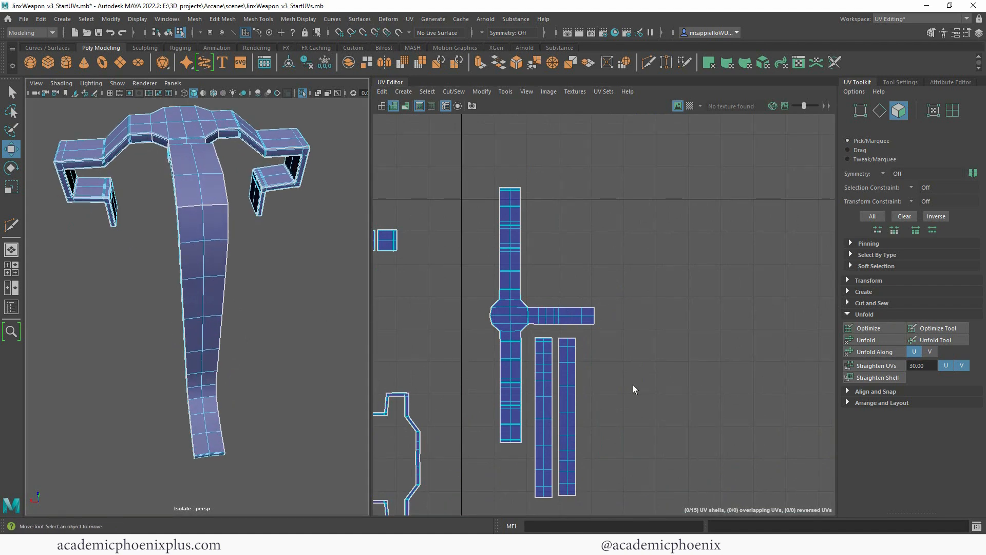
pyautogui.keyDown('alt'); pyautogui.moveTo(169, 327); pyautogui.dragTo(242, 317); pyautogui.keyUp('alt')
pyautogui.keyDown('alt'); pyautogui.moveTo(242, 317); pyautogui.dragTo(289, 228, button='middle'); pyautogui.keyUp('alt')
pyautogui.keyDown('alt'); pyautogui.moveTo(239, 360); pyautogui.dragTo(246, 336, button='middle'); pyautogui.keyUp('alt')
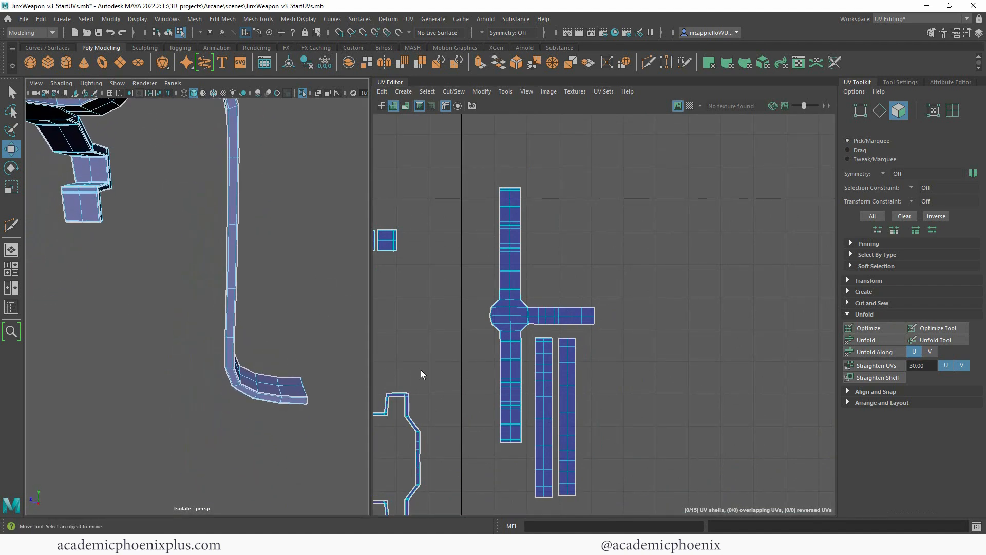
pyautogui.keyDown('alt'); pyautogui.moveTo(358, 364); pyautogui.dragTo(310, 355, button='right'); pyautogui.keyUp('alt')
# Select the curved side-strip shell nearest the UV tile's centre and move it above the finished straight strips.
pyautogui.keyDown('alt'); pyautogui.moveTo(403, 370); pyautogui.dragTo(662, 272, button='middle'); pyautogui.keyUp('alt')
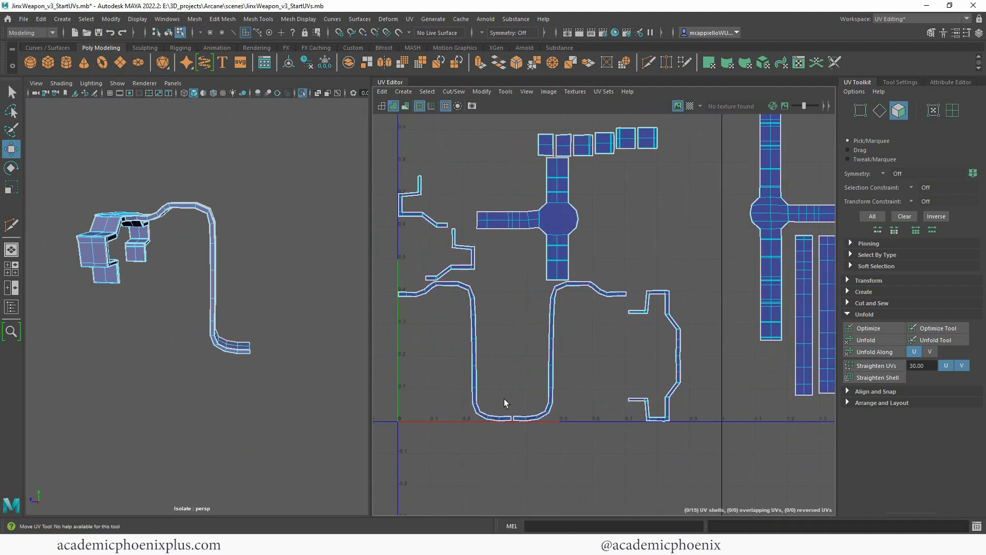
pyautogui.doubleClick(552, 323)
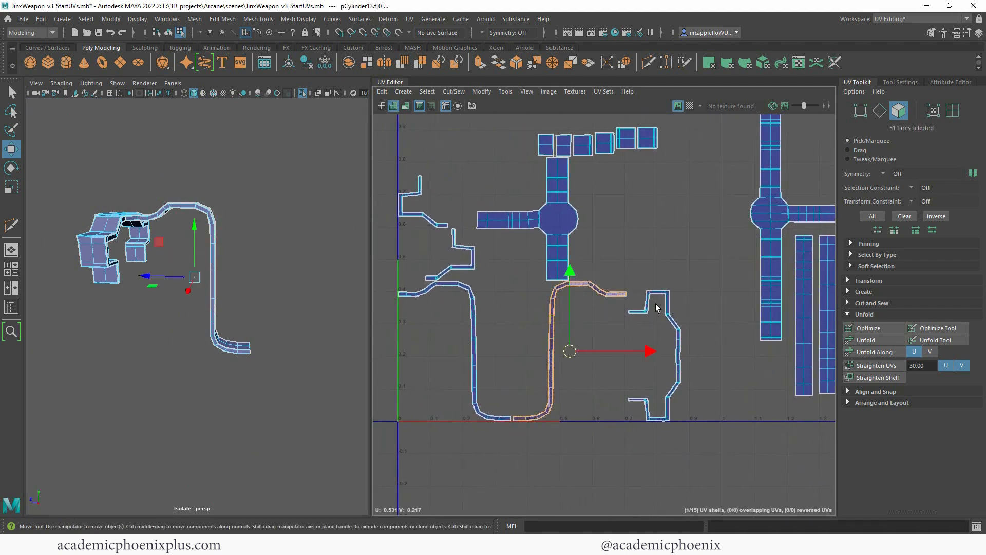
pyautogui.keyDown('alt'); pyautogui.moveTo(655, 303); pyautogui.dragTo(584, 309, button='middle'); pyautogui.keyUp('alt')
pyautogui.moveTo(497, 353); pyautogui.dragTo(764, 302)
pyautogui.keyDown('alt'); pyautogui.moveTo(765, 302); pyautogui.dragTo(648, 390, button='middle'); pyautogui.keyUp('alt')
pyautogui.moveTo(648, 390); pyautogui.dragTo(667, 176)
pyautogui.keyDown('alt'); pyautogui.moveTo(634, 247); pyautogui.dragTo(535, 278, button='right'); pyautogui.keyUp('alt')
pyautogui.keyDown('alt'); pyautogui.moveTo(535, 278); pyautogui.dragTo(653, 226, button='middle'); pyautogui.keyUp('alt')
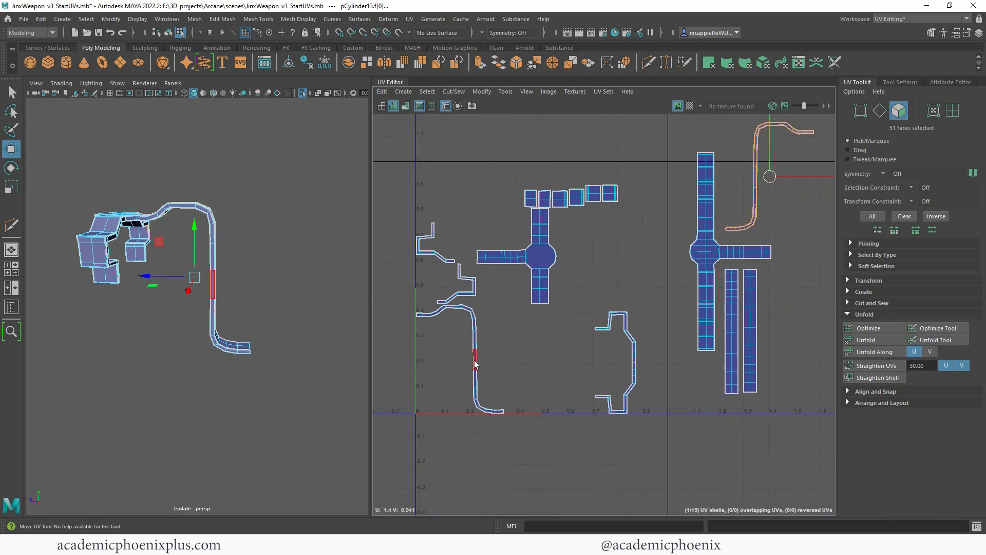
# Move the remaining long curved side-strip shell out of the UV tile, next to its relocated twin.
pyautogui.doubleClick(474, 364)
pyautogui.keyDown('alt'); pyautogui.moveTo(584, 347); pyautogui.dragTo(489, 326, button='right'); pyautogui.keyUp('alt')
pyautogui.keyDown('alt'); pyautogui.moveTo(489, 326); pyautogui.dragTo(461, 375, button='middle'); pyautogui.keyUp('alt')
pyautogui.moveTo(462, 401); pyautogui.dragTo(730, 278)
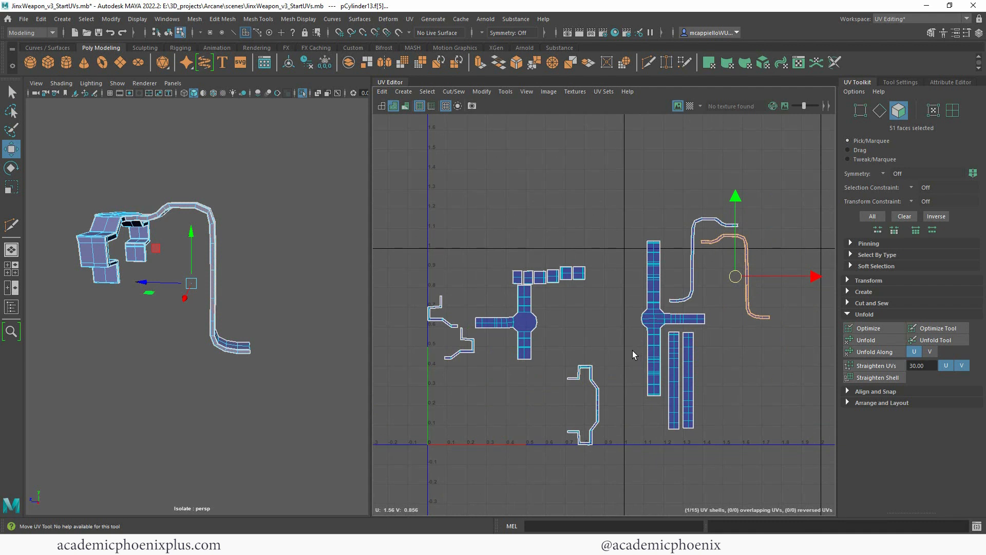
# Unfold the UVs of the curved side strip that was relocated first, and clear the selection.
pyautogui.doubleClick(687, 300)
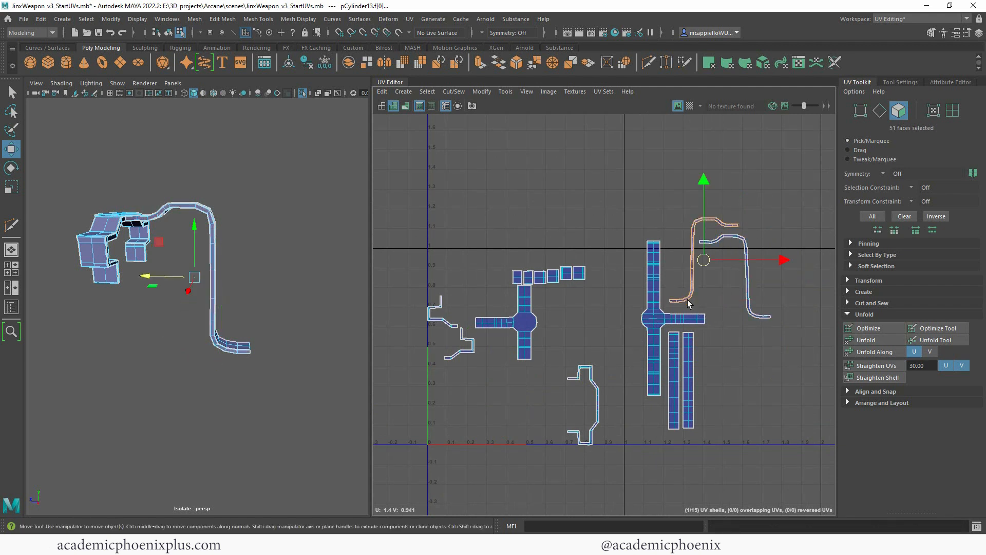
pyautogui.click(885, 341)
pyautogui.click(751, 336)
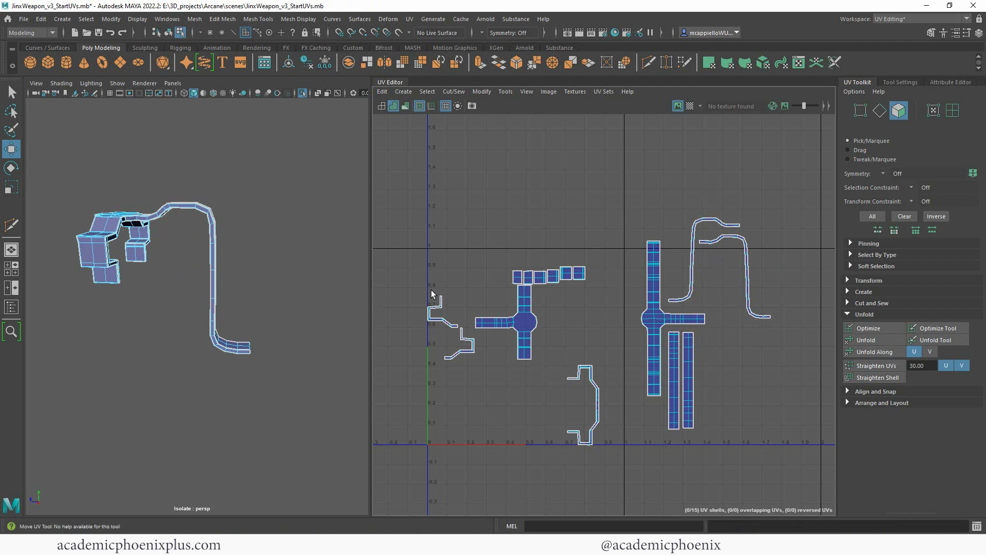
# Select the six small square shells, examine where they sit on the hooked arms, and switch to edge selection.
pyautogui.moveTo(591, 276); pyautogui.dragTo(591, 277)
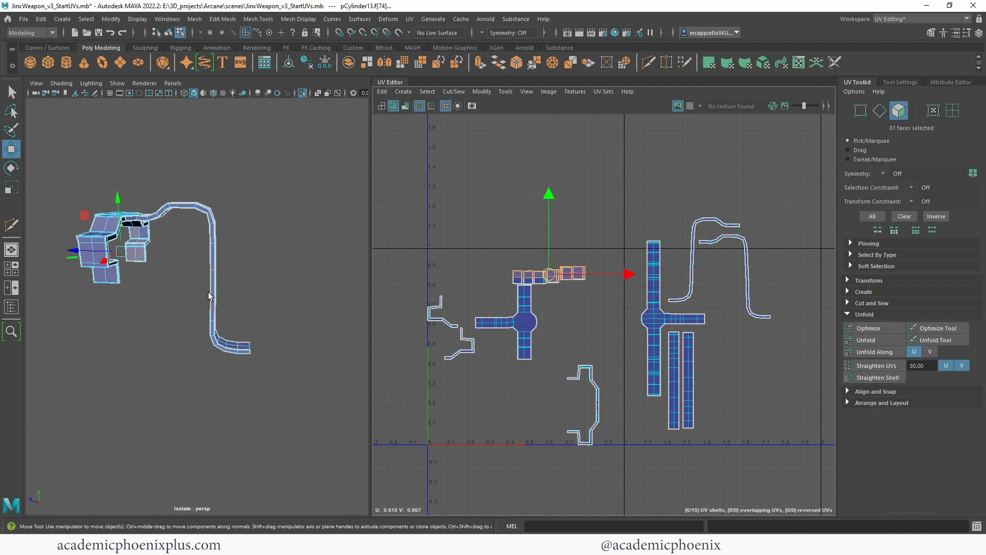
pyautogui.scroll(5, 257, 303)
pyautogui.scroll(5, 406, 282)
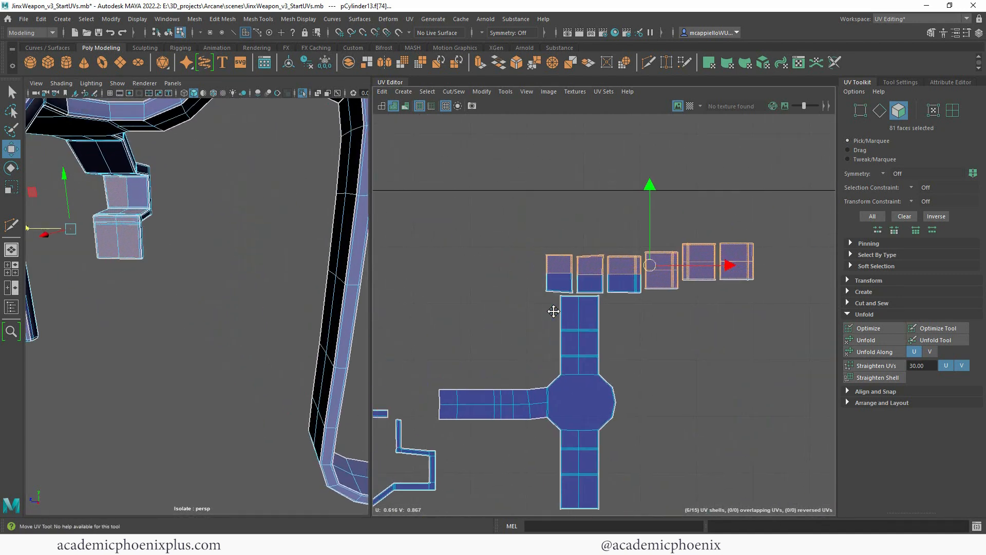
pyautogui.keyDown('alt'); pyautogui.moveTo(554, 311); pyautogui.dragTo(500, 345, button='middle'); pyautogui.keyUp('alt')
pyautogui.keyDown('alt'); pyautogui.moveTo(500, 346); pyautogui.dragTo(781, 329, button='right'); pyautogui.keyUp('alt')
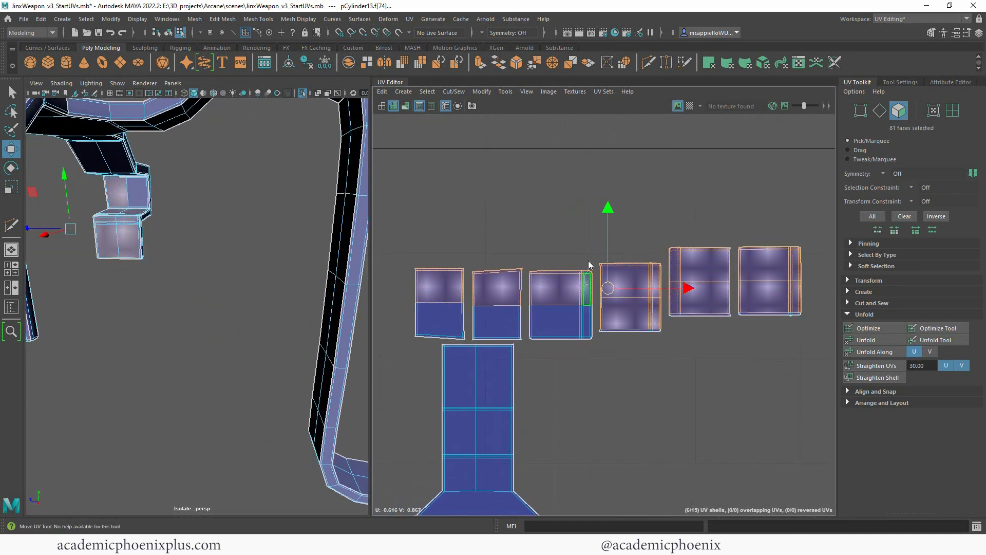
pyautogui.moveTo(589, 264); pyautogui.dragTo(585, 252, button='right')
pyautogui.keyDown('alt'); pyautogui.moveTo(211, 311); pyautogui.dragTo(194, 345); pyautogui.keyUp('alt')
pyautogui.keyDown('alt'); pyautogui.moveTo(193, 345); pyautogui.dragTo(201, 337, button='middle'); pyautogui.keyUp('alt')
pyautogui.keyDown('alt'); pyautogui.moveTo(201, 335); pyautogui.dragTo(246, 313); pyautogui.keyUp('alt')
pyautogui.scroll(-4, 605, 347)
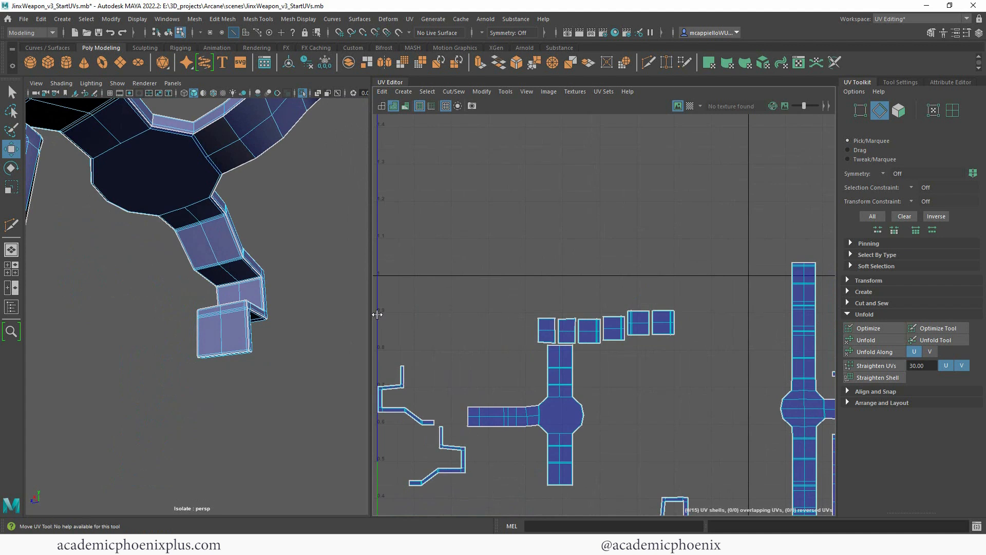
pyautogui.scroll(6, 652, 301)
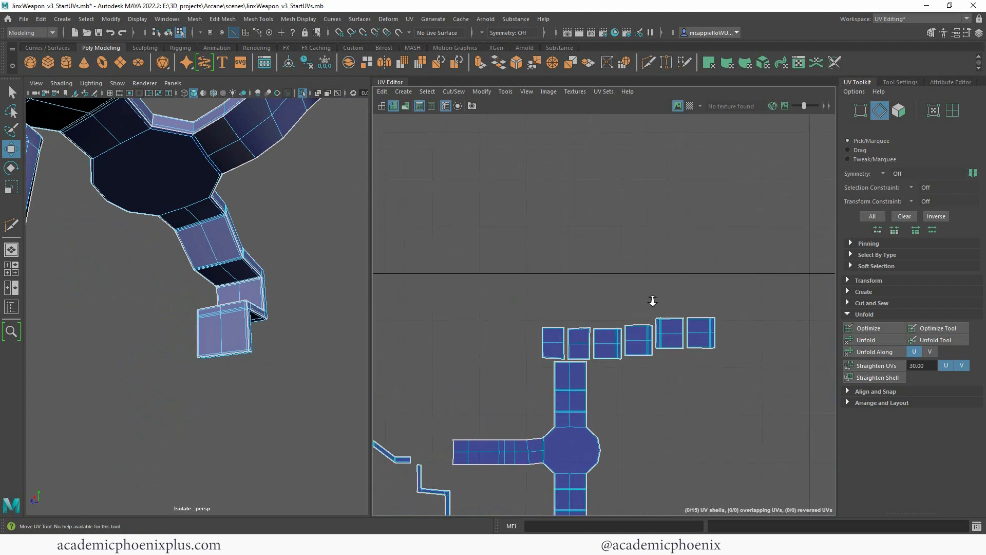
# Examine the hooked arm's inner corners to find which small square shell adjoins the end of the hub shell's upper arm.
pyautogui.doubleClick(409, 369)
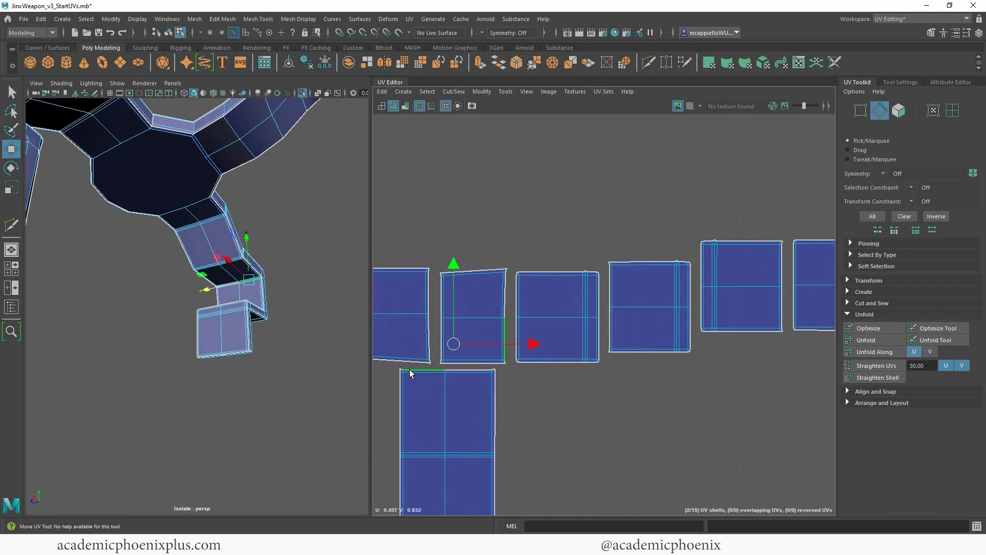
pyautogui.click(541, 376)
pyautogui.keyDown('alt'); pyautogui.moveTo(328, 312); pyautogui.dragTo(302, 304); pyautogui.keyUp('alt')
pyautogui.scroll(5, 287, 330)
pyautogui.scroll(2, 295, 314)
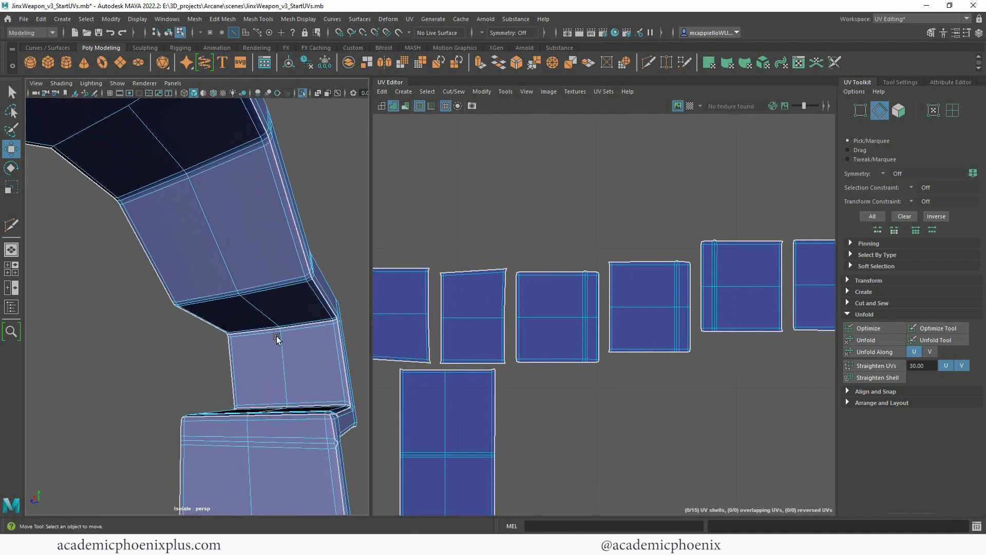
pyautogui.doubleClick(248, 332)
pyautogui.keyDown('alt'); pyautogui.moveTo(379, 294); pyautogui.dragTo(359, 295, button='middle'); pyautogui.keyUp('alt')
pyautogui.keyDown('alt'); pyautogui.moveTo(226, 371); pyautogui.dragTo(341, 291, button='middle'); pyautogui.keyUp('alt')
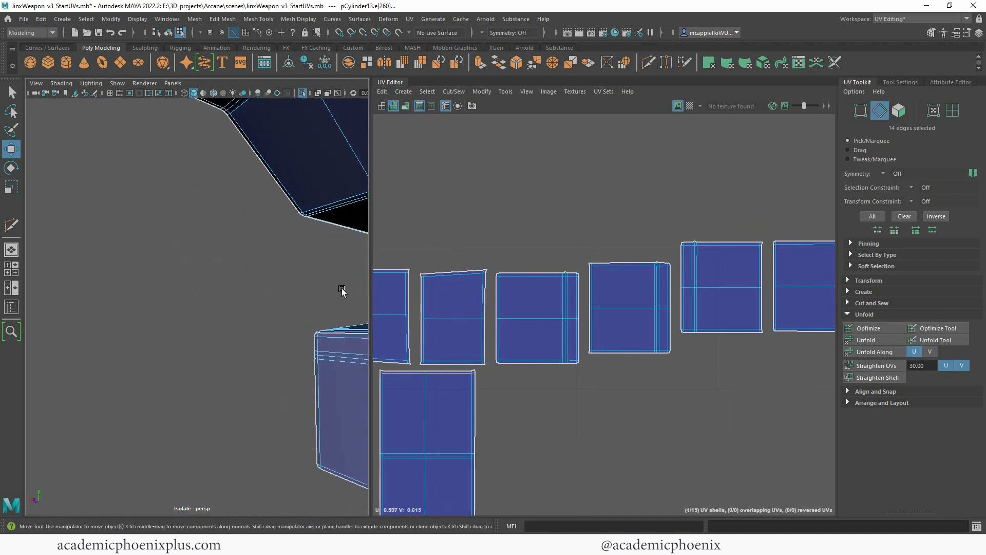
pyautogui.keyDown('alt'); pyautogui.moveTo(341, 291); pyautogui.dragTo(135, 378); pyautogui.keyUp('alt')
pyautogui.keyDown('alt'); pyautogui.moveTo(284, 308); pyautogui.dragTo(177, 321, button='middle'); pyautogui.keyUp('alt')
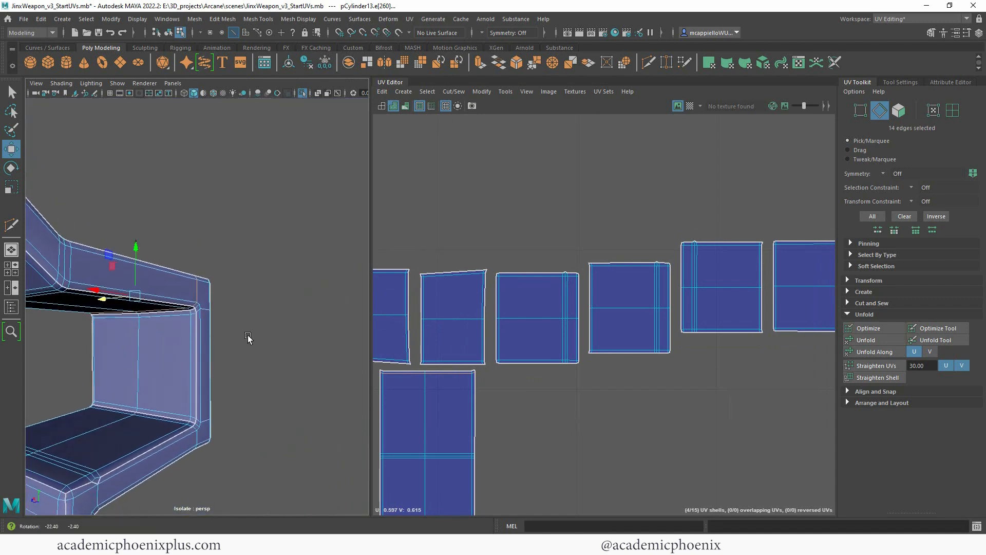
pyautogui.keyDown('alt'); pyautogui.moveTo(412, 352); pyautogui.dragTo(514, 280, button='middle'); pyautogui.keyUp('alt')
pyautogui.doubleClick(528, 299)
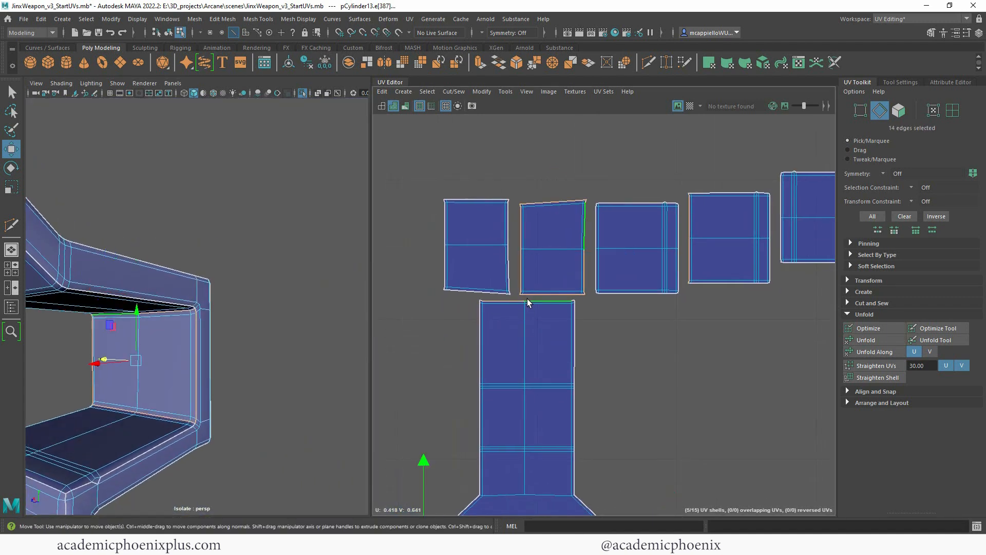
pyautogui.keyDown('alt'); pyautogui.moveTo(239, 324); pyautogui.dragTo(346, 304); pyautogui.keyUp('alt')
pyautogui.keyDown('alt'); pyautogui.moveTo(346, 304); pyautogui.dragTo(293, 340, button='middle'); pyautogui.keyUp('alt')
pyautogui.click(300, 332)
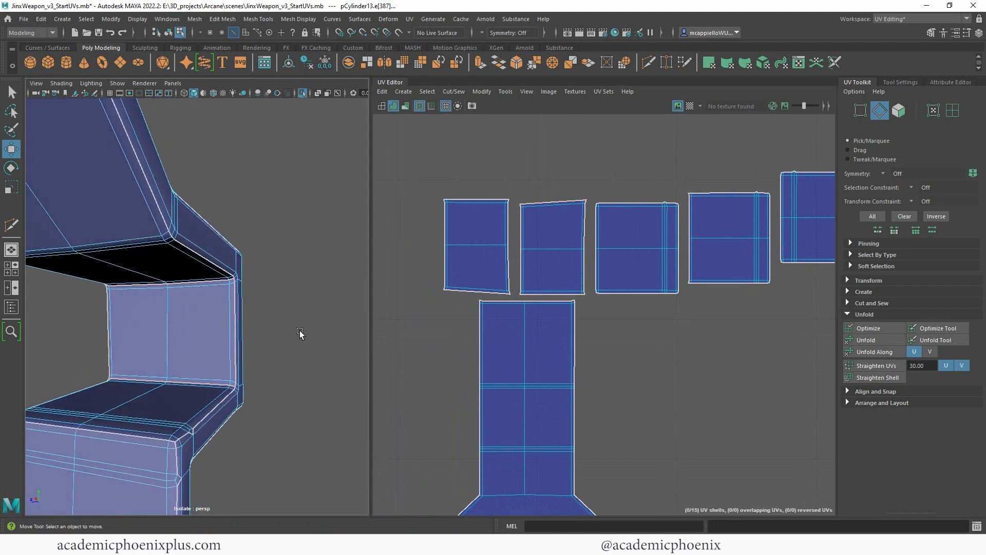
# Select the shared border edges at the hook's inner corner and stitch the matching tapered square onto the hub shell's upper arm.
pyautogui.keyDown('alt'); pyautogui.moveTo(273, 311); pyautogui.dragTo(312, 283); pyautogui.keyUp('alt')
pyautogui.keyDown('alt'); pyautogui.moveTo(312, 283); pyautogui.dragTo(433, 275, button='right'); pyautogui.keyUp('alt')
pyautogui.keyDown('alt'); pyautogui.moveTo(341, 268); pyautogui.dragTo(231, 308, button='middle'); pyautogui.keyUp('alt')
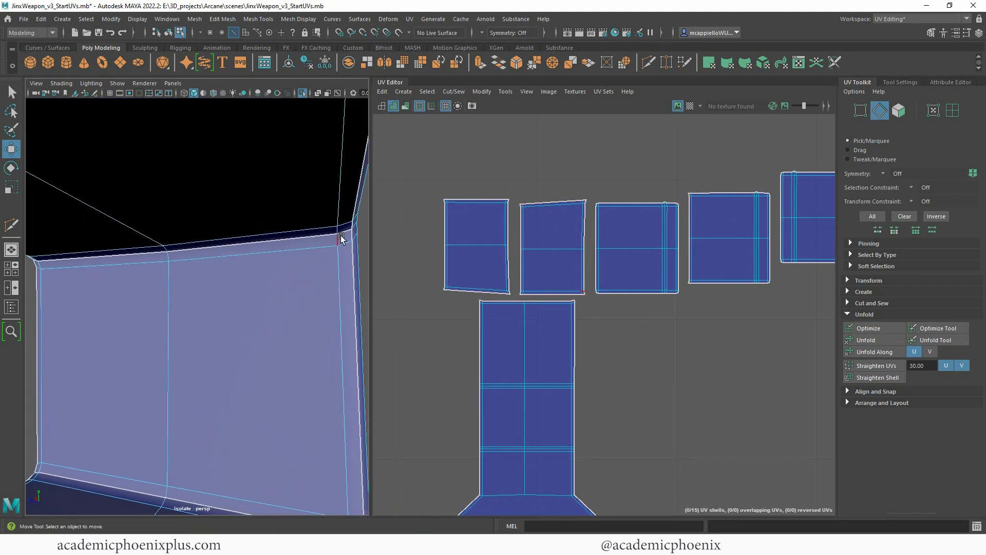
pyautogui.click(348, 233)
pyautogui.keyDown('alt'); pyautogui.moveTo(100, 271); pyautogui.dragTo(148, 275); pyautogui.keyUp('alt')
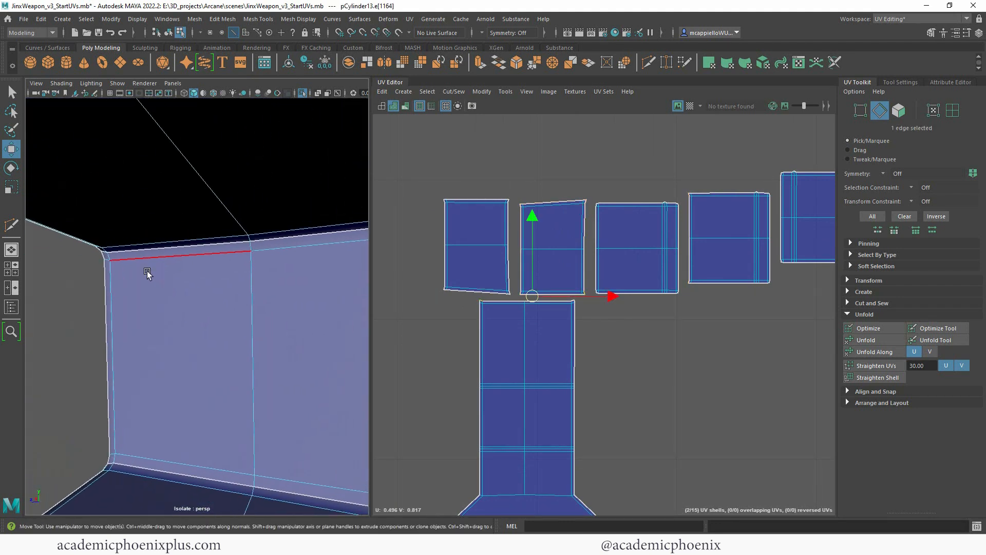
pyautogui.doubleClick(104, 252)
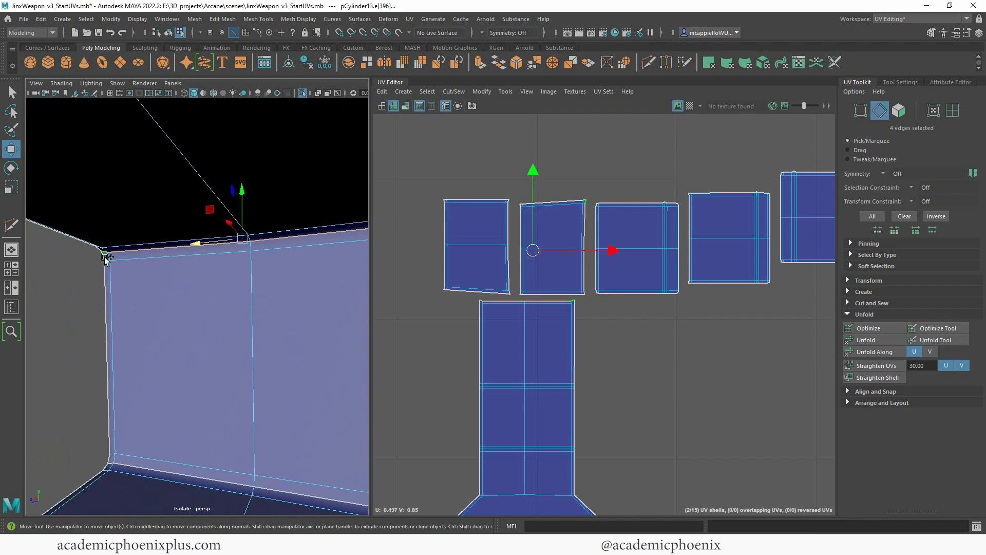
pyautogui.keyDown('shift'); pyautogui.moveTo(541, 295); pyautogui.dragTo(541, 313, button='right'); pyautogui.keyUp('shift')
# Select the edges along the hook's lower inner corner and stitch the adjoining square onto the extended upper arm.
pyautogui.keyDown('alt'); pyautogui.moveTo(261, 367); pyautogui.dragTo(220, 317); pyautogui.keyUp('alt')
pyautogui.keyDown('alt'); pyautogui.moveTo(264, 336); pyautogui.dragTo(238, 320, button='middle'); pyautogui.keyUp('alt')
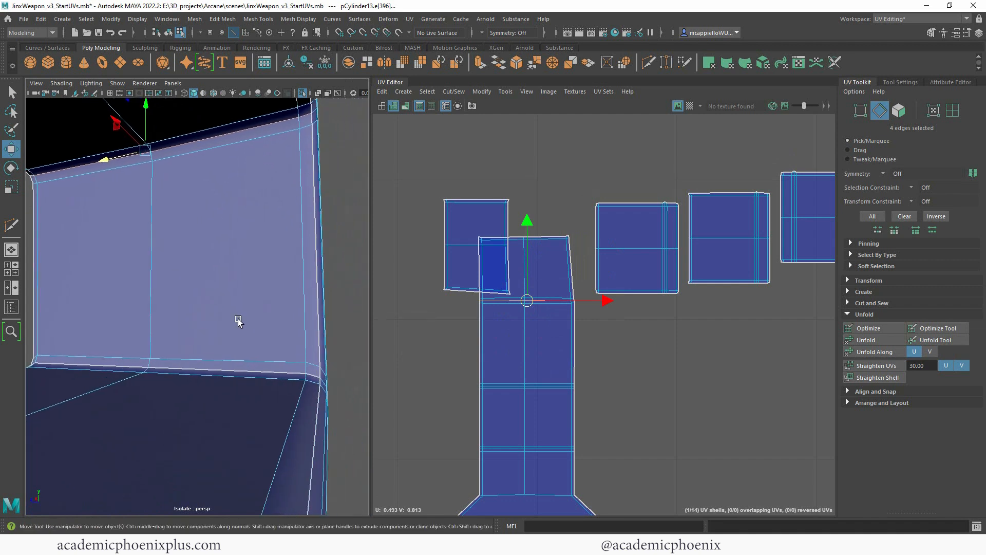
pyautogui.click(310, 379)
pyautogui.keyDown('alt'); pyautogui.moveTo(180, 381); pyautogui.dragTo(257, 386, button='middle'); pyautogui.keyUp('alt')
pyautogui.keyDown('alt'); pyautogui.moveTo(257, 387); pyautogui.dragTo(202, 385); pyautogui.keyUp('alt')
pyautogui.keyDown('shift'); pyautogui.doubleClick(90, 350); pyautogui.keyUp('shift')
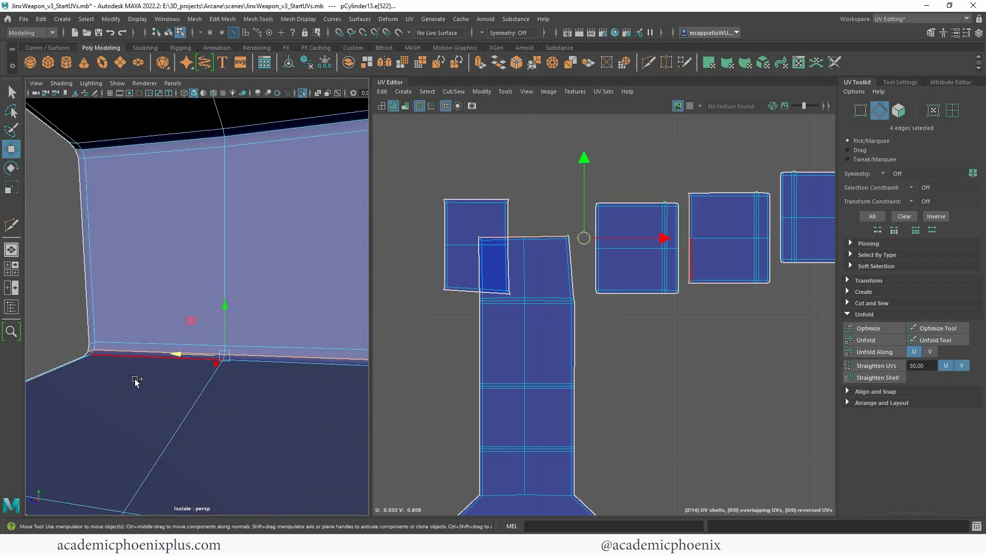
pyautogui.press('g')
# Stitch the last square in the row onto the hub shell's upper arm along its end edges.
pyautogui.keyDown('alt'); pyautogui.moveTo(521, 195); pyautogui.dragTo(535, 374, button='middle'); pyautogui.keyUp('alt')
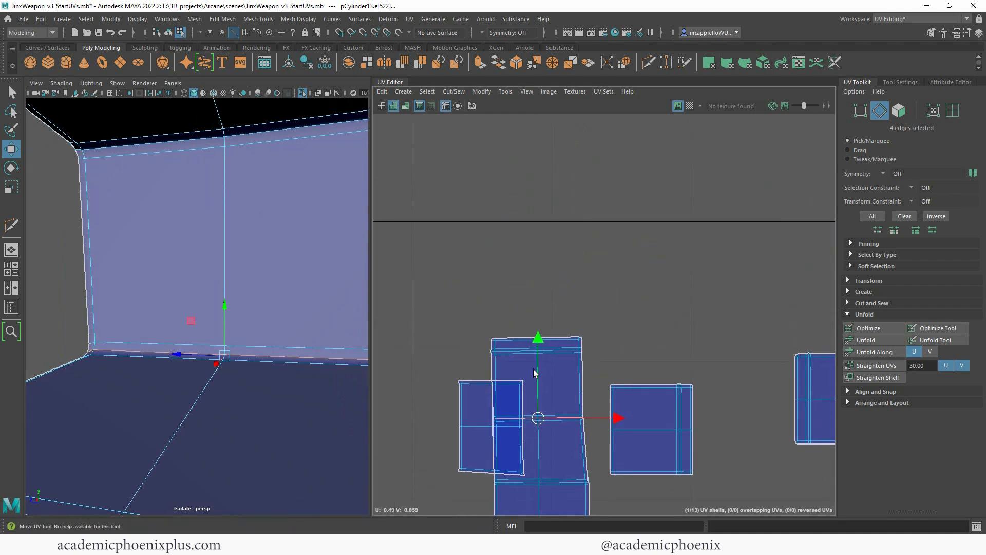
pyautogui.keyDown('alt'); pyautogui.moveTo(515, 341); pyautogui.dragTo(561, 338, button='right'); pyautogui.keyUp('alt')
pyautogui.click(605, 337)
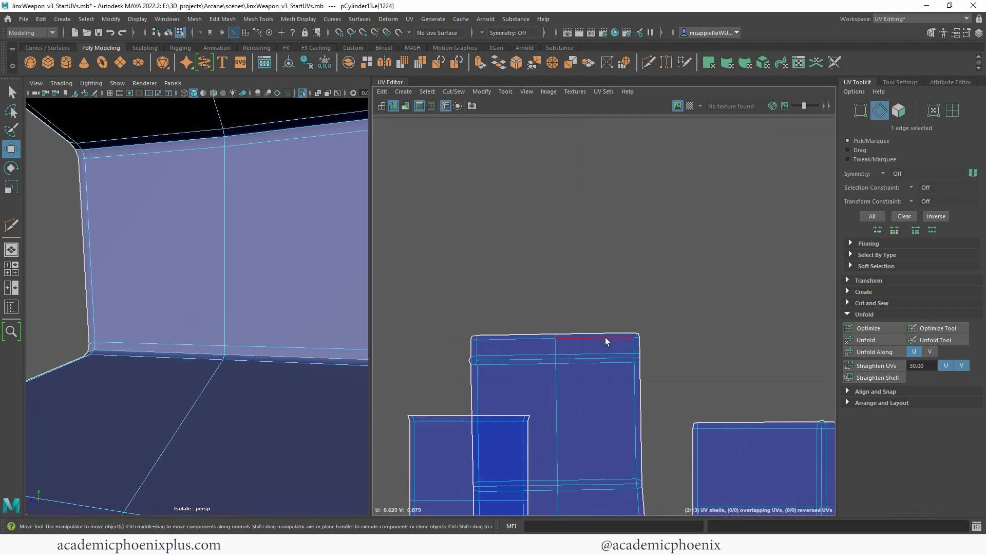
pyautogui.keyDown('shift'); pyautogui.doubleClick(637, 332); pyautogui.keyUp('shift')
pyautogui.press('g')
pyautogui.keyDown('alt'); pyautogui.moveTo(686, 277); pyautogui.dragTo(699, 397, button='middle'); pyautogui.keyUp('alt')
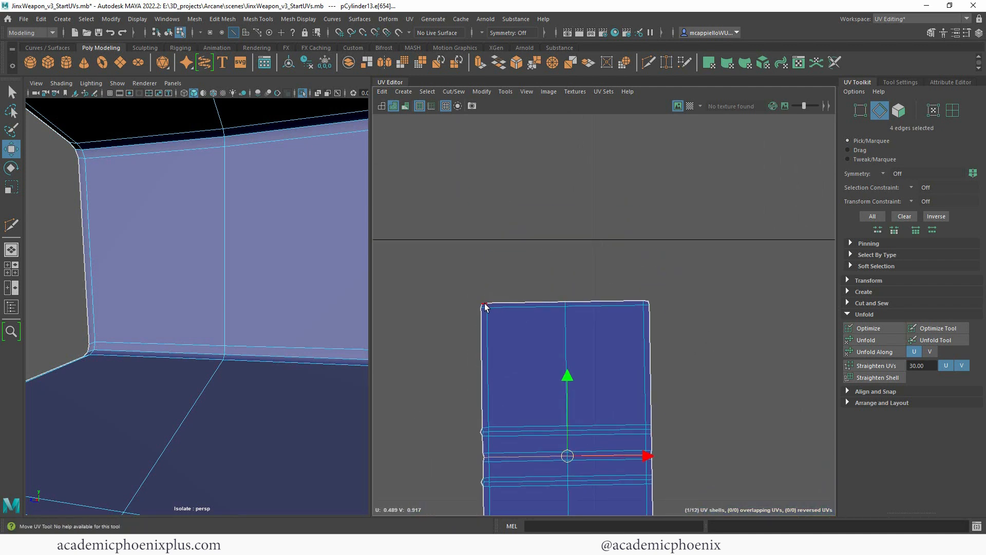
pyautogui.click(484, 303)
pyautogui.doubleClick(646, 299)
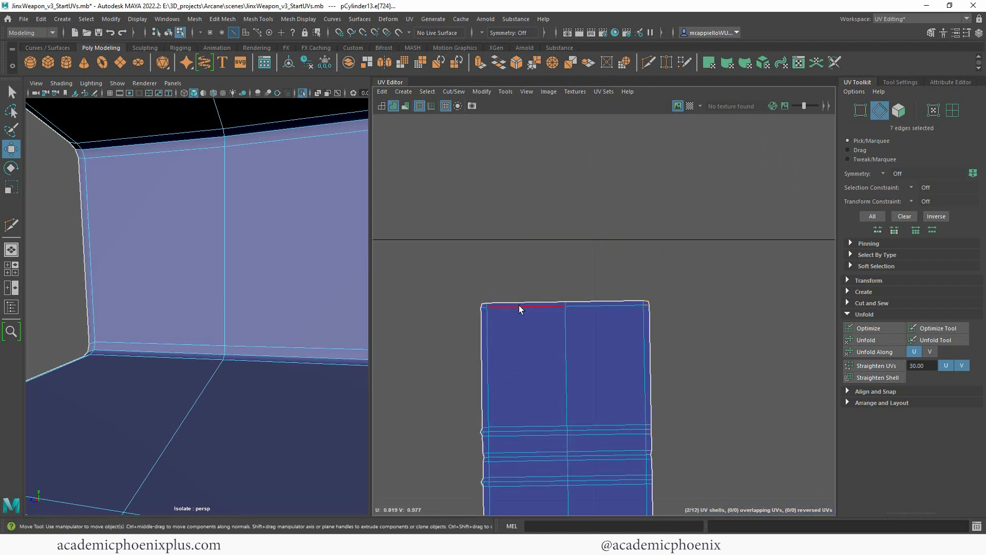
pyautogui.keyDown('shift'); pyautogui.doubleClick(485, 304); pyautogui.keyUp('shift')
pyautogui.keyDown('shift'); pyautogui.moveTo(642, 313); pyautogui.dragTo(632, 327, button='right'); pyautogui.keyUp('shift')
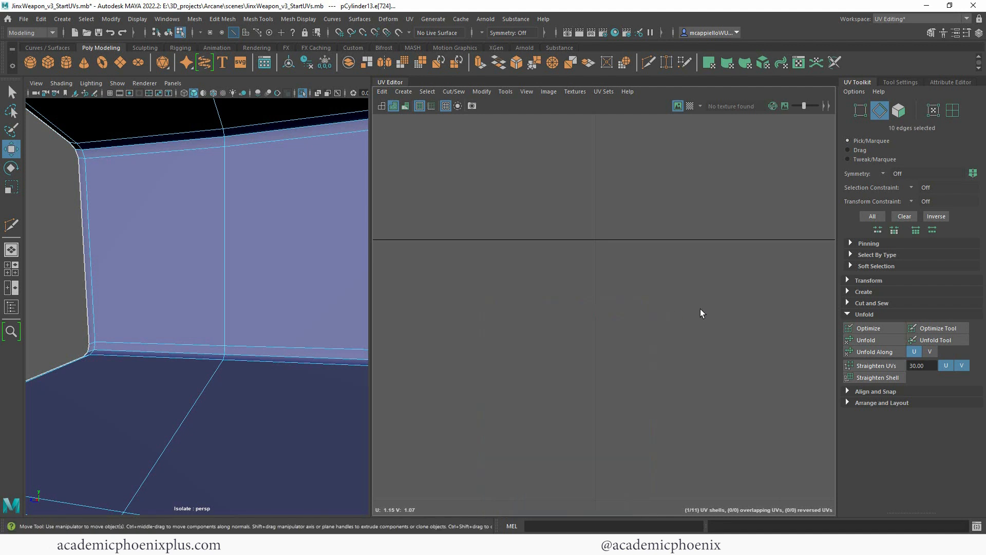
pyautogui.keyDown('alt'); pyautogui.moveTo(701, 309); pyautogui.dragTo(300, 266, button='right'); pyautogui.keyUp('alt')
pyautogui.keyDown('alt'); pyautogui.moveTo(718, 409); pyautogui.dragTo(683, 224, button='middle'); pyautogui.keyUp('alt')
pyautogui.keyDown('alt'); pyautogui.moveTo(747, 308); pyautogui.dragTo(491, 297, button='right'); pyautogui.keyUp('alt')
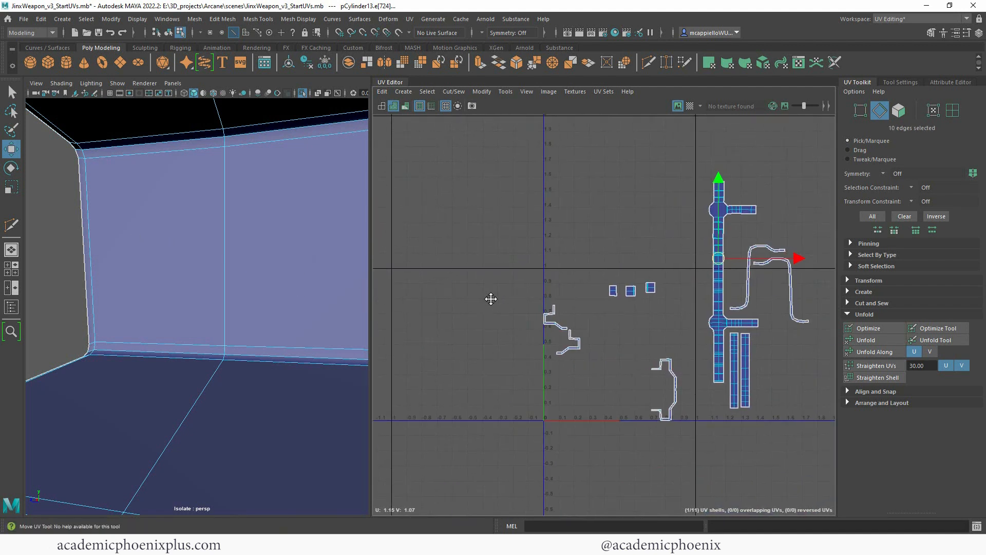
pyautogui.keyDown('alt'); pyautogui.moveTo(689, 260); pyautogui.dragTo(560, 295, button='middle'); pyautogui.keyUp('alt')
pyautogui.keyDown('alt'); pyautogui.moveTo(561, 295); pyautogui.dragTo(562, 350, button='right'); pyautogui.keyUp('alt')
pyautogui.press('g')
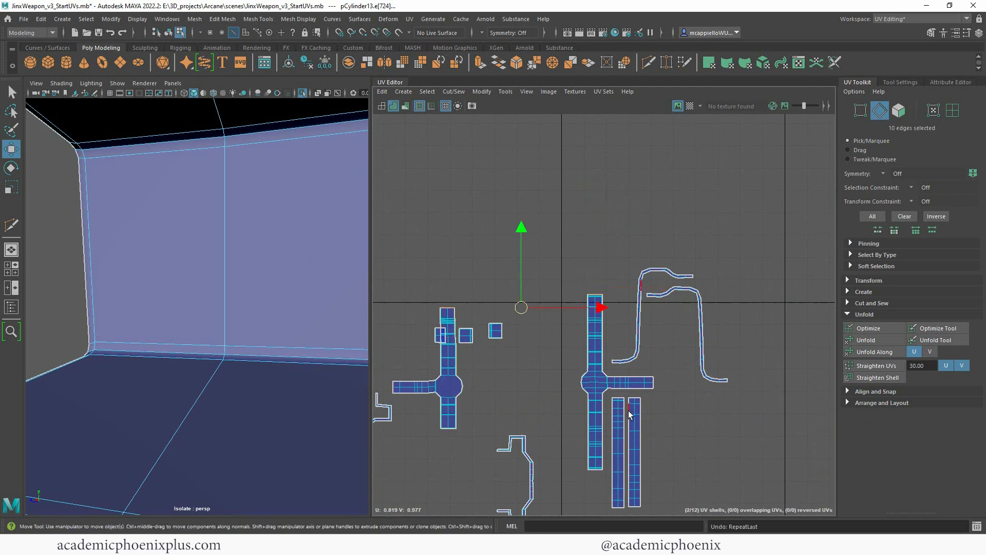
# Select the end edges of the hub shell's lower arm and stitch the matching tapered square onto it.
pyautogui.keyDown('alt'); pyautogui.moveTo(506, 298); pyautogui.dragTo(568, 201, button='middle'); pyautogui.keyUp('alt')
pyautogui.keyDown('alt'); pyautogui.moveTo(579, 217); pyautogui.dragTo(600, 288, button='right'); pyautogui.keyUp('alt')
pyautogui.keyDown('alt'); pyautogui.moveTo(490, 334); pyautogui.dragTo(590, 223, button='middle'); pyautogui.keyUp('alt')
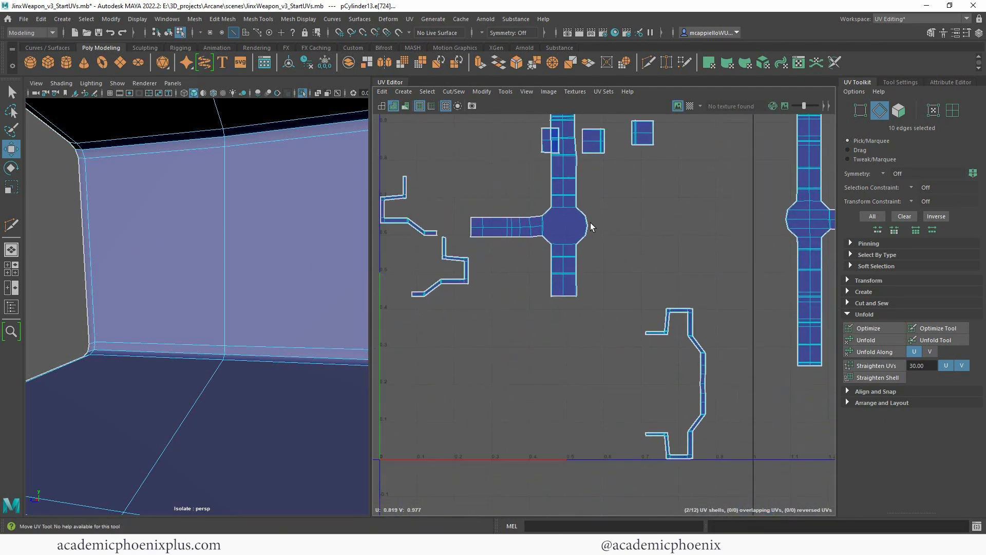
pyautogui.keyDown('alt'); pyautogui.moveTo(594, 224); pyautogui.dragTo(611, 280, button='right'); pyautogui.keyUp('alt')
pyautogui.keyDown('alt'); pyautogui.moveTo(611, 280); pyautogui.dragTo(698, 220, button='middle'); pyautogui.keyUp('alt')
pyautogui.keyDown('alt'); pyautogui.moveTo(706, 221); pyautogui.dragTo(855, 377, button='right'); pyautogui.keyUp('alt')
pyautogui.keyDown('alt'); pyautogui.moveTo(637, 366); pyautogui.dragTo(622, 260, button='middle'); pyautogui.keyUp('alt')
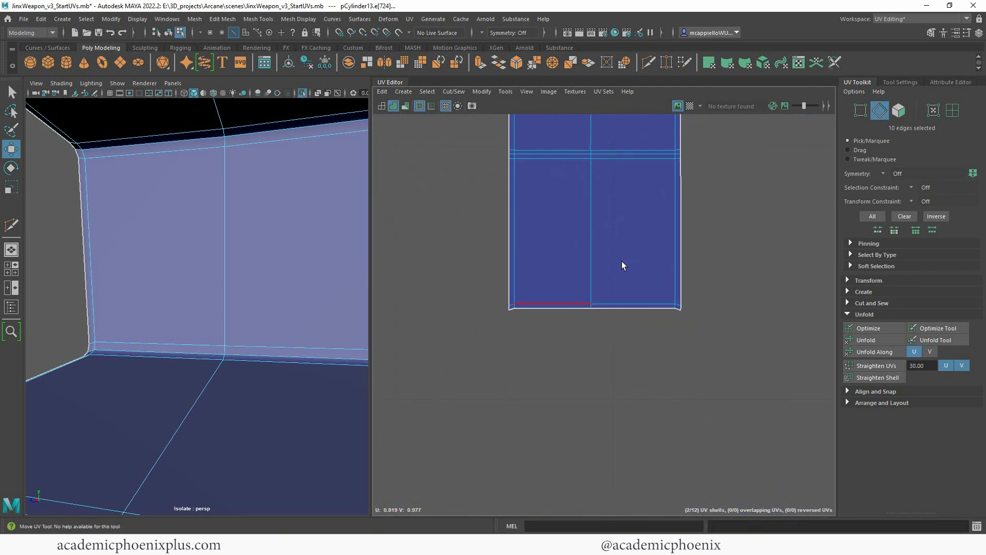
pyautogui.keyDown('alt'); pyautogui.moveTo(621, 261); pyautogui.dragTo(685, 334, button='right'); pyautogui.keyUp('alt')
pyautogui.click(691, 319)
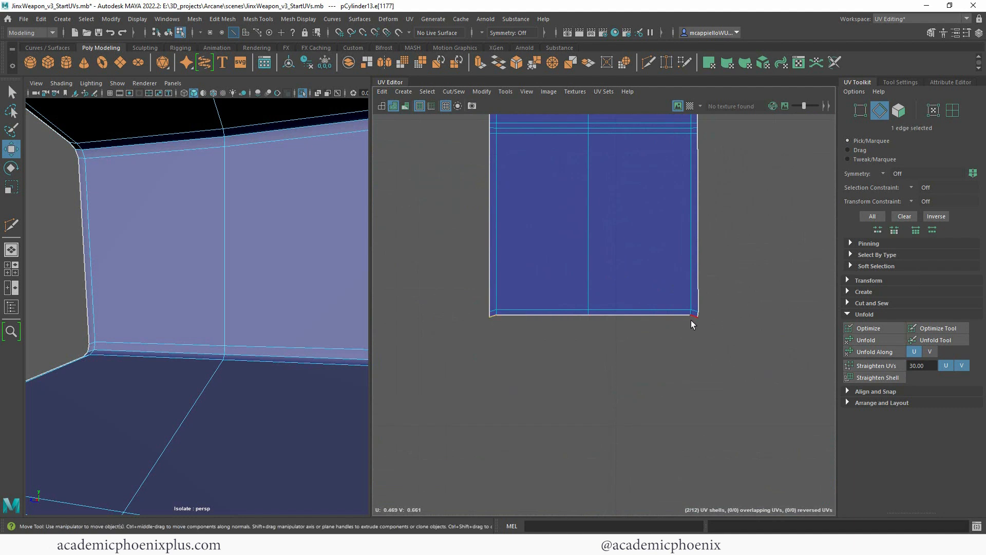
pyautogui.press('g')
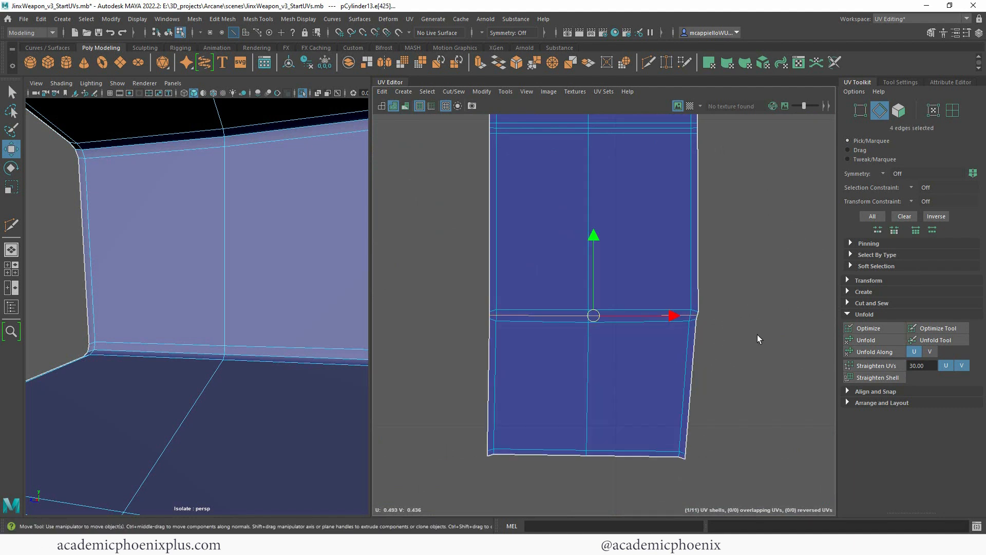
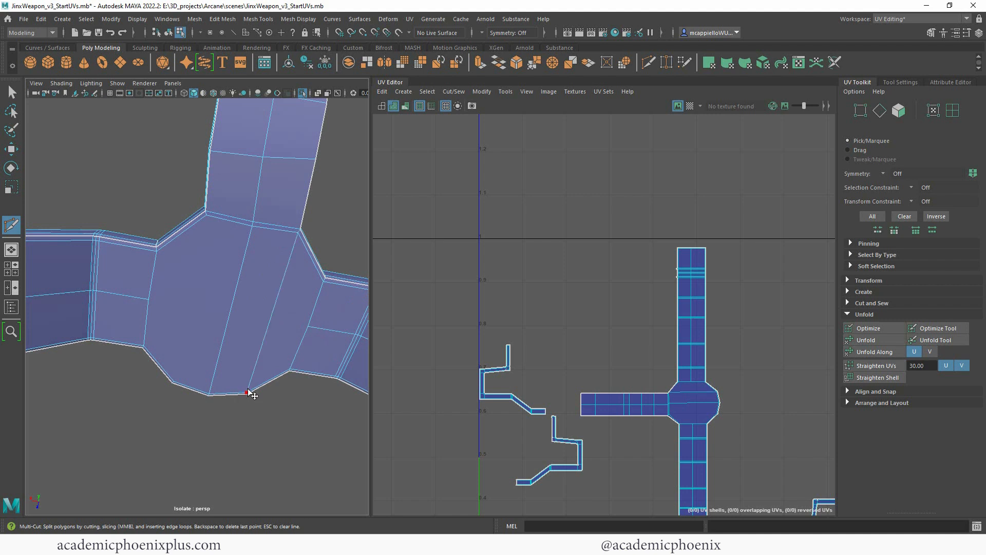
# Cut an edge across the round hub with Multi-Cut, and return to selecting components.
pyautogui.click(206, 216)
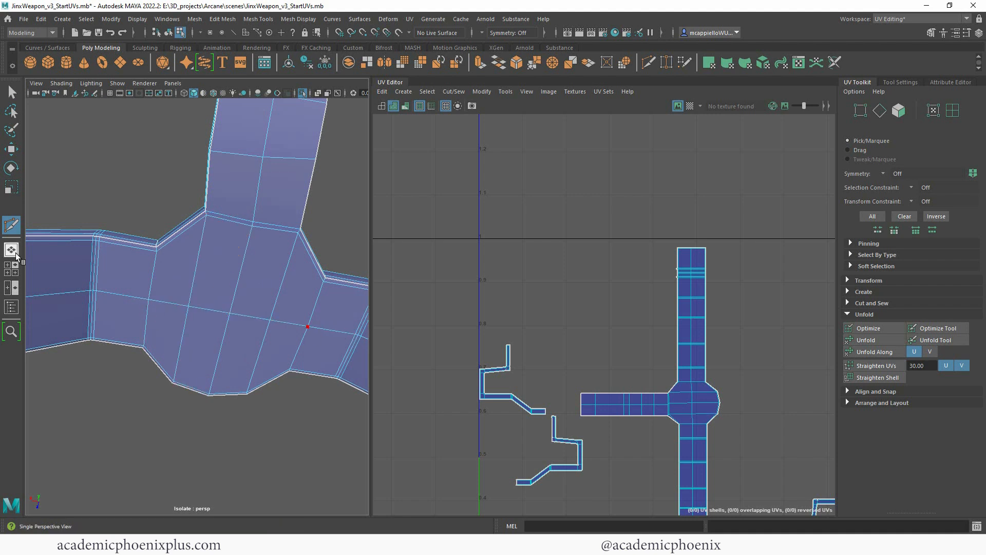
pyautogui.press('q')
pyautogui.click(257, 199)
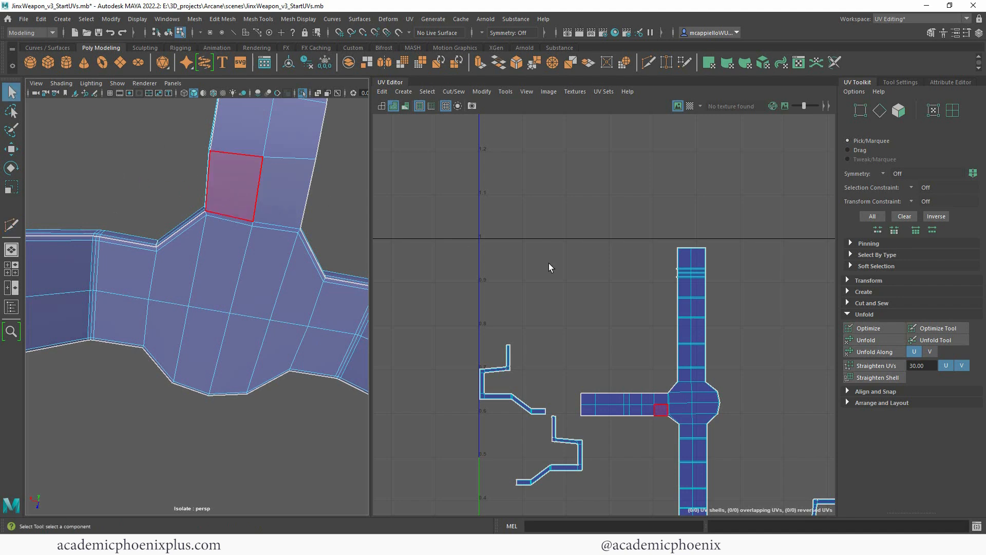
# Select the hub shell and the three angular side strips inside the UV tile and move them outside, beside the finished shells.
pyautogui.keyDown('alt'); pyautogui.moveTo(702, 327); pyautogui.dragTo(560, 303, button='right'); pyautogui.keyUp('alt')
pyautogui.keyDown('alt'); pyautogui.moveTo(274, 236); pyautogui.dragTo(90, 218, button='right'); pyautogui.keyUp('alt')
pyautogui.keyDown('alt'); pyautogui.moveTo(201, 141); pyautogui.dragTo(343, 278); pyautogui.keyUp('alt')
pyautogui.keyDown('alt'); pyautogui.moveTo(673, 319); pyautogui.dragTo(580, 221, button='middle'); pyautogui.keyUp('alt')
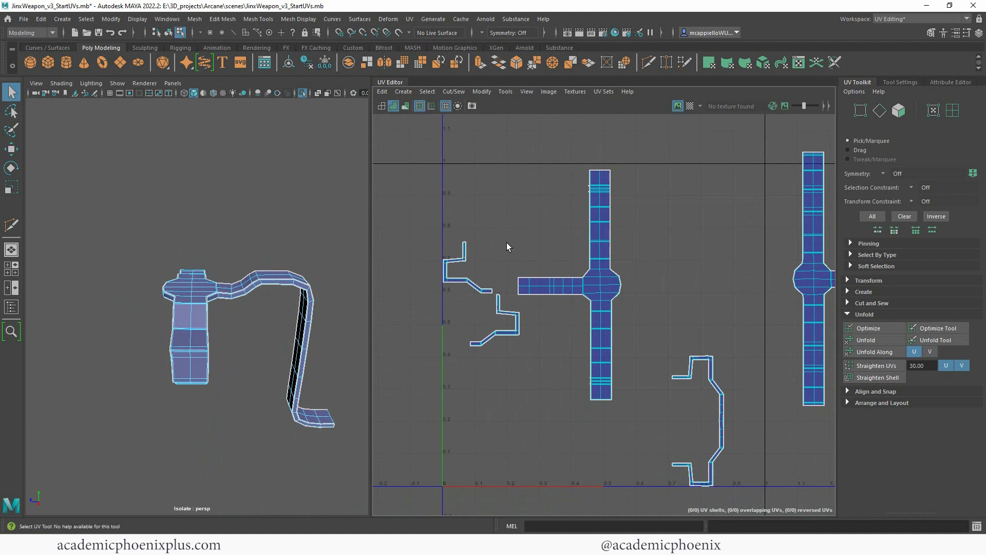
pyautogui.rightClick(453, 284)
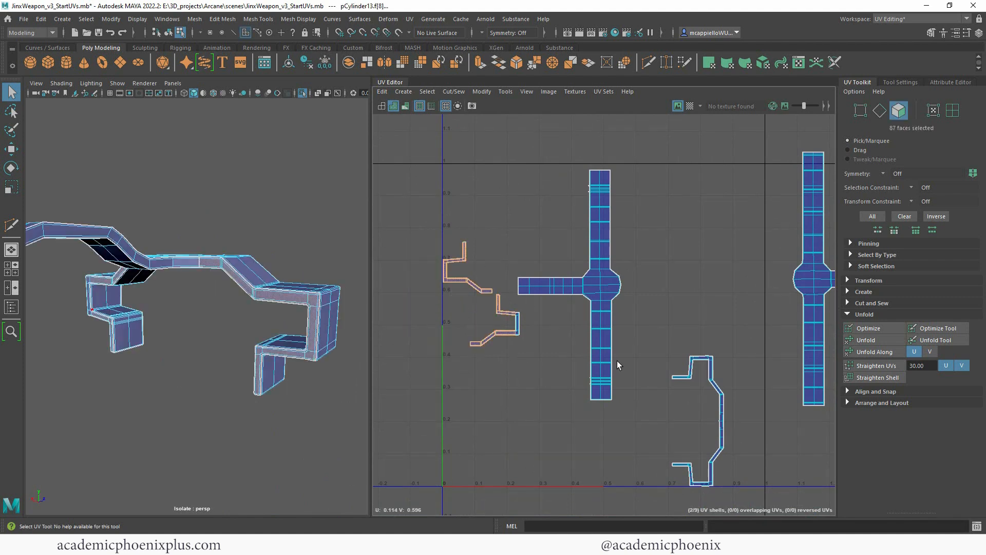
pyautogui.keyDown('alt'); pyautogui.moveTo(518, 329); pyautogui.dragTo(442, 302, button='right'); pyautogui.keyUp('alt')
pyautogui.keyDown('alt'); pyautogui.moveTo(668, 336); pyautogui.dragTo(515, 347, button='middle'); pyautogui.keyUp('alt')
pyautogui.keyDown('alt'); pyautogui.moveTo(515, 347); pyautogui.dragTo(420, 292, button='right'); pyautogui.keyUp('alt')
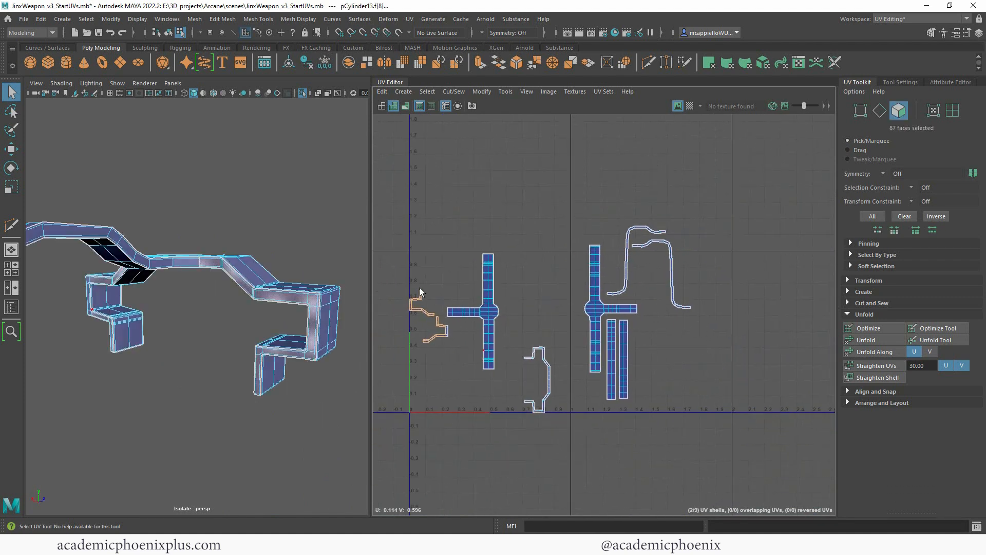
pyautogui.moveTo(449, 260); pyautogui.dragTo(553, 424)
pyautogui.press('w')
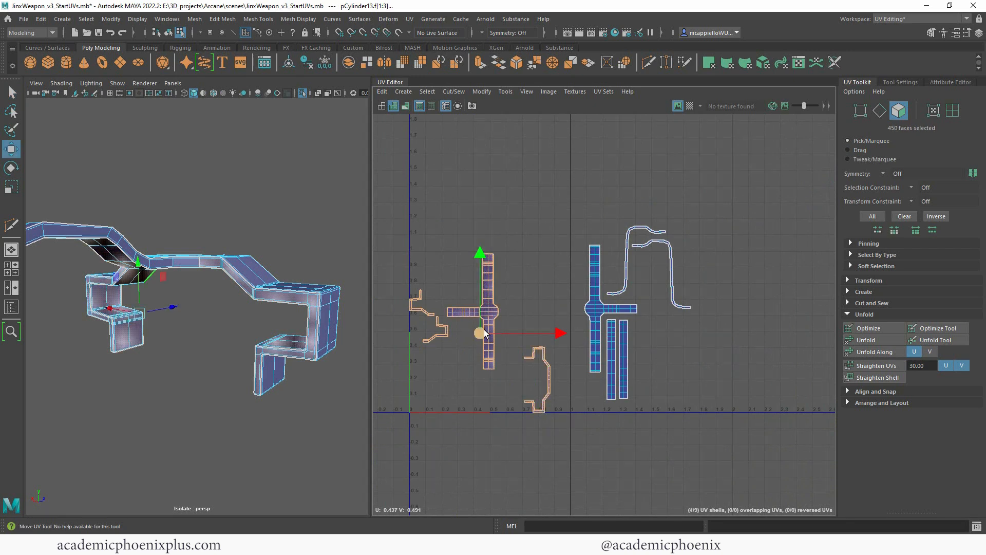
pyautogui.moveTo(485, 332); pyautogui.dragTo(714, 355)
# Select all of the lever's UV shells and move them farther away from the UV tile.
pyautogui.moveTo(572, 175); pyautogui.dragTo(789, 450)
pyautogui.keyDown('alt'); pyautogui.moveTo(744, 392); pyautogui.dragTo(513, 308, button='right'); pyautogui.keyUp('alt')
pyautogui.keyDown('alt'); pyautogui.moveTo(616, 294); pyautogui.dragTo(534, 209, button='middle'); pyautogui.keyUp('alt')
pyautogui.moveTo(634, 281); pyautogui.dragTo(742, 280)
# Return the lever mesh to object selection mode and save the scene.
pyautogui.keyDown('alt'); pyautogui.moveTo(132, 277); pyautogui.dragTo(219, 275); pyautogui.keyUp('alt')
pyautogui.moveTo(217, 262); pyautogui.dragTo(267, 247, button='right')
pyautogui.hotkey('ctrl', 's')
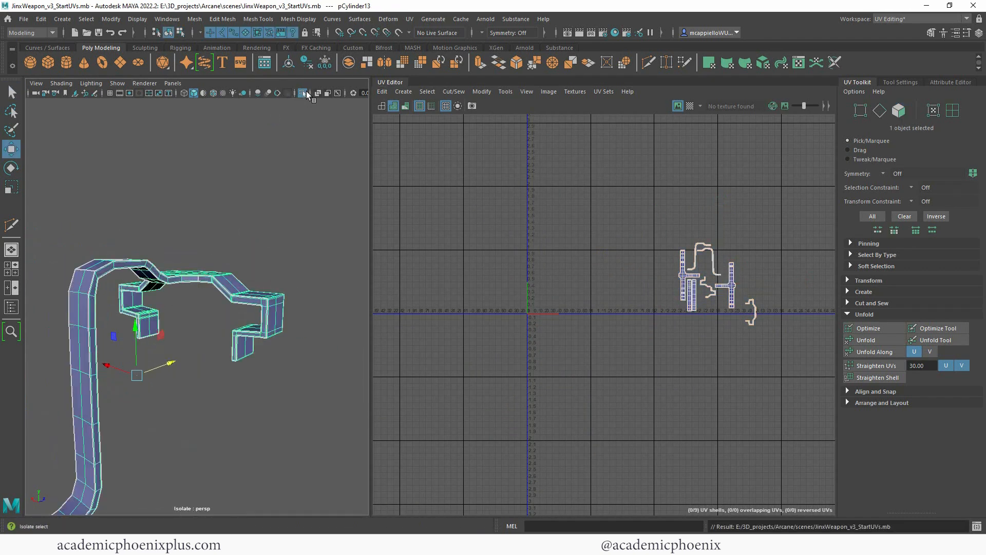
# Turn off isolated display and select the small sphere set in the weapon body's angular recess.
pyautogui.click(303, 93)
pyautogui.keyDown('alt'); pyautogui.moveTo(293, 167); pyautogui.dragTo(44, 221); pyautogui.keyUp('alt')
pyautogui.keyDown('alt'); pyautogui.moveTo(44, 221); pyautogui.dragTo(331, 215, button='right'); pyautogui.keyUp('alt')
pyautogui.click(307, 246)
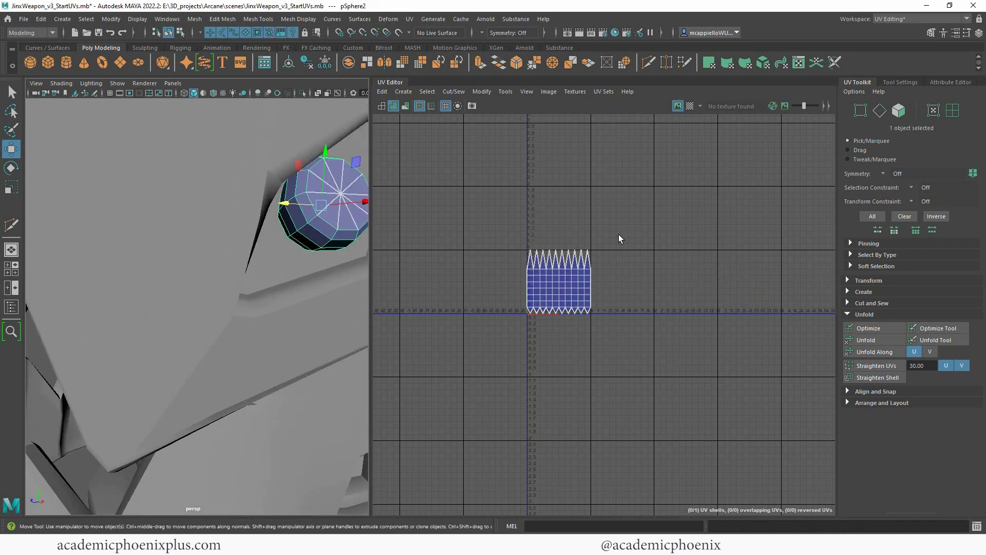
# Apply an Automatic UV projection to the sphere and frame it.
pyautogui.click(408, 21)
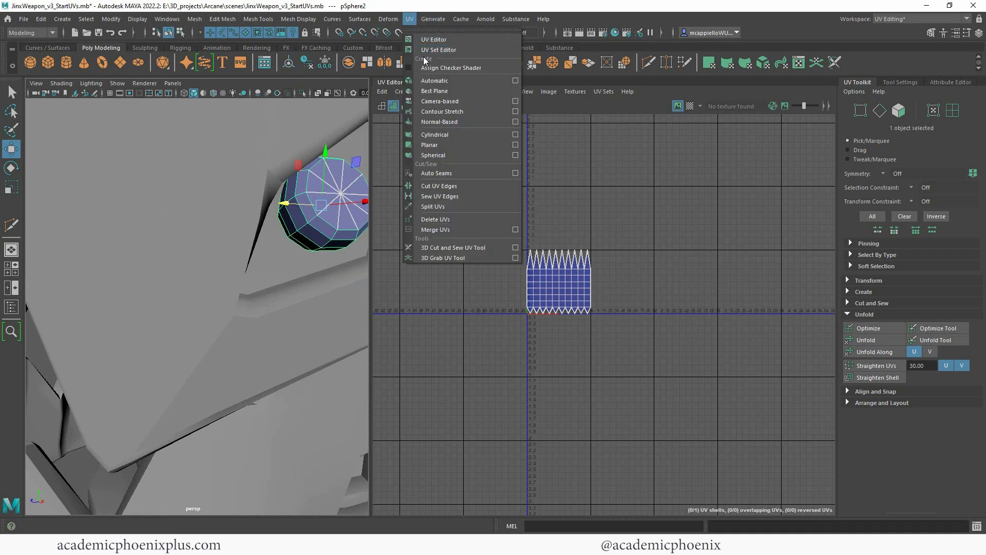
pyautogui.click(435, 81)
pyautogui.press('f')
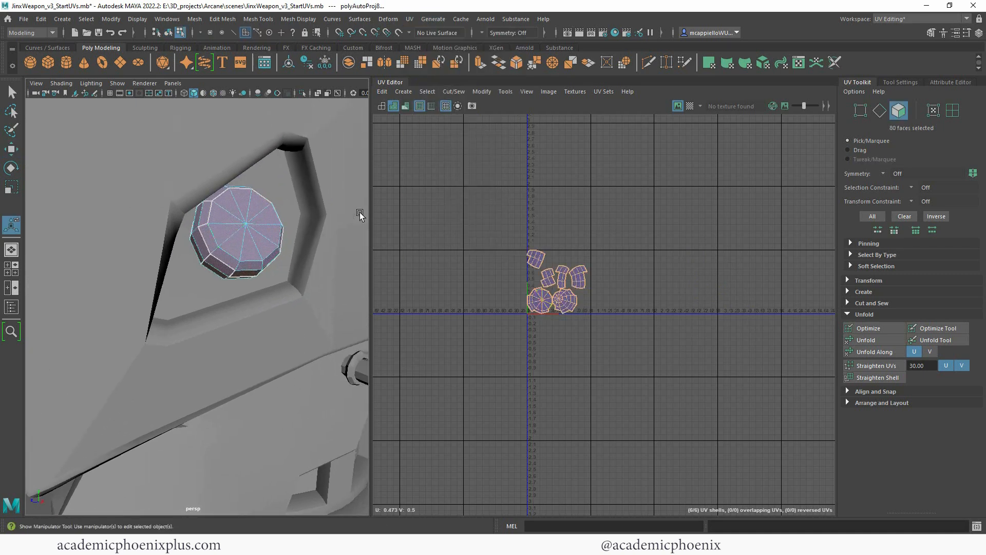
# Select the ten faces of the sphere's front cap and apply a Planar projection from the camera.
pyautogui.keyDown('alt'); pyautogui.moveTo(446, 209); pyautogui.dragTo(779, 252, button='right'); pyautogui.keyUp('alt')
pyautogui.keyDown('alt'); pyautogui.moveTo(594, 286); pyautogui.dragTo(545, 241, button='middle'); pyautogui.keyUp('alt')
pyautogui.moveTo(241, 226)
pyautogui.keyDown('alt'); pyautogui.mouseDown()
pyautogui.moveTo(218, 242)
pyautogui.moveTo(242, 241)
pyautogui.mouseUp(); pyautogui.keyUp('alt')
pyautogui.keyDown('alt'); pyautogui.moveTo(568, 345); pyautogui.dragTo(763, 377, button='right'); pyautogui.keyUp('alt')
pyautogui.moveTo(169, 263); pyautogui.dragTo(165, 286, button='right')
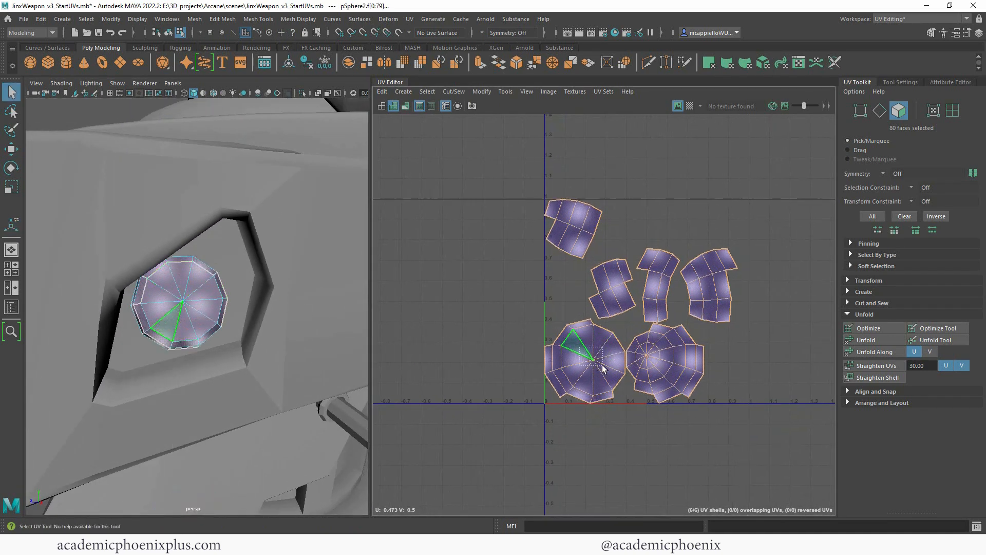
pyautogui.moveTo(602, 366); pyautogui.dragTo(585, 353)
pyautogui.keyDown('alt'); pyautogui.moveTo(289, 309); pyautogui.dragTo(308, 288); pyautogui.keyUp('alt')
pyautogui.click(411, 19)
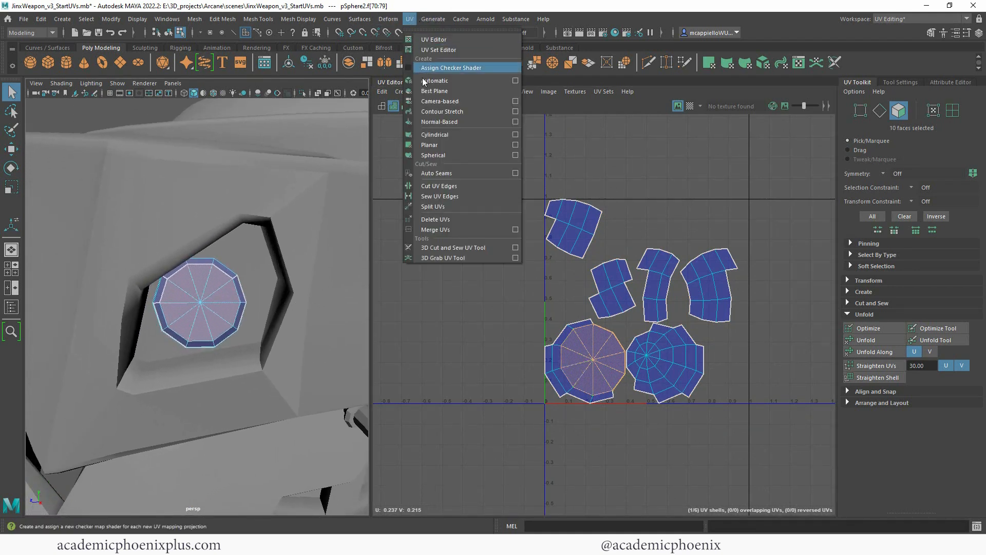
pyautogui.click(521, 145)
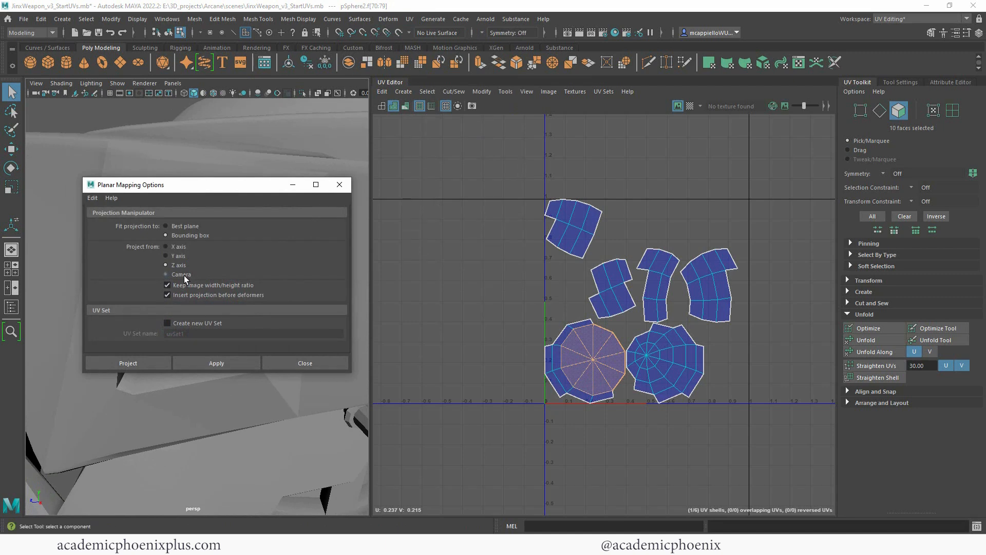
pyautogui.click(216, 364)
# Move the cap's UV shell outside the UV tile and scale it down, leaving the planar mapping options closed.
pyautogui.keyDown('alt'); pyautogui.moveTo(776, 289); pyautogui.dragTo(668, 297, button='right'); pyautogui.keyUp('alt')
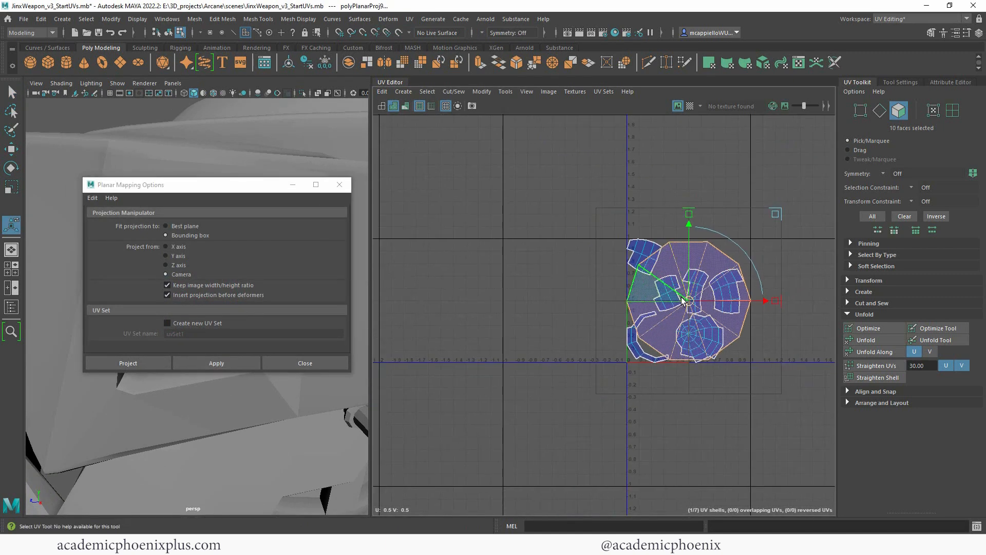
pyautogui.moveTo(684, 302); pyautogui.dragTo(465, 484)
pyautogui.press('r')
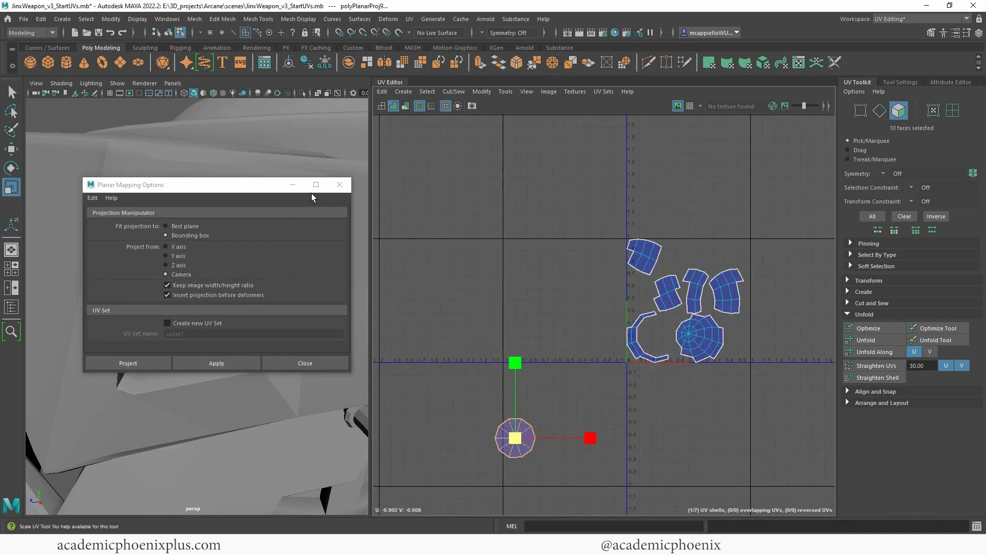
pyautogui.click(339, 185)
# Apply the Planar projection to the sphere's remaining 70 faces and unfold them into one shell.
pyautogui.moveTo(694, 298); pyautogui.dragTo(751, 365)
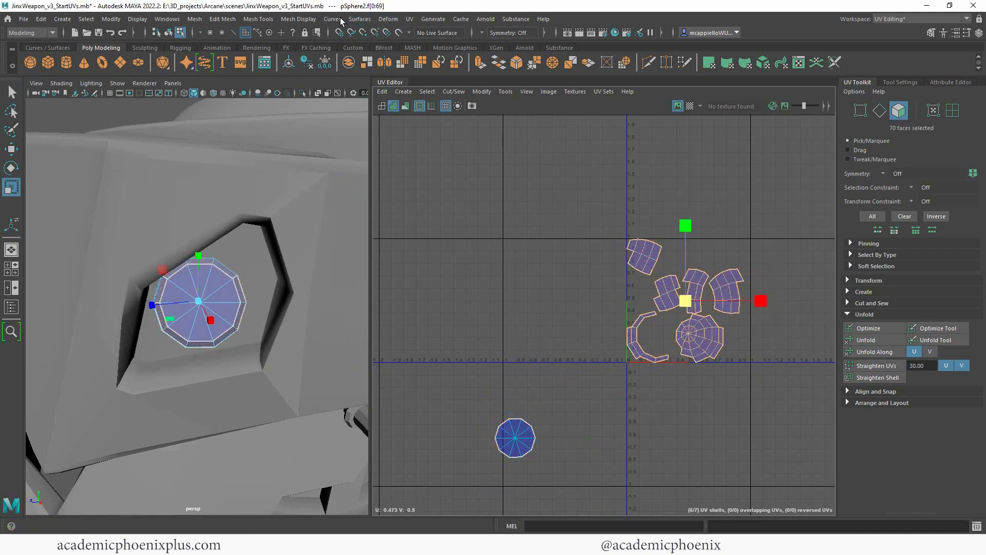
pyautogui.click(410, 21)
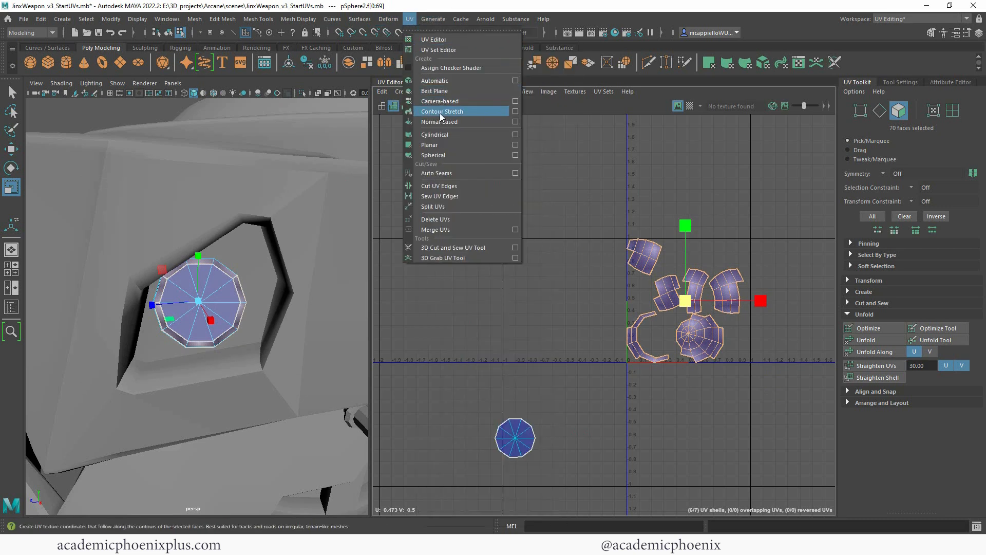
pyautogui.click(434, 144)
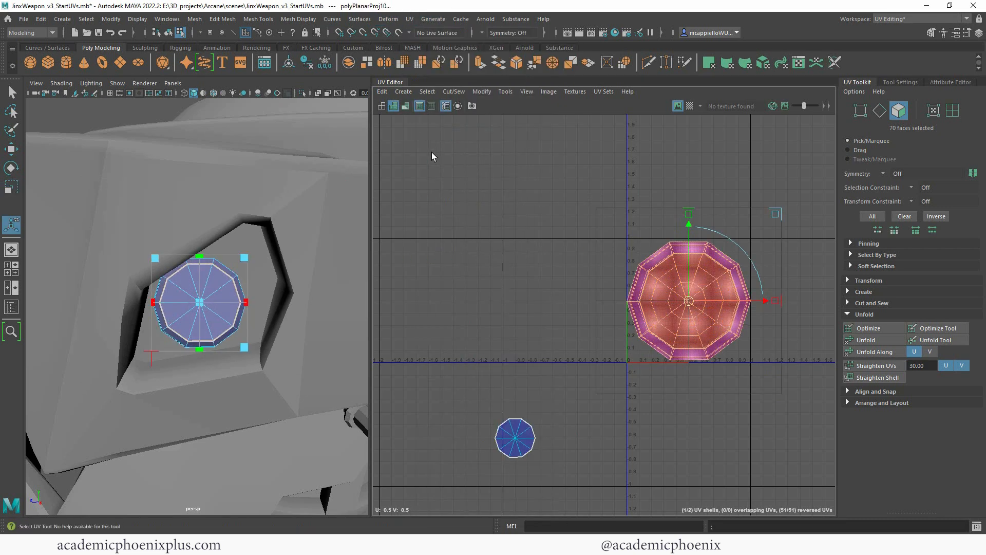
pyautogui.keyDown('shift'); pyautogui.rightClick(643, 262); pyautogui.keyUp('shift')
pyautogui.keyDown('shift'); pyautogui.moveTo(664, 270); pyautogui.dragTo(596, 269, button='right'); pyautogui.keyUp('shift')
# Select the sphere's large body shell, display the checker map, scale the shell down and unfold it again.
pyautogui.click(689, 311)
pyautogui.press('r')
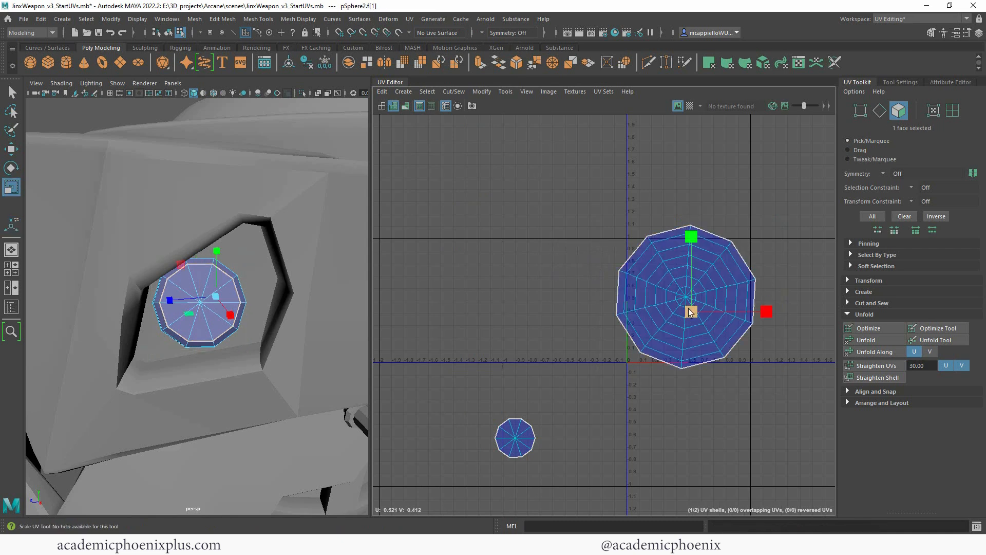
pyautogui.doubleClick(675, 296)
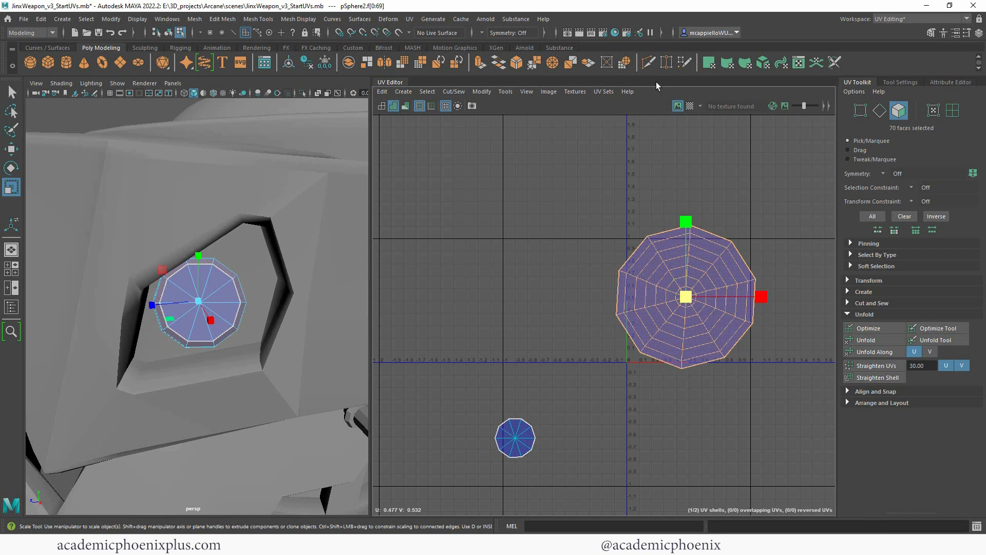
pyautogui.click(690, 106)
pyautogui.keyDown('alt'); pyautogui.moveTo(167, 282); pyautogui.dragTo(177, 289); pyautogui.keyUp('alt')
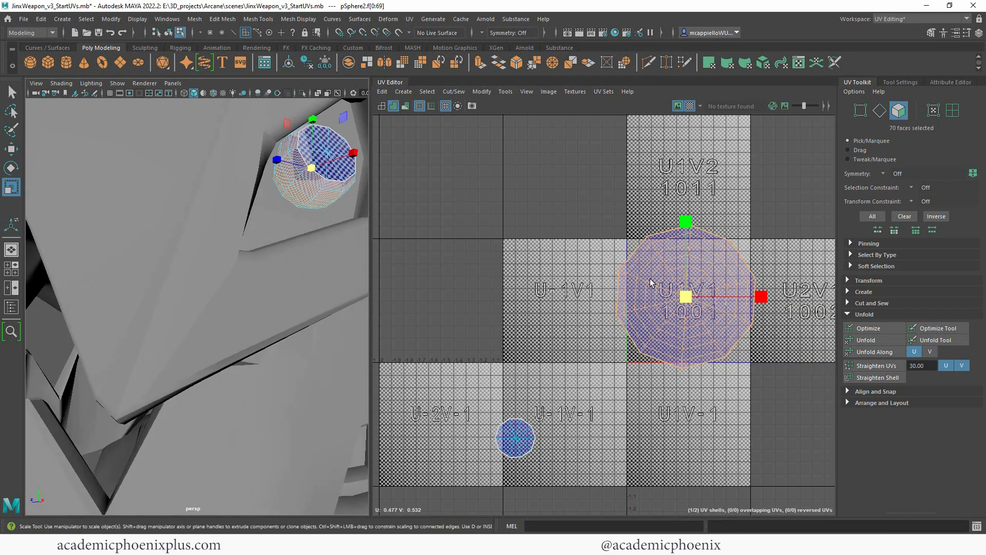
pyautogui.moveTo(697, 302); pyautogui.dragTo(682, 333)
pyautogui.click(877, 340)
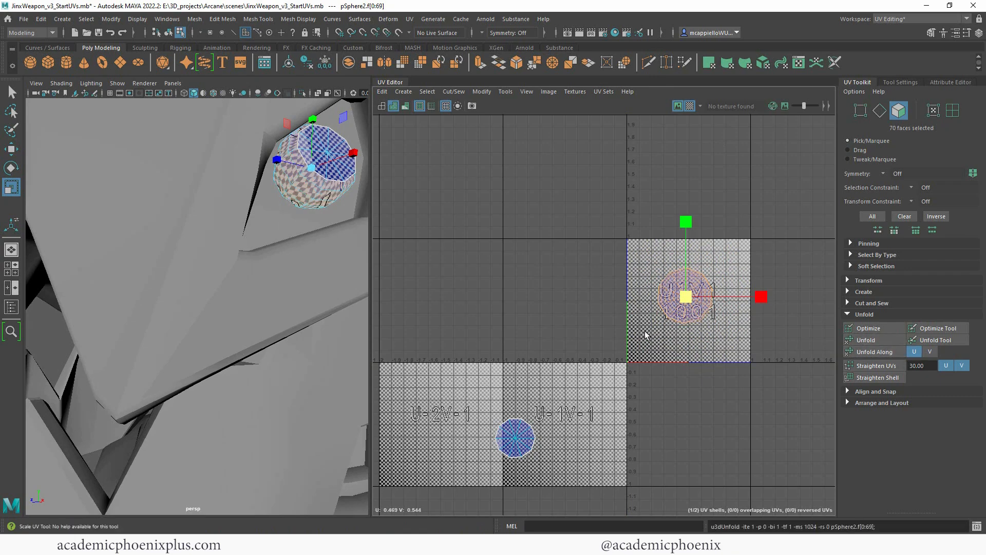
# Shrink the sphere's body shell slightly and place it directly below the cap shell.
pyautogui.press('w')
pyautogui.press('f')
pyautogui.scroll(-5, 791, 257)
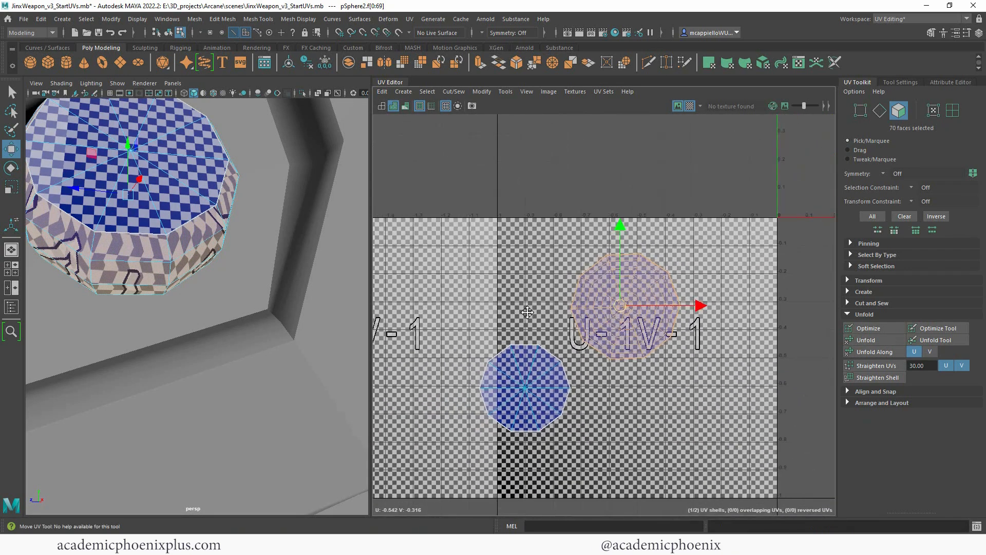
pyautogui.moveTo(664, 276); pyautogui.dragTo(578, 439)
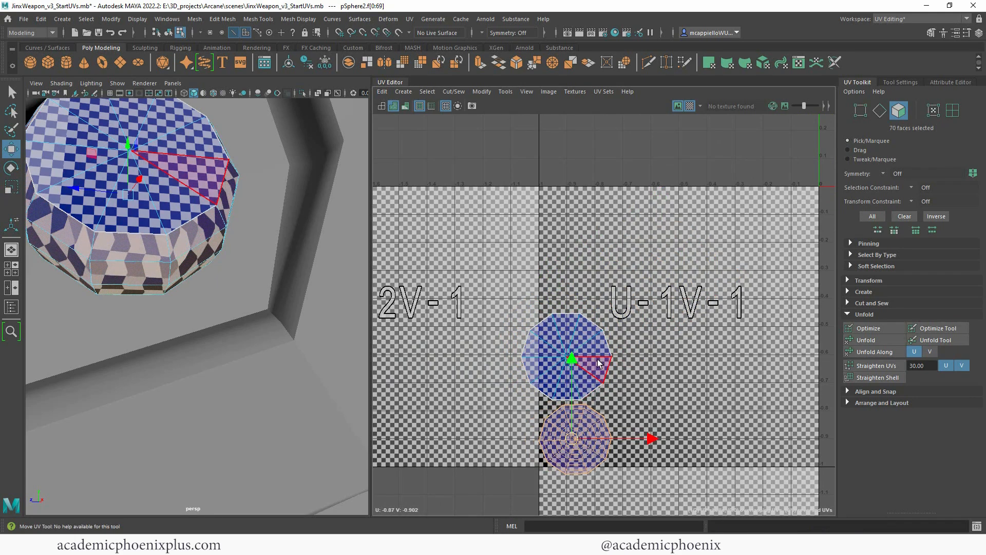
# Select the sphere's cap shell and scale it down to match the body shell's checker size.
pyautogui.doubleClick(597, 367)
pyautogui.moveTo(567, 357); pyautogui.dragTo(537, 379)
pyautogui.press('r')
pyautogui.keyDown('alt'); pyautogui.moveTo(614, 359); pyautogui.dragTo(506, 333, button='right'); pyautogui.keyUp('alt')
pyautogui.keyDown('alt'); pyautogui.moveTo(506, 332); pyautogui.dragTo(518, 268, button='middle'); pyautogui.keyUp('alt')
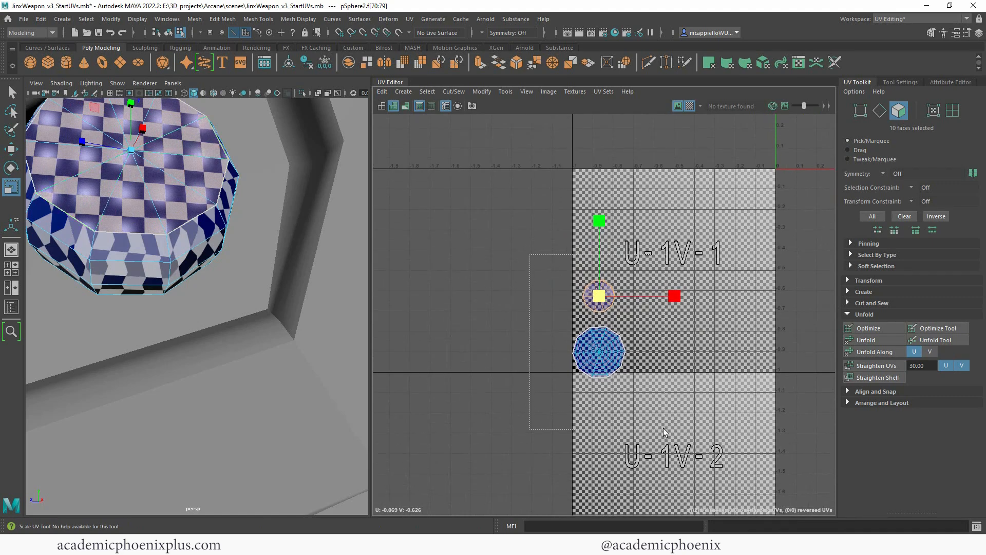
# Select both sphere shells, move them well below the UV tile, and return the sphere to object selection.
pyautogui.moveTo(664, 428); pyautogui.dragTo(665, 429)
pyautogui.keyDown('alt'); pyautogui.moveTo(701, 354); pyautogui.dragTo(521, 292, button='right'); pyautogui.keyUp('alt')
pyautogui.keyDown('alt'); pyautogui.moveTo(680, 335); pyautogui.dragTo(663, 242, button='middle'); pyautogui.keyUp('alt')
pyautogui.press('w')
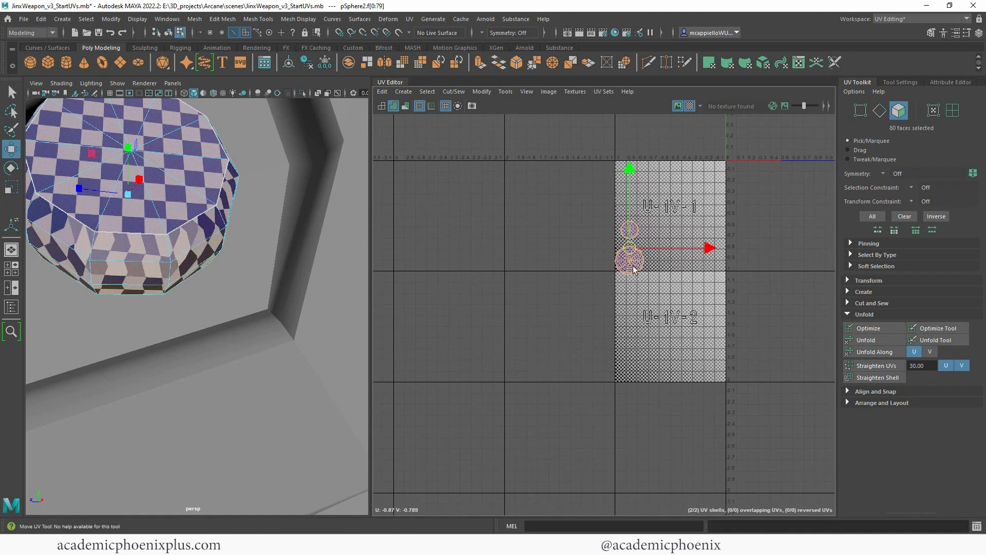
pyautogui.moveTo(630, 248); pyautogui.dragTo(754, 312)
pyautogui.keyDown('alt'); pyautogui.moveTo(246, 251); pyautogui.dragTo(219, 223, button='right'); pyautogui.keyUp('alt')
pyautogui.keyDown('alt'); pyautogui.moveTo(141, 270); pyautogui.dragTo(205, 261); pyautogui.keyUp('alt')
pyautogui.keyDown('alt'); pyautogui.moveTo(282, 242); pyautogui.dragTo(182, 256, button='right'); pyautogui.keyUp('alt')
pyautogui.keyDown('alt'); pyautogui.moveTo(182, 256); pyautogui.dragTo(302, 267); pyautogui.keyUp('alt')
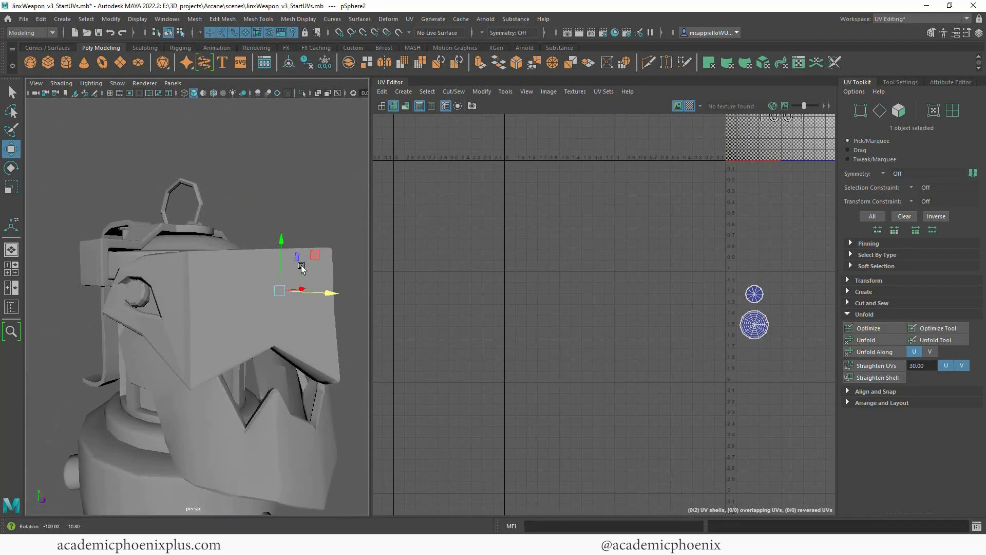
# Transfer the unwrapped sphere's attributes to the matching sphere in the other recess and check the copied UVs.
pyautogui.keyDown('shift'); pyautogui.click(134, 286); pyautogui.keyUp('shift')
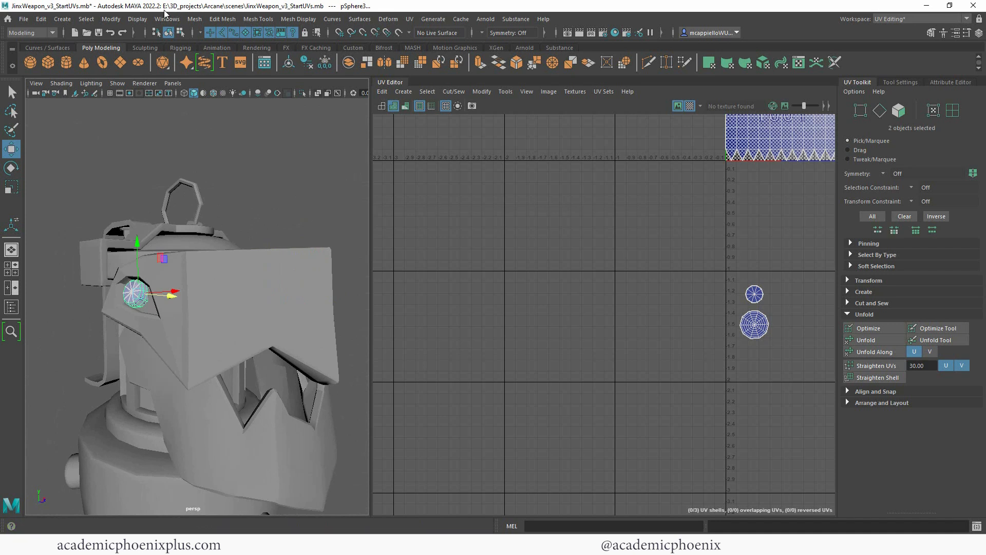
pyautogui.click(167, 19)
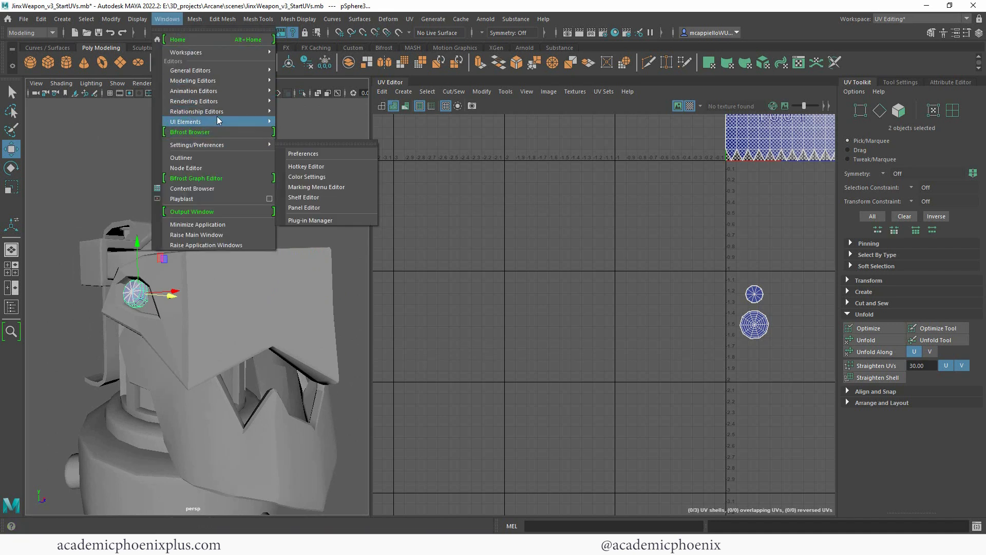
pyautogui.moveTo(201, 32)
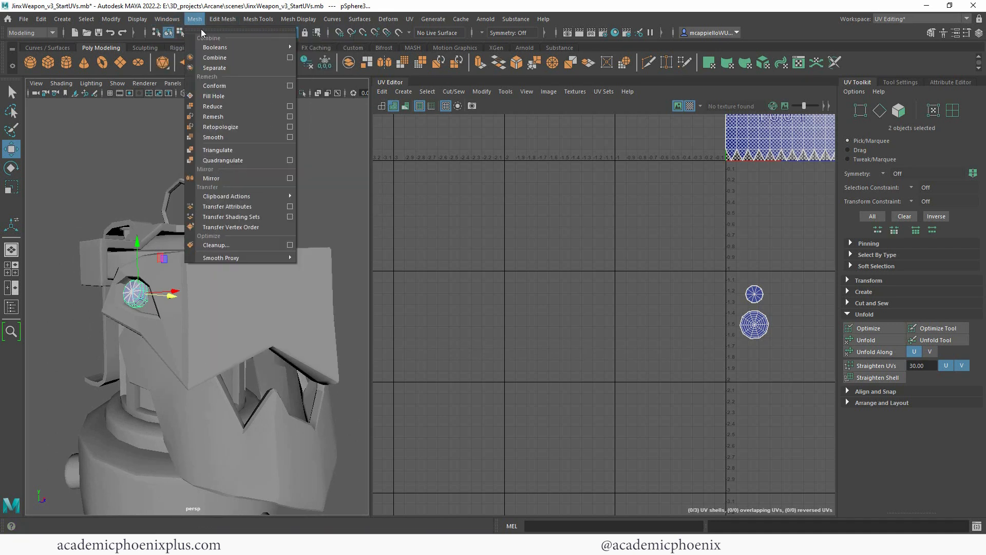
pyautogui.click(232, 207)
pyautogui.keyDown('alt'); pyautogui.moveTo(792, 227); pyautogui.dragTo(664, 287, button='middle'); pyautogui.keyUp('alt')
pyautogui.click(100, 302)
pyautogui.click(169, 293)
pyautogui.click(138, 293)
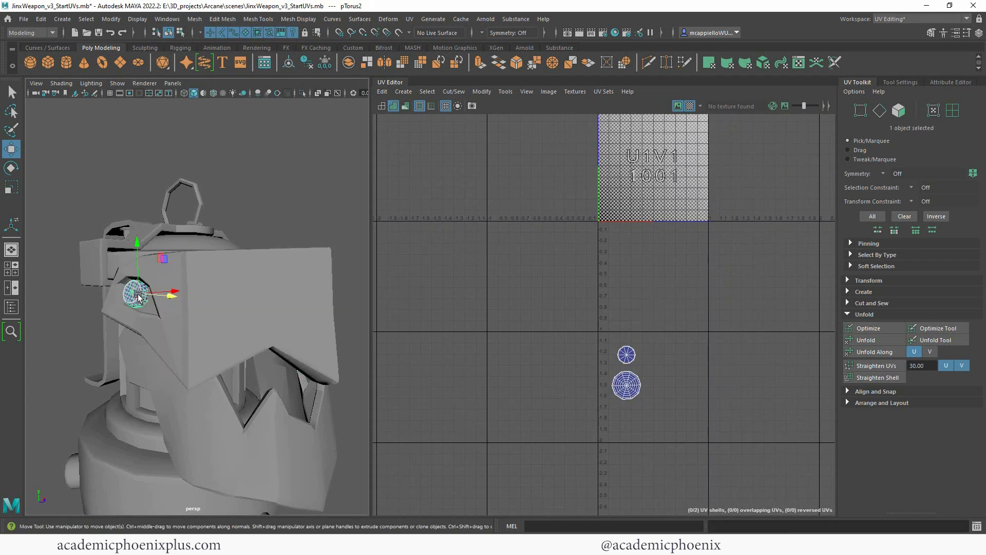
pyautogui.keyDown('alt'); pyautogui.moveTo(139, 289); pyautogui.dragTo(208, 226); pyautogui.keyUp('alt')
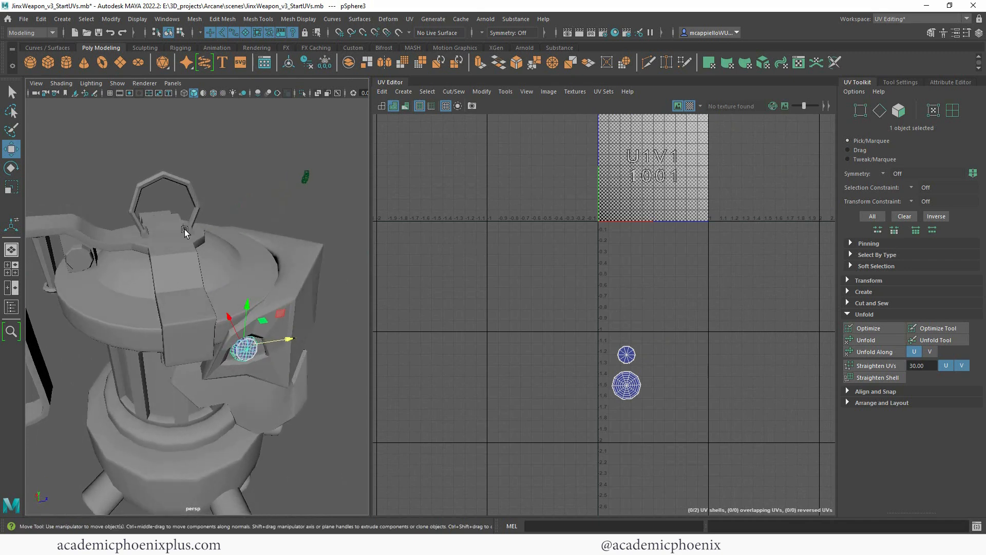
# Select the small cylinder at the base of the ring handle on the weapon's top.
pyautogui.click(184, 230)
pyautogui.keyDown('alt'); pyautogui.moveTo(559, 211); pyautogui.dragTo(538, 328, button='middle'); pyautogui.keyUp('alt')
pyautogui.keyDown('alt'); pyautogui.moveTo(218, 230); pyautogui.dragTo(281, 234, button='right'); pyautogui.keyUp('alt')
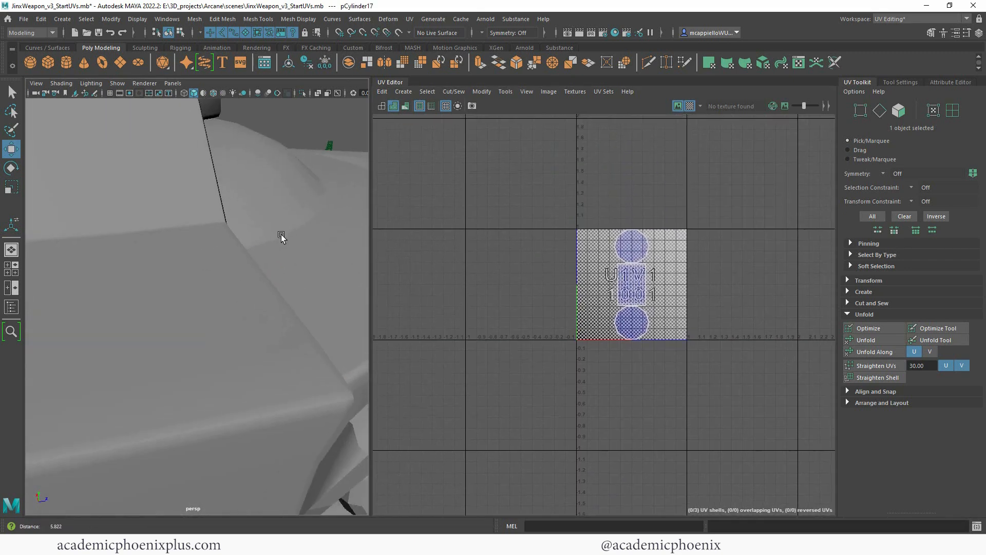
pyautogui.keyDown('alt'); pyautogui.moveTo(281, 234); pyautogui.dragTo(249, 327, button='middle'); pyautogui.keyUp('alt')
pyautogui.keyDown('alt'); pyautogui.moveTo(248, 327); pyautogui.dragTo(207, 270, button='right'); pyautogui.keyUp('alt')
pyautogui.keyDown('alt'); pyautogui.moveTo(207, 270); pyautogui.dragTo(216, 293); pyautogui.keyUp('alt')
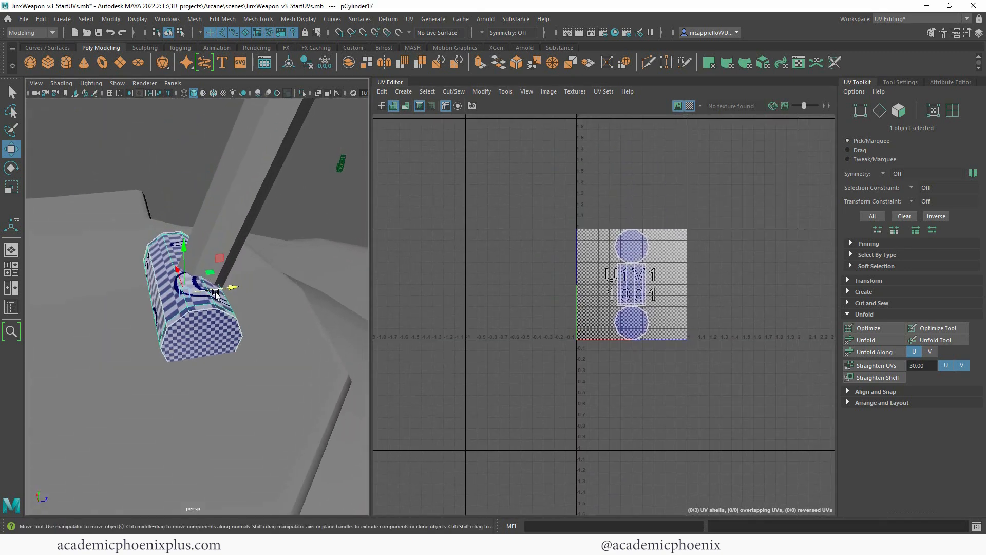
pyautogui.moveTo(307, 303)
pyautogui.keyDown('alt'); pyautogui.mouseDown()
pyautogui.moveTo(307, 295)
pyautogui.moveTo(319, 307)
pyautogui.mouseUp(); pyautogui.keyUp('alt')
# Unfold the cylinder's rectangular side shell and straighten its UVs in U and V at 30 degrees.
pyautogui.moveTo(638, 288); pyautogui.dragTo(638, 313, button='right')
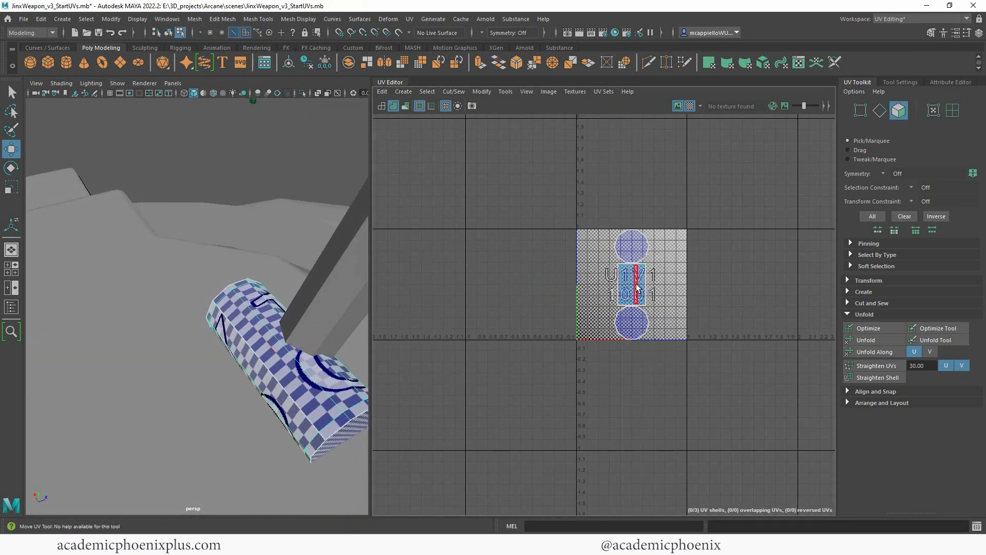
pyautogui.click(636, 291)
pyautogui.doubleClick(633, 297)
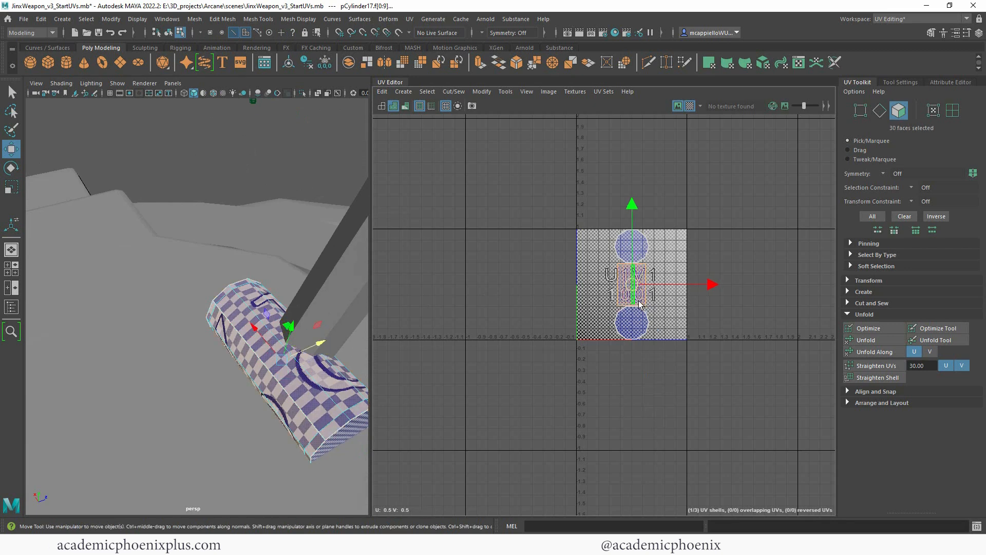
pyautogui.click(876, 340)
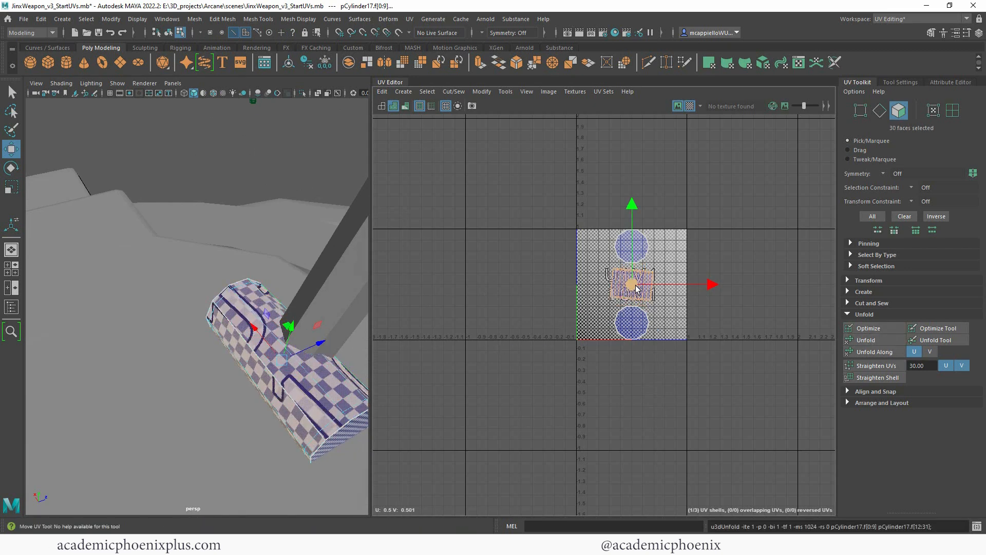
pyautogui.press('e')
pyautogui.scroll(3, 664, 251)
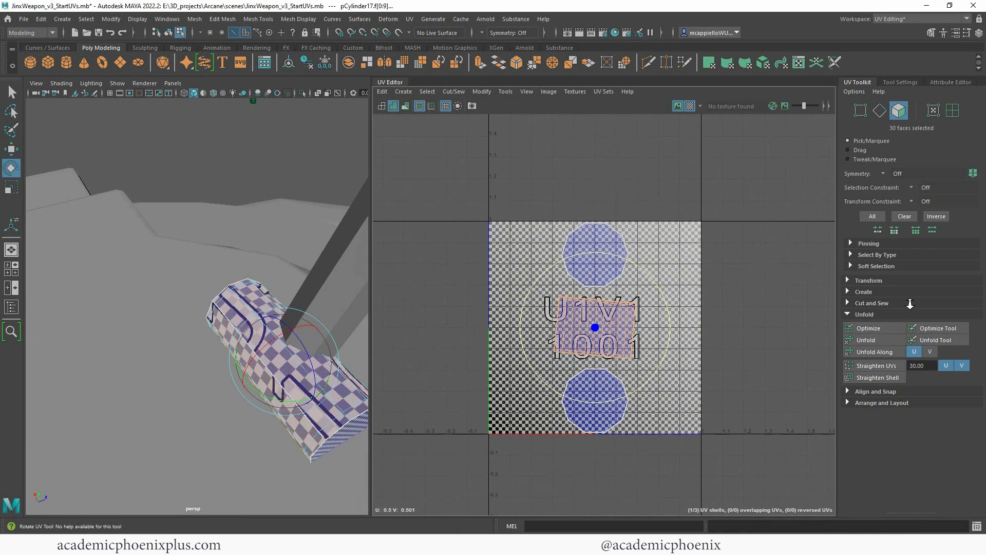
pyautogui.click(881, 364)
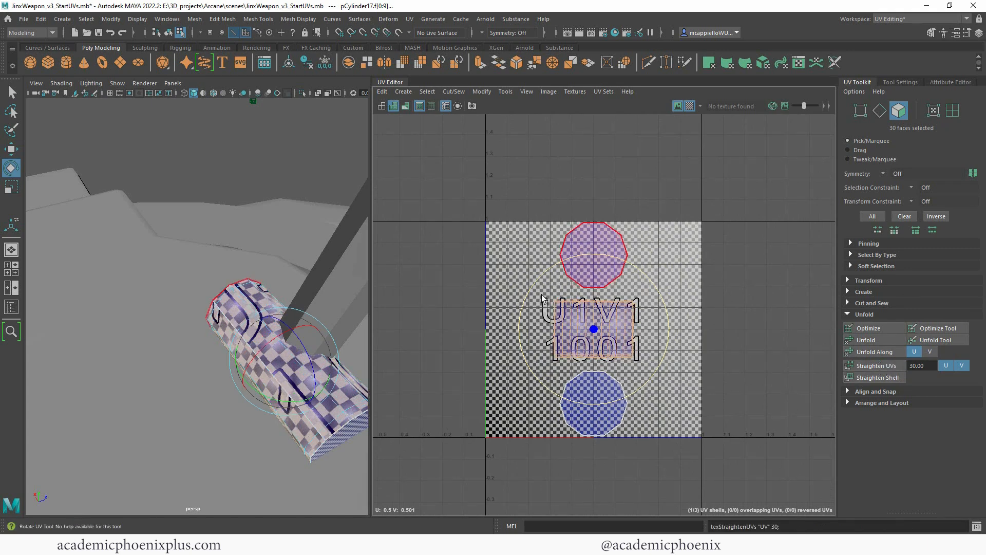
# Select the cylinder's two round cap shells, scale them down to match the checker density, and move them downward.
pyautogui.click(610, 241)
pyautogui.keyDown('shift'); pyautogui.click(603, 402); pyautogui.keyUp('shift')
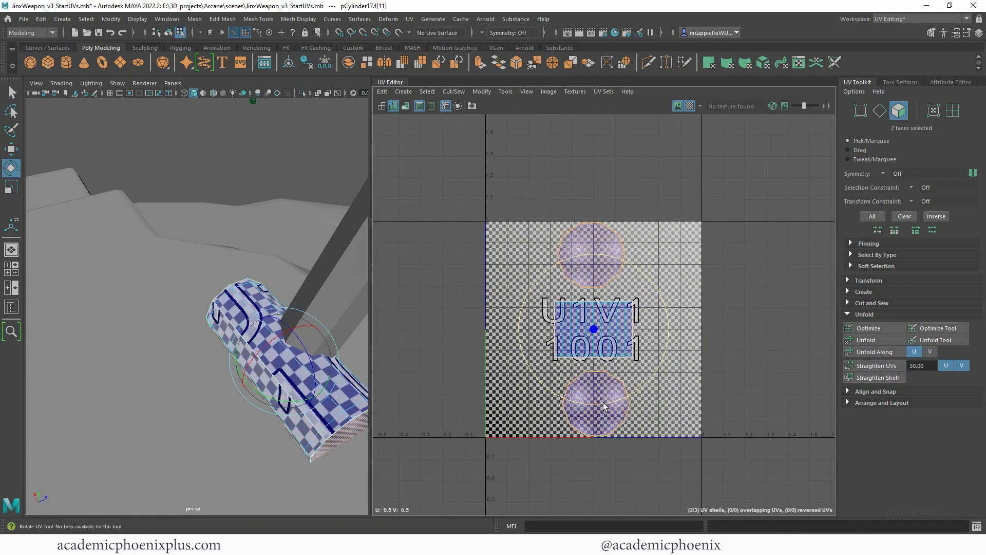
pyautogui.press('r')
pyautogui.moveTo(580, 340); pyautogui.dragTo(550, 359)
pyautogui.press('w')
pyautogui.moveTo(599, 338); pyautogui.dragTo(606, 415)
# Place the cylinder's two cap shells side by side directly below its side shell.
pyautogui.click(606, 372)
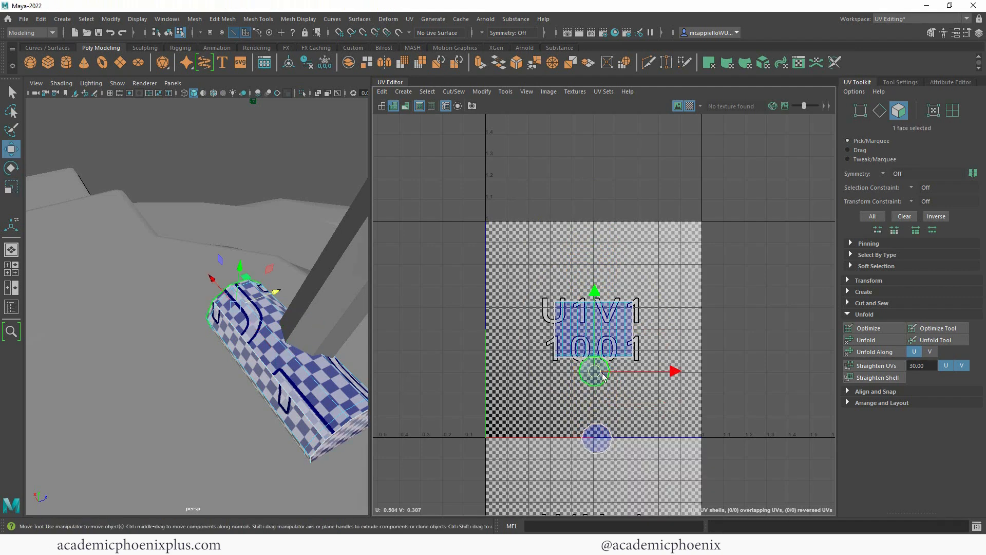
pyautogui.moveTo(595, 376); pyautogui.dragTo(570, 379)
pyautogui.keyDown('shift'); pyautogui.click(597, 439); pyautogui.keyUp('shift')
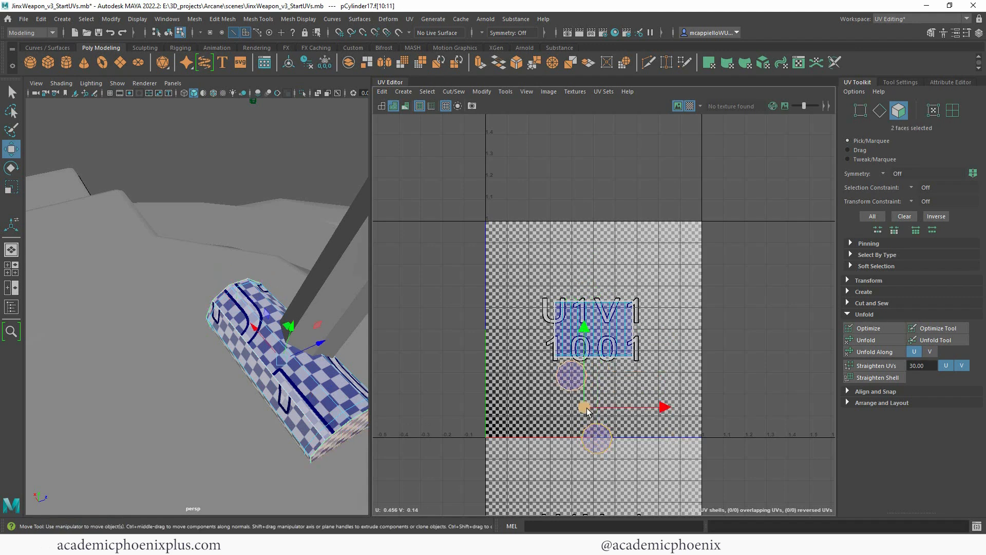
pyautogui.click(597, 438)
pyautogui.moveTo(602, 440); pyautogui.dragTo(609, 376)
# Select all of the cylinder's UV shells, move them below and outside the UV tile, and return to object selection.
pyautogui.moveTo(670, 400); pyautogui.dragTo(539, 288)
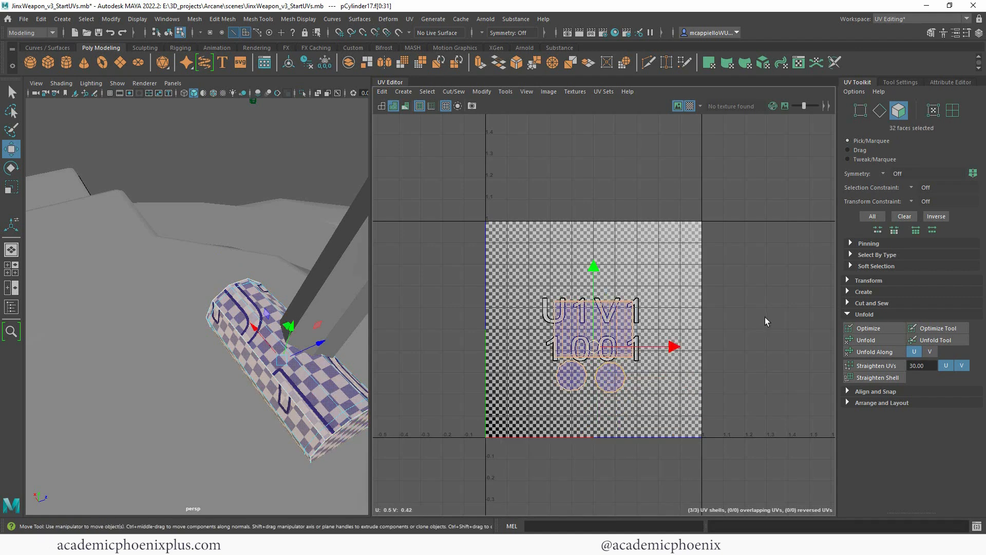
pyautogui.keyDown('alt'); pyautogui.moveTo(744, 330); pyautogui.dragTo(416, 245, button='right'); pyautogui.keyUp('alt')
pyautogui.keyDown('alt'); pyautogui.moveTo(630, 302); pyautogui.dragTo(552, 245, button='middle'); pyautogui.keyUp('alt')
pyautogui.keyDown('alt'); pyautogui.moveTo(660, 178); pyautogui.dragTo(568, 229, button='right'); pyautogui.keyUp('alt')
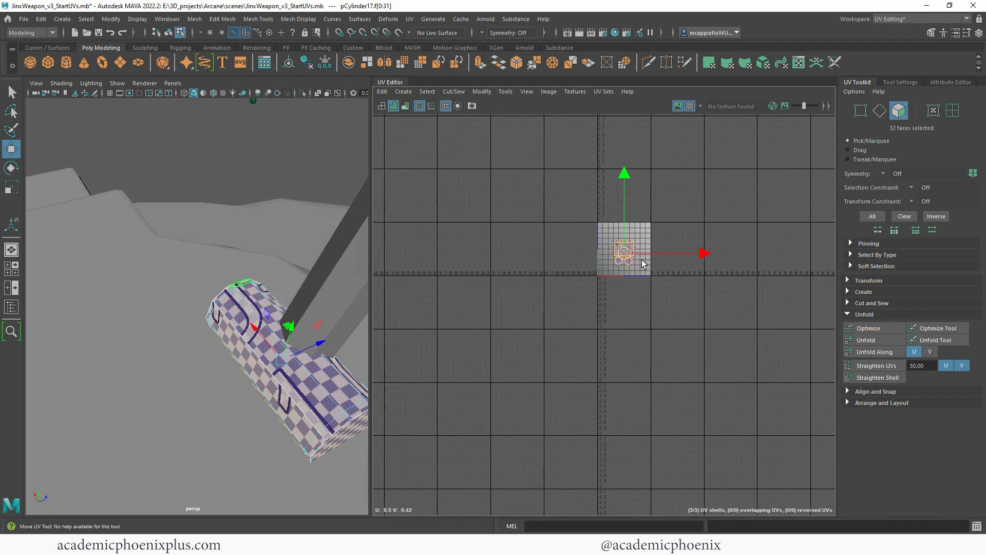
pyautogui.moveTo(625, 254); pyautogui.dragTo(662, 351)
pyautogui.keyDown('alt'); pyautogui.moveTo(325, 340); pyautogui.dragTo(221, 293, button='right'); pyautogui.keyUp('alt')
pyautogui.keyDown('alt'); pyautogui.moveTo(221, 293); pyautogui.dragTo(271, 276); pyautogui.keyUp('alt')
pyautogui.moveTo(289, 262); pyautogui.dragTo(329, 248, button='right')
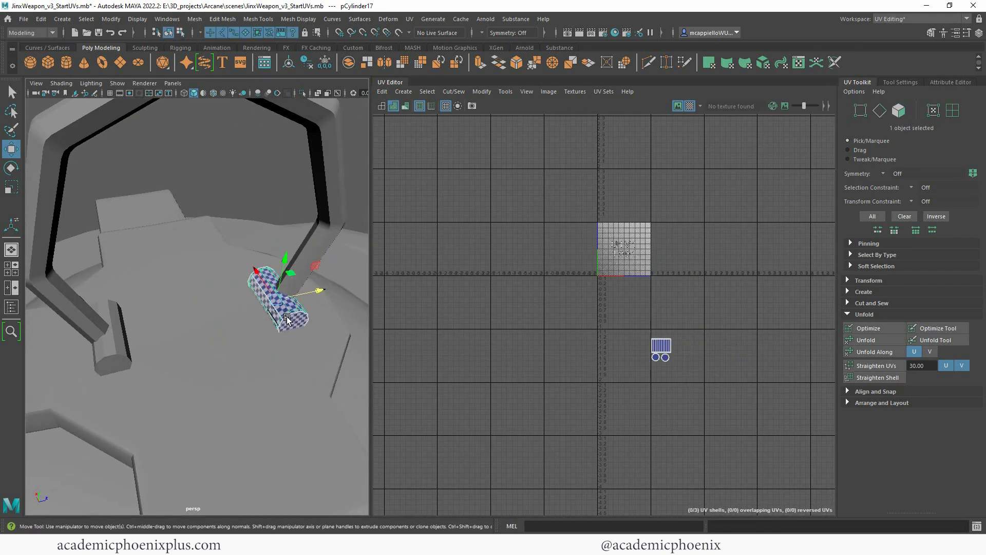
# Add the matching cylinder on the other side to the selection and transfer the finished cylinder's UVs to it with Transfer Attributes.
pyautogui.keyDown('shift'); pyautogui.click(114, 360); pyautogui.keyUp('shift')
pyautogui.click(195, 19)
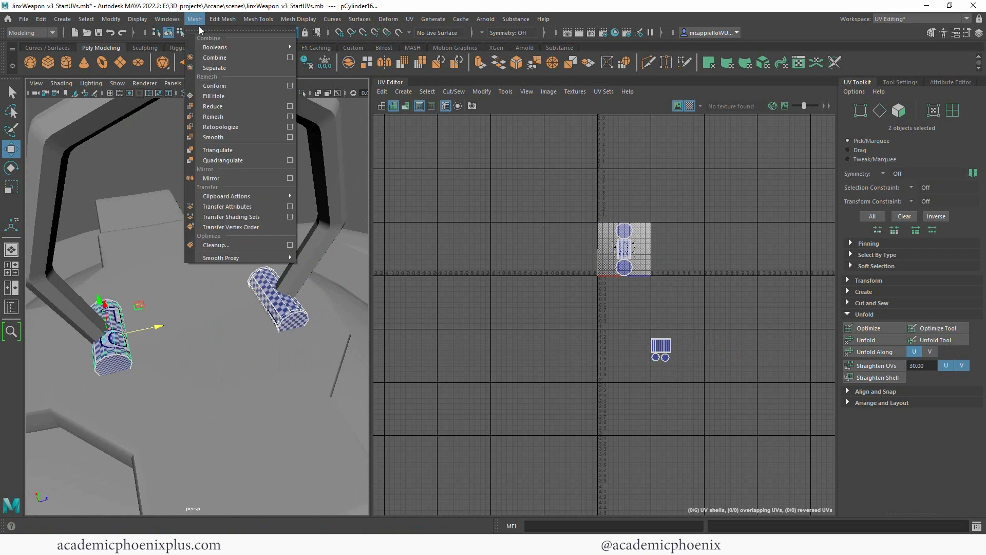
pyautogui.click(238, 207)
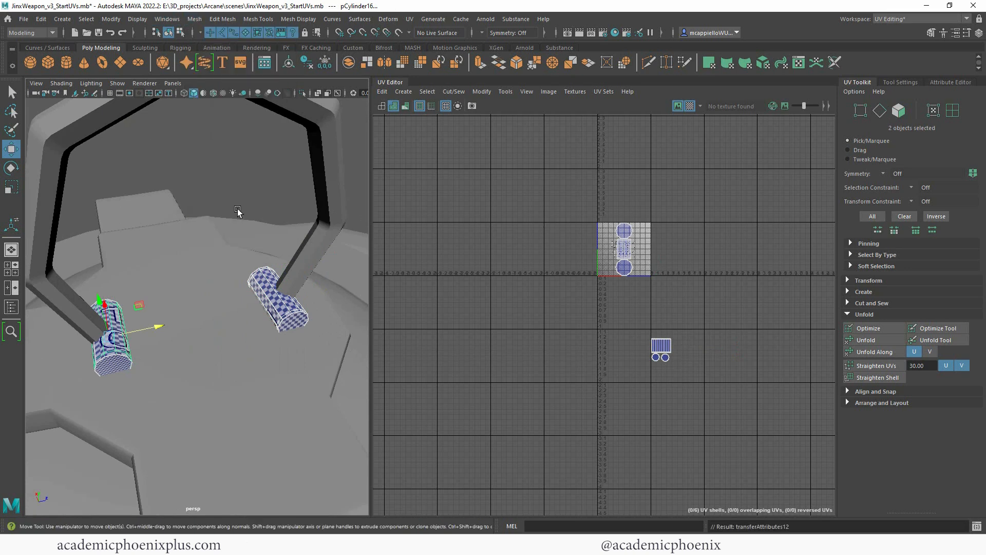
# Select the arch-shaped handle between the two cylinders and apply an Automatic UV projection to it.
pyautogui.click(315, 231)
pyautogui.scroll(-5, 277, 190)
pyautogui.keyDown('alt'); pyautogui.moveTo(269, 185); pyautogui.dragTo(273, 247, button='middle'); pyautogui.keyUp('alt')
pyautogui.keyDown('alt'); pyautogui.moveTo(273, 248); pyautogui.dragTo(290, 264); pyautogui.keyUp('alt')
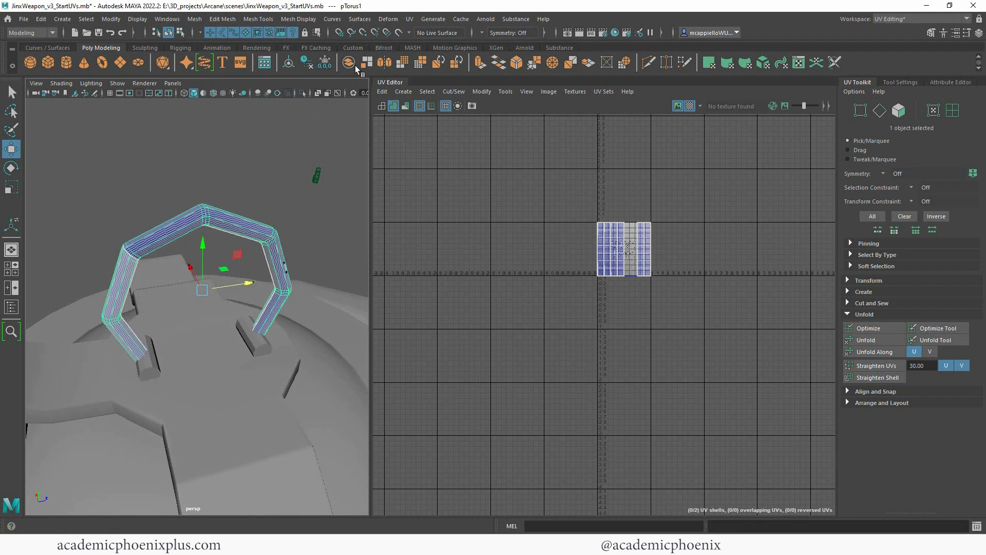
pyautogui.click(409, 19)
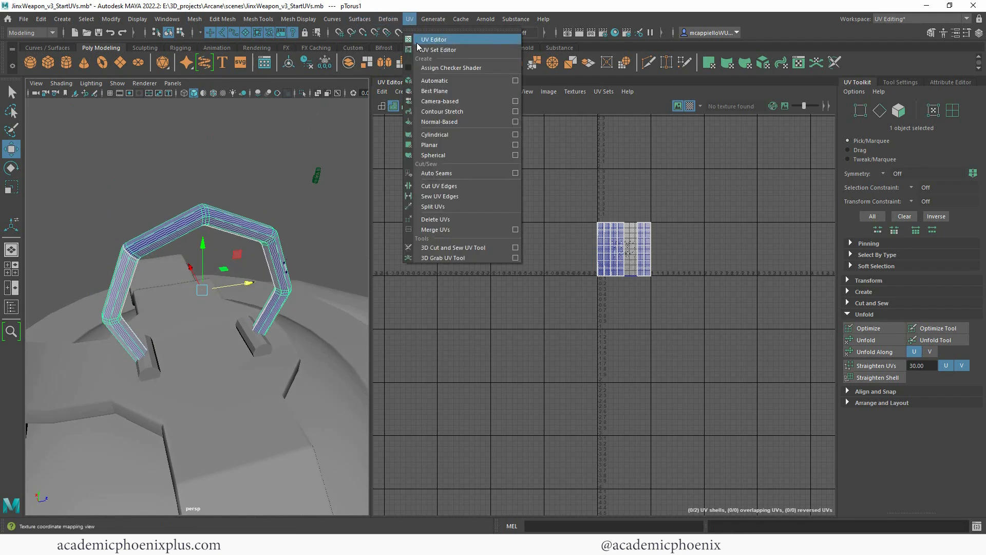
pyautogui.click(436, 81)
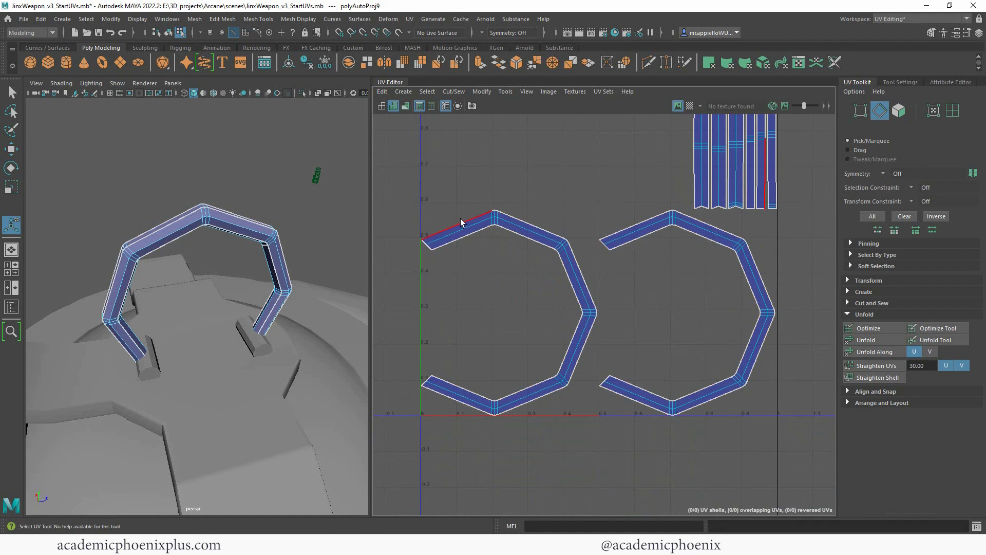
# Sew the upper outer edges of the first arch-shaped UV shell to their matching strips, and close the small corner gap.
pyautogui.click(463, 222)
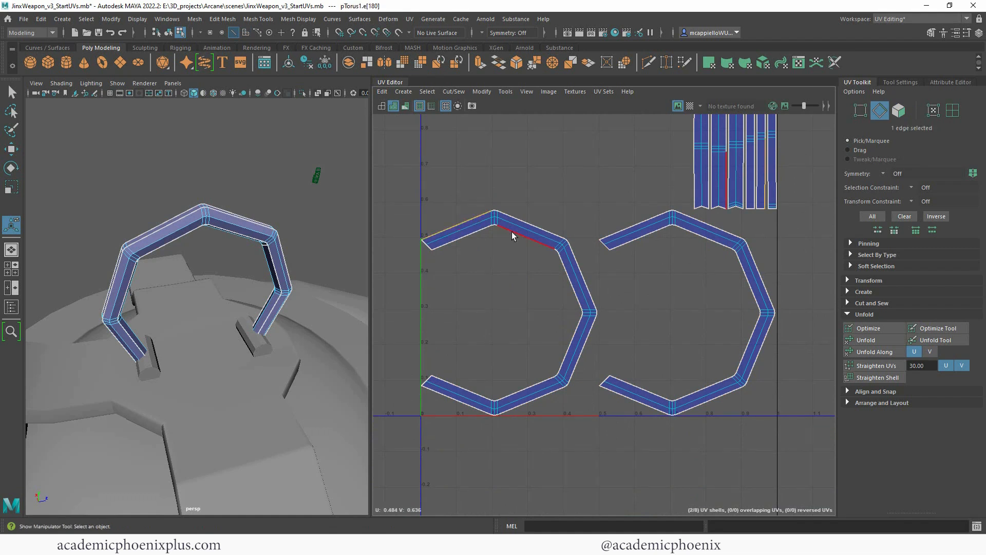
pyautogui.scroll(2, 493, 212)
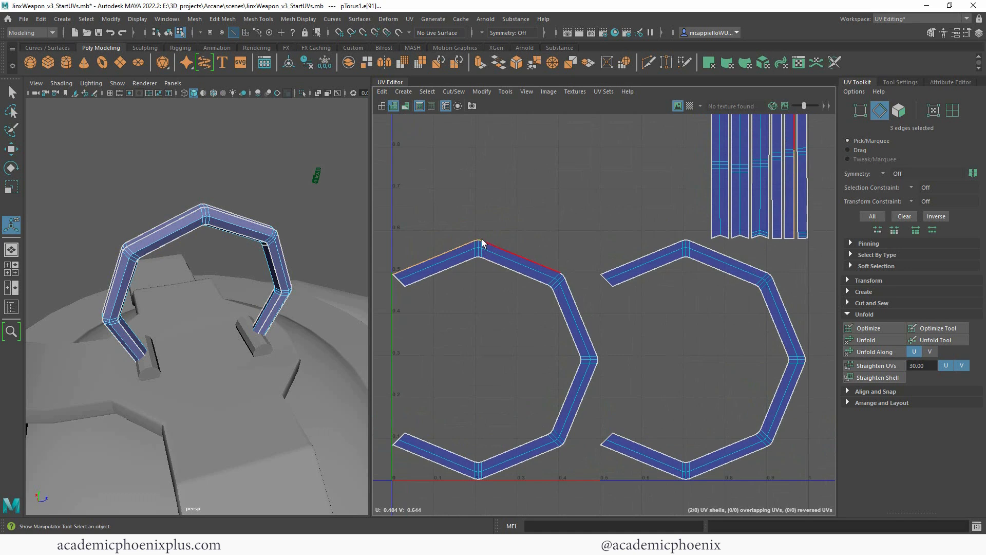
pyautogui.keyDown('shift'); pyautogui.click(564, 278); pyautogui.keyUp('shift')
pyautogui.keyDown('shift'); pyautogui.moveTo(545, 267); pyautogui.dragTo(568, 262, button='right'); pyautogui.keyUp('shift')
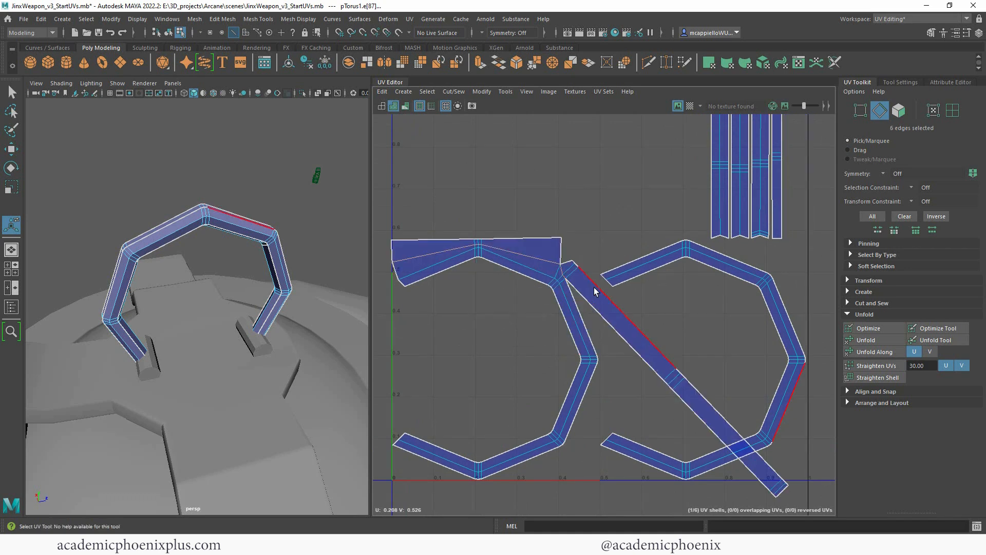
pyautogui.click(564, 263)
pyautogui.rightClick(566, 264)
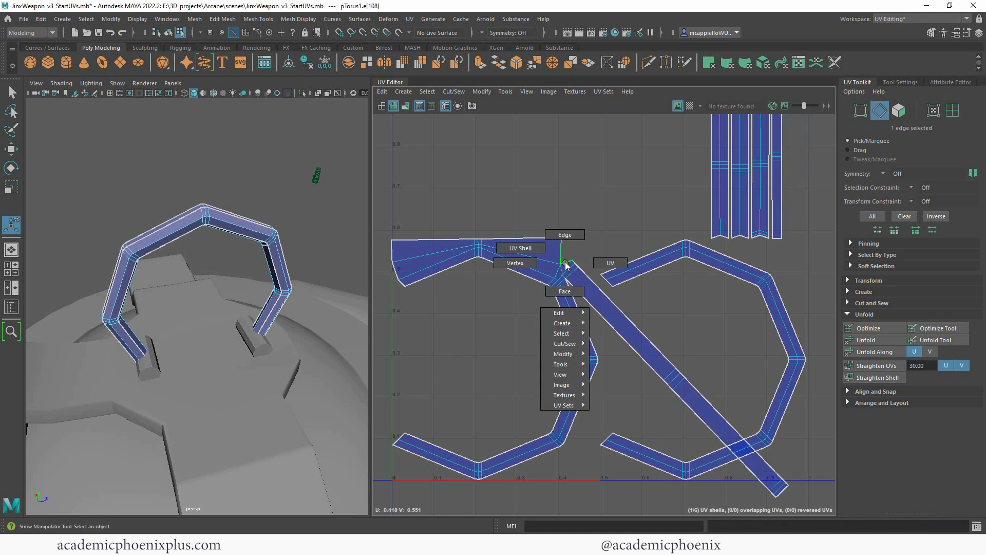
pyautogui.keyDown('shift'); pyautogui.rightClick(566, 264); pyautogui.keyUp('shift')
pyautogui.keyDown('shift'); pyautogui.moveTo(569, 289); pyautogui.dragTo(597, 278, button='right'); pyautogui.keyUp('shift')
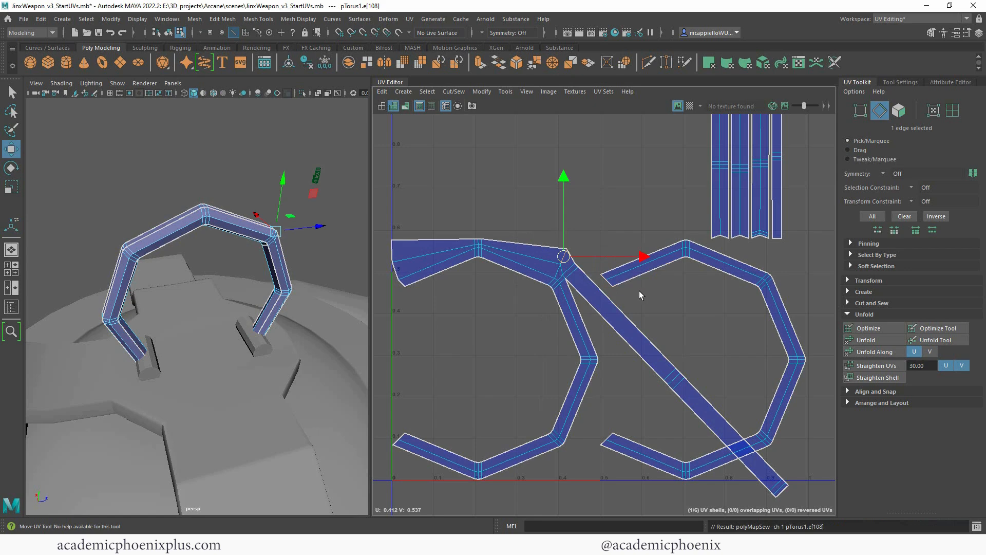
# Select the remaining outer edges along the side and lower part of the first arch-shaped shell and sew them.
pyautogui.scroll(-1, 616, 287)
pyautogui.keyDown('alt'); pyautogui.moveTo(559, 262); pyautogui.dragTo(569, 203, button='middle'); pyautogui.keyUp('alt')
pyautogui.click(610, 305)
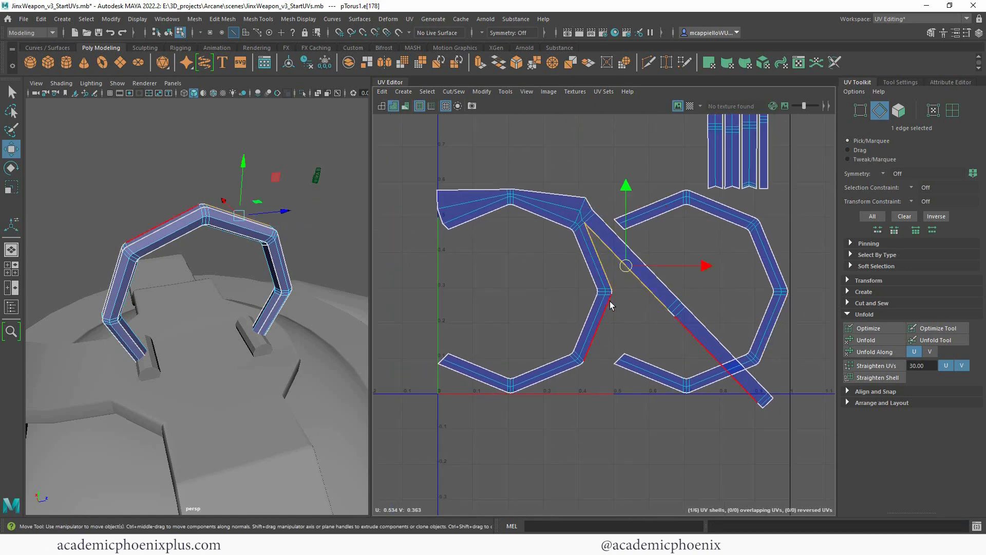
pyautogui.keyDown('shift'); pyautogui.doubleClick(597, 333); pyautogui.keyUp('shift')
pyautogui.keyDown('shift'); pyautogui.click(554, 378); pyautogui.keyUp('shift')
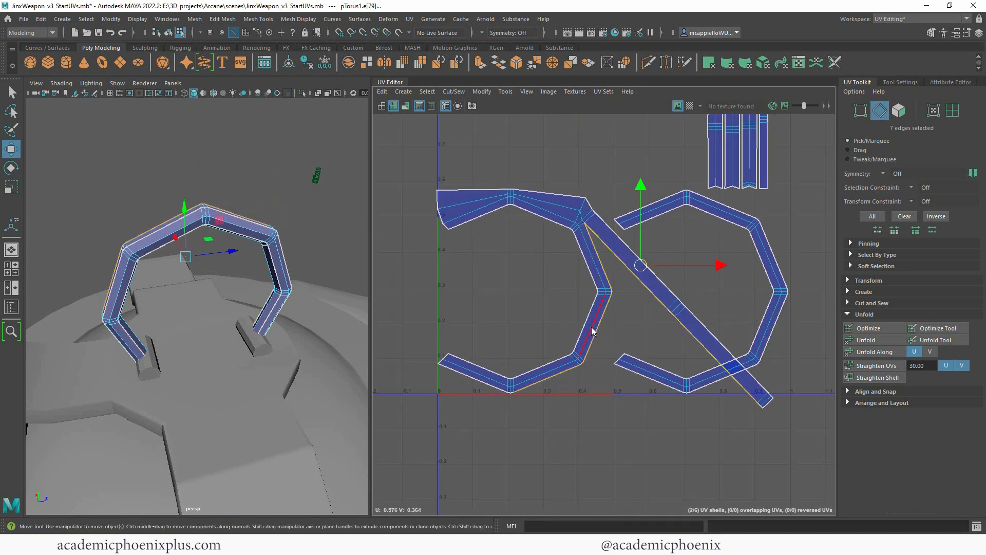
pyautogui.keyDown('shift'); pyautogui.moveTo(593, 331); pyautogui.dragTo(617, 331, button='right'); pyautogui.keyUp('shift')
# Select all faces of the sewn arch shell and unfold it.
pyautogui.moveTo(596, 238); pyautogui.dragTo(595, 268, button='right')
pyautogui.click(597, 257)
pyautogui.doubleClick(595, 274)
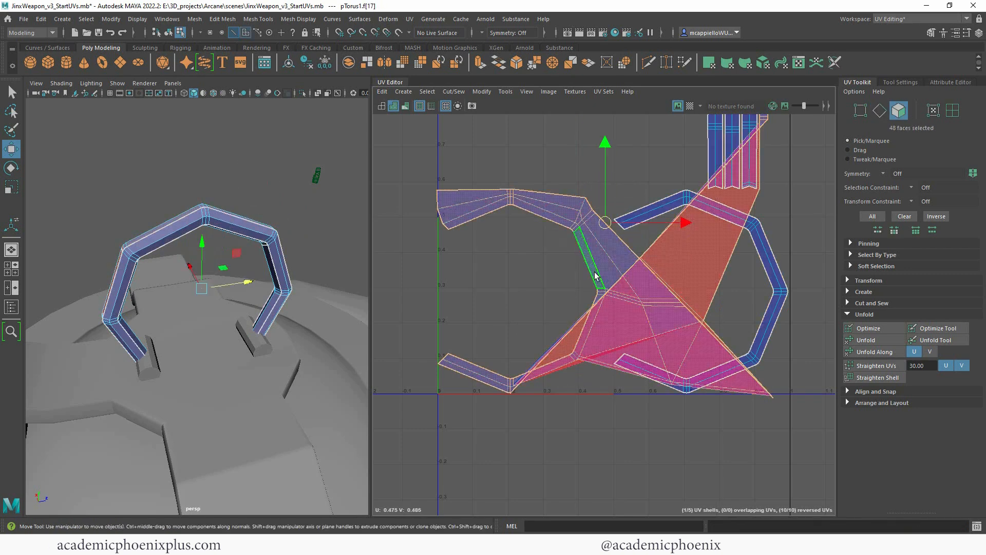
pyautogui.click(860, 342)
pyautogui.scroll(-3, 572, 282)
pyautogui.keyDown('alt'); pyautogui.moveTo(572, 283); pyautogui.dragTo(618, 166, button='middle'); pyautogui.keyUp('alt')
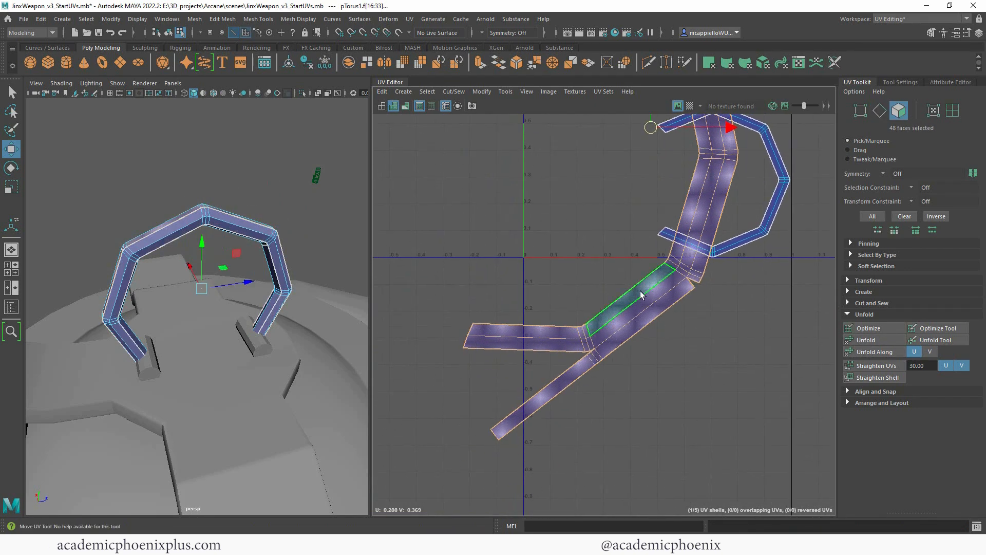
# Sew the split edges at the unfolded shell's lower end, including the short edges at its two lower bends.
pyautogui.moveTo(642, 293); pyautogui.dragTo(641, 269, button='right')
pyautogui.click(558, 354)
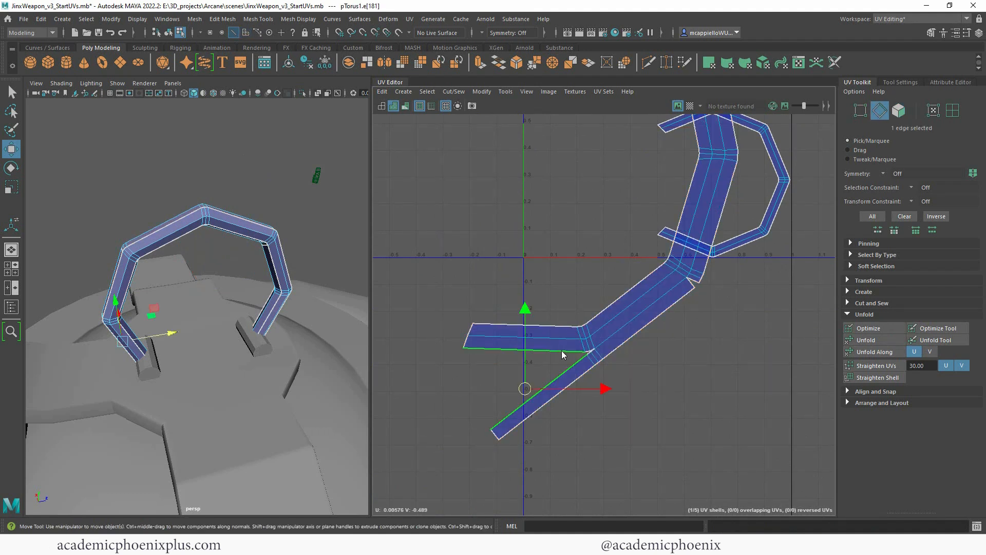
pyautogui.keyDown('shift'); pyautogui.moveTo(558, 354); pyautogui.dragTo(602, 372, button='right'); pyautogui.keyUp('shift')
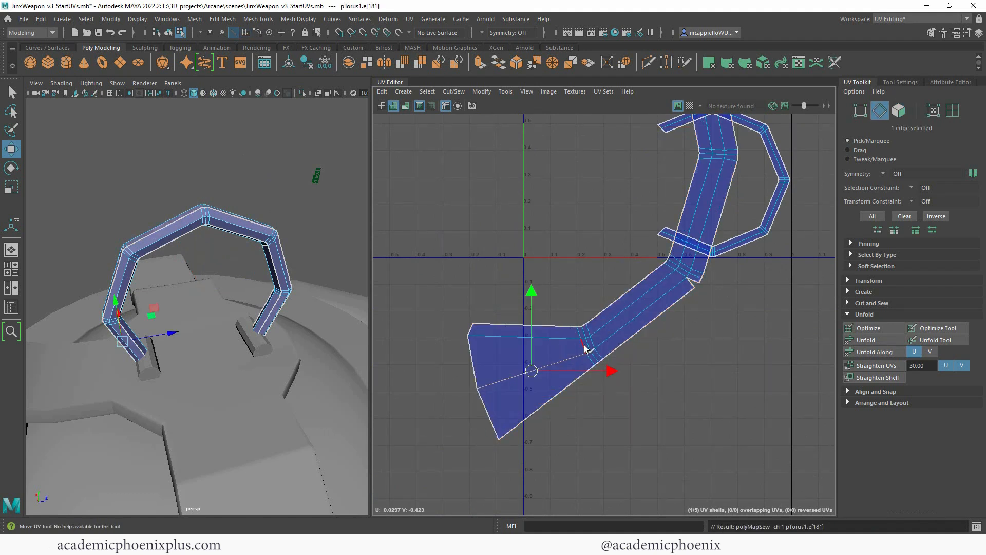
pyautogui.moveTo(583, 343); pyautogui.dragTo(602, 358)
pyautogui.press('g')
pyautogui.moveTo(693, 275); pyautogui.dragTo(688, 289)
pyautogui.press('g')
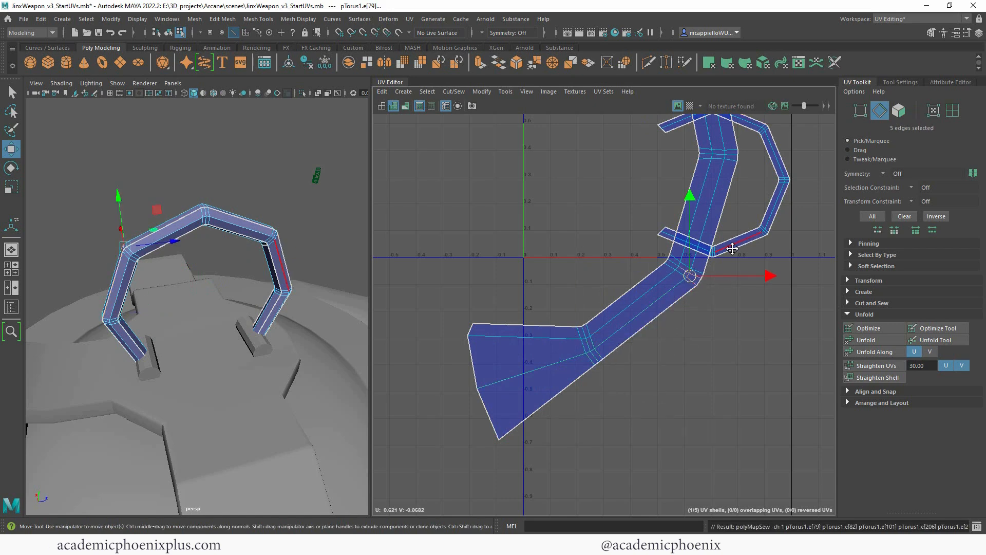
# Turn on the checker texture and examine the large arch shell and the handle for UV distortion.
pyautogui.keyDown('alt'); pyautogui.moveTo(728, 176); pyautogui.dragTo(656, 310, button='middle'); pyautogui.keyUp('alt')
pyautogui.keyDown('alt'); pyautogui.moveTo(656, 310); pyautogui.dragTo(576, 280, button='right'); pyautogui.keyUp('alt')
pyautogui.keyDown('alt'); pyautogui.moveTo(575, 281); pyautogui.dragTo(644, 328, button='middle'); pyautogui.keyUp('alt')
pyautogui.keyDown('alt'); pyautogui.moveTo(216, 279); pyautogui.dragTo(254, 293); pyautogui.keyUp('alt')
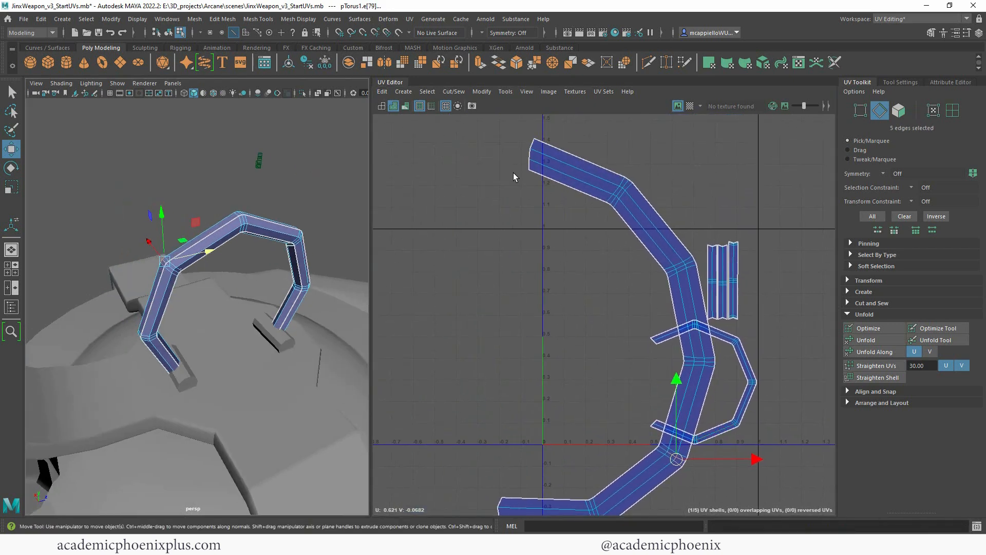
pyautogui.click(690, 106)
pyautogui.keyDown('alt'); pyautogui.moveTo(192, 317); pyautogui.dragTo(208, 304); pyautogui.keyUp('alt')
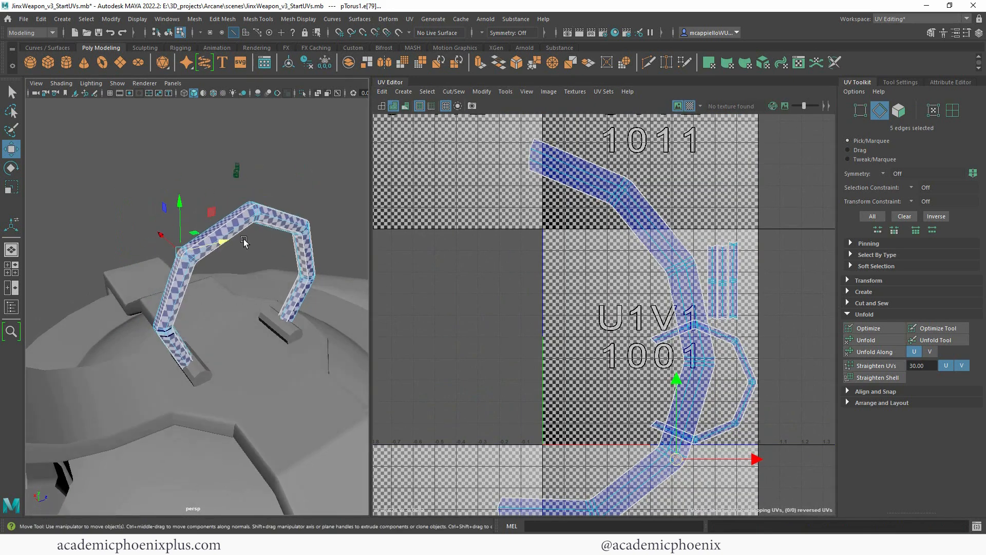
pyautogui.keyDown('alt'); pyautogui.moveTo(244, 242); pyautogui.dragTo(206, 249); pyautogui.keyUp('alt')
pyautogui.scroll(4, 683, 390)
pyautogui.keyDown('alt'); pyautogui.moveTo(693, 400); pyautogui.dragTo(505, 311, button='middle'); pyautogui.keyUp('alt')
pyautogui.click(503, 409)
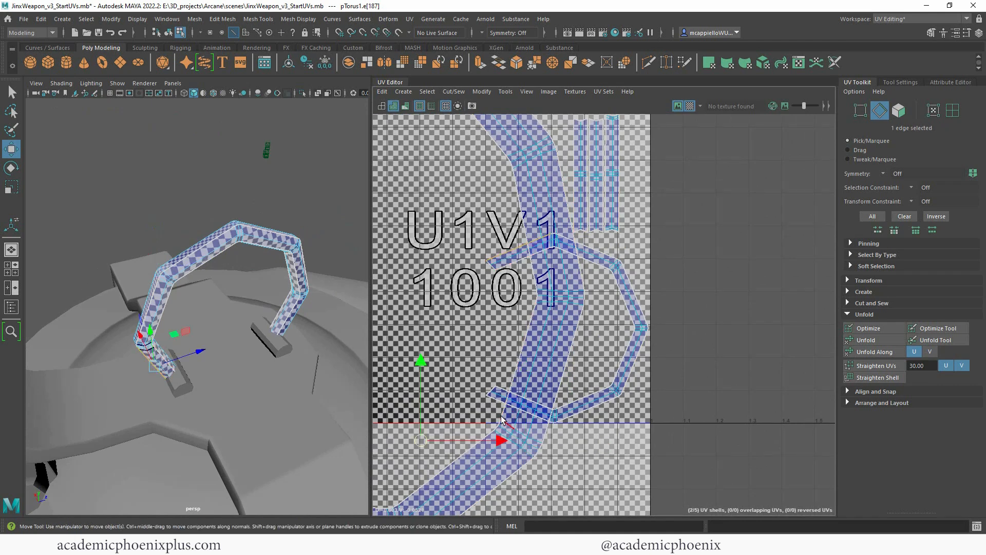
pyautogui.doubleClick(504, 409)
pyautogui.keyDown('shift'); pyautogui.moveTo(640, 300); pyautogui.dragTo(647, 293, button='right'); pyautogui.keyUp('shift')
pyautogui.scroll(-2, 639, 237)
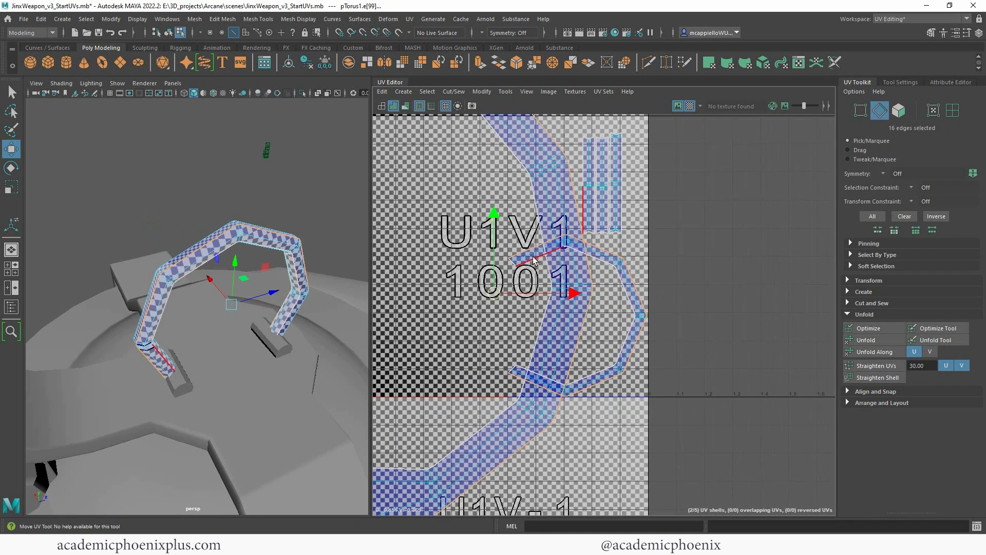
pyautogui.click(532, 258)
pyautogui.doubleClick(561, 362)
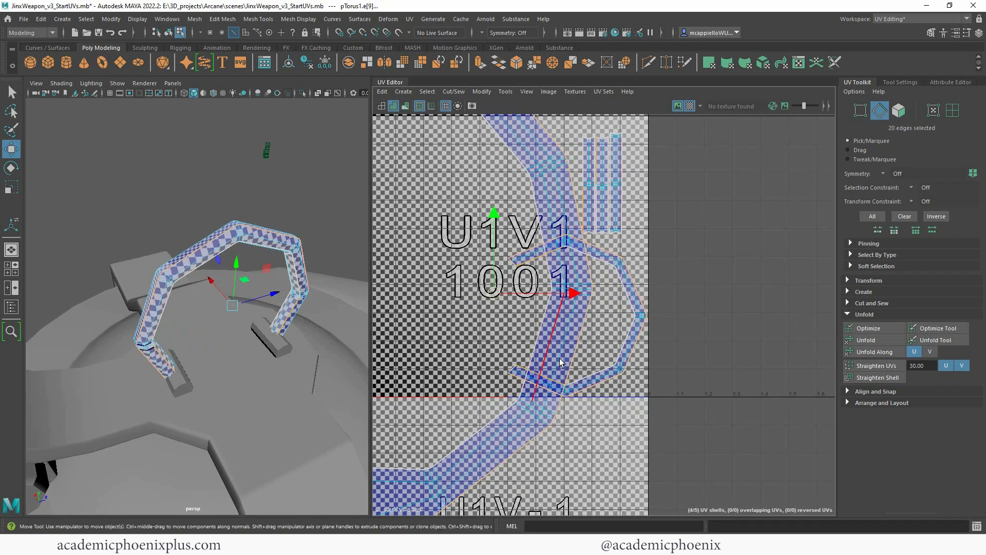
# Select the inner edges of the smaller arch-shaped shell and sew them to the remaining strips.
pyautogui.click(534, 259)
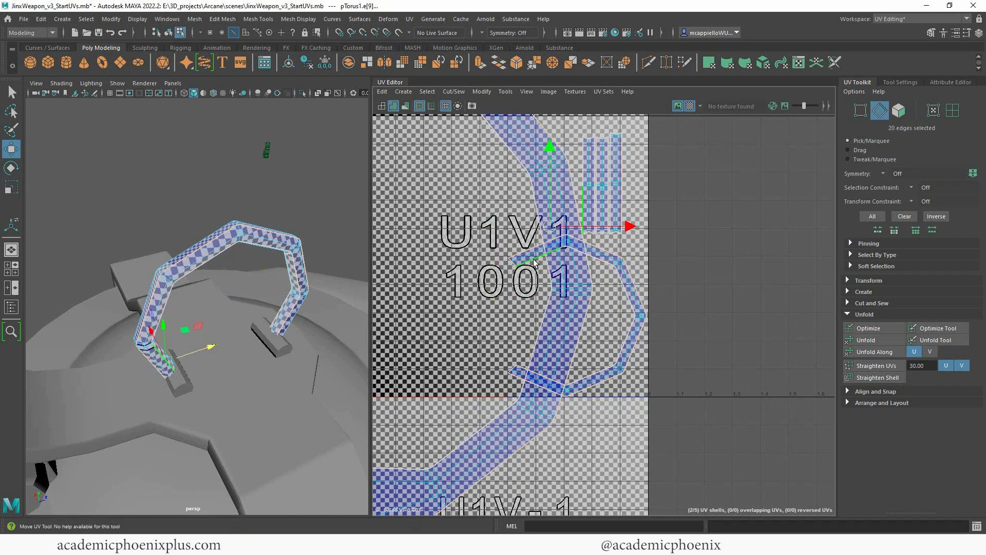
pyautogui.keyDown('shift'); pyautogui.click(527, 370); pyautogui.keyUp('shift')
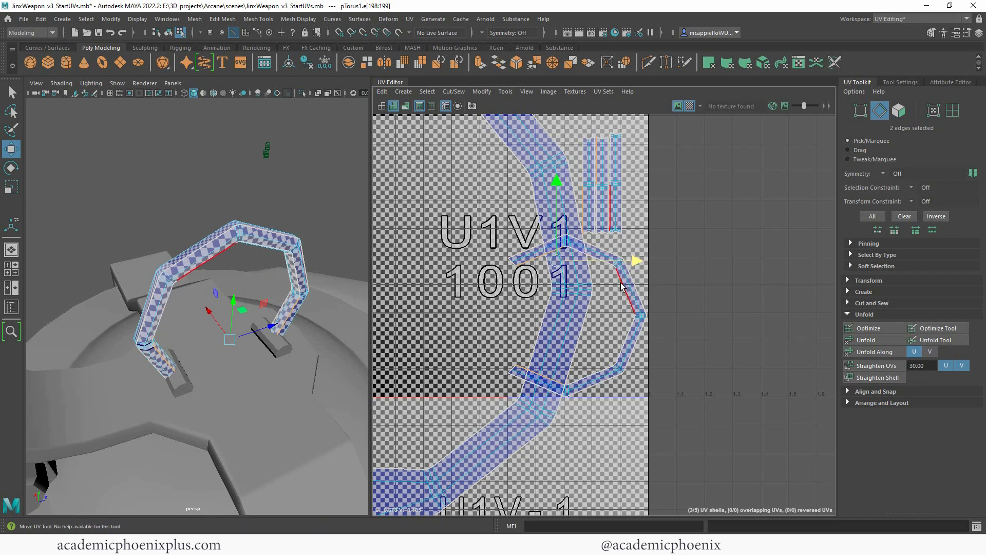
pyautogui.keyDown('shift'); pyautogui.click(612, 273); pyautogui.keyUp('shift')
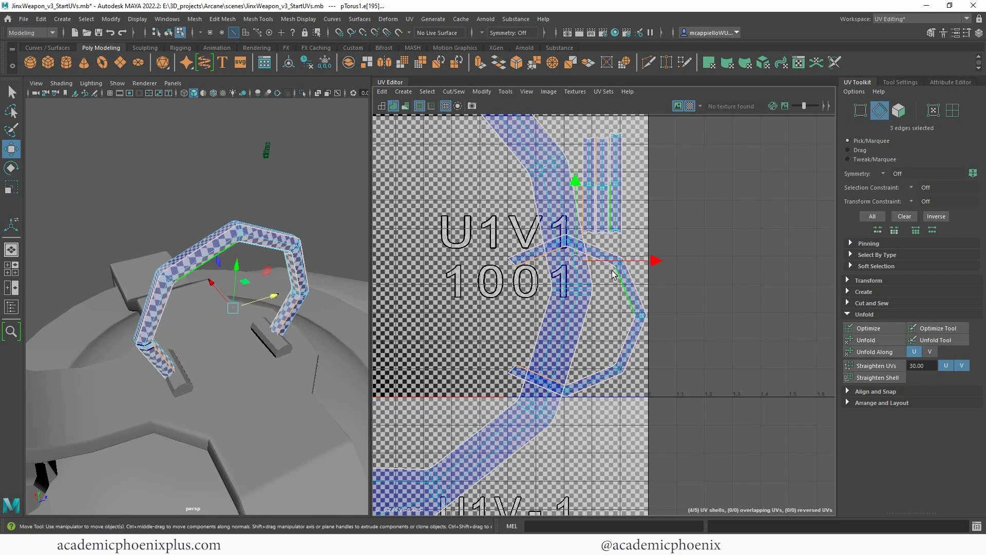
pyautogui.keyDown('shift'); pyautogui.click(594, 377); pyautogui.keyUp('shift')
pyautogui.press('q')
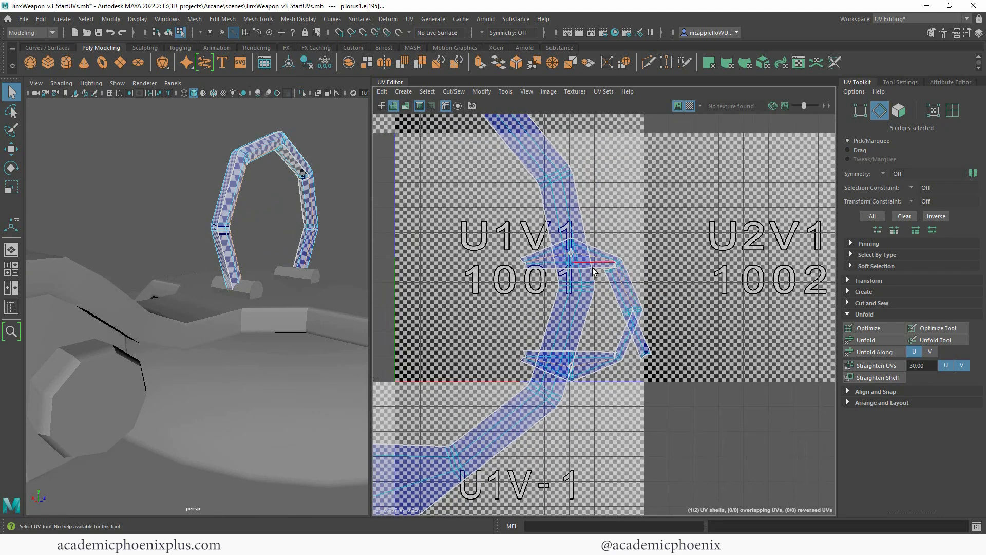
# Select the whole smaller sewn shell, unfold it, and move it beside the large arch shell, clear of overlap.
pyautogui.moveTo(611, 288); pyautogui.dragTo(626, 308, button='right')
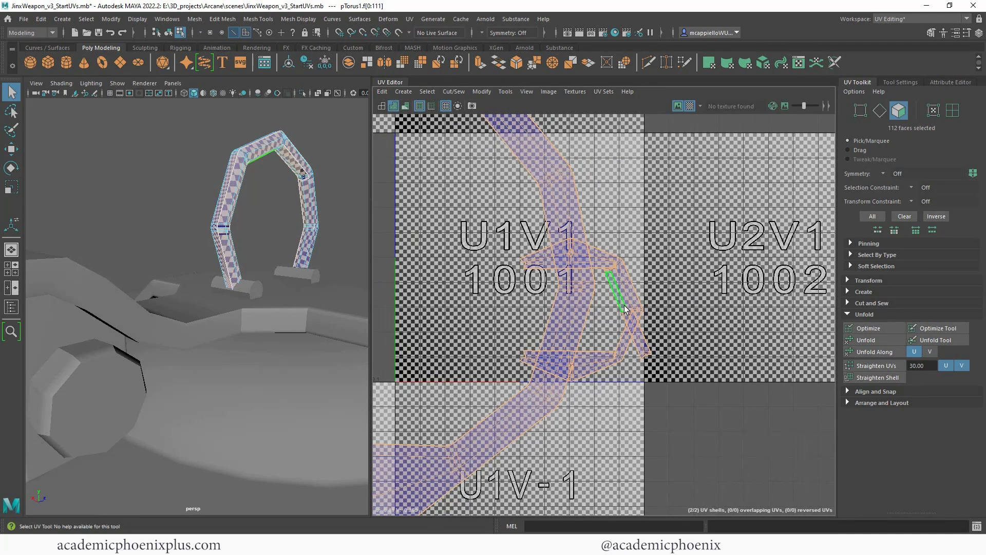
pyautogui.doubleClick(624, 307)
pyautogui.click(897, 347)
pyautogui.press('w')
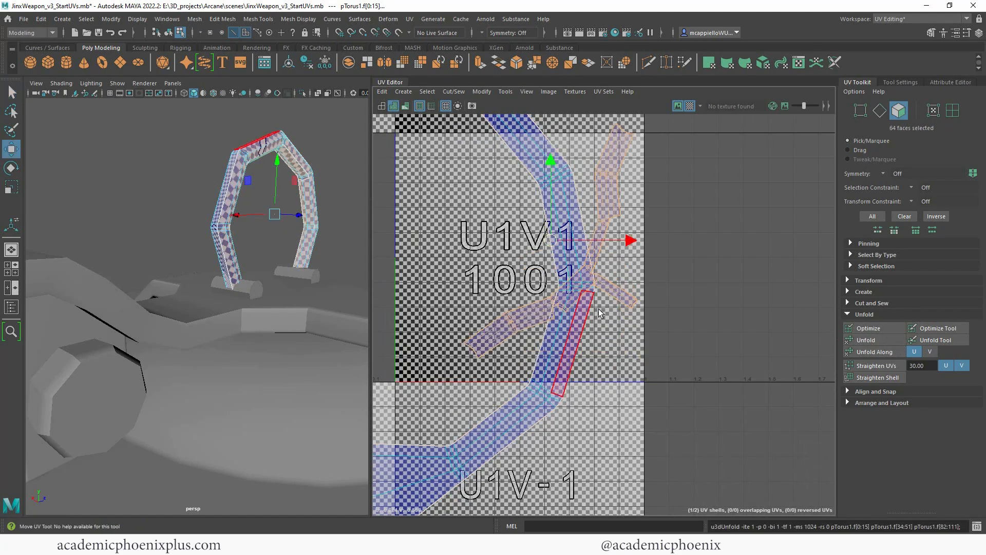
pyautogui.moveTo(562, 248); pyautogui.dragTo(669, 312)
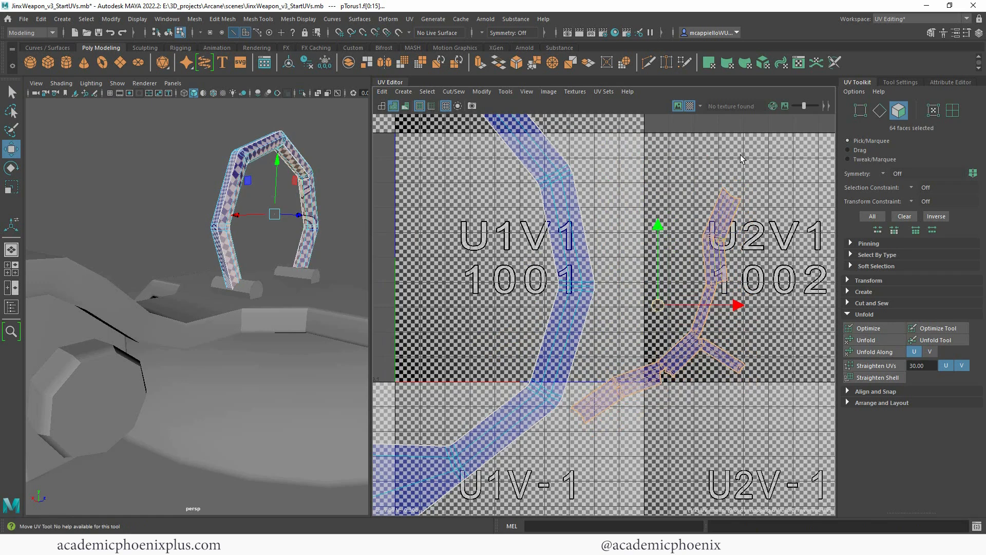
# Turn off the checker texture and sew the split edges at the bend in the smaller shell's lower branch.
pyautogui.click(691, 107)
pyautogui.scroll(2, 735, 270)
pyautogui.keyDown('alt'); pyautogui.moveTo(735, 270); pyautogui.dragTo(742, 187, button='middle'); pyautogui.keyUp('alt')
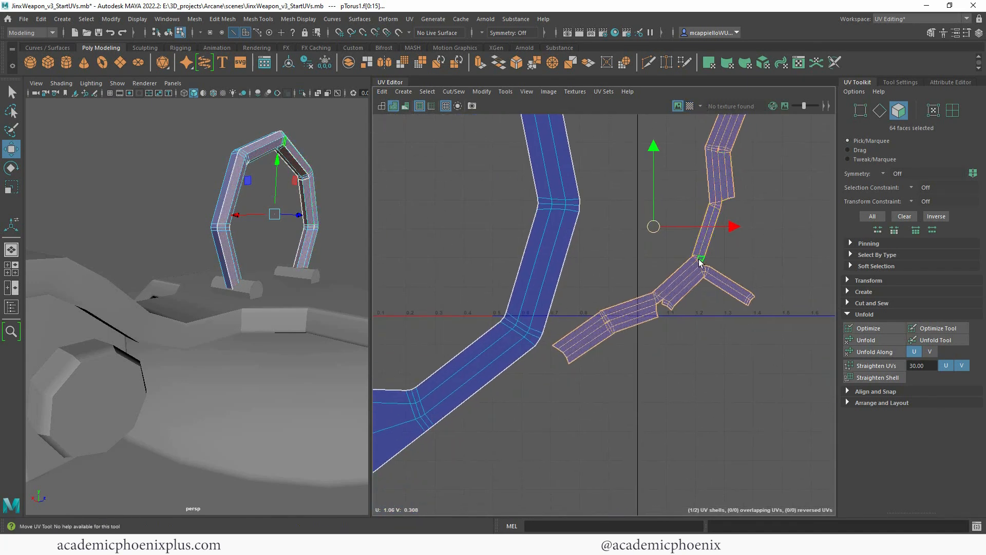
pyautogui.rightClick(670, 300)
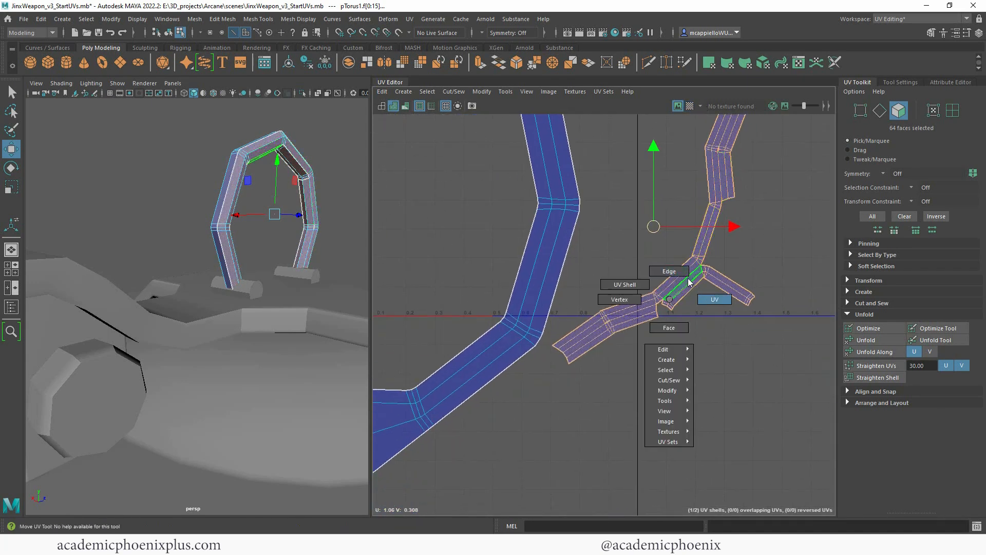
pyautogui.moveTo(690, 282); pyautogui.dragTo(682, 274, button='right')
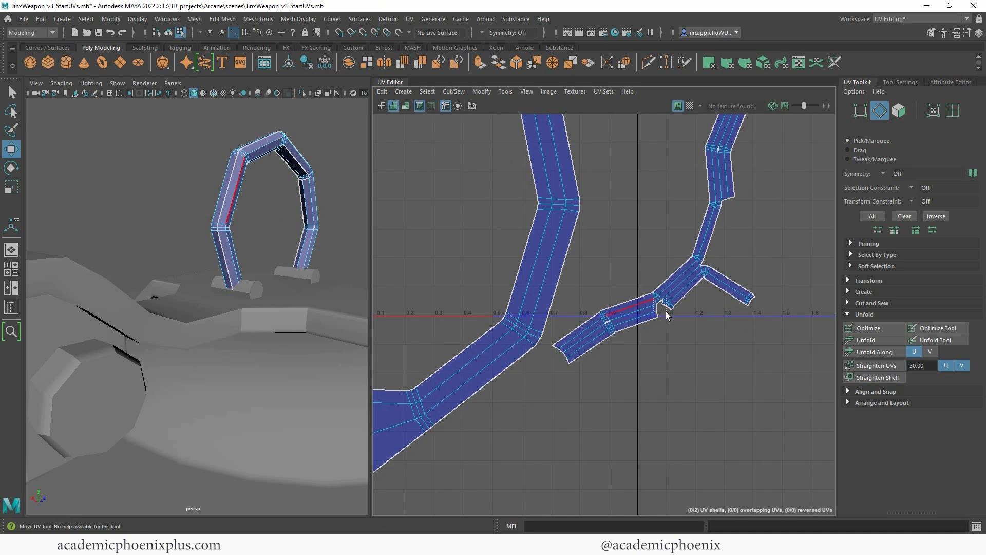
pyautogui.doubleClick(666, 315)
pyautogui.keyDown('shift'); pyautogui.moveTo(668, 290); pyautogui.dragTo(691, 311, button='right'); pyautogui.keyUp('shift')
pyautogui.keyDown('alt'); pyautogui.moveTo(734, 217); pyautogui.dragTo(705, 260, button='middle'); pyautogui.keyUp('alt')
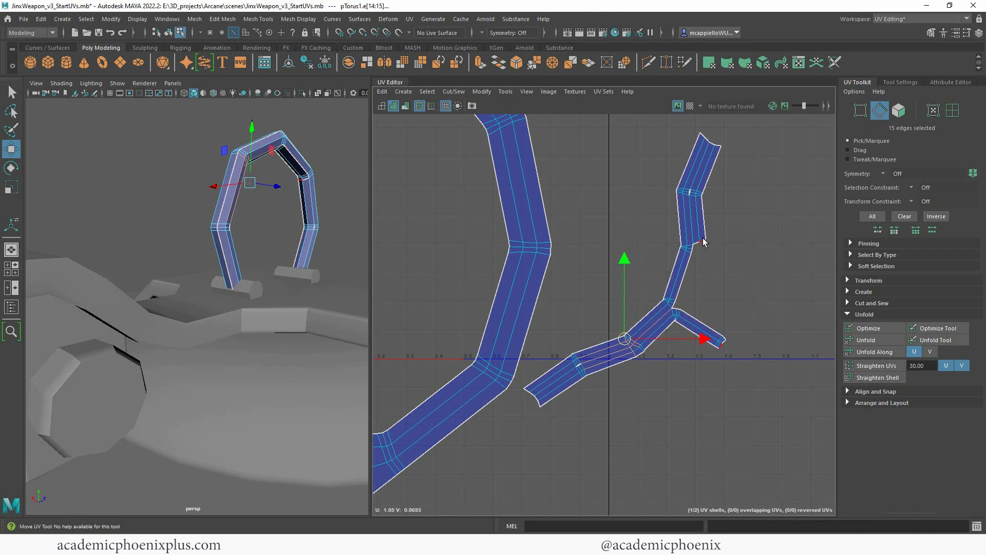
# Stitch the split branches of the smaller arch shell together along their matching edges and unfold the whole shell.
pyautogui.doubleClick(702, 238)
pyautogui.keyDown('shift'); pyautogui.click(673, 309); pyautogui.keyUp('shift')
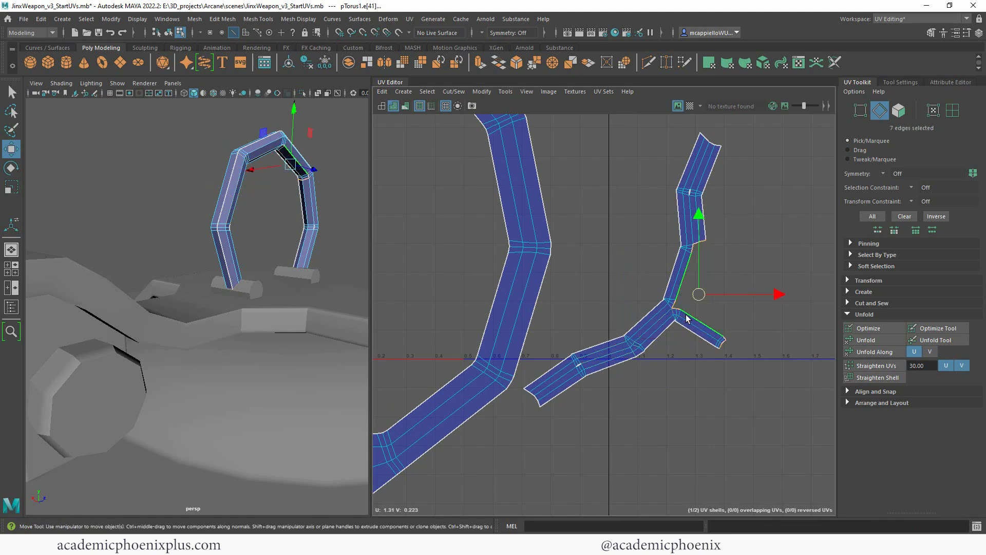
pyautogui.press('g')
pyautogui.moveTo(691, 311); pyautogui.dragTo(693, 336, button='right')
pyautogui.doubleClick(694, 316)
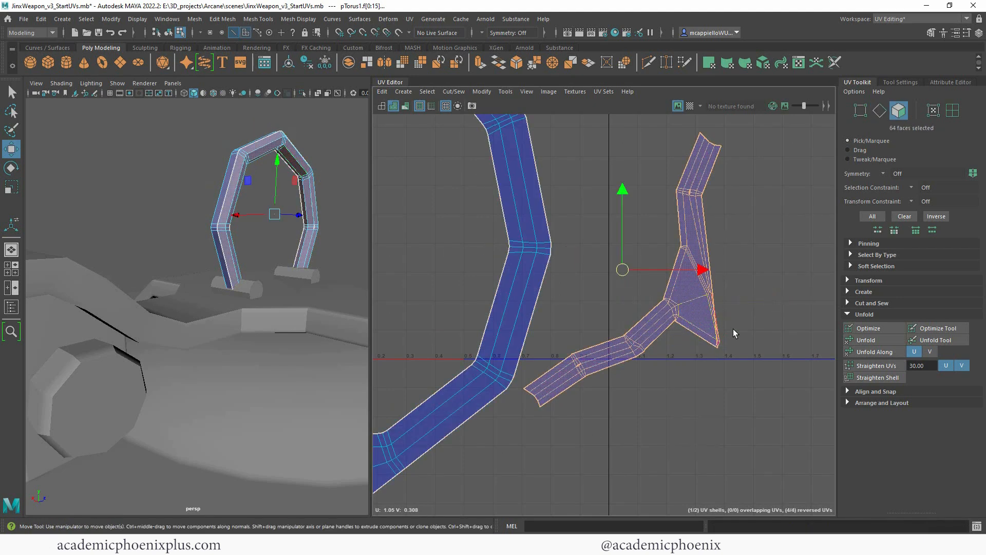
pyautogui.click(878, 341)
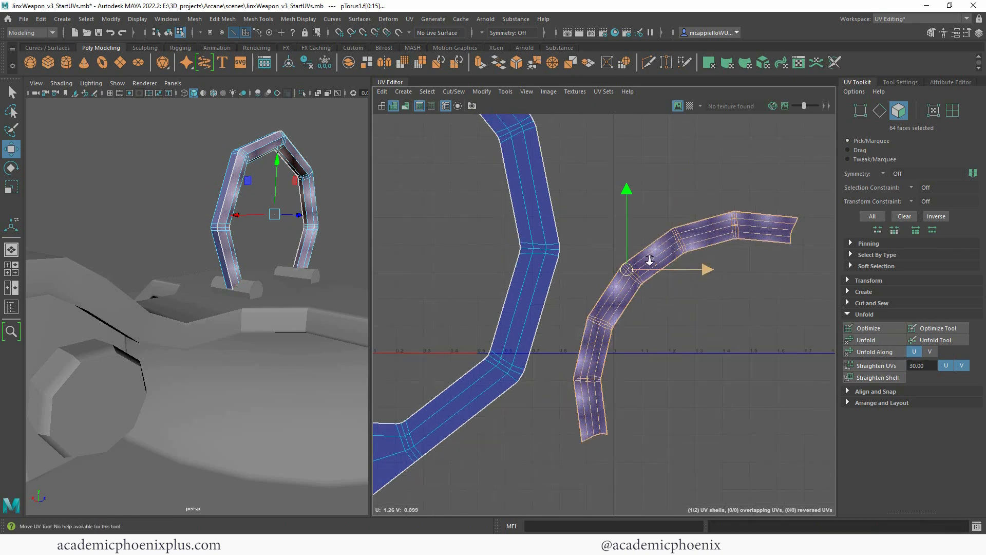
# Select the whole large arch shell and unfold it.
pyautogui.scroll(-4, 648, 262)
pyautogui.doubleClick(587, 304)
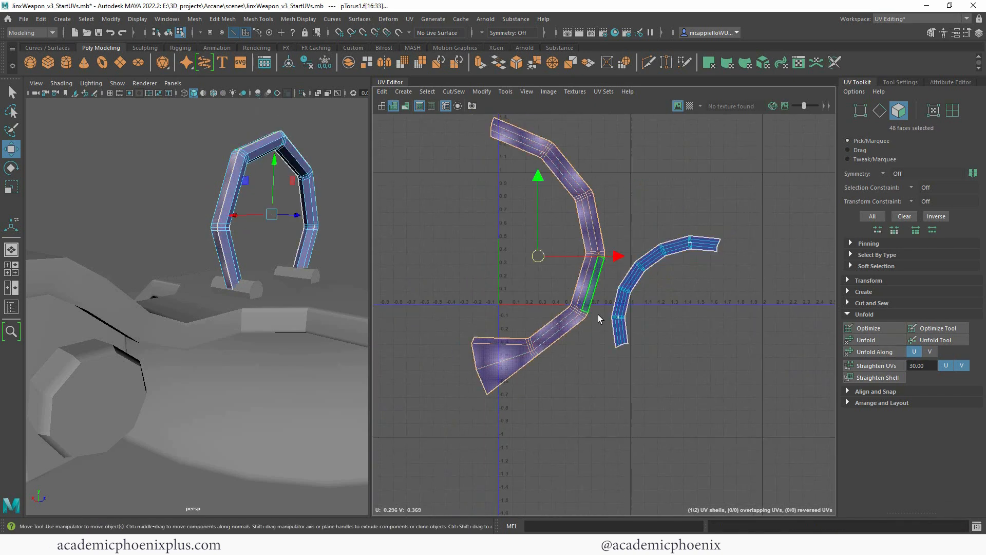
pyautogui.click(866, 340)
pyautogui.click(665, 236)
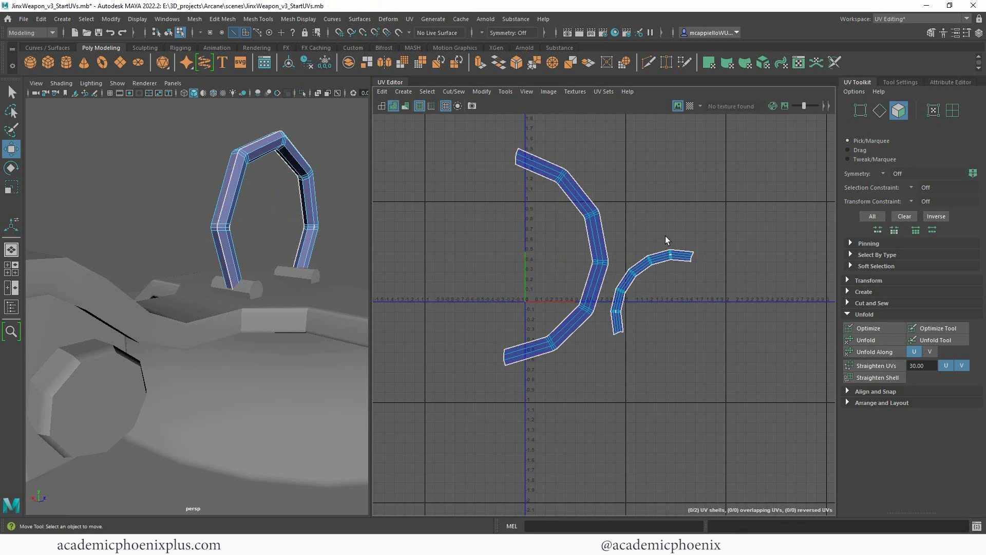
# Select the edge loops through the small splits at the smaller arch shell's bends and sew them.
pyautogui.scroll(5, 667, 236)
pyautogui.moveTo(715, 245); pyautogui.dragTo(682, 232, button='right')
pyautogui.moveTo(713, 271); pyautogui.dragTo(714, 273, button='right')
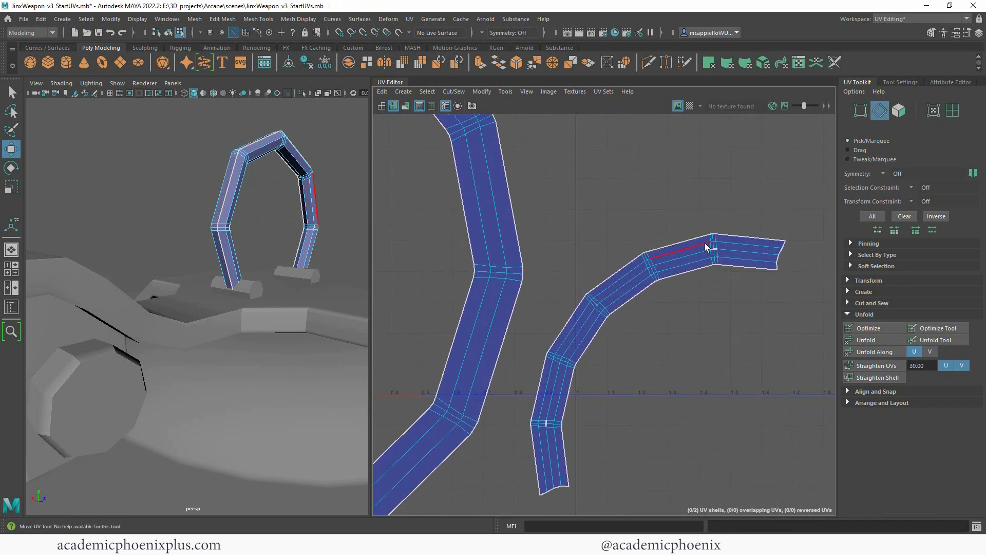
pyautogui.doubleClick(706, 247)
pyautogui.keyDown('shift'); pyautogui.doubleClick(551, 408); pyautogui.keyUp('shift')
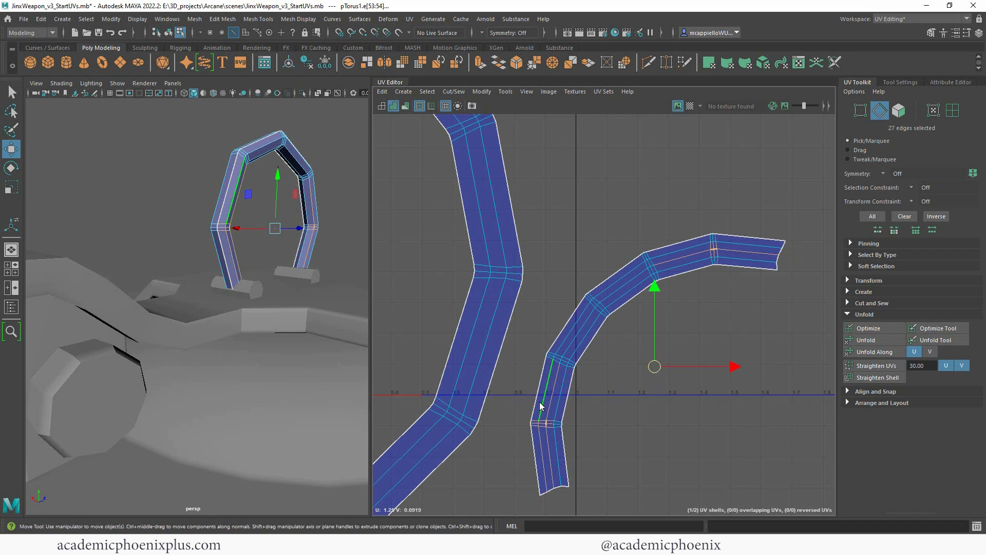
pyautogui.keyDown('shift'); pyautogui.moveTo(539, 402); pyautogui.dragTo(575, 416, button='right'); pyautogui.keyUp('shift')
pyautogui.keyDown('alt'); pyautogui.moveTo(713, 303); pyautogui.dragTo(400, 241, button='right'); pyautogui.keyUp('alt')
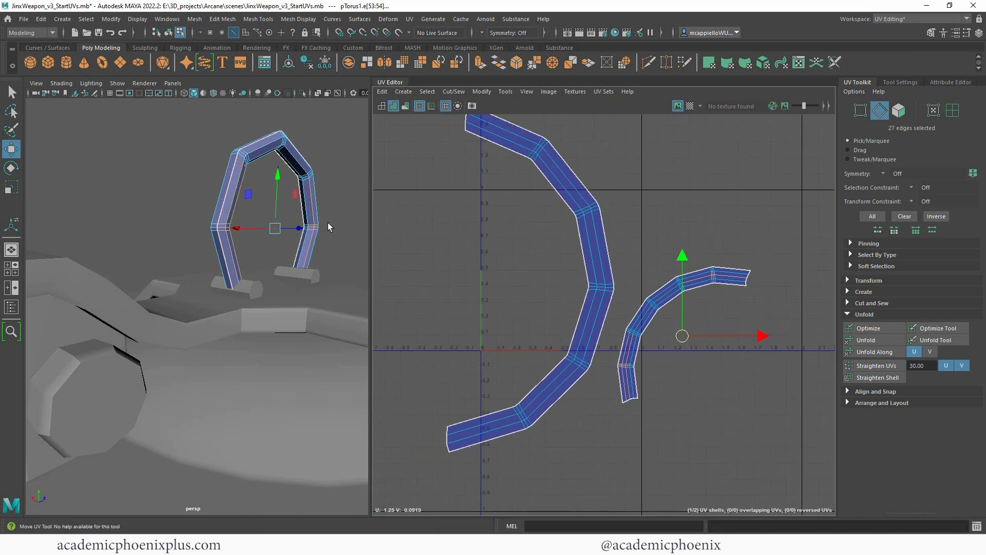
# Select the arch handle as a whole object and unfold both of its shells together.
pyautogui.moveTo(311, 219); pyautogui.dragTo(335, 207, button='right')
pyautogui.click(334, 206)
pyautogui.keyDown('alt'); pyautogui.moveTo(257, 263); pyautogui.dragTo(328, 208); pyautogui.keyUp('alt')
pyautogui.click(272, 273)
pyautogui.keyDown('alt'); pyautogui.moveTo(628, 252); pyautogui.dragTo(278, 184, button='right'); pyautogui.keyUp('alt')
pyautogui.keyDown('alt'); pyautogui.moveTo(349, 184); pyautogui.dragTo(411, 245, button='right'); pyautogui.keyUp('alt')
pyautogui.keyDown('alt'); pyautogui.moveTo(376, 243); pyautogui.dragTo(272, 283, button='middle'); pyautogui.keyUp('alt')
pyautogui.moveTo(551, 300); pyautogui.dragTo(522, 286, button='right')
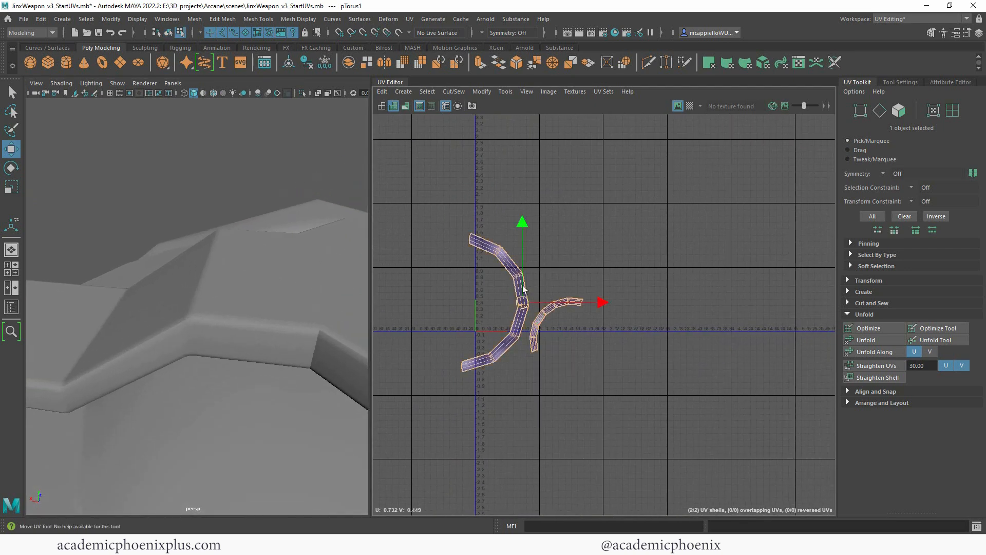
pyautogui.click(866, 340)
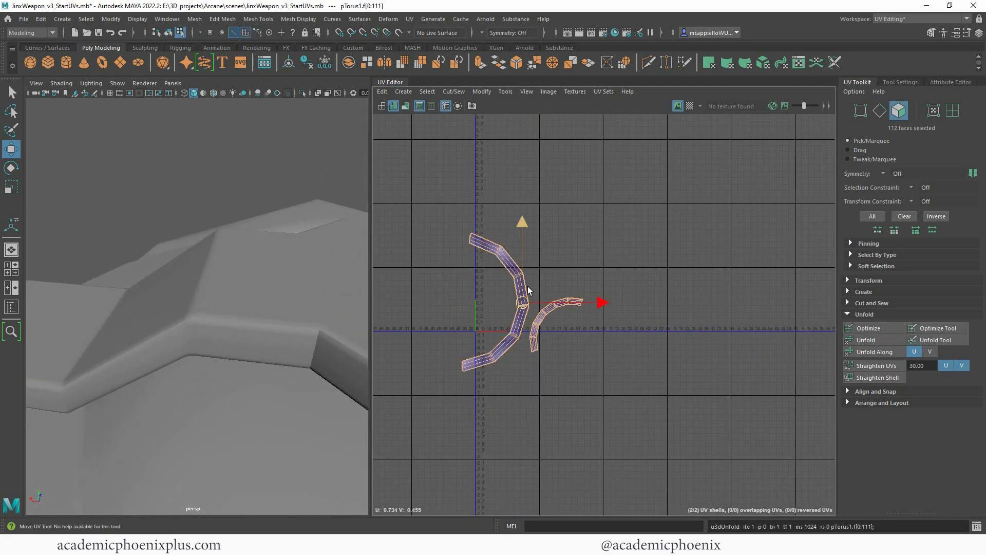
# Enlarge the smaller arch shell, rotate it to match the large arch's curve, and nest it alongside without overlap.
pyautogui.keyDown('alt'); pyautogui.moveTo(328, 277); pyautogui.dragTo(272, 276, button='right'); pyautogui.keyUp('alt')
pyautogui.keyDown('alt'); pyautogui.moveTo(273, 276); pyautogui.dragTo(167, 297, button='middle'); pyautogui.keyUp('alt')
pyautogui.keyDown('alt'); pyautogui.moveTo(167, 297); pyautogui.dragTo(340, 319); pyautogui.keyUp('alt')
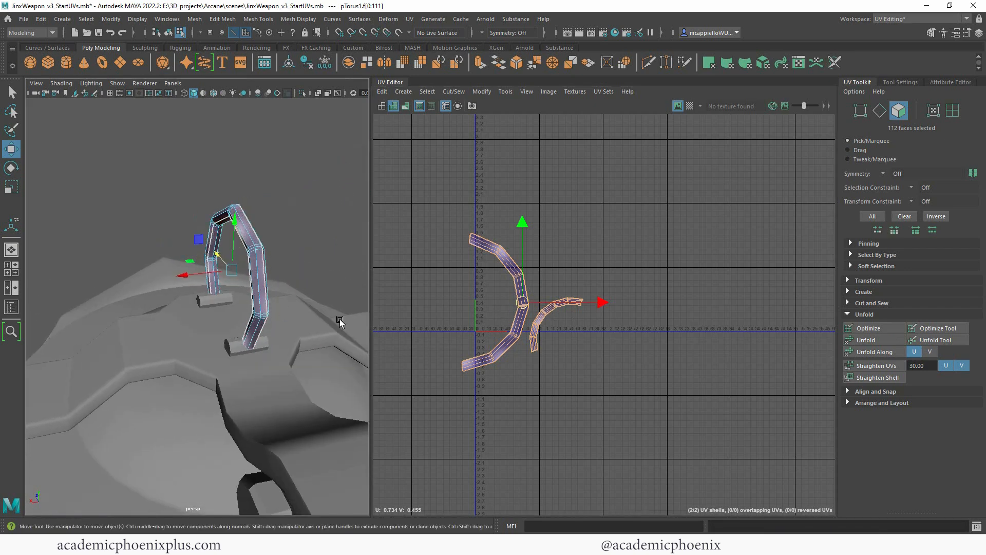
pyautogui.doubleClick(535, 343)
pyautogui.press('r')
pyautogui.moveTo(558, 326); pyautogui.dragTo(662, 356)
pyautogui.press('e')
pyautogui.moveTo(573, 250); pyautogui.dragTo(581, 368)
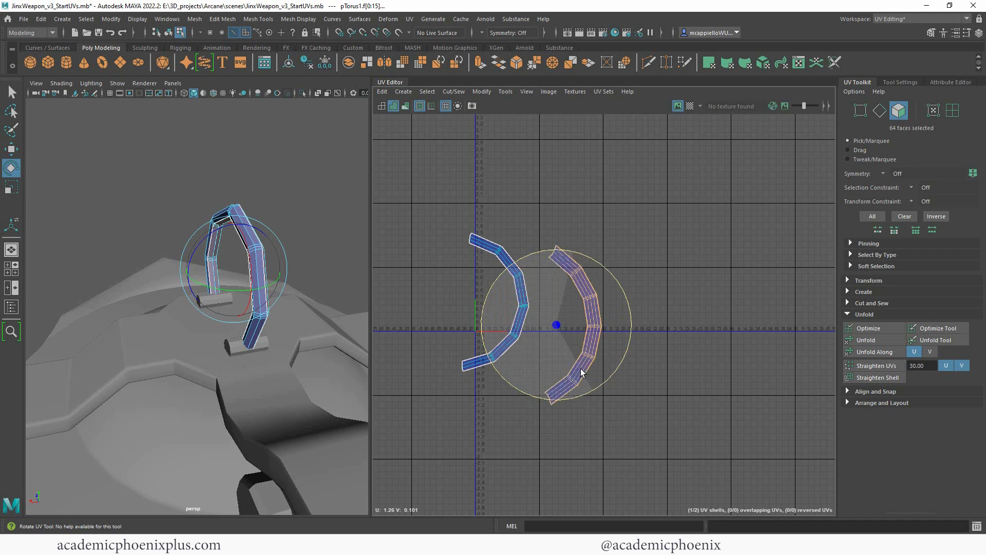
pyautogui.press('w')
pyautogui.moveTo(563, 327); pyautogui.dragTo(505, 306)
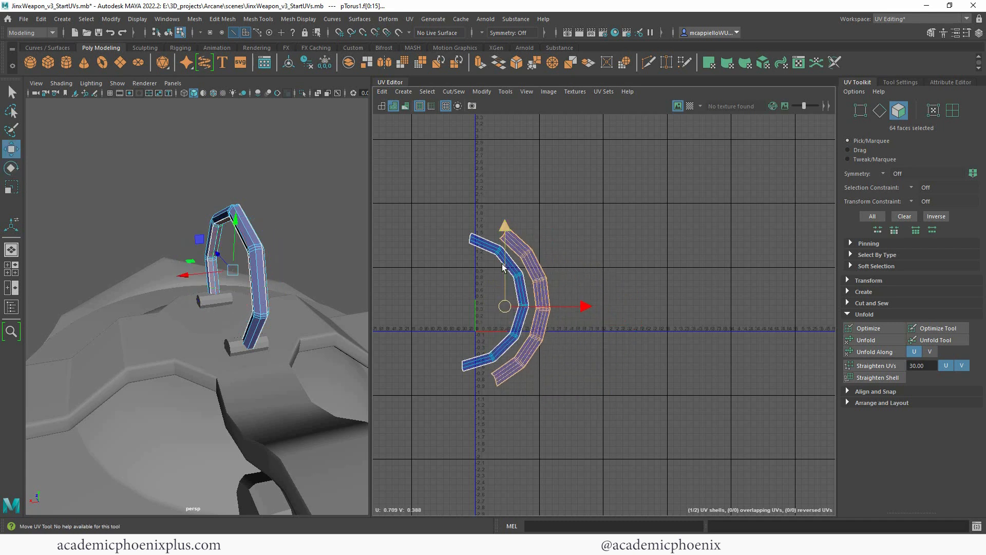
# Select both arch shells, scale them down together, and park them outside the UV tile, below the U axis.
pyautogui.moveTo(564, 329); pyautogui.dragTo(596, 404)
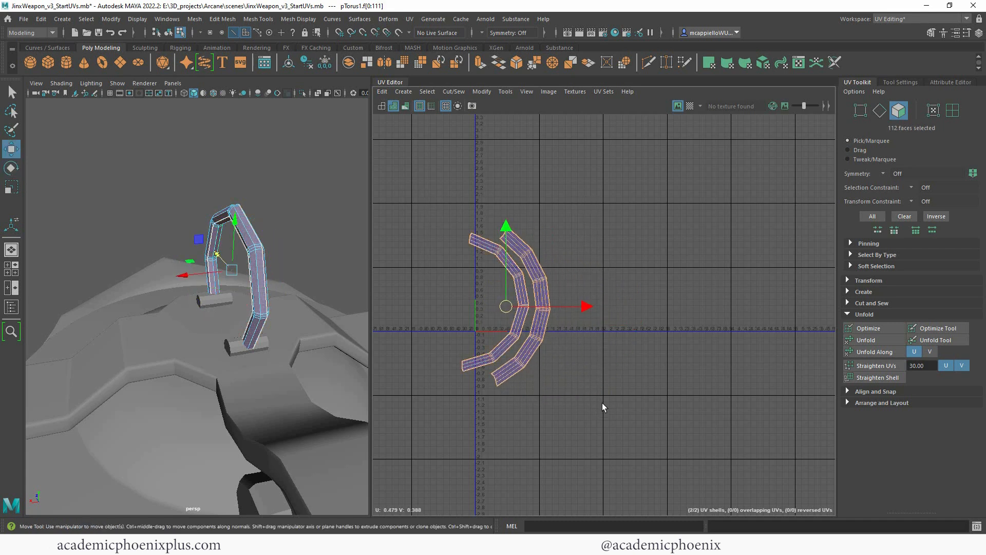
pyautogui.scroll(-10, 570, 272)
pyautogui.press('r')
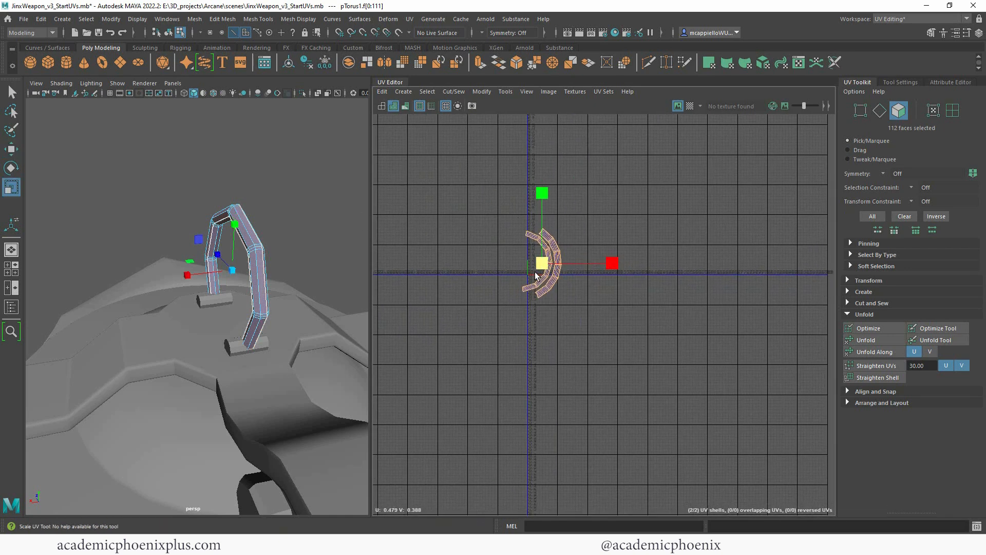
pyautogui.press('w')
pyautogui.moveTo(575, 318); pyautogui.dragTo(581, 321)
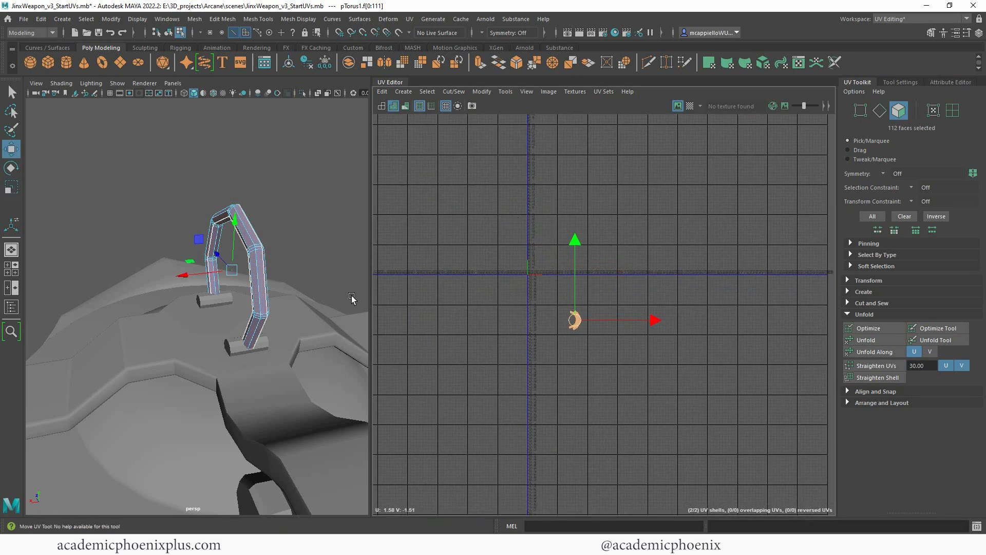
# Select the block behind the round knob near the weapon's lid and apply an automatic UV projection.
pyautogui.moveTo(251, 298); pyautogui.dragTo(283, 267, button='right')
pyautogui.keyDown('alt'); pyautogui.moveTo(284, 267); pyautogui.dragTo(329, 303); pyautogui.keyUp('alt')
pyautogui.click(334, 302)
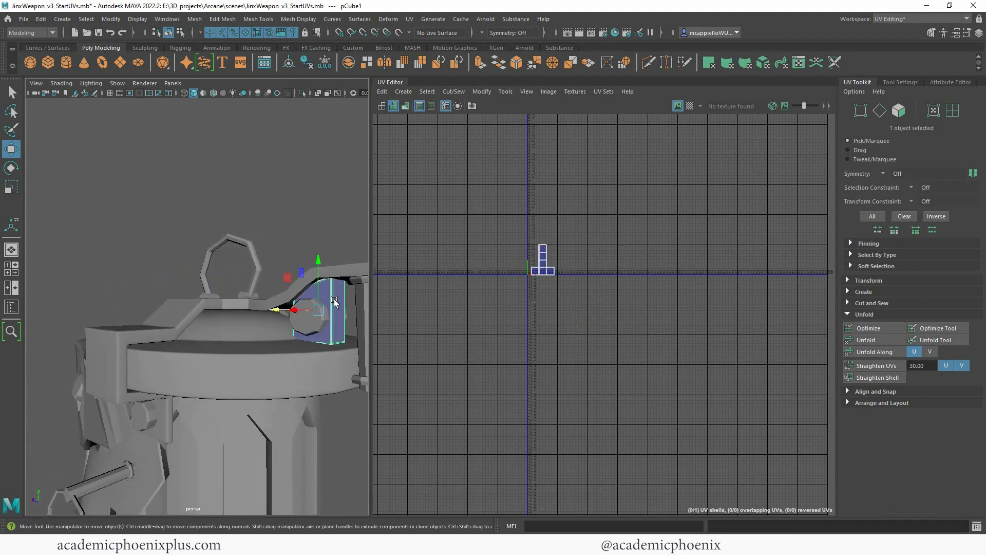
pyautogui.scroll(2, 625, 207)
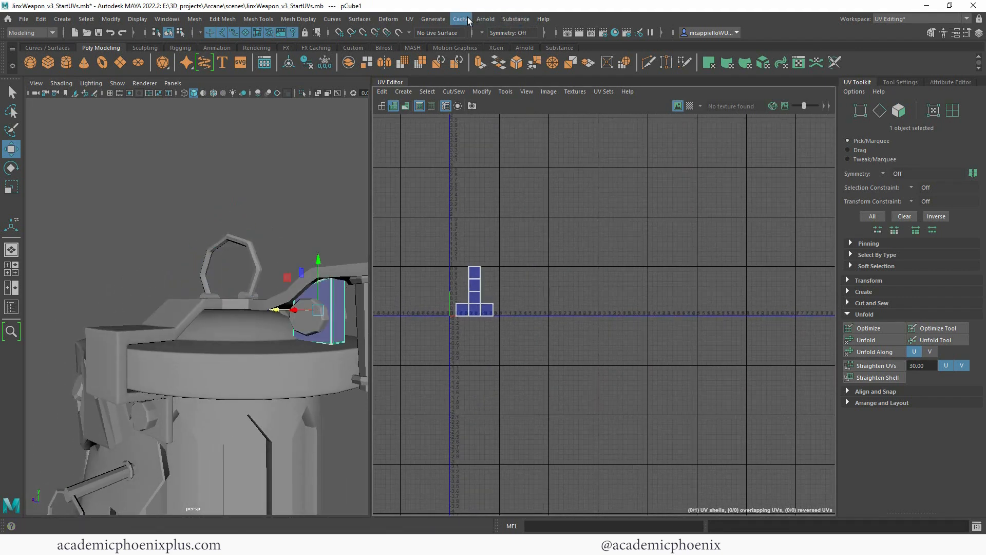
pyautogui.click(406, 19)
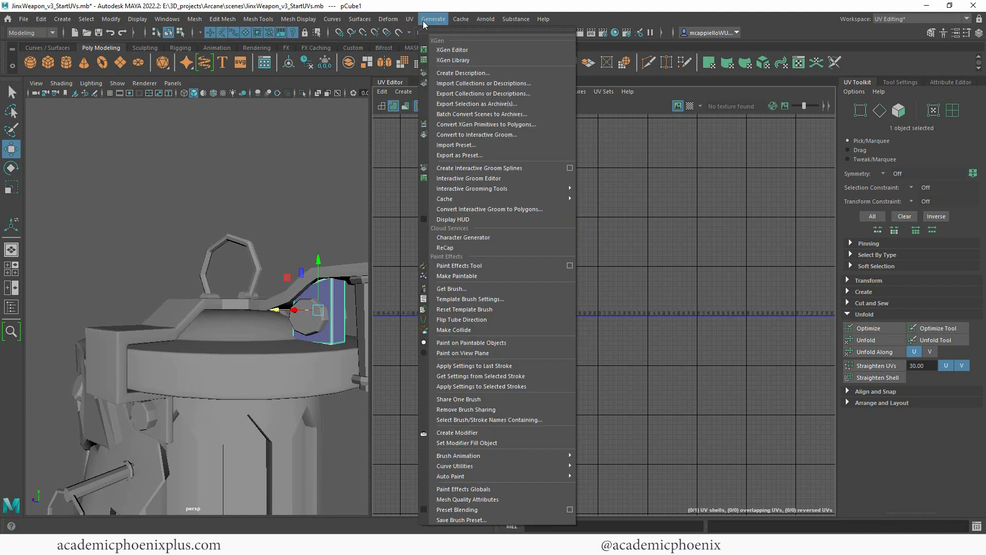
pyautogui.click(434, 81)
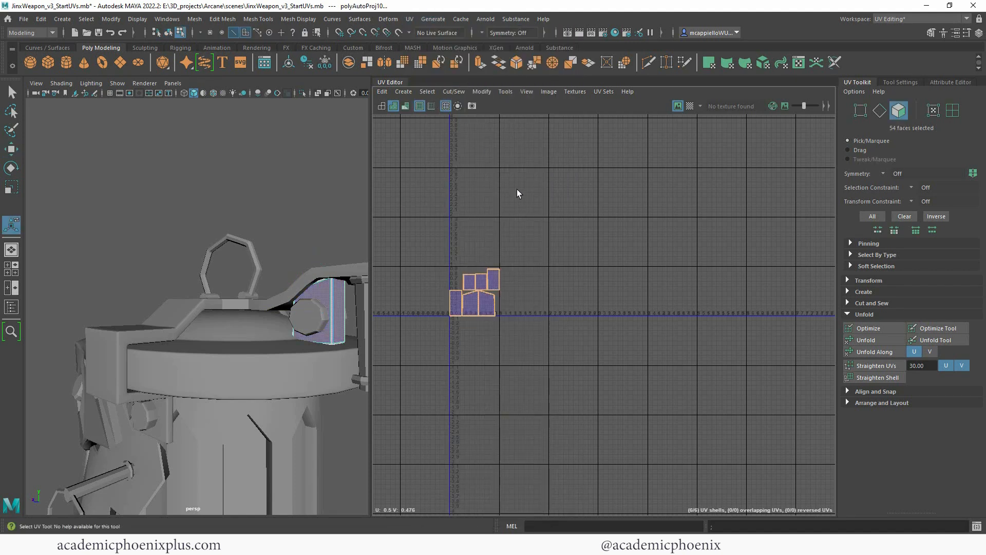
# Stitch the block's four side panels edge to edge into one continuous strip.
pyautogui.keyDown('alt'); pyautogui.moveTo(519, 193); pyautogui.dragTo(584, 253, button='middle'); pyautogui.keyUp('alt')
pyautogui.keyDown('alt'); pyautogui.moveTo(585, 254); pyautogui.dragTo(847, 311, button='right'); pyautogui.keyUp('alt')
pyautogui.keyDown('alt'); pyautogui.moveTo(584, 299); pyautogui.dragTo(601, 303, button='middle'); pyautogui.keyUp('alt')
pyautogui.keyDown('alt'); pyautogui.moveTo(601, 303); pyautogui.dragTo(700, 345, button='right'); pyautogui.keyUp('alt')
pyautogui.keyDown('alt'); pyautogui.moveTo(686, 352); pyautogui.dragTo(600, 242, button='middle'); pyautogui.keyUp('alt')
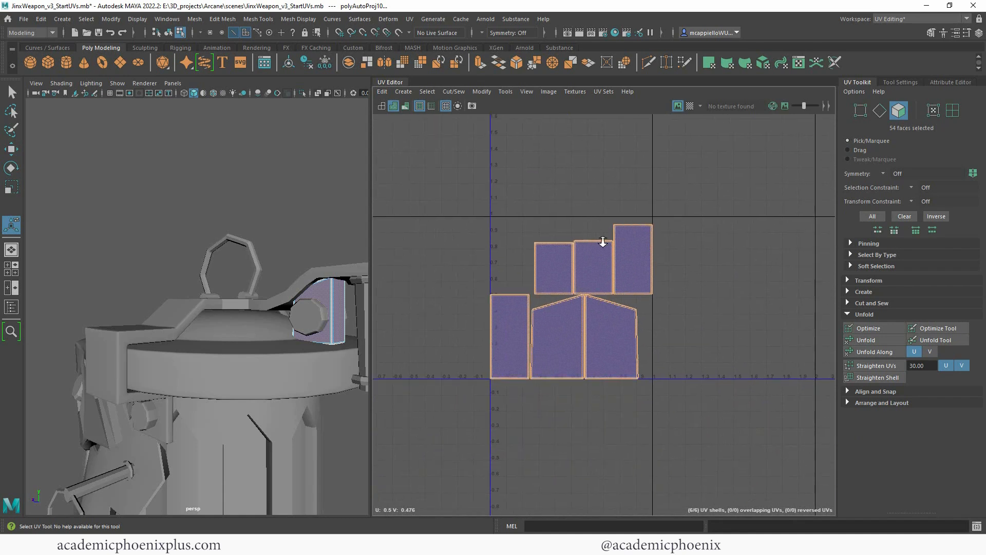
pyautogui.keyDown('alt'); pyautogui.moveTo(601, 242); pyautogui.dragTo(793, 280, button='right'); pyautogui.keyUp('alt')
pyautogui.keyDown('alt'); pyautogui.moveTo(674, 261); pyautogui.dragTo(663, 234, button='middle'); pyautogui.keyUp('alt')
pyautogui.moveTo(625, 316); pyautogui.dragTo(627, 292, button='right')
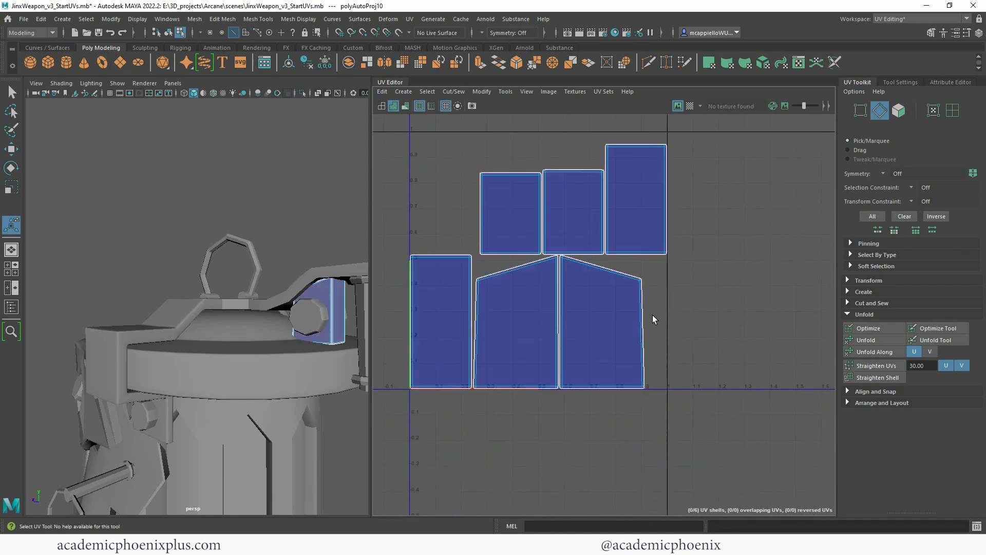
pyautogui.click(643, 324)
pyautogui.keyDown('shift'); pyautogui.moveTo(642, 326); pyautogui.dragTo(646, 355, button='right'); pyautogui.keyUp('shift')
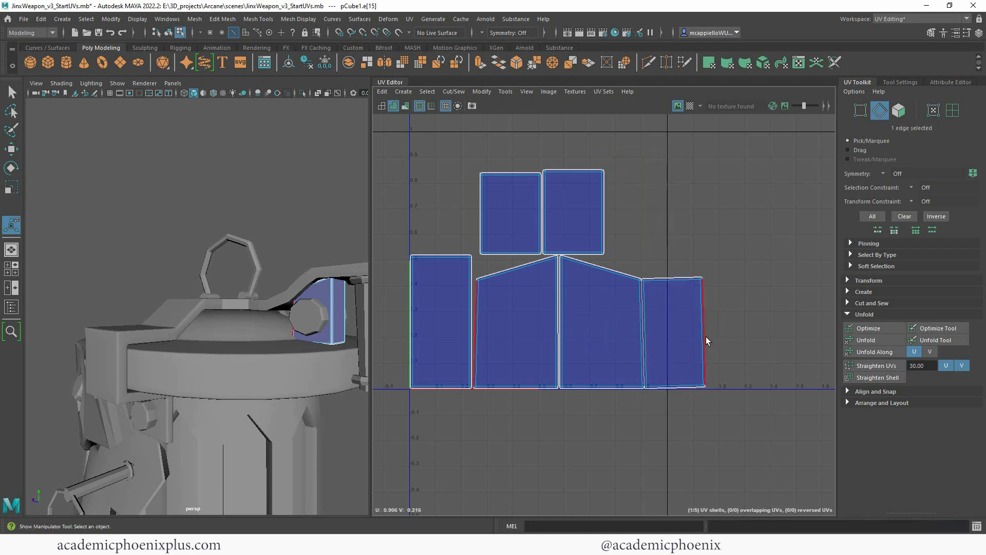
pyautogui.click(706, 336)
pyautogui.press('g')
pyautogui.click(791, 324)
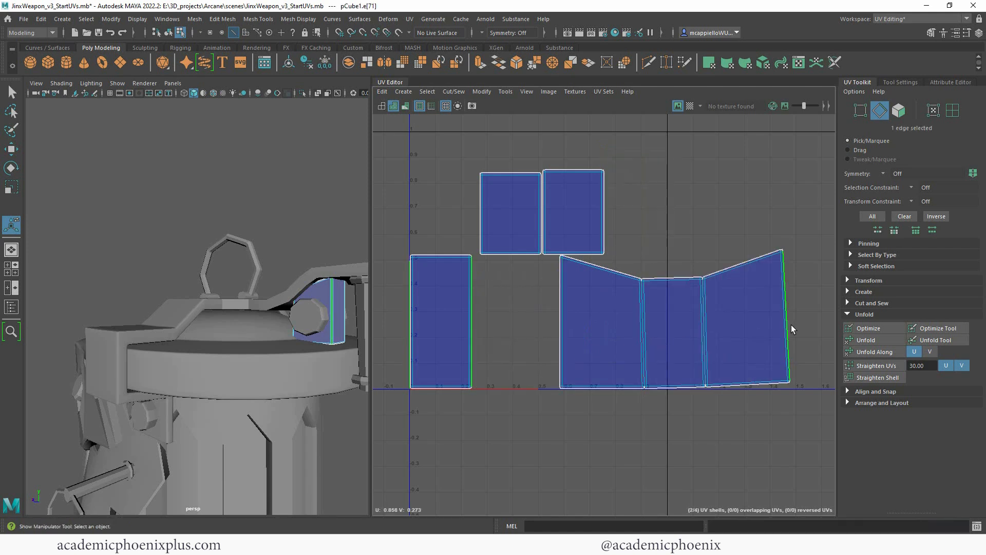
pyautogui.press('g')
# Cut the large side panel off one end of the block's strip and stitch it to the opposite end.
pyautogui.keyDown('alt'); pyautogui.moveTo(282, 341); pyautogui.dragTo(187, 350); pyautogui.keyUp('alt')
pyautogui.keyDown('alt'); pyautogui.moveTo(187, 349); pyautogui.dragTo(300, 324, button='right'); pyautogui.keyUp('alt')
pyautogui.keyDown('alt'); pyautogui.moveTo(652, 294); pyautogui.dragTo(758, 317, button='right'); pyautogui.keyUp('alt')
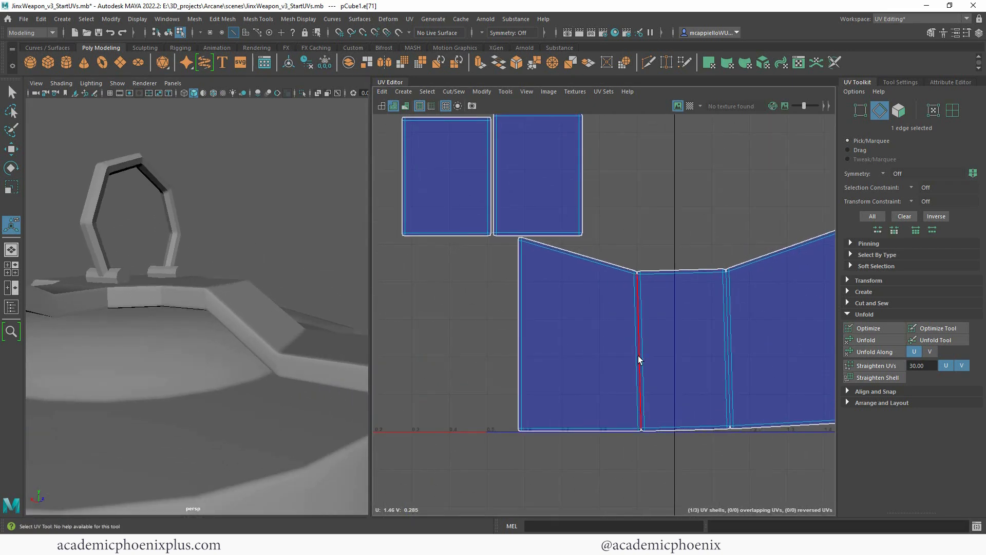
pyautogui.click(639, 358)
pyautogui.keyDown('shift'); pyautogui.moveTo(640, 363); pyautogui.dragTo(605, 377, button='right'); pyautogui.keyUp('shift')
pyautogui.press('w')
pyautogui.keyDown('alt'); pyautogui.moveTo(652, 332); pyautogui.dragTo(457, 324, button='right'); pyautogui.keyUp('alt')
pyautogui.keyDown('alt'); pyautogui.moveTo(457, 323); pyautogui.dragTo(354, 318, button='middle'); pyautogui.keyUp('alt')
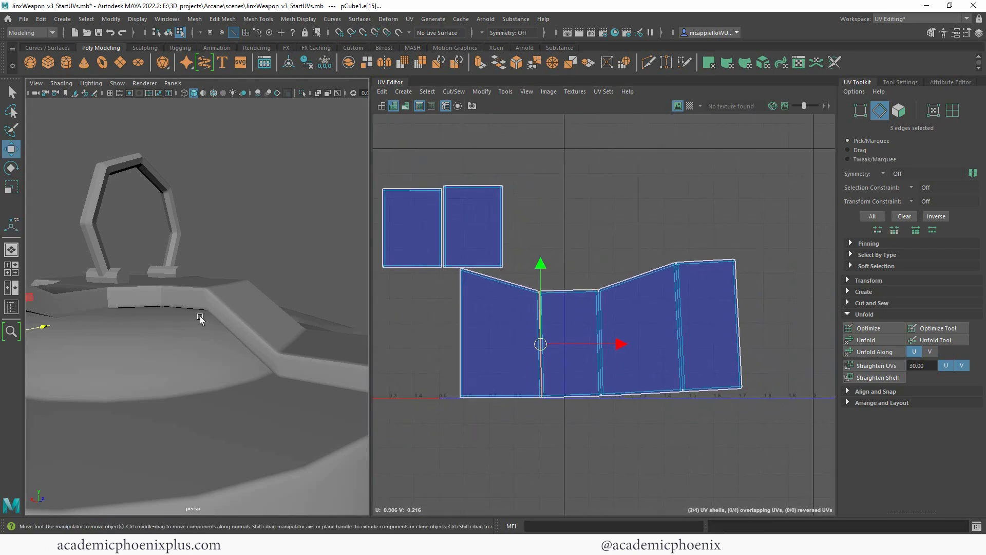
pyautogui.keyDown('alt'); pyautogui.moveTo(200, 317); pyautogui.dragTo(199, 296); pyautogui.keyUp('alt')
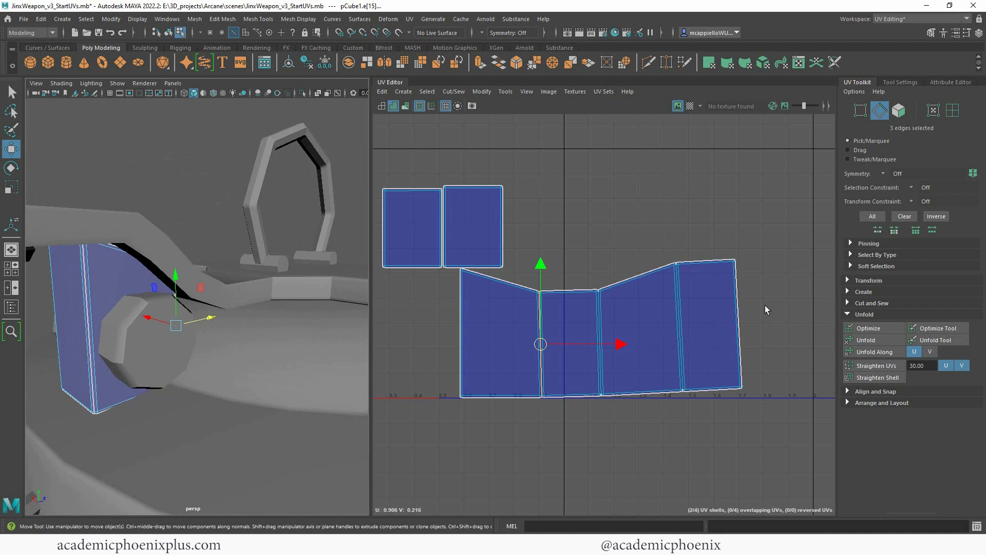
pyautogui.click(739, 298)
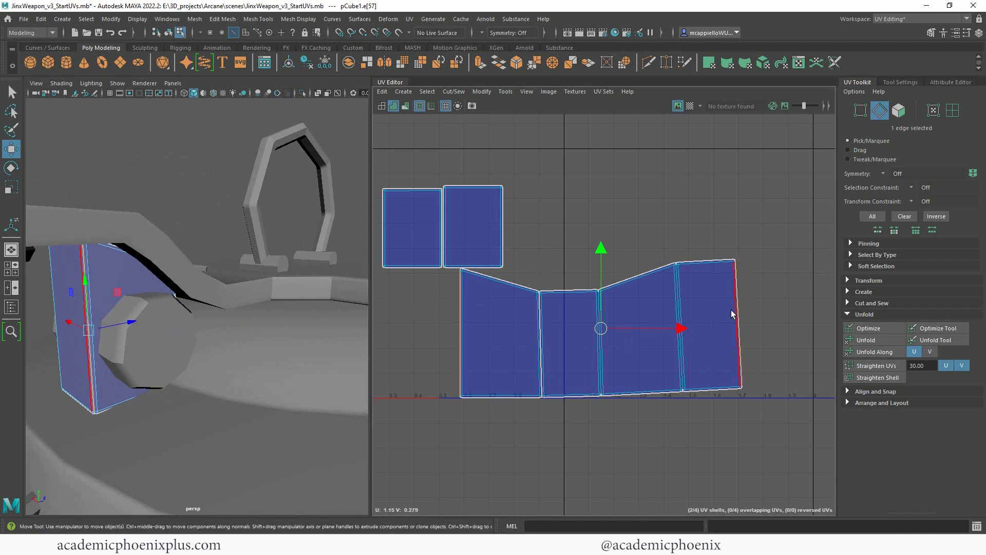
pyautogui.keyDown('shift'); pyautogui.moveTo(732, 310); pyautogui.dragTo(852, 279, button='right'); pyautogui.keyUp('shift')
# Select the small split edges at both ends of the seams between the block's side panels and sew them.
pyautogui.rightClick(469, 276)
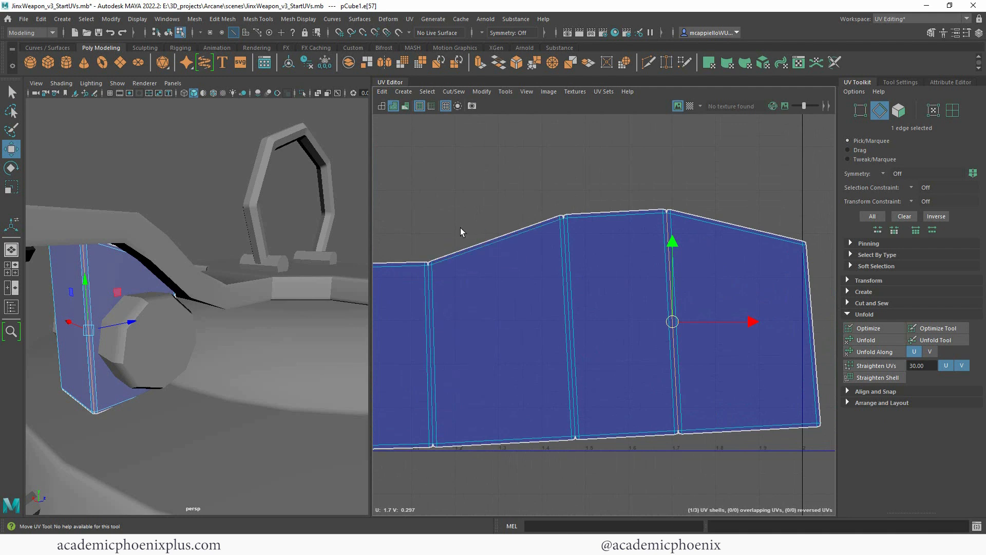
pyautogui.moveTo(422, 265); pyautogui.dragTo(424, 264)
pyautogui.moveTo(669, 224); pyautogui.dragTo(558, 218)
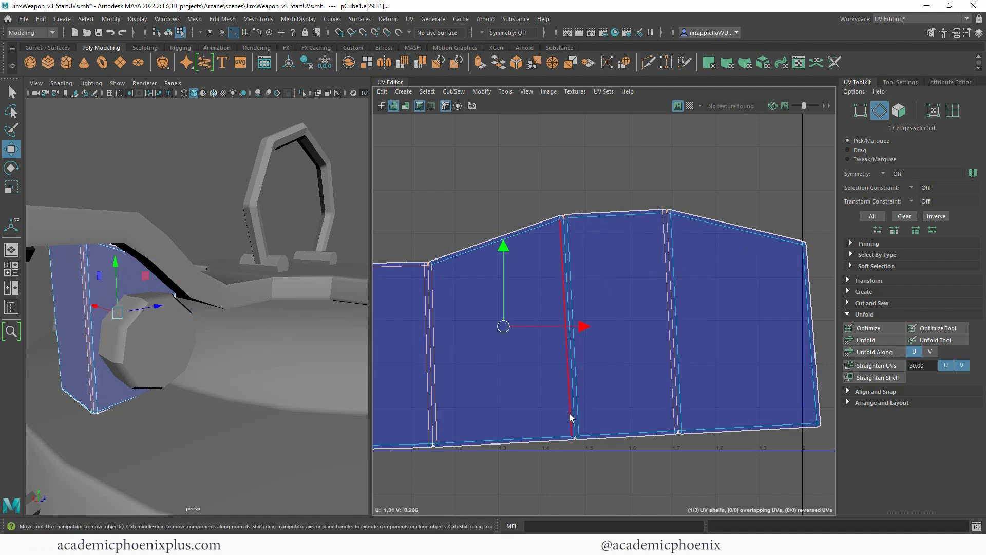
pyautogui.keyDown('shift'); pyautogui.moveTo(551, 406); pyautogui.dragTo(593, 437); pyautogui.keyUp('shift')
pyautogui.keyDown('shift'); pyautogui.moveTo(668, 419); pyautogui.dragTo(691, 434); pyautogui.keyUp('shift')
pyautogui.keyDown('shift'); pyautogui.moveTo(423, 431); pyautogui.dragTo(447, 447); pyautogui.keyUp('shift')
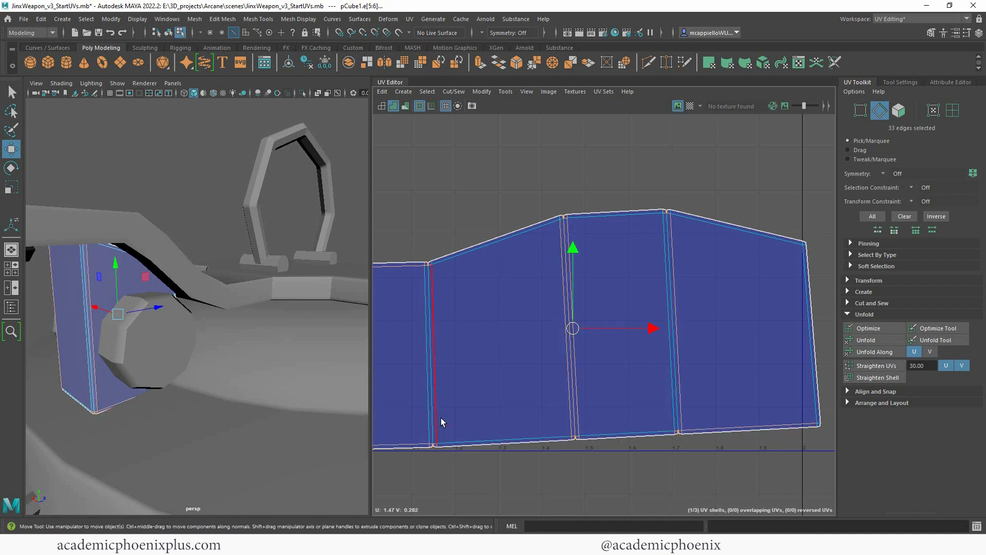
pyautogui.keyDown('shift'); pyautogui.rightClick(472, 394); pyautogui.keyUp('shift')
pyautogui.keyDown('shift'); pyautogui.moveTo(476, 396); pyautogui.dragTo(500, 407, button='right'); pyautogui.keyUp('shift')
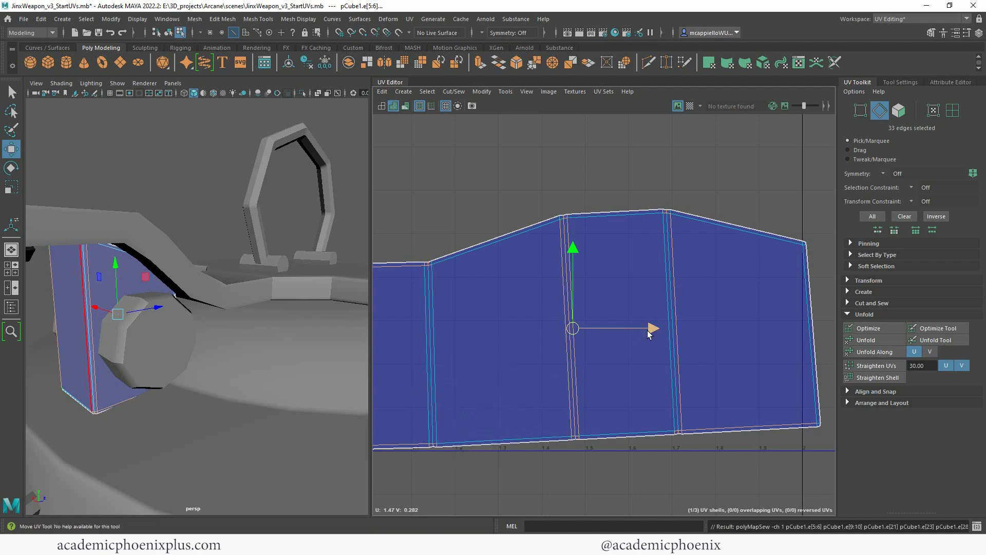
# Stitch the block's two cap panels to the upper and lower edges of the narrow middle side panel.
pyautogui.keyDown('alt'); pyautogui.moveTo(617, 321); pyautogui.dragTo(558, 306, button='right'); pyautogui.keyUp('alt')
pyautogui.keyDown('alt'); pyautogui.moveTo(547, 302); pyautogui.dragTo(631, 280, button='middle'); pyautogui.keyUp('alt')
pyautogui.keyDown('alt'); pyautogui.moveTo(602, 261); pyautogui.dragTo(534, 226, button='right'); pyautogui.keyUp('alt')
pyautogui.keyDown('alt'); pyautogui.moveTo(140, 327); pyautogui.dragTo(155, 304); pyautogui.keyUp('alt')
pyautogui.moveTo(687, 223); pyautogui.dragTo(688, 190, button='right')
pyautogui.click(678, 222)
pyautogui.keyDown('shift'); pyautogui.rightClick(681, 225); pyautogui.keyUp('shift')
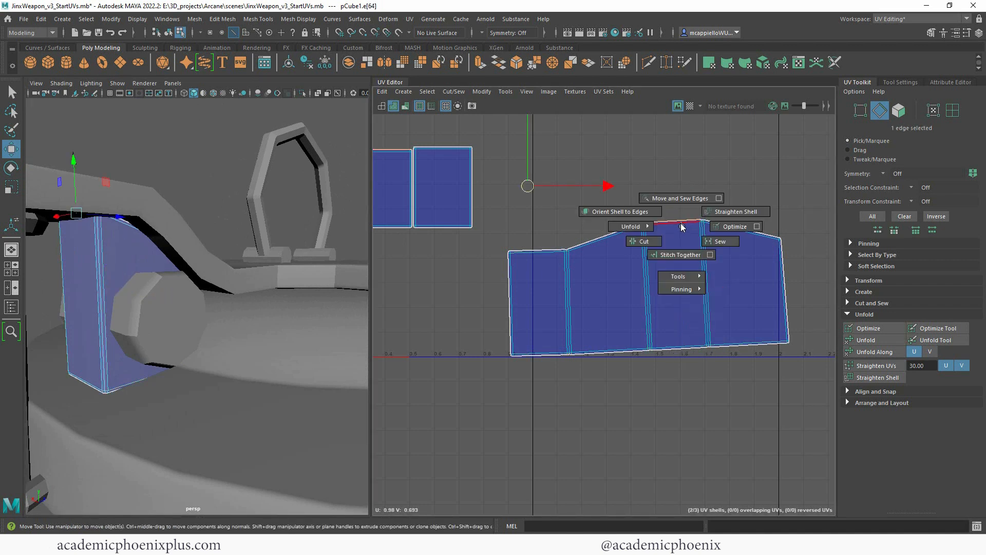
pyautogui.click(688, 254)
pyautogui.click(691, 351)
pyautogui.press('g')
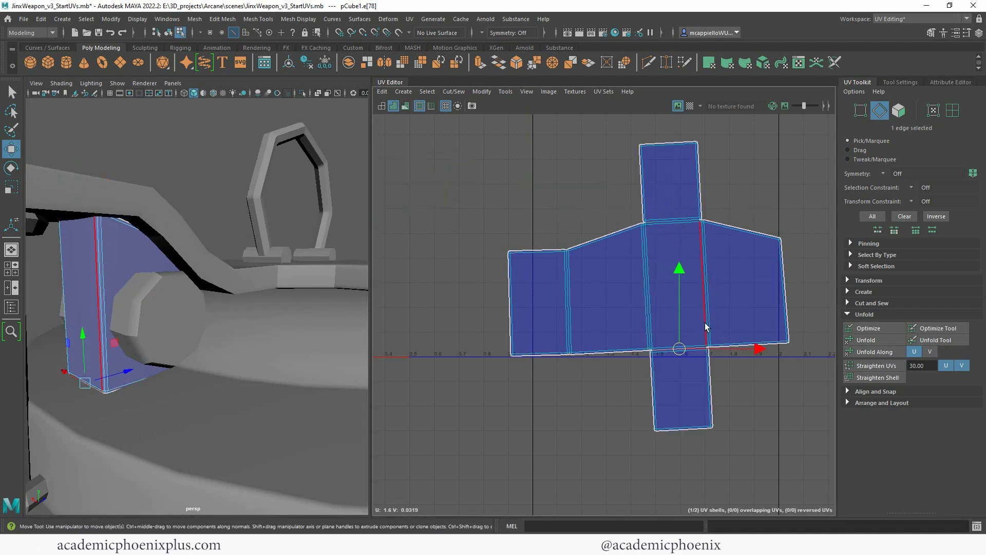
# Unfold the block's complete UV shell and rotate it until its panels stand upright.
pyautogui.moveTo(699, 278); pyautogui.dragTo(697, 305, button='right')
pyautogui.doubleClick(696, 302)
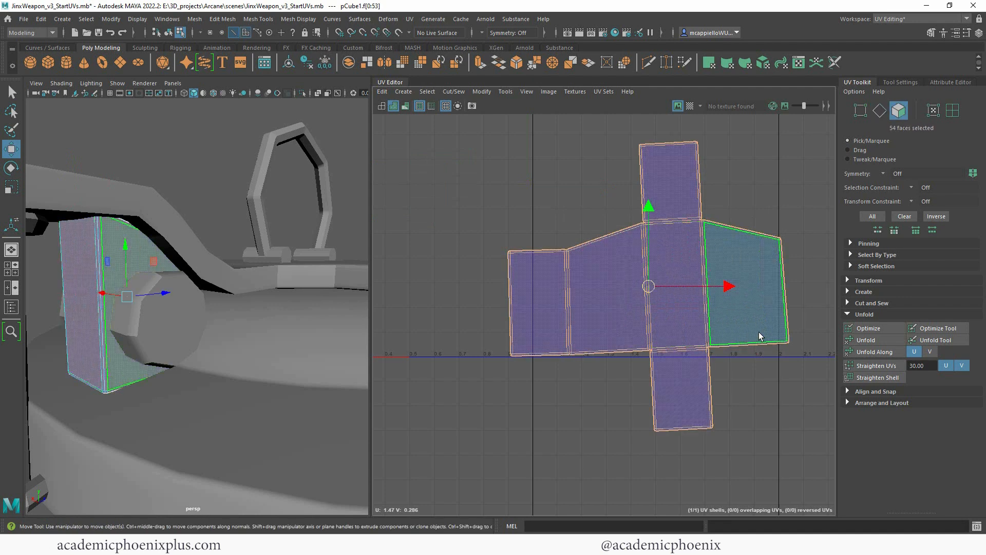
pyautogui.click(866, 340)
pyautogui.click(879, 365)
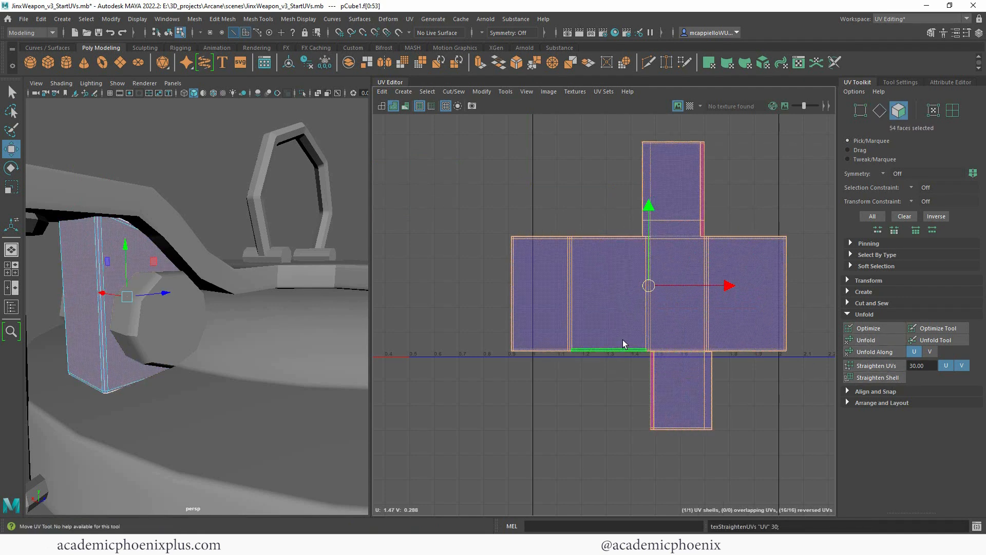
pyautogui.press('e')
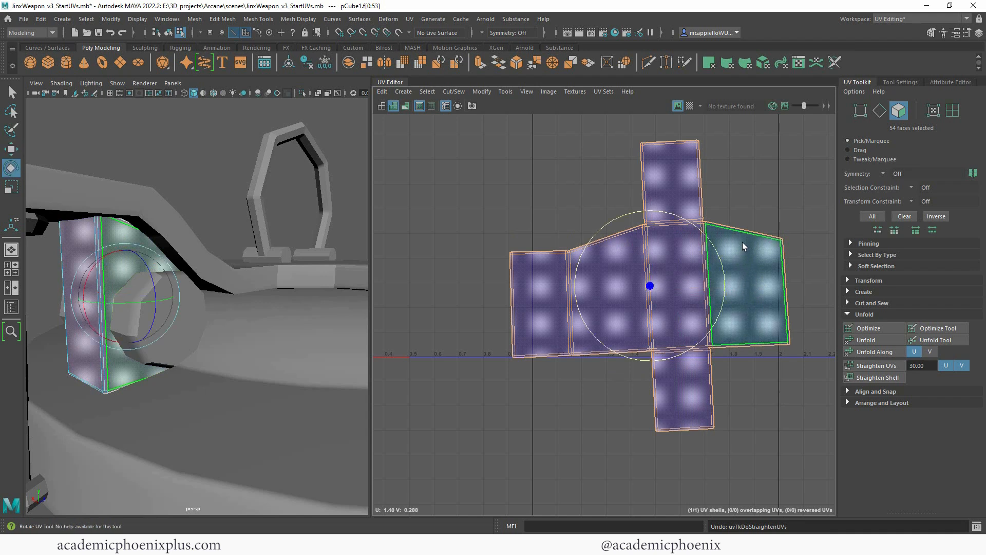
pyautogui.moveTo(741, 242); pyautogui.dragTo(718, 258)
# Move the block's unfolded UV shell down and outward, away from the 0–1 tile.
pyautogui.moveTo(122, 262); pyautogui.dragTo(150, 249, button='right')
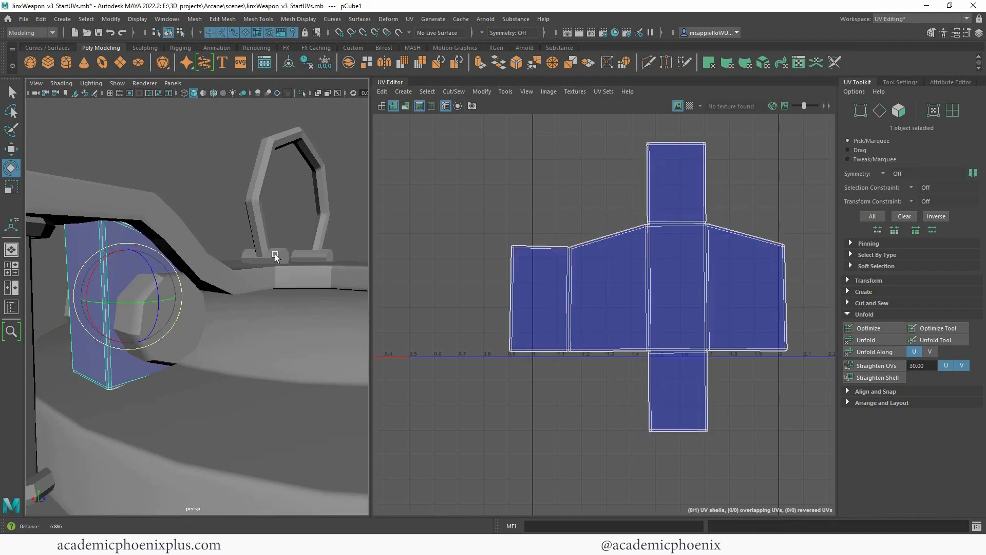
pyautogui.scroll(-6, 275, 253)
pyautogui.keyDown('alt'); pyautogui.moveTo(236, 322); pyautogui.dragTo(391, 311); pyautogui.keyUp('alt')
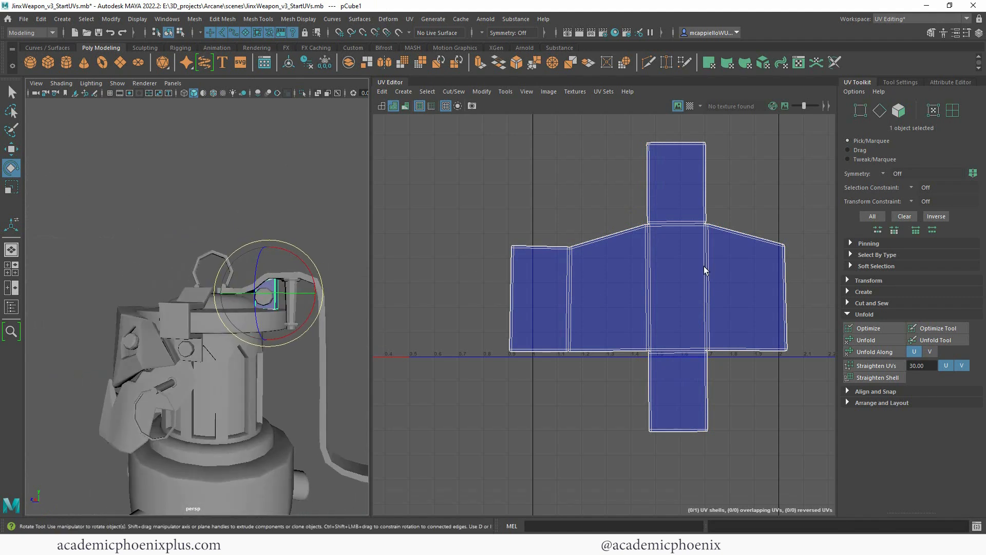
pyautogui.scroll(-4, 703, 266)
pyautogui.moveTo(642, 263); pyautogui.dragTo(644, 288, button='right')
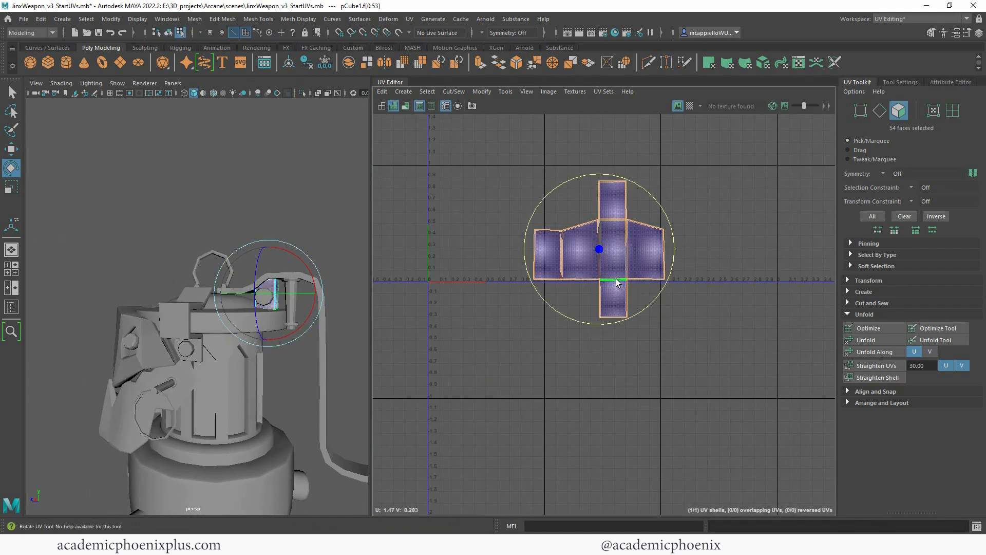
pyautogui.press('w')
pyautogui.moveTo(622, 269); pyautogui.dragTo(719, 422, button='middle')
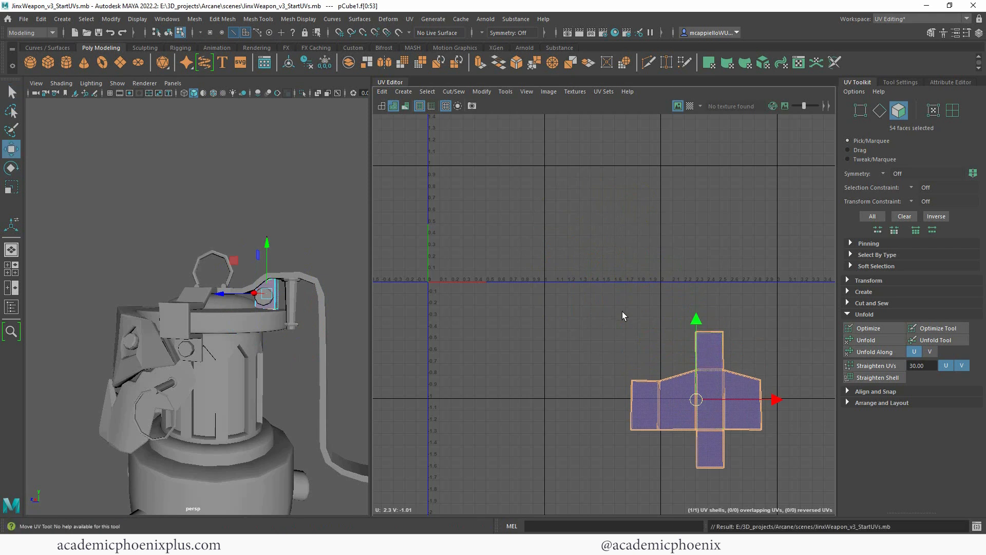
# Apply a planar UV projection to the ring at the upper end of the pin beside the block.
pyautogui.scroll(5, 216, 319)
pyautogui.keyDown('alt'); pyautogui.moveTo(216, 318); pyautogui.dragTo(307, 265); pyautogui.keyUp('alt')
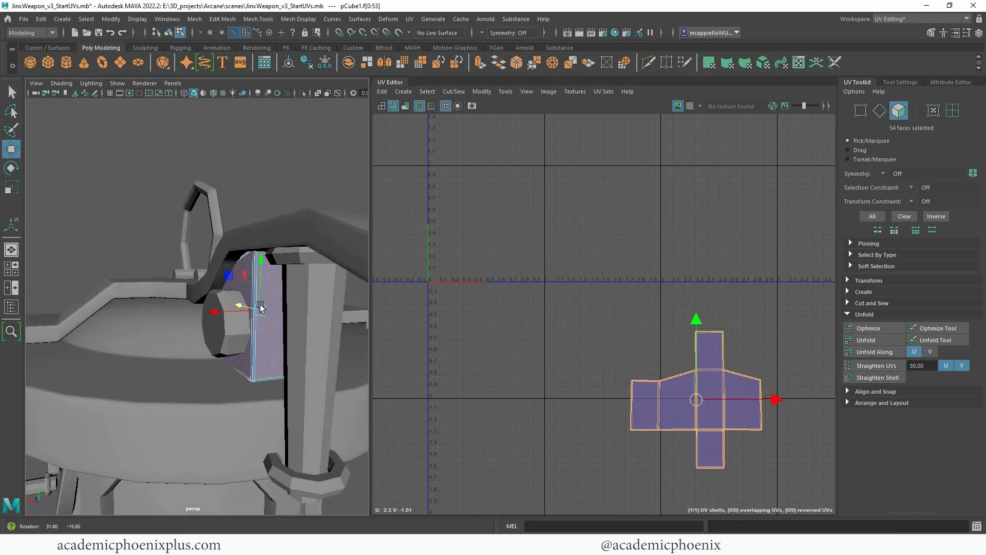
pyautogui.click(308, 263)
pyautogui.rightClick(310, 261)
pyautogui.moveTo(310, 260); pyautogui.dragTo(360, 245, button='right')
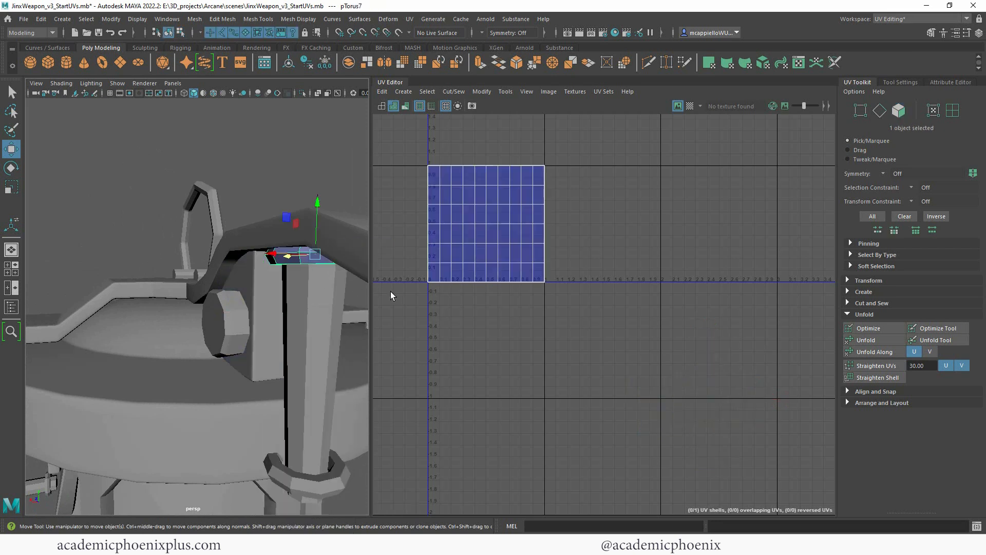
pyautogui.keyDown('alt'); pyautogui.moveTo(313, 314); pyautogui.dragTo(269, 293, button='right'); pyautogui.keyUp('alt')
pyautogui.keyDown('alt'); pyautogui.moveTo(418, 244); pyautogui.dragTo(450, 241, button='middle'); pyautogui.keyUp('alt')
pyautogui.keyDown('alt'); pyautogui.moveTo(215, 299); pyautogui.dragTo(262, 415); pyautogui.keyUp('alt')
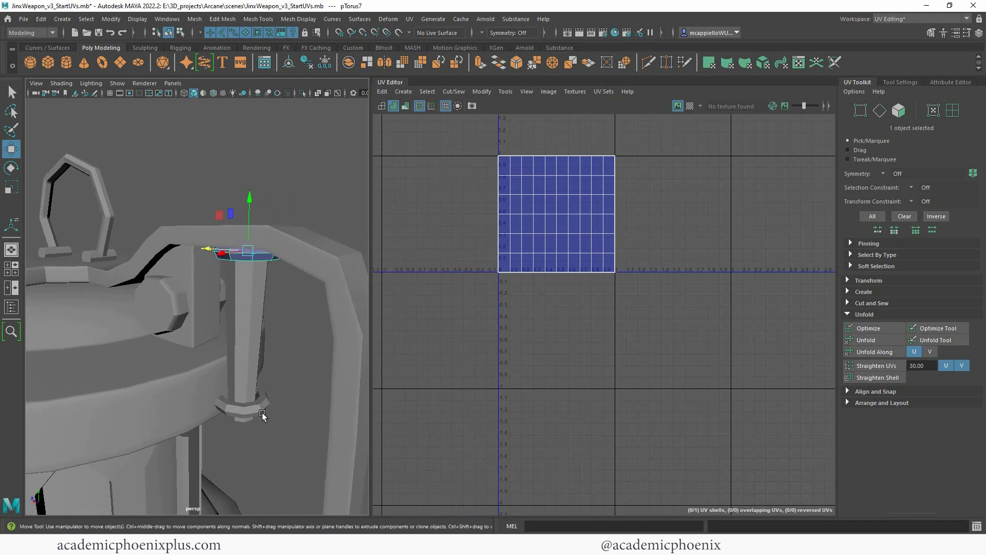
pyautogui.click(408, 20)
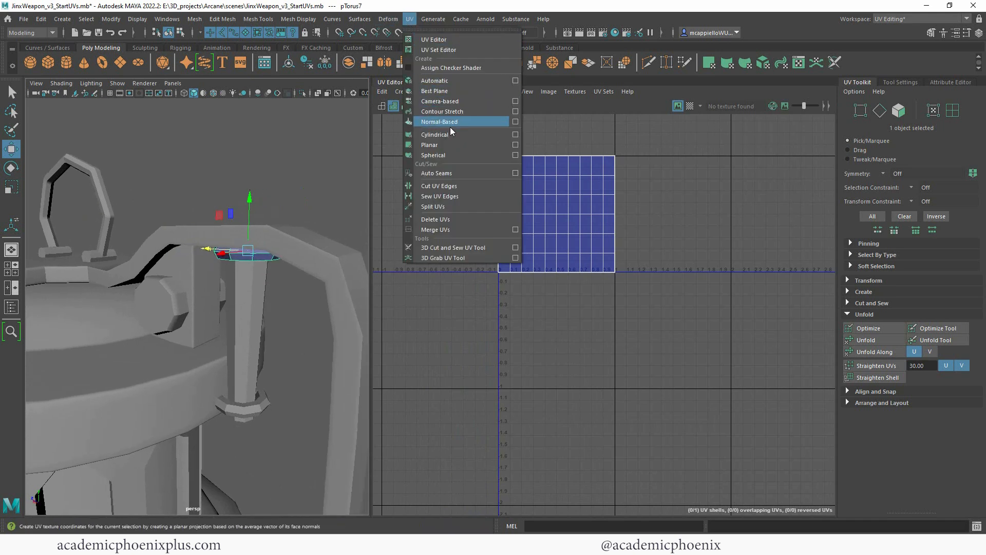
pyautogui.click(453, 144)
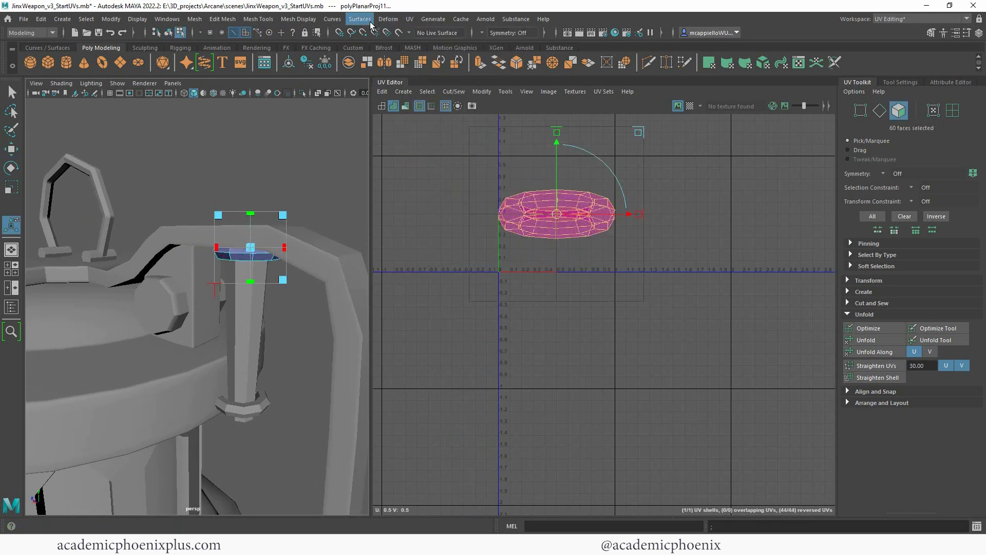
# Reproject the ring's UVs with planar mapping from the Y axis, fitted to the bounding box.
pyautogui.click(409, 19)
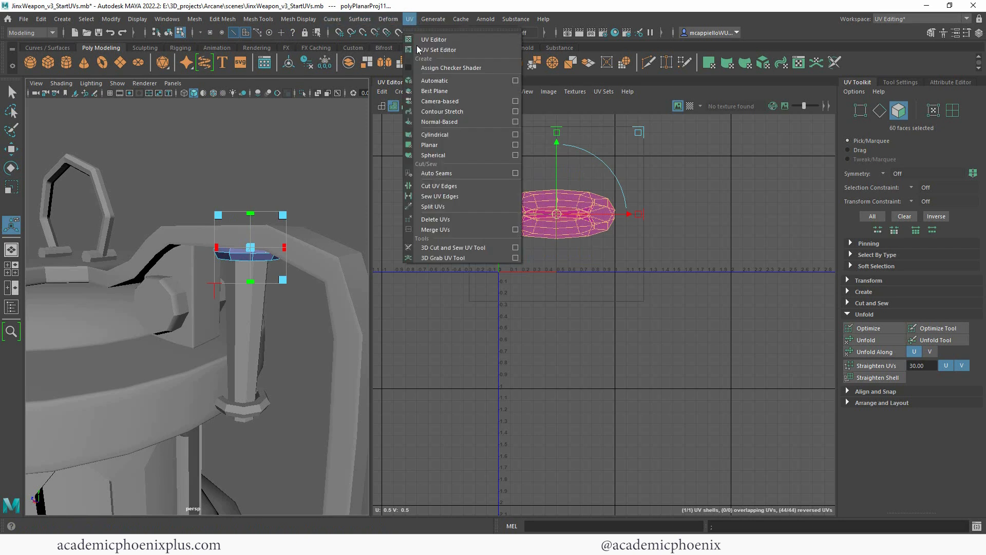
pyautogui.click(515, 145)
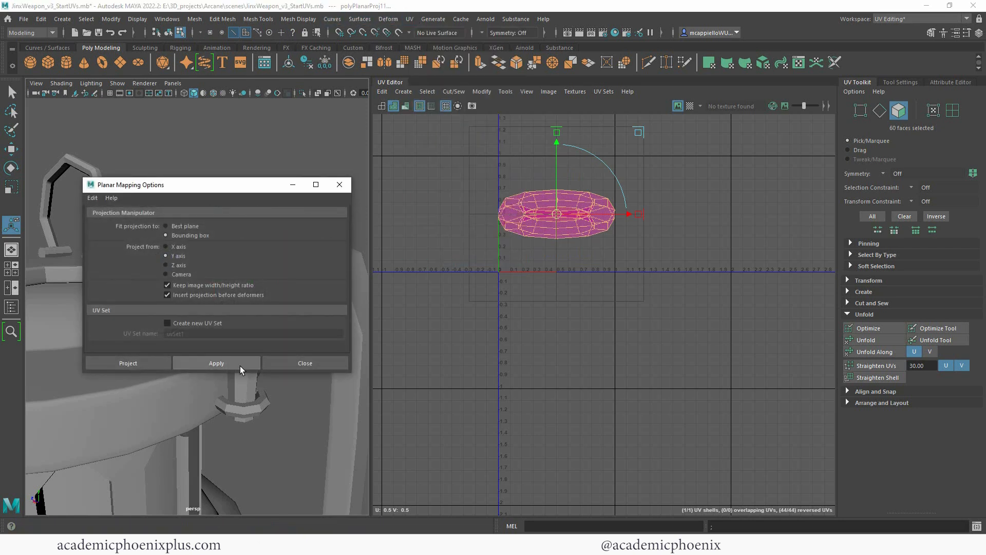
pyautogui.click(240, 366)
pyautogui.click(339, 185)
# Select the ring's outer and inner edge loops and cut the UVs along them.
pyautogui.rightClick(575, 173)
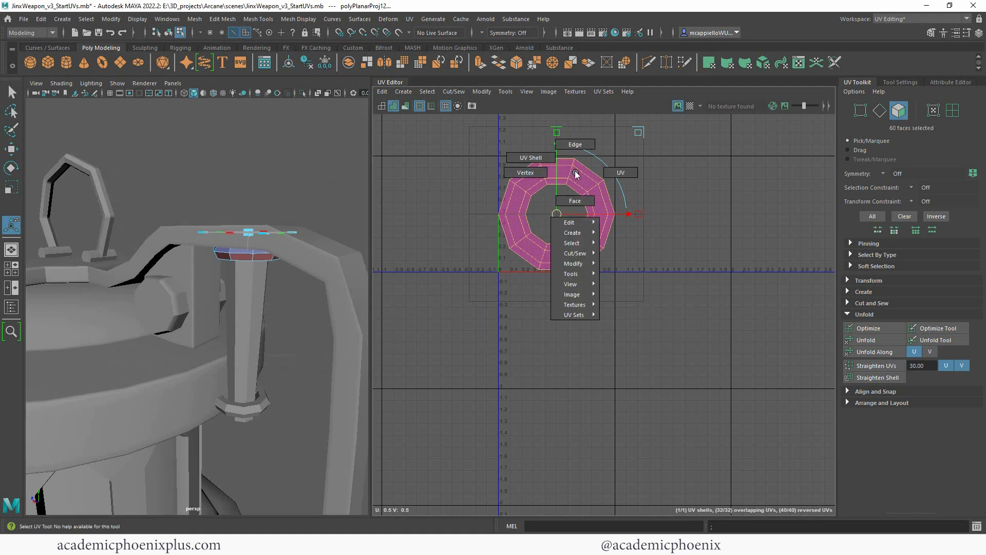
pyautogui.moveTo(575, 173); pyautogui.dragTo(574, 146, button='right')
pyautogui.doubleClick(561, 158)
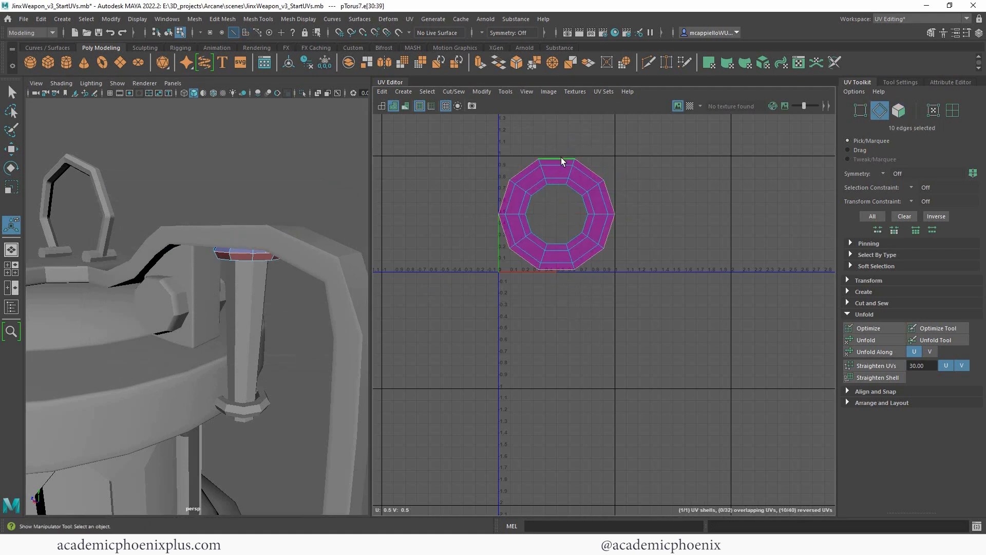
pyautogui.keyDown('shift'); pyautogui.doubleClick(596, 186); pyautogui.keyUp('shift')
pyautogui.rightClick(598, 186)
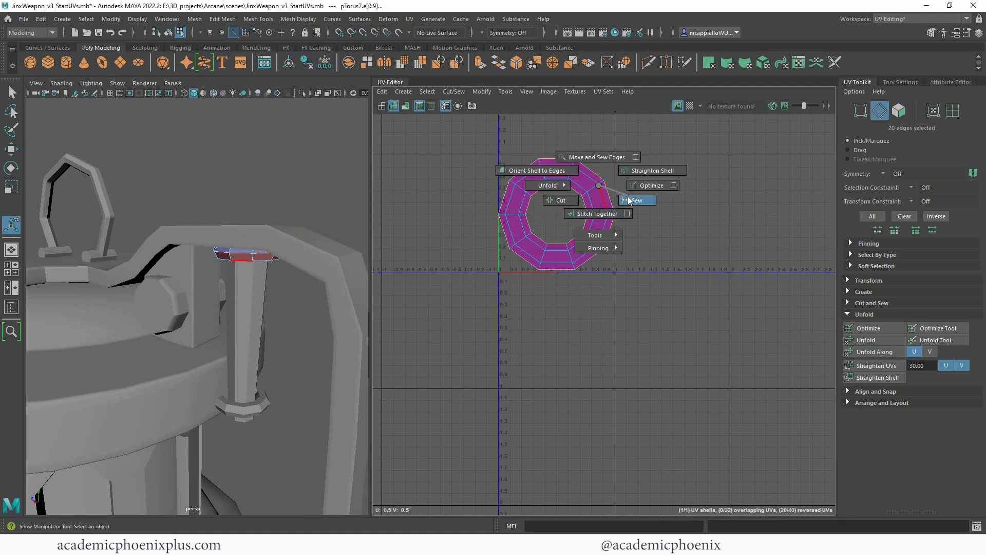
pyautogui.moveTo(629, 200); pyautogui.dragTo(588, 212, button='right')
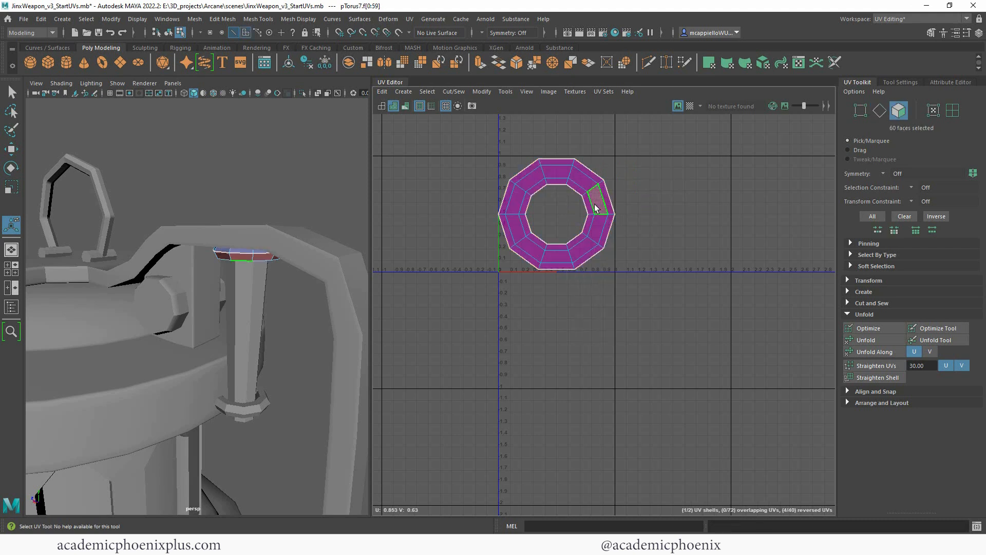
# Move one half of the ring's UVs beside the other half and flip the reversed shell.
pyautogui.doubleClick(594, 207)
pyautogui.press('w')
pyautogui.press('x')
pyautogui.moveTo(561, 214); pyautogui.dragTo(690, 212)
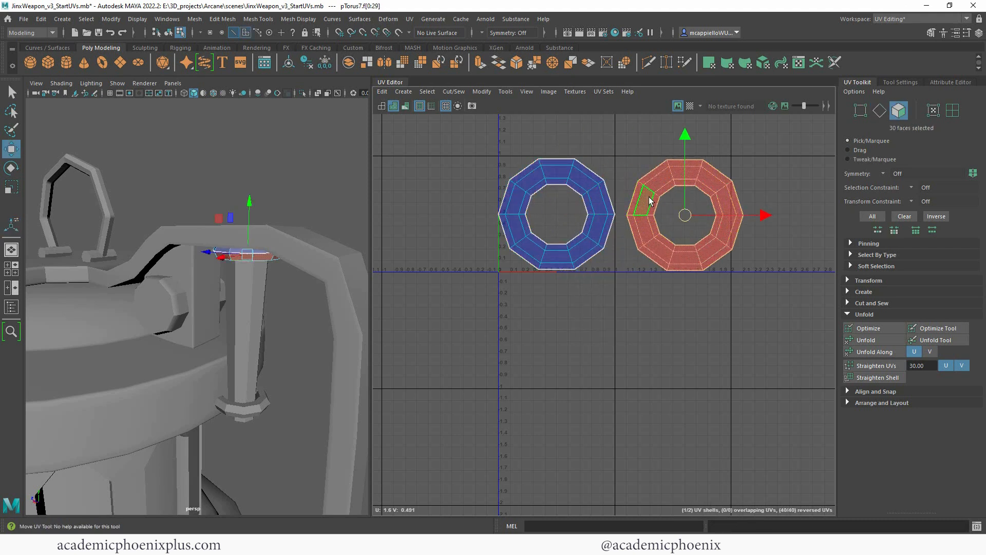
pyautogui.keyDown('shift'); pyautogui.moveTo(650, 200); pyautogui.dragTo(601, 206, button='right'); pyautogui.keyUp('shift')
pyautogui.moveTo(663, 253); pyautogui.dragTo(655, 258, button='right')
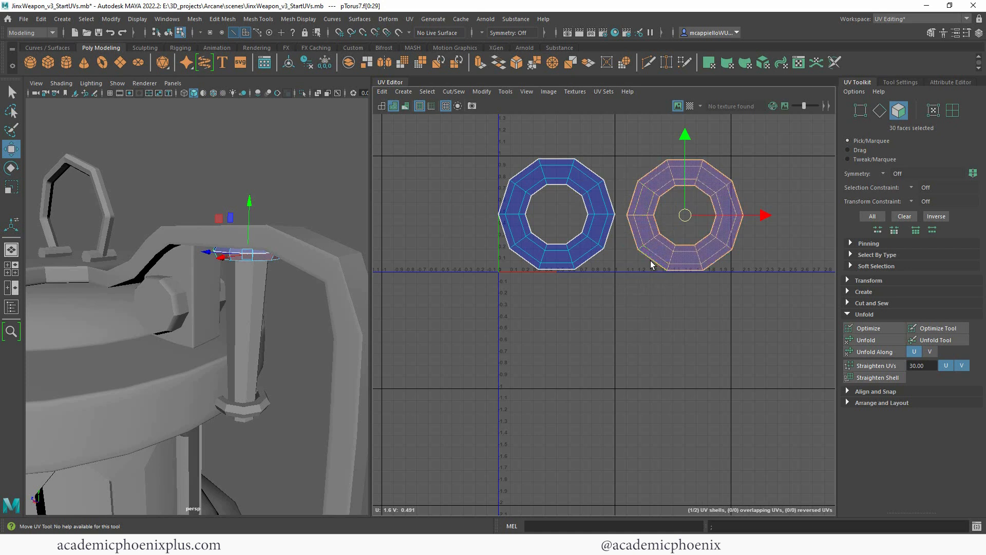
# Unfold both ring shells together, scale them down and park them outside the 0–1 tile.
pyautogui.click(583, 250)
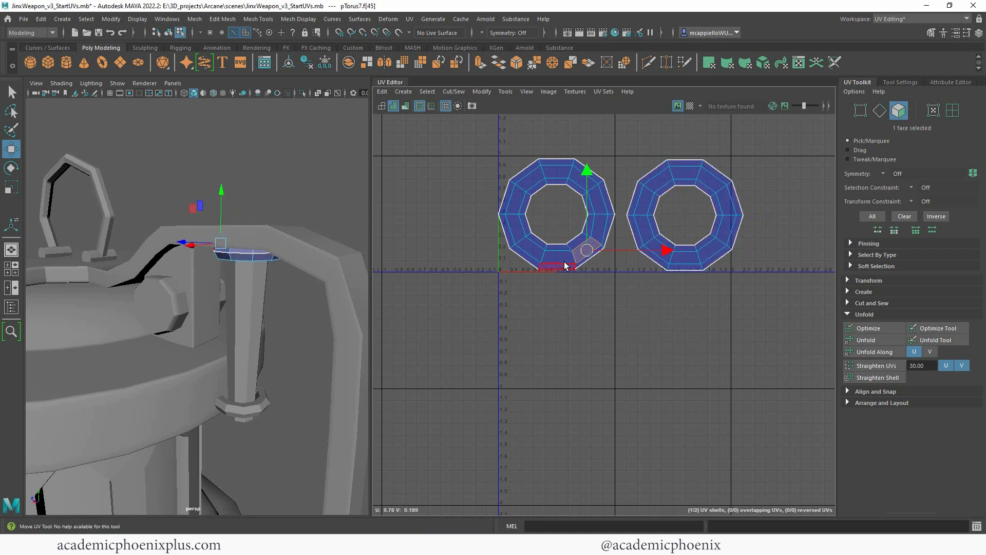
pyautogui.doubleClick(565, 263)
pyautogui.keyDown('shift'); pyautogui.doubleClick(699, 267); pyautogui.keyUp('shift')
pyautogui.click(866, 340)
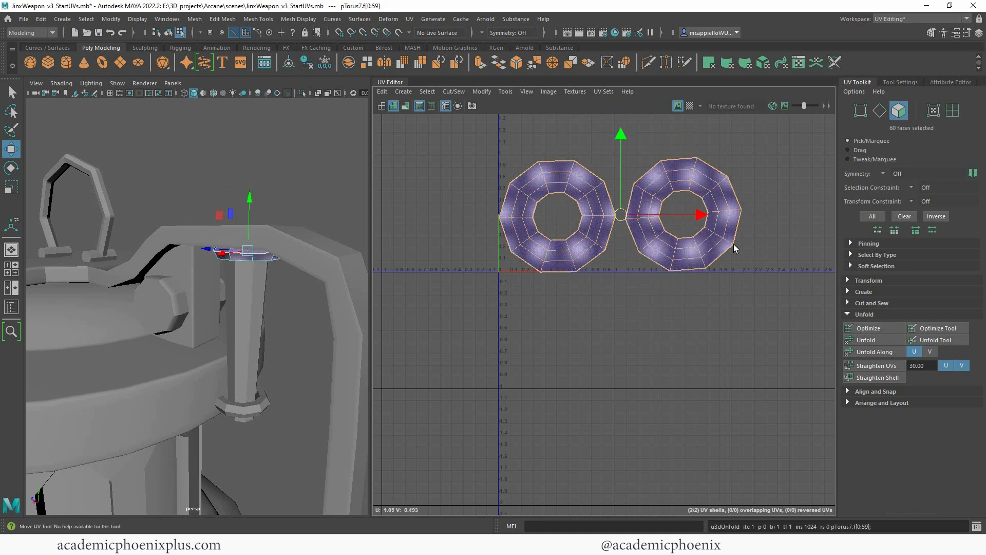
pyautogui.scroll(-2, 733, 244)
pyautogui.moveTo(620, 228); pyautogui.dragTo(776, 155, button='middle')
pyautogui.press('r')
pyautogui.press('w')
# Transfer the upper ring's UVs to the matching ring at the lower end of the pin.
pyautogui.moveTo(268, 260); pyautogui.dragTo(274, 248, button='right')
pyautogui.keyDown('shift'); pyautogui.click(258, 411); pyautogui.keyUp('shift')
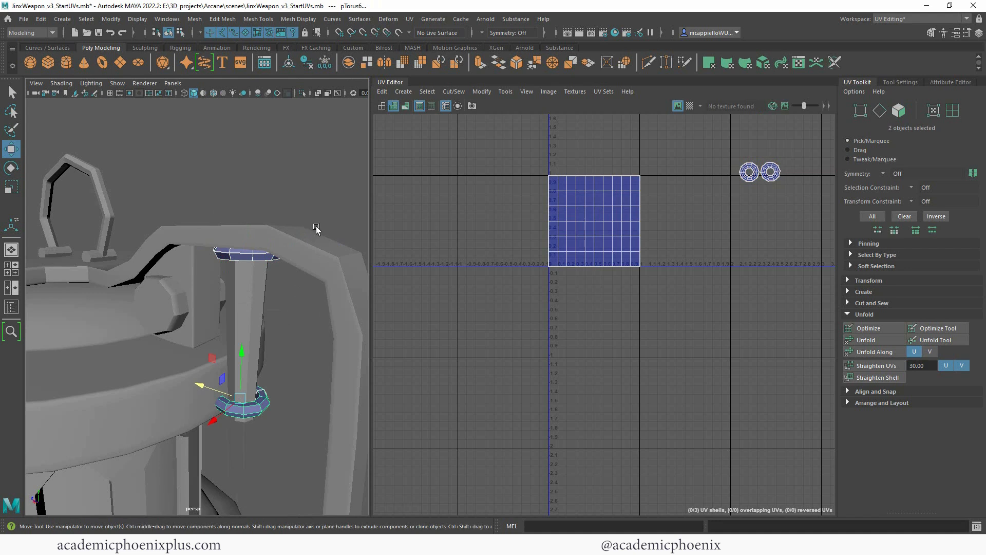
pyautogui.click(194, 19)
pyautogui.click(235, 207)
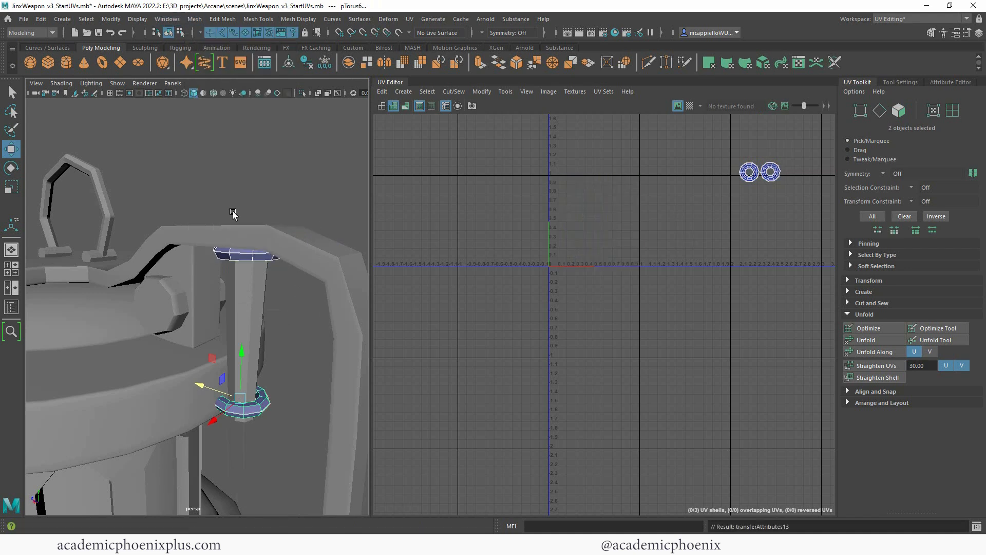
# Select the side shell of the tapered pin between the two rings and unfold it.
pyautogui.click(236, 301)
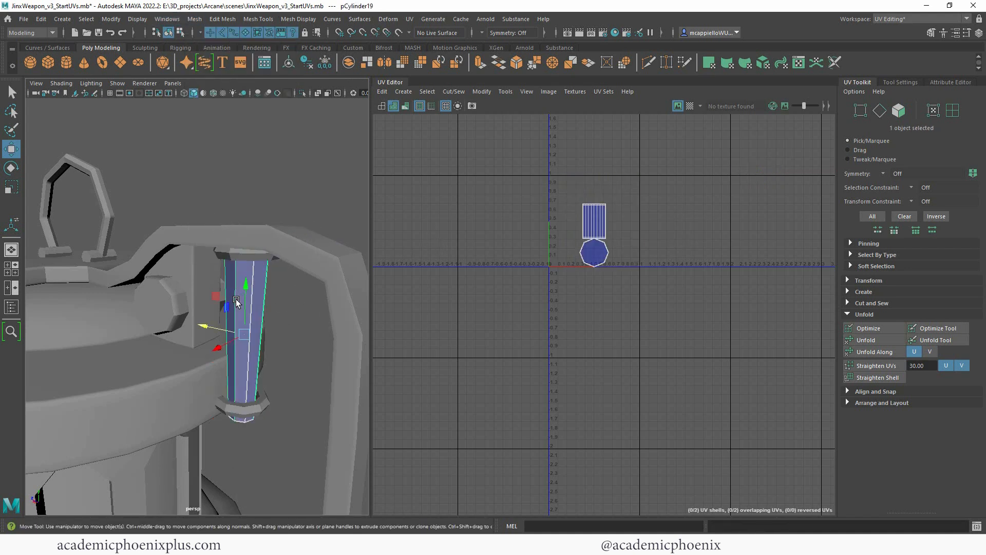
pyautogui.scroll(5, 664, 212)
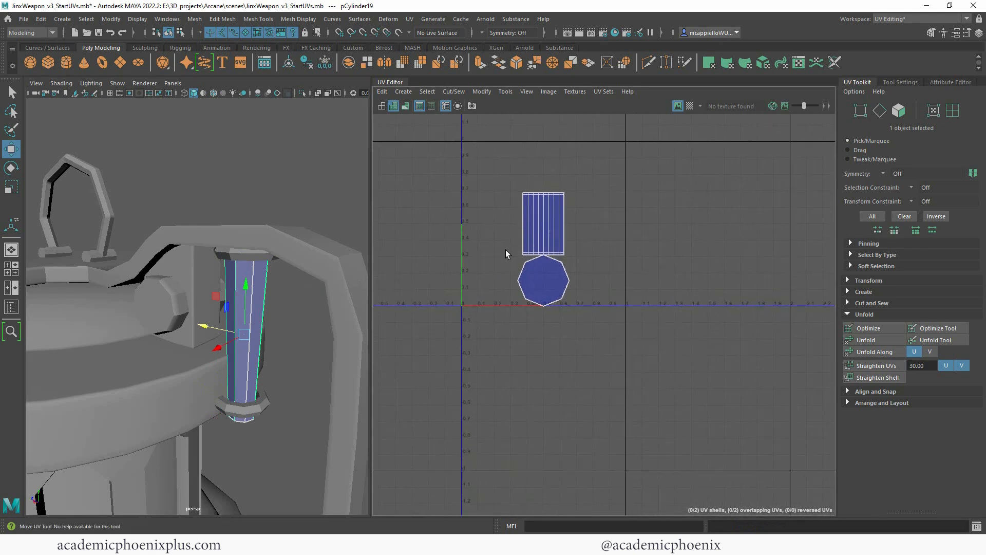
pyautogui.moveTo(548, 224); pyautogui.dragTo(549, 252, button='right')
pyautogui.doubleClick(548, 235)
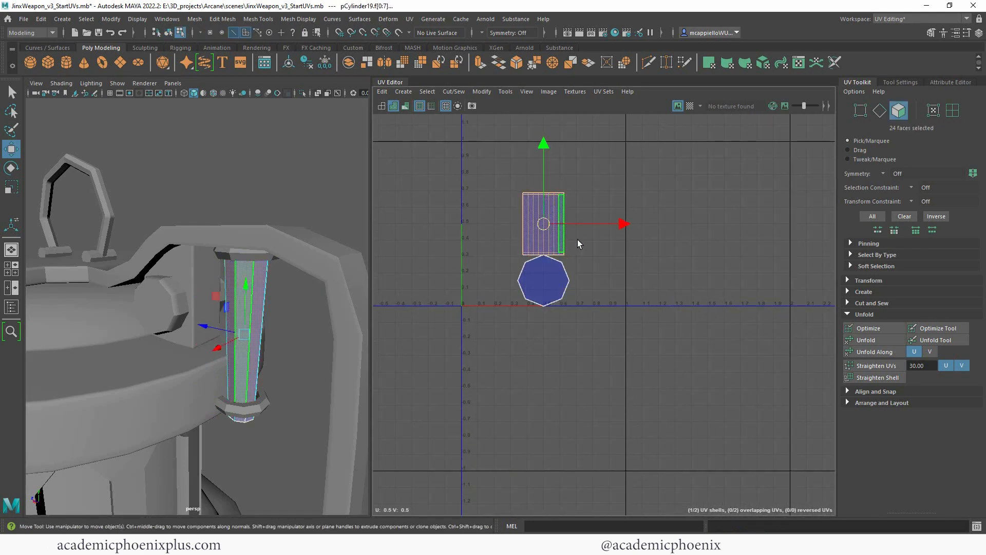
pyautogui.click(876, 340)
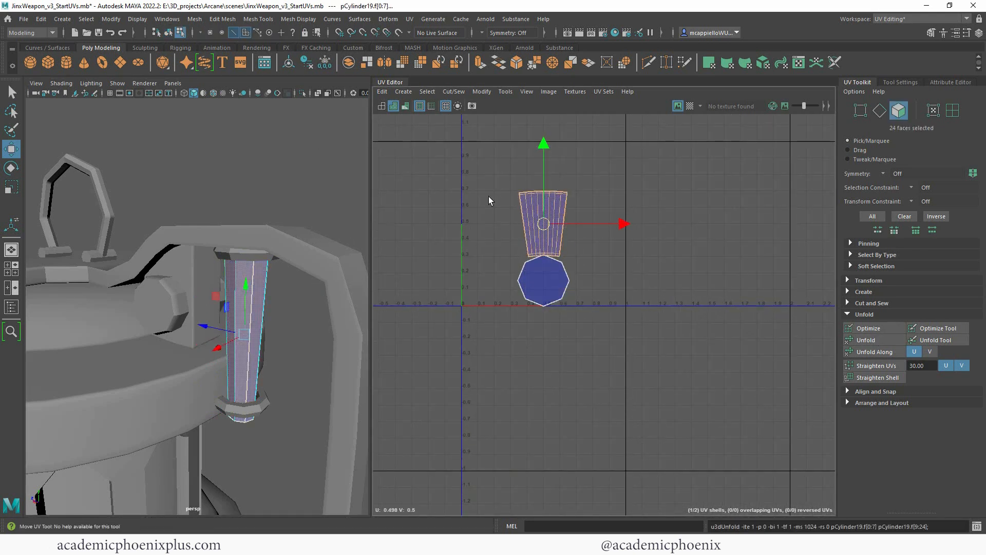
# Scale the pin's octagonal cap shell down to suit the unfolded side shell's narrow end.
pyautogui.click(532, 290)
pyautogui.press('r')
pyautogui.moveTo(544, 280); pyautogui.dragTo(516, 286)
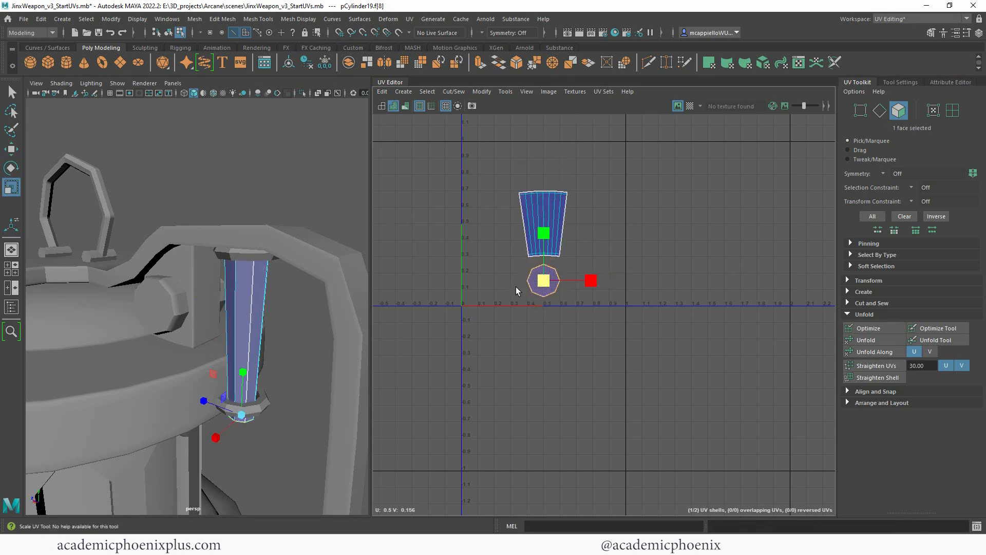
# Select both of the pin's UV shells and move them together outside the 0–1 tile.
pyautogui.click(546, 250)
pyautogui.moveTo(491, 149); pyautogui.dragTo(585, 326)
pyautogui.press('w')
pyautogui.scroll(-5, 539, 275)
pyautogui.moveTo(633, 260); pyautogui.dragTo(782, 206)
# Transfer the UVs from the tapered pin's unwrapped ring to the small ring at the end of the horizontal side pin.
pyautogui.keyDown('alt'); pyautogui.moveTo(267, 257); pyautogui.dragTo(185, 279); pyautogui.keyUp('alt')
pyautogui.keyDown('alt'); pyautogui.moveTo(186, 280); pyautogui.dragTo(207, 250, button='middle'); pyautogui.keyUp('alt')
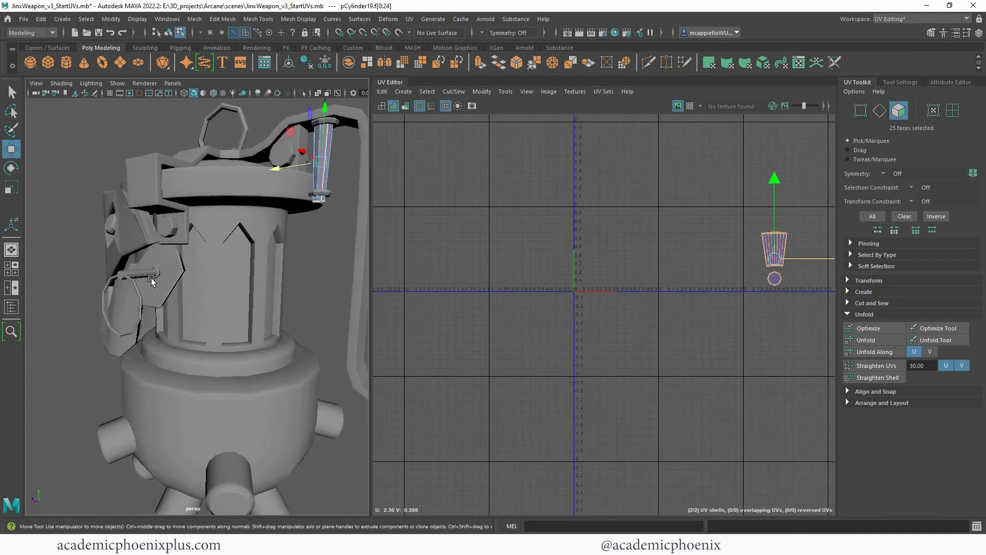
pyautogui.click(156, 275)
pyautogui.click(158, 276)
pyautogui.keyDown('alt'); pyautogui.moveTo(159, 276); pyautogui.dragTo(473, 282, button='right'); pyautogui.keyUp('alt')
pyautogui.keyDown('alt'); pyautogui.moveTo(220, 243); pyautogui.dragTo(286, 297, button='middle'); pyautogui.keyUp('alt')
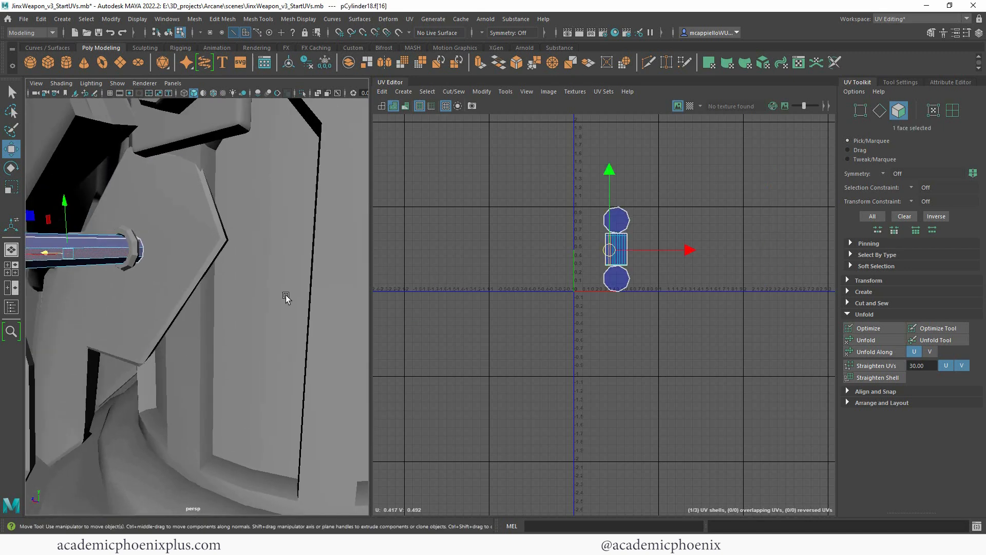
pyautogui.click(135, 253)
pyautogui.keyDown('alt'); pyautogui.moveTo(136, 253); pyautogui.dragTo(148, 216); pyautogui.keyUp('alt')
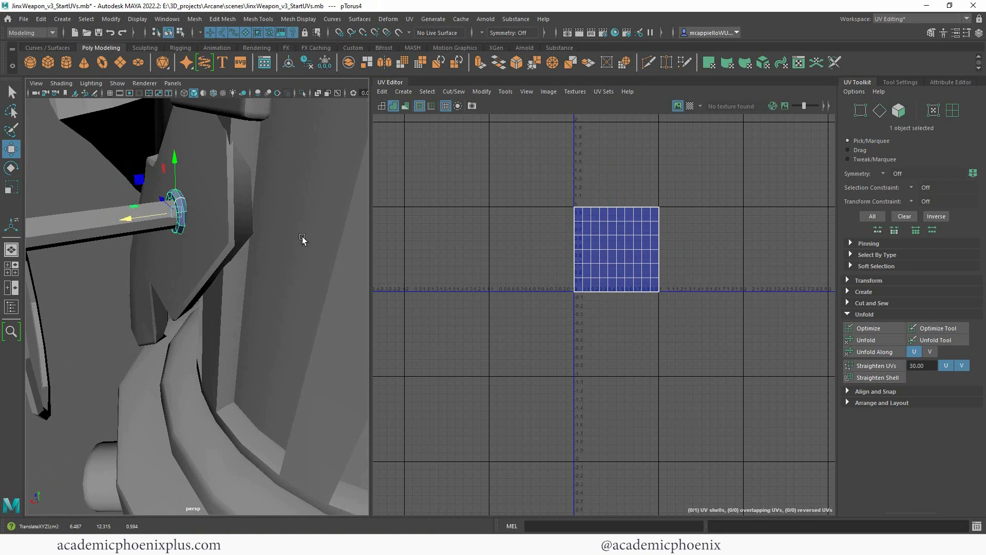
pyautogui.keyDown('alt'); pyautogui.moveTo(303, 239); pyautogui.dragTo(205, 244, button='right'); pyautogui.keyUp('alt')
pyautogui.keyDown('alt'); pyautogui.moveTo(206, 244); pyautogui.dragTo(201, 252, button='middle'); pyautogui.keyUp('alt')
pyautogui.keyDown('alt'); pyautogui.moveTo(177, 267); pyautogui.dragTo(264, 291); pyautogui.keyUp('alt')
pyautogui.keyDown('alt'); pyautogui.moveTo(264, 291); pyautogui.dragTo(187, 275, button='right'); pyautogui.keyUp('alt')
pyautogui.keyDown('alt'); pyautogui.moveTo(187, 275); pyautogui.dragTo(172, 262, button='middle'); pyautogui.keyUp('alt')
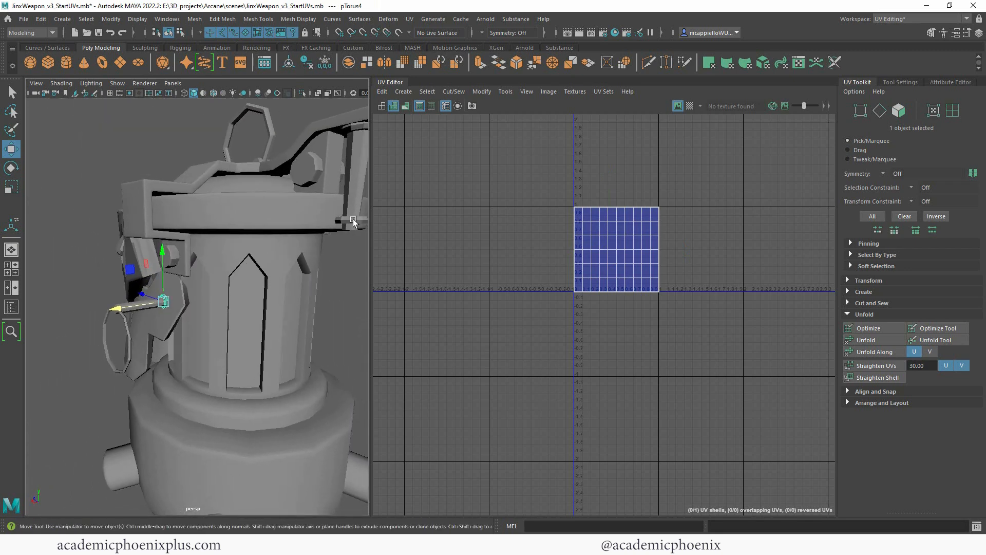
pyautogui.click(354, 221)
pyautogui.keyDown('shift'); pyautogui.click(166, 306); pyautogui.keyUp('shift')
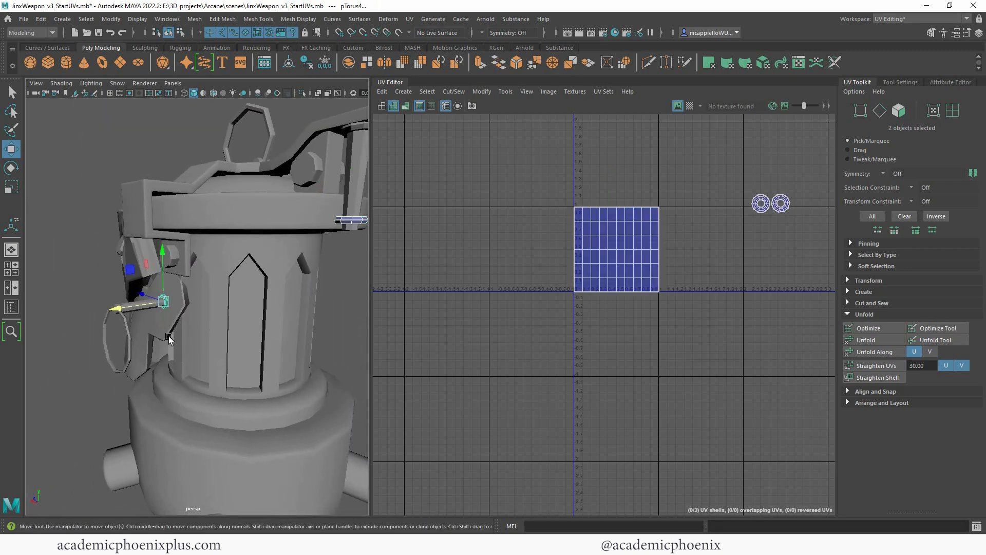
pyautogui.click(195, 19)
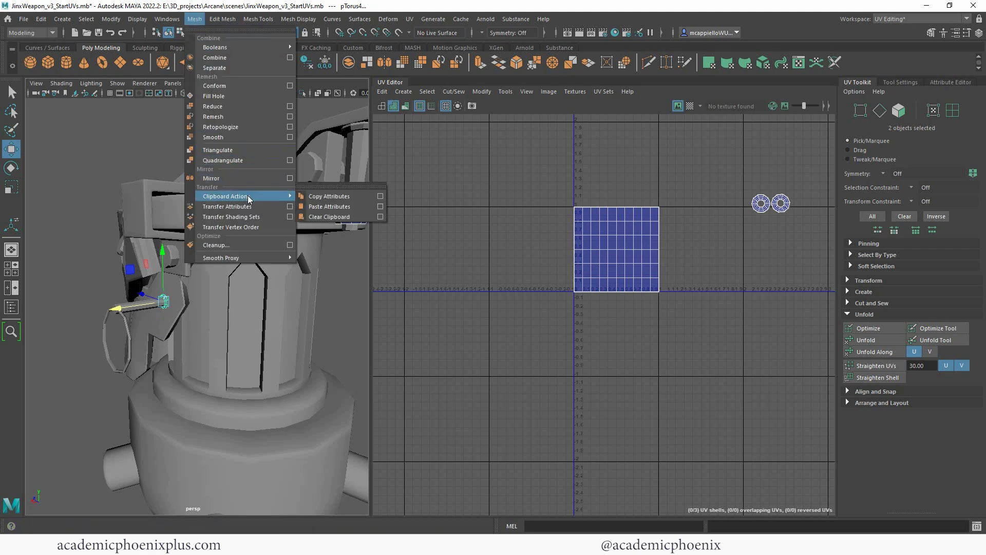
pyautogui.click(229, 206)
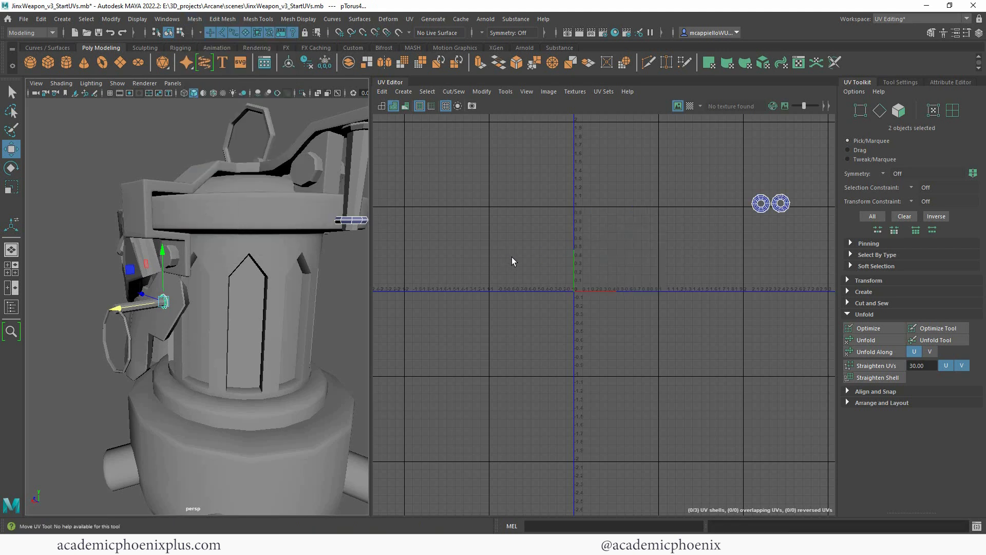
# Select the side shell of the horizontal pin and unfold it.
pyautogui.keyDown('alt'); pyautogui.moveTo(155, 296); pyautogui.dragTo(159, 291); pyautogui.keyUp('alt')
pyautogui.click(145, 318)
pyautogui.click(139, 306)
pyautogui.keyDown('alt'); pyautogui.moveTo(689, 278); pyautogui.dragTo(917, 297, button='right'); pyautogui.keyUp('alt')
pyautogui.moveTo(574, 243); pyautogui.dragTo(572, 268, button='right')
pyautogui.click(580, 245)
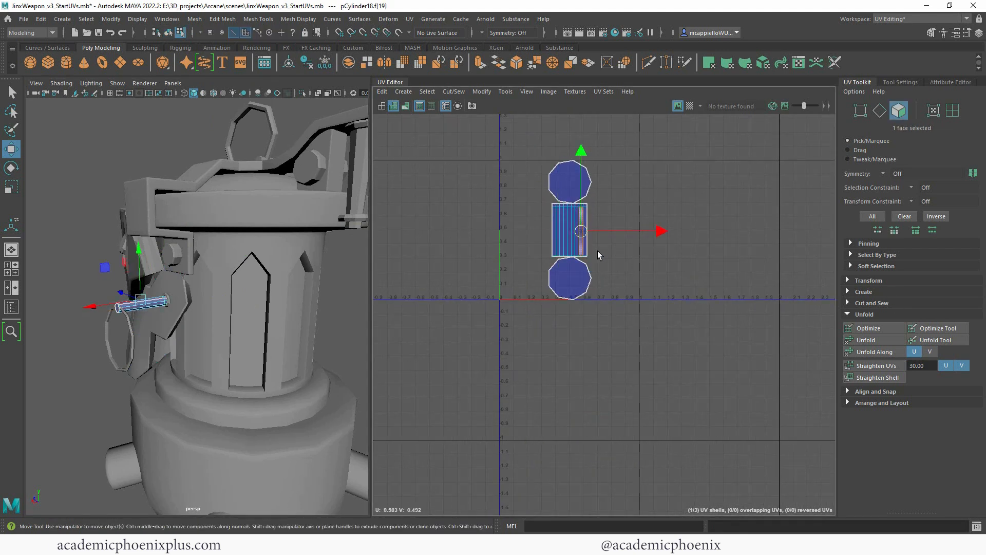
pyautogui.doubleClick(574, 247)
pyautogui.click(876, 337)
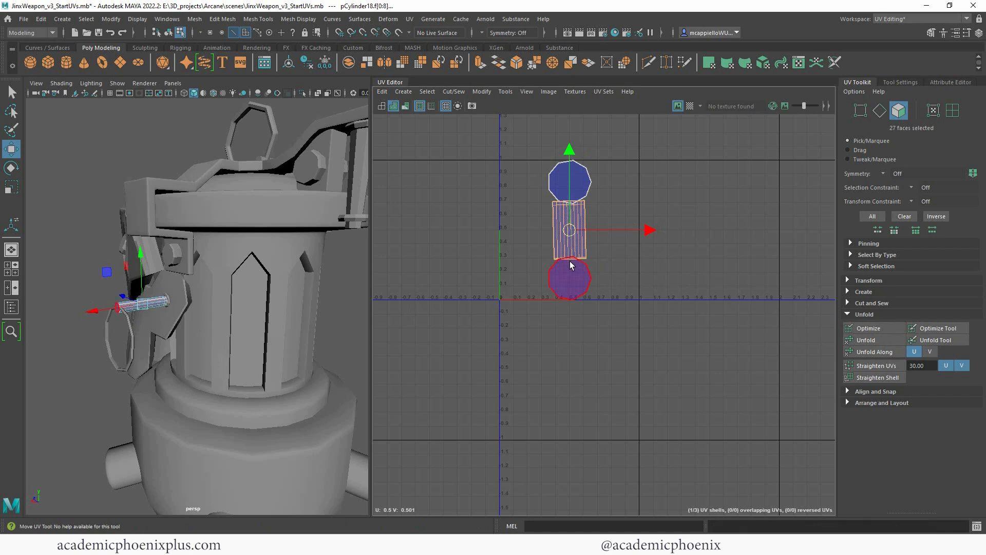
# Add both octagonal cap shells to the horizontal pin's selection and unfold all three shells together.
pyautogui.keyDown('shift'); pyautogui.click(569, 277); pyautogui.keyUp('shift')
pyautogui.keyDown('shift'); pyautogui.click(562, 191); pyautogui.keyUp('shift')
pyautogui.click(892, 340)
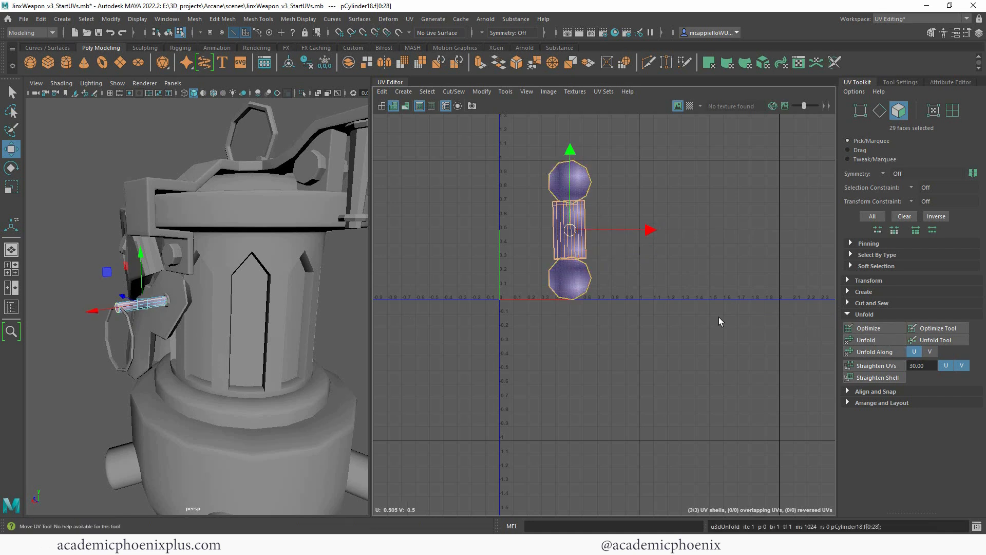
# Move the horizontal pin's unfolded side shell out from between its two cap shells.
pyautogui.click(584, 234)
pyautogui.press('r')
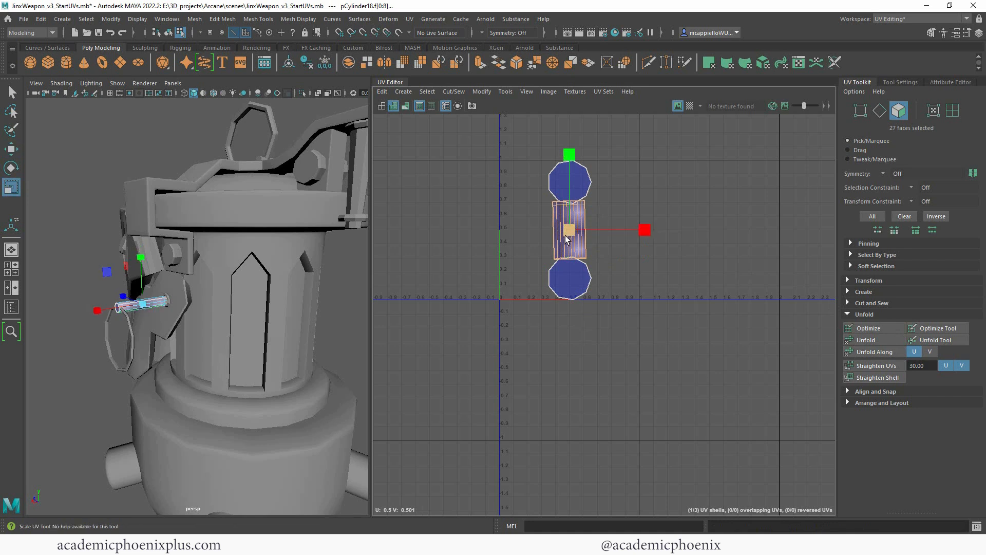
pyautogui.click(690, 106)
pyautogui.click(690, 105)
pyautogui.press('w')
pyautogui.moveTo(573, 237); pyautogui.dragTo(624, 233)
# Scale both cap shells of the horizontal pin down to suit the side shell and place them at its ends.
pyautogui.click(568, 280)
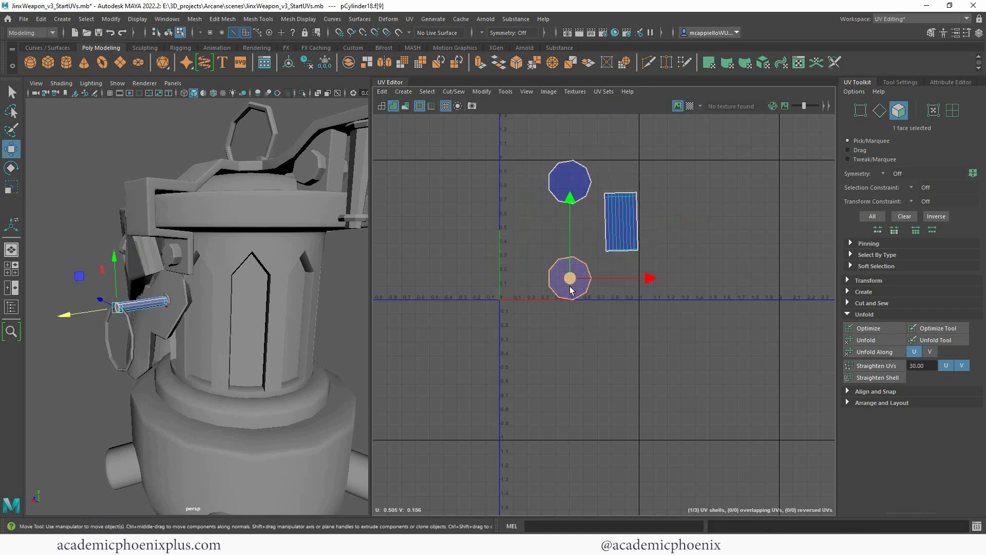
pyautogui.press('r')
pyautogui.click(570, 181)
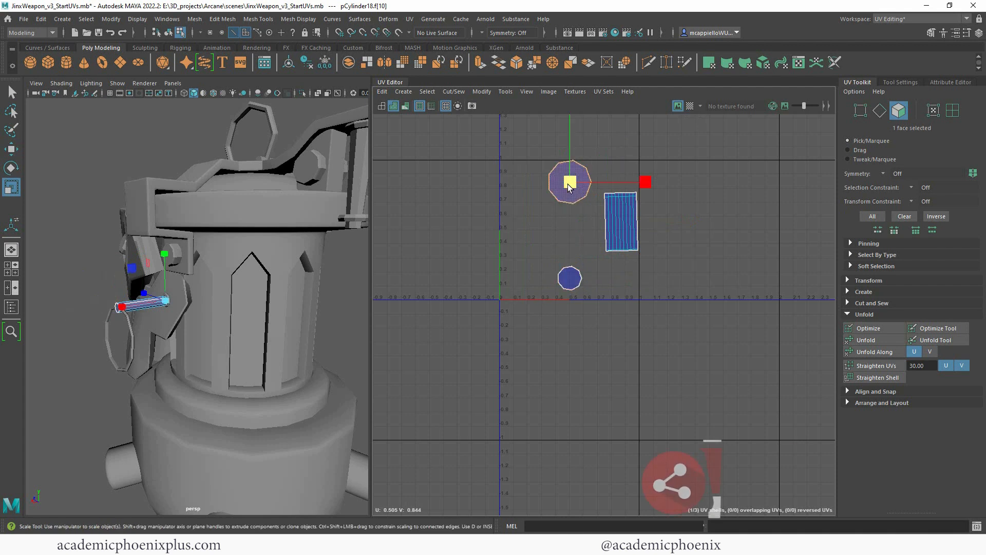
pyautogui.press('w')
pyautogui.moveTo(541, 259); pyautogui.dragTo(626, 259, button='middle')
pyautogui.click(573, 283)
# Move all three shells of the horizontal pin outside the 0–1 tile to about U 1.59, V -1.01, and expand the transform settings.
pyautogui.moveTo(584, 158); pyautogui.dragTo(676, 290)
pyautogui.keyDown('alt'); pyautogui.moveTo(697, 268); pyautogui.dragTo(550, 236, button='right'); pyautogui.keyUp('alt')
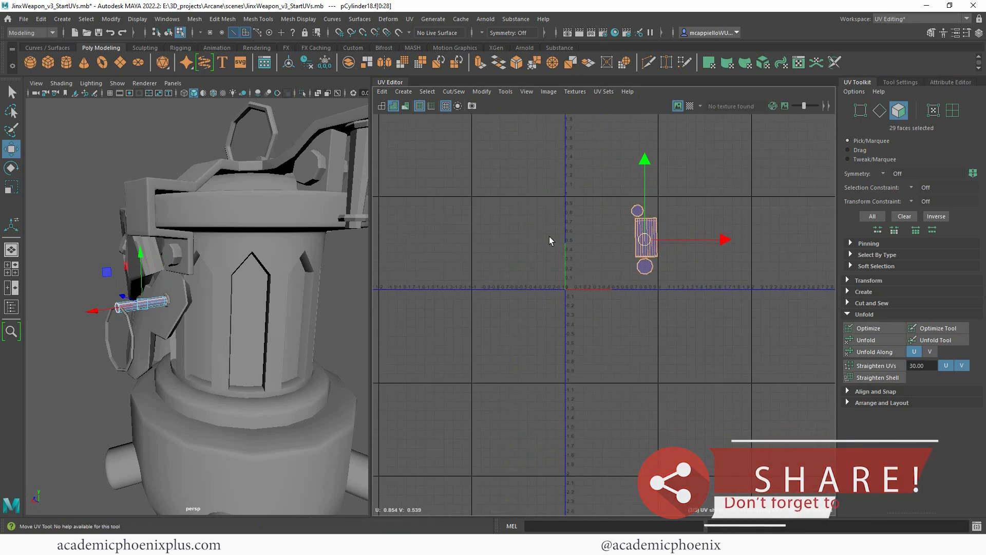
pyautogui.moveTo(657, 251); pyautogui.dragTo(726, 395, button='middle')
pyautogui.click(868, 281)
pyautogui.scroll(-4, 938, 398)
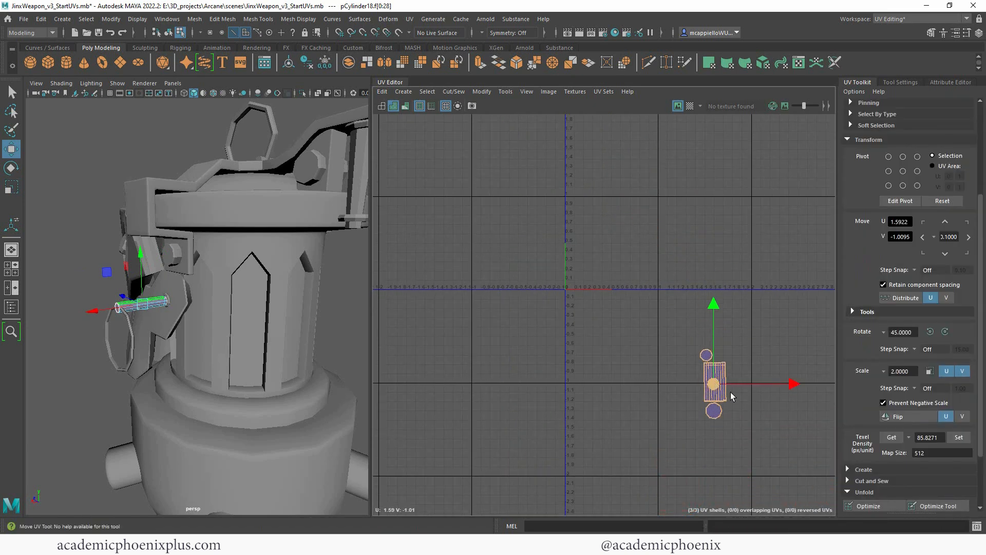
pyautogui.scroll(5, 246, 278)
# Planar-map the large hanging ring from its bounding box, trying the X axis before projecting along the axis that faces its round outline.
pyautogui.click(164, 356)
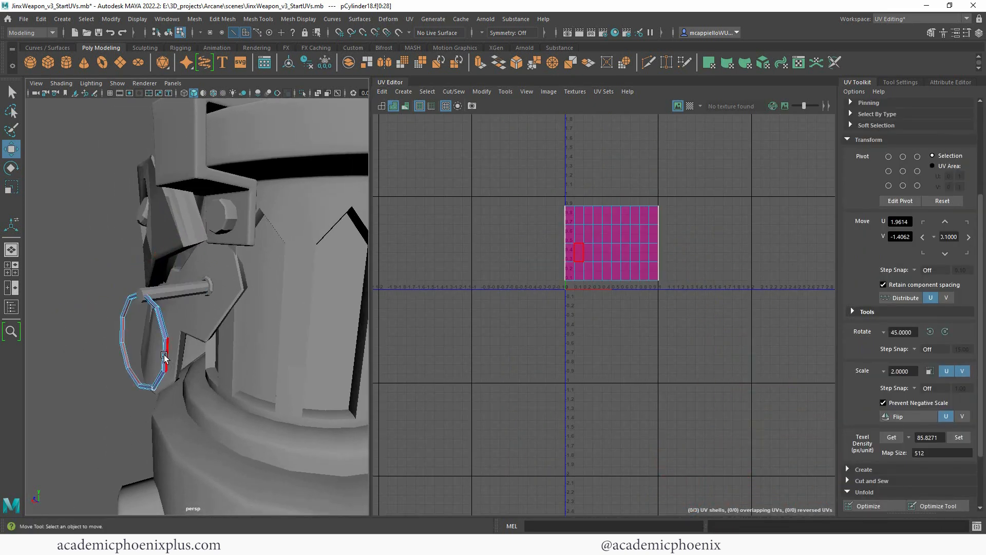
pyautogui.click(346, 331)
pyautogui.keyDown('alt'); pyautogui.moveTo(189, 334); pyautogui.dragTo(214, 331); pyautogui.keyUp('alt')
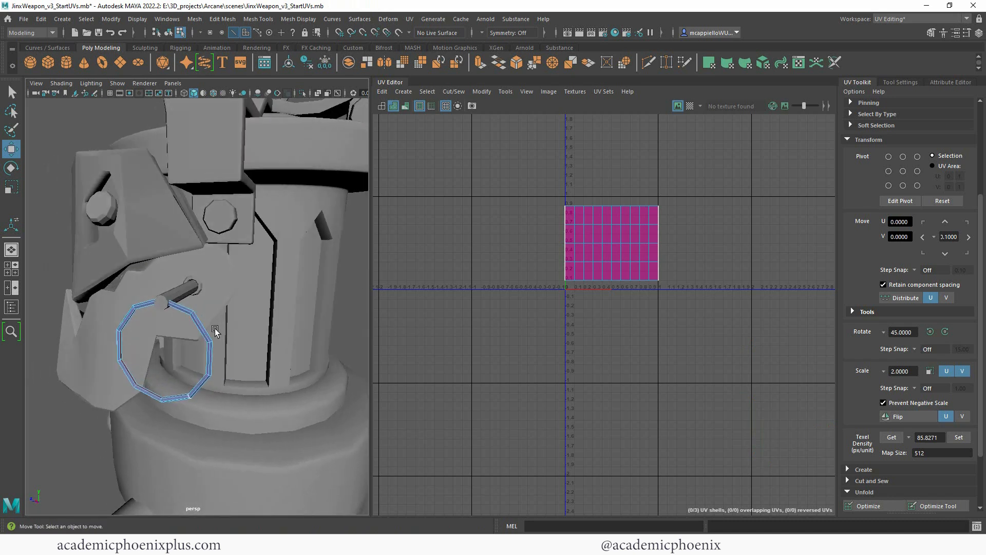
pyautogui.moveTo(204, 336); pyautogui.dragTo(252, 244, button='right')
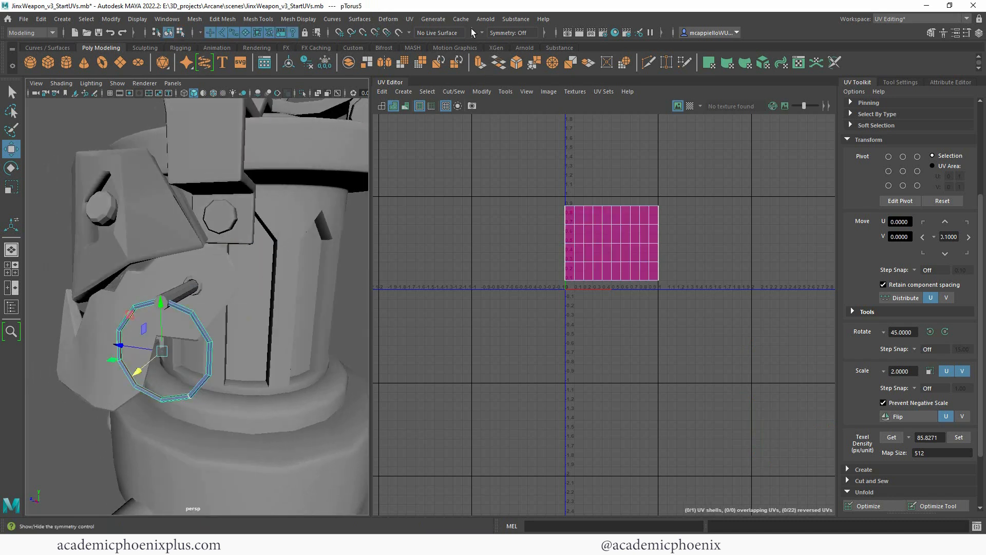
pyautogui.click(411, 19)
pyautogui.click(516, 140)
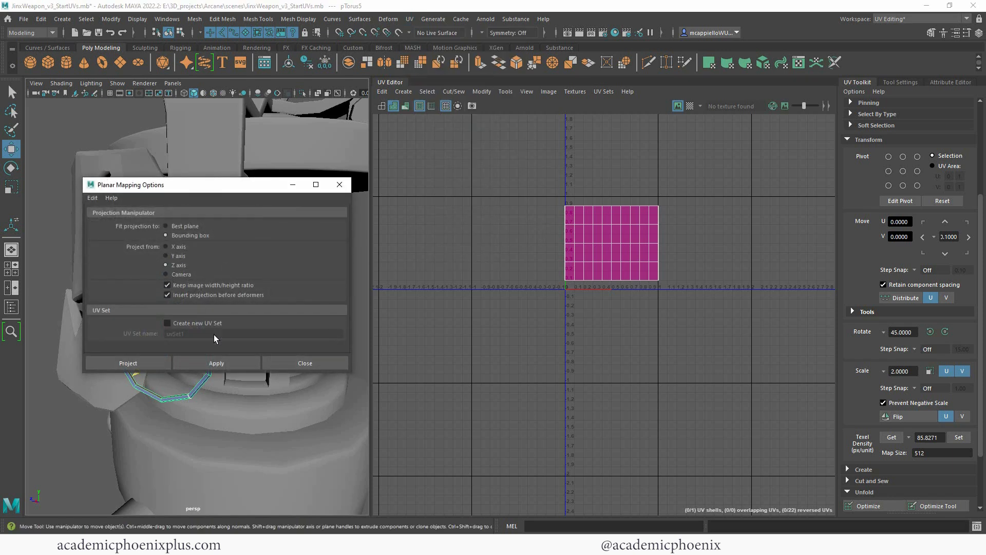
pyautogui.click(240, 360)
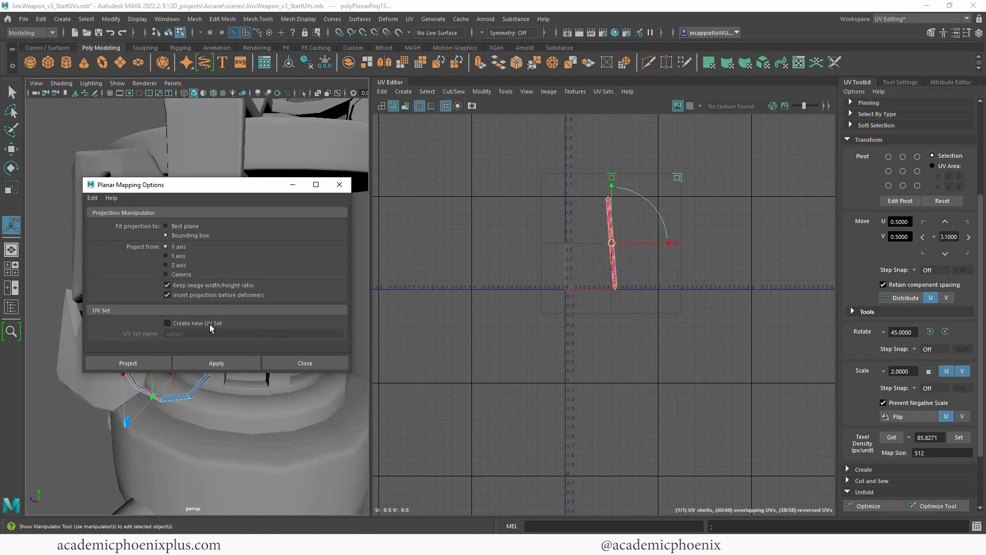
pyautogui.click(236, 364)
pyautogui.click(330, 186)
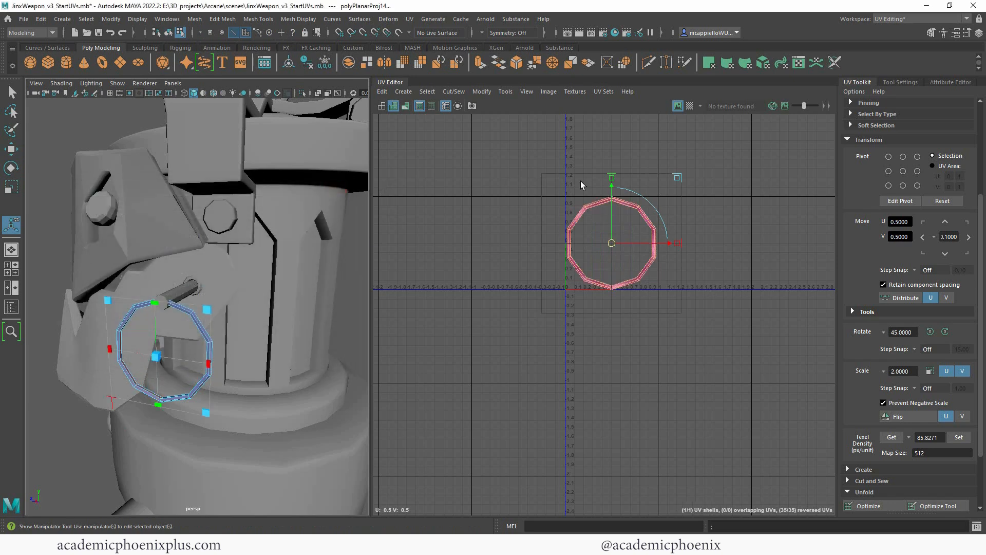
# Cut the large ring's UVs along the outer edge loop and move one resulting half beside the other.
pyautogui.scroll(3, 648, 222)
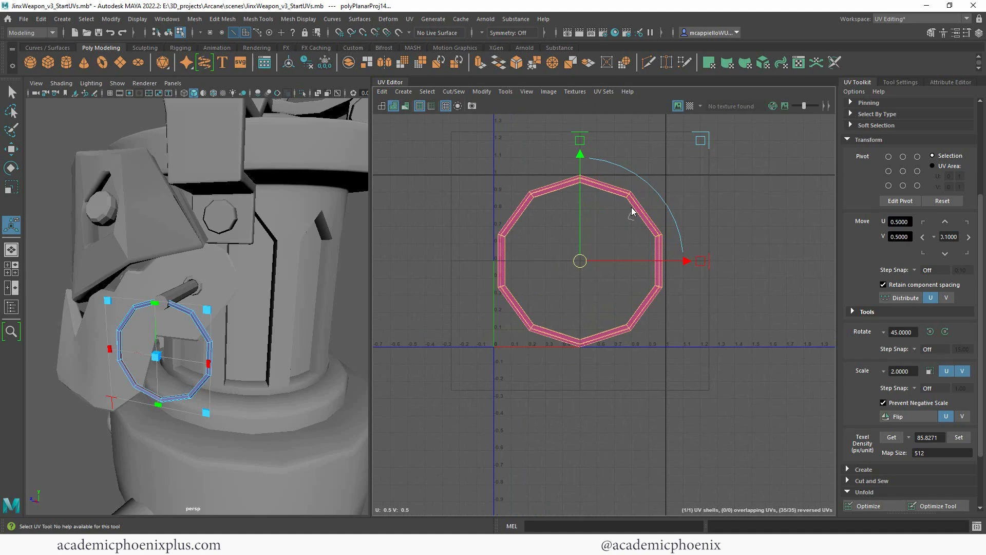
pyautogui.scroll(3, 637, 183)
pyautogui.click(765, 199)
pyautogui.doubleClick(584, 183)
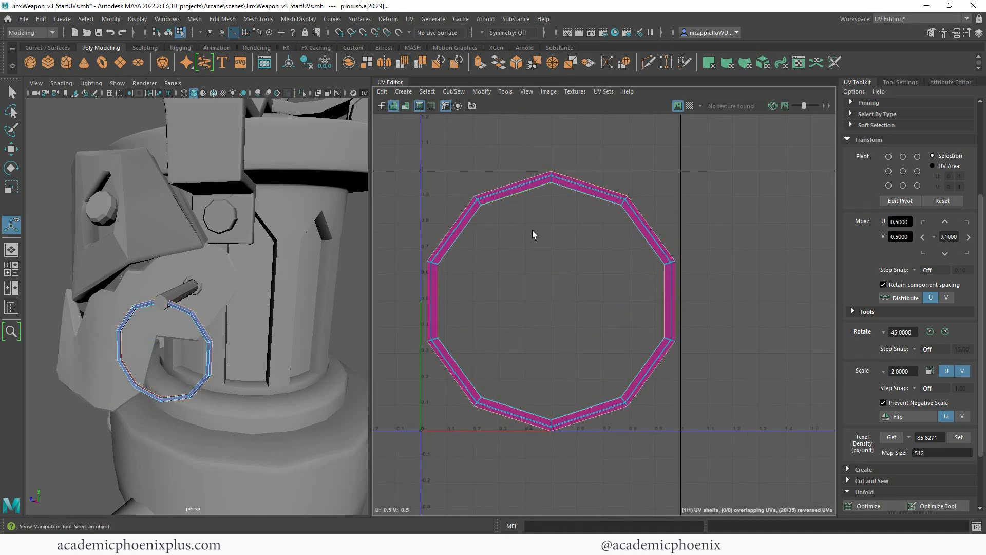
pyautogui.moveTo(621, 211)
pyautogui.keyDown('shift'); pyautogui.mouseDown(button='right')
pyautogui.moveTo(590, 219)
pyautogui.moveTo(626, 218)
pyautogui.mouseUp(button='right'); pyautogui.keyUp('shift')
pyautogui.click(638, 222)
pyautogui.press('w')
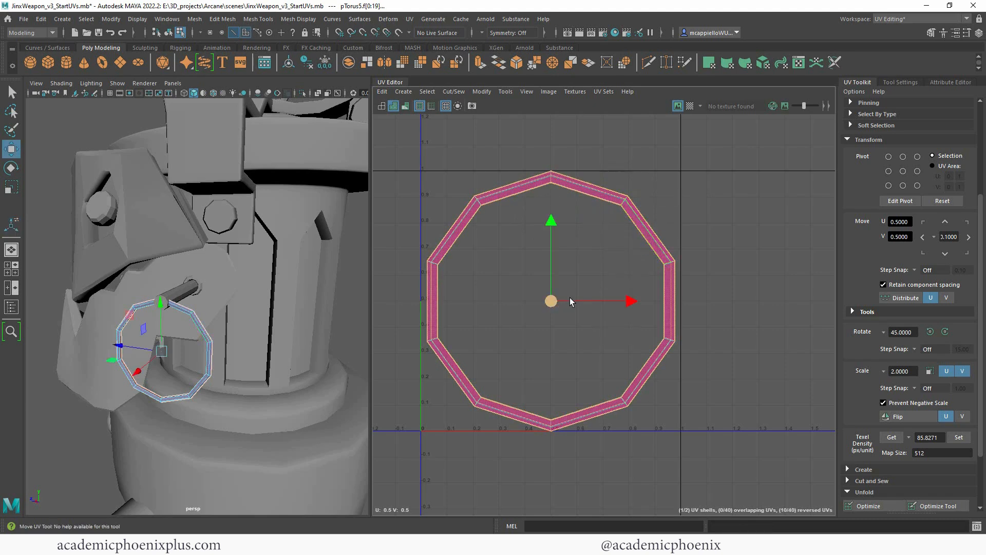
pyautogui.moveTo(569, 298); pyautogui.dragTo(784, 201)
# Correct the reversed orientation of the remaining half's shell, then select both ring shells and unfold them.
pyautogui.click(614, 206)
pyautogui.keyDown('shift'); pyautogui.moveTo(618, 206); pyautogui.dragTo(627, 267, button='right'); pyautogui.keyUp('shift')
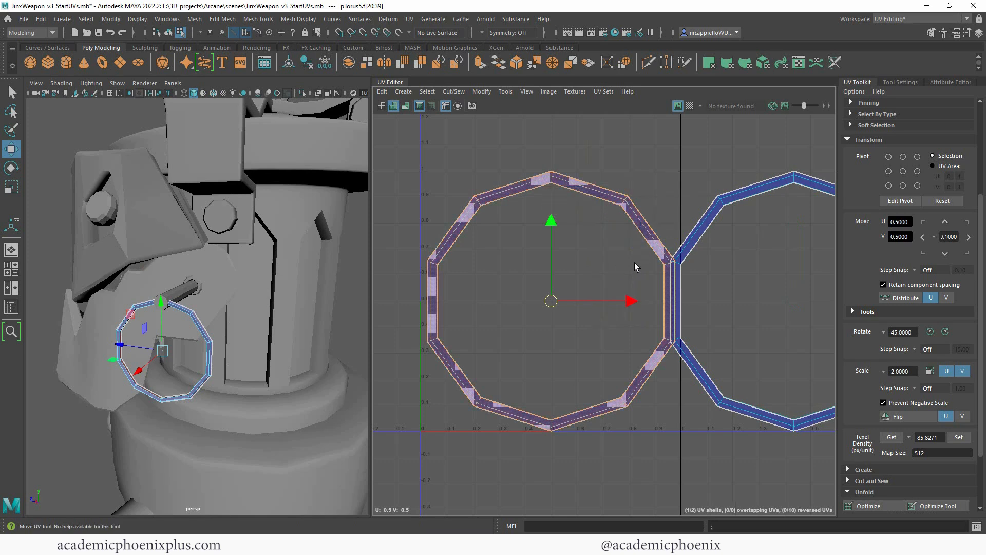
pyautogui.keyDown('shift'); pyautogui.click(688, 253); pyautogui.keyUp('shift')
pyautogui.keyDown('shift'); pyautogui.moveTo(694, 238); pyautogui.dragTo(585, 241, button='right'); pyautogui.keyUp('shift')
# Scale both shells of the large ring down together and move them outside the 0–1 tile to about U 2.06, V -1.14.
pyautogui.keyDown('alt'); pyautogui.moveTo(755, 281); pyautogui.dragTo(646, 302, button='right'); pyautogui.keyUp('alt')
pyautogui.keyDown('alt'); pyautogui.moveTo(646, 302); pyautogui.dragTo(557, 297, button='middle'); pyautogui.keyUp('alt')
pyautogui.keyDown('alt'); pyautogui.moveTo(558, 297); pyautogui.dragTo(516, 260, button='right'); pyautogui.keyUp('alt')
pyautogui.press('r')
pyautogui.moveTo(621, 300); pyautogui.dragTo(558, 321)
pyautogui.press('w')
pyautogui.moveTo(632, 305); pyautogui.dragTo(731, 432)
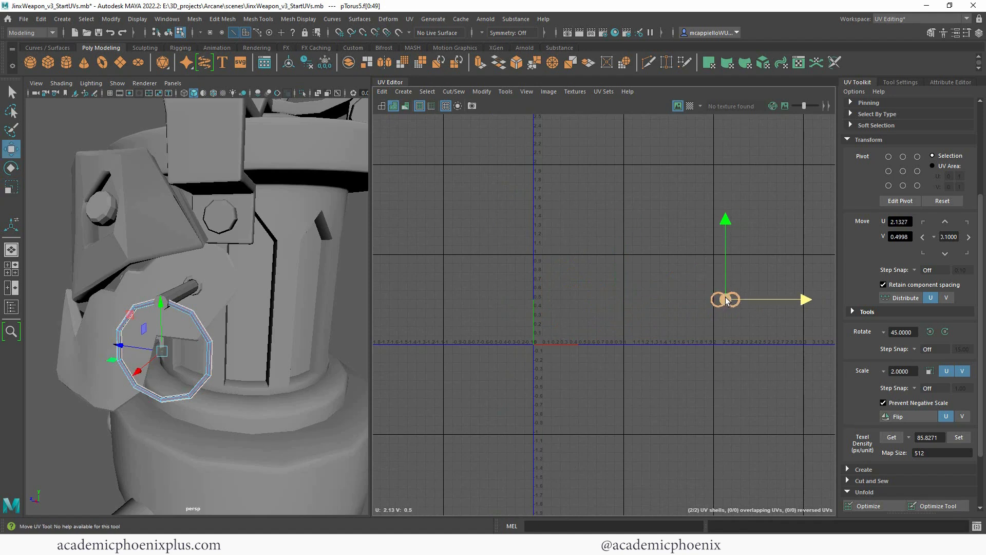
pyautogui.moveTo(725, 298); pyautogui.dragTo(651, 417)
# Save the scene and select the entire weapon in object mode.
pyautogui.keyDown('alt'); pyautogui.moveTo(216, 298); pyautogui.dragTo(124, 281, button='right'); pyautogui.keyUp('alt')
pyautogui.keyDown('alt'); pyautogui.moveTo(123, 282); pyautogui.dragTo(99, 245, button='middle'); pyautogui.keyUp('alt')
pyautogui.keyDown('alt'); pyautogui.moveTo(328, 300); pyautogui.dragTo(264, 279, button='right'); pyautogui.keyUp('alt')
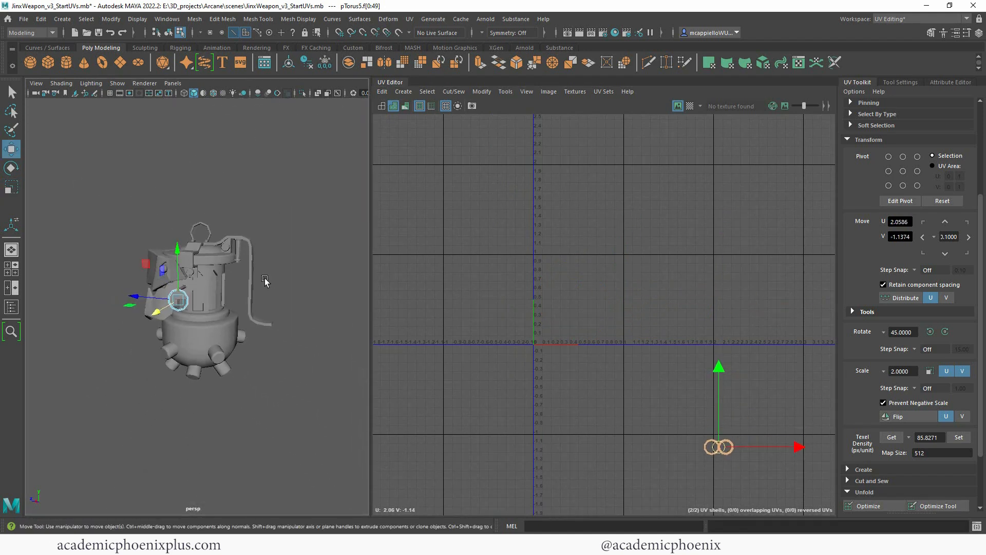
pyautogui.keyDown('alt'); pyautogui.moveTo(178, 307); pyautogui.dragTo(282, 315); pyautogui.keyUp('alt')
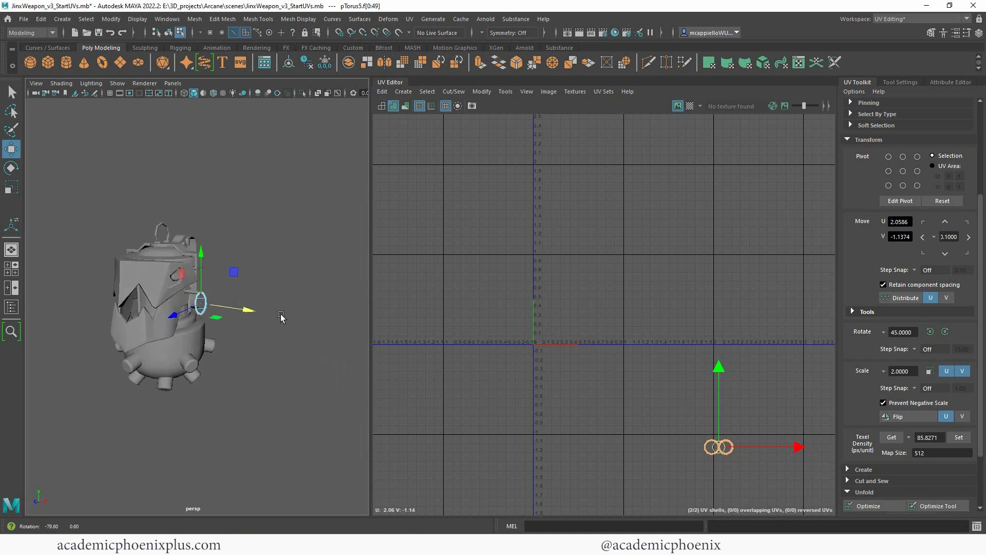
pyautogui.moveTo(81, 189); pyautogui.dragTo(282, 416)
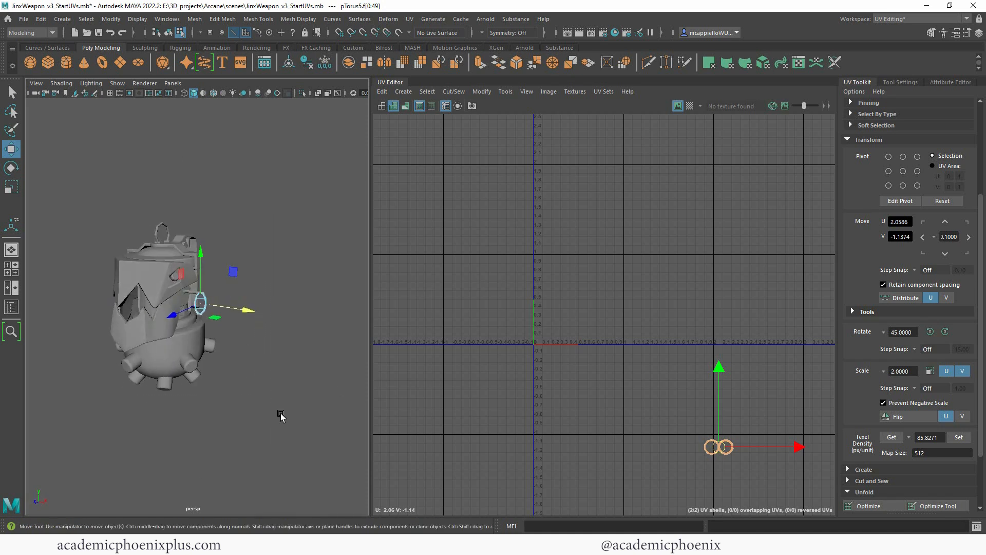
pyautogui.moveTo(188, 310); pyautogui.dragTo(263, 232, button='right')
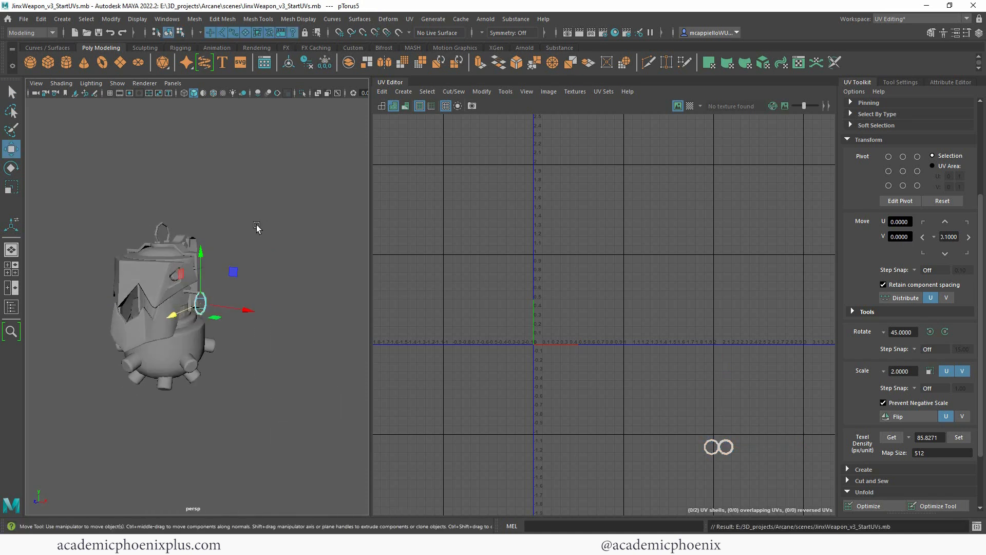
pyautogui.moveTo(81, 185); pyautogui.dragTo(267, 419)
# Examine the layout of all the weapon's UV shells and turn on the checker map display.
pyautogui.keyDown('alt'); pyautogui.moveTo(676, 297); pyautogui.dragTo(541, 267, button='right'); pyautogui.keyUp('alt')
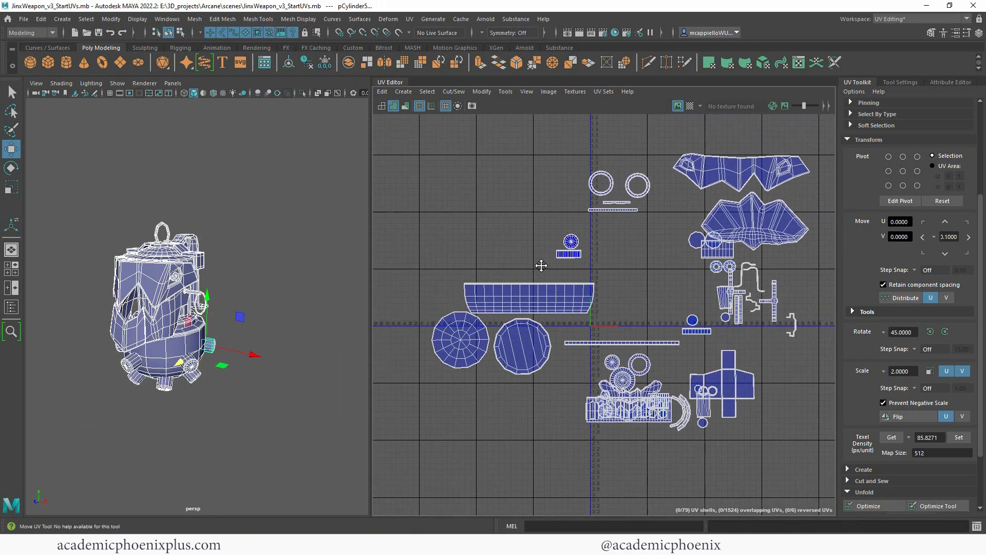
pyautogui.keyDown('alt'); pyautogui.moveTo(597, 284); pyautogui.dragTo(575, 263, button='middle'); pyautogui.keyUp('alt')
pyautogui.keyDown('alt'); pyautogui.moveTo(646, 317); pyautogui.dragTo(637, 317, button='middle'); pyautogui.keyUp('alt')
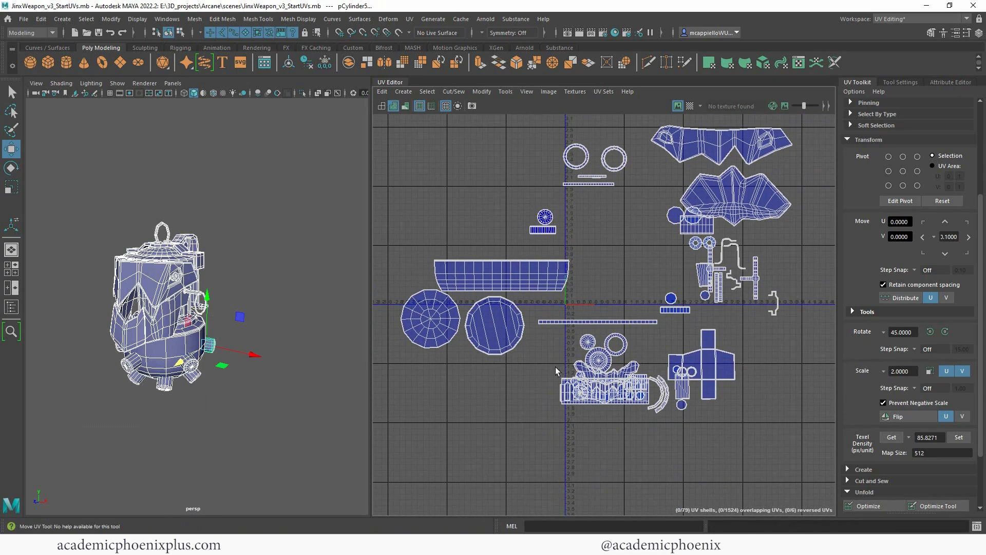
pyautogui.keyDown('alt'); pyautogui.moveTo(589, 287); pyautogui.dragTo(637, 283, button='right'); pyautogui.keyUp('alt')
pyautogui.keyDown('alt'); pyautogui.moveTo(588, 278); pyautogui.dragTo(607, 282, button='middle'); pyautogui.keyUp('alt')
pyautogui.keyDown('alt'); pyautogui.moveTo(607, 281); pyautogui.dragTo(561, 271, button='right'); pyautogui.keyUp('alt')
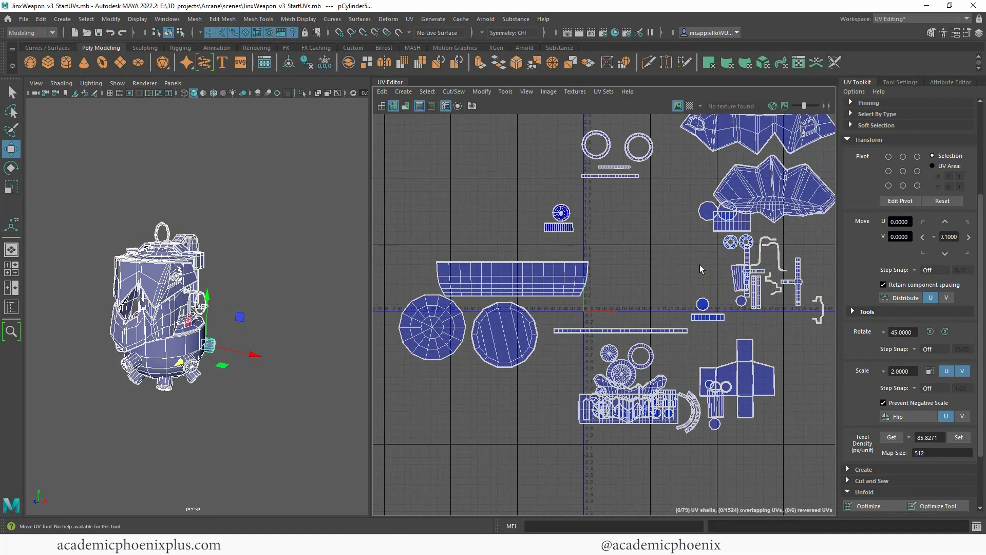
pyautogui.keyDown('alt'); pyautogui.moveTo(699, 264); pyautogui.dragTo(619, 266, button='right'); pyautogui.keyUp('alt')
pyautogui.keyDown('alt'); pyautogui.moveTo(617, 266); pyautogui.dragTo(577, 277, button='middle'); pyautogui.keyUp('alt')
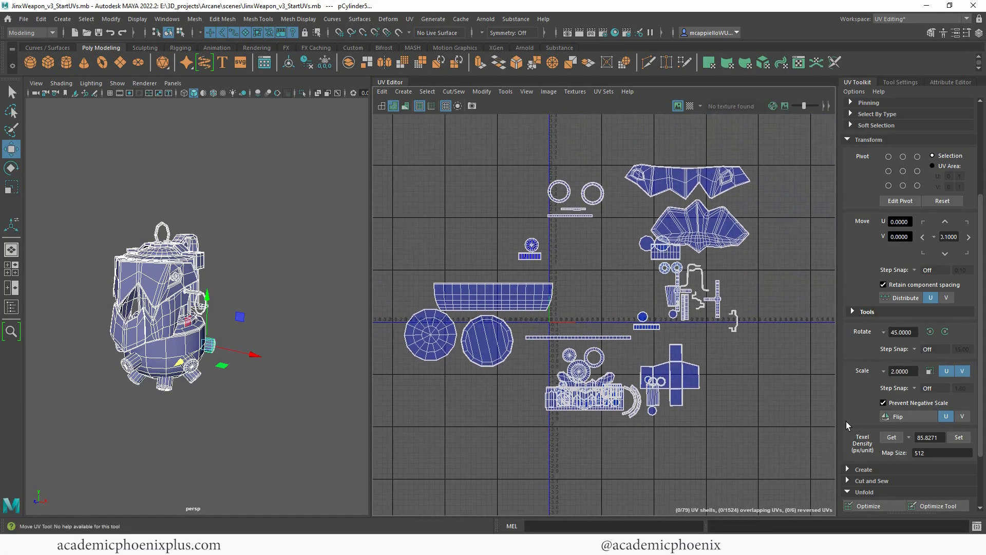
pyautogui.click(681, 105)
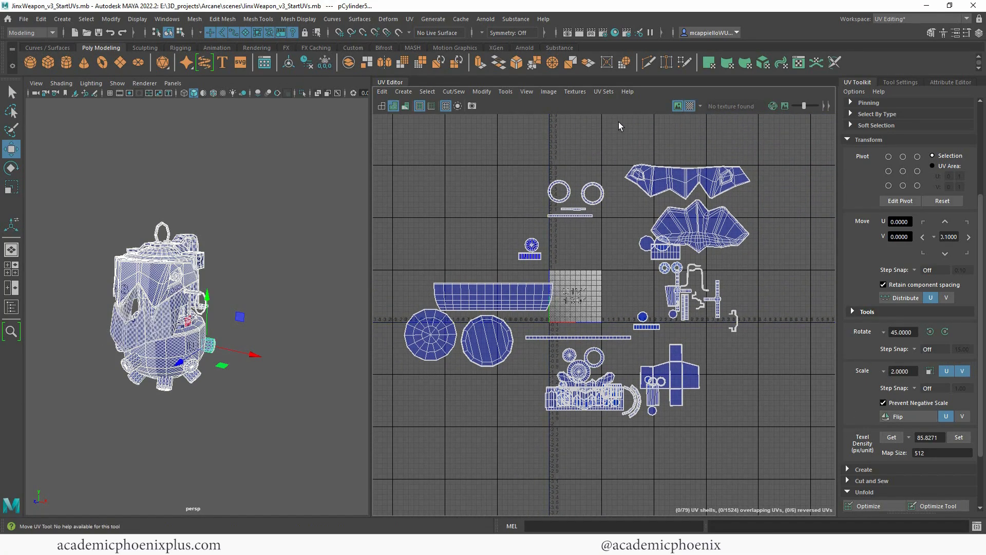
# Inspect the checker scale across the weapon, then sample the texel density and set all shells to 50.7778 px/unit at map size 512.
pyautogui.keyDown('alt'); pyautogui.moveTo(199, 248); pyautogui.dragTo(193, 416, button='right'); pyautogui.keyUp('alt')
pyautogui.keyDown('alt'); pyautogui.moveTo(194, 416); pyautogui.dragTo(266, 394, button='middle'); pyautogui.keyUp('alt')
pyautogui.keyDown('alt'); pyautogui.moveTo(267, 394); pyautogui.dragTo(226, 310); pyautogui.keyUp('alt')
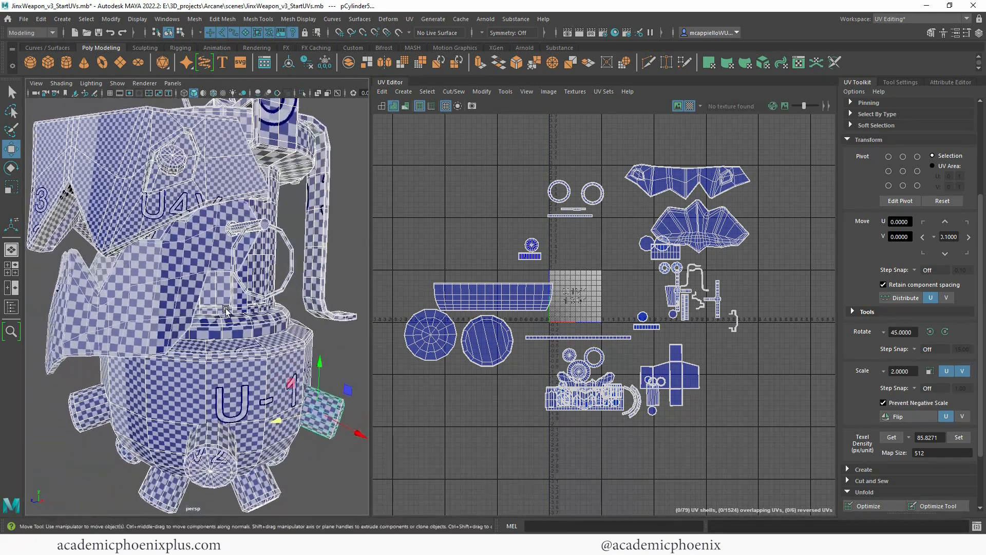
pyautogui.keyDown('alt'); pyautogui.moveTo(306, 290); pyautogui.dragTo(243, 303); pyautogui.keyUp('alt')
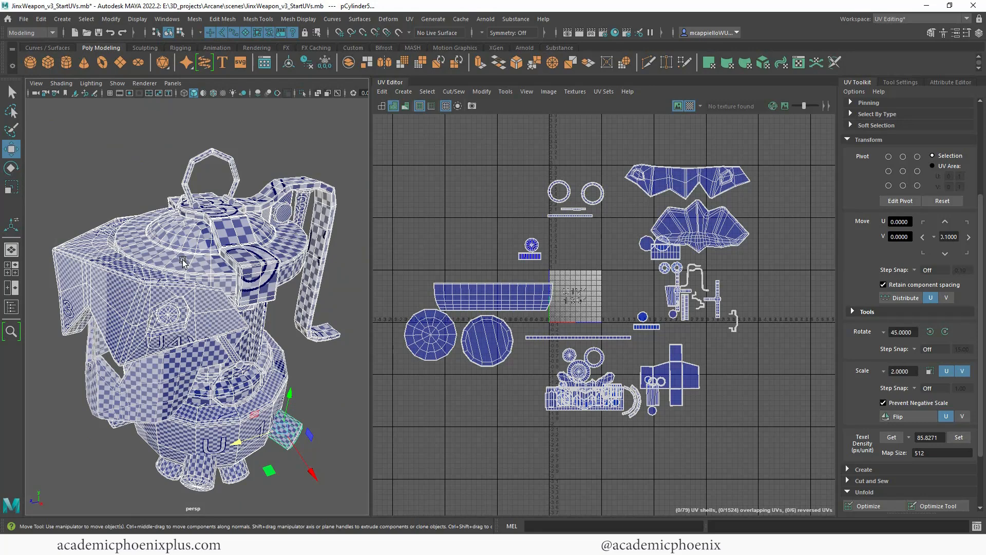
pyautogui.click(891, 437)
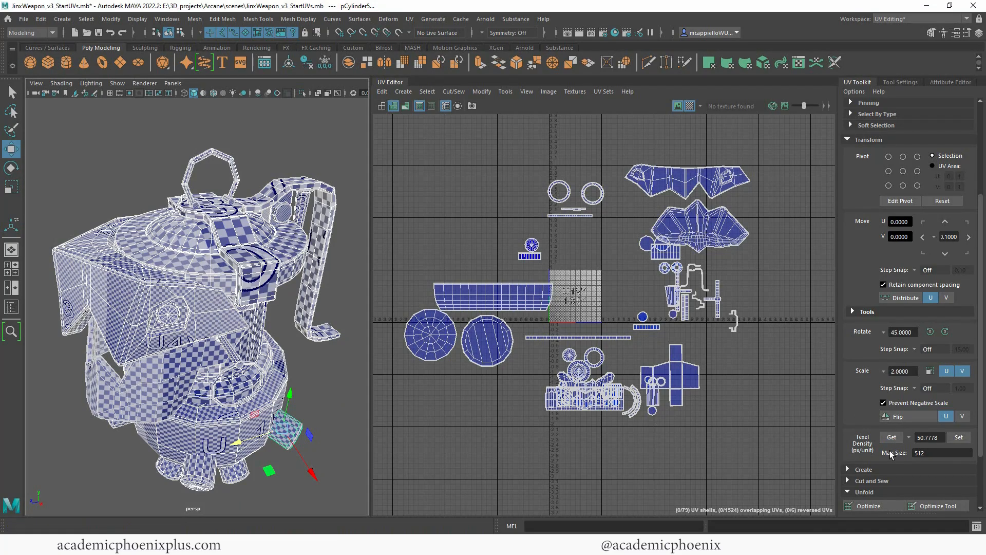
pyautogui.click(958, 438)
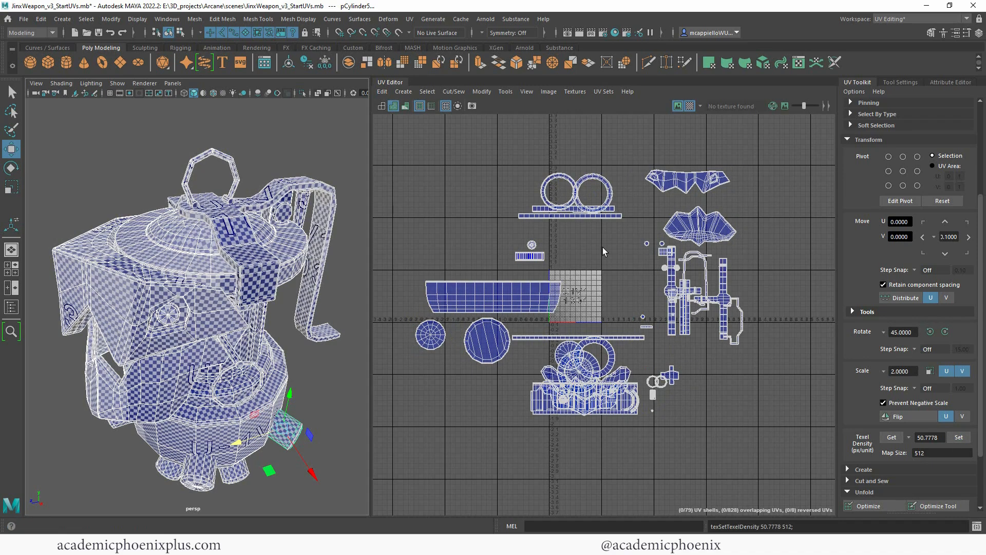
# Examine the evened-out checker pattern around the whole weapon and the rescaled shells in the UV layout.
pyautogui.scroll(3, 495, 277)
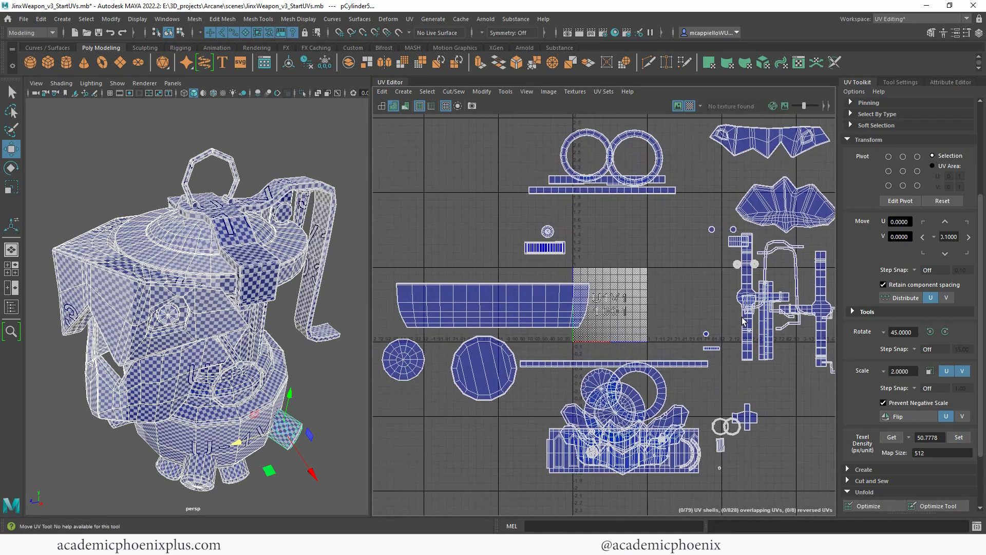
pyautogui.keyDown('alt'); pyautogui.moveTo(303, 379); pyautogui.dragTo(167, 335); pyautogui.keyUp('alt')
pyautogui.keyDown('alt'); pyautogui.moveTo(706, 296); pyautogui.dragTo(684, 290, button='right'); pyautogui.keyUp('alt')
pyautogui.keyDown('alt'); pyautogui.moveTo(685, 290); pyautogui.dragTo(622, 281, button='middle'); pyautogui.keyUp('alt')
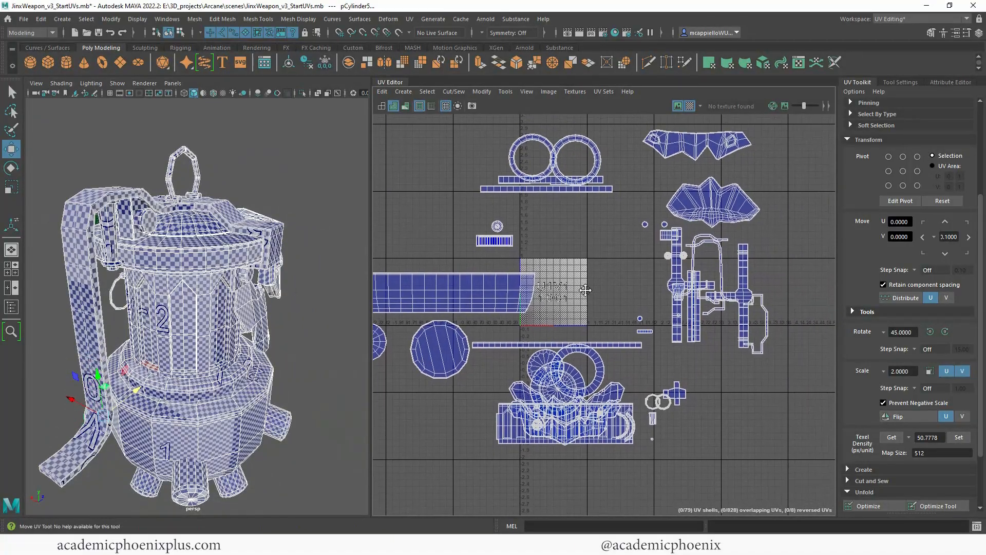
pyautogui.keyDown('alt'); pyautogui.moveTo(622, 280); pyautogui.dragTo(654, 311, button='right'); pyautogui.keyUp('alt')
pyautogui.keyDown('alt'); pyautogui.moveTo(655, 311); pyautogui.dragTo(678, 334, button='middle'); pyautogui.keyUp('alt')
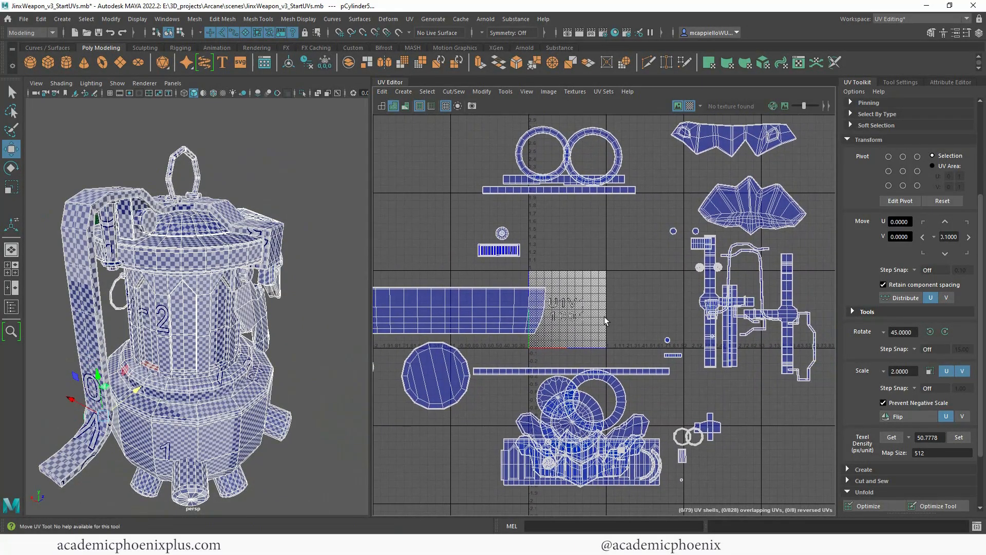
pyautogui.keyDown('alt'); pyautogui.moveTo(289, 302); pyautogui.dragTo(77, 284); pyautogui.keyUp('alt')
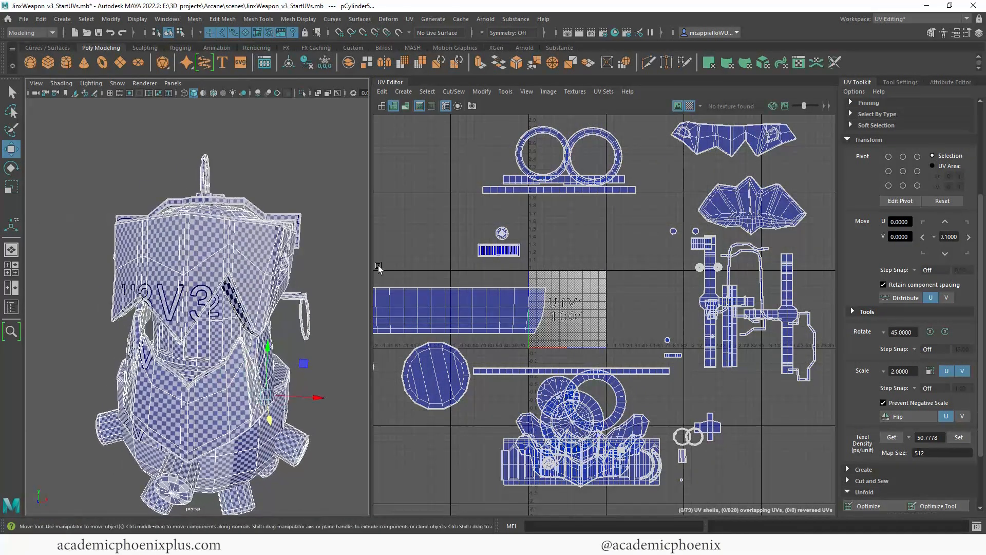
# Save the scene, then save a new version of it as JinxWeapon_v4_UVs.mb.
pyautogui.rightClick(298, 261)
pyautogui.hotkey('ctrl', 's')
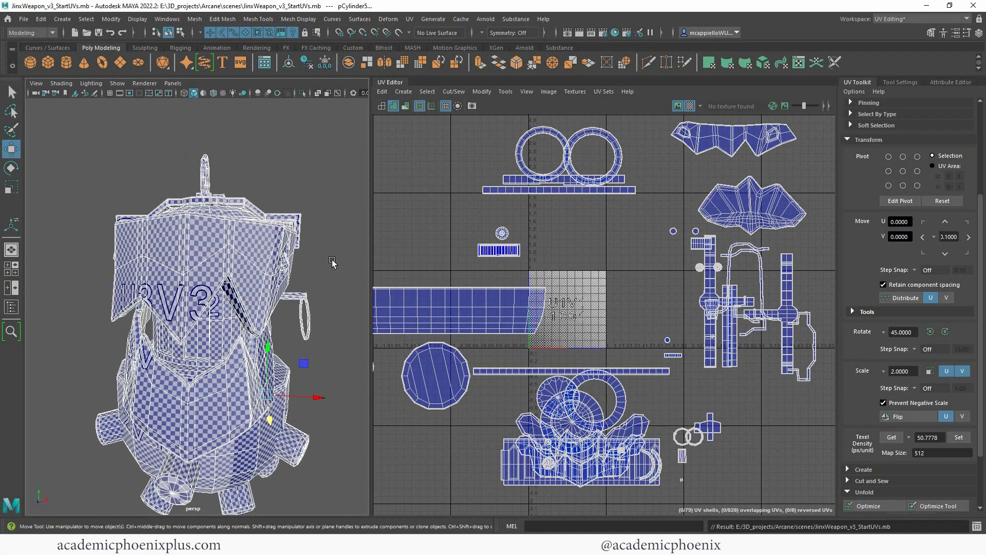
pyautogui.click(38, 19)
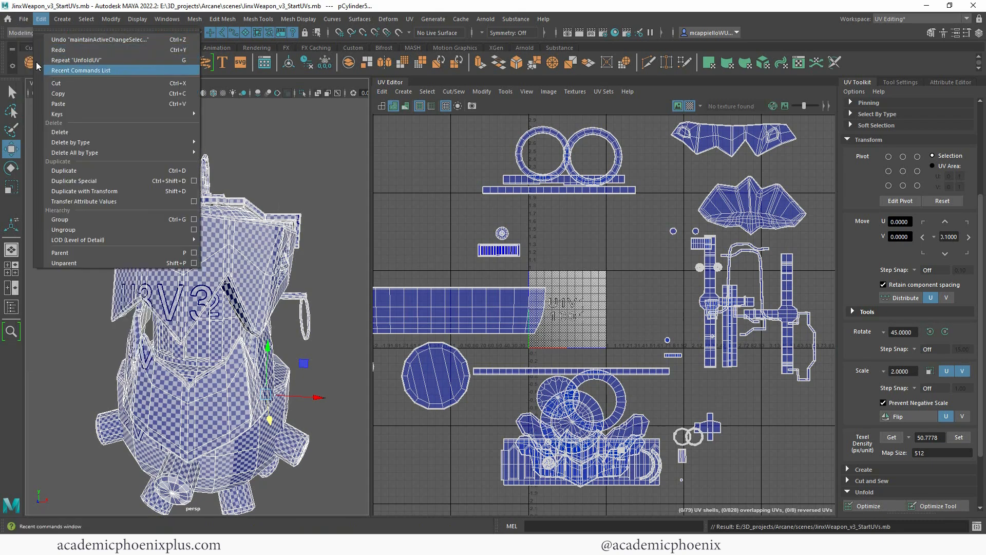
pyautogui.moveTo(25, 19)
pyautogui.click(79, 76)
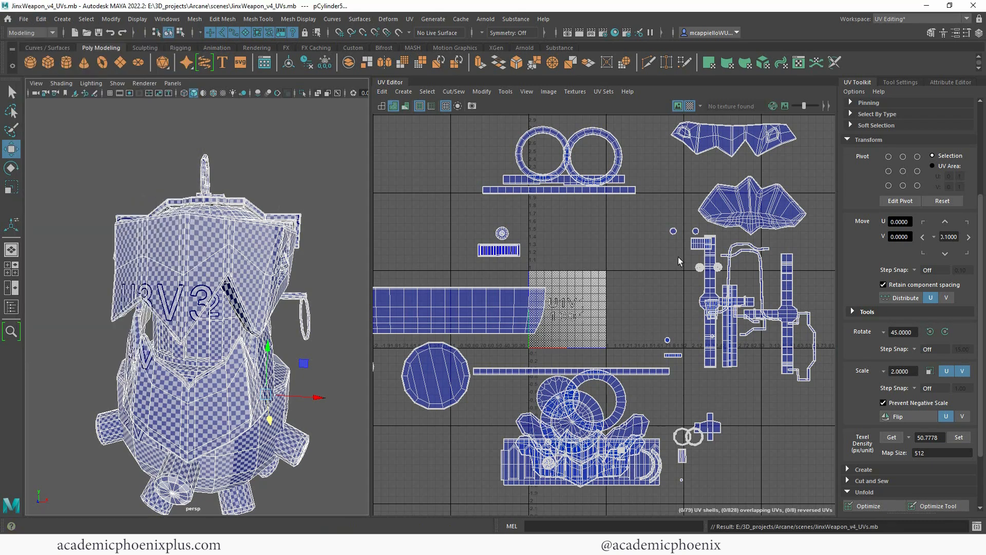
# Run the automatic UV Layout on all of the weapon's shells.
pyautogui.scroll(-4, 678, 256)
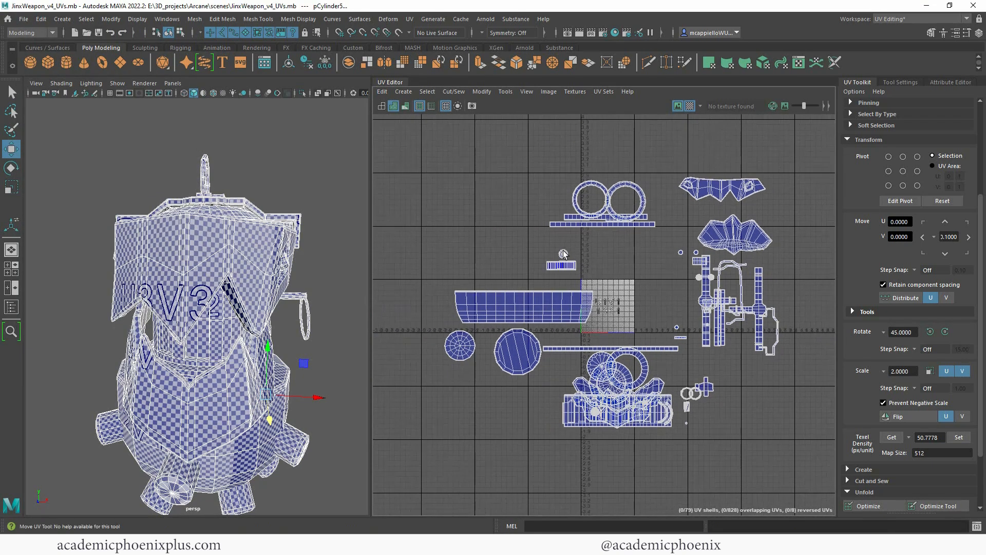
pyautogui.click(847, 140)
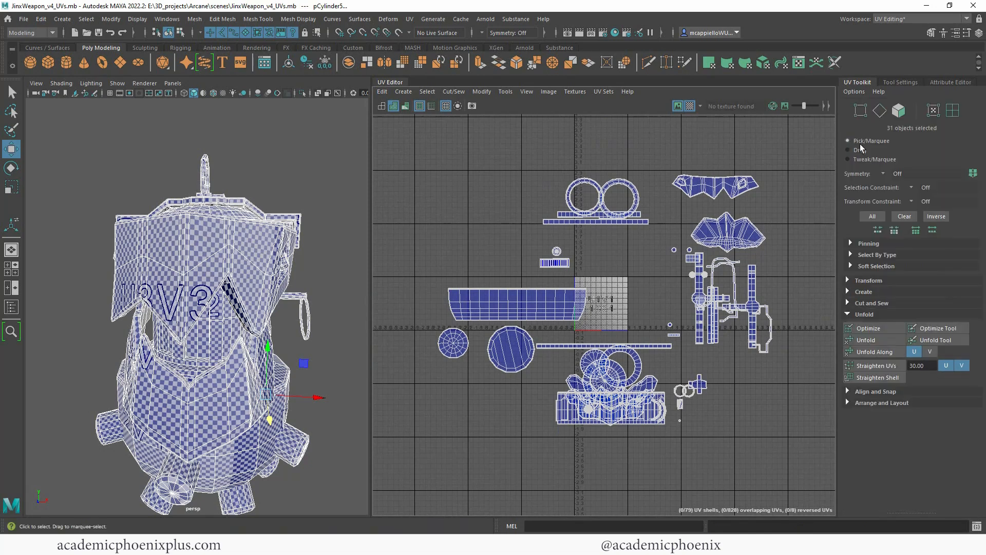
pyautogui.click(847, 402)
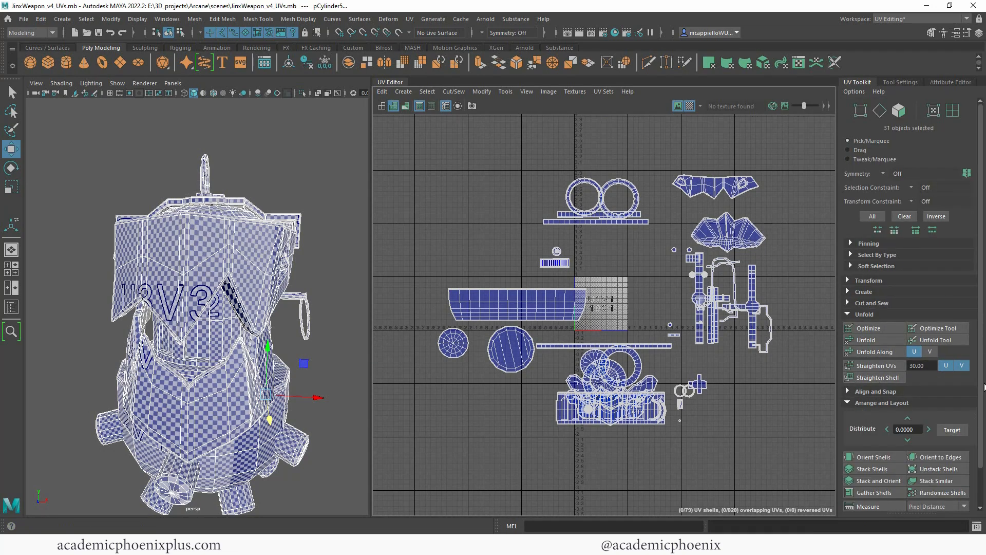
pyautogui.scroll(-2, 982, 420)
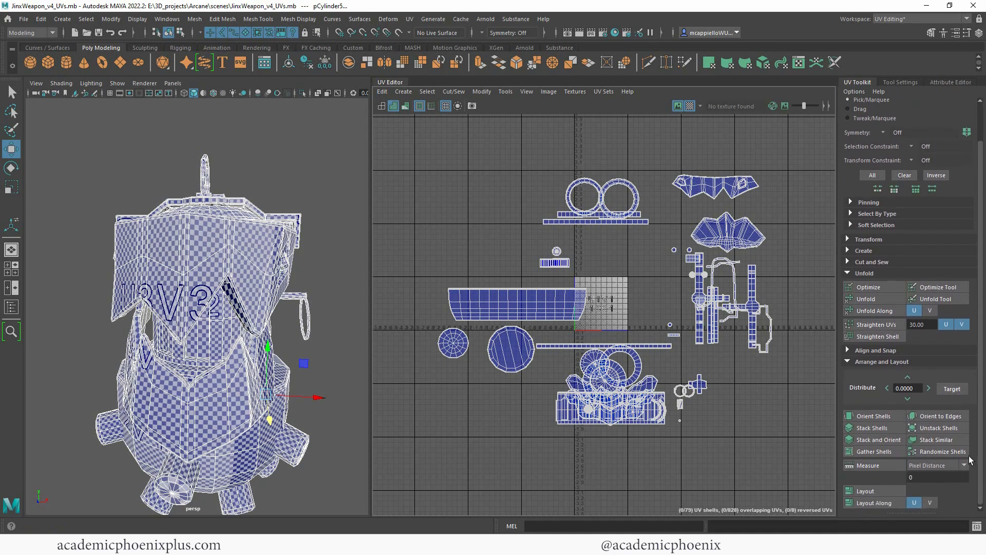
pyautogui.click(886, 490)
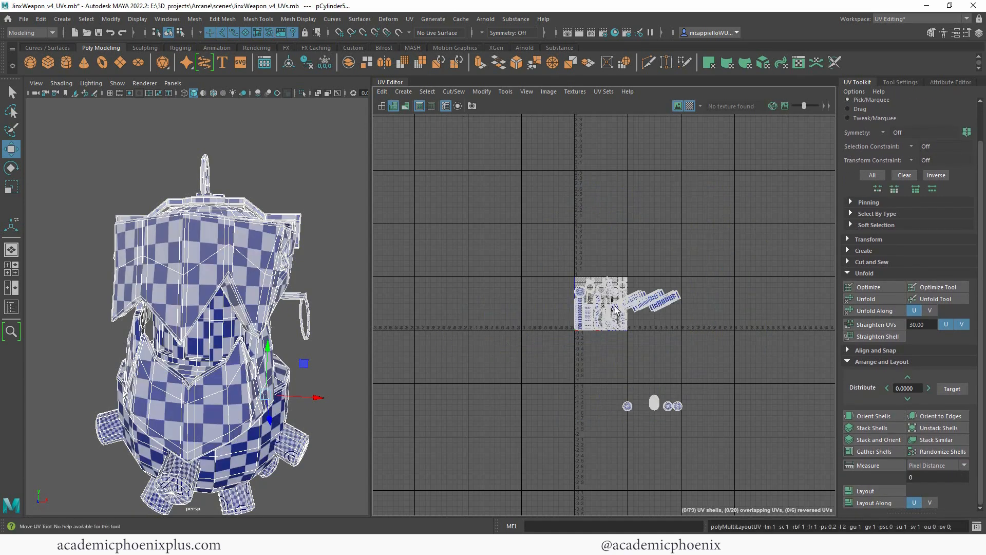
# Examine how the layout packed the shells in the 0–1 tile and how the checker map looks on the model.
pyautogui.scroll(8, 752, 331)
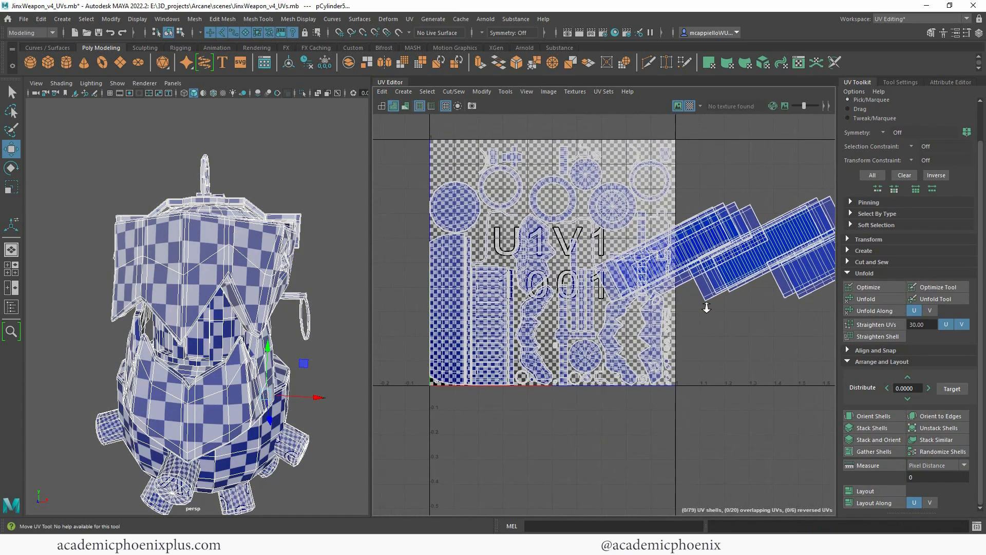
pyautogui.keyDown('alt'); pyautogui.moveTo(753, 352); pyautogui.dragTo(750, 357, button='middle'); pyautogui.keyUp('alt')
pyautogui.scroll(-2, 282, 359)
pyautogui.keyDown('alt'); pyautogui.moveTo(283, 360); pyautogui.dragTo(188, 391); pyautogui.keyUp('alt')
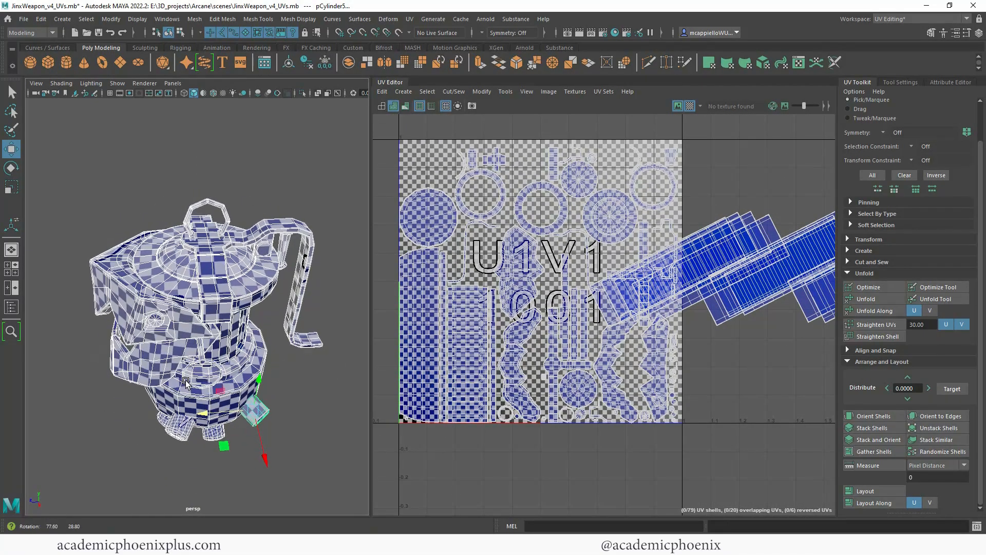
pyautogui.scroll(1, 594, 345)
pyautogui.keyDown('alt'); pyautogui.moveTo(597, 337); pyautogui.dragTo(611, 377, button='middle'); pyautogui.keyUp('alt')
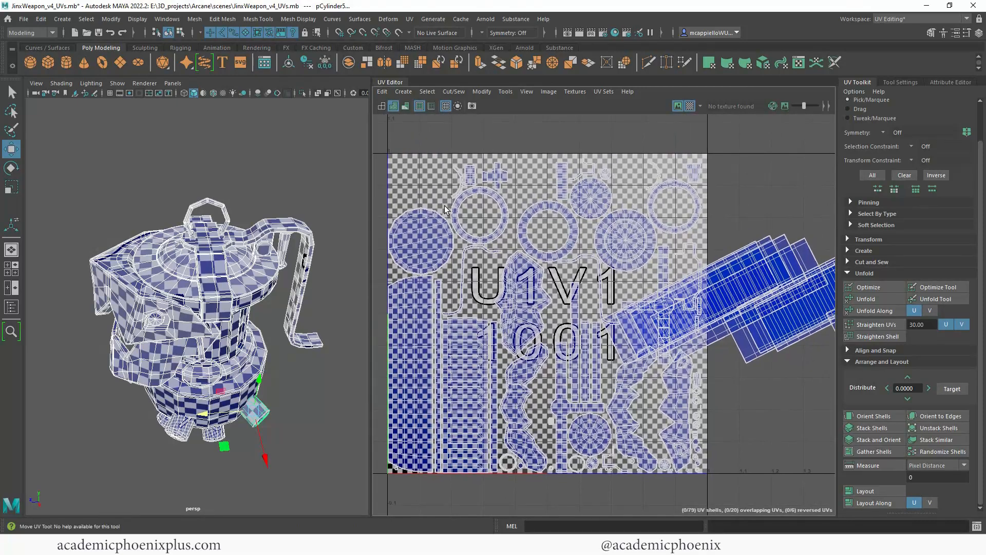
pyautogui.keyDown('alt'); pyautogui.moveTo(250, 375); pyautogui.dragTo(296, 351); pyautogui.keyUp('alt')
# Select the two jagged face plates and the round body to compare their checker scale and the space their shells occupy.
pyautogui.click(317, 350)
pyautogui.click(210, 270)
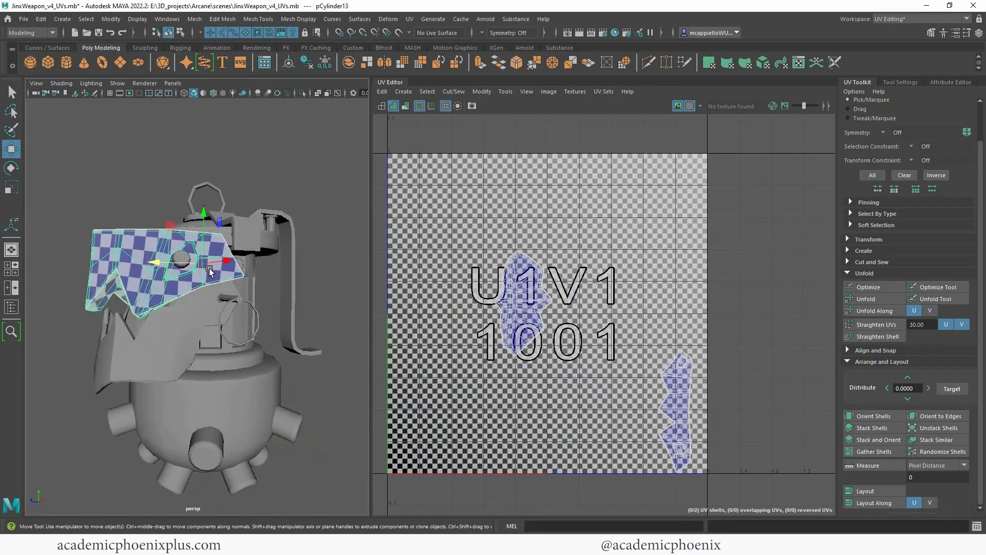
pyautogui.keyDown('shift'); pyautogui.click(179, 332); pyautogui.keyUp('shift')
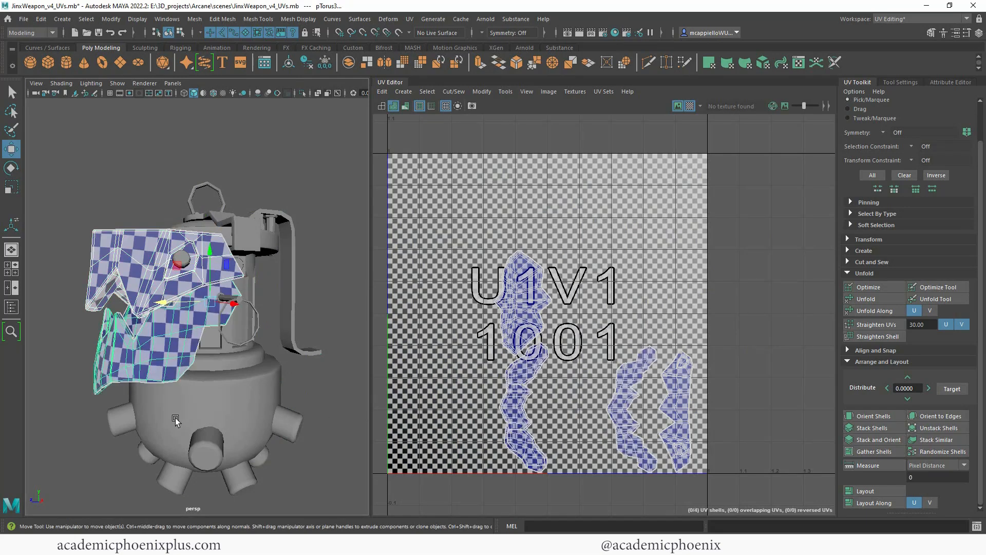
pyautogui.keyDown('shift'); pyautogui.click(245, 393); pyautogui.keyUp('shift')
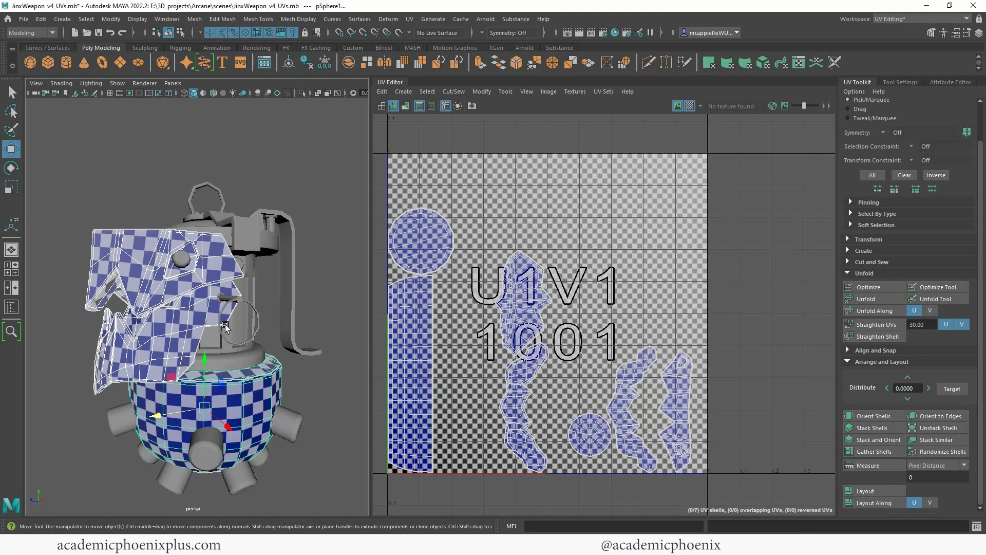
pyautogui.keyDown('alt'); pyautogui.moveTo(225, 325); pyautogui.dragTo(288, 343); pyautogui.keyUp('alt')
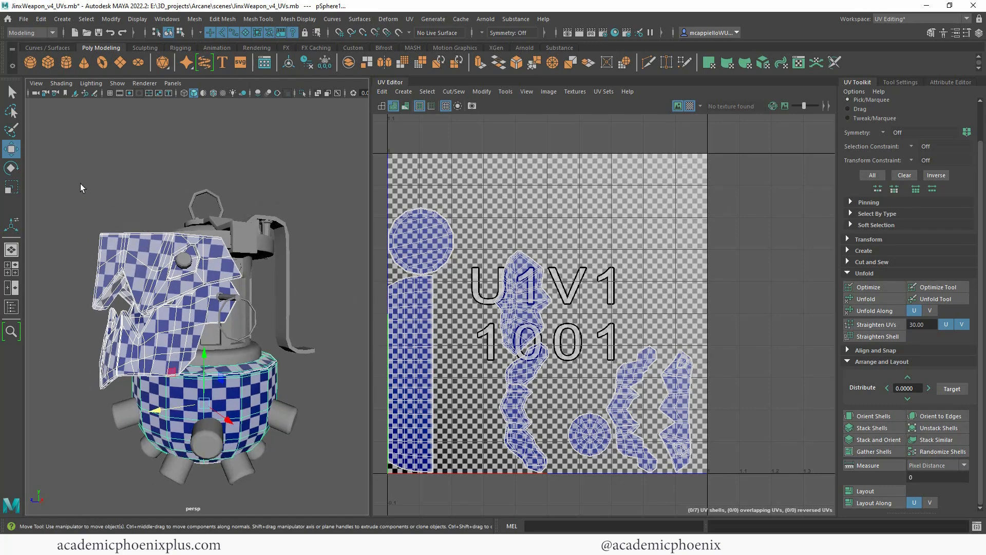
pyautogui.moveTo(80, 188); pyautogui.dragTo(319, 428)
pyautogui.keyDown('alt'); pyautogui.moveTo(253, 299); pyautogui.dragTo(221, 304); pyautogui.keyUp('alt')
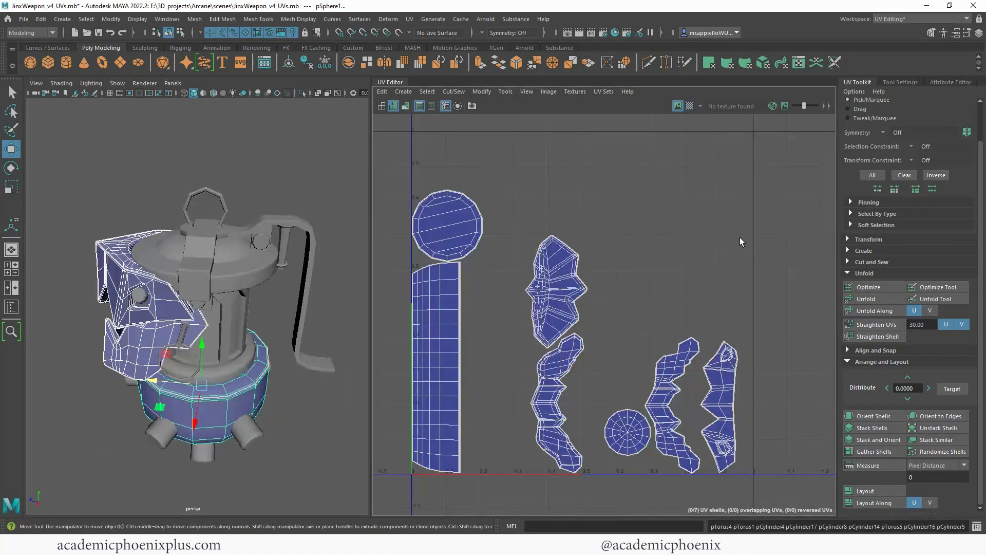
# Undo the recent selections of the weapon's individual parts.
pyautogui.keyDown('alt'); pyautogui.moveTo(740, 237); pyautogui.dragTo(470, 208, button='right'); pyautogui.keyUp('alt')
pyautogui.hotkey('ctrl', 'z')
pyautogui.hotkey('ctrl', 'z')
pyautogui.hotkey('ctrl', 'z')
pyautogui.hotkey('ctrl', 'z')
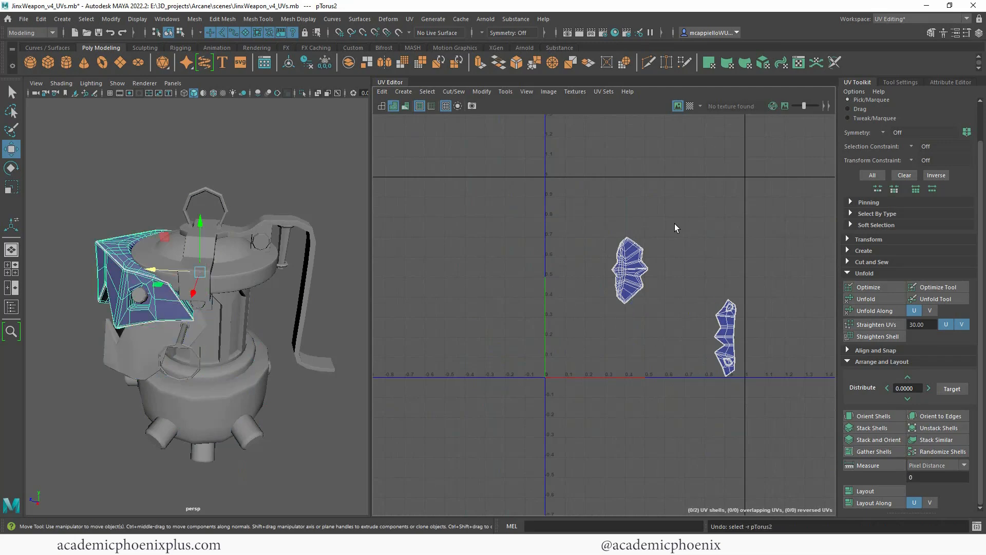
pyautogui.scroll(-10, 590, 218)
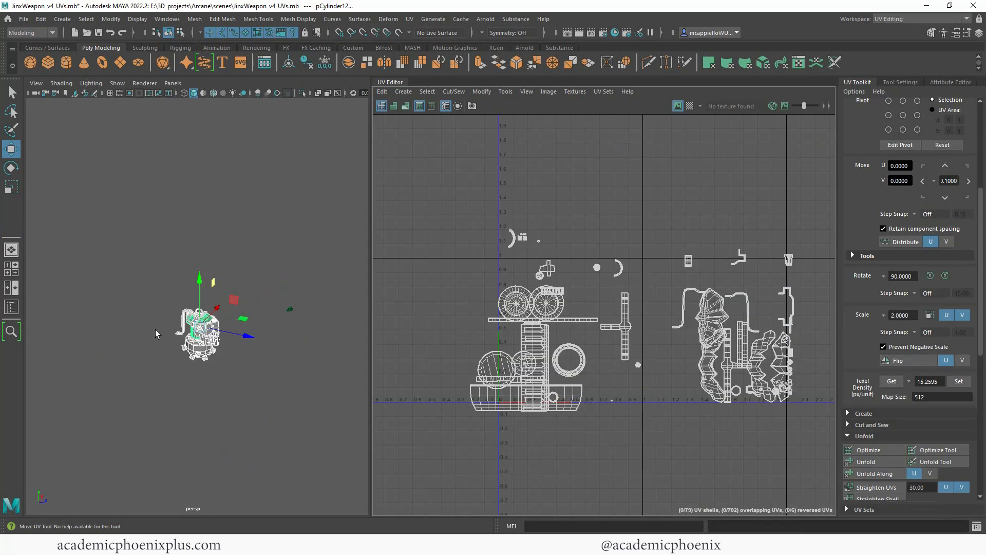
# Turn on the checker map, reselect the whole weapon and examine the checker scale on the round body and its knobs.
pyautogui.scroll(5, 280, 328)
pyautogui.click(691, 106)
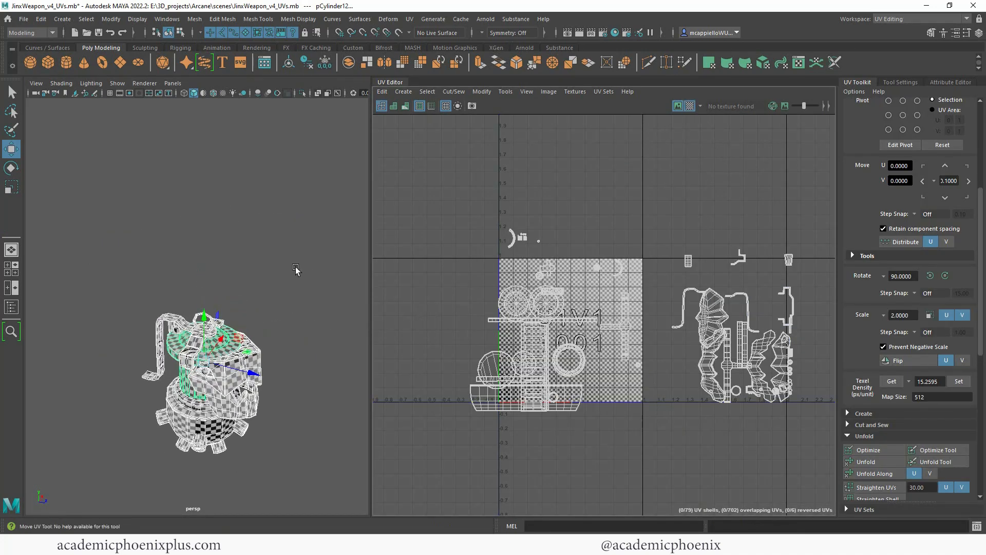
pyautogui.keyDown('alt'); pyautogui.moveTo(297, 270); pyautogui.dragTo(292, 233); pyautogui.keyUp('alt')
pyautogui.click(295, 237)
pyautogui.keyDown('alt'); pyautogui.moveTo(323, 299); pyautogui.dragTo(299, 287); pyautogui.keyUp('alt')
pyautogui.keyDown('alt'); pyautogui.moveTo(300, 287); pyautogui.dragTo(330, 332, button='middle'); pyautogui.keyUp('alt')
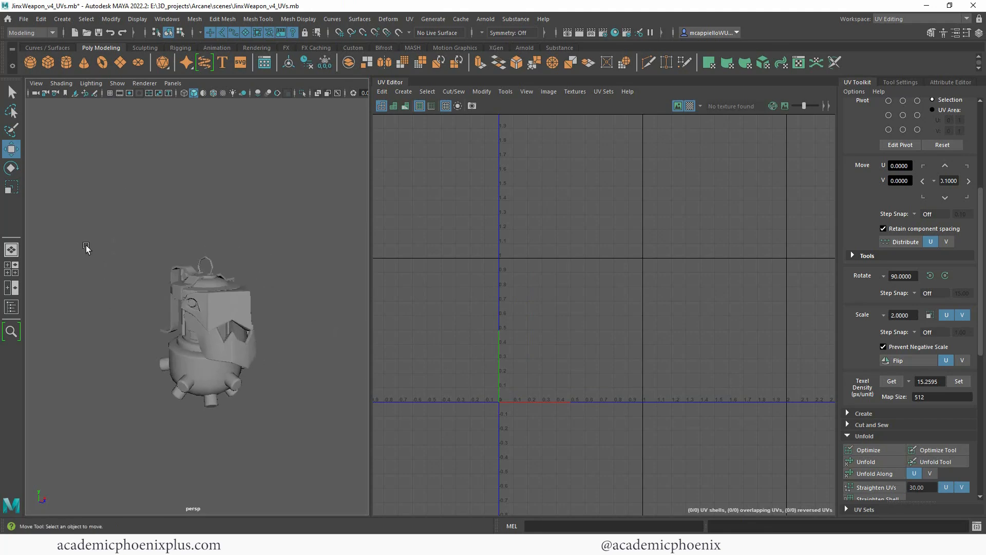
pyautogui.moveTo(86, 224); pyautogui.dragTo(351, 421)
pyautogui.keyDown('alt'); pyautogui.moveTo(290, 371); pyautogui.dragTo(355, 393, button='right'); pyautogui.keyUp('alt')
pyautogui.keyDown('alt'); pyautogui.moveTo(330, 410); pyautogui.dragTo(326, 375); pyautogui.keyUp('alt')
pyautogui.keyDown('alt'); pyautogui.moveTo(327, 375); pyautogui.dragTo(312, 157, button='middle'); pyautogui.keyUp('alt')
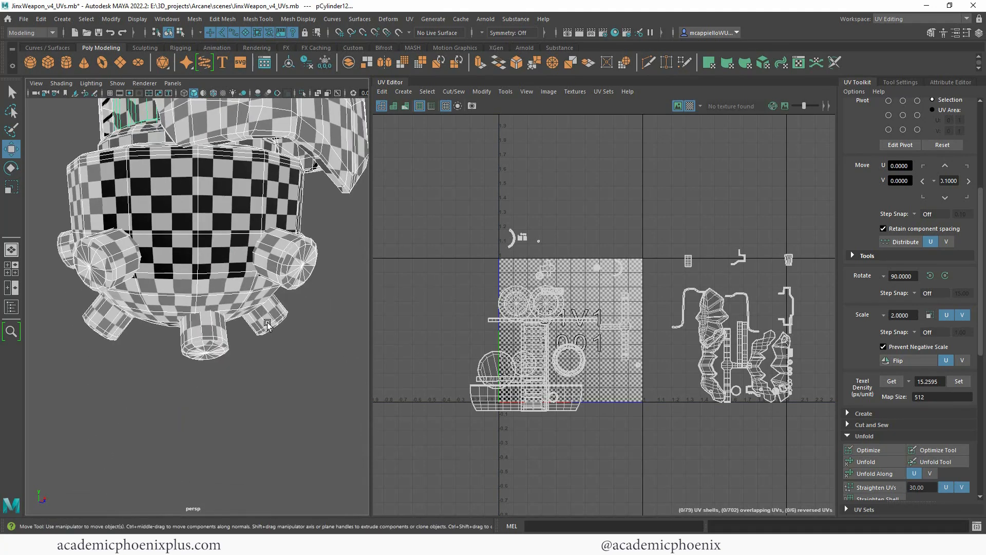
# Select all the cylindrical knobs around the weapon's round body.
pyautogui.keyDown('alt'); pyautogui.moveTo(311, 157); pyautogui.dragTo(243, 172, button='right'); pyautogui.keyUp('alt')
pyautogui.keyDown('alt'); pyautogui.moveTo(241, 287); pyautogui.dragTo(247, 341, button='middle'); pyautogui.keyUp('alt')
pyautogui.click(245, 342)
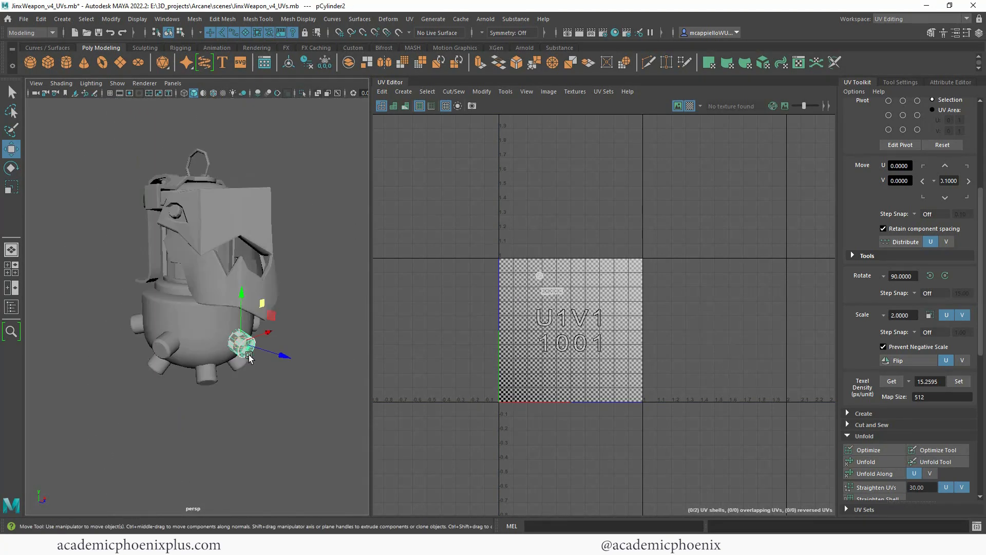
pyautogui.keyDown('alt'); pyautogui.moveTo(243, 345); pyautogui.dragTo(226, 389); pyautogui.keyUp('alt')
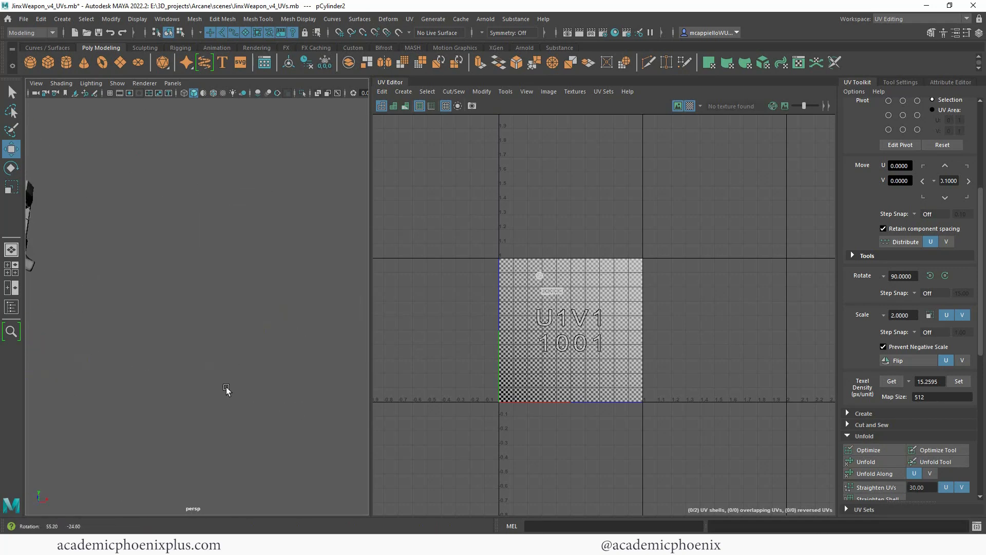
pyautogui.press('f')
pyautogui.keyDown('alt'); pyautogui.moveTo(308, 372); pyautogui.dragTo(59, 311, button='right'); pyautogui.keyUp('alt')
pyautogui.keyDown('alt'); pyautogui.moveTo(257, 386); pyautogui.dragTo(260, 398); pyautogui.keyUp('alt')
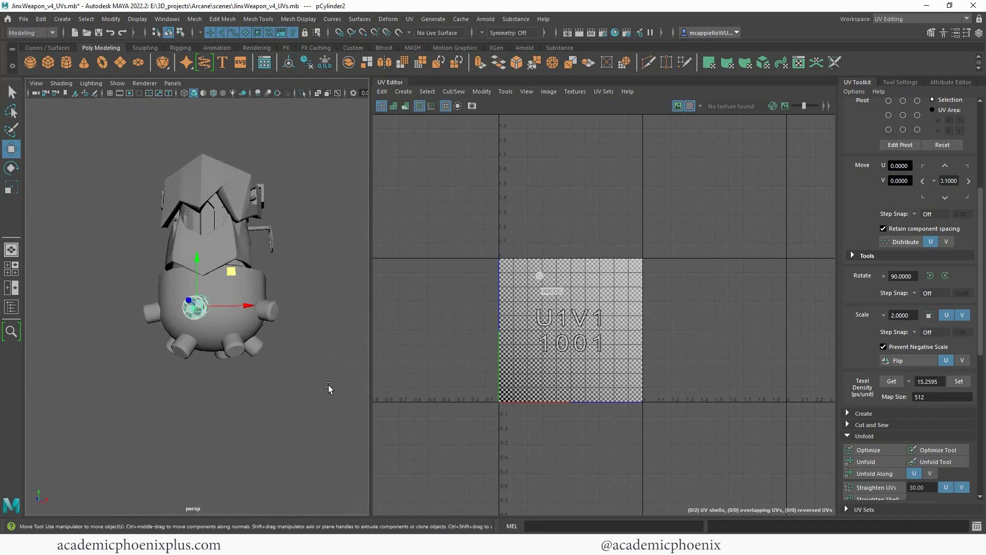
pyautogui.keyDown('alt'); pyautogui.moveTo(330, 390); pyautogui.dragTo(283, 393); pyautogui.keyUp('alt')
pyautogui.keyDown('shift'); pyautogui.click(245, 307); pyautogui.keyUp('shift')
pyautogui.keyDown('shift'); pyautogui.click(267, 286); pyautogui.keyUp('shift')
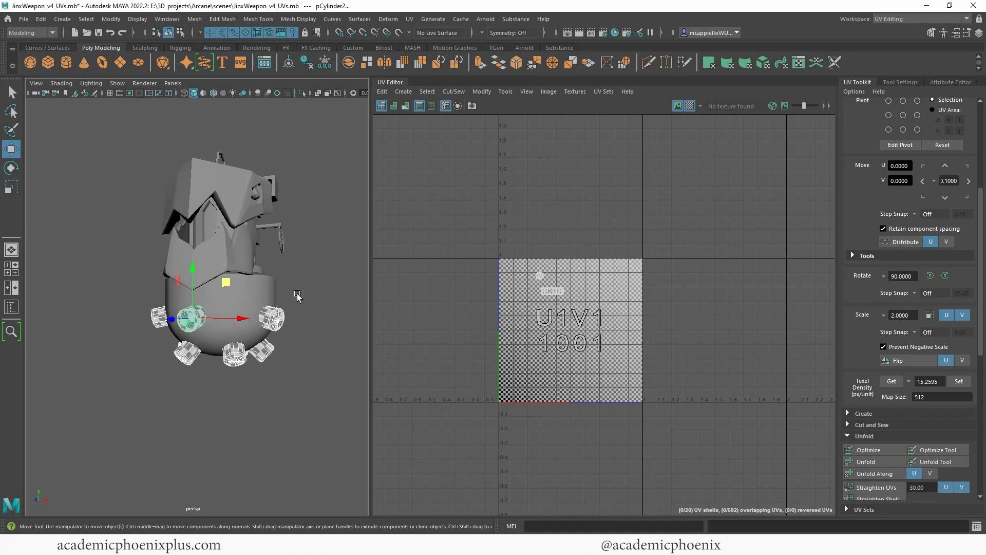
# Turn off the checker map and select only the knobs' overlapping rectangular side shells in UV shell mode.
pyautogui.press('f')
pyautogui.scroll(-3, 682, 292)
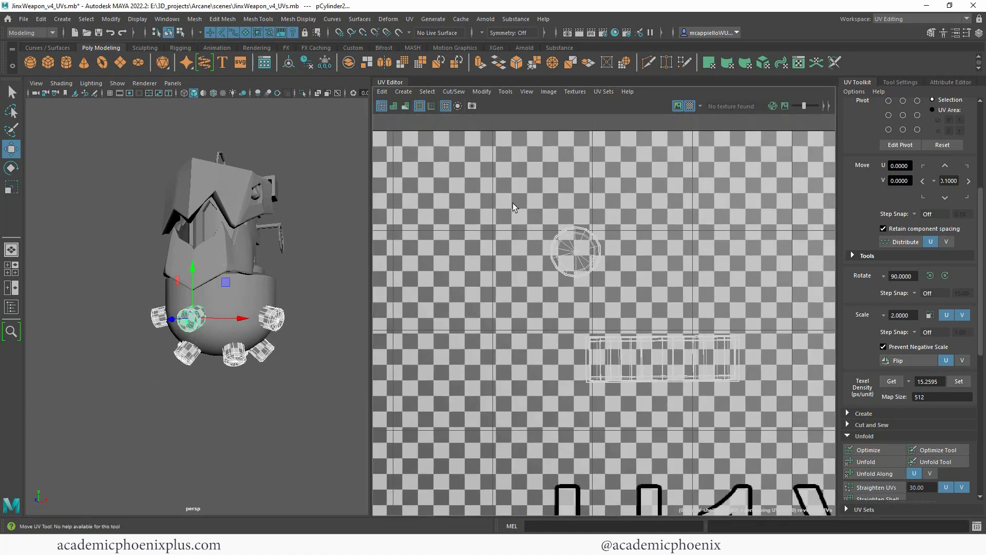
pyautogui.click(690, 106)
pyautogui.scroll(-4, 493, 238)
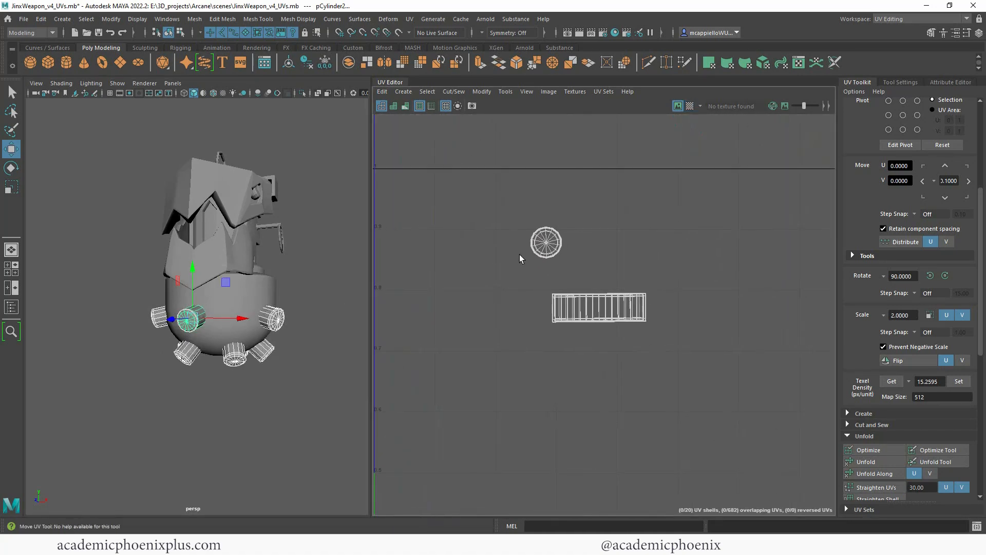
pyautogui.moveTo(597, 295); pyautogui.dragTo(593, 323, button='right')
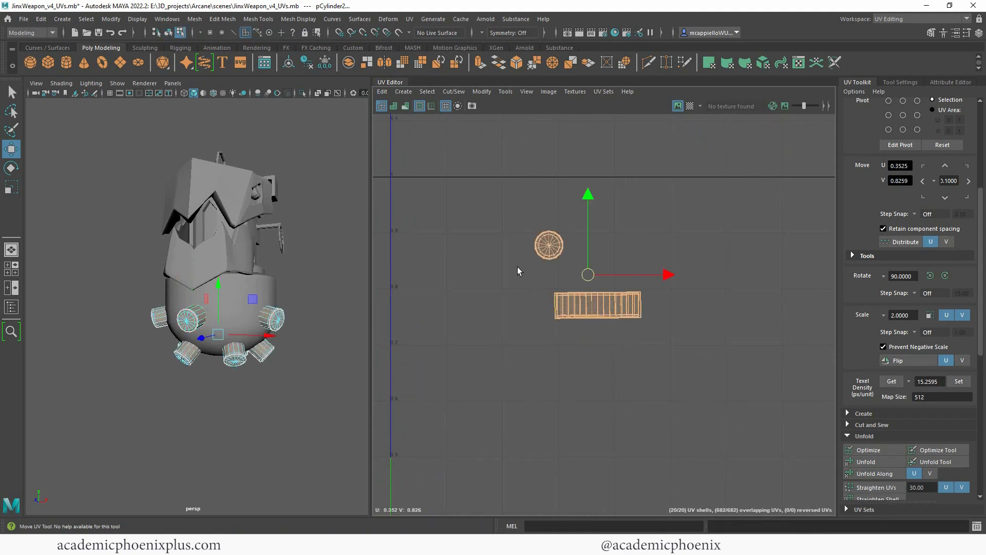
pyautogui.moveTo(517, 268); pyautogui.dragTo(688, 340)
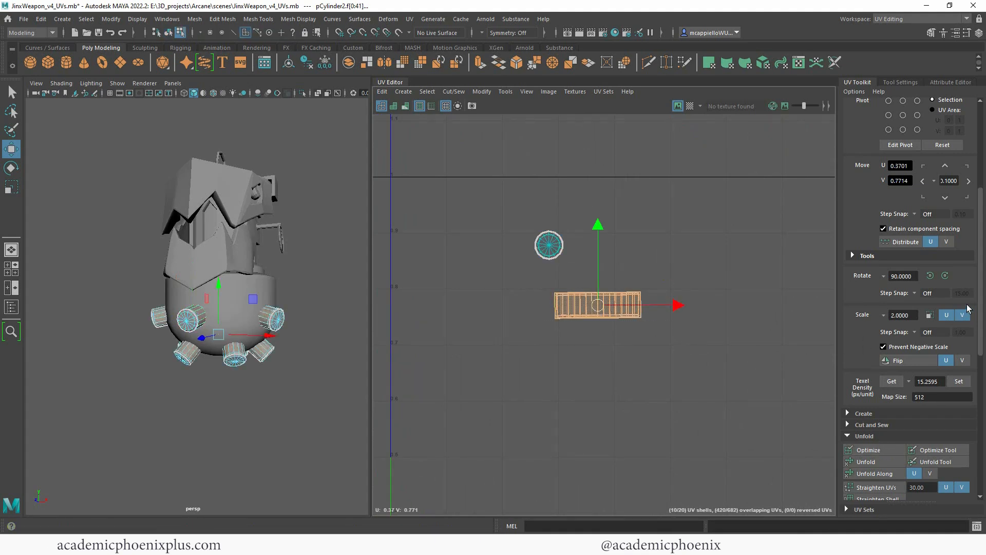
# Stack the spikes' overlapping side-strip shells on each other and do the same for their round cap shells.
pyautogui.moveTo(980, 302); pyautogui.dragTo(978, 443)
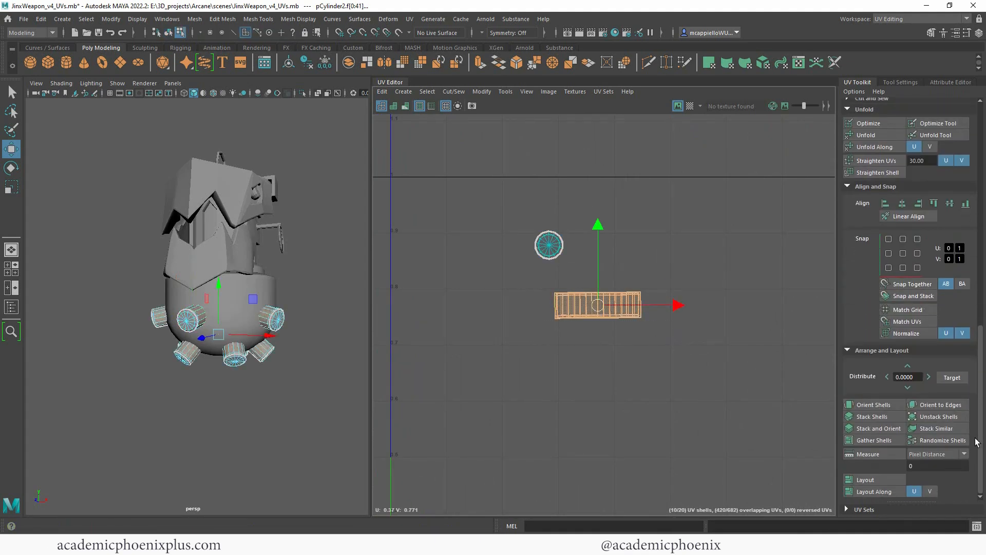
pyautogui.click(880, 417)
pyautogui.moveTo(507, 208); pyautogui.dragTo(578, 270)
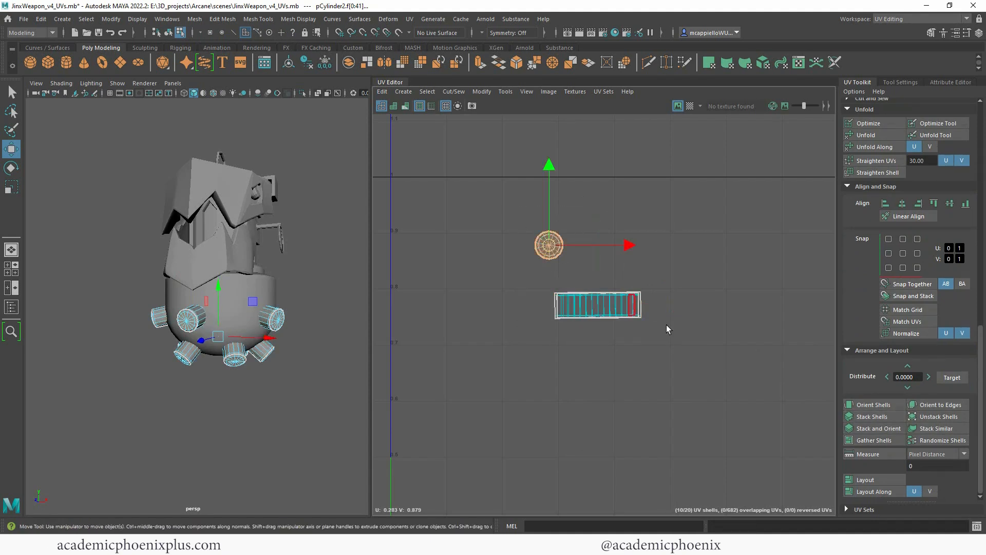
pyautogui.click(879, 417)
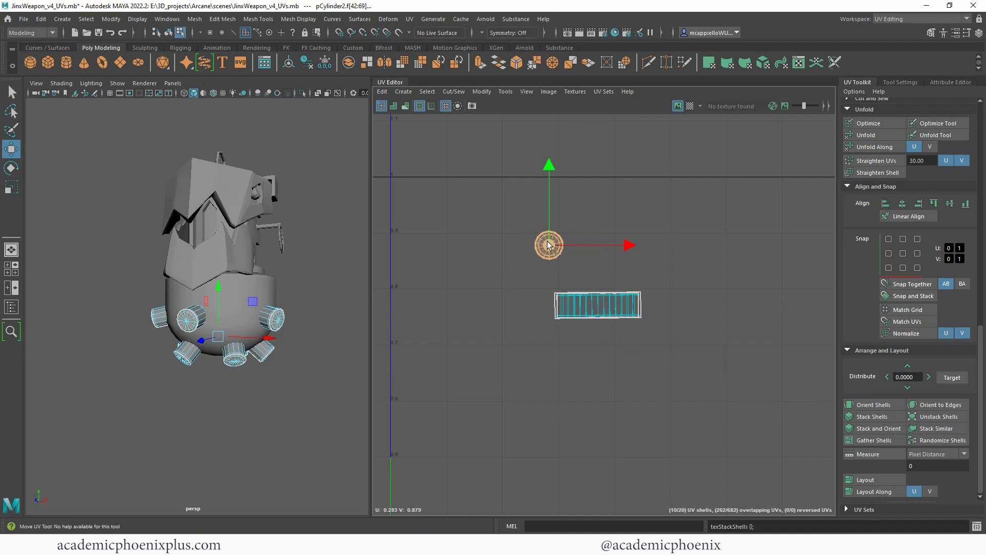
# Place the spike caps just above the side strips and move both stacks into the UV tile's lower-left corner.
pyautogui.keyDown('alt'); pyautogui.moveTo(618, 288); pyautogui.dragTo(512, 232, button='right'); pyautogui.keyUp('alt')
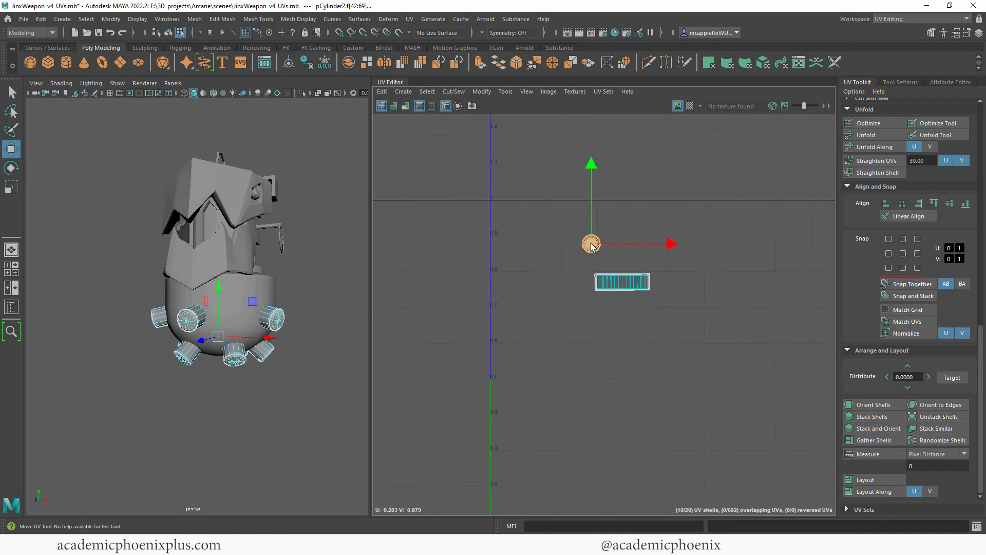
pyautogui.moveTo(592, 247); pyautogui.dragTo(602, 265)
pyautogui.moveTo(559, 223); pyautogui.dragTo(672, 302)
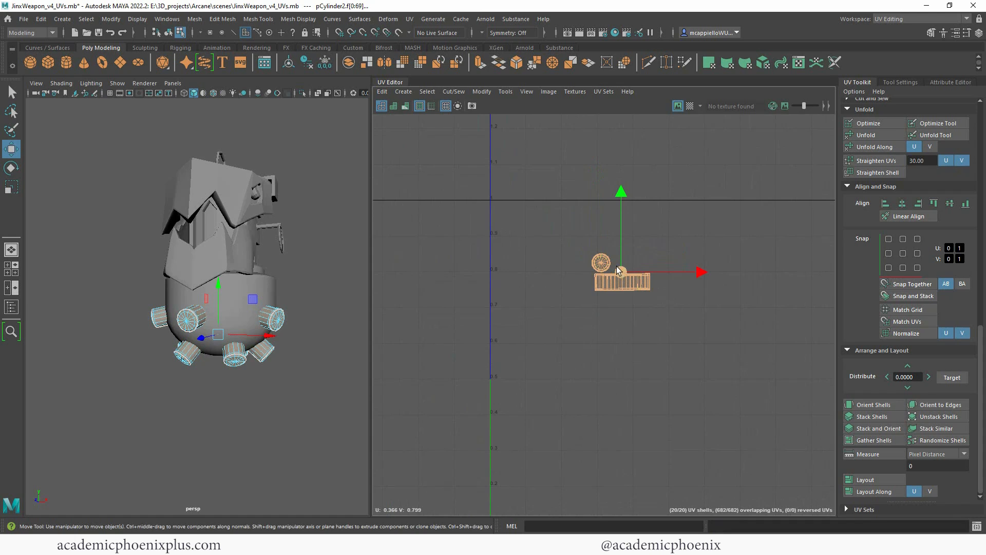
pyautogui.moveTo(618, 271); pyautogui.dragTo(523, 218)
pyautogui.scroll(-1, 624, 292)
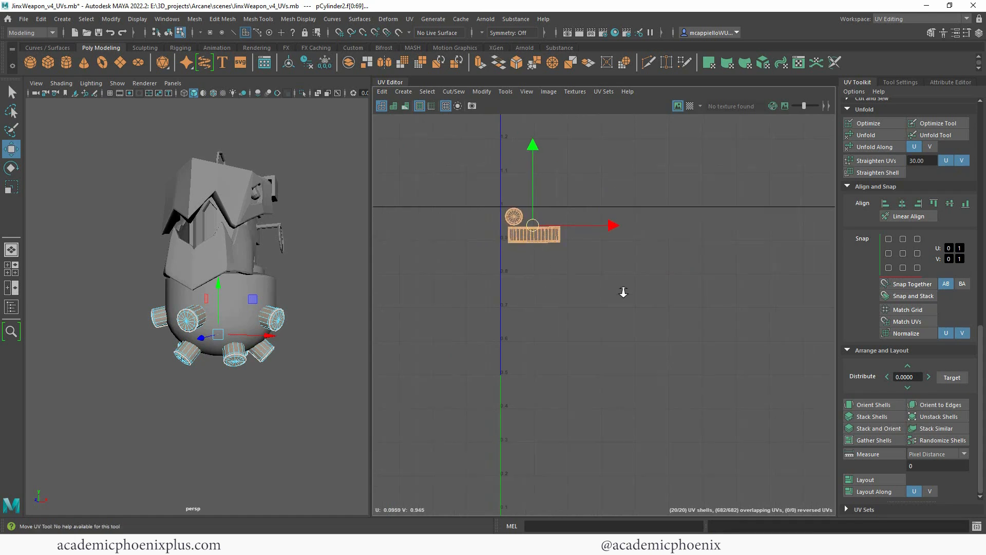
pyautogui.keyDown('alt'); pyautogui.moveTo(624, 292); pyautogui.dragTo(468, 256, button='right'); pyautogui.keyUp('alt')
pyautogui.keyDown('alt'); pyautogui.moveTo(468, 257); pyautogui.dragTo(479, 197, button='middle'); pyautogui.keyUp('alt')
pyautogui.moveTo(578, 117); pyautogui.dragTo(593, 303)
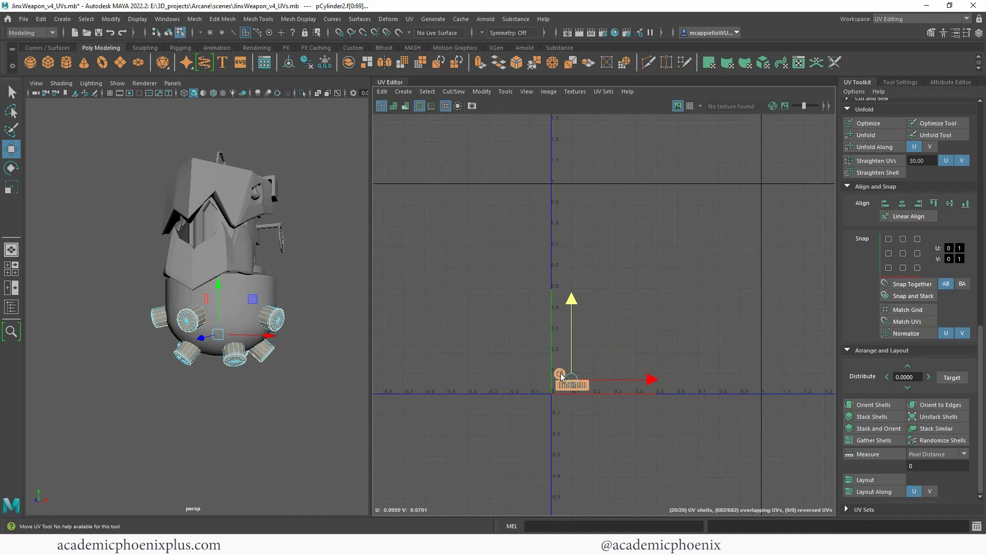
# Select all three UV shells of the round weapon base and move them into the UV tile's lower-right corner.
pyautogui.click(236, 286)
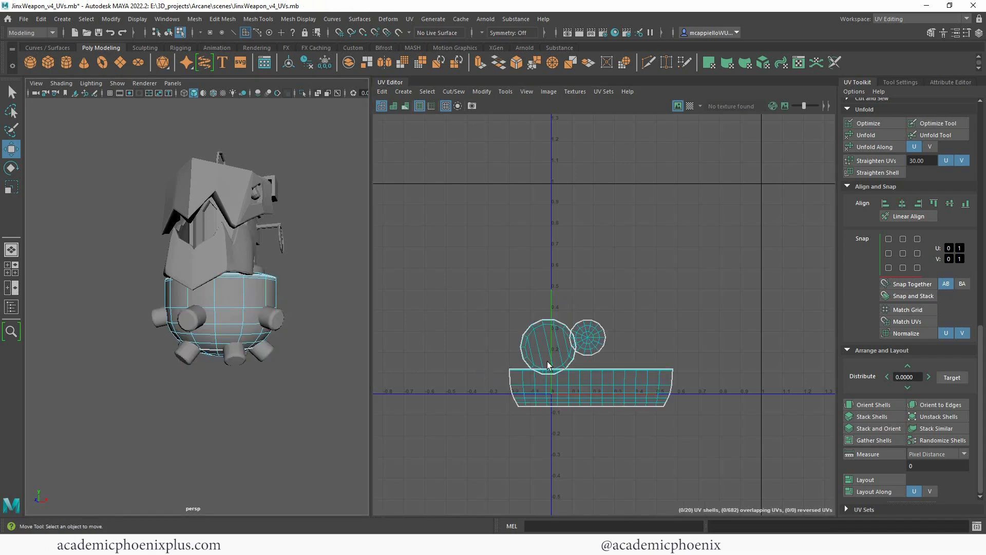
pyautogui.click(550, 361)
pyautogui.keyDown('shift'); pyautogui.click(588, 337); pyautogui.keyUp('shift')
pyautogui.keyDown('shift'); pyautogui.click(599, 393); pyautogui.keyUp('shift')
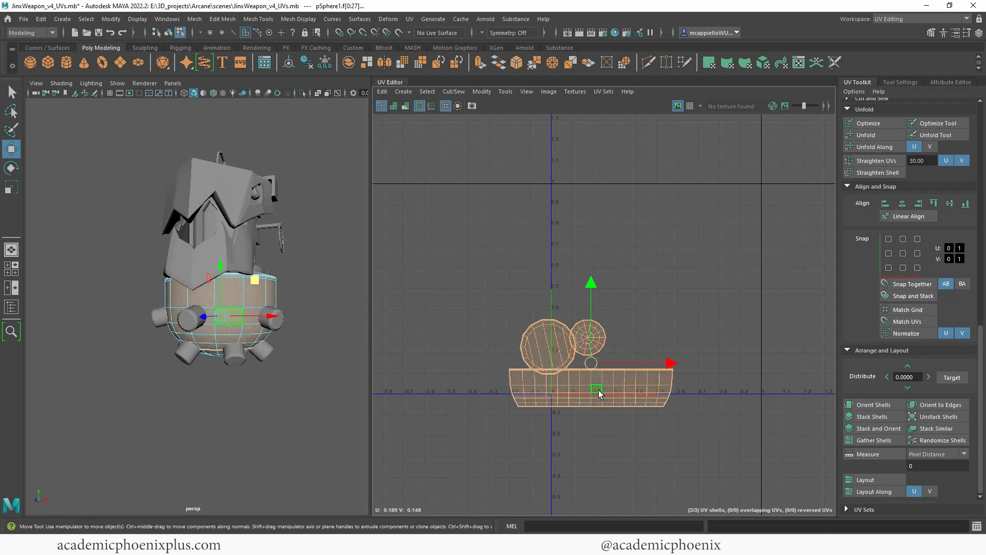
pyautogui.moveTo(591, 367); pyautogui.dragTo(678, 352)
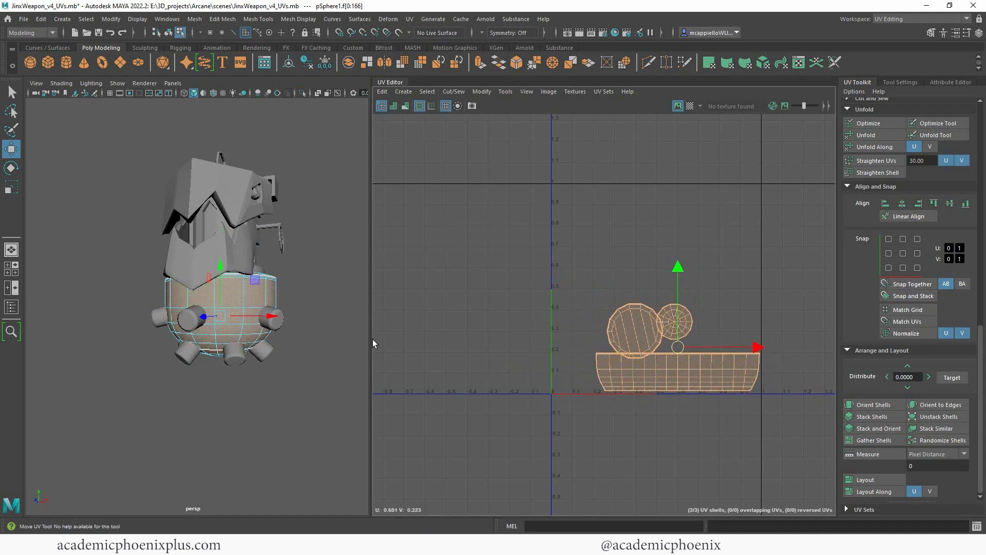
# Show the bottom spike's UVs together with the base's and set the base's two round shells side by side above its wide strip's right end.
pyautogui.keyDown('shift'); pyautogui.doubleClick(237, 358); pyautogui.keyUp('shift')
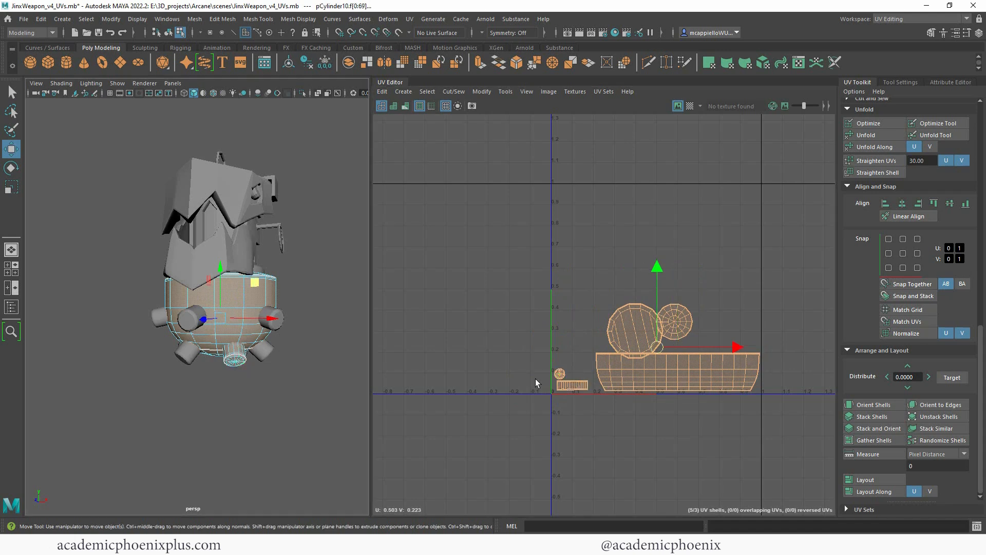
pyautogui.moveTo(657, 347); pyautogui.dragTo(658, 348)
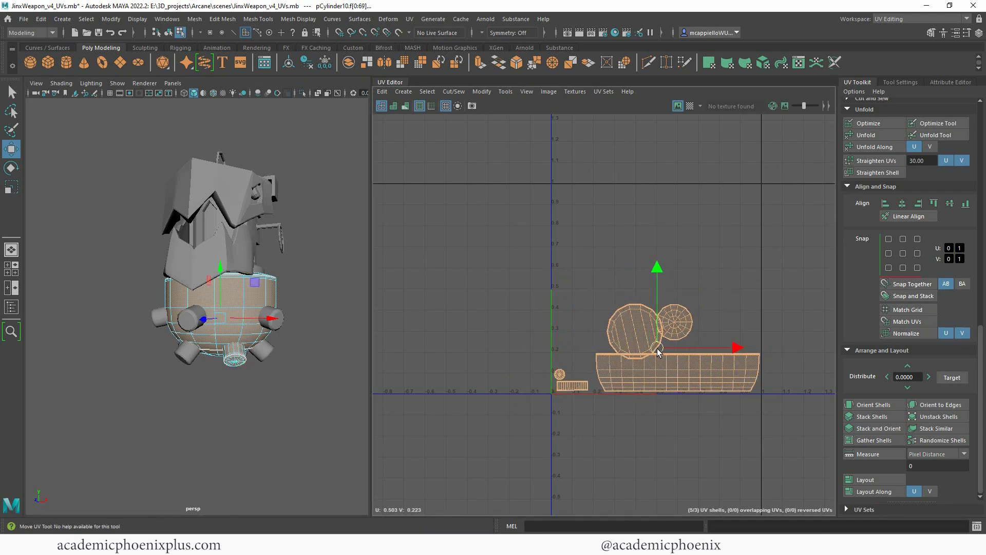
pyautogui.click(626, 337)
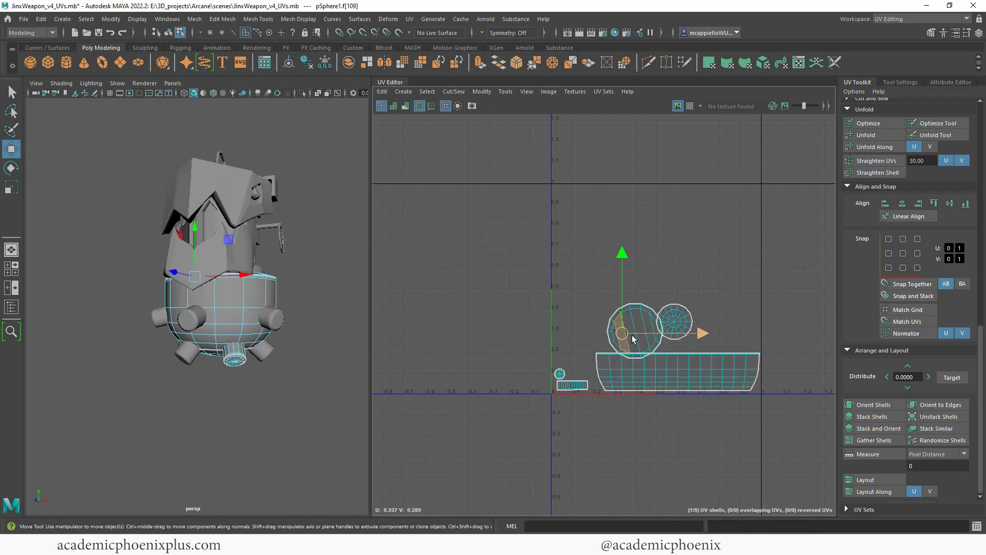
pyautogui.click(639, 342)
pyautogui.doubleClick(624, 339)
pyautogui.moveTo(637, 332); pyautogui.dragTo(742, 323)
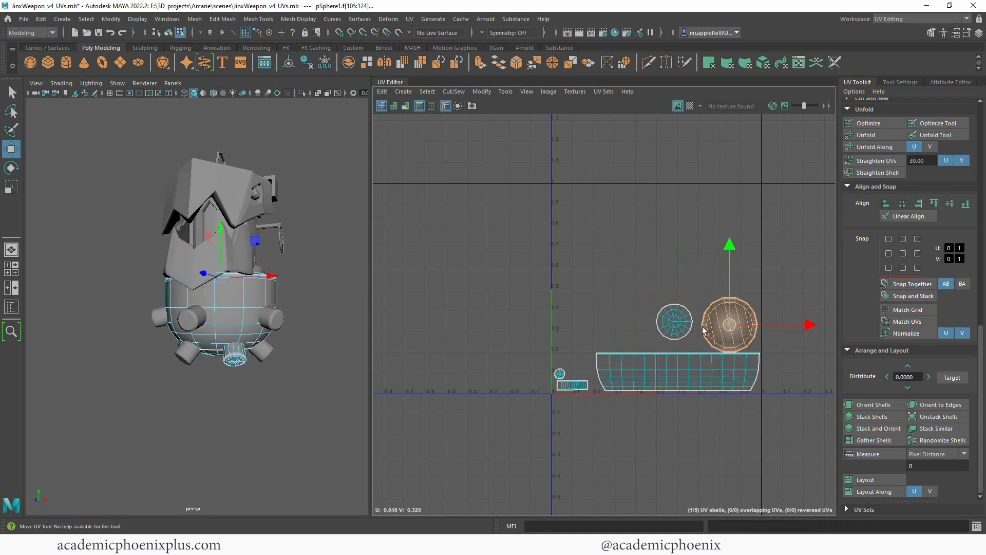
pyautogui.doubleClick(677, 334)
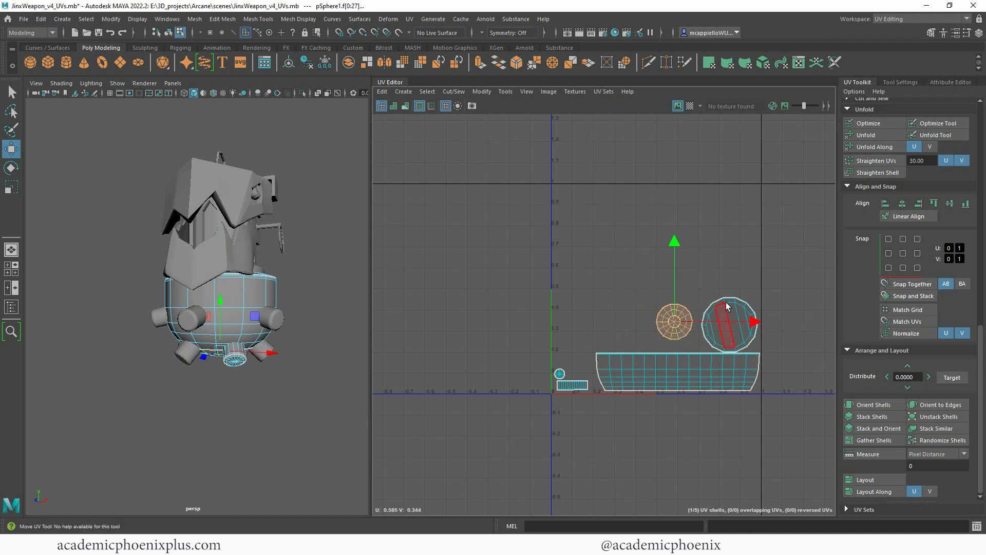
pyautogui.moveTo(680, 324); pyautogui.dragTo(688, 335)
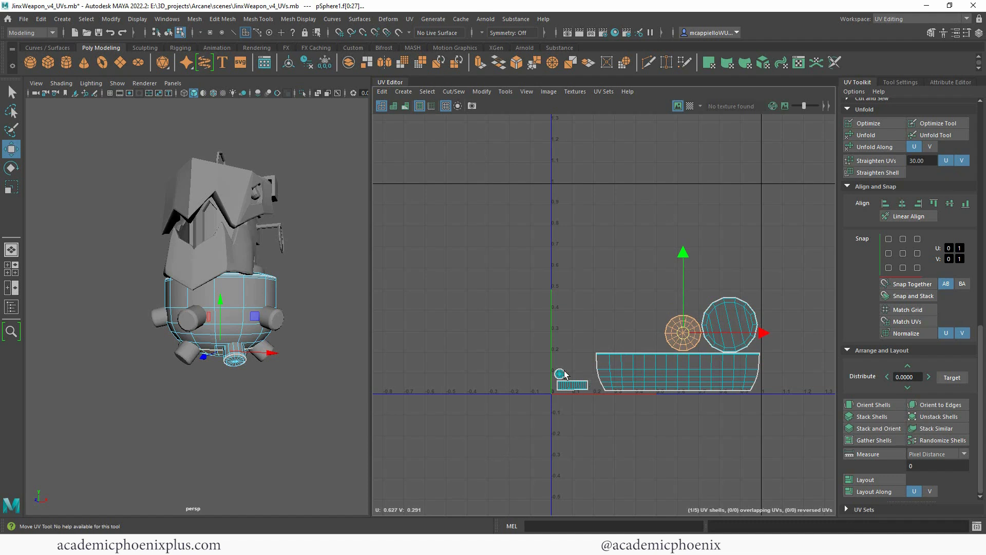
# Move the bottom spike's side strip into the tile corner and its round cap between that strip and the base's wide strip.
pyautogui.scroll(5, 595, 385)
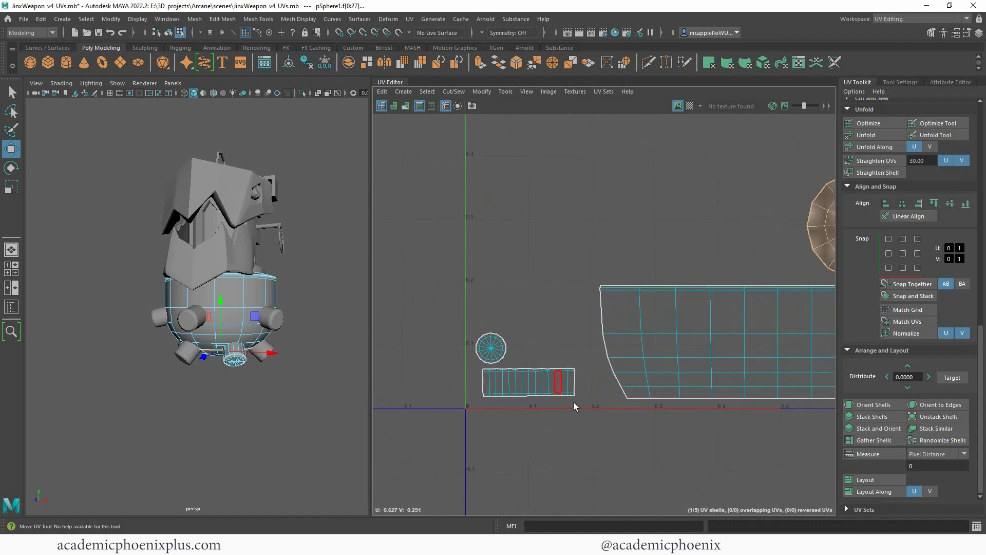
pyautogui.moveTo(612, 421); pyautogui.dragTo(466, 365)
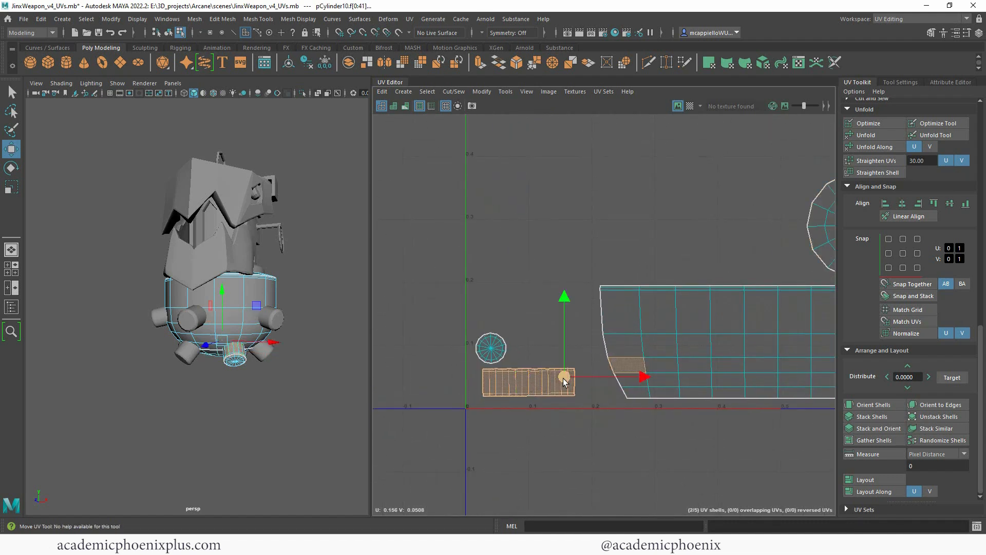
pyautogui.keyDown('ctrl'); pyautogui.moveTo(600, 329); pyautogui.dragTo(662, 376); pyautogui.keyUp('ctrl')
pyautogui.moveTo(531, 383); pyautogui.dragTo(520, 392)
pyautogui.click(486, 349)
pyautogui.moveTo(488, 349); pyautogui.dragTo(593, 389)
pyautogui.scroll(-5, 621, 347)
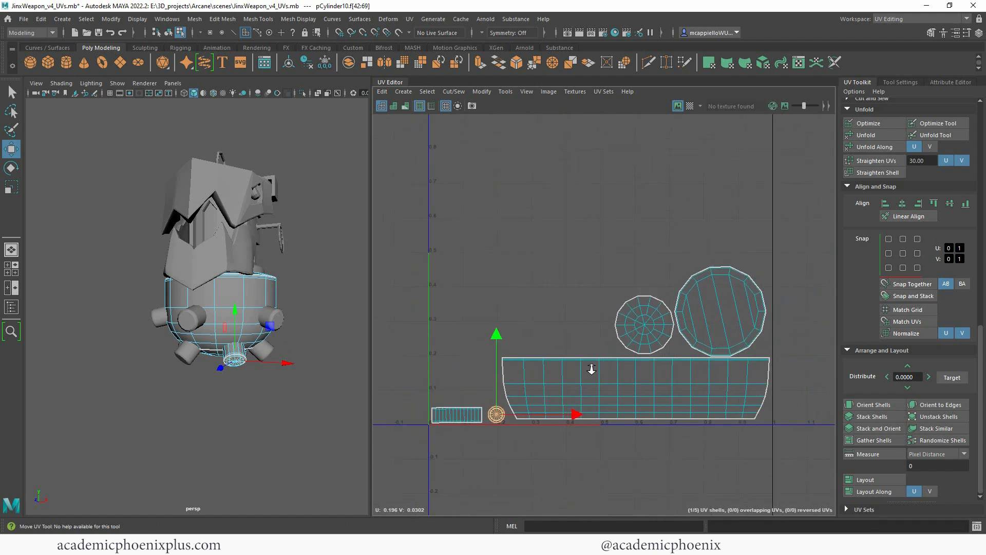
pyautogui.scroll(-2, 784, 384)
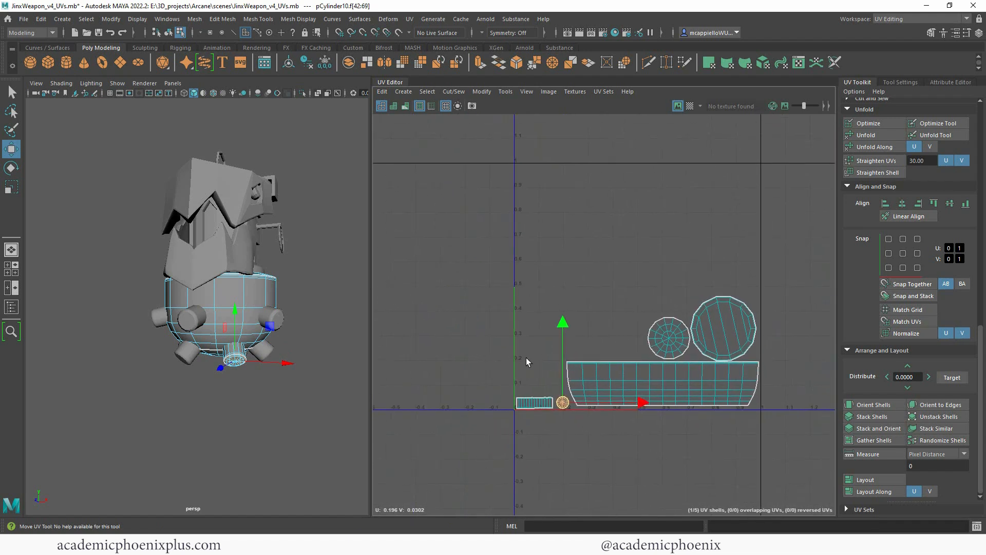
# Select the ribbed cylinder above the base in object mode and rotate its tall side shell 90 degrees counterclockwise.
pyautogui.keyDown('alt'); pyautogui.moveTo(302, 272); pyautogui.dragTo(268, 307); pyautogui.keyUp('alt')
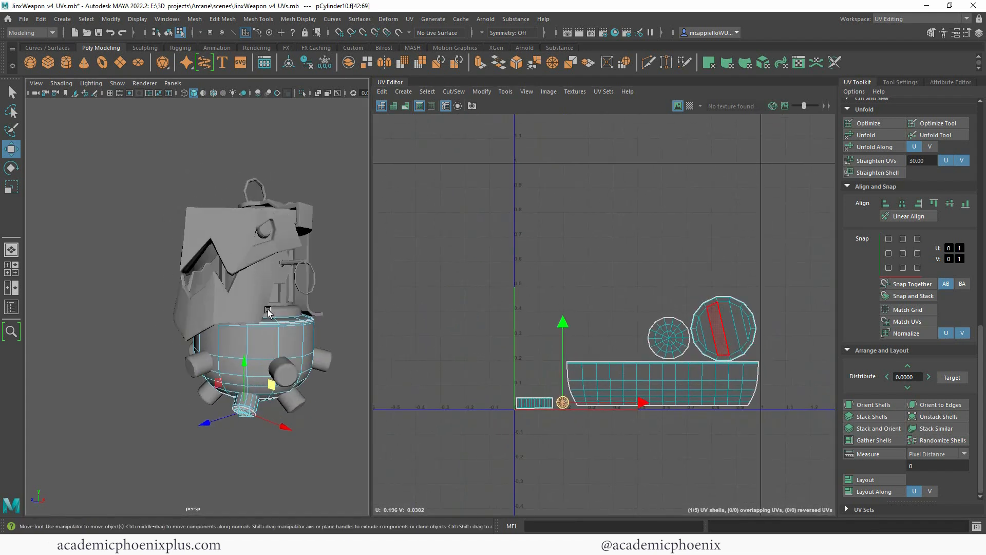
pyautogui.click(276, 309)
pyautogui.moveTo(284, 262); pyautogui.dragTo(282, 310, button='right')
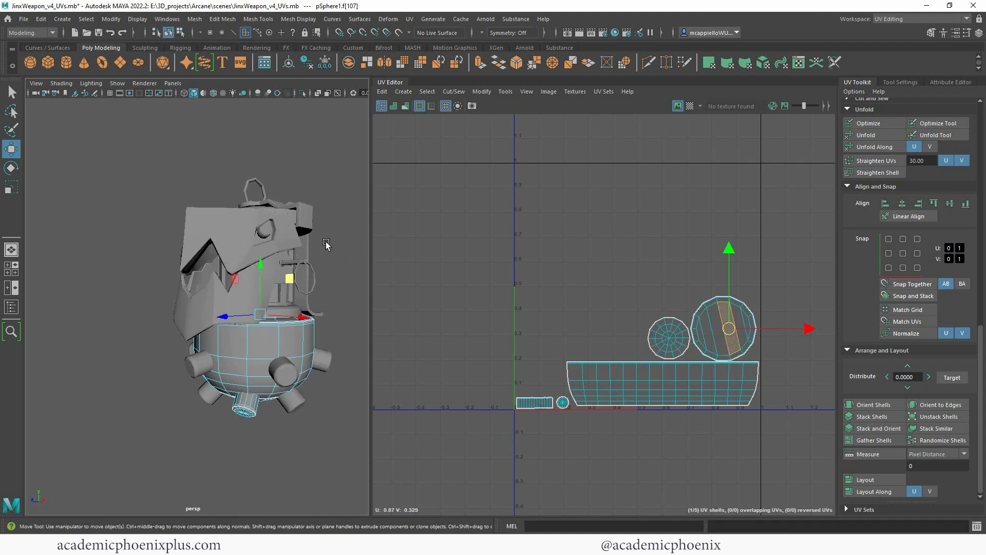
pyautogui.click(288, 298)
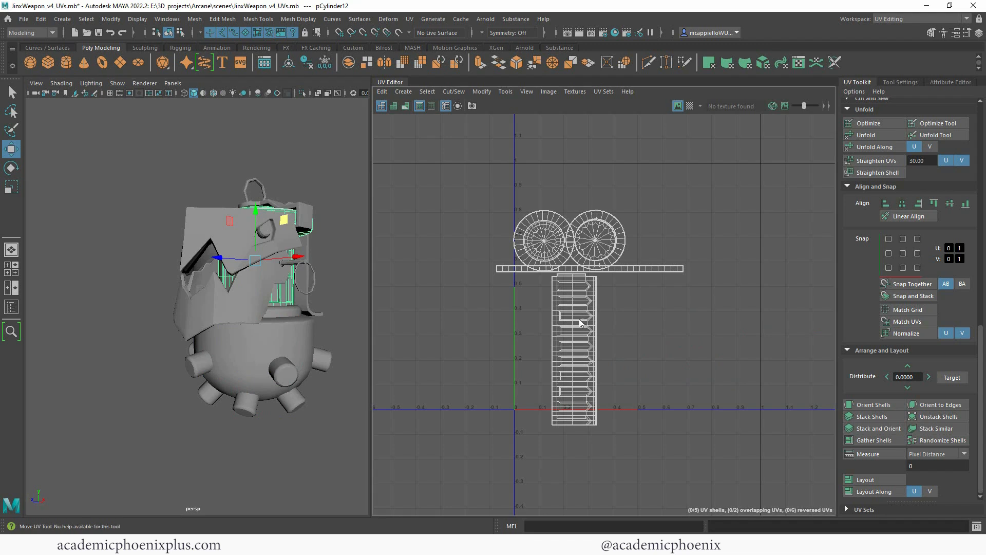
pyautogui.moveTo(578, 319); pyautogui.dragTo(578, 338, button='right')
pyautogui.click(580, 339)
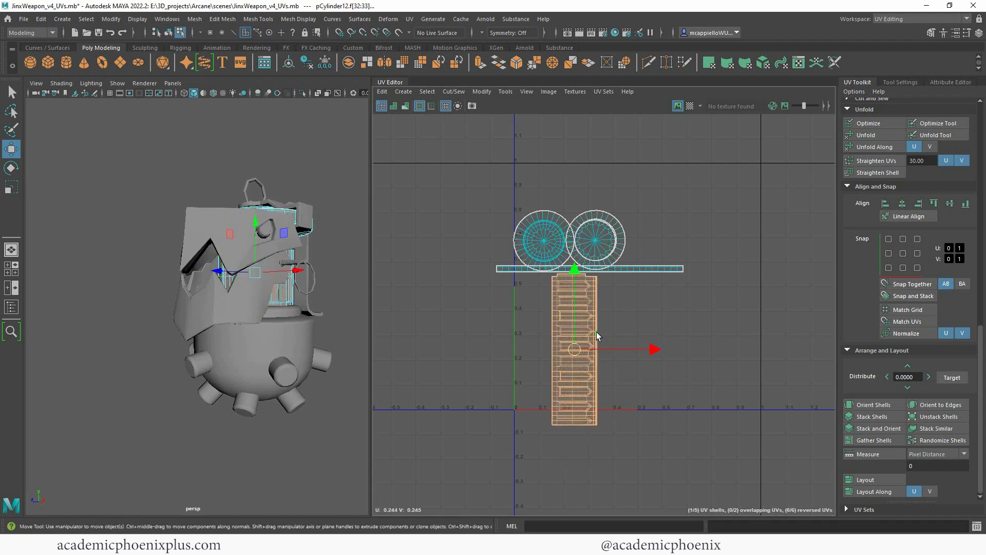
pyautogui.press('e')
pyautogui.keyDown('shift'); pyautogui.moveTo(609, 306); pyautogui.dragTo(614, 354, button='right'); pyautogui.keyUp('shift')
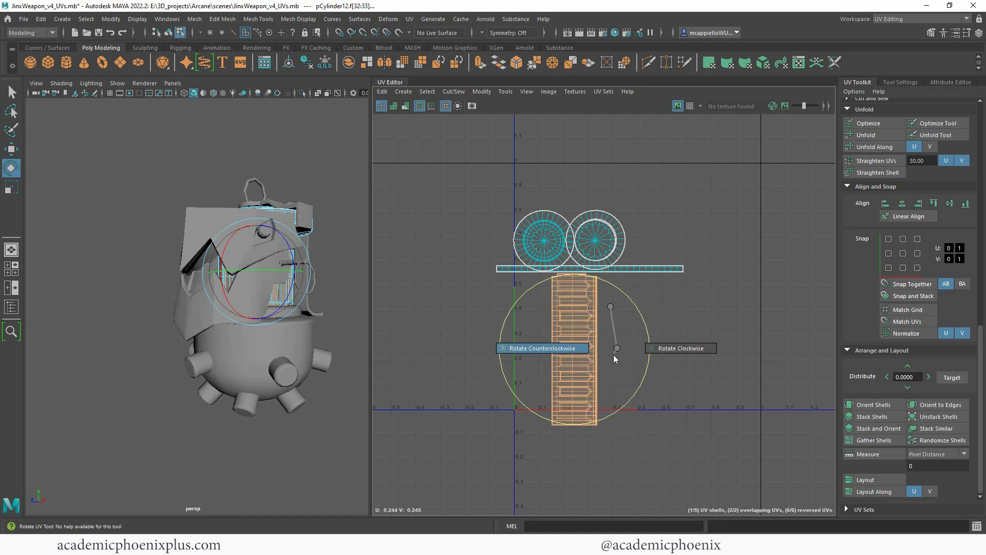
pyautogui.keyDown('shift'); pyautogui.moveTo(606, 309); pyautogui.dragTo(556, 331, button='right'); pyautogui.keyUp('shift')
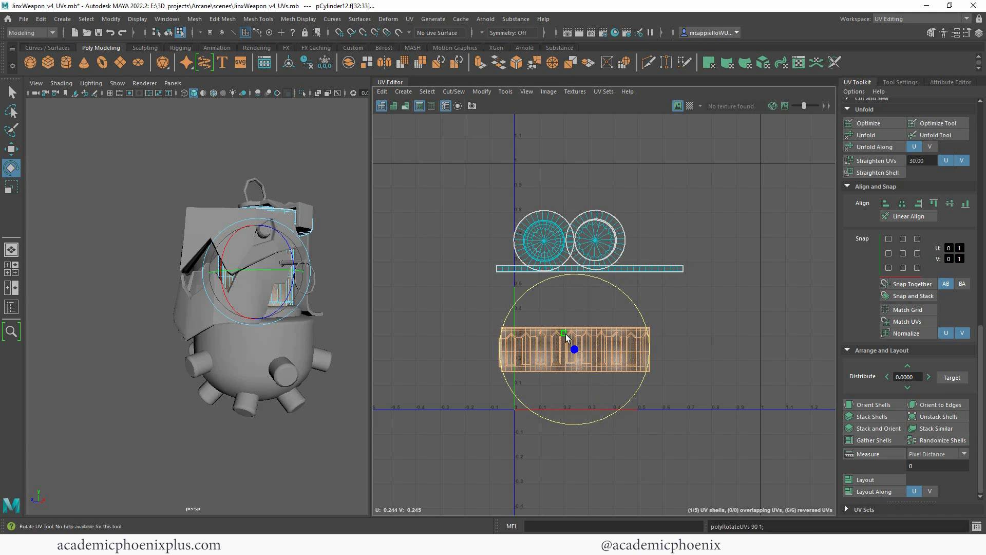
# Move the rotated side shell directly beneath the cylinder's thin strip, against the UV tile's left edge.
pyautogui.press('r')
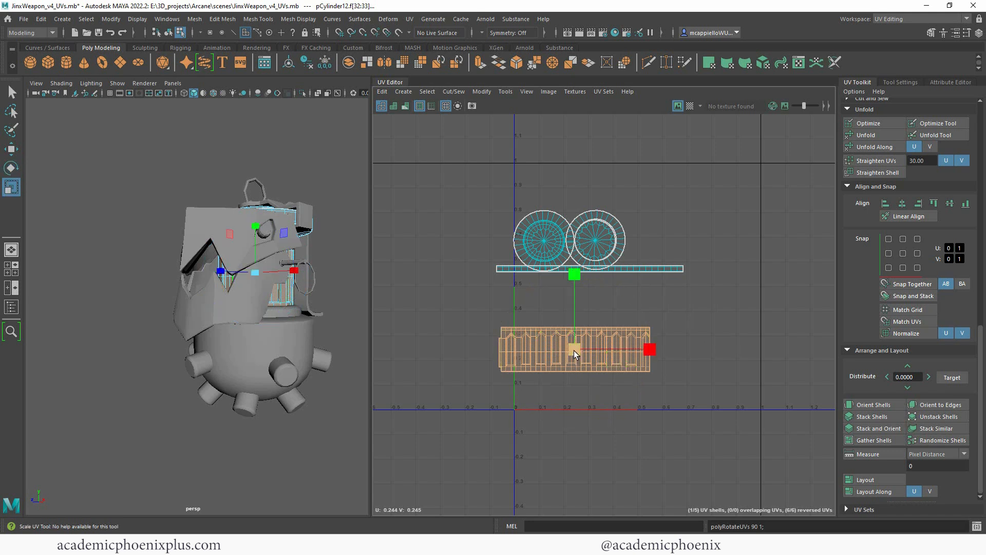
pyautogui.moveTo(574, 350); pyautogui.dragTo(597, 303)
pyautogui.hotkey('ctrl', 'z')
pyautogui.press('w')
pyautogui.click(637, 270)
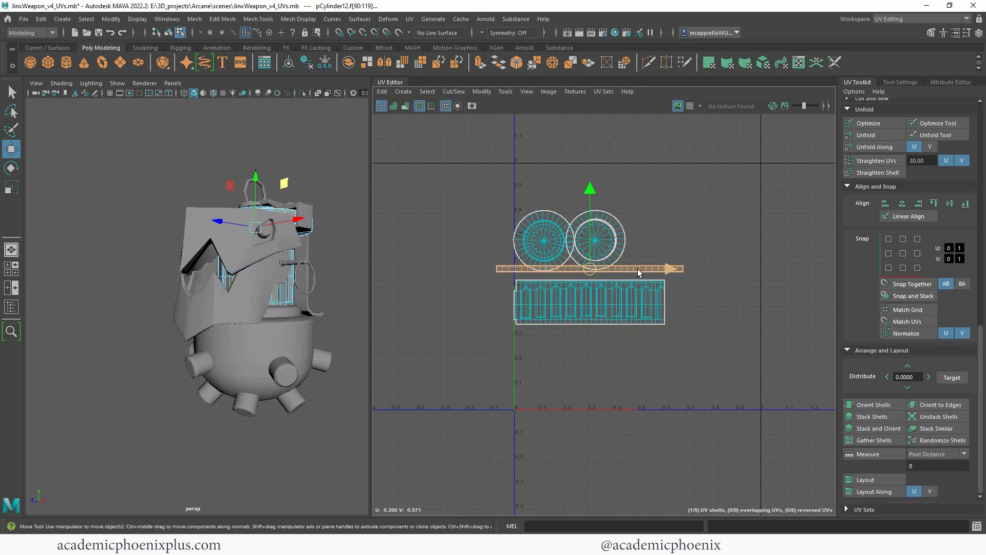
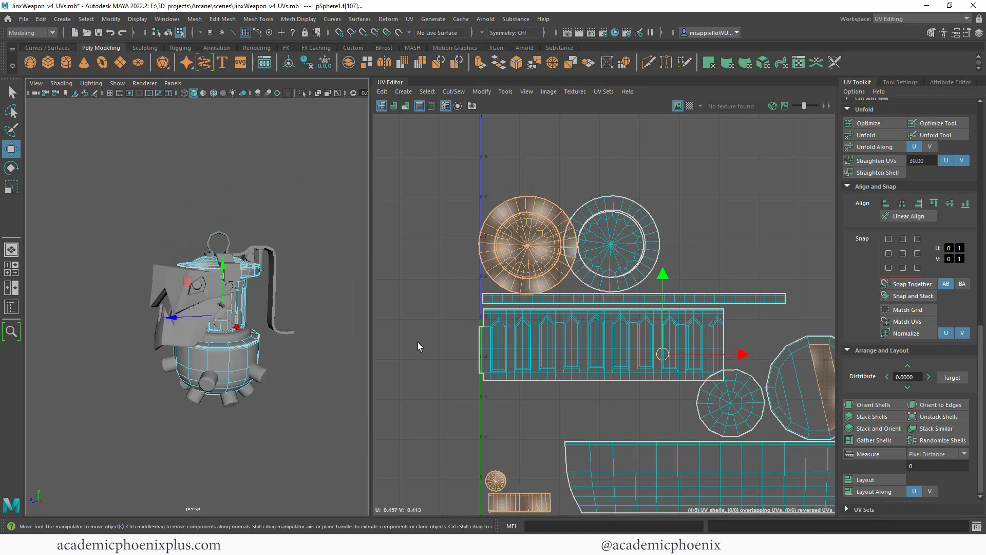
# Move the ribbed side shell to the tile's right edge above the base's round shells and lay the thin strip directly above it.
pyautogui.scroll(-3, 417, 342)
pyautogui.keyDown('alt'); pyautogui.moveTo(530, 304); pyautogui.dragTo(478, 304, button='middle'); pyautogui.keyUp('alt')
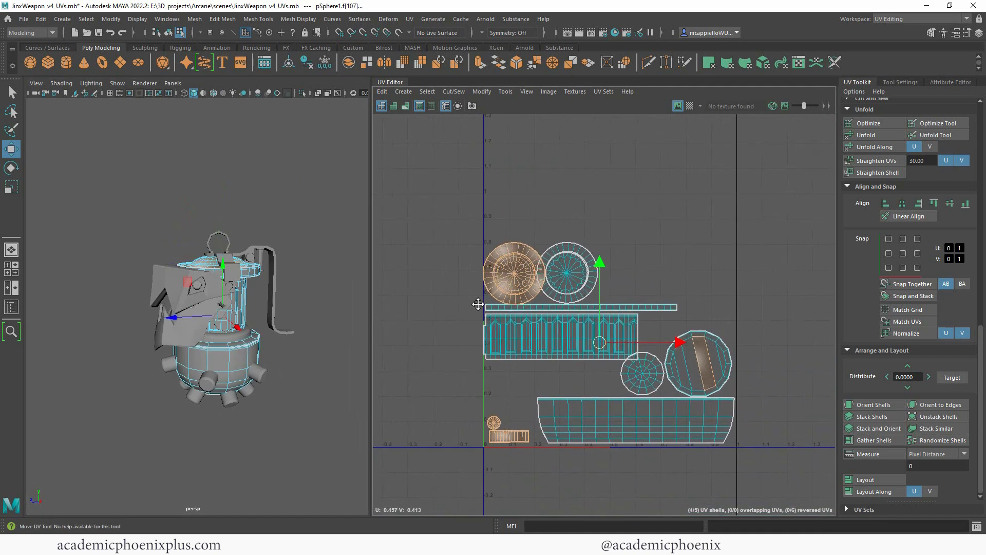
pyautogui.scroll(1, 621, 299)
pyautogui.click(542, 359)
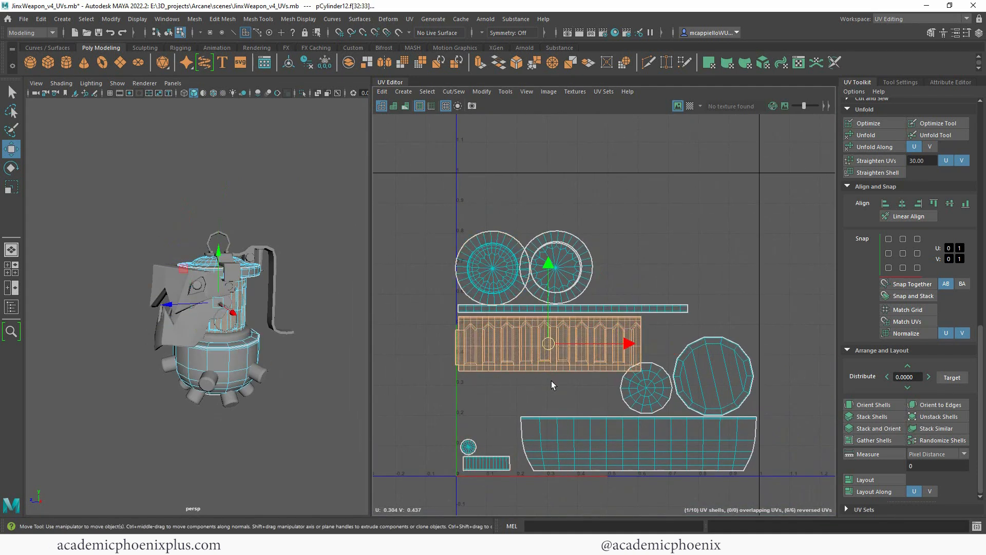
pyautogui.moveTo(547, 343); pyautogui.dragTo(664, 306)
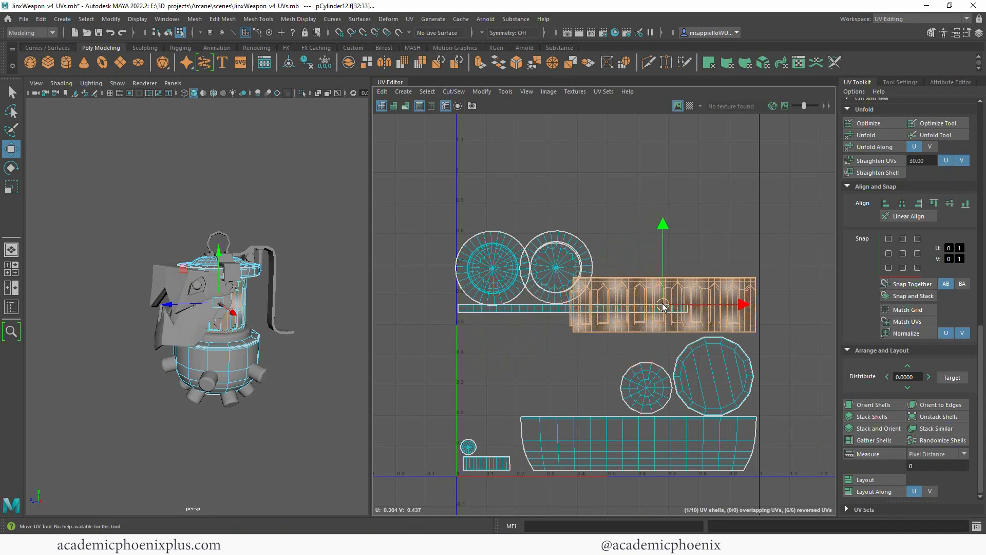
pyautogui.click(529, 310)
pyautogui.moveTo(577, 308); pyautogui.dragTo(647, 271)
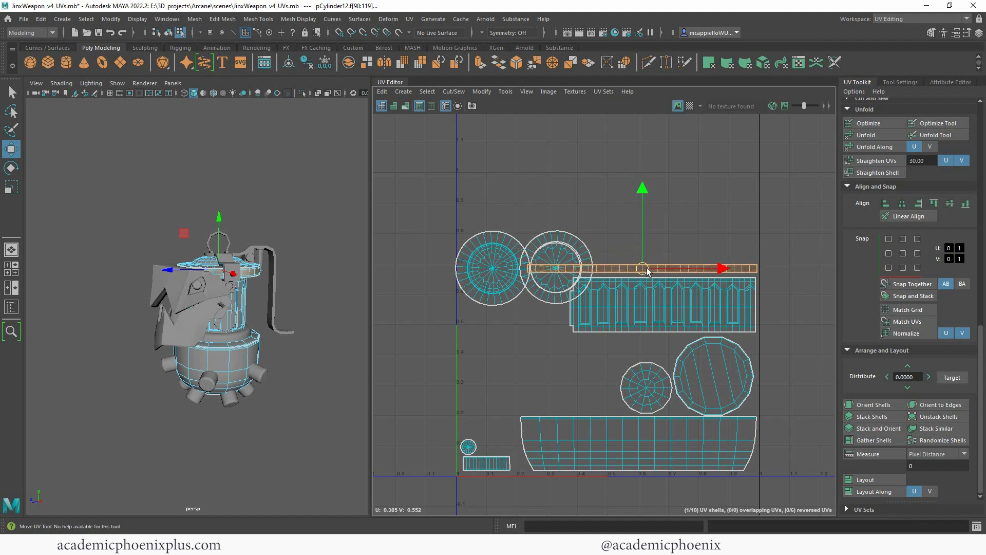
# Move the cylinder's two large circular shells down into a row beside the base's round shells.
pyautogui.click(546, 297)
pyautogui.moveTo(554, 274); pyautogui.dragTo(576, 380)
pyautogui.click(488, 297)
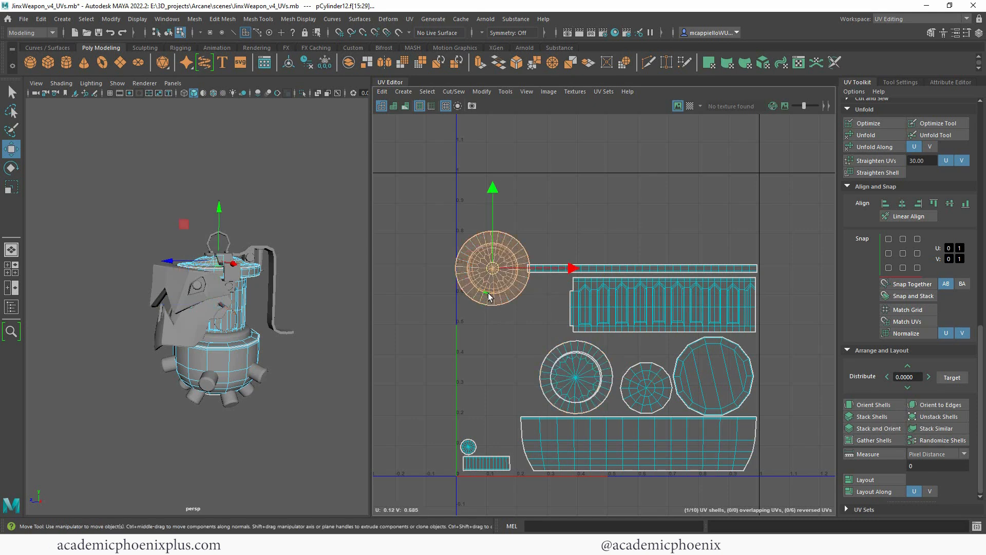
pyautogui.moveTo(494, 270); pyautogui.dragTo(501, 378)
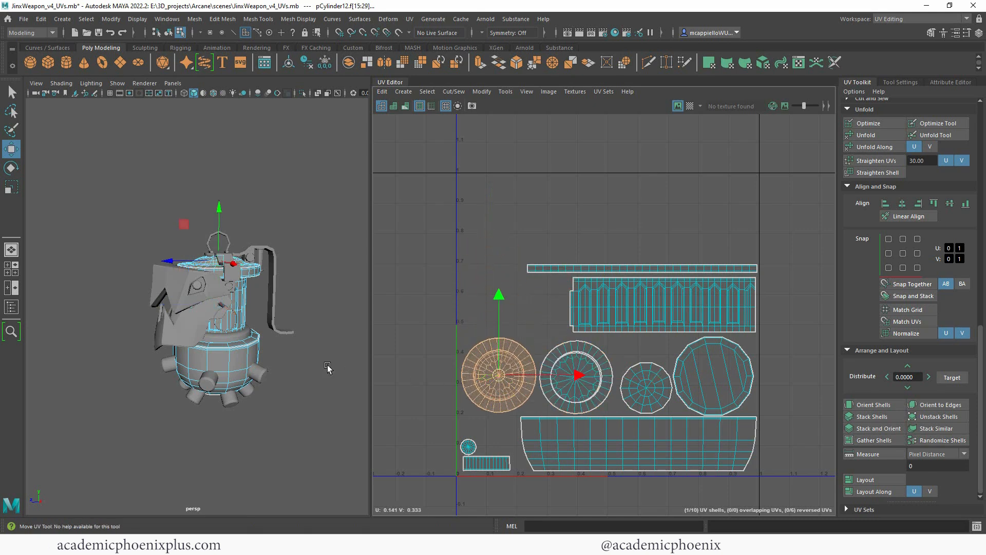
# Shift the ribbed cylinder's ringed circular shell with its nested disc and the adjacent large circular shell right to tighten the row of round shells.
pyautogui.keyDown('alt'); pyautogui.moveTo(256, 349); pyautogui.dragTo(273, 375); pyautogui.keyUp('alt')
pyautogui.keyDown('alt'); pyautogui.moveTo(273, 375); pyautogui.dragTo(369, 383, button='right'); pyautogui.keyUp('alt')
pyautogui.keyDown('alt'); pyautogui.moveTo(312, 397); pyautogui.dragTo(356, 358); pyautogui.keyUp('alt')
pyautogui.click(586, 397)
pyautogui.click(546, 328)
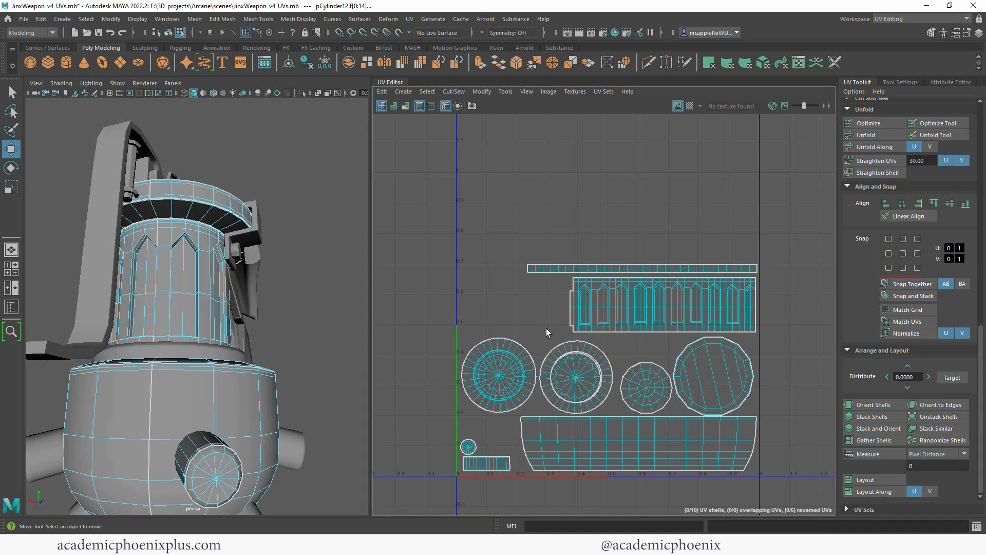
pyautogui.click(569, 379)
pyautogui.press('r')
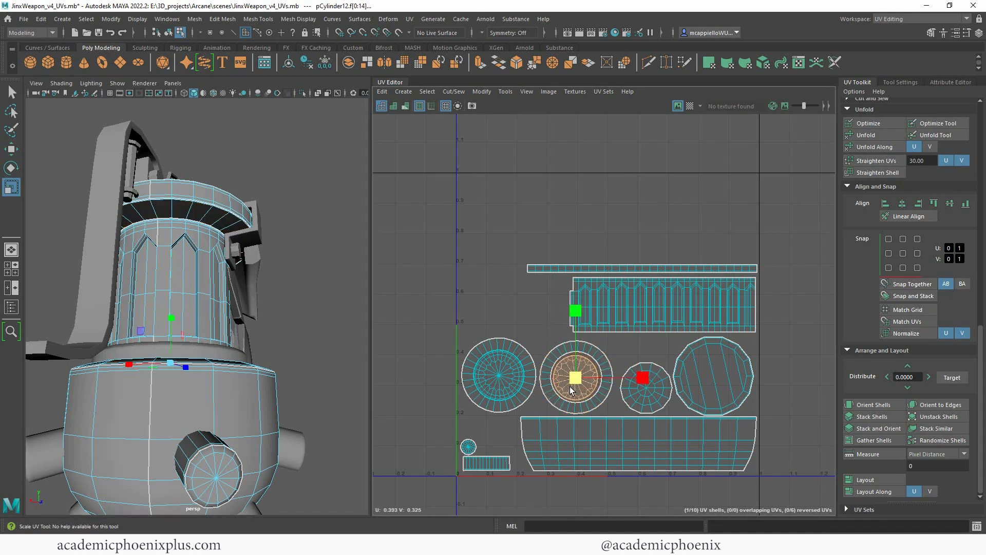
pyautogui.press('w')
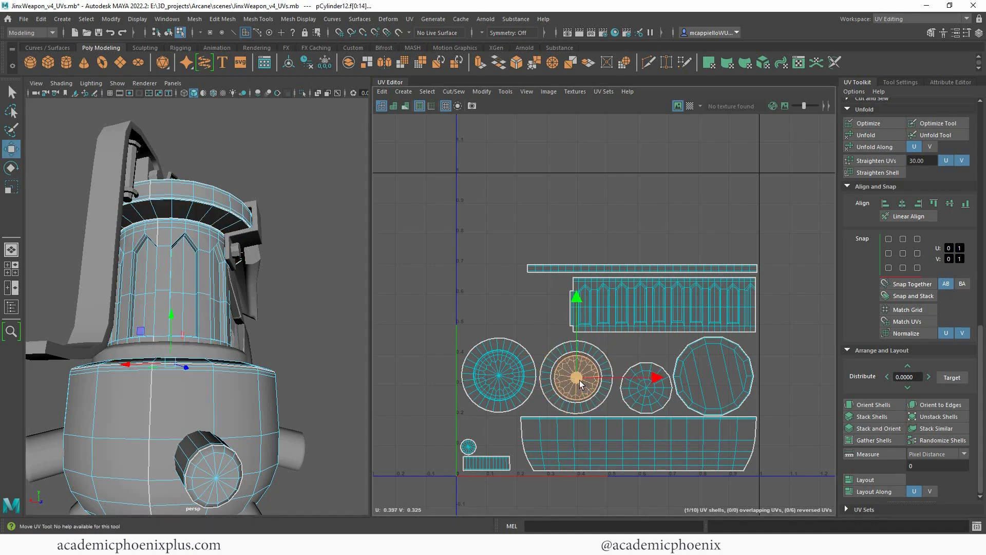
pyautogui.moveTo(579, 380); pyautogui.dragTo(586, 383)
pyautogui.keyDown('shift'); pyautogui.click(593, 399); pyautogui.keyUp('shift')
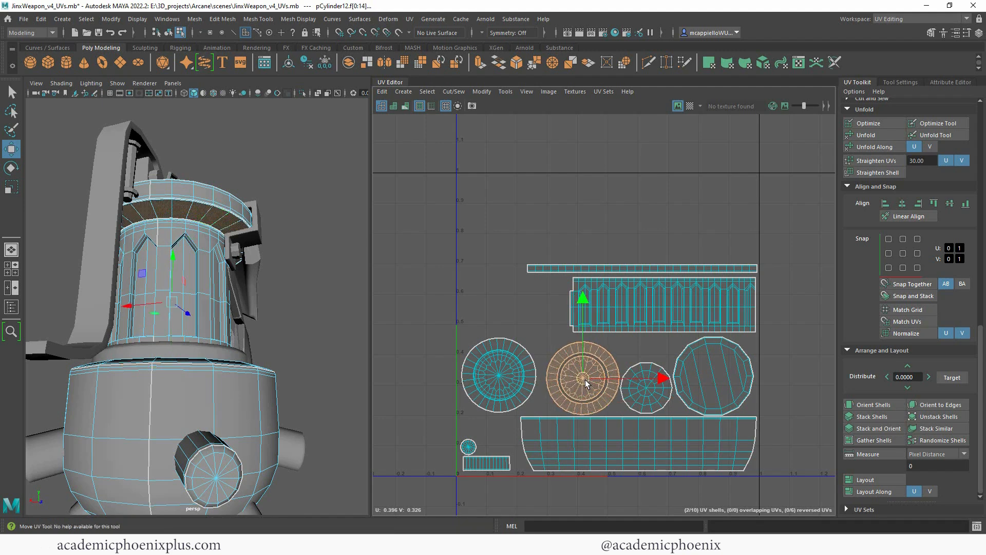
pyautogui.click(491, 385)
pyautogui.moveTo(497, 376); pyautogui.dragTo(504, 378)
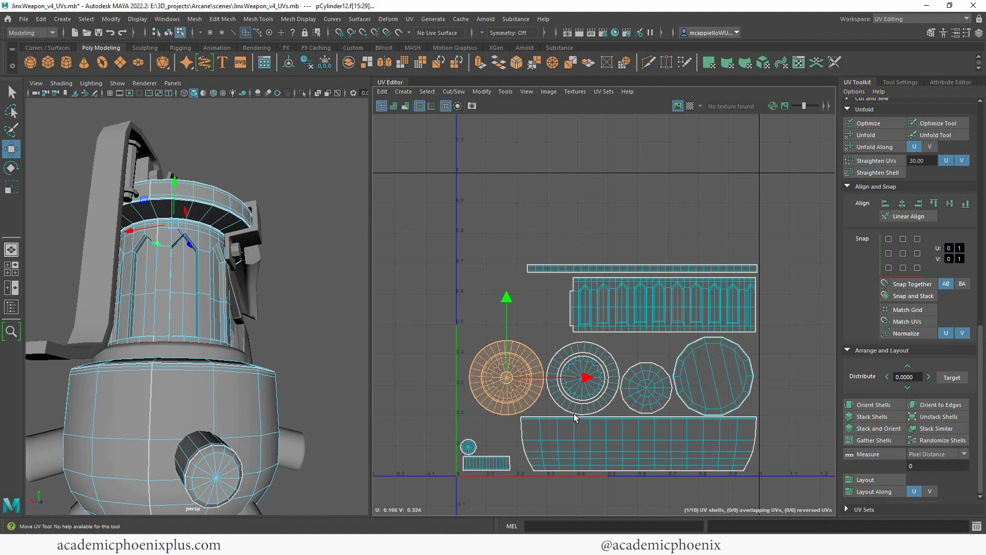
# In object mode, select both jaw pieces together with the ribbed cylinder, the base and one of its pegs to show all their UVs.
pyautogui.keyDown('alt'); pyautogui.moveTo(264, 306); pyautogui.dragTo(239, 304); pyautogui.keyUp('alt')
pyautogui.moveTo(219, 262); pyautogui.dragTo(256, 247, button='right')
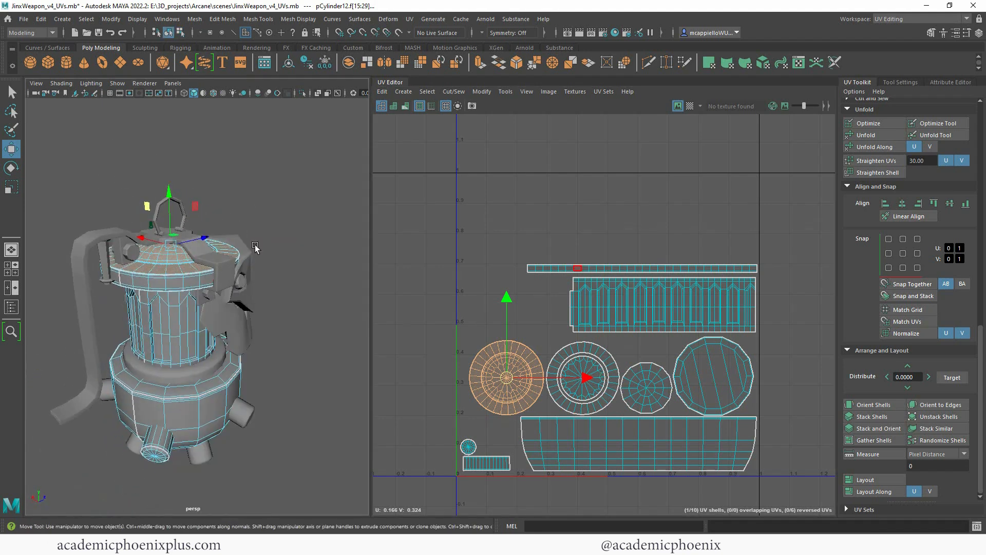
pyautogui.keyDown('alt'); pyautogui.moveTo(255, 247); pyautogui.dragTo(236, 273); pyautogui.keyUp('alt')
pyautogui.click(236, 273)
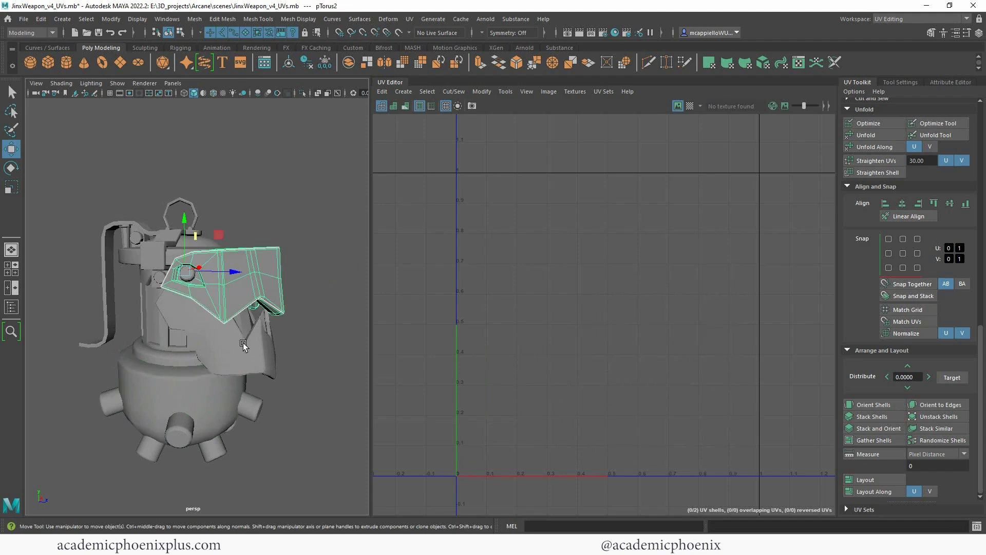
pyautogui.keyDown('shift'); pyautogui.click(243, 344); pyautogui.keyUp('shift')
pyautogui.keyDown('alt'); pyautogui.moveTo(343, 329); pyautogui.dragTo(285, 336, button='right'); pyautogui.keyUp('alt')
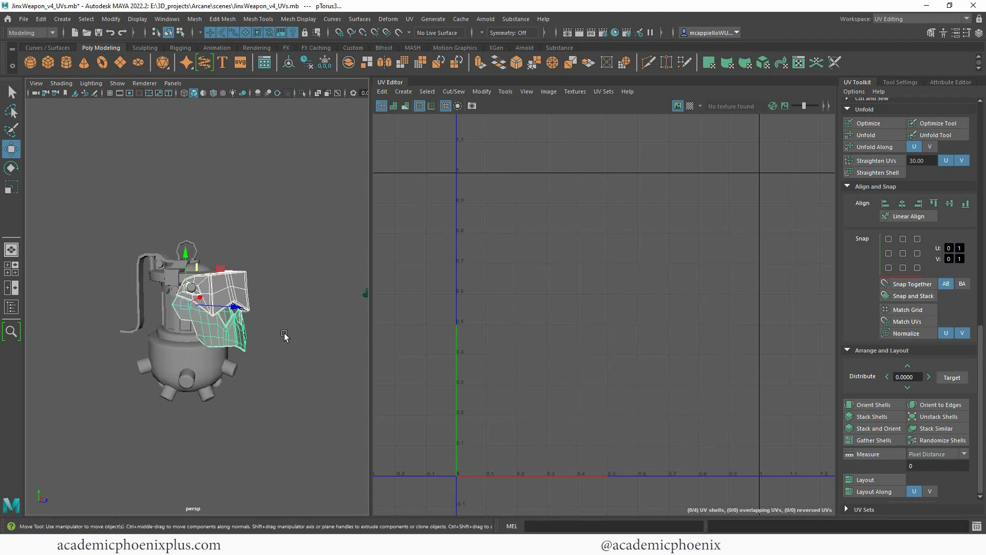
pyautogui.keyDown('shift'); pyautogui.click(171, 327); pyautogui.keyUp('shift')
pyautogui.keyDown('shift'); pyautogui.click(169, 353); pyautogui.keyUp('shift')
pyautogui.keyDown('shift'); pyautogui.click(185, 379); pyautogui.keyUp('shift')
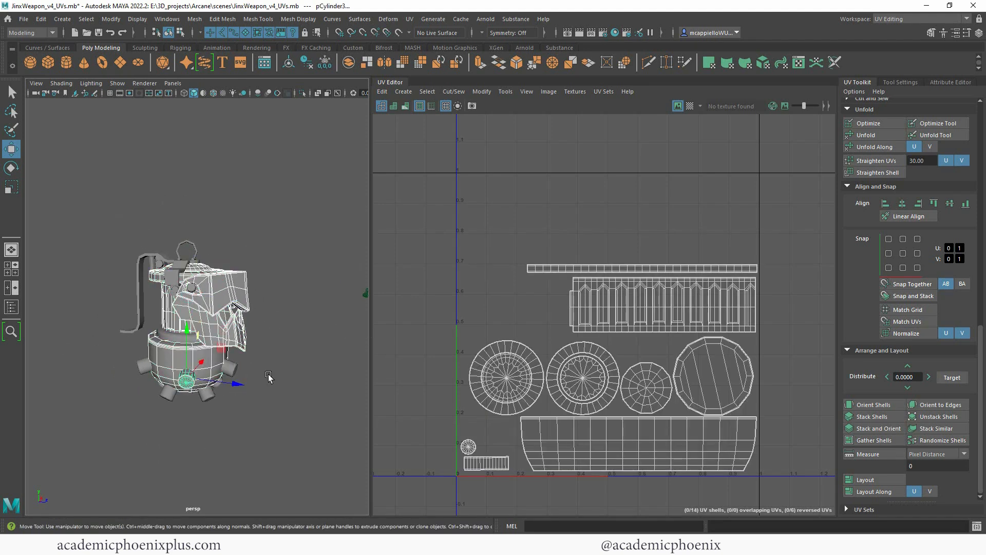
pyautogui.keyDown('alt'); pyautogui.moveTo(701, 354); pyautogui.dragTo(477, 337, button='right'); pyautogui.keyUp('alt')
pyautogui.keyDown('alt'); pyautogui.moveTo(704, 326); pyautogui.dragTo(623, 318, button='middle'); pyautogui.keyUp('alt')
pyautogui.keyDown('alt'); pyautogui.moveTo(623, 318); pyautogui.dragTo(797, 336, button='right'); pyautogui.keyUp('alt')
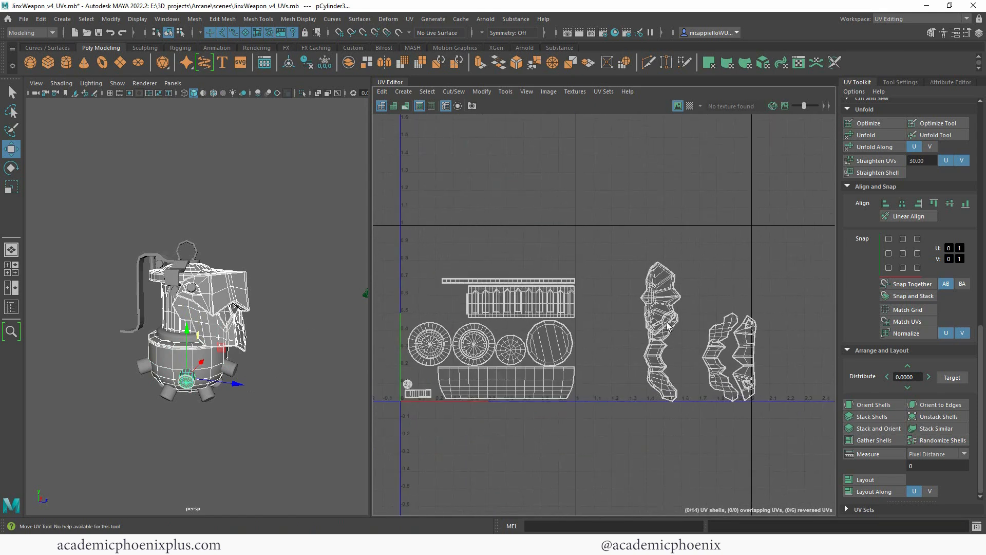
# Rotate the lower jaw's inner UV shell 90 degrees counterclockwise and move it into the tile above the thin strip.
pyautogui.rightClick(664, 309)
pyautogui.moveTo(665, 310); pyautogui.dragTo(657, 356, button='right')
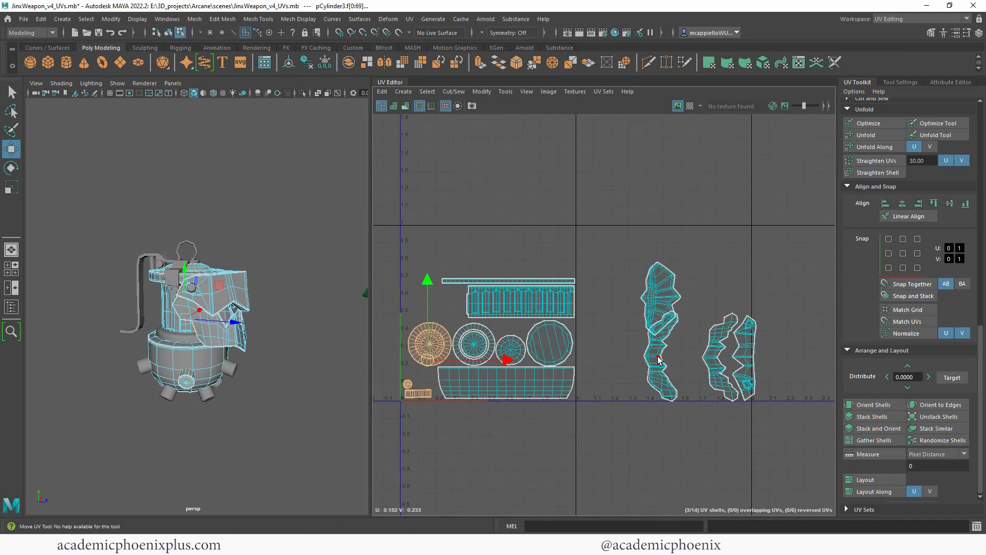
pyautogui.doubleClick(655, 361)
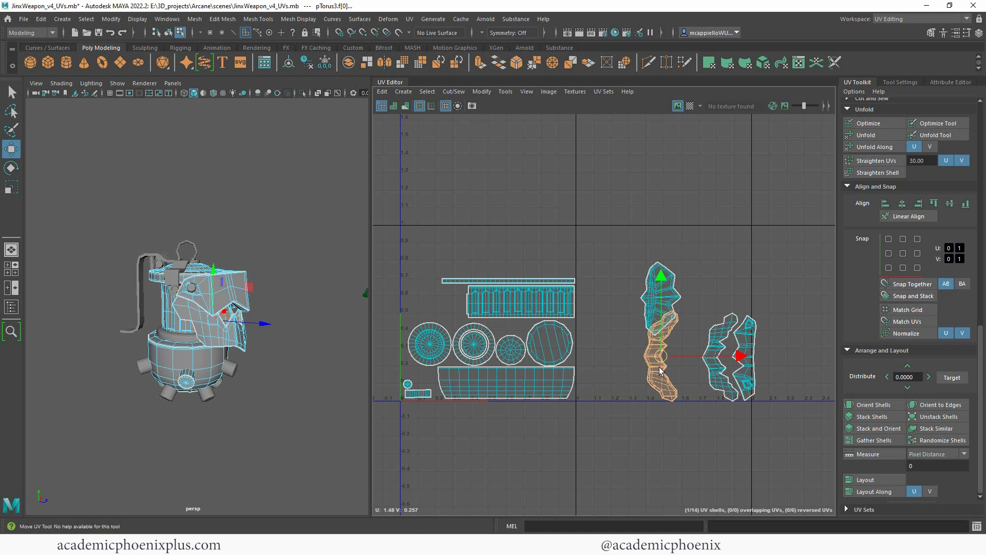
pyautogui.keyDown('shift'); pyautogui.rightClick(660, 339); pyautogui.keyUp('shift')
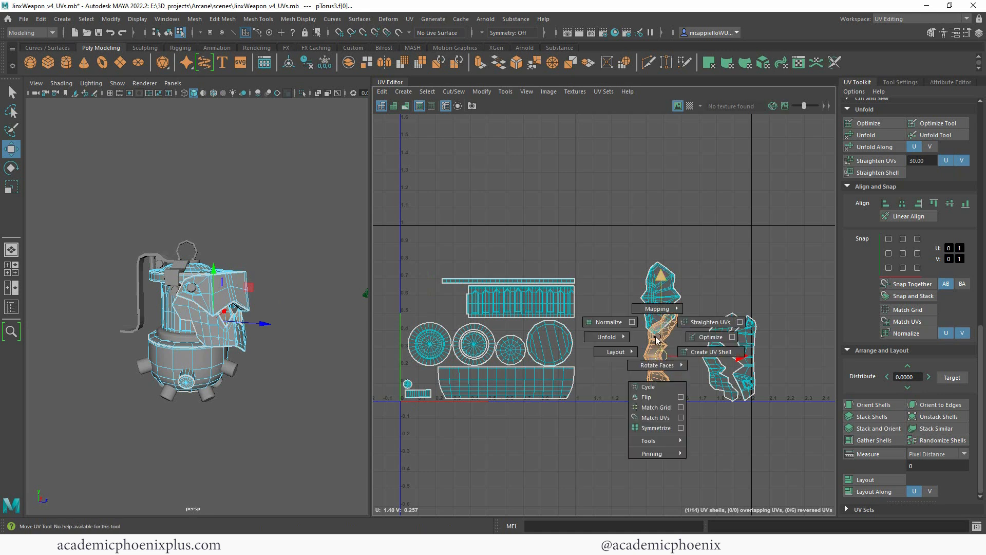
pyautogui.keyDown('shift'); pyautogui.moveTo(656, 336); pyautogui.dragTo(606, 364, button='right'); pyautogui.keyUp('shift')
pyautogui.moveTo(662, 356); pyautogui.dragTo(533, 263)
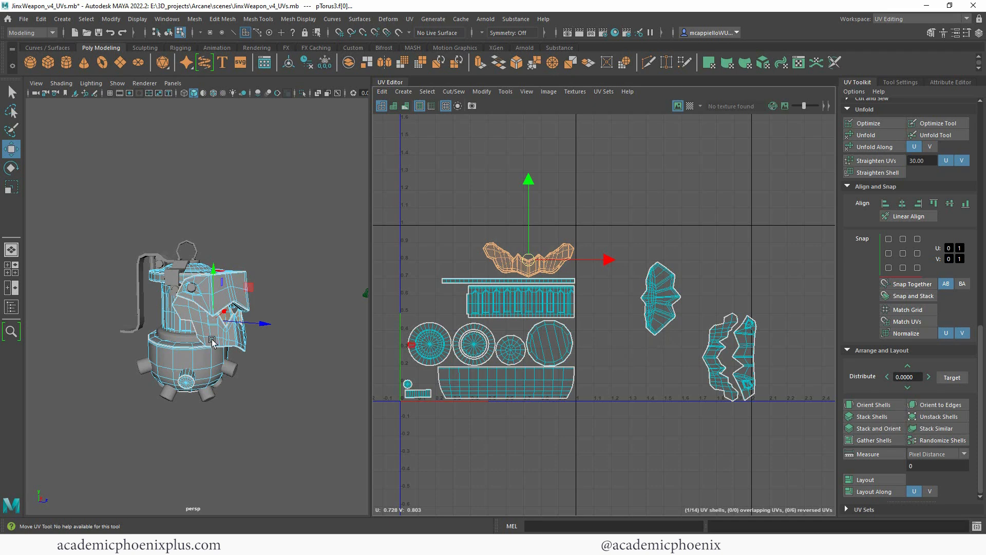
# Move the lower jaw's inner shell to the tile's left edge beside the ribbed side shell and scale it down to fit the gap.
pyautogui.keyDown('alt'); pyautogui.moveTo(213, 343); pyautogui.dragTo(374, 355, button='right'); pyautogui.keyUp('alt')
pyautogui.keyDown('alt'); pyautogui.moveTo(372, 356); pyautogui.dragTo(295, 376); pyautogui.keyUp('alt')
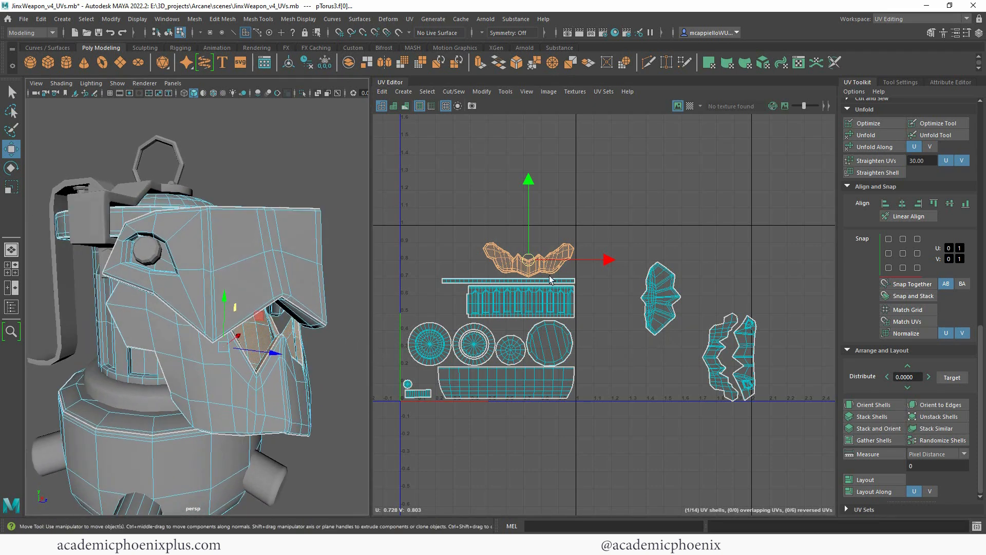
pyautogui.moveTo(528, 260); pyautogui.dragTo(434, 308)
pyautogui.press('r')
pyautogui.press('w')
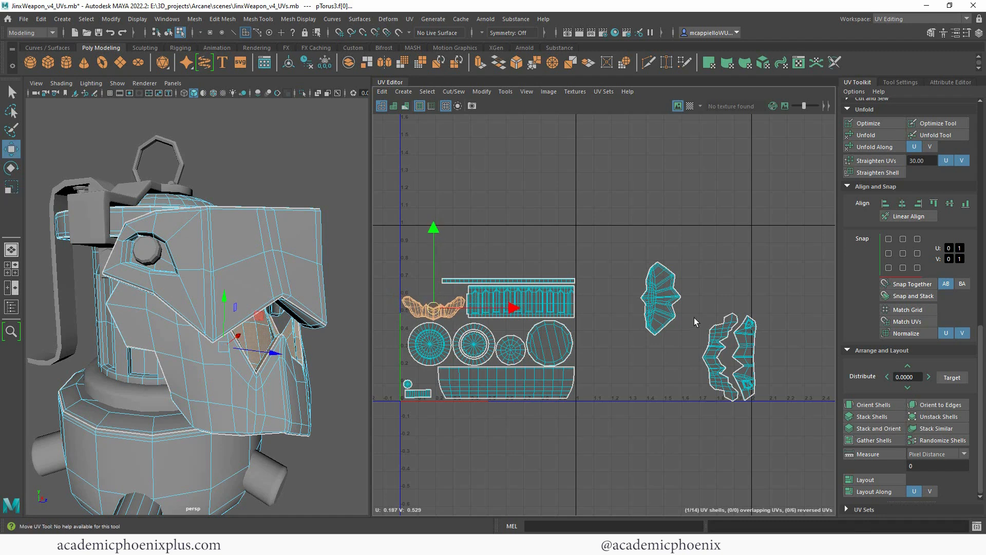
# Rotate the upper jaw's inner shell counterclockwise in 90-degree turns until its teeth point down.
pyautogui.click(660, 308)
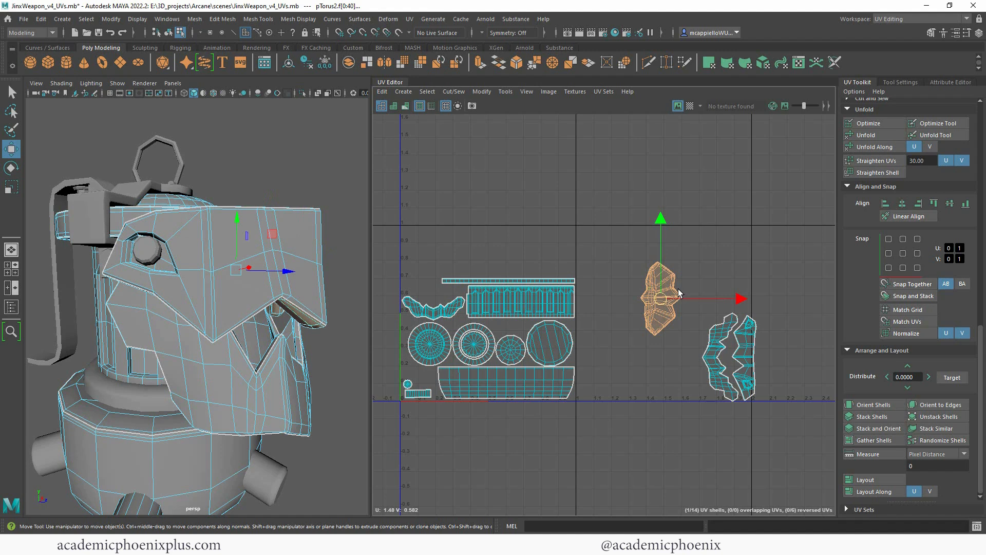
pyautogui.keyDown('shift'); pyautogui.moveTo(658, 292); pyautogui.dragTo(614, 323, button='right'); pyautogui.keyUp('shift')
pyautogui.keyDown('alt'); pyautogui.moveTo(308, 328); pyautogui.dragTo(275, 370); pyautogui.keyUp('alt')
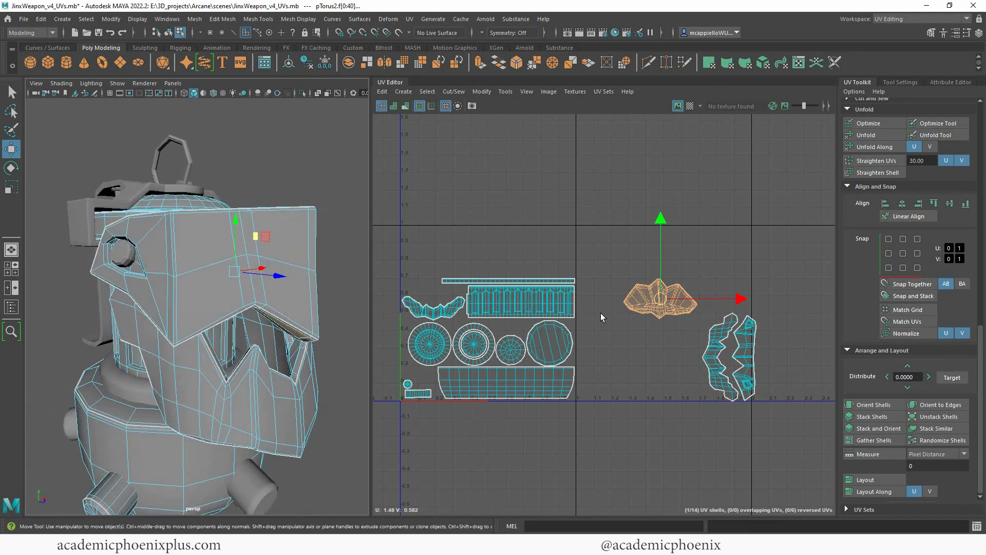
pyautogui.keyDown('shift'); pyautogui.moveTo(671, 300); pyautogui.dragTo(679, 331, button='right'); pyautogui.keyUp('shift')
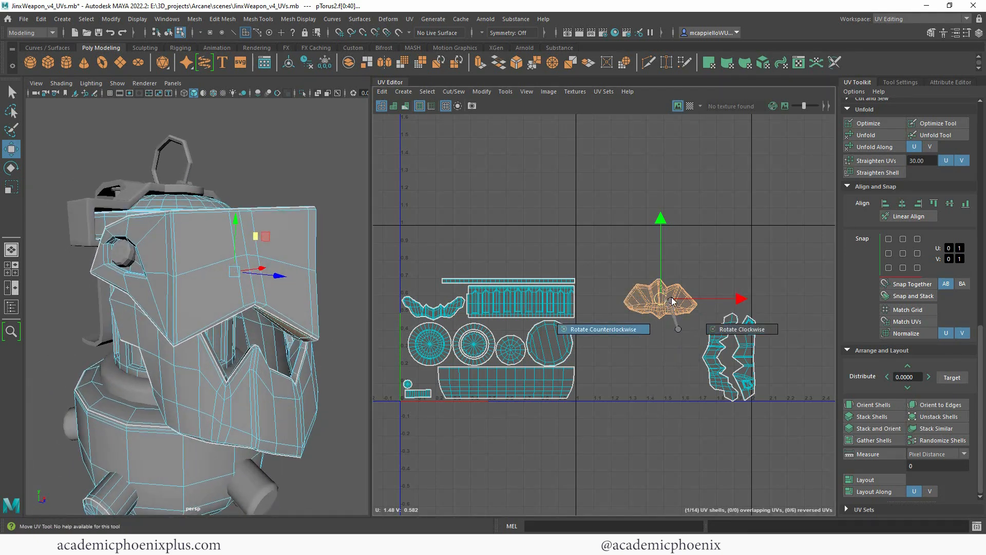
pyautogui.keyDown('shift'); pyautogui.moveTo(671, 299); pyautogui.dragTo(671, 301, button='right'); pyautogui.keyUp('shift')
pyautogui.press('g')
pyautogui.press('g')
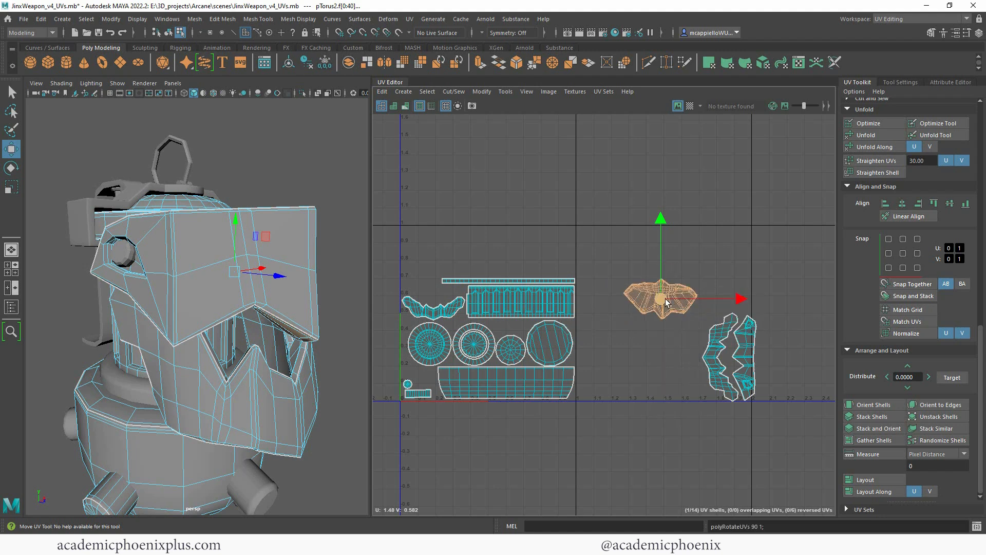
# Move the upper jaw's inner shell directly above the lower jaw's inner shell and scale it down to match.
pyautogui.moveTo(665, 298); pyautogui.dragTo(437, 293)
pyautogui.press('r')
pyautogui.press('w')
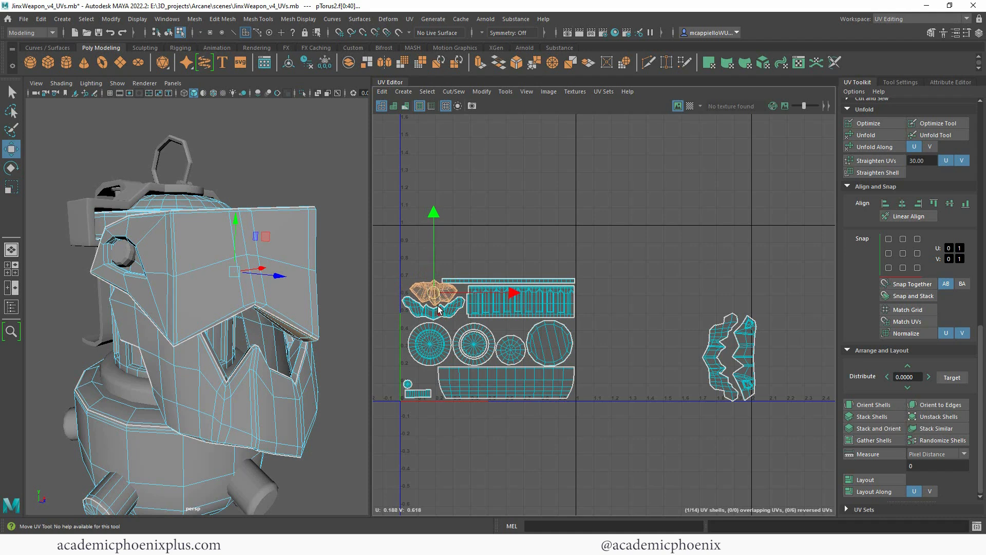
# Examine the jaw's interior on the model and the space around its inner shells and the thin strip in the UV layout.
pyautogui.keyDown('alt'); pyautogui.moveTo(306, 336); pyautogui.dragTo(246, 334); pyautogui.keyUp('alt')
pyautogui.keyDown('alt'); pyautogui.moveTo(544, 304); pyautogui.dragTo(606, 293, button='right'); pyautogui.keyUp('alt')
pyautogui.keyDown('alt'); pyautogui.moveTo(588, 297); pyautogui.dragTo(612, 297, button='middle'); pyautogui.keyUp('alt')
pyautogui.keyDown('alt'); pyautogui.moveTo(612, 297); pyautogui.dragTo(565, 306, button='right'); pyautogui.keyUp('alt')
pyautogui.moveTo(311, 322)
pyautogui.keyDown('alt'); pyautogui.mouseDown()
pyautogui.moveTo(356, 306)
pyautogui.moveTo(324, 305)
pyautogui.moveTo(299, 334)
pyautogui.mouseUp(); pyautogui.keyUp('alt')
pyautogui.keyDown('alt'); pyautogui.moveTo(460, 312); pyautogui.dragTo(632, 308, button='right'); pyautogui.keyUp('alt')
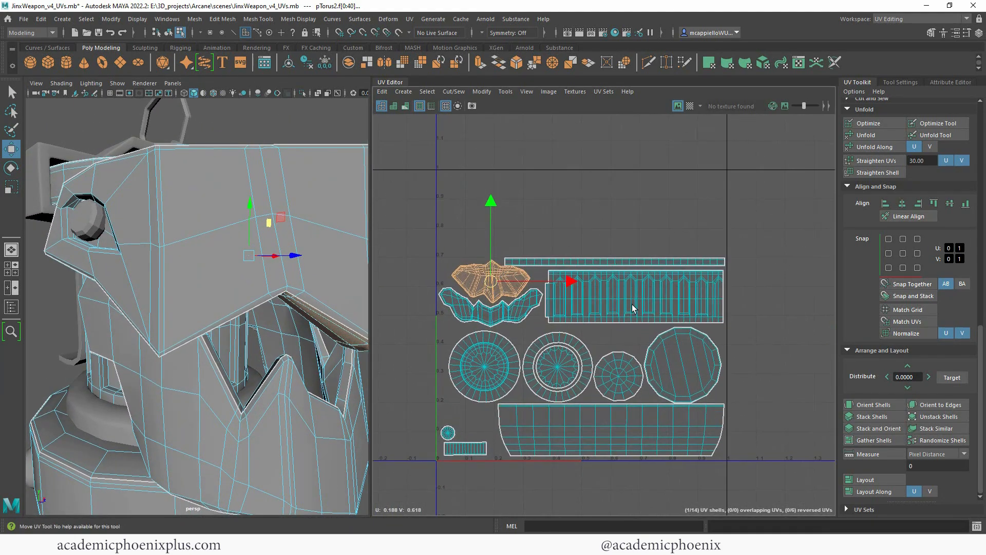
pyautogui.keyDown('alt'); pyautogui.moveTo(724, 291); pyautogui.dragTo(622, 295, button='middle'); pyautogui.keyUp('alt')
pyautogui.keyDown('alt'); pyautogui.moveTo(622, 293); pyautogui.dragTo(540, 288, button='right'); pyautogui.keyUp('alt')
pyautogui.keyDown('alt'); pyautogui.moveTo(540, 288); pyautogui.dragTo(619, 272, button='middle'); pyautogui.keyUp('alt')
pyautogui.click(628, 259)
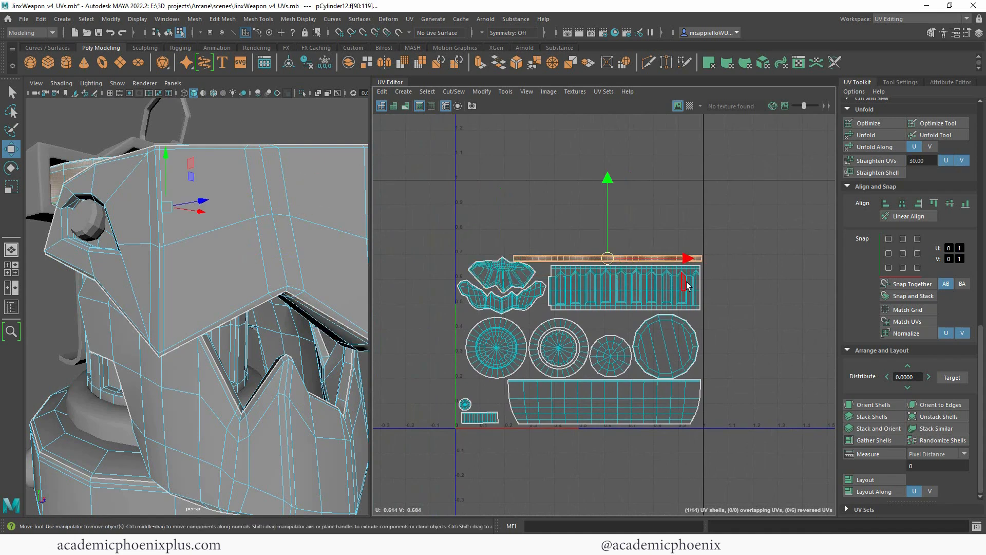
# Rotate both outer jaw shells 90 degrees counterclockwise together and move them into the UV tile above the thin strip.
pyautogui.keyDown('alt'); pyautogui.moveTo(686, 281); pyautogui.dragTo(623, 275, button='right'); pyautogui.keyUp('alt')
pyautogui.keyDown('alt'); pyautogui.moveTo(623, 275); pyautogui.dragTo(505, 290, button='middle'); pyautogui.keyUp('alt')
pyautogui.keyDown('alt'); pyautogui.moveTo(725, 312); pyautogui.dragTo(706, 311, button='right'); pyautogui.keyUp('alt')
pyautogui.click(764, 356)
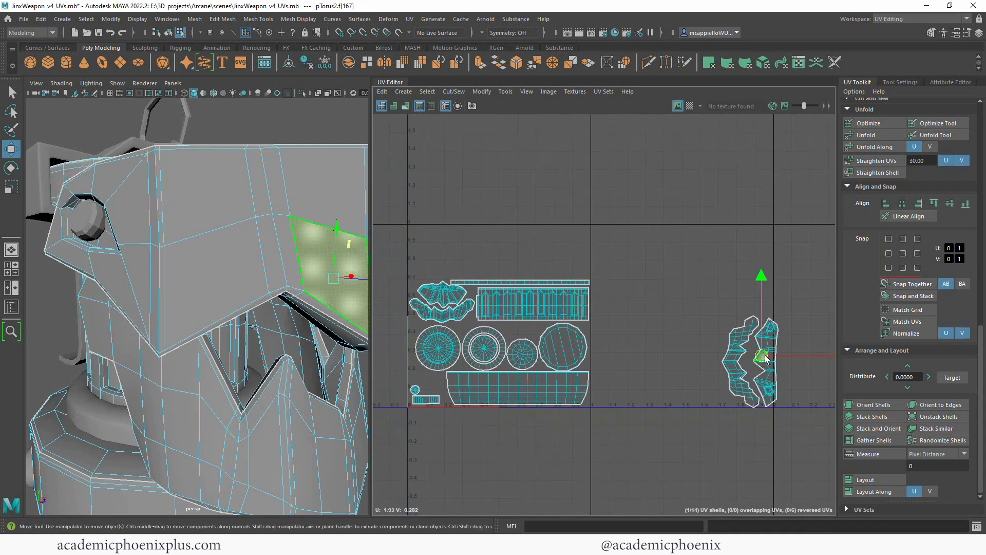
pyautogui.doubleClick(765, 356)
pyautogui.keyDown('shift'); pyautogui.doubleClick(736, 370); pyautogui.keyUp('shift')
pyautogui.keyDown('shift'); pyautogui.moveTo(736, 356); pyautogui.dragTo(740, 383, button='right'); pyautogui.keyUp('shift')
pyautogui.moveTo(747, 369); pyautogui.dragTo(547, 254)
pyautogui.keyDown('alt'); pyautogui.moveTo(596, 251); pyautogui.dragTo(703, 281, button='right'); pyautogui.keyUp('alt')
pyautogui.keyDown('alt'); pyautogui.moveTo(652, 290); pyautogui.dragTo(697, 249, button='middle'); pyautogui.keyUp('alt')
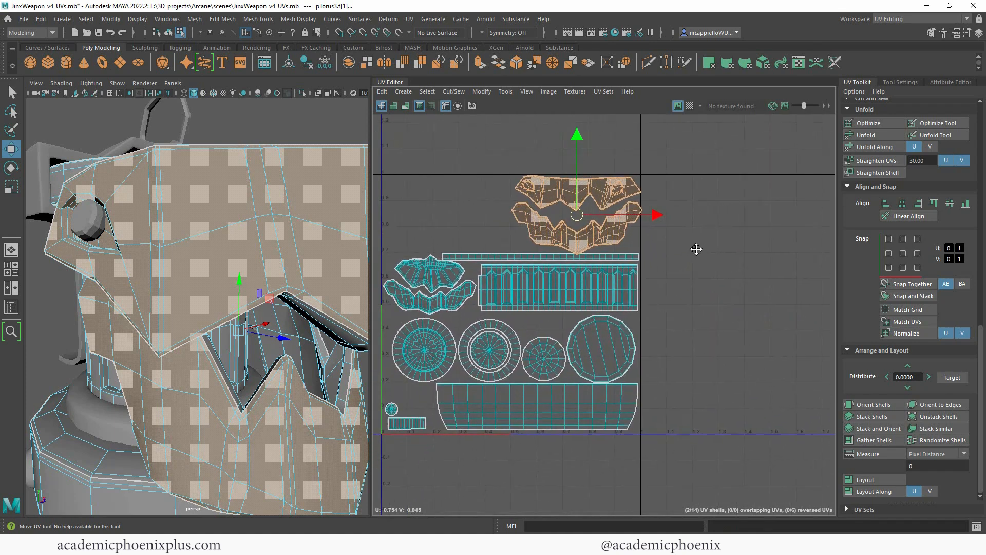
# Move the lower jaw's outer shell left so it sits above the two inner jaw shells.
pyautogui.keyDown('alt'); pyautogui.moveTo(655, 263); pyautogui.dragTo(755, 282, button='right'); pyautogui.keyUp('alt')
pyautogui.keyDown('alt'); pyautogui.moveTo(684, 270); pyautogui.dragTo(761, 329, button='middle'); pyautogui.keyUp('alt')
pyautogui.click(769, 322)
pyautogui.doubleClick(657, 319)
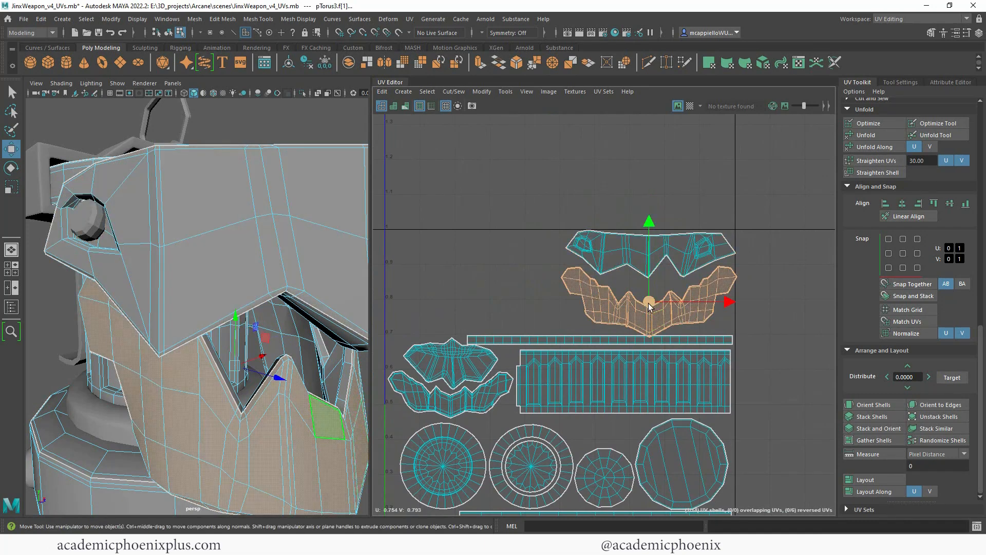
pyautogui.moveTo(648, 302); pyautogui.dragTo(492, 295)
# Lower the upper jaw's outer shell to just above the thin strip and nudge the lower jaw's outer shell slightly down and left.
pyautogui.doubleClick(655, 255)
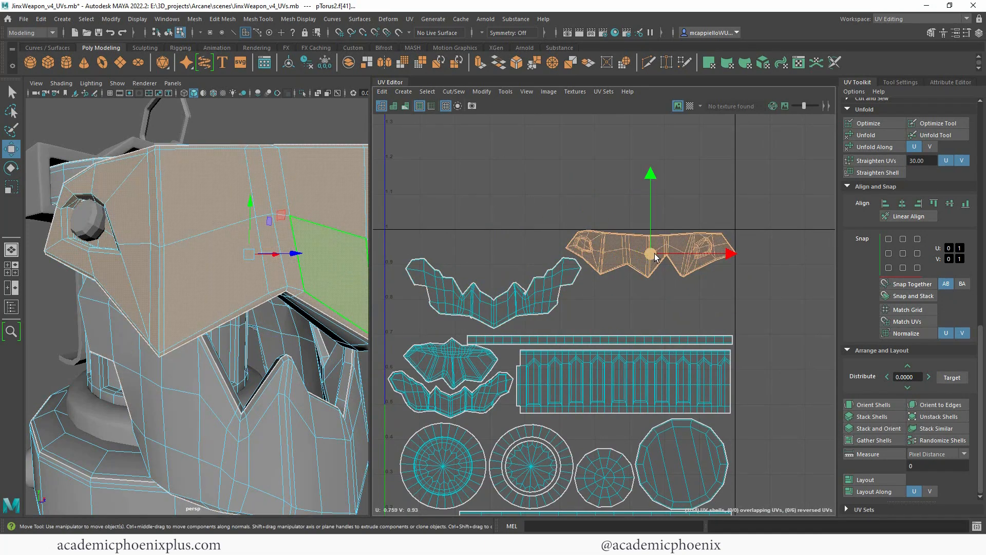
pyautogui.moveTo(655, 256); pyautogui.dragTo(645, 314)
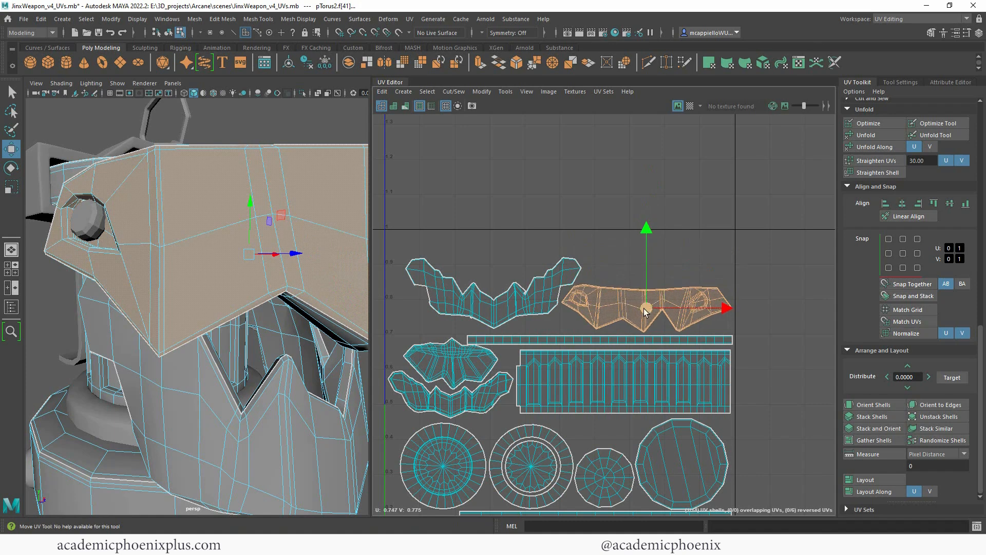
pyautogui.doubleClick(503, 307)
pyautogui.click(504, 306)
pyautogui.doubleClick(485, 308)
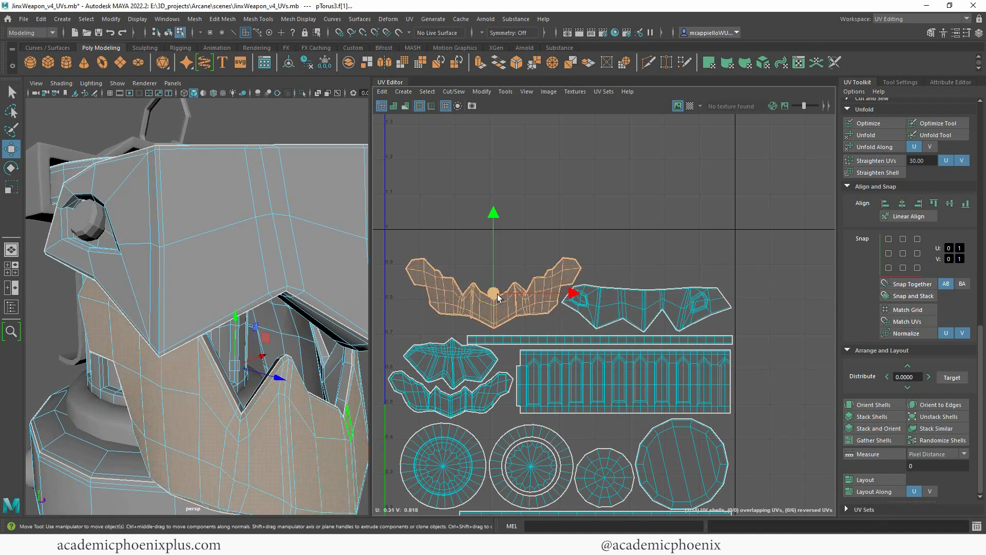
pyautogui.moveTo(497, 298); pyautogui.dragTo(490, 300)
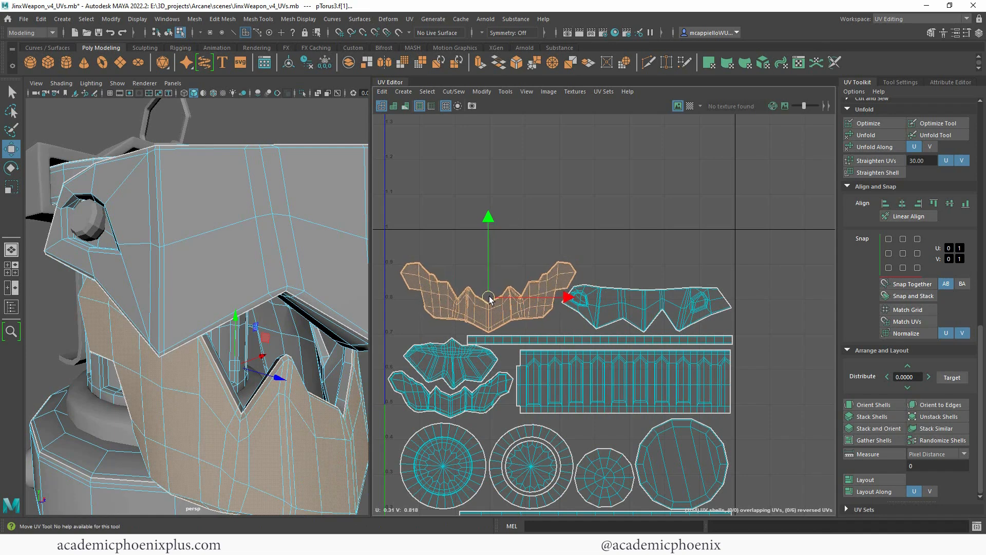
pyautogui.keyDown('alt'); pyautogui.moveTo(743, 311); pyautogui.dragTo(765, 256, button='middle'); pyautogui.keyUp('alt')
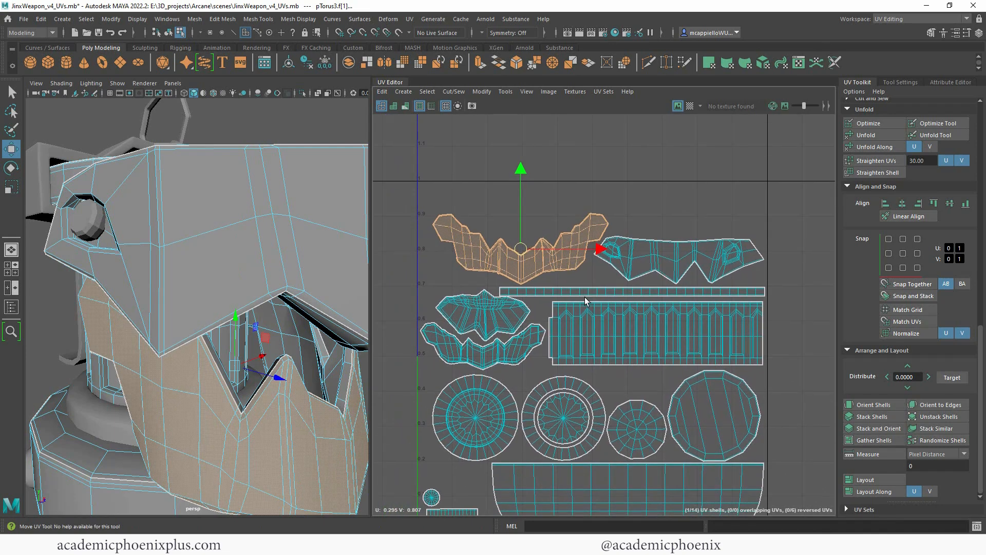
# Move the thin strip to the top edge of the UV tile and nudge the base's wide side shell down toward the bottom edge.
pyautogui.doubleClick(589, 293)
pyautogui.moveTo(632, 216); pyautogui.dragTo(660, 112)
pyautogui.keyDown('alt'); pyautogui.moveTo(695, 242); pyautogui.dragTo(635, 229, button='right'); pyautogui.keyUp('alt')
pyautogui.keyDown('alt'); pyautogui.moveTo(618, 238); pyautogui.dragTo(620, 183, button='middle'); pyautogui.keyUp('alt')
pyautogui.moveTo(646, 406); pyautogui.dragTo(646, 407)
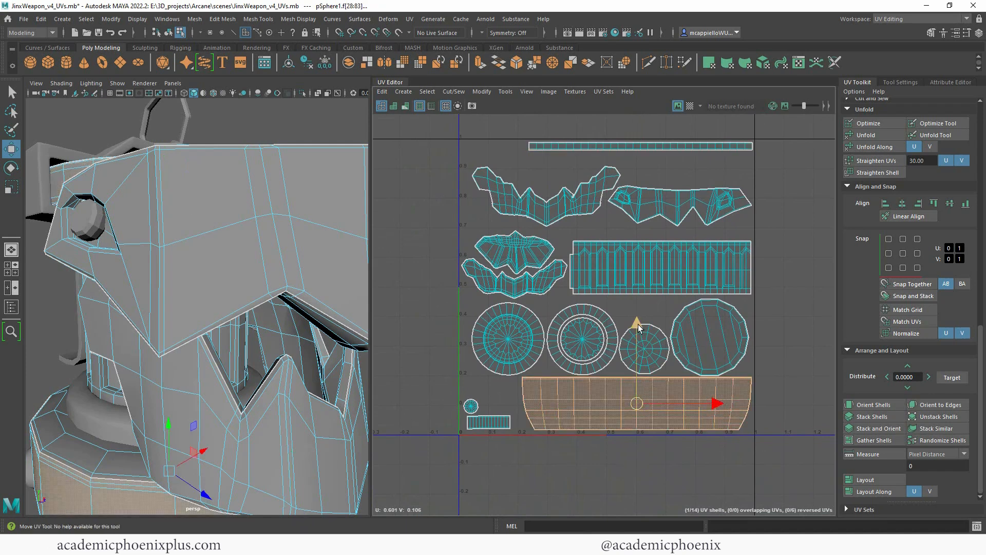
pyautogui.moveTo(637, 327); pyautogui.dragTo(639, 330)
# Select the row of four round shells together and lower them slightly toward the base's wide side shell.
pyautogui.click(707, 318)
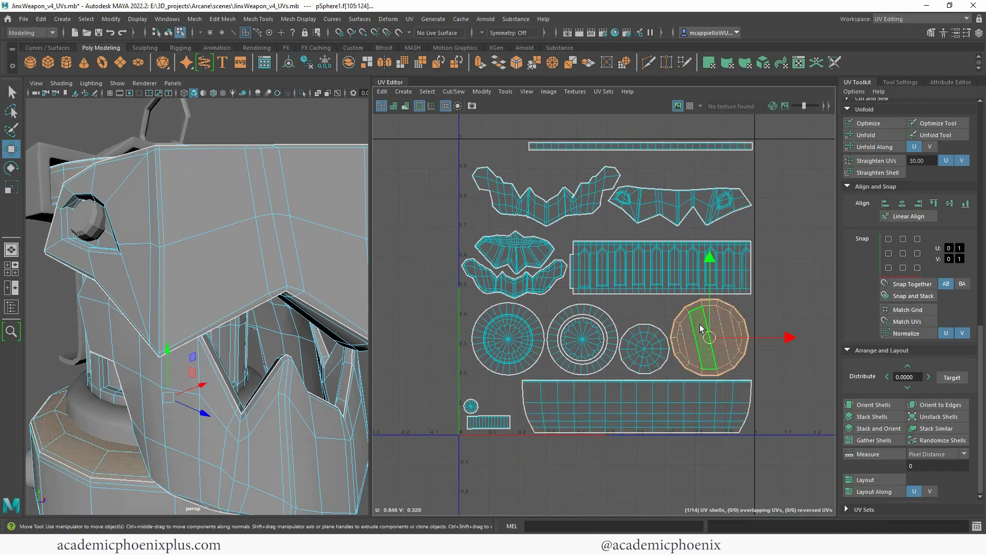
pyautogui.keyDown('shift'); pyautogui.click(646, 355); pyautogui.keyUp('shift')
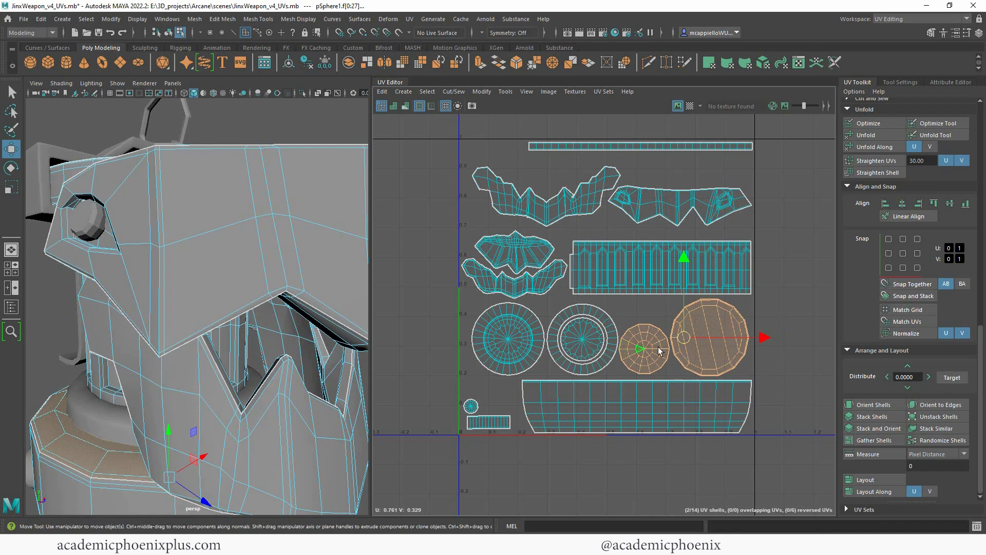
pyautogui.keyDown('shift'); pyautogui.click(590, 341); pyautogui.keyUp('shift')
pyautogui.keyDown('shift'); pyautogui.click(584, 369); pyautogui.keyUp('shift')
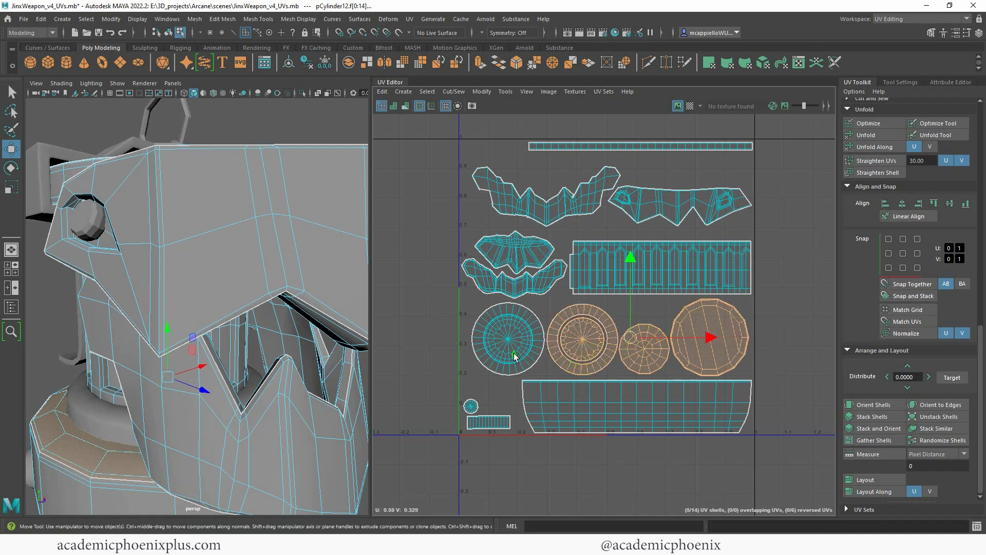
pyautogui.keyDown('shift'); pyautogui.click(515, 356); pyautogui.keyUp('shift')
pyautogui.moveTo(610, 259); pyautogui.dragTo(612, 263)
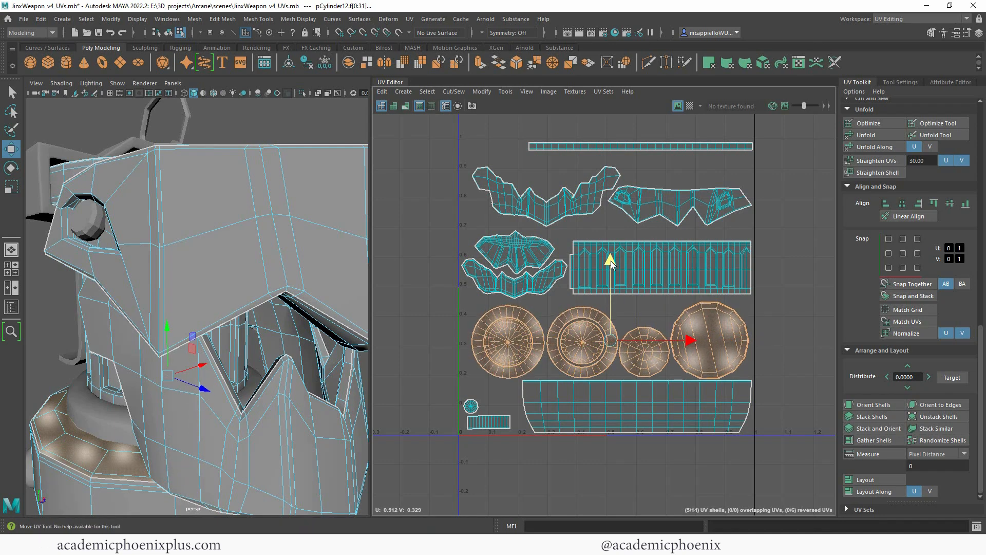
# Move the thin strip from the UV tile's top edge down between the panelled rectangular shell and the row of round shells.
pyautogui.click(689, 147)
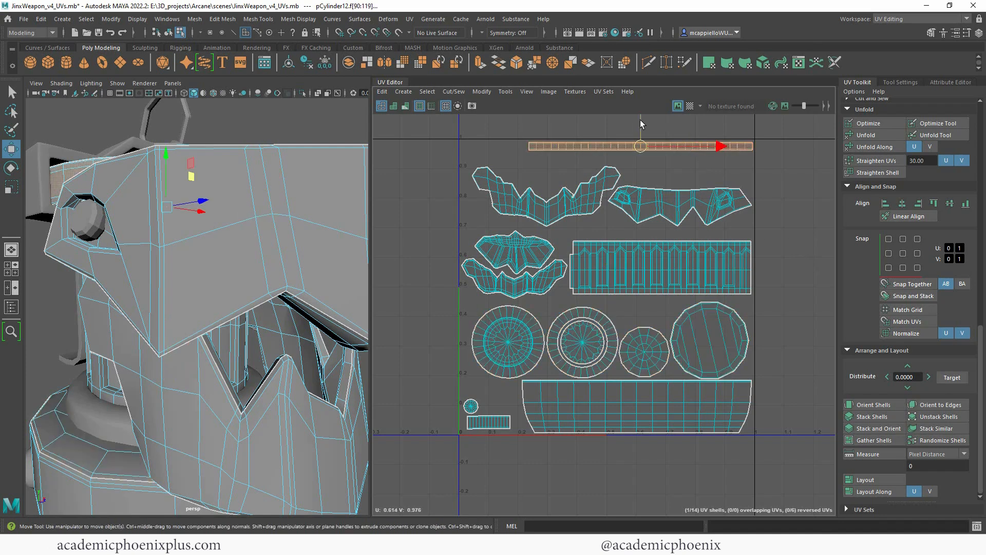
pyautogui.moveTo(640, 124); pyautogui.dragTo(637, 276)
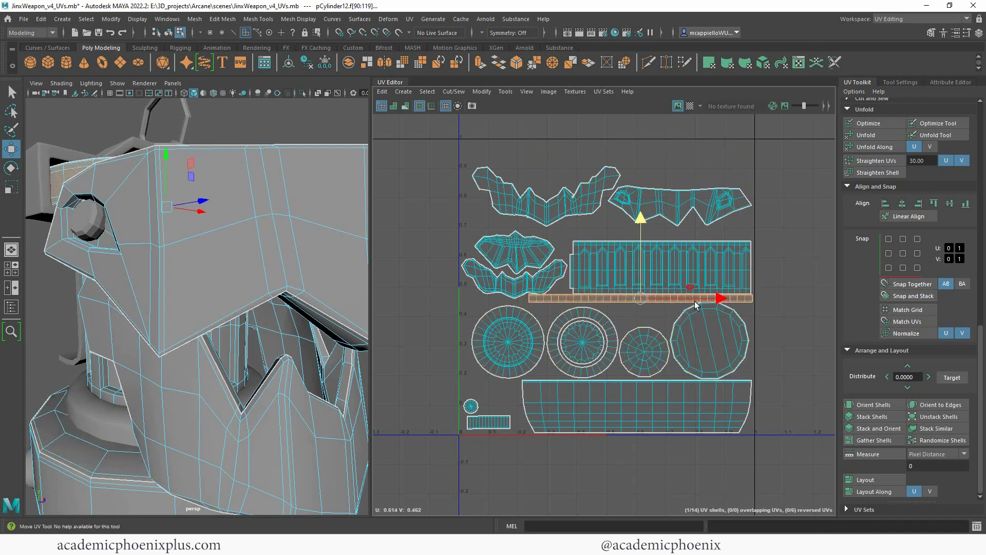
pyautogui.scroll(5, 696, 305)
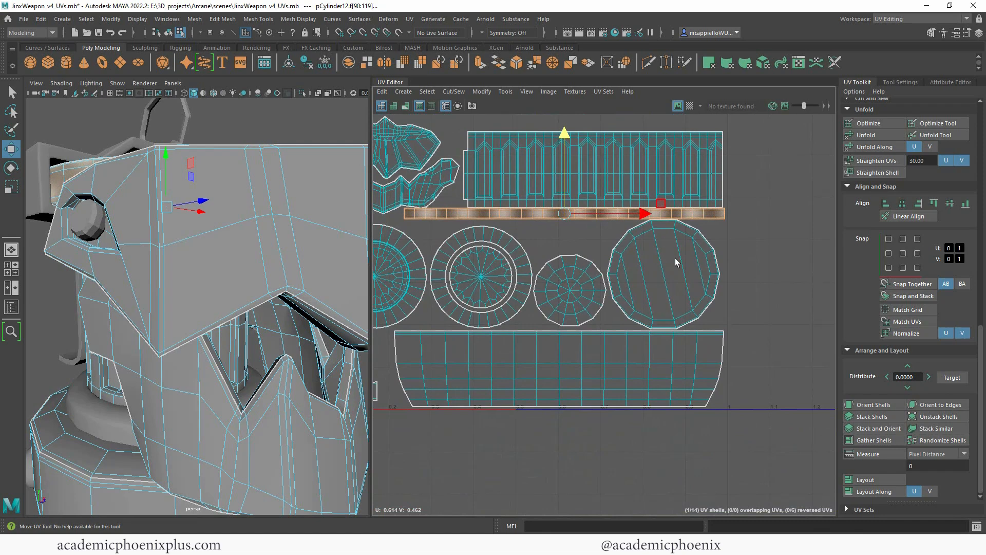
pyautogui.scroll(2, 683, 257)
pyautogui.keyDown('alt'); pyautogui.moveTo(700, 266); pyautogui.dragTo(731, 378, button='middle'); pyautogui.keyUp('alt')
pyautogui.scroll(-3, 661, 322)
# Nudge the panelled rectangular shell and the thin strip slightly upward, leaving narrow gaps between them and the round shells.
pyautogui.click(567, 294)
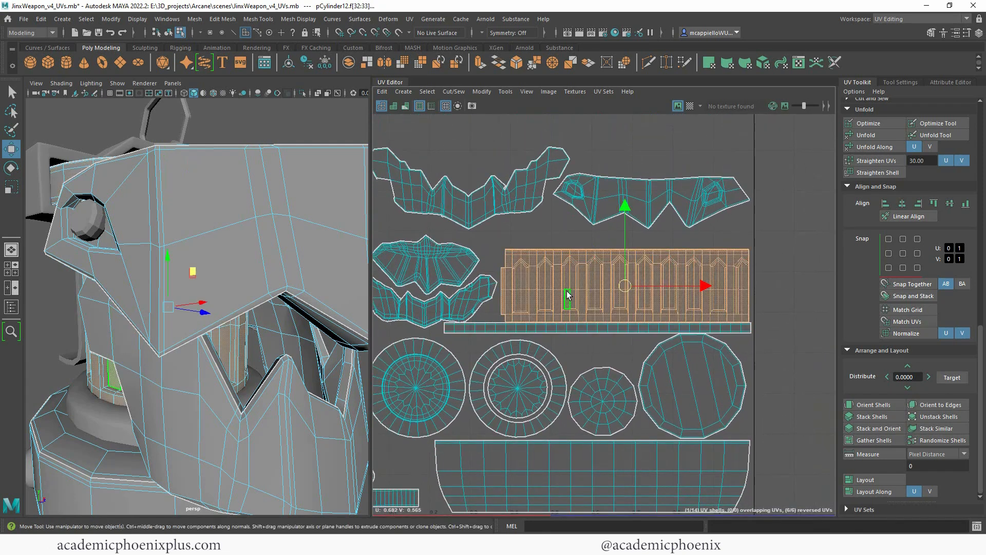
pyautogui.moveTo(631, 210); pyautogui.dragTo(627, 207)
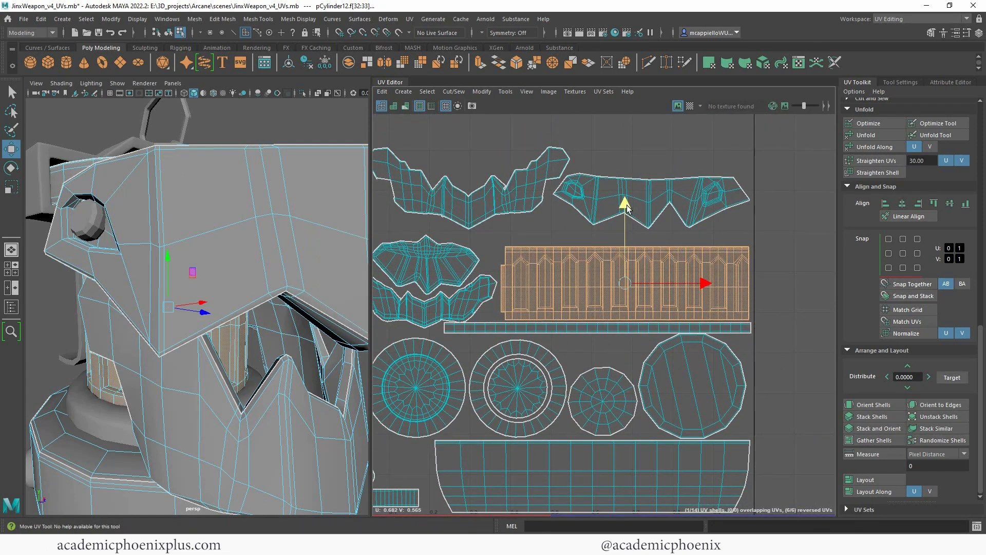
pyautogui.click(698, 322)
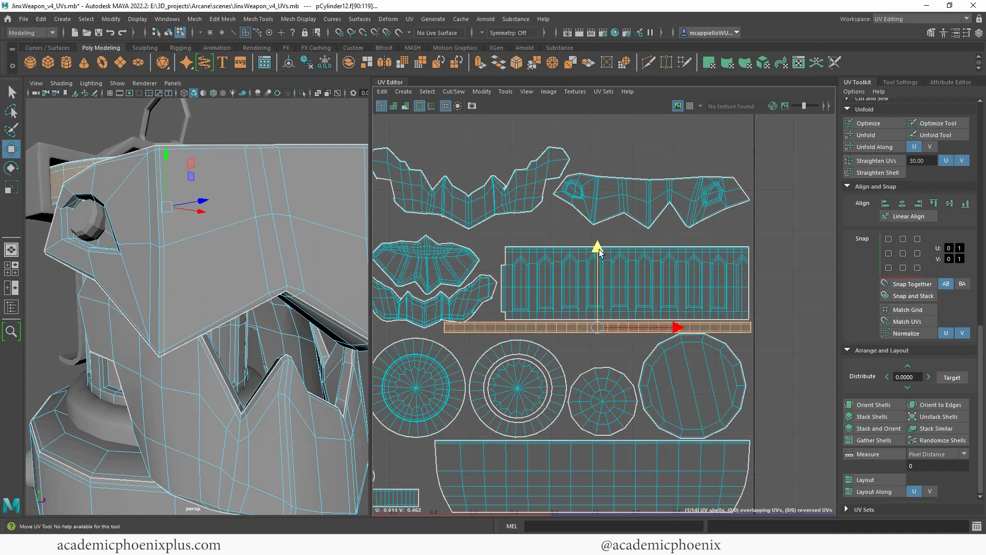
pyautogui.moveTo(600, 251); pyautogui.dragTo(599, 251)
pyautogui.keyDown('alt'); pyautogui.moveTo(758, 276); pyautogui.dragTo(897, 356, button='right'); pyautogui.keyUp('alt')
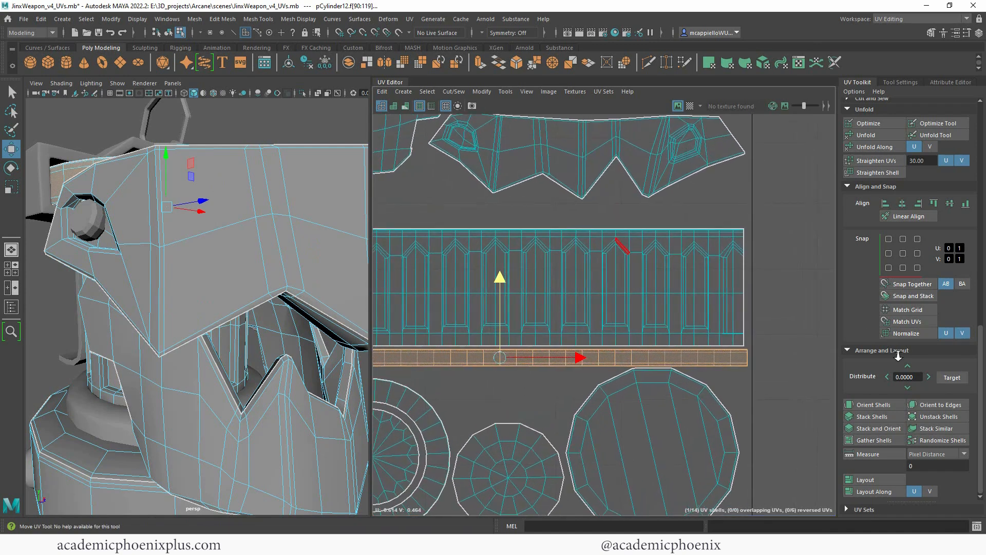
pyautogui.keyDown('alt'); pyautogui.moveTo(743, 337); pyautogui.dragTo(795, 314, button='middle'); pyautogui.keyUp('alt')
pyautogui.moveTo(551, 256); pyautogui.dragTo(550, 256)
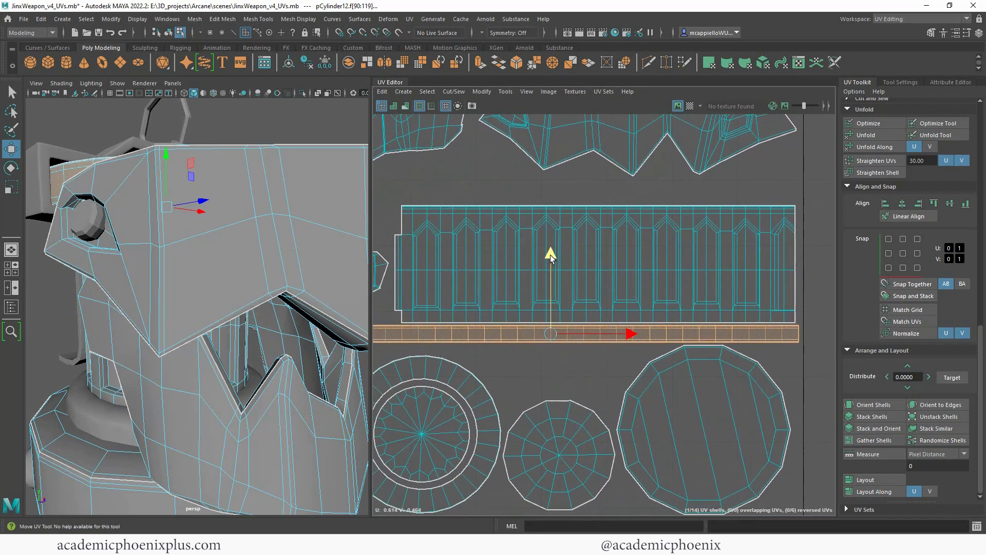
pyautogui.scroll(-2, 546, 274)
pyautogui.click(559, 273)
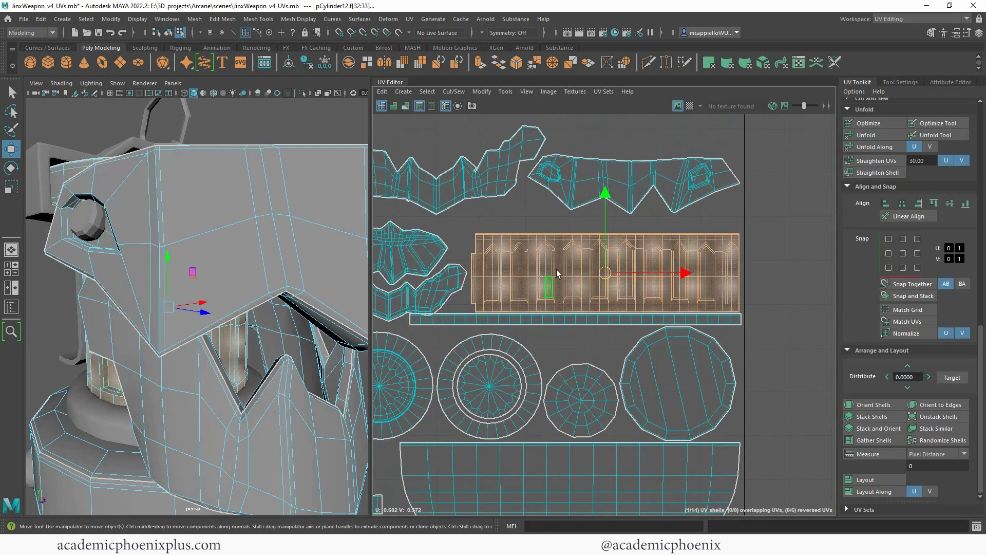
pyautogui.moveTo(606, 201); pyautogui.dragTo(607, 199)
pyautogui.scroll(-3, 565, 221)
pyautogui.keyDown('alt'); pyautogui.moveTo(467, 247); pyautogui.dragTo(557, 248, button='middle'); pyautogui.keyUp('alt')
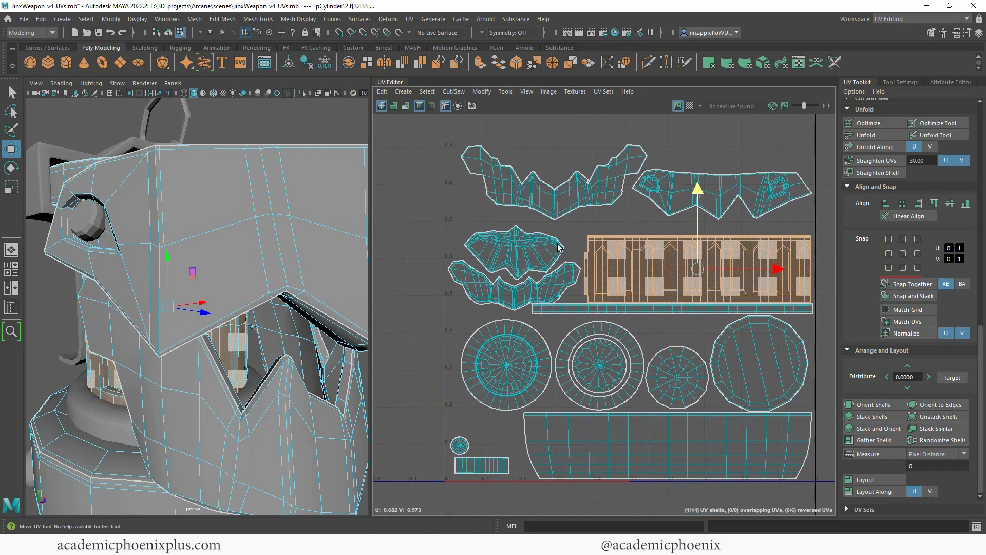
# Raise the two inner jaw shells slightly and scale up the upper one.
pyautogui.click(532, 289)
pyautogui.keyDown('shift'); pyautogui.click(532, 253); pyautogui.keyUp('shift')
pyautogui.moveTo(513, 191); pyautogui.dragTo(512, 184)
pyautogui.press('r')
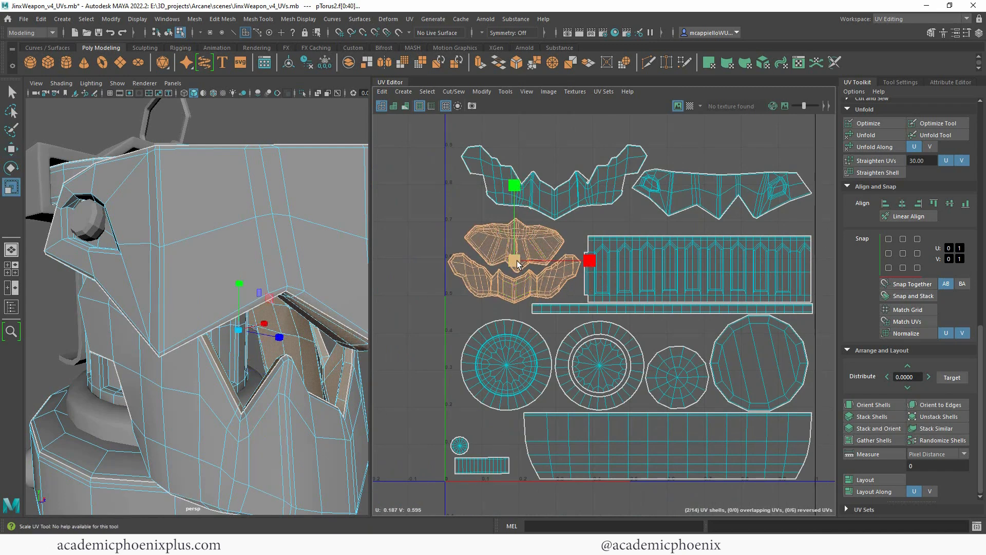
pyautogui.moveTo(515, 261); pyautogui.dragTo(539, 246)
pyautogui.click(460, 285)
pyautogui.click(528, 242)
pyautogui.press('w')
pyautogui.press('e')
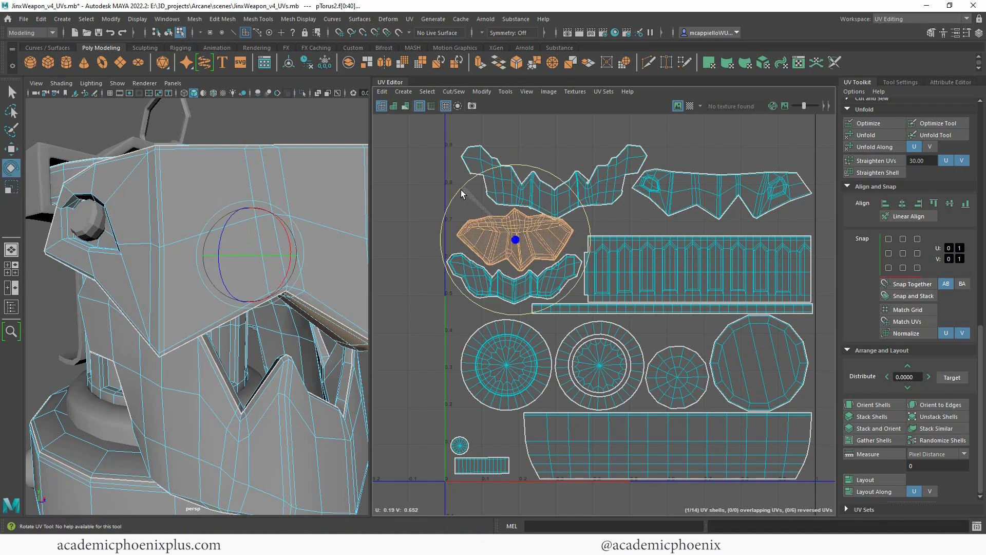
pyautogui.click(438, 302)
# Nudge the lower jaw's outer shell slightly up and to the right.
pyautogui.doubleClick(586, 191)
pyautogui.keyDown('alt'); pyautogui.moveTo(558, 194); pyautogui.dragTo(537, 262, button='middle'); pyautogui.keyUp('alt')
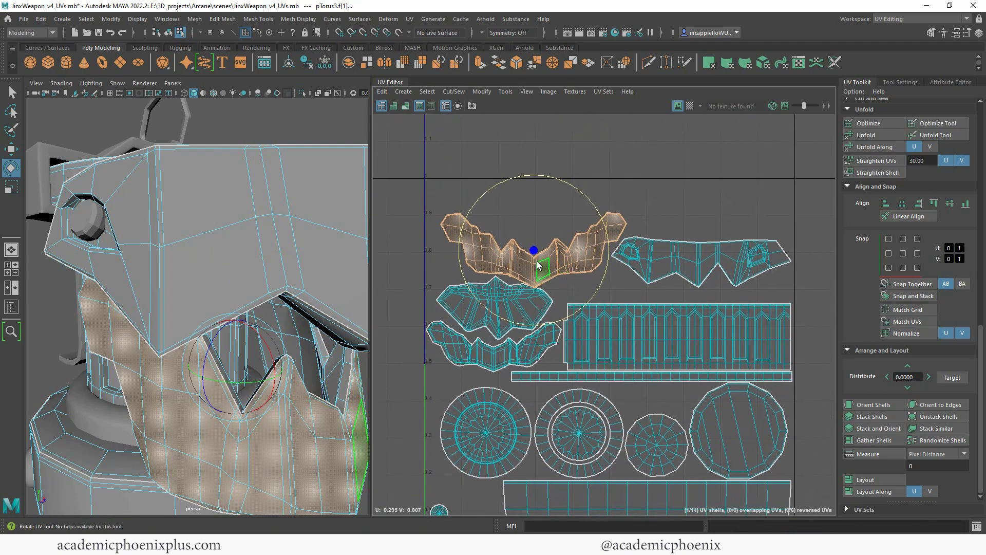
pyautogui.press('w')
pyautogui.moveTo(534, 186); pyautogui.dragTo(529, 181)
pyautogui.moveTo(627, 250); pyautogui.dragTo(633, 251)
# Move the upper jaw's outer shell up near the UV tile's top edge and place the lower jaw's outer shell directly beneath it.
pyautogui.click(691, 262)
pyautogui.doubleClick(700, 277)
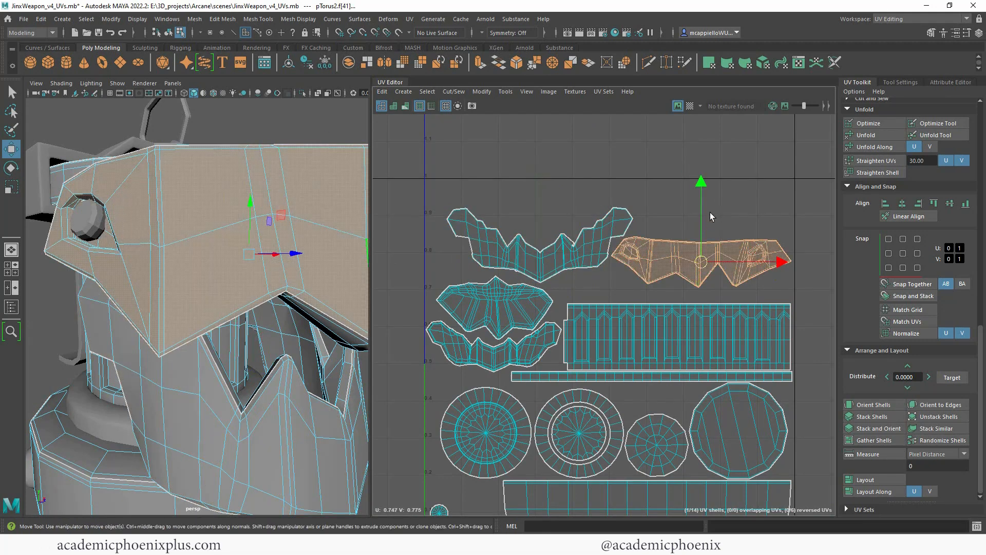
pyautogui.moveTo(705, 181); pyautogui.dragTo(735, 130)
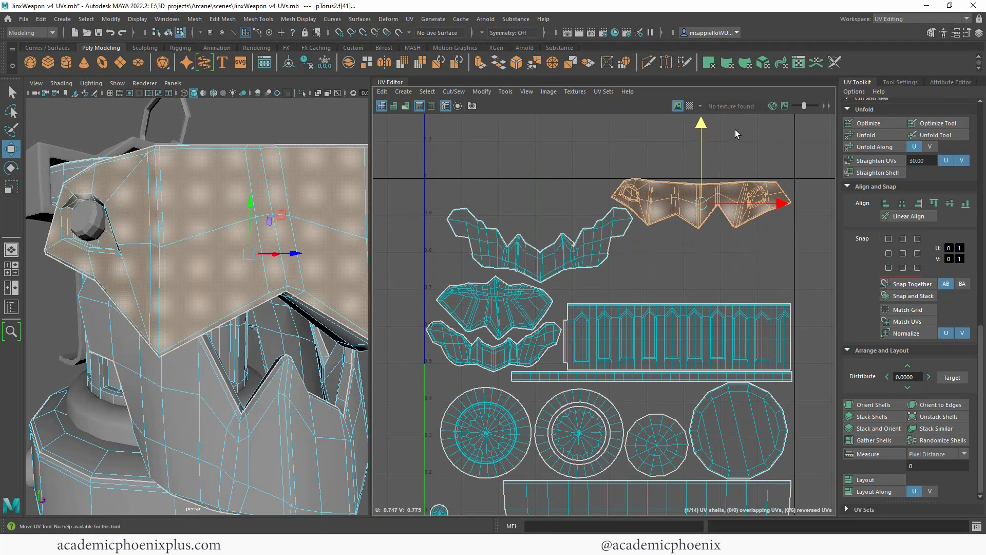
pyautogui.doubleClick(579, 260)
pyautogui.moveTo(546, 246); pyautogui.dragTo(700, 262)
pyautogui.doubleClick(750, 200)
pyautogui.moveTo(701, 204); pyautogui.dragTo(701, 216)
pyautogui.scroll(-3, 624, 287)
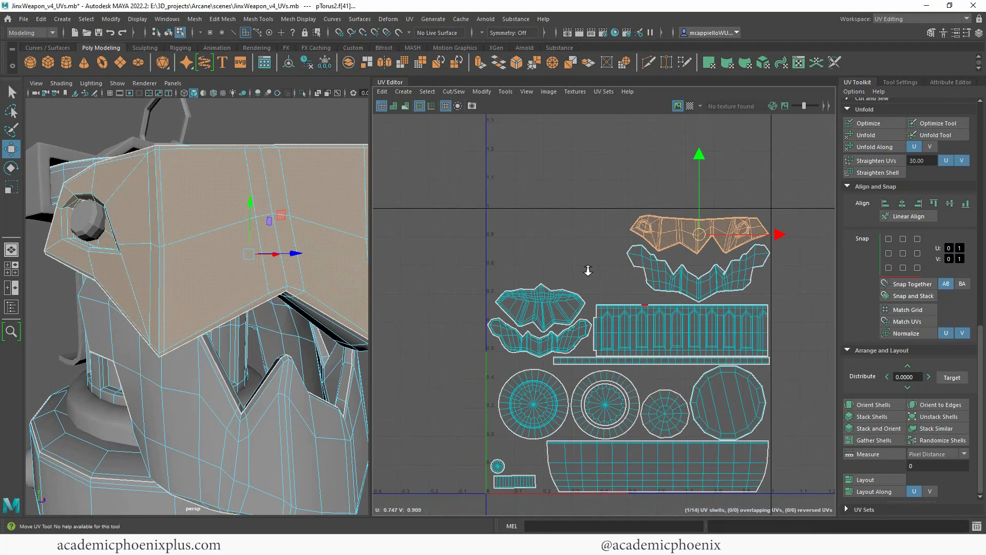
# Save the scene as JinxWeapon_v5_UVs.mb and select the lever handle object to show its UV shells.
pyautogui.hotkey('ctrl', 's')
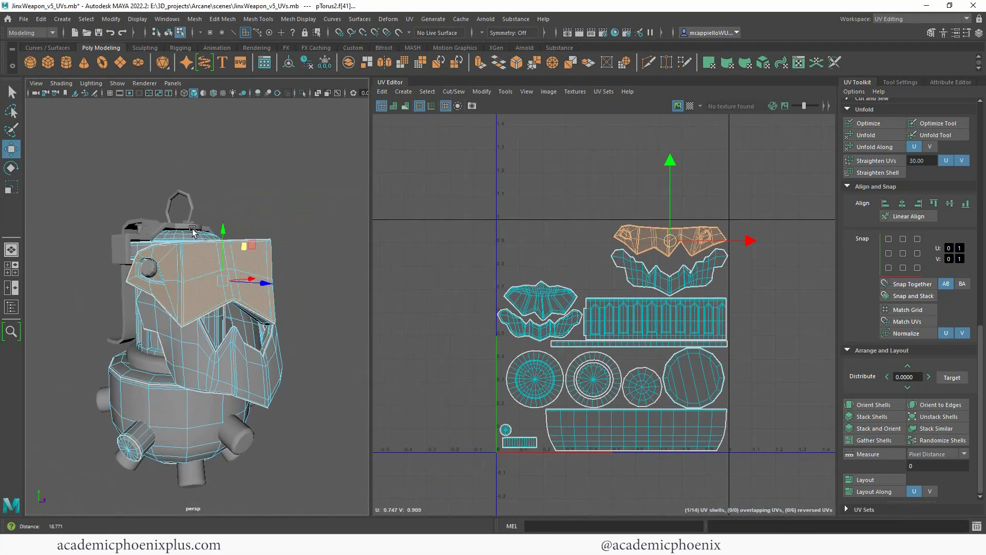
pyautogui.keyDown('alt'); pyautogui.moveTo(288, 242); pyautogui.dragTo(231, 289); pyautogui.keyUp('alt')
pyautogui.moveTo(177, 242); pyautogui.dragTo(157, 221, button='right')
pyautogui.click(174, 226)
pyautogui.keyDown('alt'); pyautogui.moveTo(667, 299); pyautogui.dragTo(591, 282, button='middle'); pyautogui.keyUp('alt')
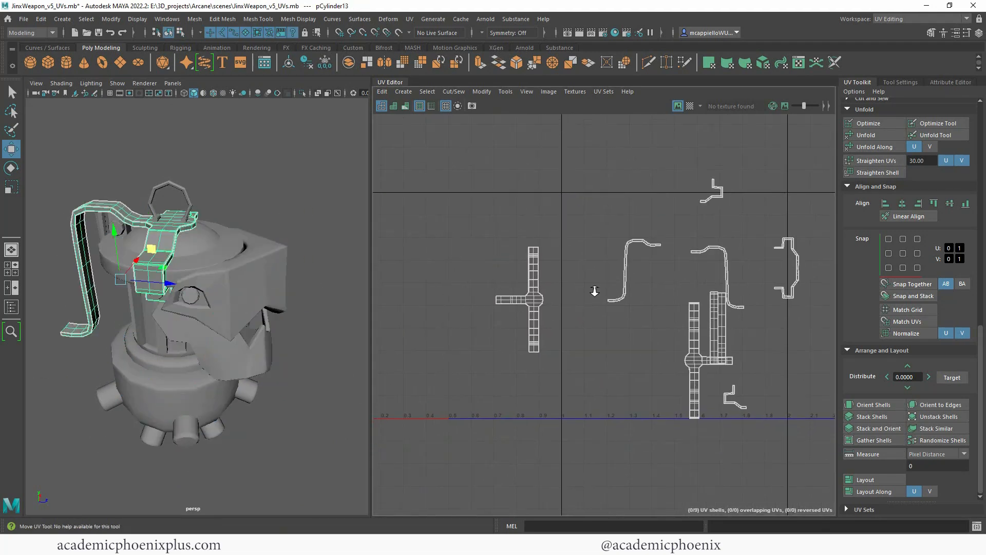
pyautogui.keyDown('alt'); pyautogui.moveTo(594, 290); pyautogui.dragTo(563, 298, button='right'); pyautogui.keyUp('alt')
pyautogui.keyDown('alt'); pyautogui.moveTo(563, 298); pyautogui.dragTo(579, 319, button='middle'); pyautogui.keyUp('alt')
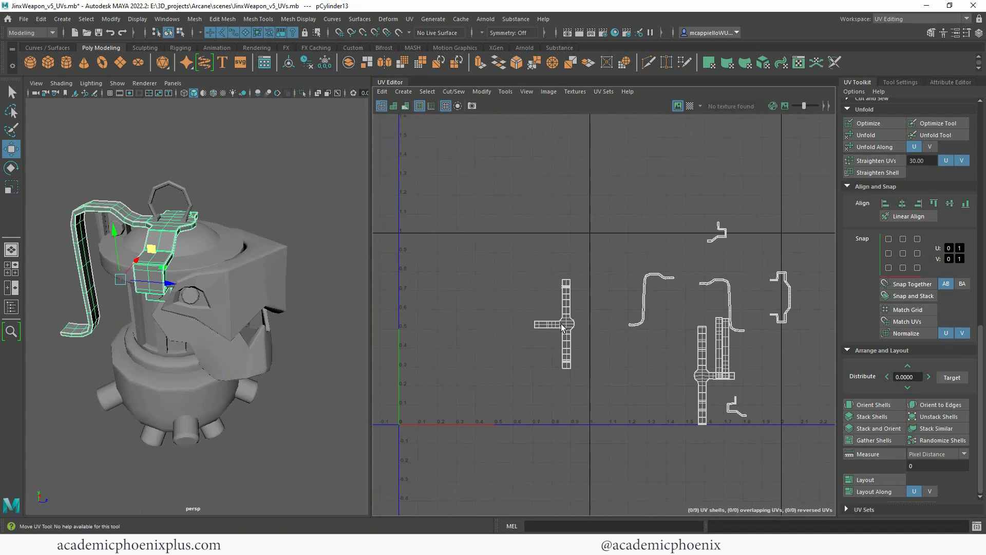
# Add the jaws, lid, cylindrical body, base and front spike to the selection so their UVs show with the handle's.
pyautogui.click(239, 302)
pyautogui.keyDown('shift'); pyautogui.click(216, 351); pyautogui.keyUp('shift')
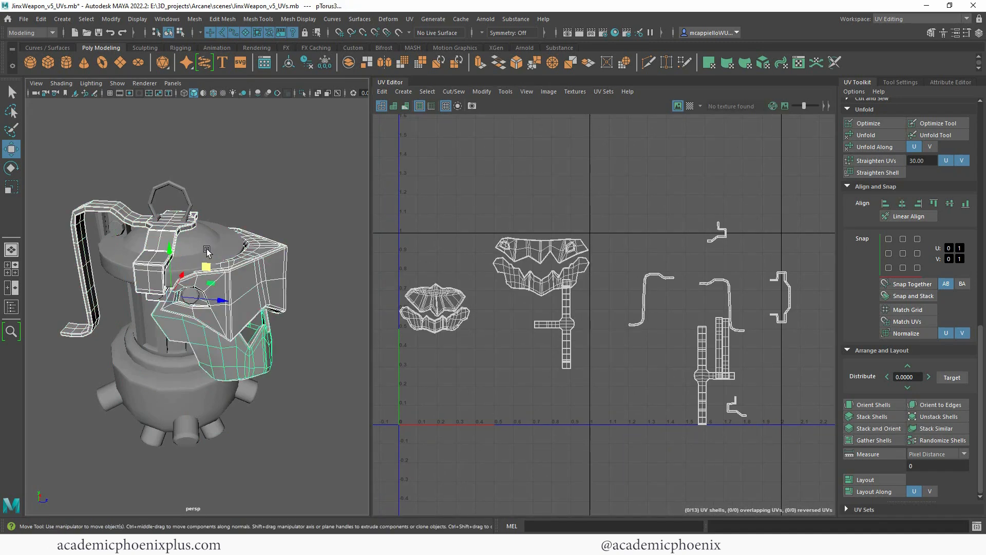
pyautogui.keyDown('shift'); pyautogui.click(167, 350); pyautogui.keyUp('shift')
pyautogui.keyDown('shift'); pyautogui.click(163, 385); pyautogui.keyUp('shift')
pyautogui.keyDown('shift'); pyautogui.click(184, 400); pyautogui.keyUp('shift')
pyautogui.keyDown('shift'); pyautogui.click(176, 415); pyautogui.keyUp('shift')
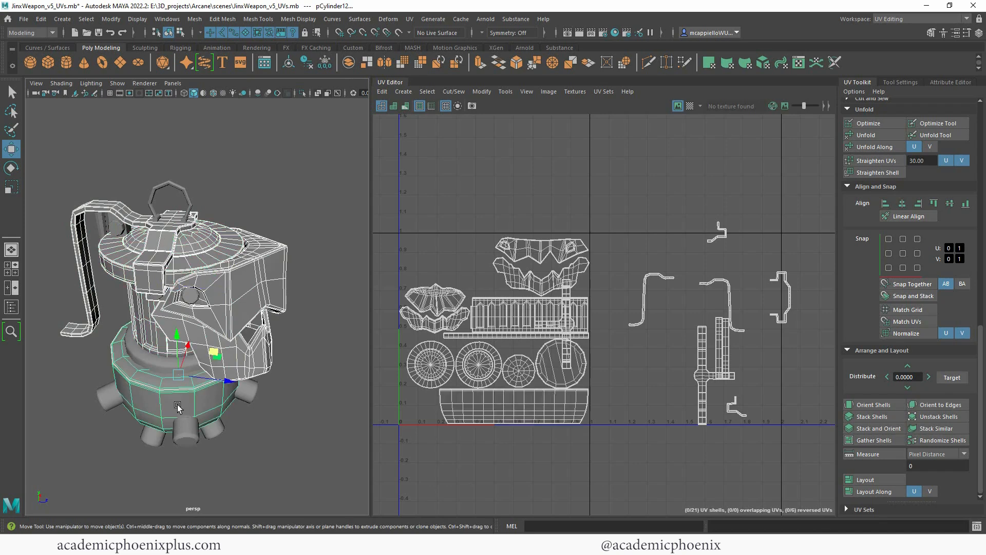
pyautogui.keyDown('shift'); pyautogui.click(182, 428); pyautogui.keyUp('shift')
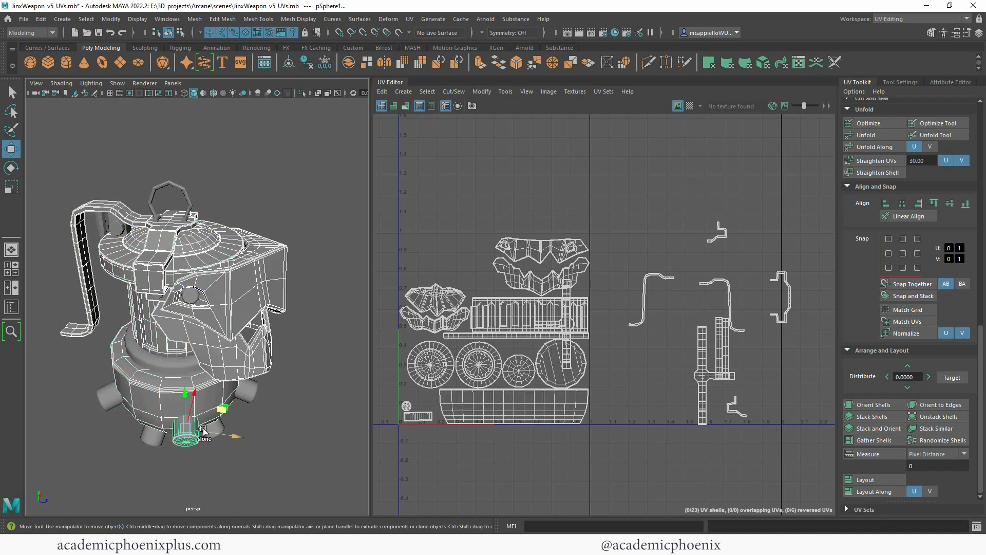
# Move the handle's cross-shaped shell from outside into the UV tile, rotate it 90 degrees counterclockwise and place it above the inner jaw shells.
pyautogui.moveTo(702, 366); pyautogui.dragTo(704, 385, button='right')
pyautogui.click(704, 387)
pyautogui.click(706, 386)
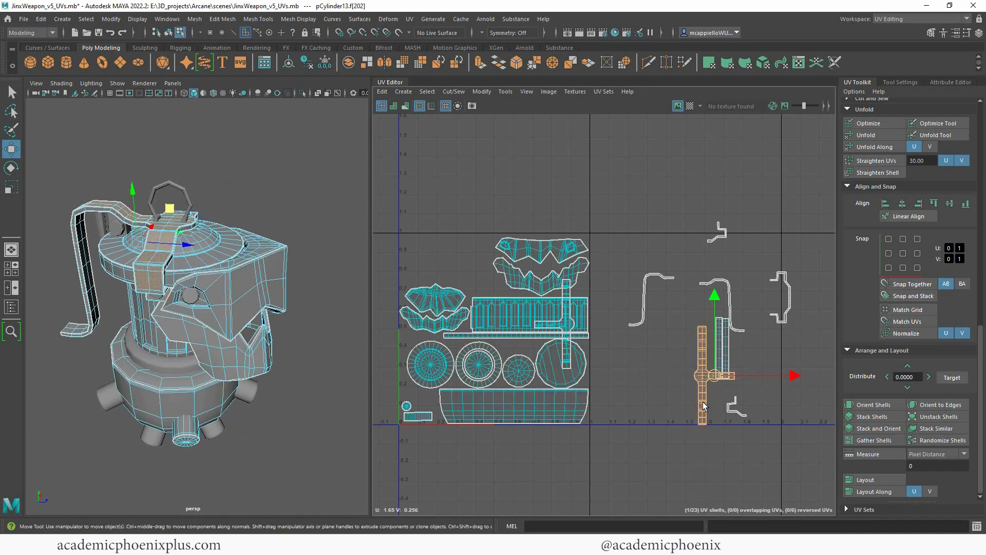
pyautogui.moveTo(714, 383); pyautogui.dragTo(680, 372)
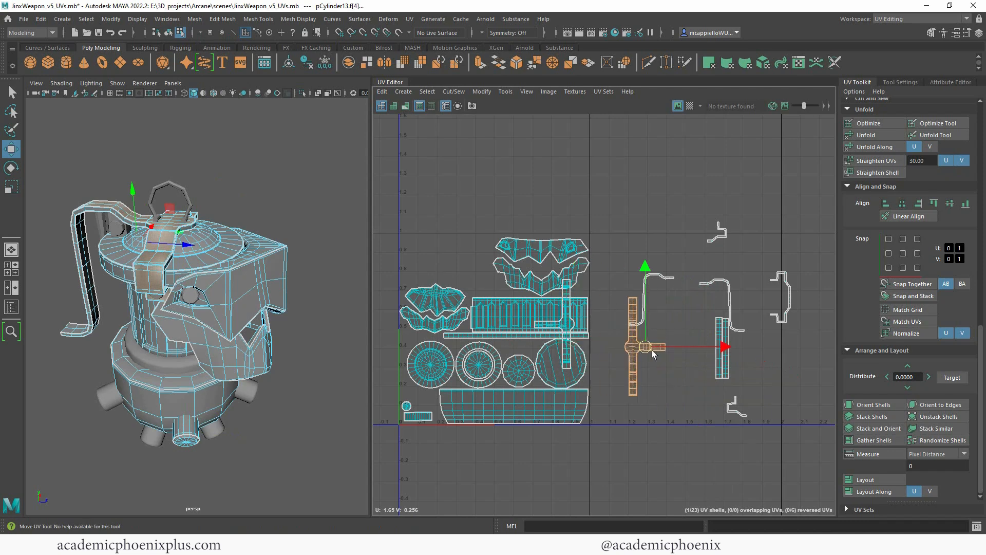
pyautogui.scroll(-5, 483, 257)
pyautogui.scroll(5, 524, 286)
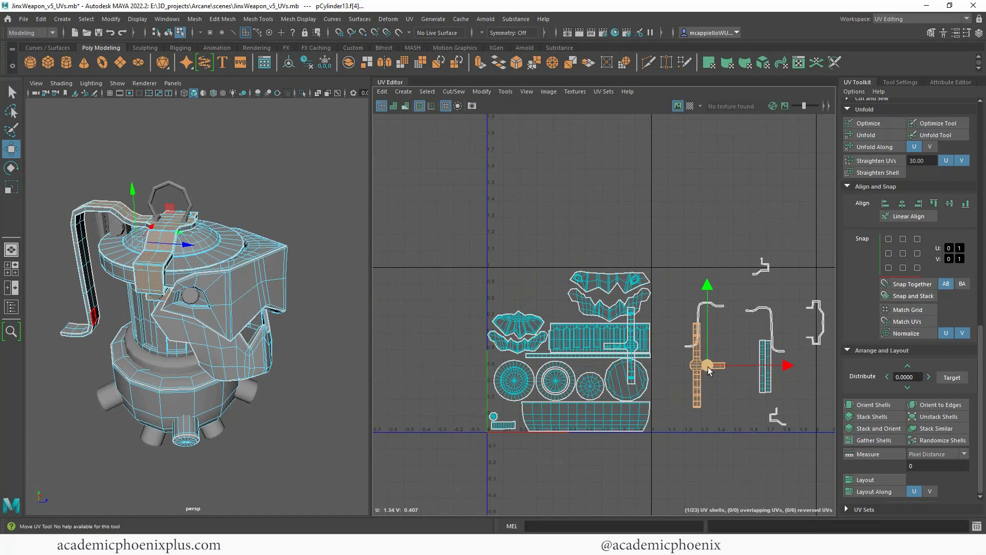
pyautogui.moveTo(708, 367); pyautogui.dragTo(559, 291)
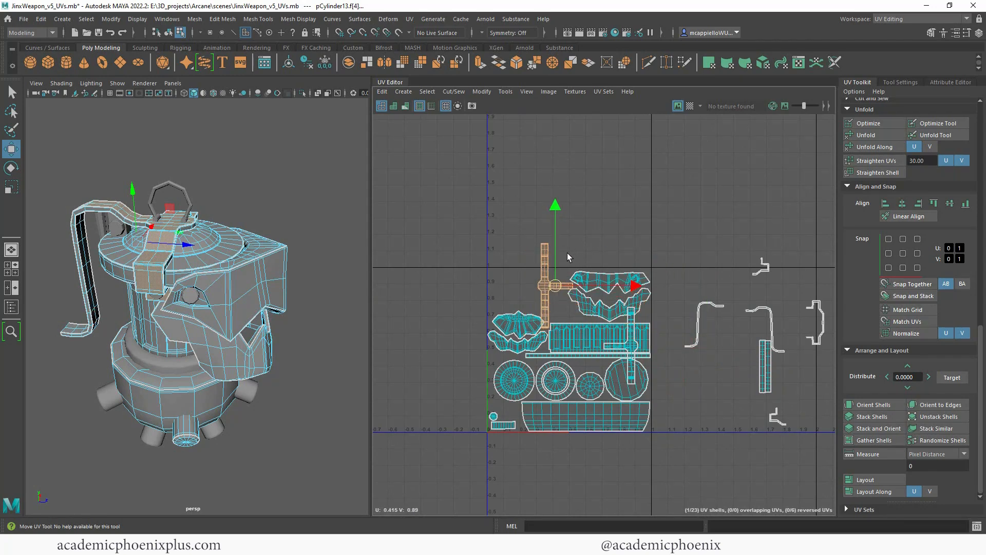
pyautogui.keyDown('shift'); pyautogui.moveTo(541, 294); pyautogui.dragTo(452, 320, button='right'); pyautogui.keyUp('shift')
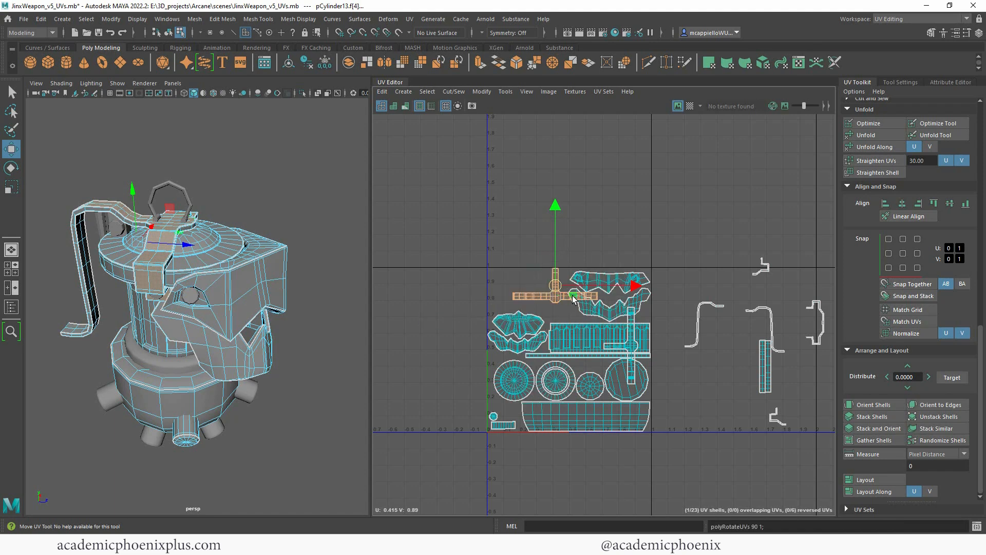
pyautogui.moveTo(555, 290); pyautogui.dragTo(533, 298)
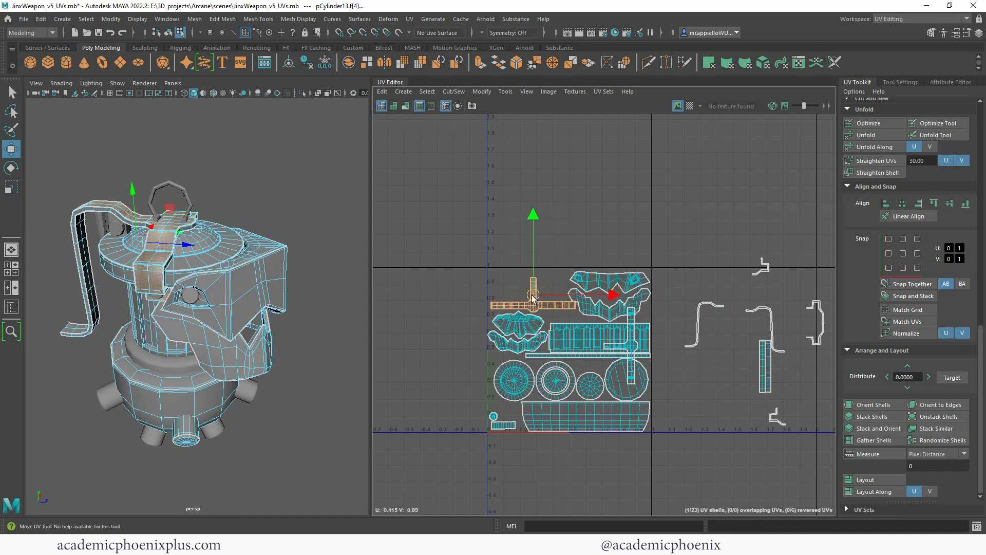
pyautogui.click(696, 339)
pyautogui.click(699, 341)
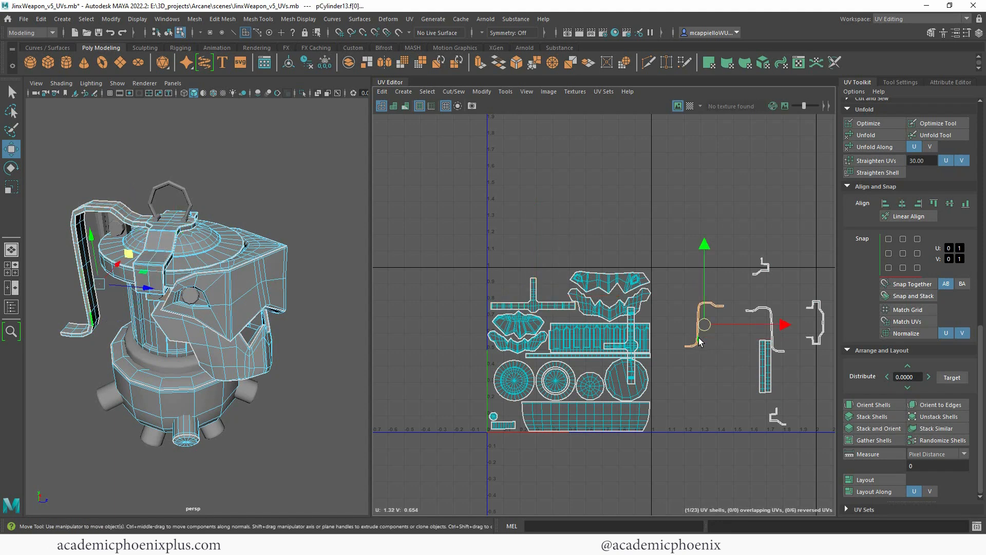
pyautogui.press('3')
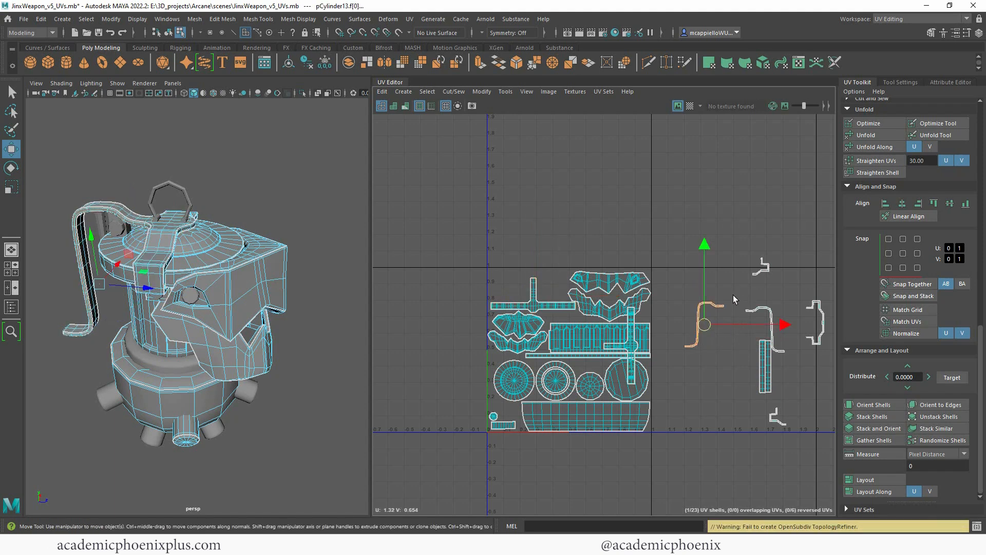
pyautogui.press('1')
# Move the handle's second cross-shaped shell near the UV tile's upper-left corner, rotate it 90 degrees counterclockwise and scale it down slightly.
pyautogui.click(635, 323)
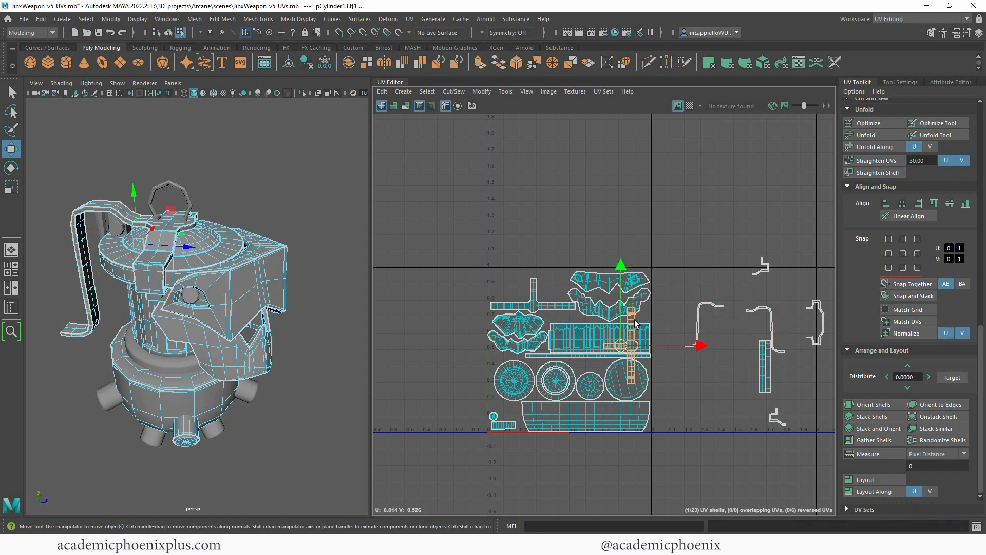
pyautogui.moveTo(631, 349); pyautogui.dragTo(531, 278)
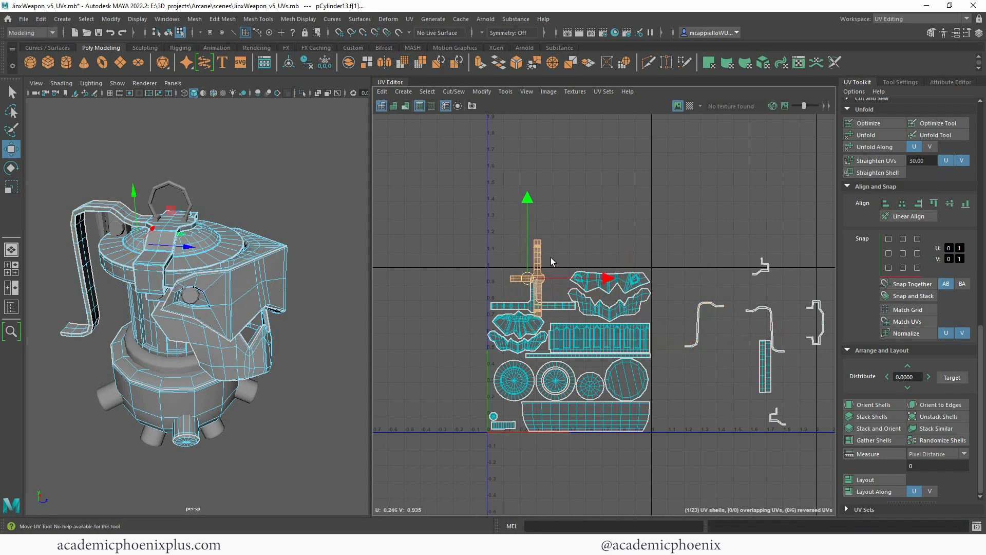
pyautogui.press('e')
pyautogui.keyDown('shift'); pyautogui.moveTo(539, 265); pyautogui.dragTo(494, 296, button='right'); pyautogui.keyUp('shift')
pyautogui.press('w')
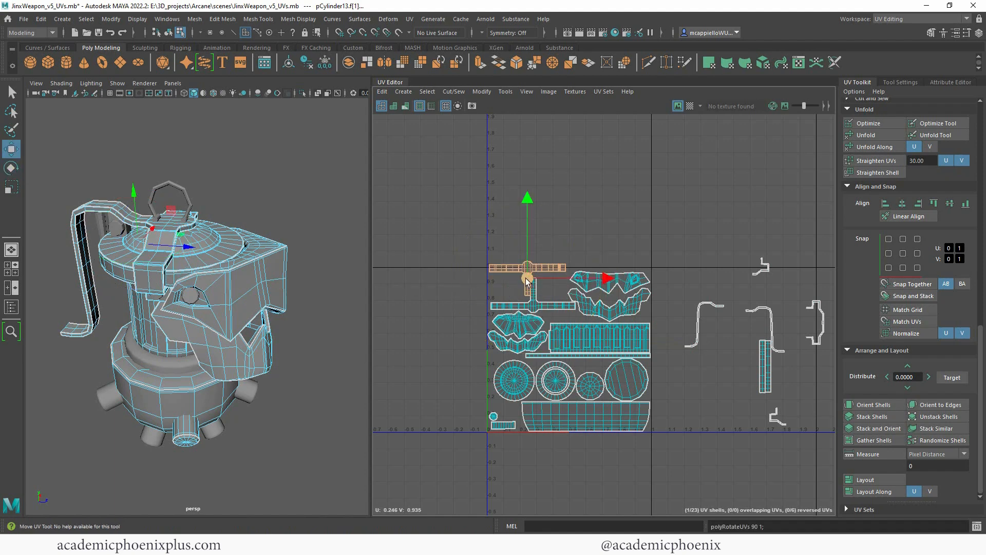
pyautogui.moveTo(532, 283); pyautogui.dragTo(528, 289)
pyautogui.press('f')
pyautogui.scroll(-2, 586, 277)
pyautogui.keyDown('alt'); pyautogui.moveTo(583, 273); pyautogui.dragTo(559, 263, button='middle'); pyautogui.keyUp('alt')
pyautogui.moveTo(583, 300)
pyautogui.mouseDown()
pyautogui.moveTo(595, 307)
pyautogui.moveTo(588, 302)
pyautogui.mouseUp()
pyautogui.press('r')
pyautogui.press('w')
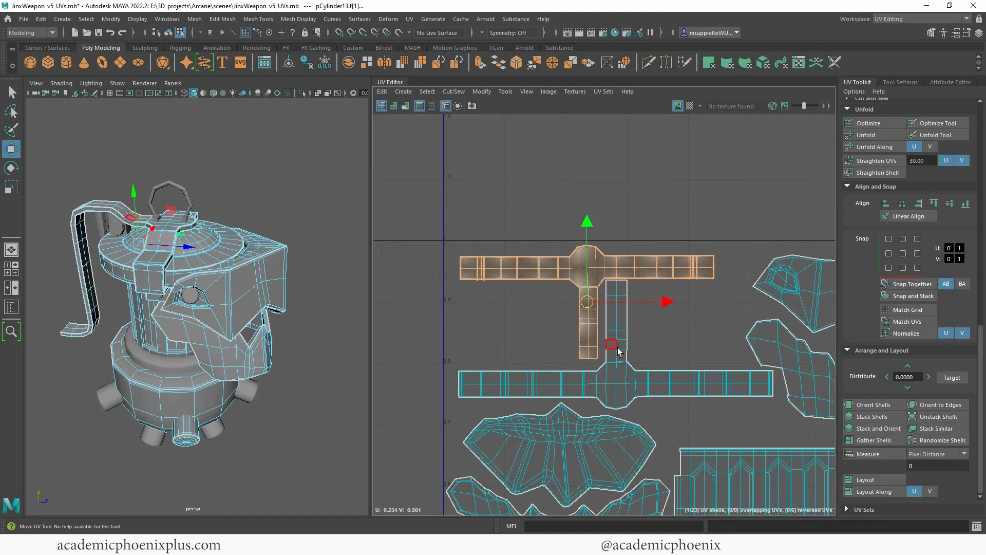
# Scale down the lower cross-shaped shell slightly and shift the upper cross-shaped shell so their stems sit side by side without overlapping.
pyautogui.click(615, 348)
pyautogui.press('r')
pyautogui.moveTo(612, 349)
pyautogui.mouseDown()
pyautogui.moveTo(603, 350)
pyautogui.moveTo(613, 359)
pyautogui.mouseUp()
pyautogui.press('w')
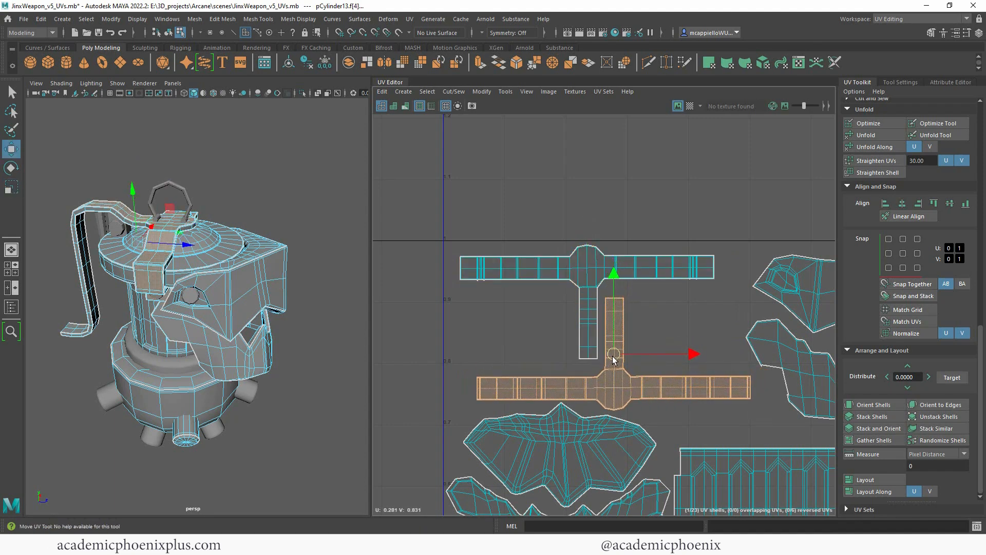
pyautogui.click(589, 329)
pyautogui.moveTo(586, 304); pyautogui.dragTo(575, 306)
pyautogui.scroll(-10, 575, 307)
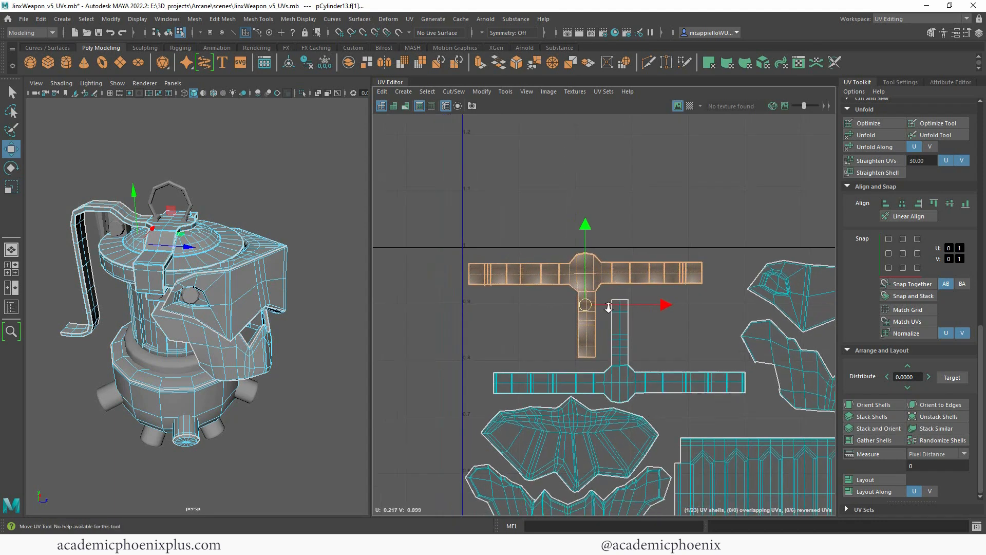
# Select all remaining handle shells outside the UV tile, including the strips, brackets and long rectangles, and scale them down together.
pyautogui.keyDown('alt'); pyautogui.moveTo(720, 347); pyautogui.dragTo(666, 328, button='middle'); pyautogui.keyUp('alt')
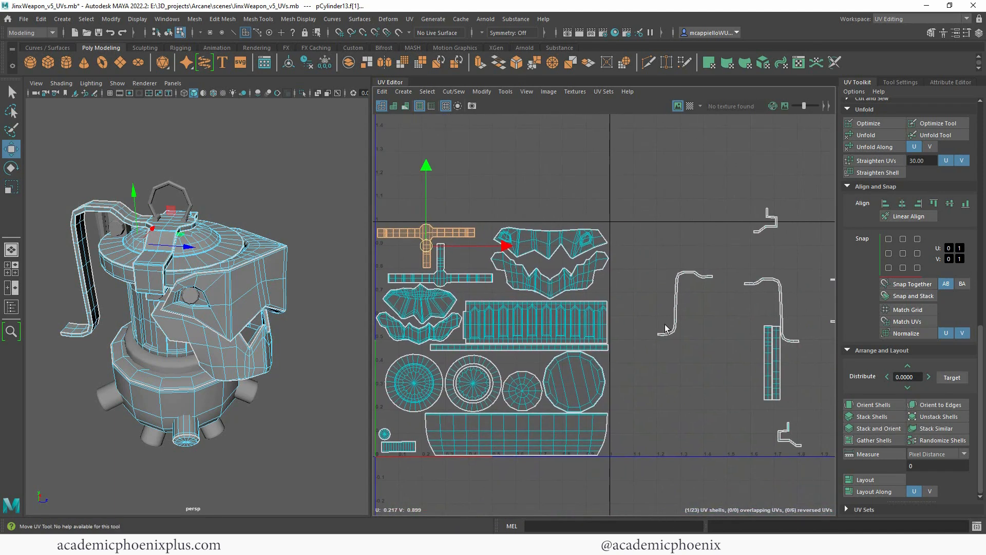
pyautogui.click(675, 330)
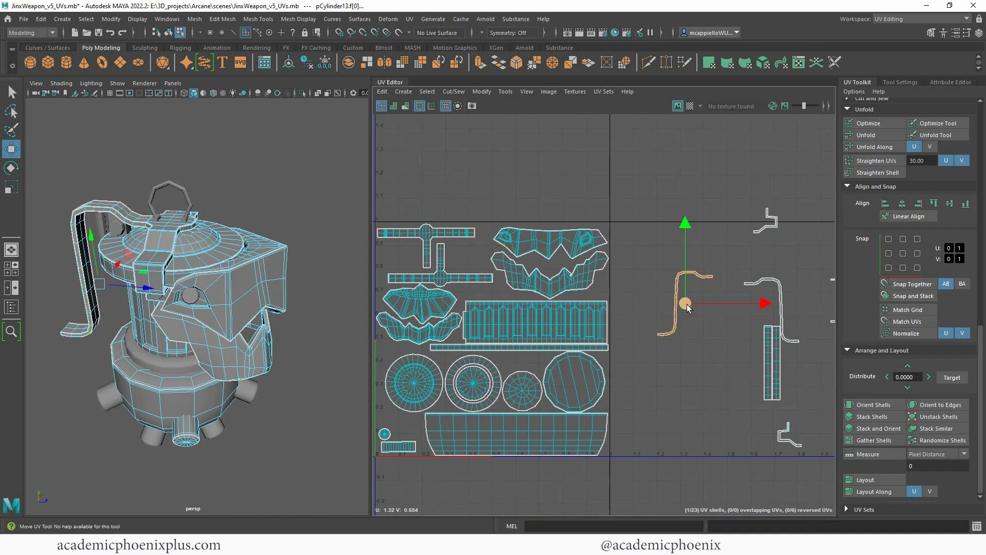
pyautogui.keyDown('alt'); pyautogui.moveTo(780, 309); pyautogui.dragTo(731, 296, button='middle'); pyautogui.keyUp('alt')
pyautogui.scroll(-1, 730, 296)
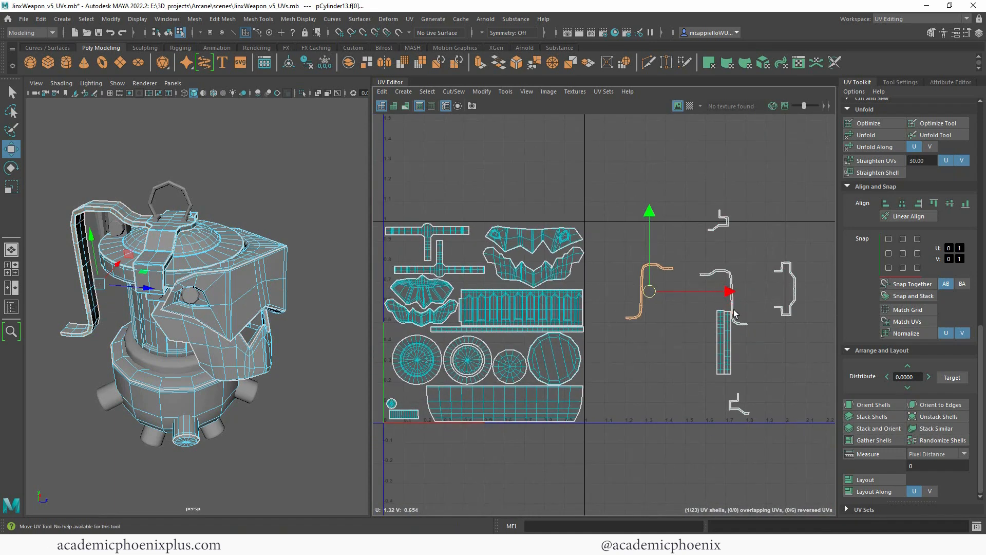
pyautogui.keyDown('shift'); pyautogui.click(733, 309); pyautogui.keyUp('shift')
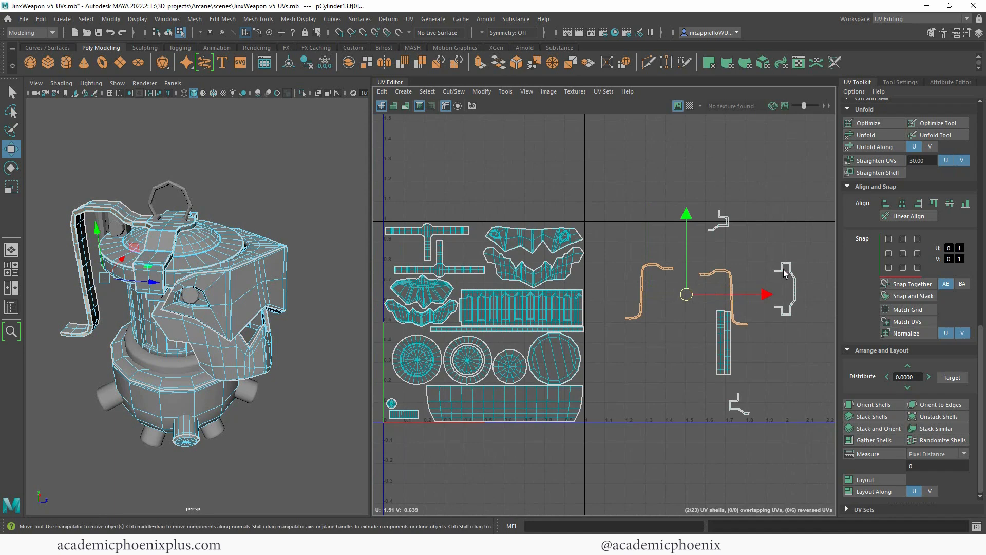
pyautogui.keyDown('shift'); pyautogui.click(784, 273); pyautogui.keyUp('shift')
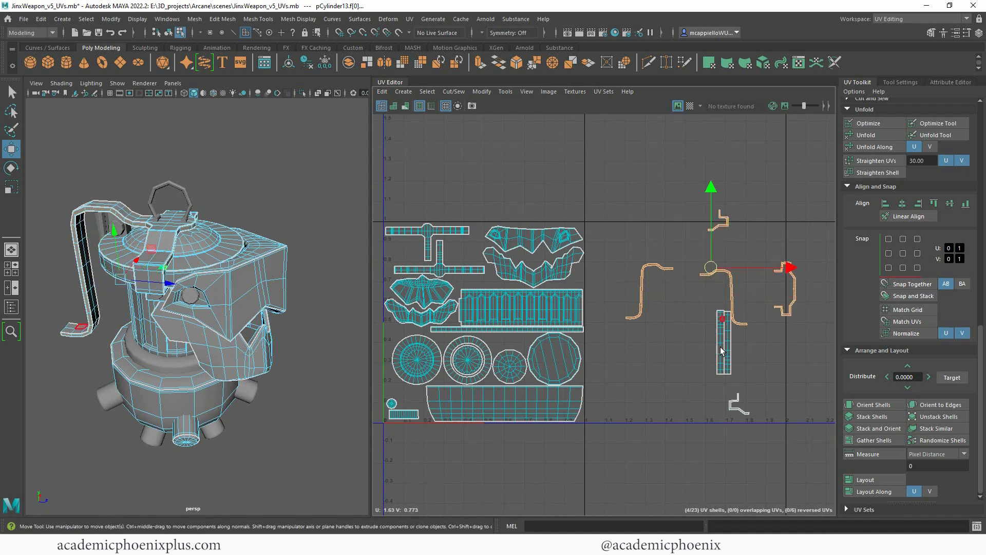
pyautogui.keyDown('shift'); pyautogui.click(732, 403); pyautogui.keyUp('shift')
pyautogui.keyDown('shift'); pyautogui.click(722, 356); pyautogui.keyUp('shift')
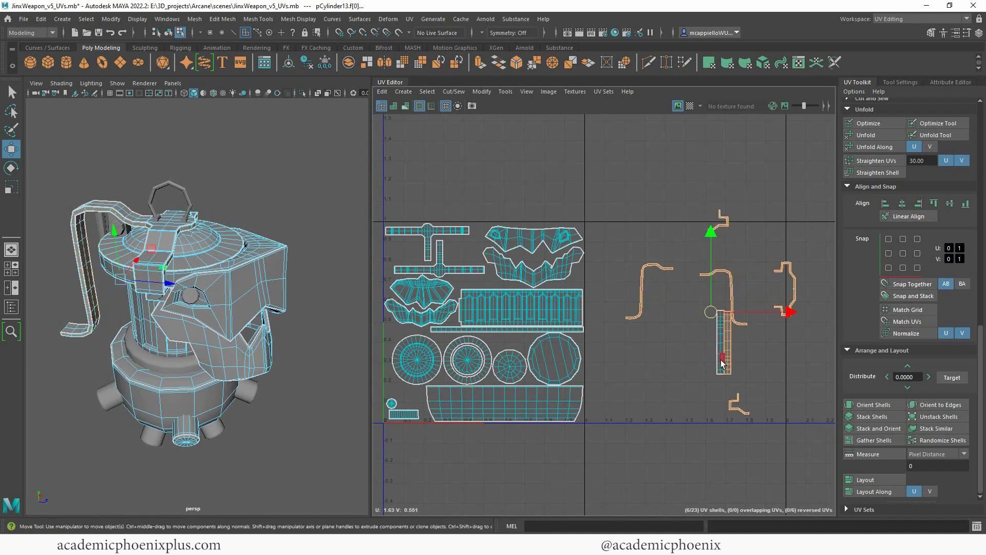
pyautogui.press('r')
pyautogui.moveTo(710, 312); pyautogui.dragTo(700, 316)
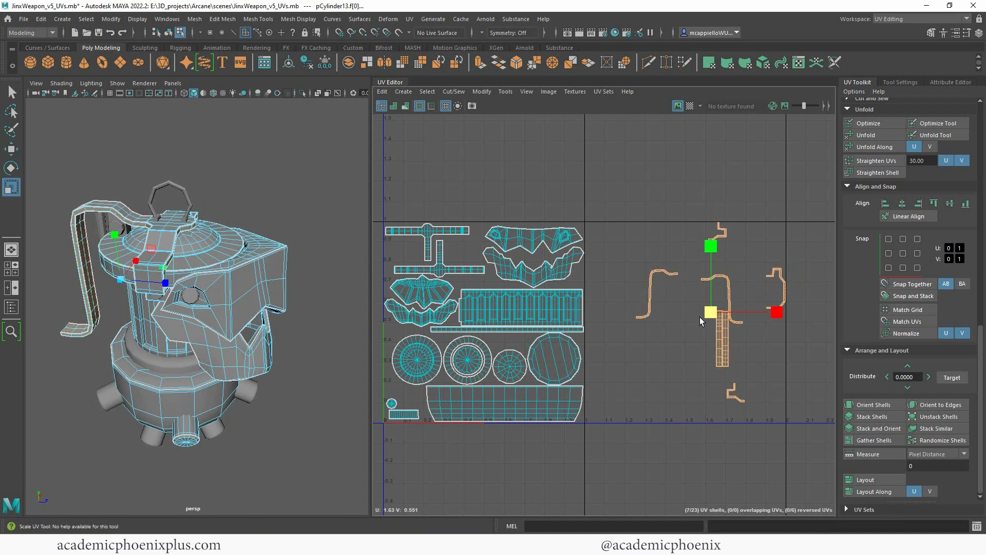
# Move the leftmost long bent strip shell from outside into the UV tile over the two cross-shaped shells.
pyautogui.moveTo(634, 237); pyautogui.dragTo(688, 349)
pyautogui.press('w')
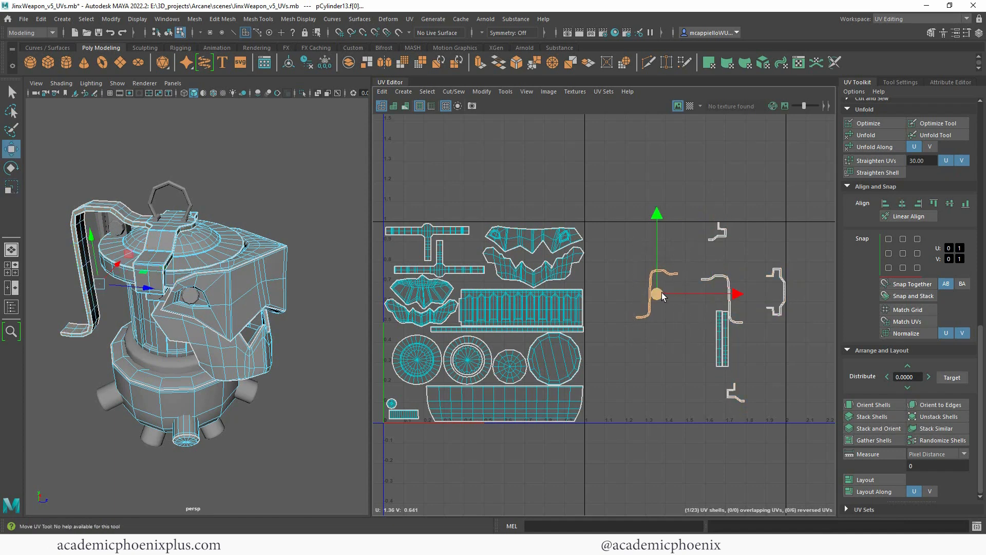
pyautogui.moveTo(673, 294); pyautogui.dragTo(422, 261)
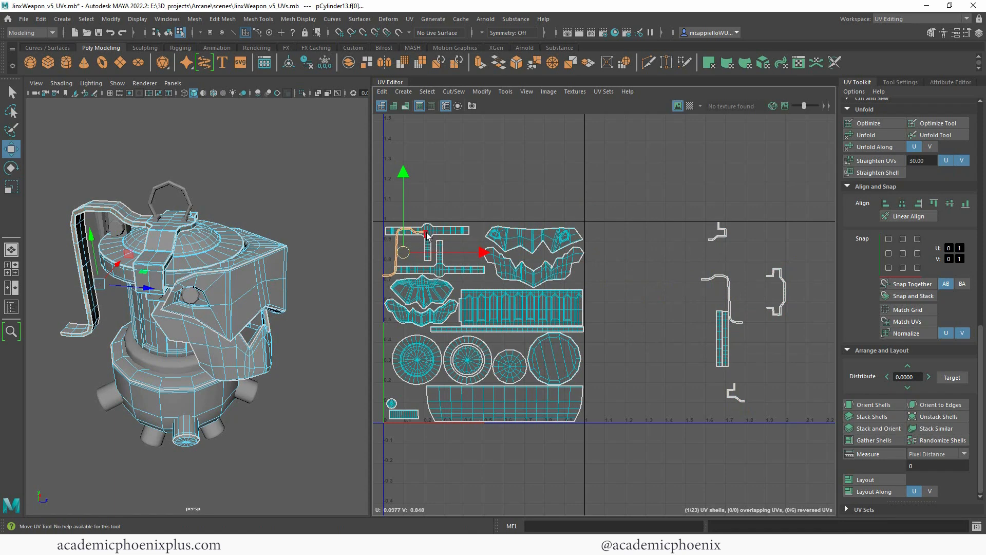
pyautogui.press('r')
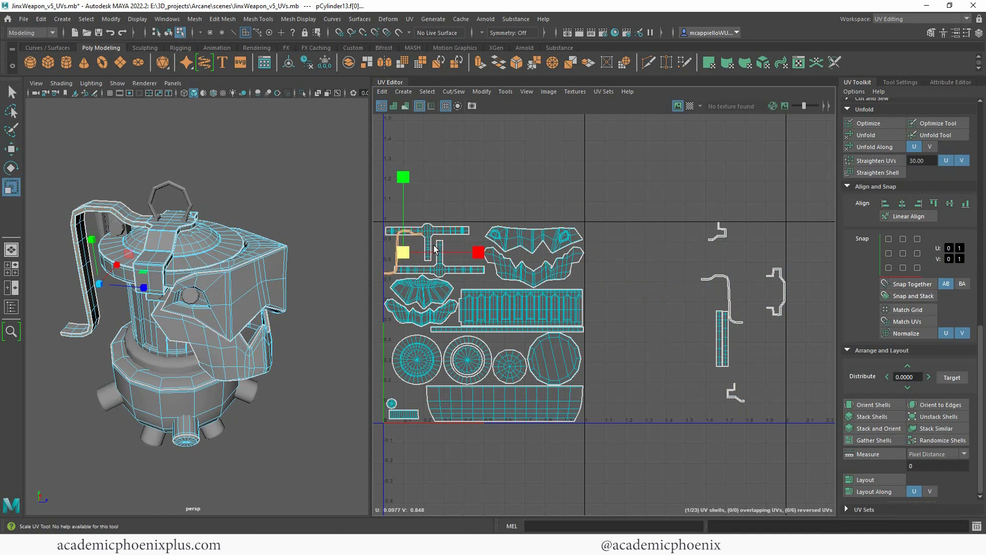
pyautogui.press('2')
pyautogui.press('1')
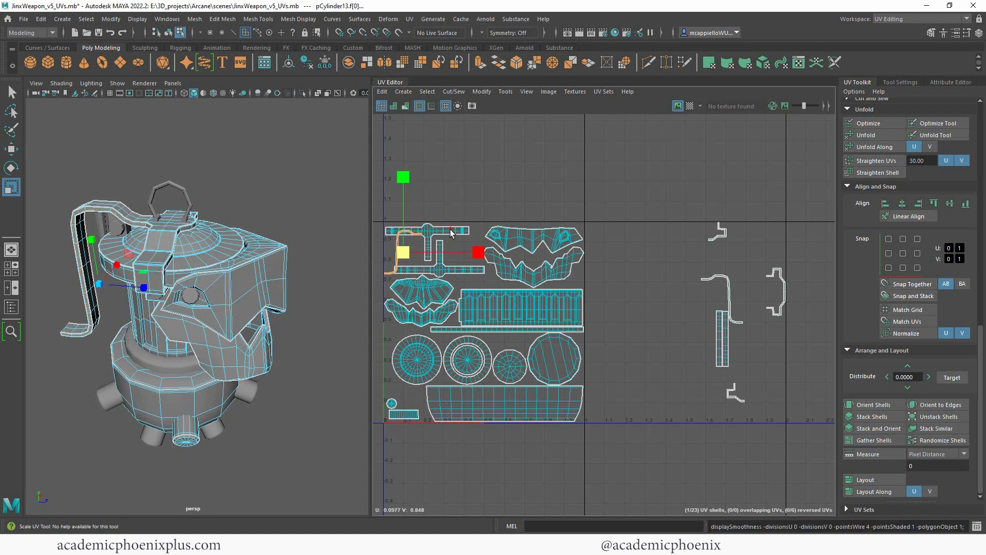
# Rotate the bent strip shell about 90 degrees clockwise and fit it under the upper cross-shaped shell's left arm.
pyautogui.press('e')
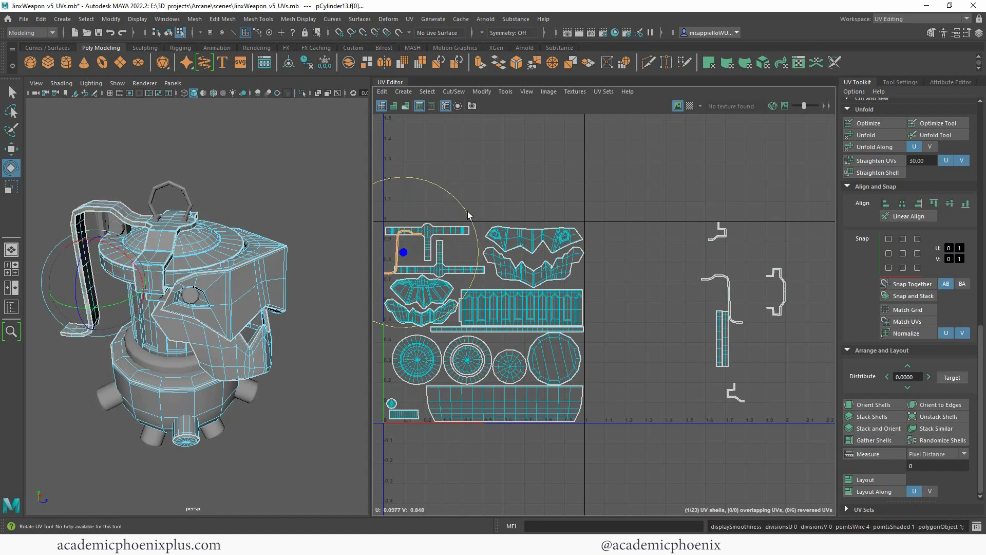
pyautogui.moveTo(468, 215)
pyautogui.mouseDown()
pyautogui.moveTo(476, 256)
pyautogui.moveTo(451, 304)
pyautogui.mouseUp()
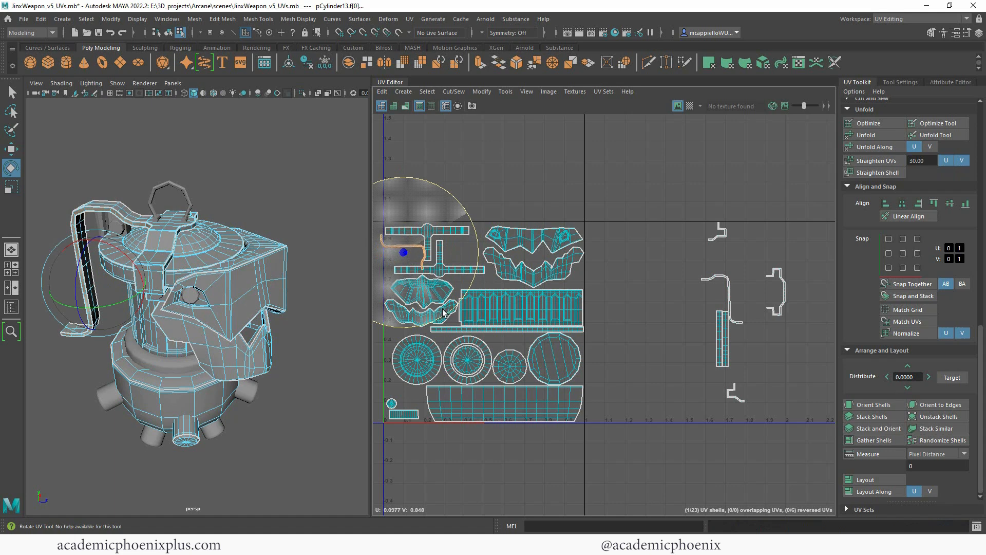
pyautogui.press('r')
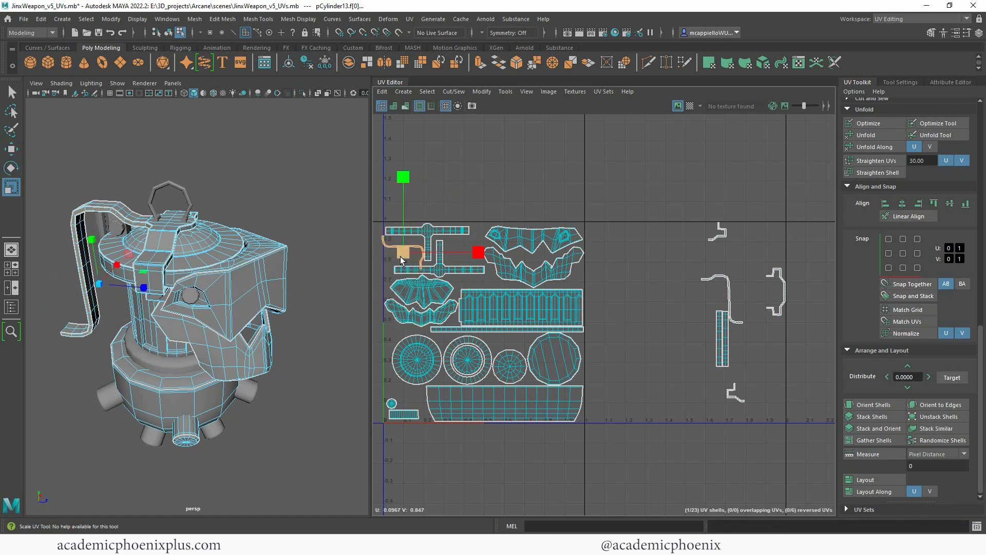
pyautogui.press('w')
pyautogui.moveTo(397, 259)
pyautogui.mouseDown()
pyautogui.moveTo(461, 257)
pyautogui.moveTo(406, 255)
pyautogui.mouseUp()
pyautogui.press('r')
pyautogui.press('w')
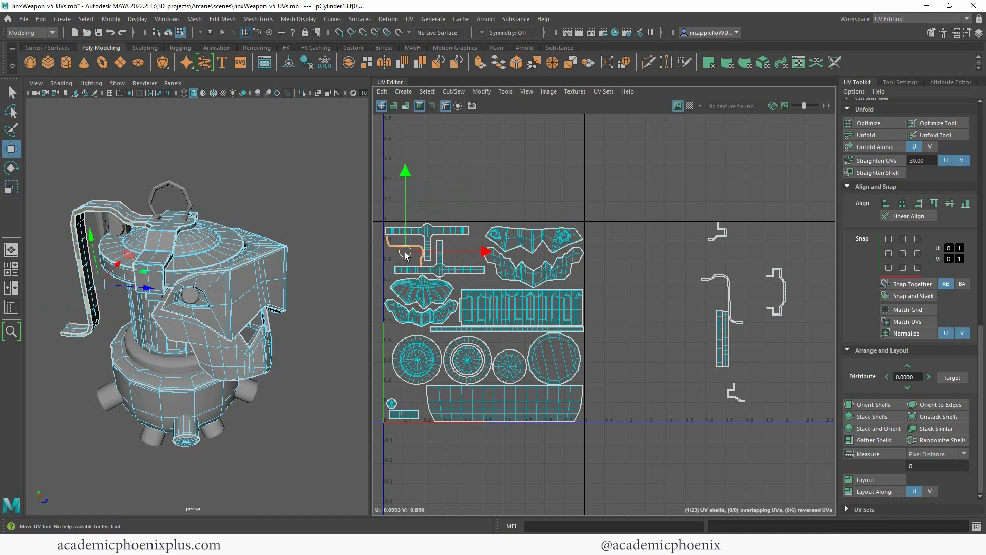
# Nudge the two inner jaw shells and the lower cross-shaped shell down slightly to make room for the bent strip.
pyautogui.scroll(5, 456, 256)
pyautogui.keyDown('alt'); pyautogui.moveTo(455, 260); pyautogui.dragTo(585, 251, button='middle'); pyautogui.keyUp('alt')
pyautogui.scroll(2, 585, 250)
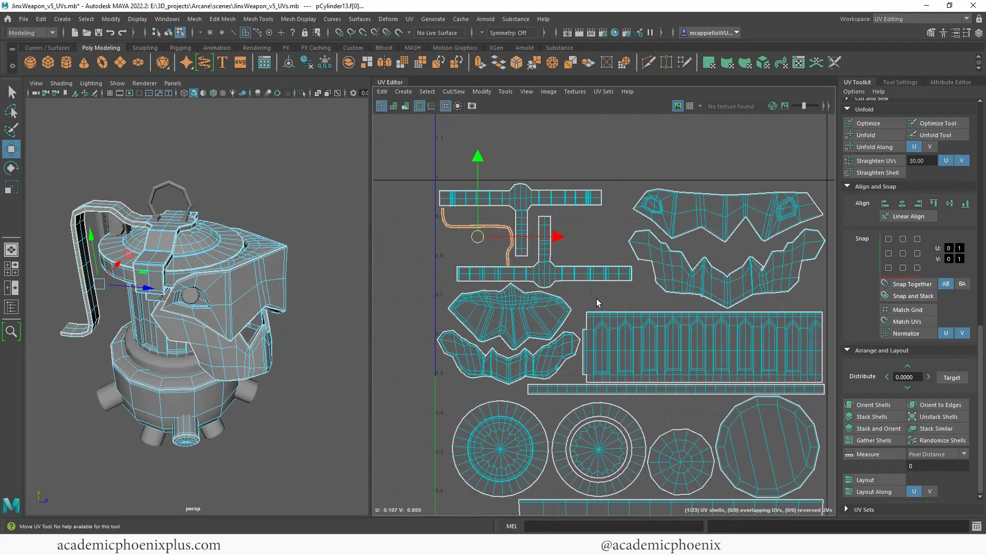
pyautogui.click(546, 366)
pyautogui.keyDown('shift'); pyautogui.click(534, 321); pyautogui.keyUp('shift')
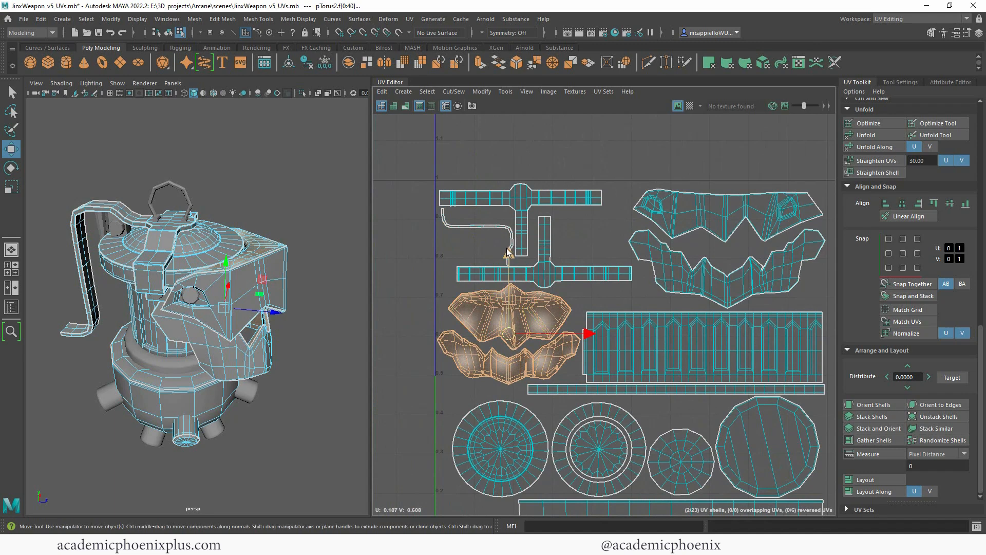
pyautogui.click(548, 260)
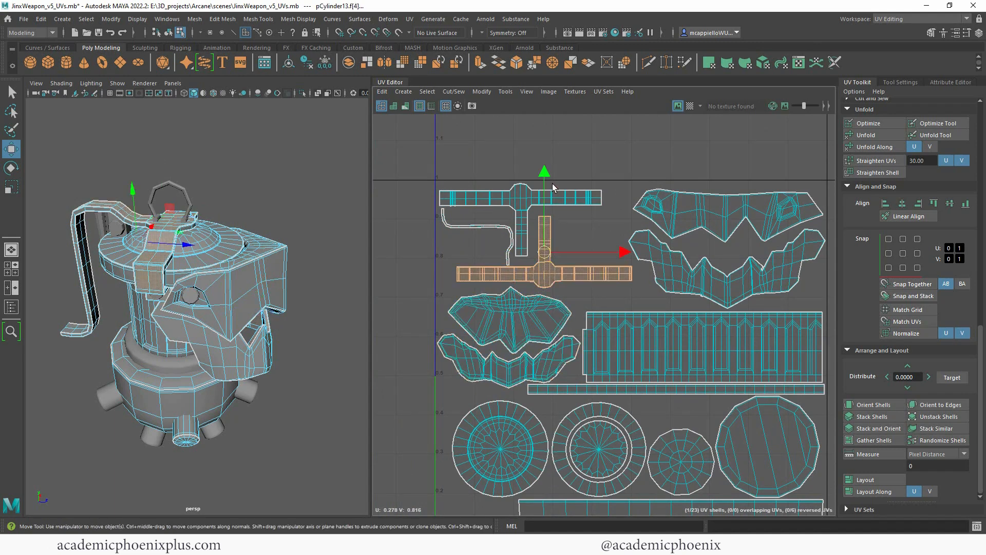
# Shift the upper cross-shaped shell slightly up and to the right, clear of the bent strip shell.
pyautogui.click(522, 191)
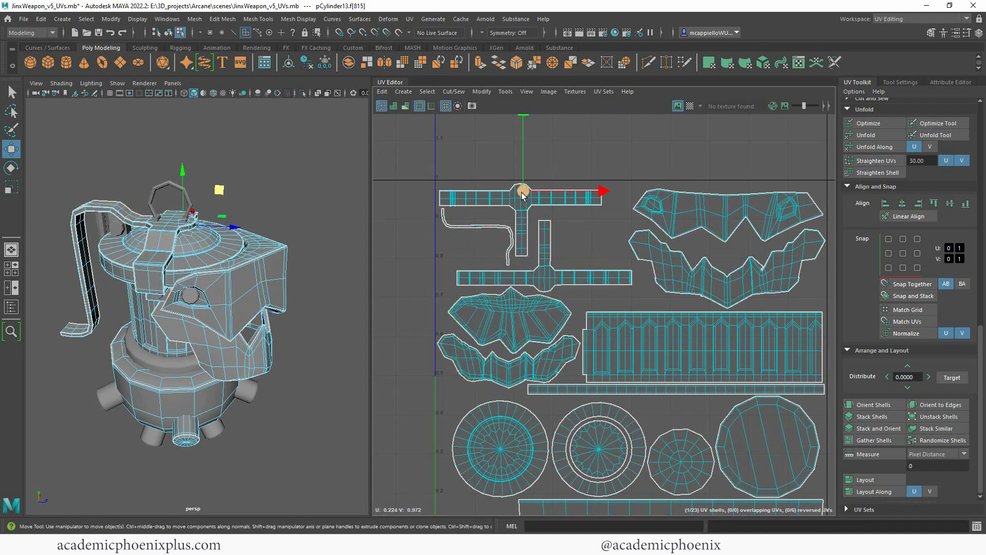
pyautogui.doubleClick(522, 195)
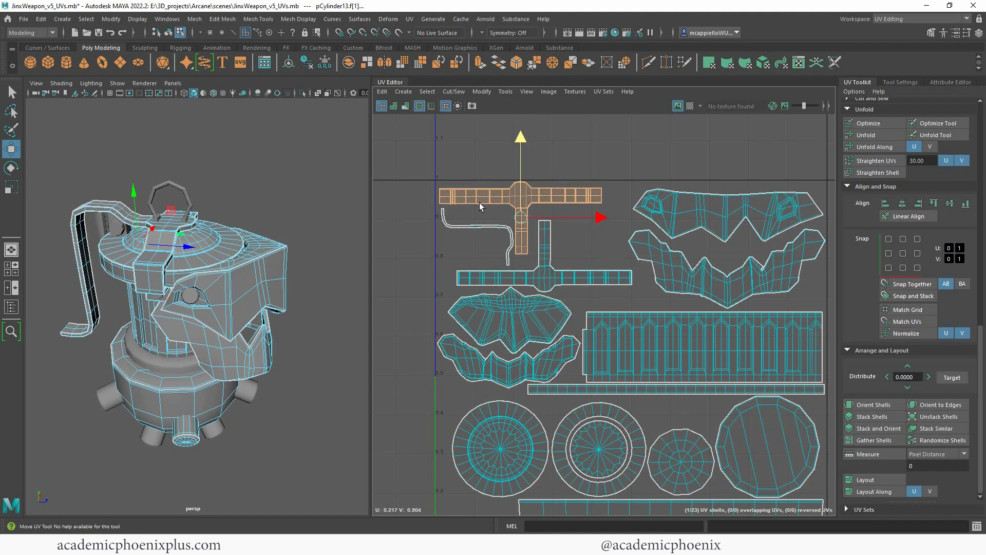
pyautogui.doubleClick(496, 227)
pyautogui.scroll(-5, 592, 258)
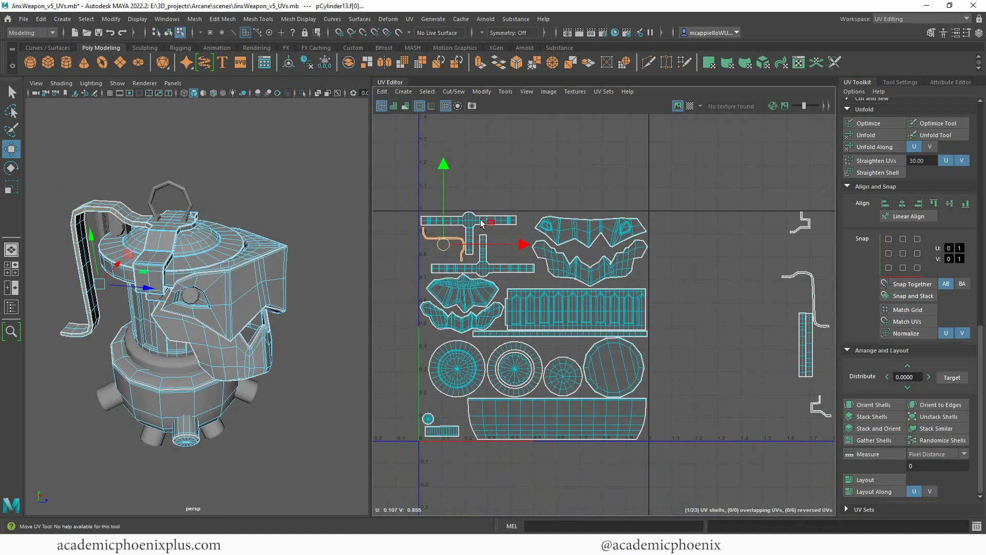
pyautogui.doubleClick(473, 223)
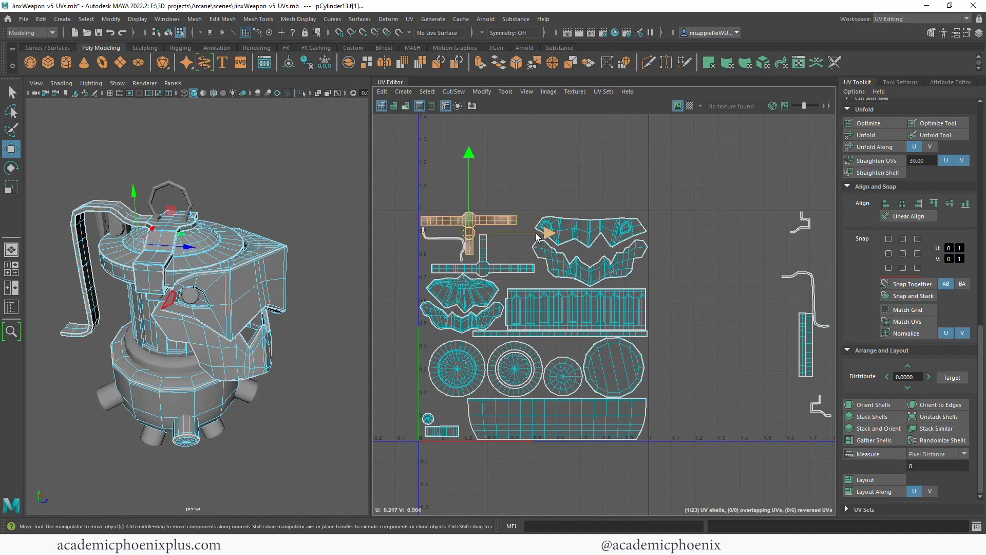
pyautogui.moveTo(547, 234); pyautogui.dragTo(553, 233)
# Move the second long bent strip shell into the UV tile, rotate it 90 degrees counterclockwise and place it below the first strip.
pyautogui.keyDown('alt'); pyautogui.moveTo(813, 286); pyautogui.dragTo(799, 282, button='middle'); pyautogui.keyUp('alt')
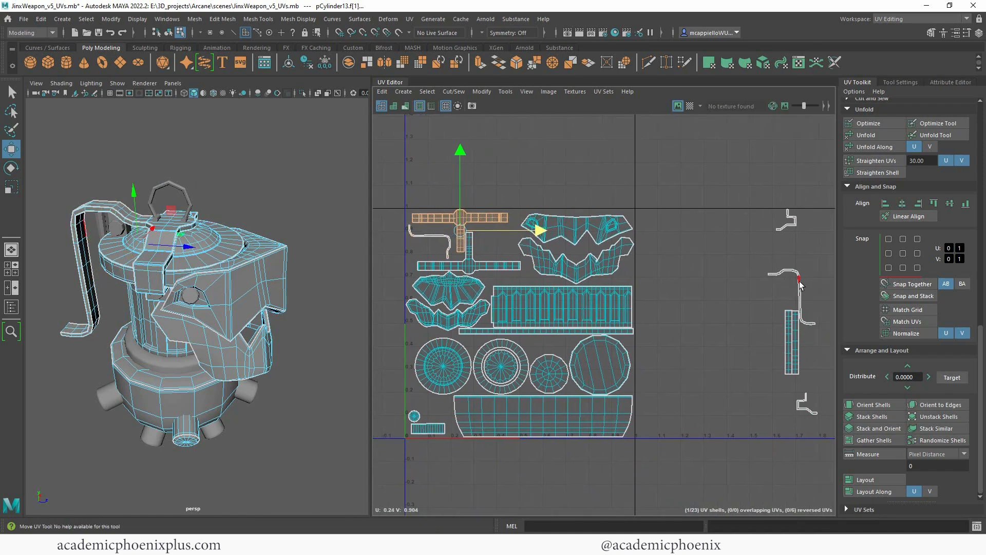
pyautogui.click(799, 285)
pyautogui.click(801, 306)
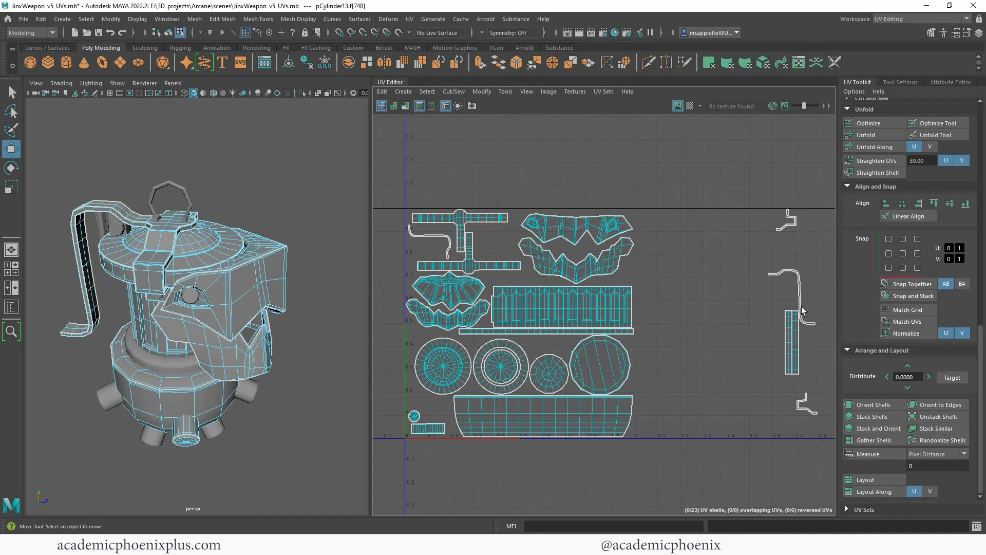
pyautogui.doubleClick(799, 305)
pyautogui.moveTo(792, 296); pyautogui.dragTo(417, 269)
pyautogui.press('r')
pyautogui.press('e')
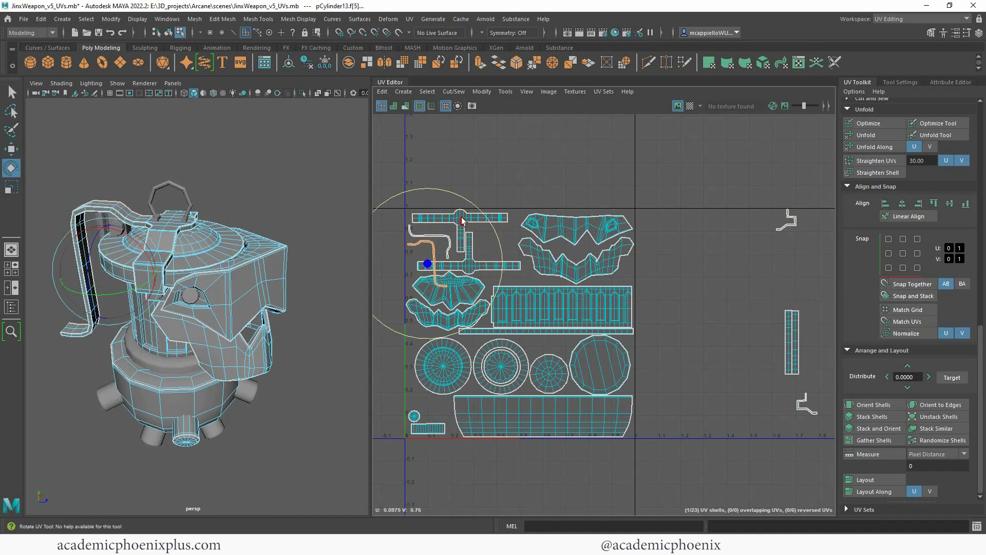
pyautogui.keyDown('shift'); pyautogui.moveTo(427, 261); pyautogui.dragTo(375, 285, button='right'); pyautogui.keyUp('shift')
pyautogui.press('w')
pyautogui.moveTo(431, 264); pyautogui.dragTo(429, 251)
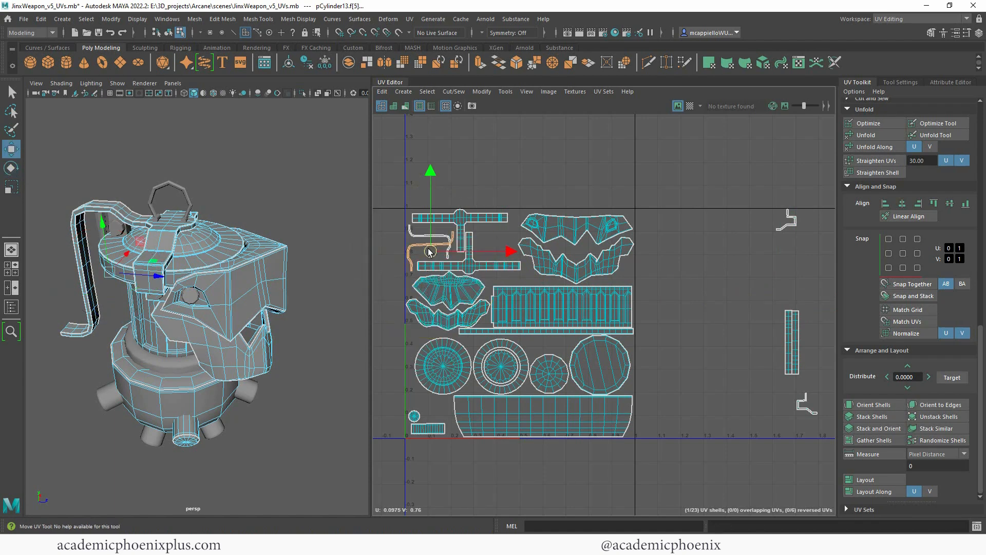
# Undo the repeated last command and move the second bent strip shell into the gap right of the lower cross-shaped shell's stem.
pyautogui.keyDown('shift'); pyautogui.moveTo(423, 251); pyautogui.dragTo(452, 258, button='right'); pyautogui.keyUp('shift')
pyautogui.hotkey('ctrl', 'z')
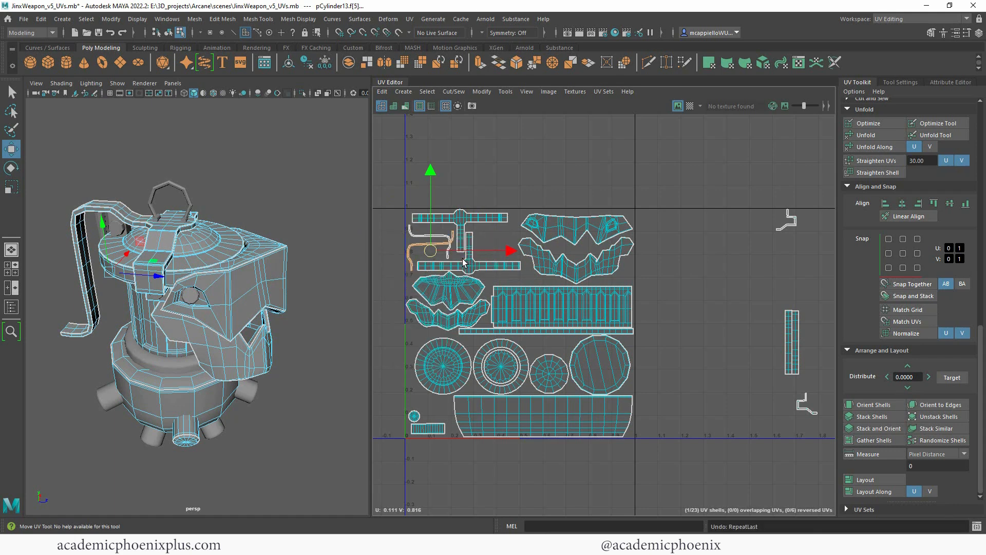
pyautogui.press('r')
pyautogui.press('w')
pyautogui.moveTo(441, 256); pyautogui.dragTo(498, 238)
pyautogui.press('r')
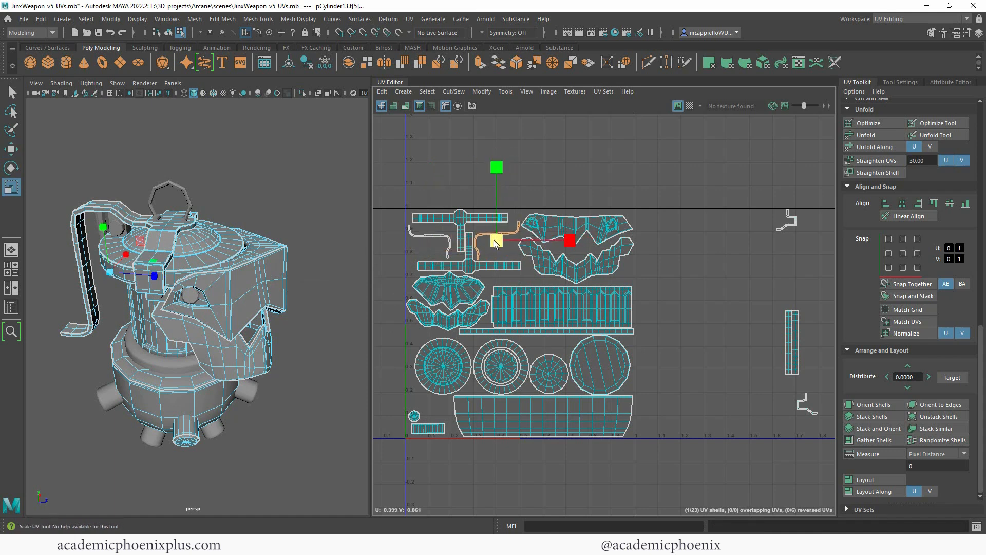
# Move the upper small bracket shell from outside into the UV tile, just below the second bent strip.
pyautogui.doubleClick(787, 226)
pyautogui.press('w')
pyautogui.moveTo(787, 226); pyautogui.dragTo(498, 243)
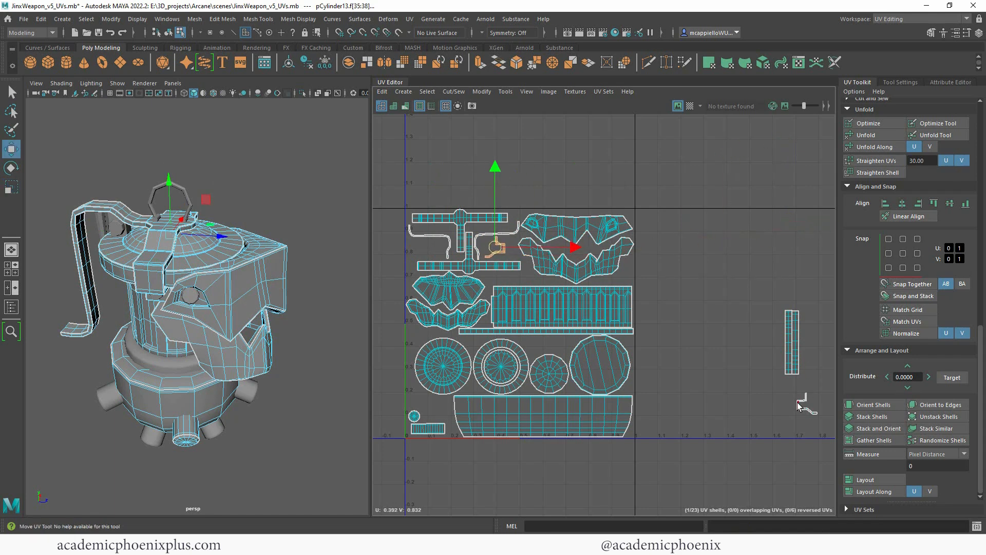
# Move the remaining small bracket shell from outside into the UV tile, below the first bent strip near the tile's left edge.
pyautogui.click(798, 403)
pyautogui.moveTo(798, 402); pyautogui.dragTo(420, 250)
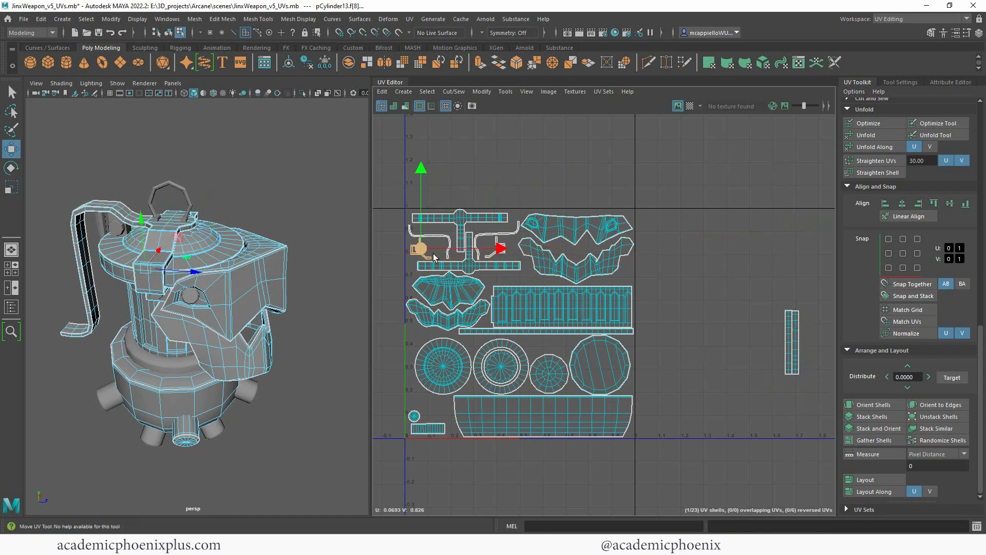
pyautogui.moveTo(812, 400); pyautogui.dragTo(813, 401)
# Move the pair of narrow strip shells into the UV tile, rotate them 90 degrees counterclockwise and place them just above the long panelled rectangle shell.
pyautogui.moveTo(791, 338); pyautogui.dragTo(546, 262)
pyautogui.keyDown('shift'); pyautogui.moveTo(502, 273); pyautogui.dragTo(497, 289, button='right'); pyautogui.keyUp('shift')
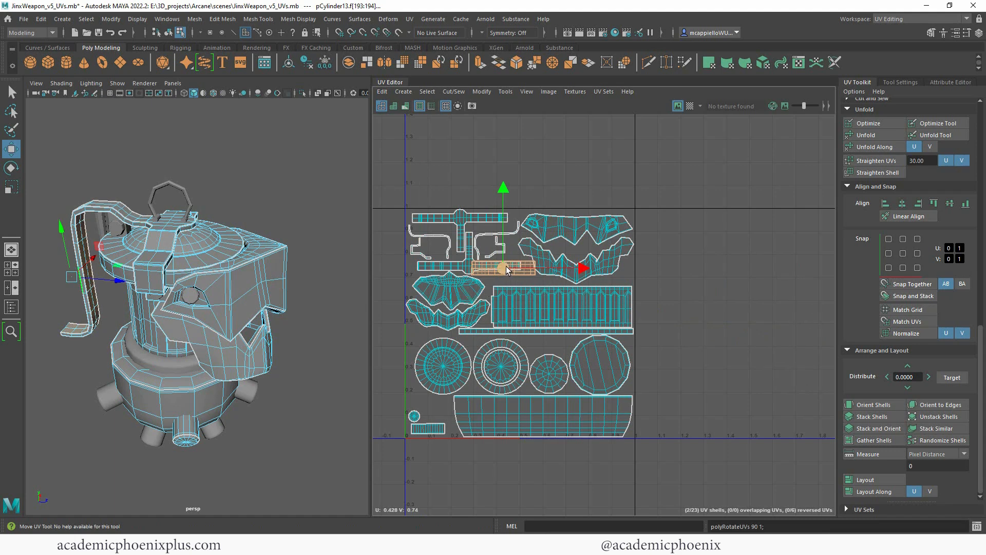
pyautogui.moveTo(507, 269)
pyautogui.mouseDown()
pyautogui.moveTo(513, 280)
pyautogui.moveTo(503, 283)
pyautogui.mouseUp()
pyautogui.press('r')
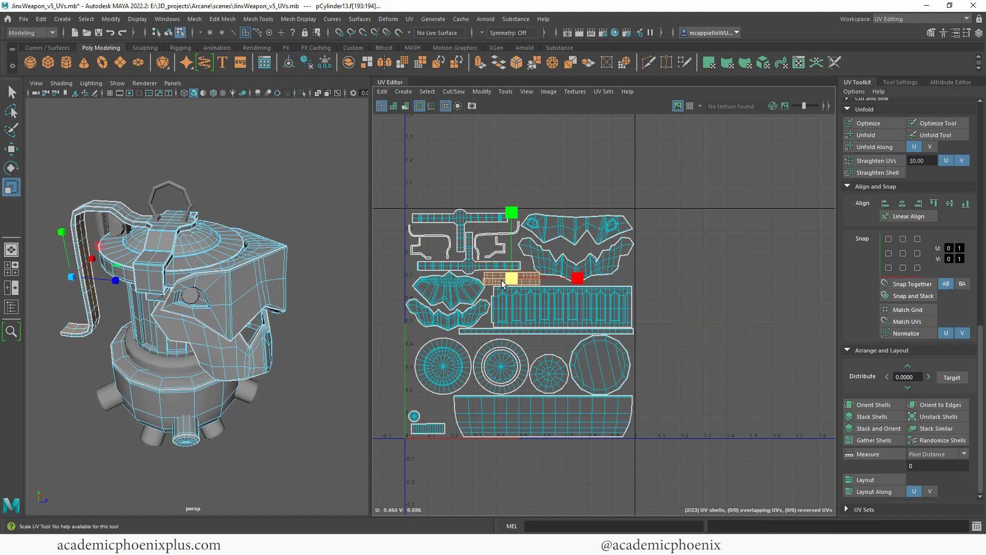
pyautogui.press('w')
pyautogui.click(705, 274)
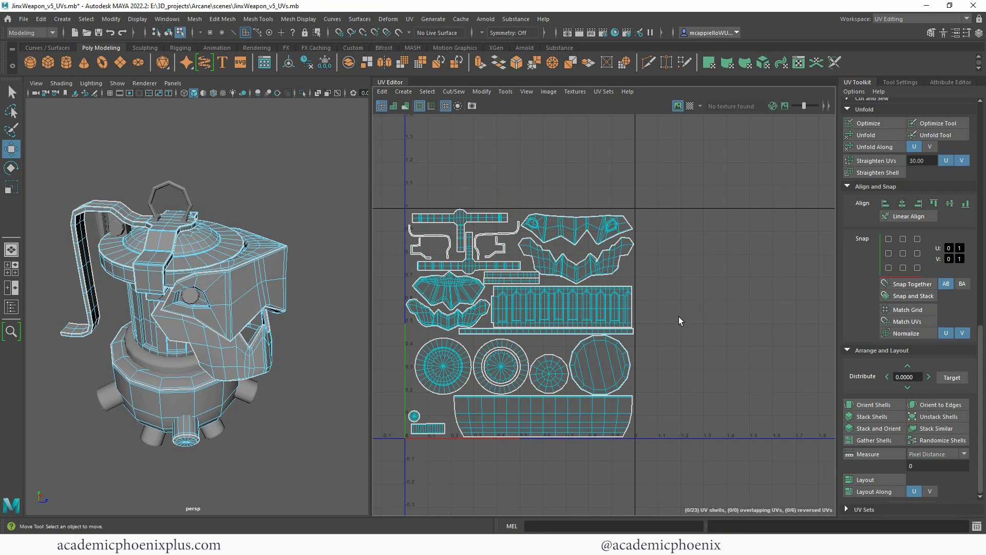
pyautogui.click(497, 278)
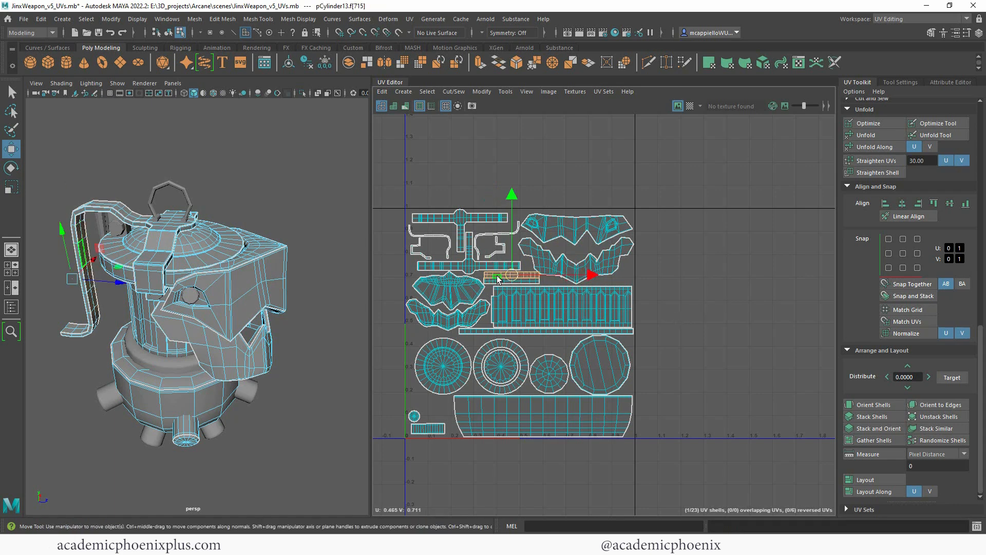
pyautogui.moveTo(497, 278)
pyautogui.mouseDown()
pyautogui.moveTo(430, 229)
pyautogui.moveTo(496, 229)
pyautogui.moveTo(512, 275)
pyautogui.mouseUp()
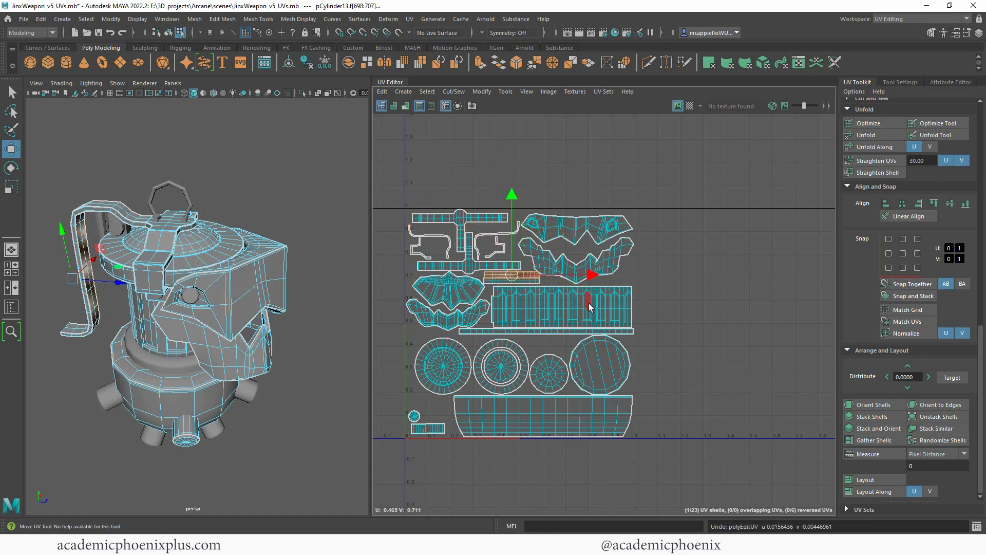
pyautogui.click(714, 309)
# Shift the upper narrow strip shell slightly left and up, clear of the lower strip.
pyautogui.scroll(5, 503, 278)
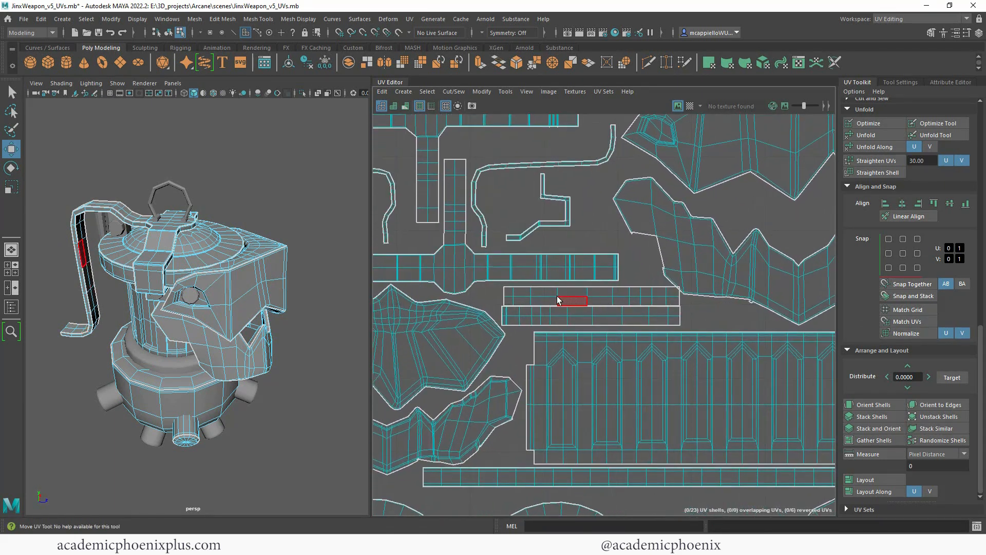
pyautogui.doubleClick(559, 299)
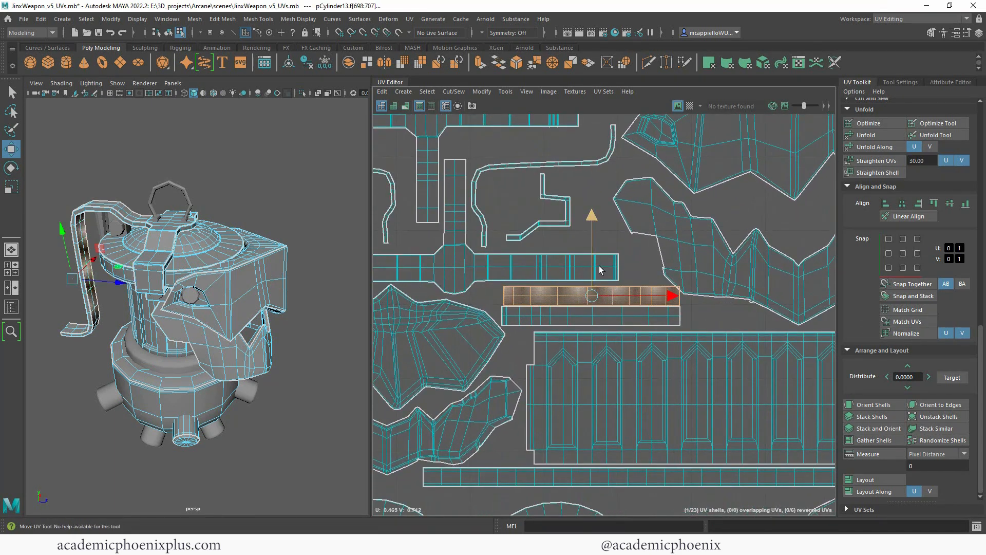
pyautogui.moveTo(590, 302); pyautogui.dragTo(572, 295)
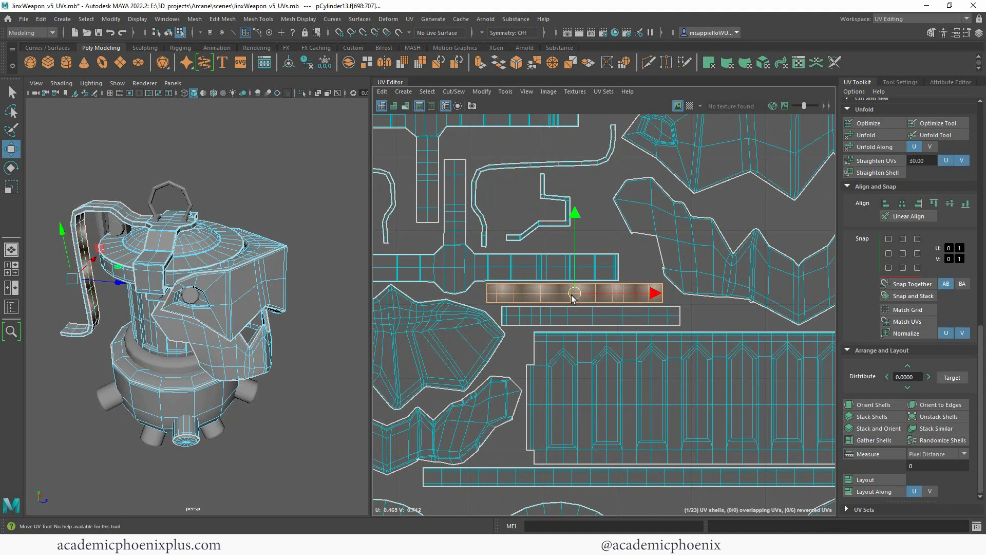
pyautogui.scroll(-6, 573, 298)
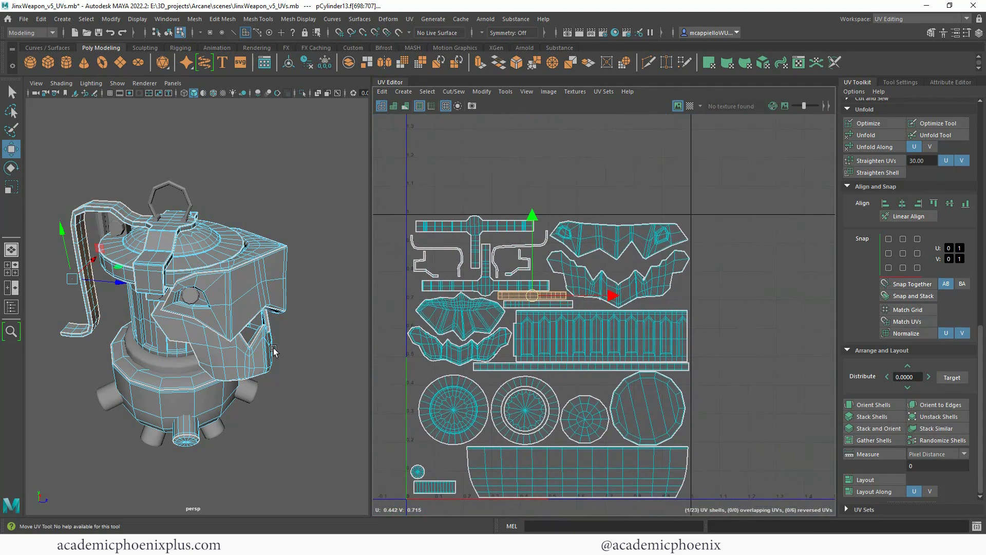
# Return to object mode, select all the weapon's parts and save the scene.
pyautogui.moveTo(175, 236); pyautogui.dragTo(208, 216, button='right')
pyautogui.keyDown('alt'); pyautogui.moveTo(227, 220); pyautogui.dragTo(306, 297); pyautogui.keyUp('alt')
pyautogui.scroll(-5, 251, 289)
pyautogui.moveTo(88, 226); pyautogui.dragTo(315, 406)
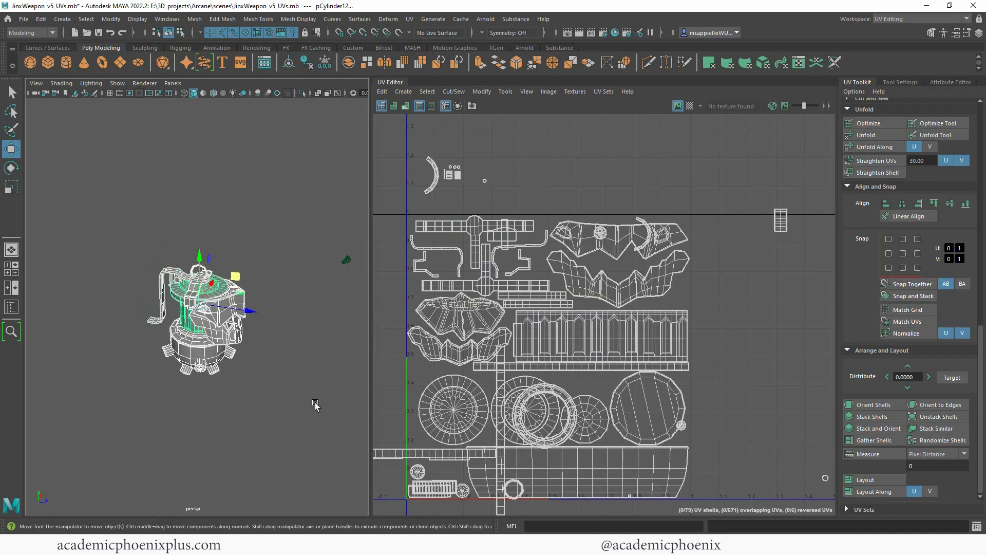
pyautogui.hotkey('ctrl', 's')
# Move the stray round peg cap shell onto the other round cap shells above the small striped rectangle near the tile's lower-left corner.
pyautogui.scroll(-4, 708, 341)
pyautogui.keyDown('alt'); pyautogui.moveTo(706, 308); pyautogui.dragTo(653, 269, button='middle'); pyautogui.keyUp('alt')
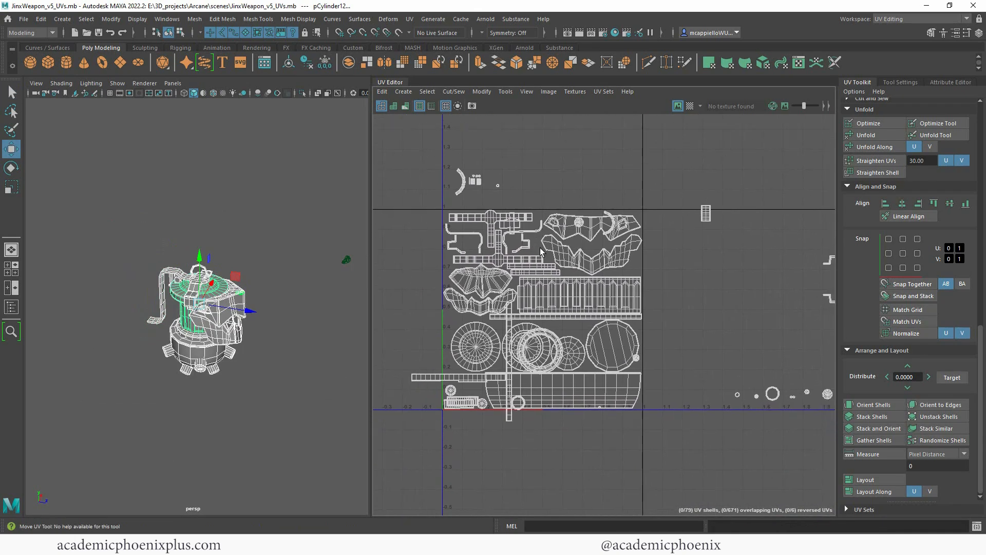
pyautogui.scroll(1, 658, 275)
pyautogui.keyDown('alt'); pyautogui.moveTo(640, 304); pyautogui.dragTo(684, 227, button='middle'); pyautogui.keyUp('alt')
pyautogui.keyDown('alt'); pyautogui.moveTo(595, 281); pyautogui.dragTo(768, 309, button='right'); pyautogui.keyUp('alt')
pyautogui.keyDown('alt'); pyautogui.moveTo(594, 307); pyautogui.dragTo(687, 308, button='right'); pyautogui.keyUp('alt')
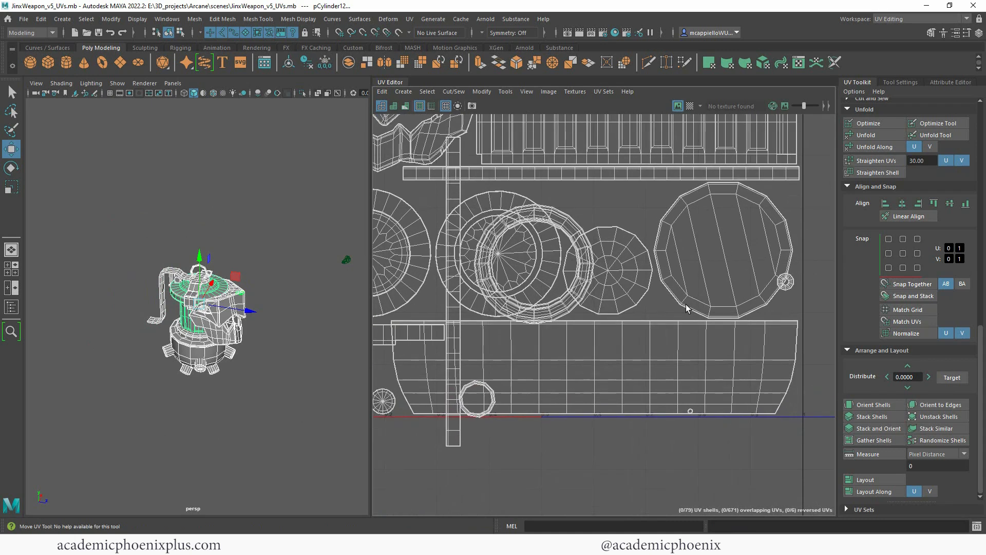
pyautogui.keyDown('alt'); pyautogui.moveTo(592, 310); pyautogui.dragTo(769, 272, button='middle'); pyautogui.keyUp('alt')
pyautogui.keyDown('alt'); pyautogui.moveTo(666, 310); pyautogui.dragTo(674, 318, button='middle'); pyautogui.keyUp('alt')
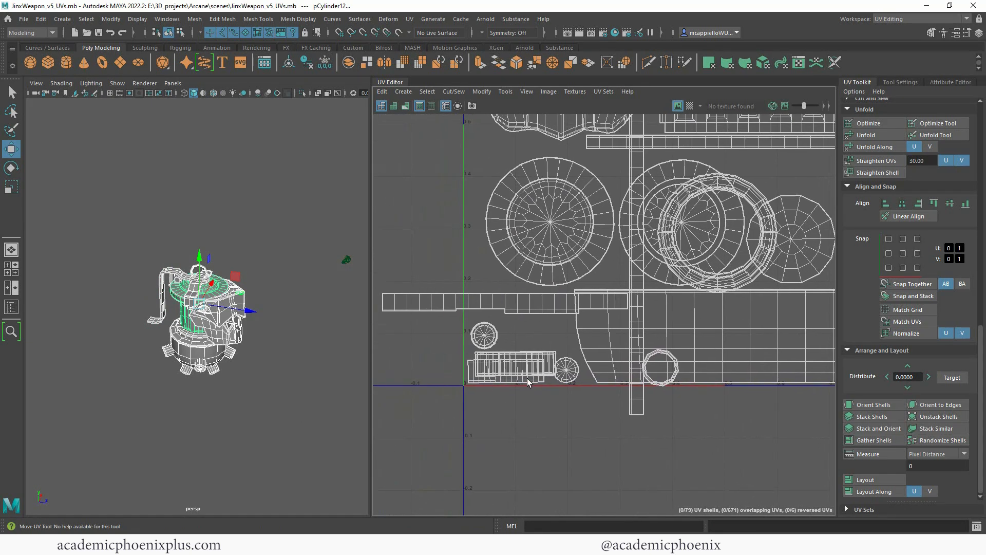
pyautogui.moveTo(571, 371); pyautogui.dragTo(571, 388, button='right')
pyautogui.doubleClick(568, 373)
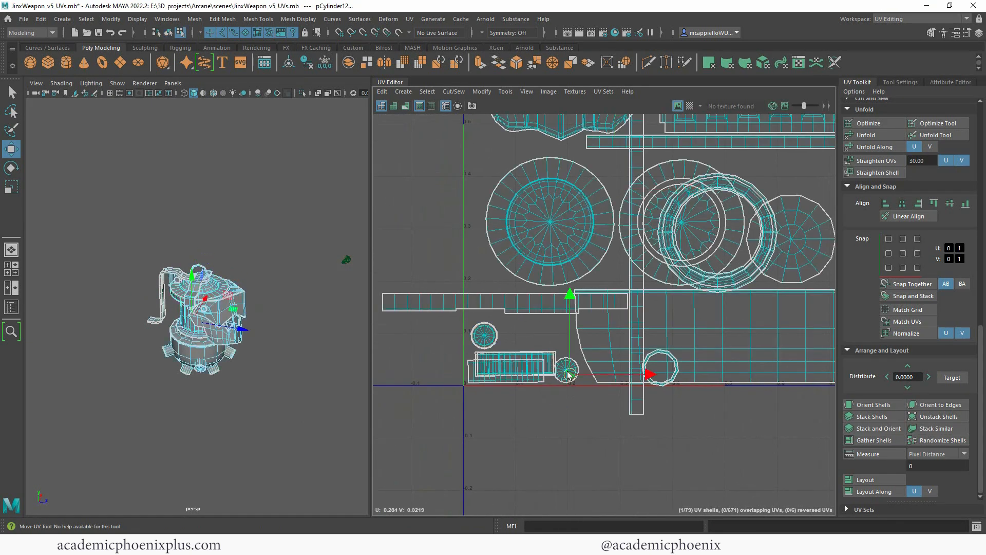
pyautogui.keyDown('alt'); pyautogui.moveTo(268, 385); pyautogui.dragTo(309, 369); pyautogui.keyUp('alt')
pyautogui.press('f')
pyautogui.moveTo(567, 370); pyautogui.dragTo(487, 336)
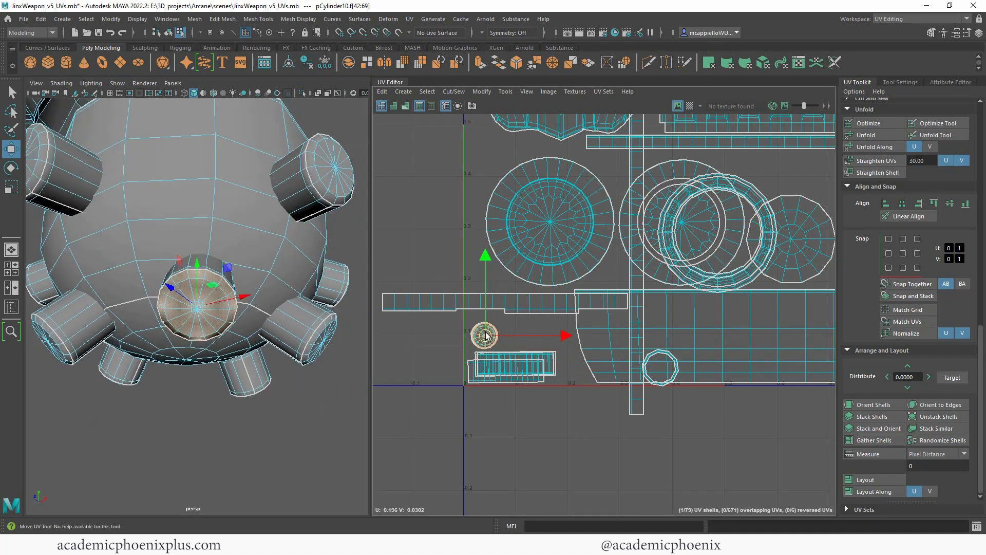
# Move the stray peg side shell onto the striped rectangle and stack all the peg side shells there.
pyautogui.click(474, 381)
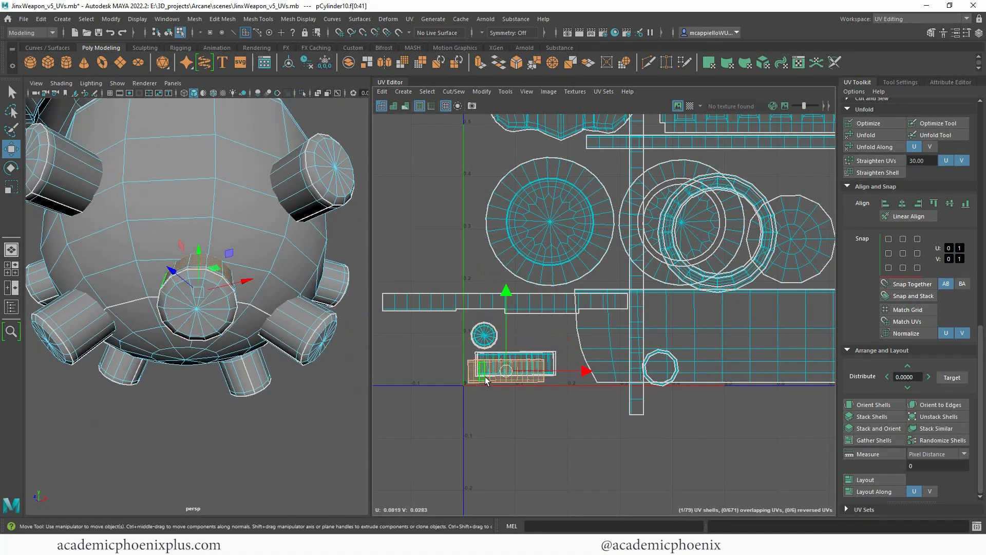
pyautogui.moveTo(505, 371); pyautogui.dragTo(514, 365)
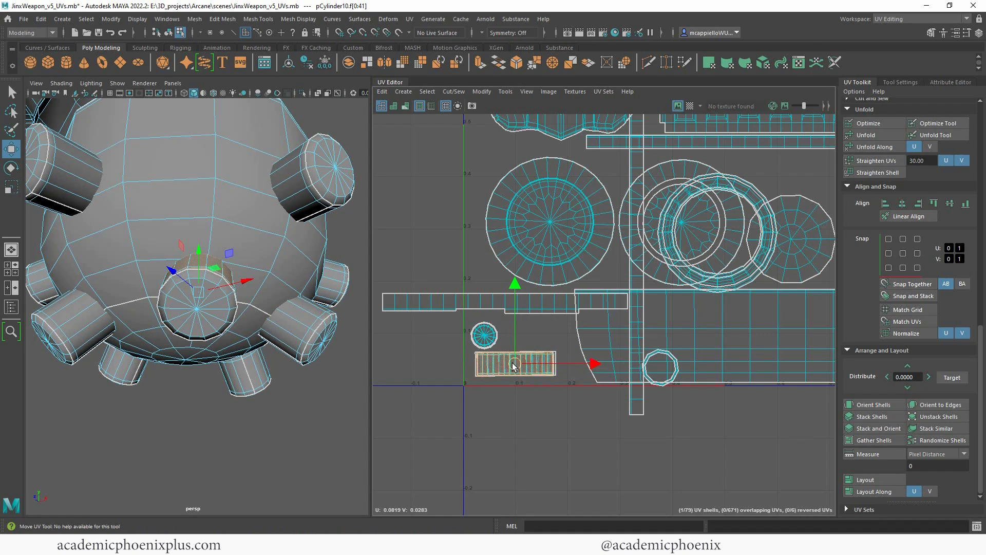
pyautogui.scroll(4, 529, 341)
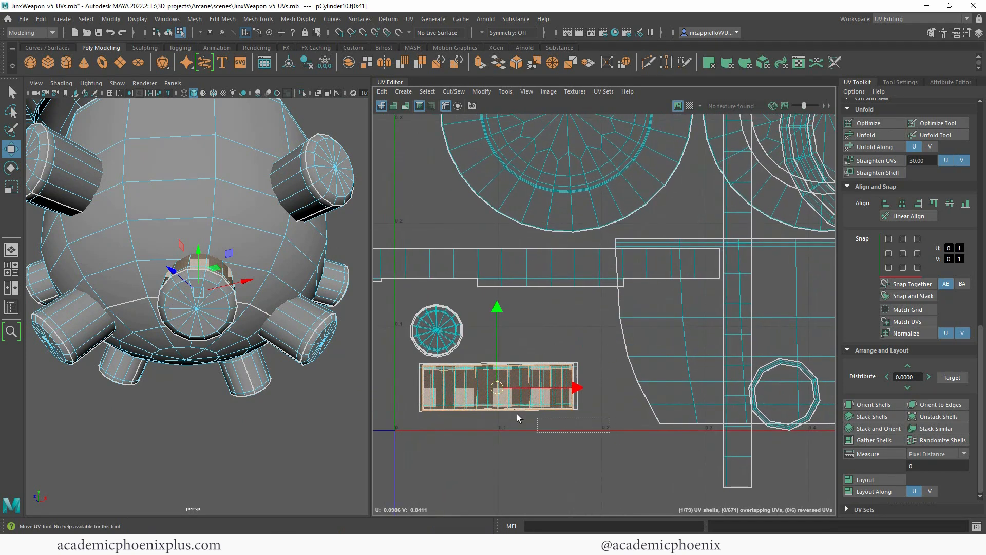
pyautogui.moveTo(517, 414); pyautogui.dragTo(394, 358)
pyautogui.click(881, 416)
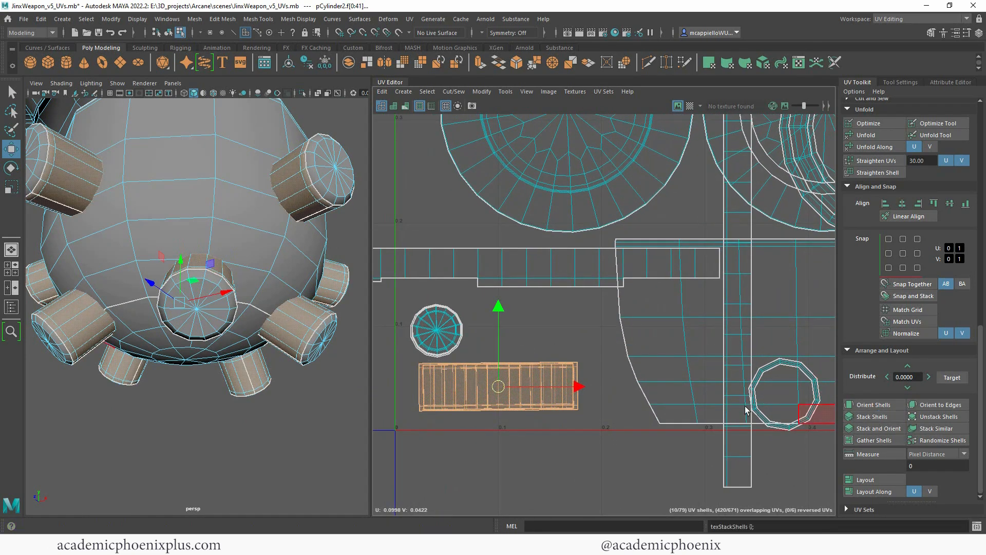
# Stack the overlapping round peg cap shells, and repeat the stacking on the rectangular peg side shells.
pyautogui.click(436, 332)
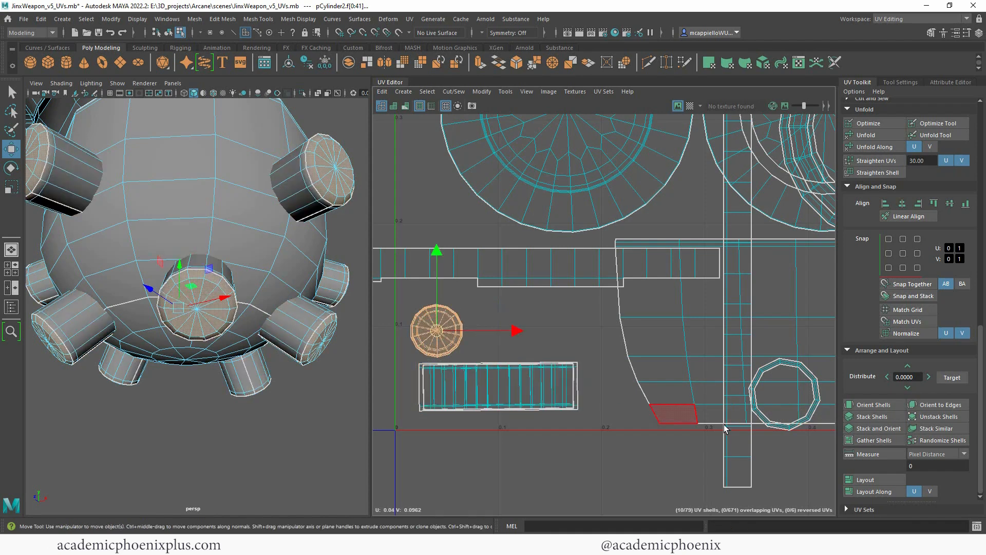
pyautogui.click(880, 417)
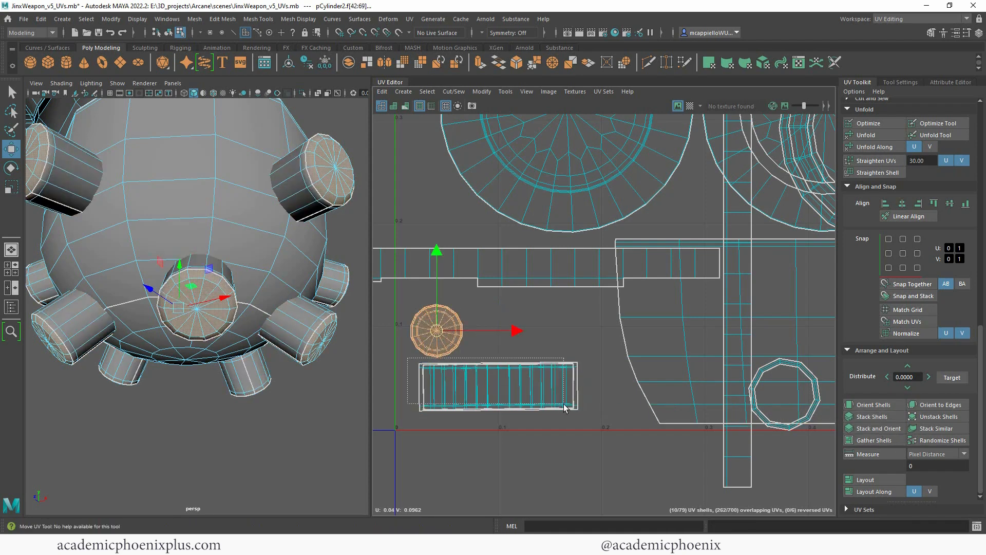
pyautogui.moveTo(565, 409); pyautogui.dragTo(566, 409)
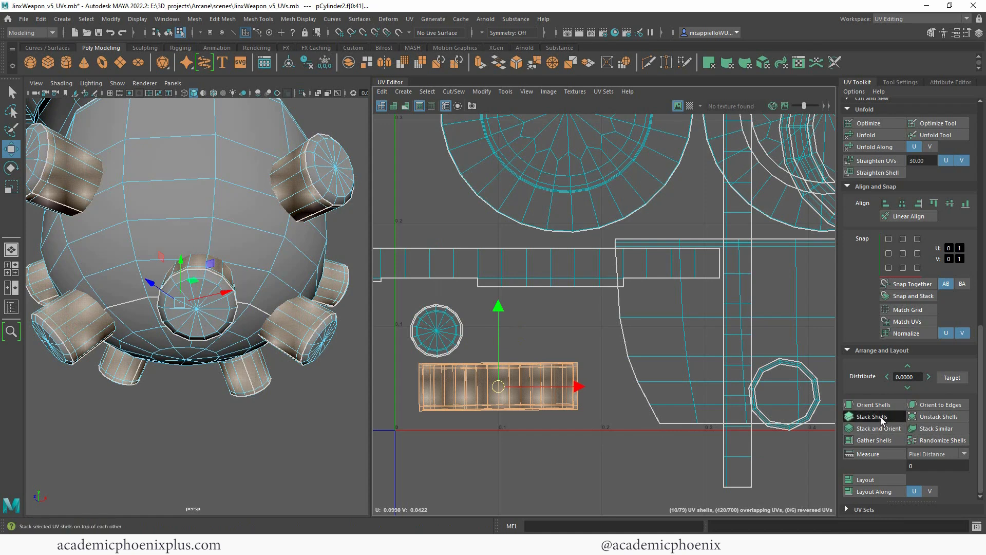
pyautogui.click(879, 418)
# Scale the oversized peg side shell down slightly to match the rest of its stack.
pyautogui.click(577, 409)
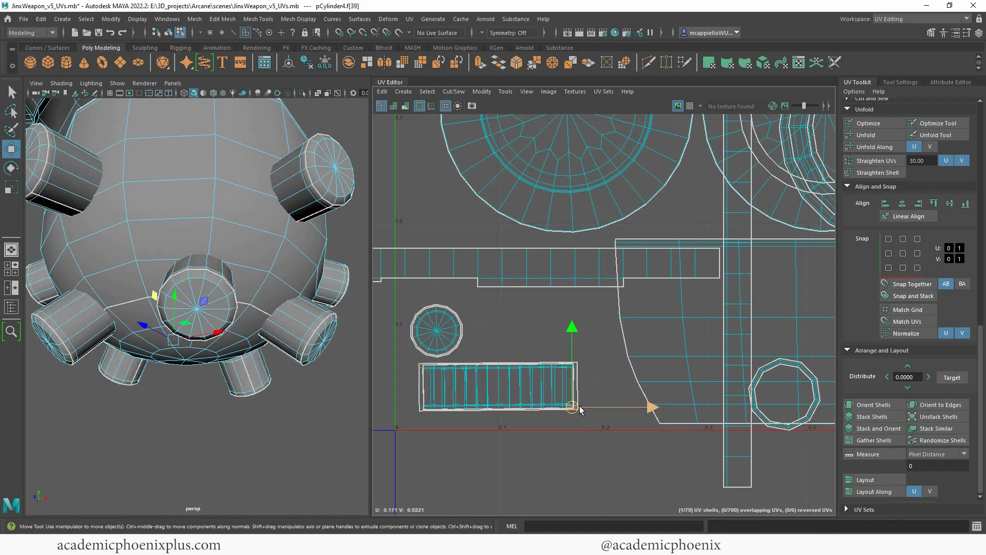
pyautogui.doubleClick(575, 391)
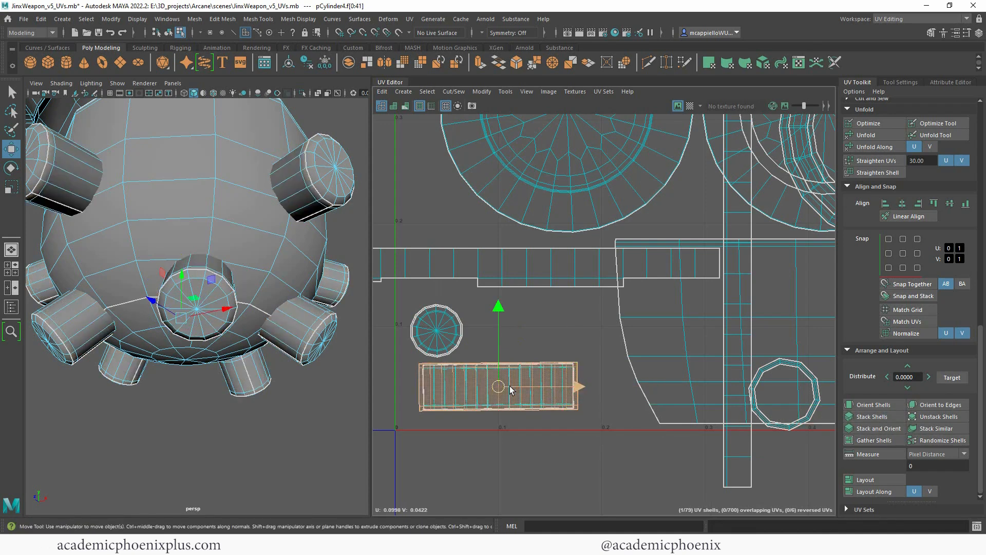
pyautogui.press('r')
pyautogui.moveTo(504, 385); pyautogui.dragTo(495, 384)
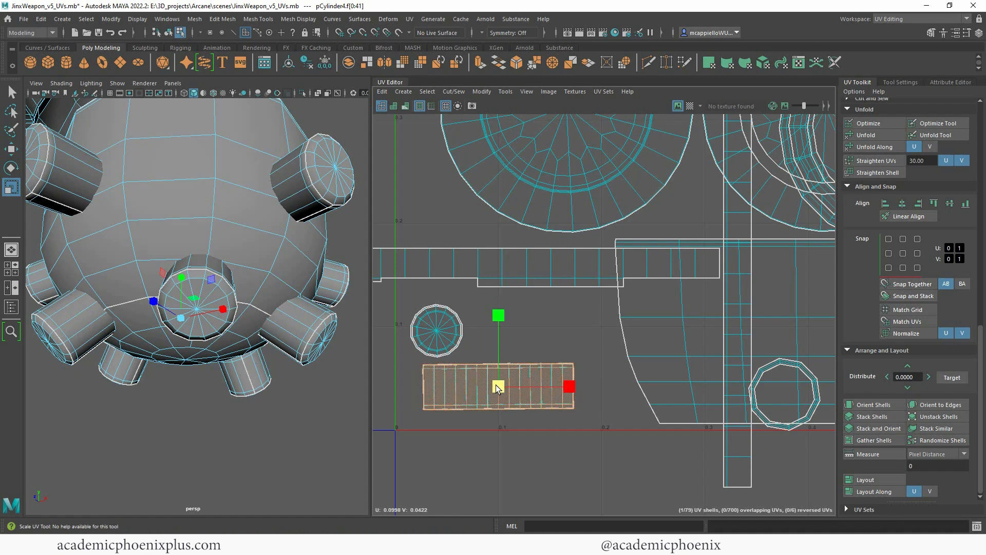
pyautogui.click(598, 366)
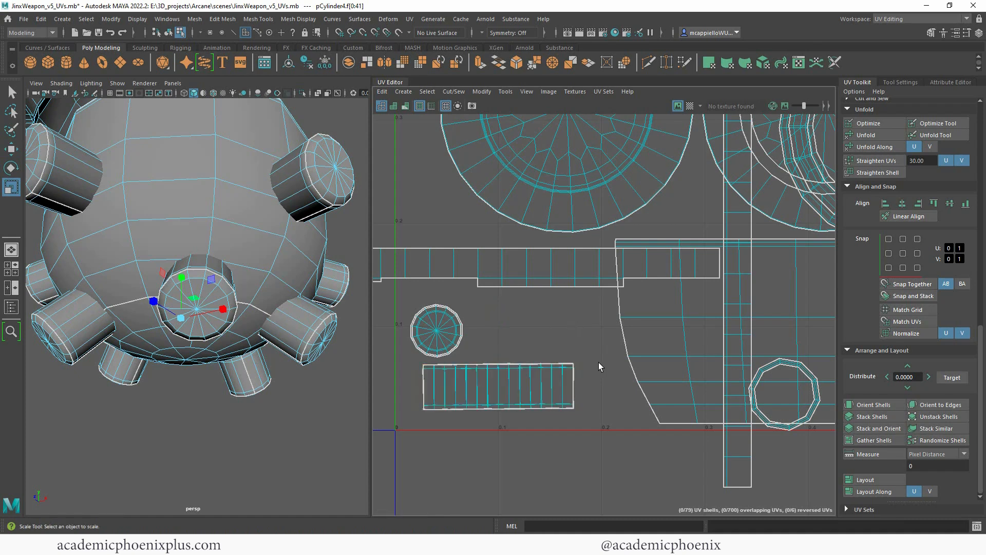
pyautogui.doubleClick(461, 333)
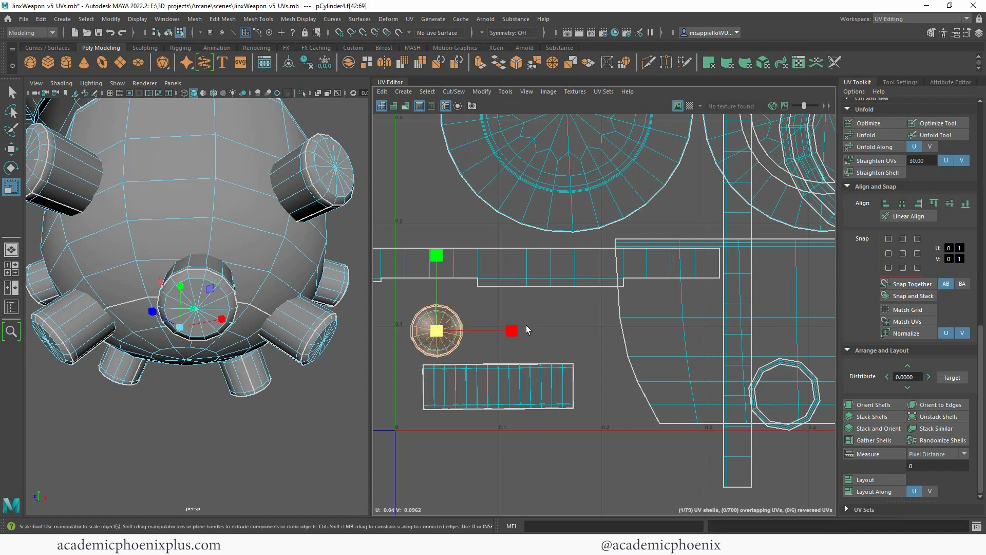
pyautogui.click(579, 367)
# Move the clamp-shaped outline shell from outside into the UV tile's upper-left area and rotate it 90 degrees counterclockwise.
pyautogui.scroll(-3, 575, 359)
pyautogui.scroll(-5, 596, 326)
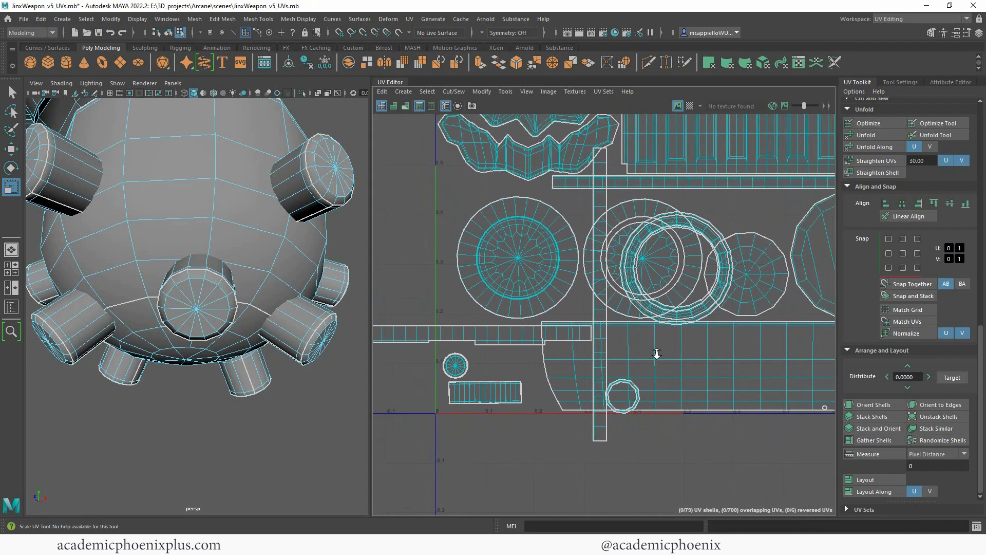
pyautogui.keyDown('alt'); pyautogui.moveTo(679, 346); pyautogui.dragTo(497, 300, button='middle'); pyautogui.keyUp('alt')
pyautogui.scroll(-1, 605, 363)
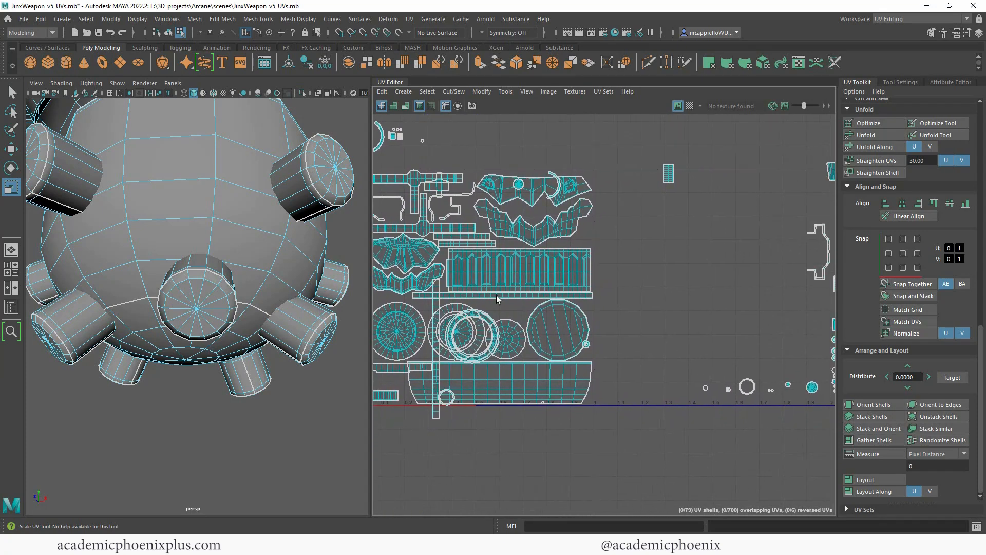
pyautogui.keyDown('alt'); pyautogui.moveTo(712, 337); pyautogui.dragTo(633, 333, button='middle'); pyautogui.keyUp('alt')
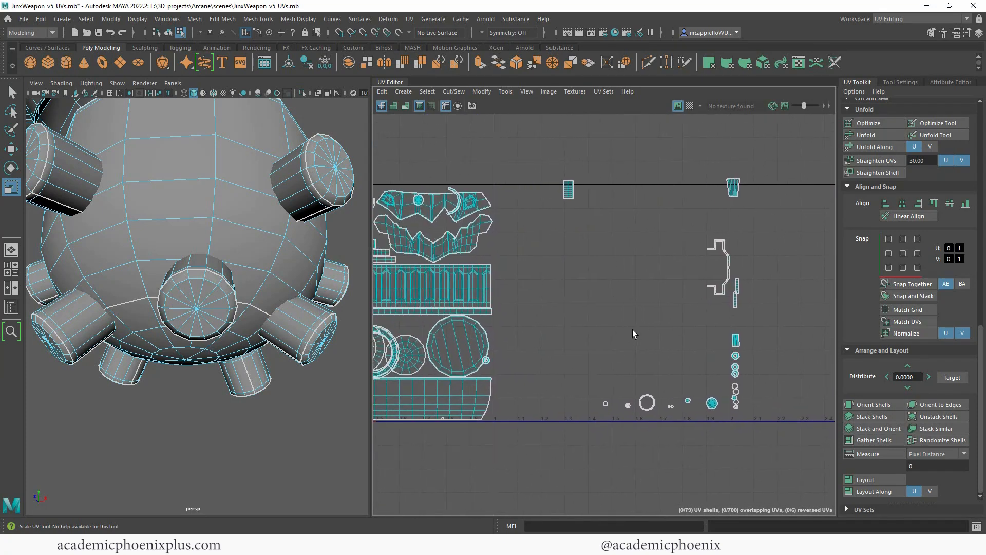
pyautogui.click(724, 292)
pyautogui.scroll(-2, 669, 297)
pyautogui.keyDown('alt'); pyautogui.moveTo(575, 284); pyautogui.dragTo(688, 310, button='middle'); pyautogui.keyUp('alt')
pyautogui.press('w')
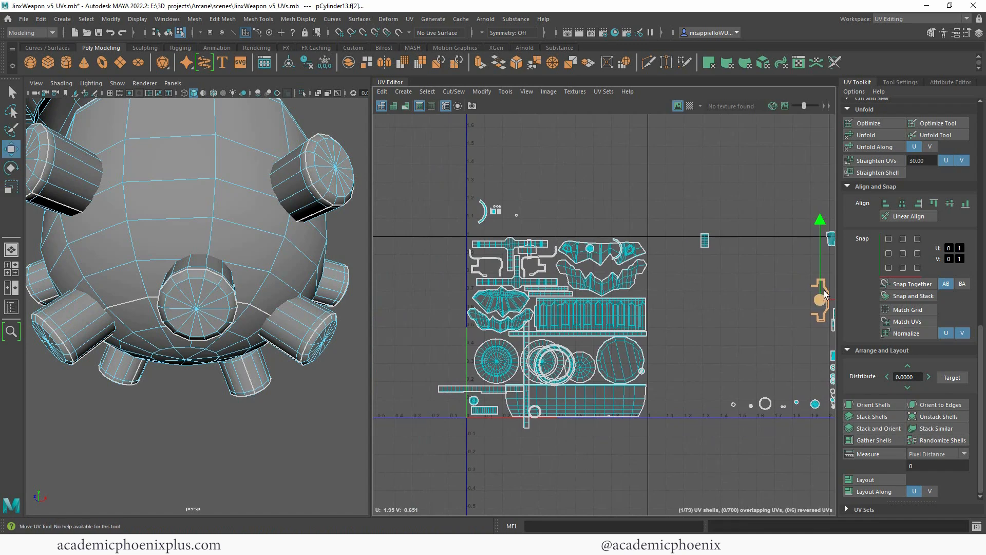
pyautogui.moveTo(824, 294); pyautogui.dragTo(489, 265)
pyautogui.keyDown('shift'); pyautogui.moveTo(495, 273); pyautogui.dragTo(441, 297, button='right'); pyautogui.keyUp('shift')
# Position the clamp-shaped shell below the left arm of the upper cross-shaped shell, over the first bent strip.
pyautogui.scroll(4, 595, 298)
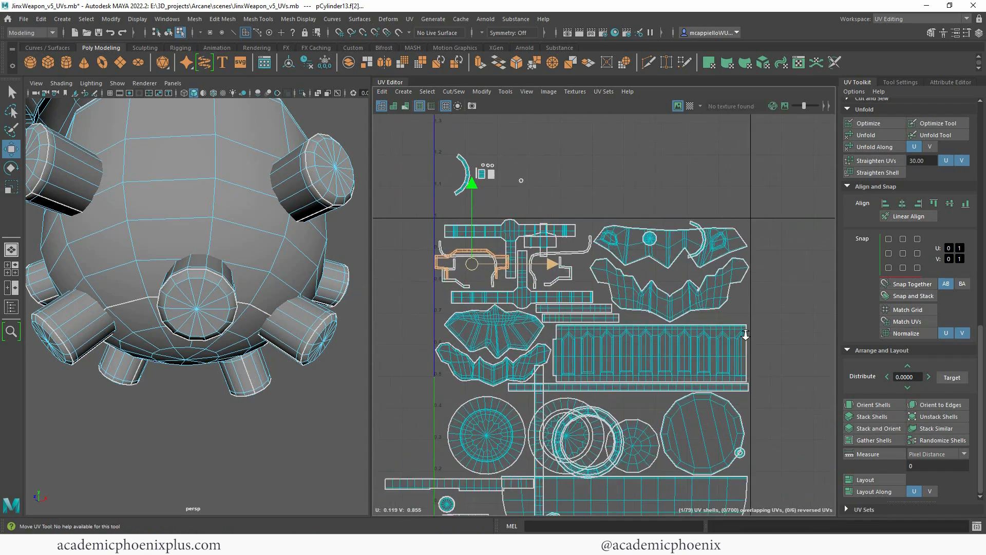
pyautogui.moveTo(503, 295); pyautogui.dragTo(505, 276)
pyautogui.press('r')
pyautogui.press('w')
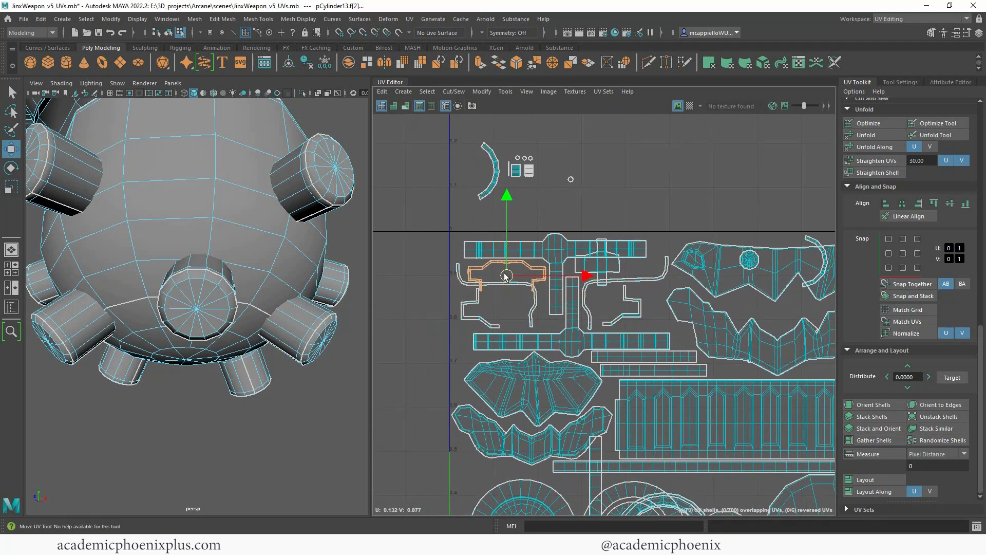
# Move the small bent bracket shell beside its mirrored counterpart under the right bent strip and nest the two brackets together.
pyautogui.click(478, 319)
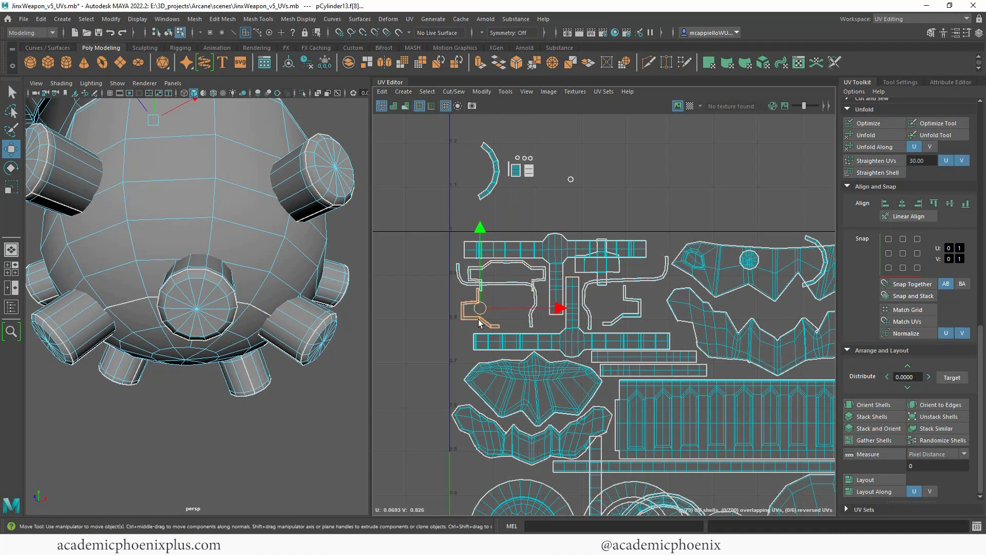
pyautogui.moveTo(479, 311); pyautogui.dragTo(615, 318)
pyautogui.doubleClick(639, 313)
pyautogui.click(608, 317)
pyautogui.doubleClick(641, 315)
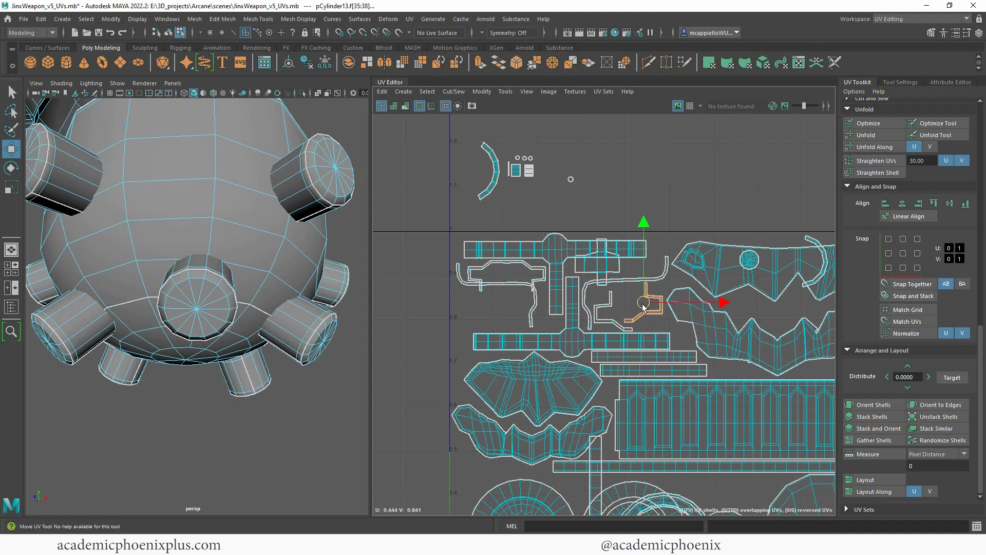
# Nudge the left bent strip shell toward the vertical arm and tuck the clamp-shaped shell underneath it.
pyautogui.click(502, 286)
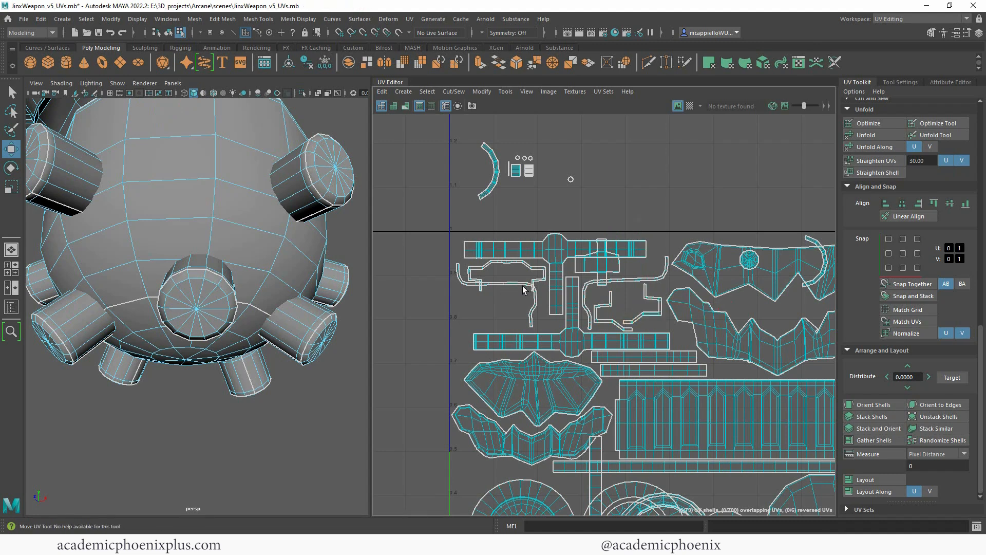
pyautogui.doubleClick(514, 286)
pyautogui.moveTo(497, 296); pyautogui.dragTo(502, 302)
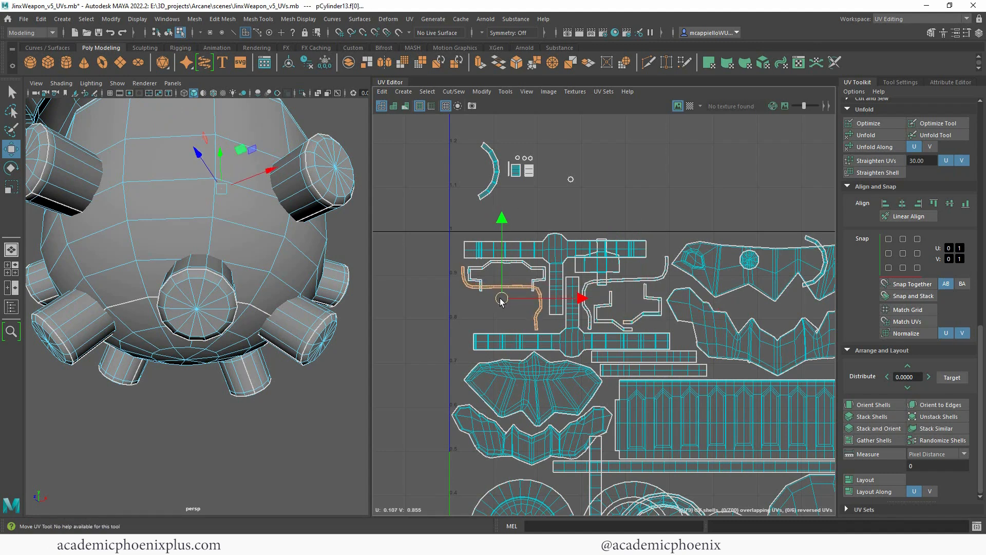
pyautogui.click(495, 267)
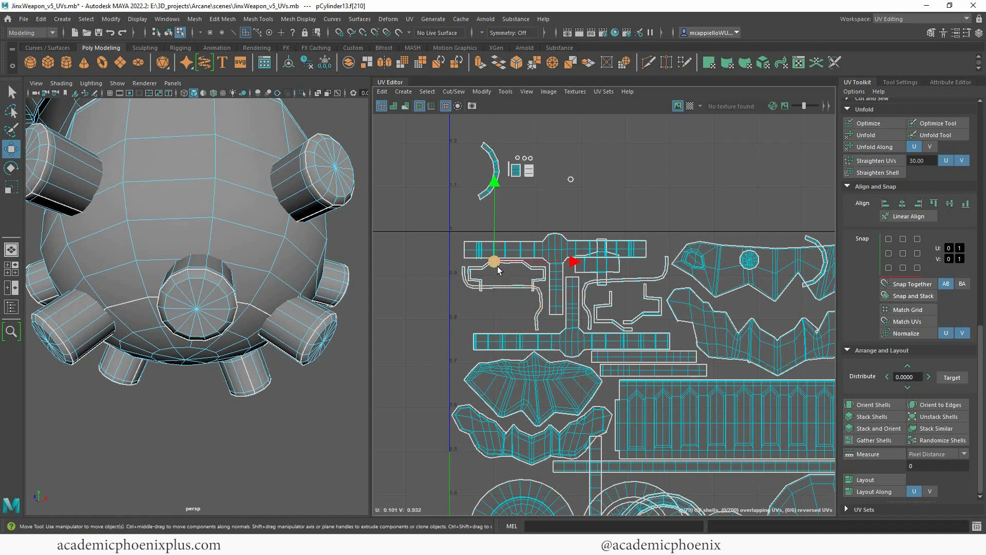
pyautogui.doubleClick(479, 272)
pyautogui.moveTo(504, 278); pyautogui.dragTo(493, 314)
# Move the small cross-shaped box shell out above the UV tile and frame its part in the 3D view.
pyautogui.click(632, 203)
pyautogui.keyDown('alt'); pyautogui.moveTo(659, 262); pyautogui.dragTo(567, 277, button='right'); pyautogui.keyUp('alt')
pyautogui.doubleClick(602, 275)
pyautogui.moveTo(603, 277); pyautogui.dragTo(646, 222)
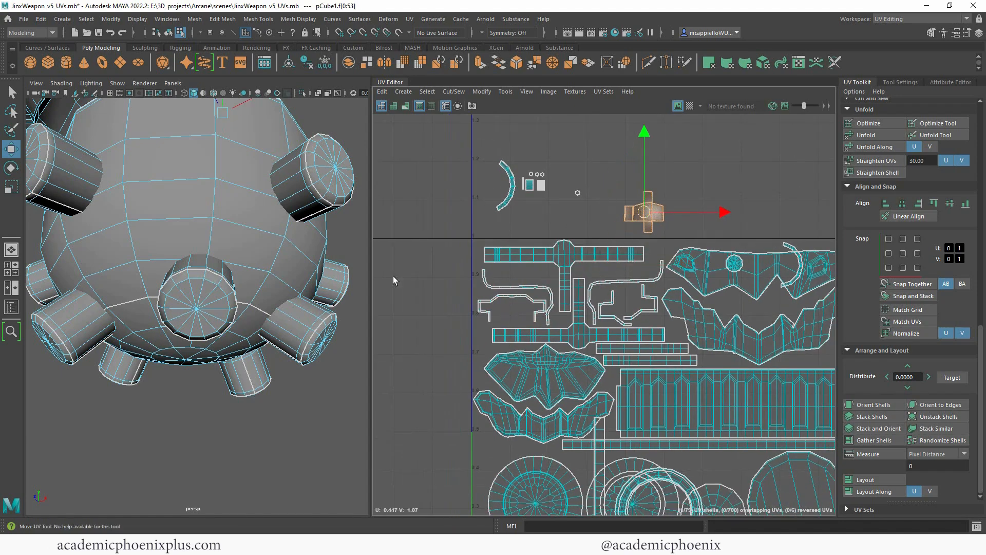
pyautogui.press('f')
pyautogui.keyDown('alt'); pyautogui.moveTo(148, 302); pyautogui.dragTo(92, 308, button='right'); pyautogui.keyUp('alt')
pyautogui.keyDown('alt'); pyautogui.moveTo(93, 308); pyautogui.dragTo(261, 332); pyautogui.keyUp('alt')
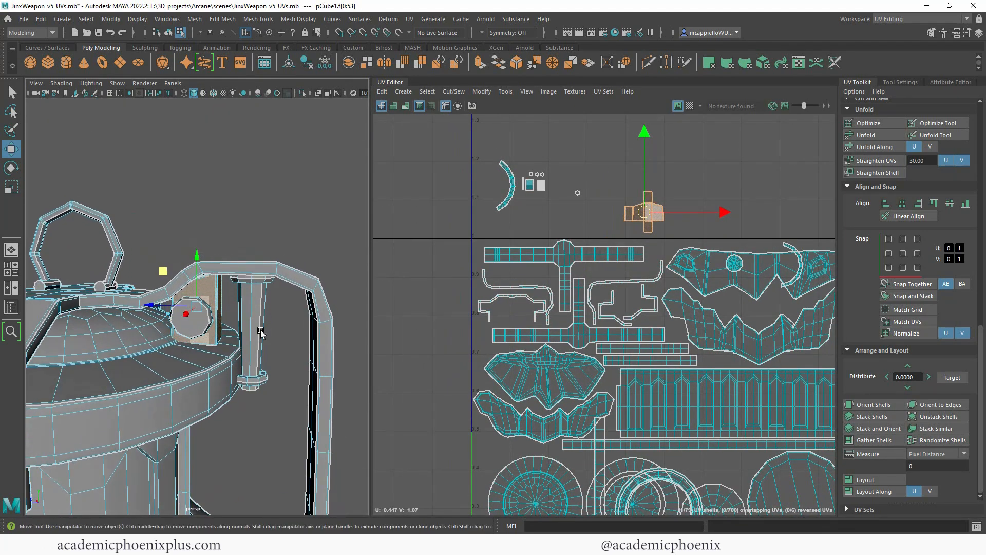
# Place the small cross-shaped box shell in the gap beneath the lower jaw shell at the tile's right edge and scale it down.
pyautogui.keyDown('alt'); pyautogui.moveTo(691, 252); pyautogui.dragTo(616, 226, button='middle'); pyautogui.keyUp('alt')
pyautogui.keyDown('alt'); pyautogui.moveTo(614, 224); pyautogui.dragTo(556, 234, button='right'); pyautogui.keyUp('alt')
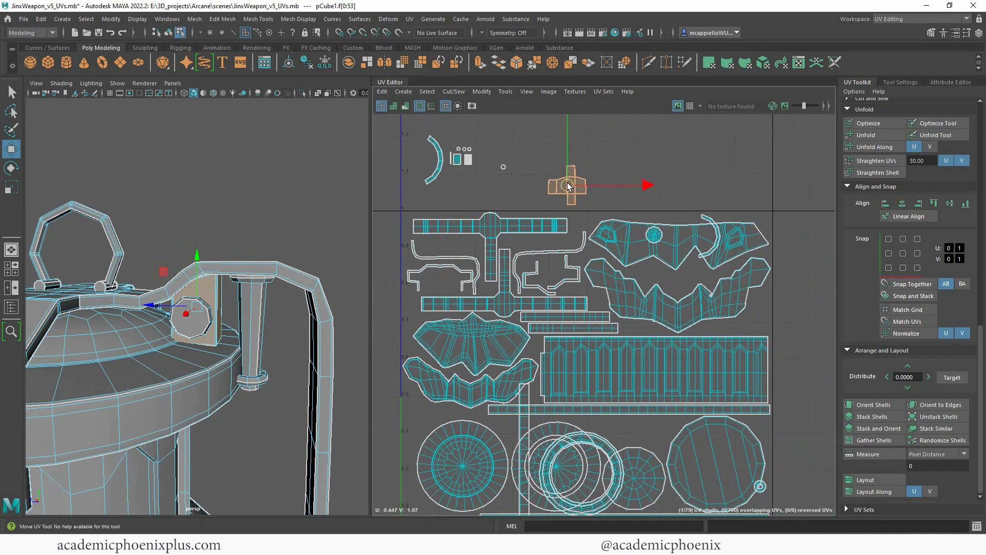
pyautogui.moveTo(567, 186); pyautogui.dragTo(757, 323)
pyautogui.press('r')
pyautogui.press('w')
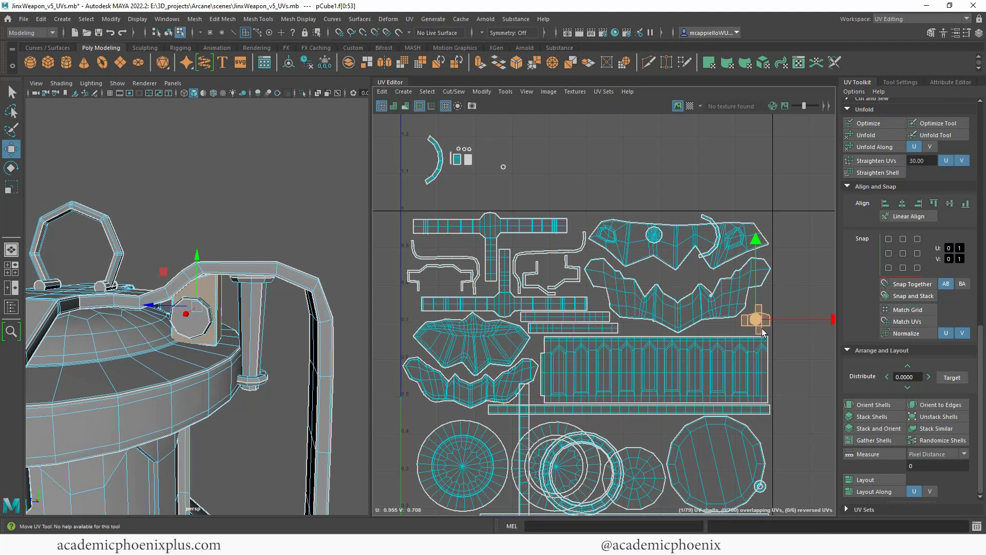
# Move the small ring shell from the tile's bottom edge into the gap above the small round disc shell.
pyautogui.keyDown('alt'); pyautogui.moveTo(748, 328); pyautogui.dragTo(682, 315, button='right'); pyautogui.keyUp('alt')
pyautogui.keyDown('alt'); pyautogui.moveTo(683, 315); pyautogui.dragTo(636, 255, button='middle'); pyautogui.keyUp('alt')
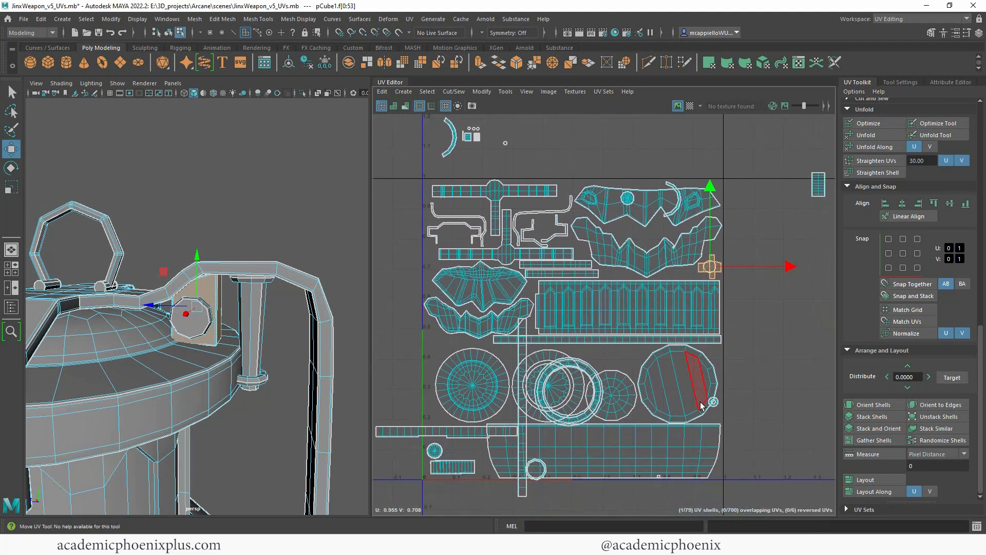
pyautogui.click(536, 480)
pyautogui.doubleClick(544, 475)
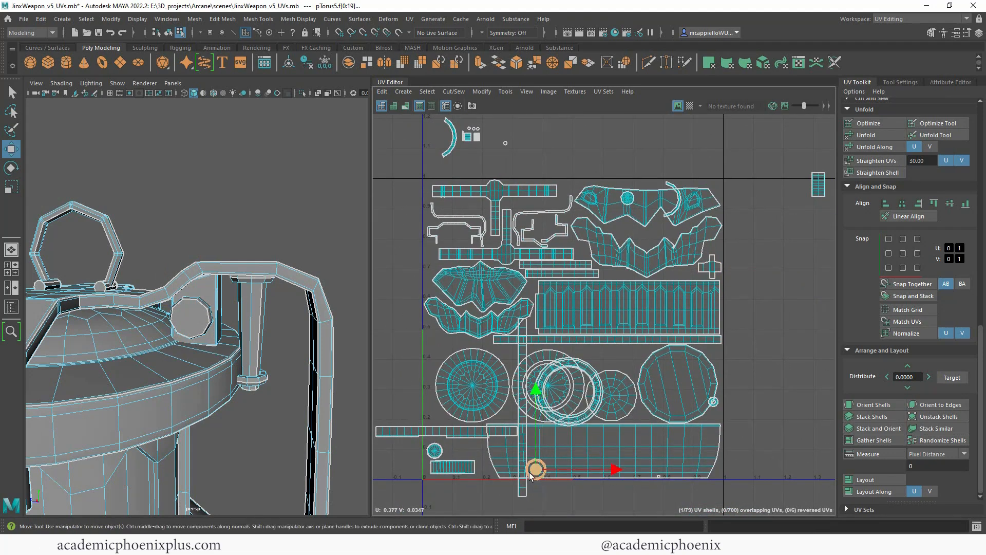
pyautogui.press('f')
pyautogui.keyDown('alt'); pyautogui.moveTo(280, 380); pyautogui.dragTo(200, 382, button='right'); pyautogui.keyUp('alt')
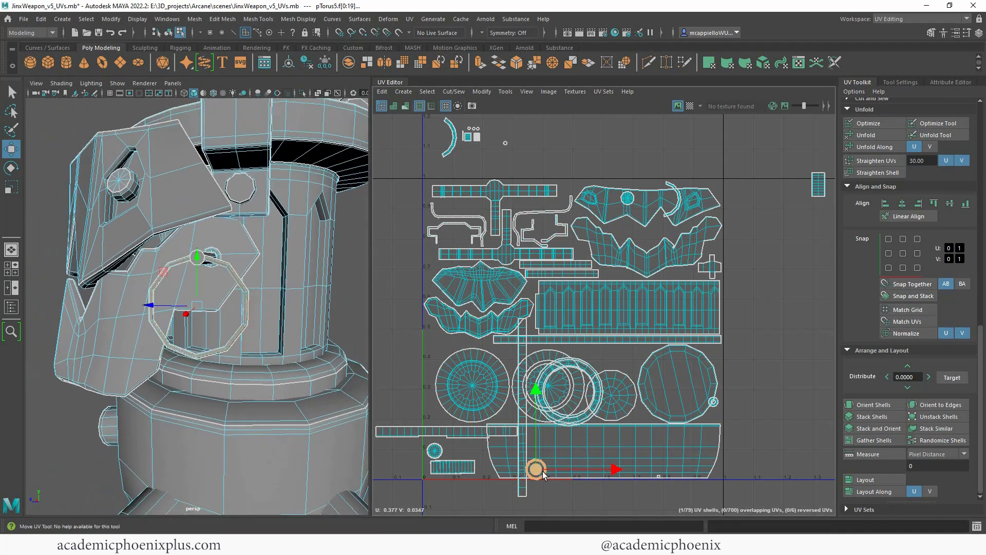
pyautogui.moveTo(537, 472); pyautogui.dragTo(628, 363)
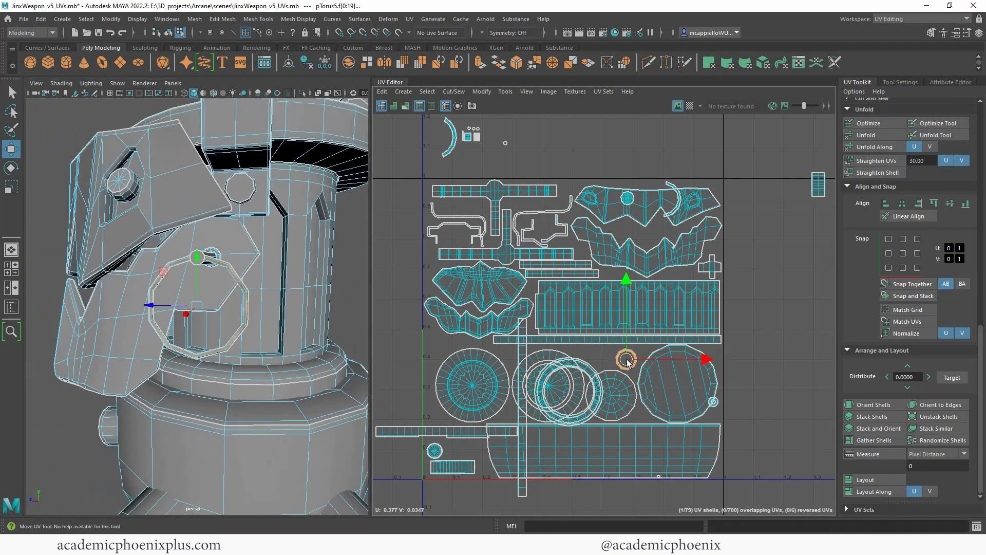
# Isolate the collar ring's UVs and move all of its shells together below the UV tile.
pyautogui.click(580, 421)
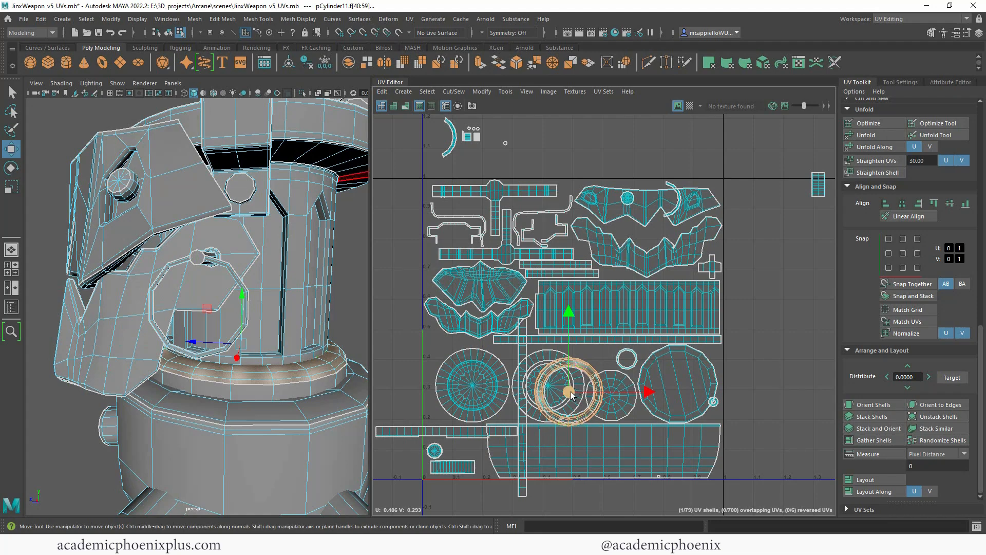
pyautogui.scroll(5, 603, 362)
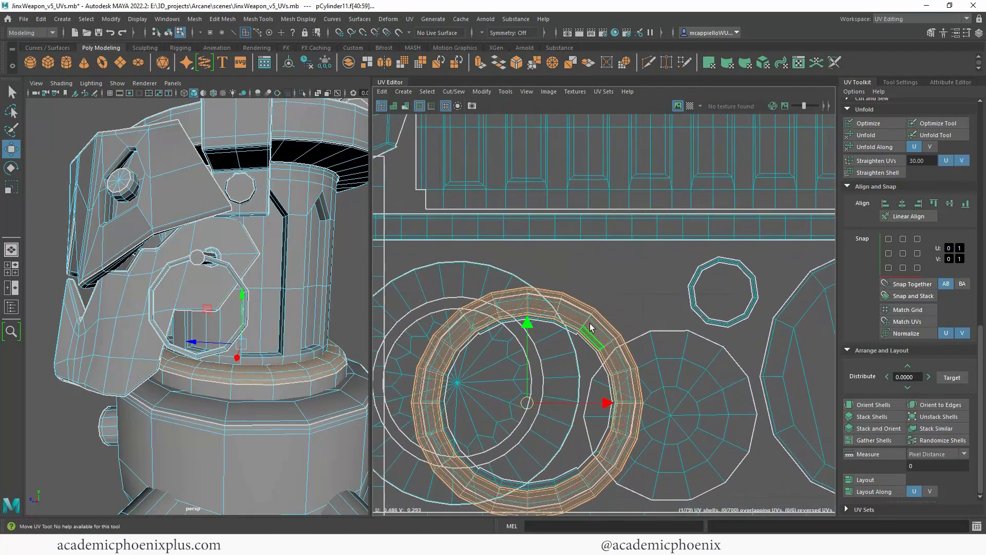
pyautogui.moveTo(284, 261); pyautogui.dragTo(302, 290, button='right')
pyautogui.keyDown('alt'); pyautogui.moveTo(534, 338); pyautogui.dragTo(396, 257, button='right'); pyautogui.keyUp('alt')
pyautogui.moveTo(404, 241); pyautogui.dragTo(436, 257)
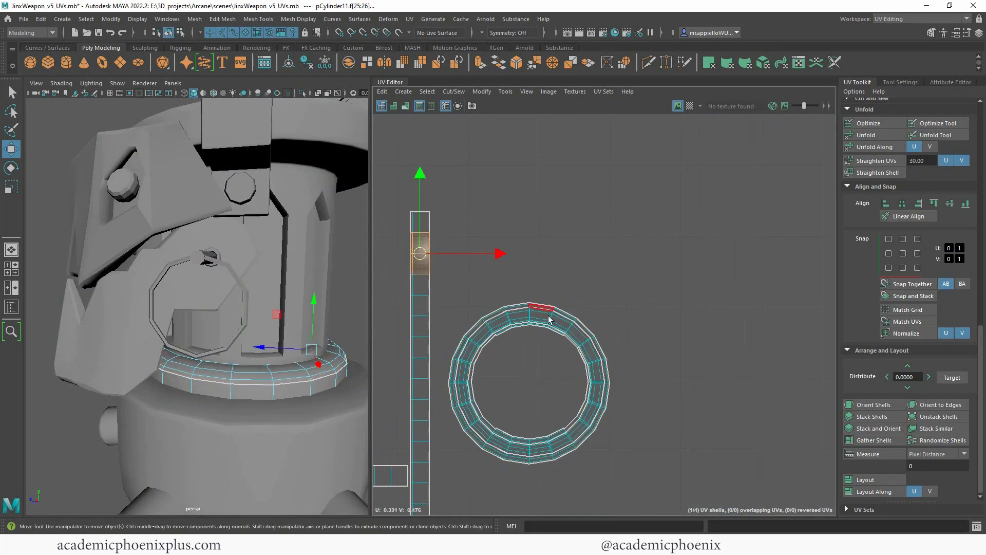
pyautogui.hotkey('ctrl', 'z')
pyautogui.keyDown('alt'); pyautogui.moveTo(616, 353); pyautogui.dragTo(463, 225, button='right'); pyautogui.keyUp('alt')
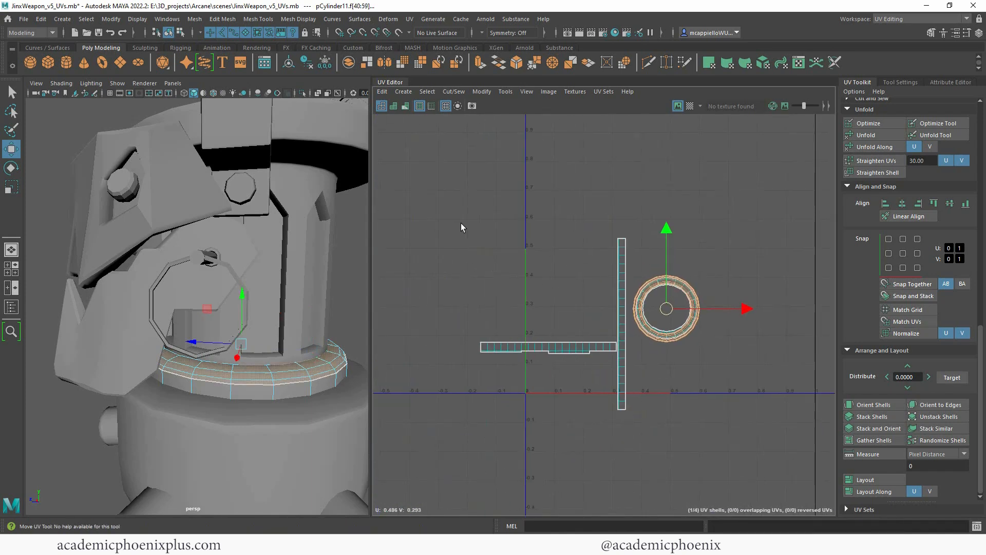
pyautogui.moveTo(432, 180); pyautogui.dragTo(770, 436)
pyautogui.keyDown('alt'); pyautogui.moveTo(750, 407); pyautogui.dragTo(643, 313, button='middle'); pyautogui.keyUp('alt')
pyautogui.moveTo(483, 226); pyautogui.dragTo(534, 393)
# Select all the weapon parts in object mode to display their complete UV layout.
pyautogui.moveTo(280, 370); pyautogui.dragTo(339, 279, button='right')
pyautogui.click(311, 372)
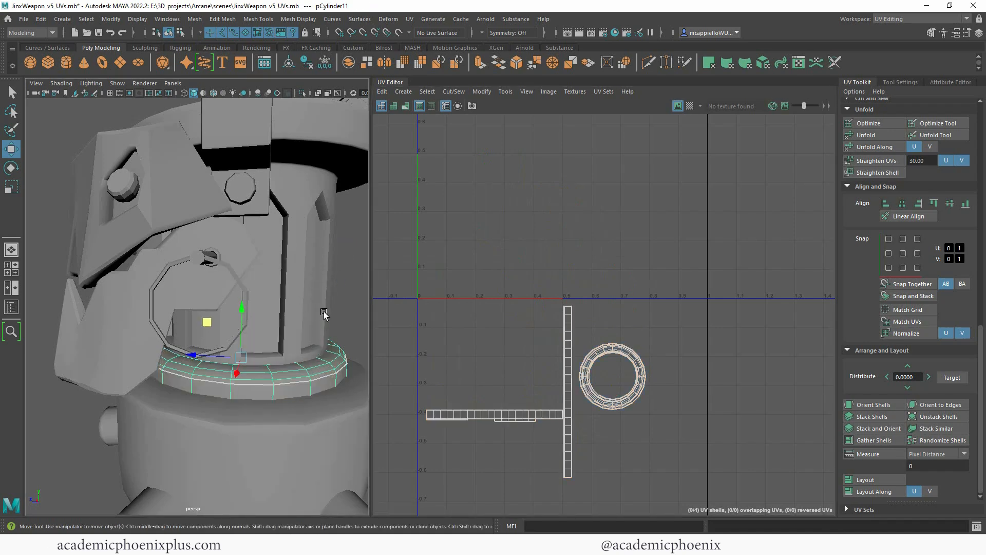
pyautogui.keyDown('alt'); pyautogui.moveTo(324, 313); pyautogui.dragTo(171, 260, button='right'); pyautogui.keyUp('alt')
pyautogui.moveTo(115, 176); pyautogui.dragTo(332, 392)
pyautogui.keyDown('alt'); pyautogui.moveTo(538, 358); pyautogui.dragTo(662, 370, button='right'); pyautogui.keyUp('alt')
pyautogui.keyDown('alt'); pyautogui.moveTo(281, 336); pyautogui.dragTo(274, 364); pyautogui.keyUp('alt')
pyautogui.keyDown('alt'); pyautogui.moveTo(451, 370); pyautogui.dragTo(505, 371, button='right'); pyautogui.keyUp('alt')
pyautogui.keyDown('alt'); pyautogui.moveTo(505, 371); pyautogui.dragTo(551, 311, button='middle'); pyautogui.keyUp('alt')
# Delete the collar ring's hidden faces that unwrap as the horizontal strip shell below the tile.
pyautogui.moveTo(564, 403); pyautogui.dragTo(565, 418, button='right')
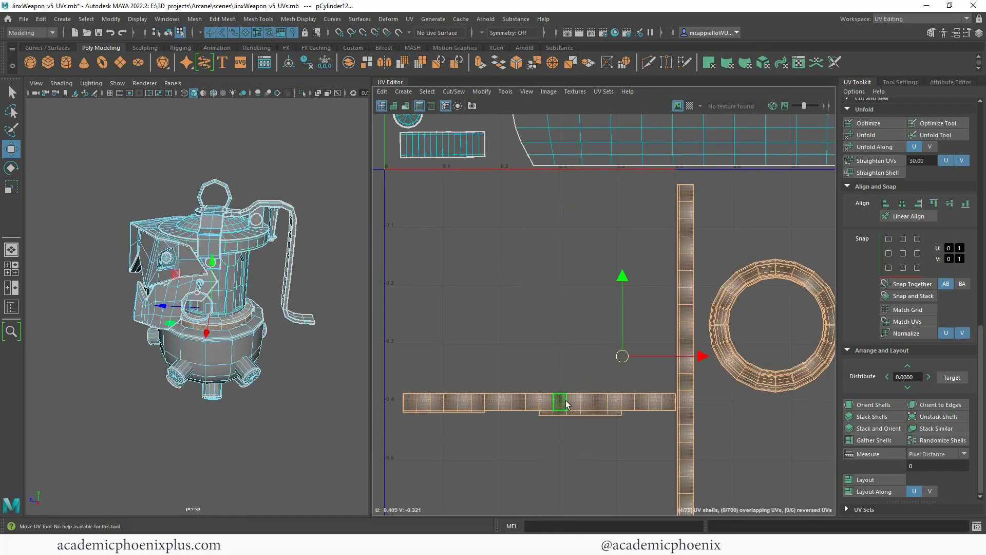
pyautogui.click(573, 403)
pyautogui.keyDown('alt'); pyautogui.moveTo(177, 267); pyautogui.dragTo(160, 256); pyautogui.keyUp('alt')
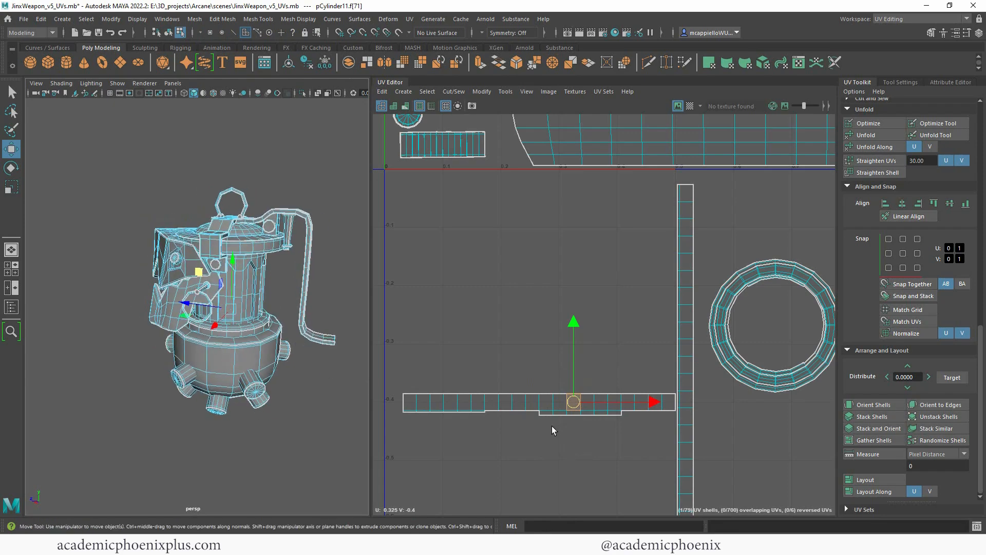
pyautogui.doubleClick(537, 403)
pyautogui.scroll(15, 353, 376)
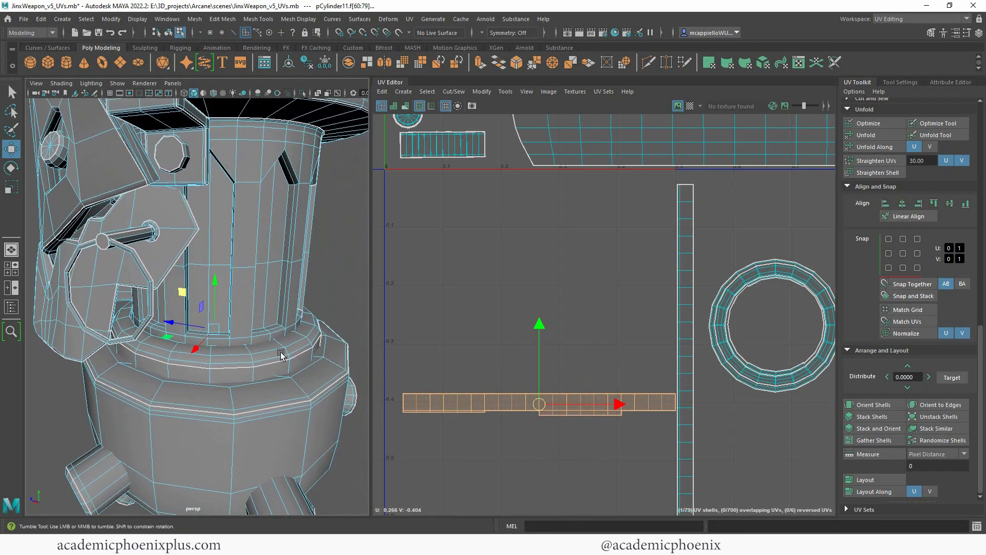
pyautogui.keyDown('alt'); pyautogui.moveTo(248, 294); pyautogui.dragTo(83, 304, button='right'); pyautogui.keyUp('alt')
pyautogui.keyDown('alt'); pyautogui.moveTo(83, 304); pyautogui.dragTo(158, 374); pyautogui.keyUp('alt')
pyautogui.keyDown('alt'); pyautogui.moveTo(159, 374); pyautogui.dragTo(251, 326, button='right'); pyautogui.keyUp('alt')
pyautogui.press('Delete')
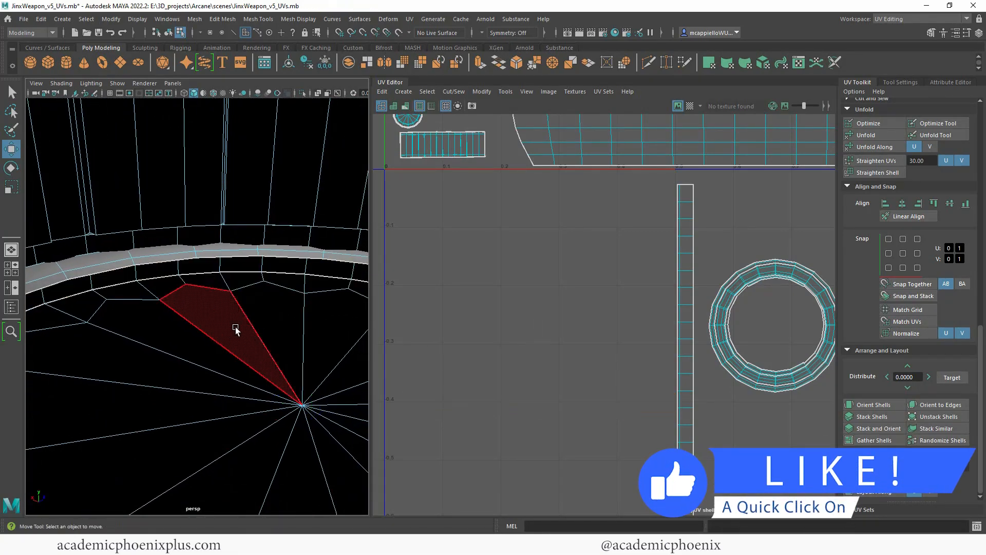
# Reselect all the weapon parts in object mode and frame the collar ring in the 3D view.
pyautogui.keyDown('alt'); pyautogui.moveTo(312, 348); pyautogui.dragTo(99, 321, button='right'); pyautogui.keyUp('alt')
pyautogui.keyDown('alt'); pyautogui.moveTo(99, 321); pyautogui.dragTo(160, 339); pyautogui.keyUp('alt')
pyautogui.moveTo(160, 339); pyautogui.dragTo(228, 250, button='right')
pyautogui.keyDown('alt'); pyautogui.moveTo(252, 316); pyautogui.dragTo(257, 341, button='middle'); pyautogui.keyUp('alt')
pyautogui.keyDown('alt'); pyautogui.moveTo(257, 342); pyautogui.dragTo(236, 339, button='right'); pyautogui.keyUp('alt')
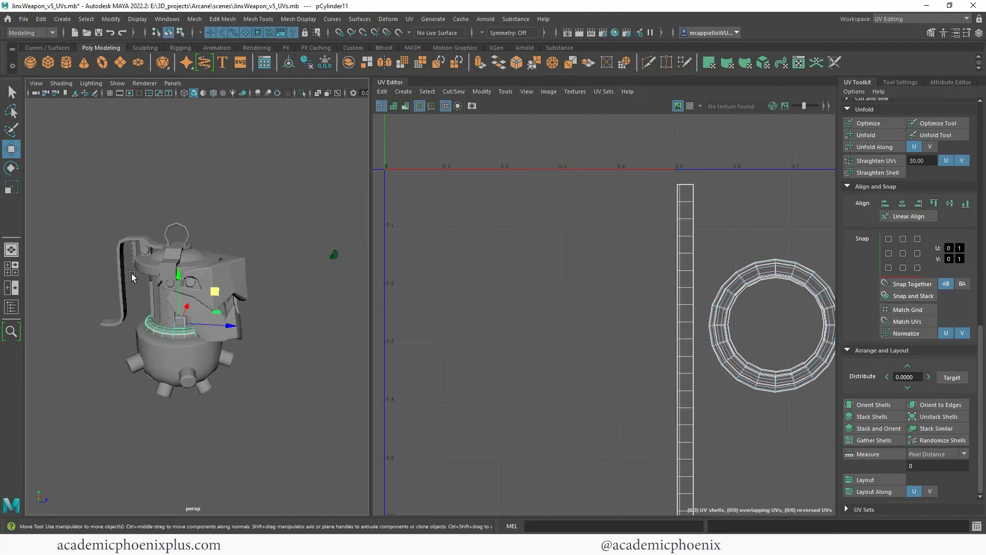
pyautogui.moveTo(84, 204); pyautogui.dragTo(270, 443)
pyautogui.keyDown('alt'); pyautogui.moveTo(735, 352); pyautogui.dragTo(645, 374, button='middle'); pyautogui.keyUp('alt')
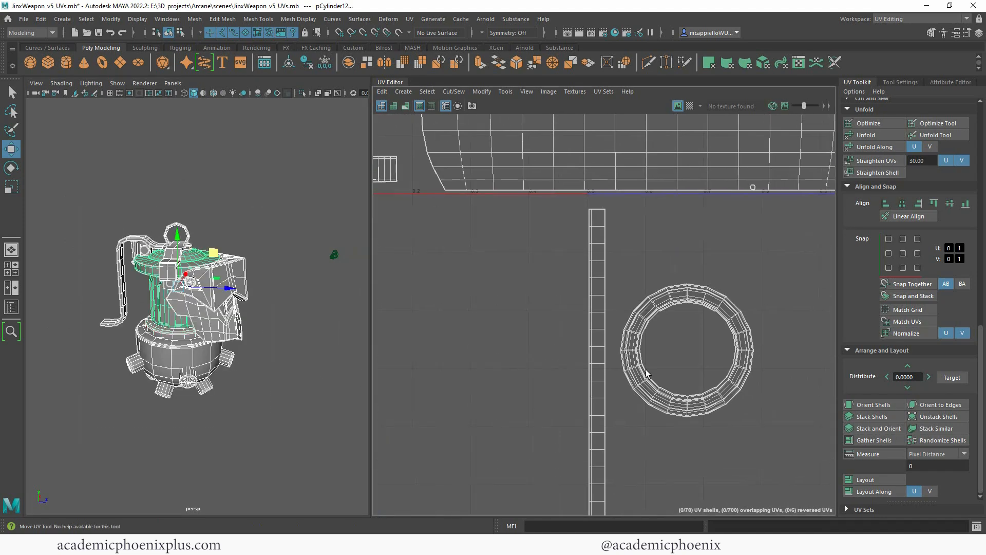
pyautogui.keyDown('alt'); pyautogui.moveTo(661, 371); pyautogui.dragTo(491, 323, button='right'); pyautogui.keyUp('alt')
pyautogui.keyDown('alt'); pyautogui.moveTo(505, 333); pyautogui.dragTo(438, 345, button='middle'); pyautogui.keyUp('alt')
pyautogui.keyDown('alt'); pyautogui.moveTo(470, 351); pyautogui.dragTo(502, 360, button='right'); pyautogui.keyUp('alt')
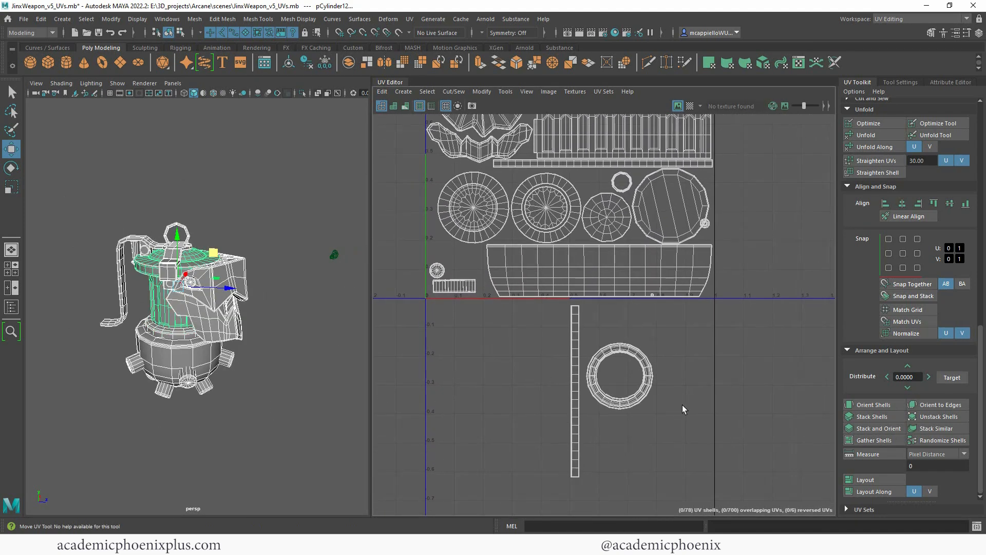
pyautogui.keyDown('alt'); pyautogui.moveTo(143, 352); pyautogui.dragTo(290, 353, button='right'); pyautogui.keyUp('alt')
pyautogui.keyDown('alt'); pyautogui.moveTo(289, 353); pyautogui.dragTo(355, 272, button='middle'); pyautogui.keyUp('alt')
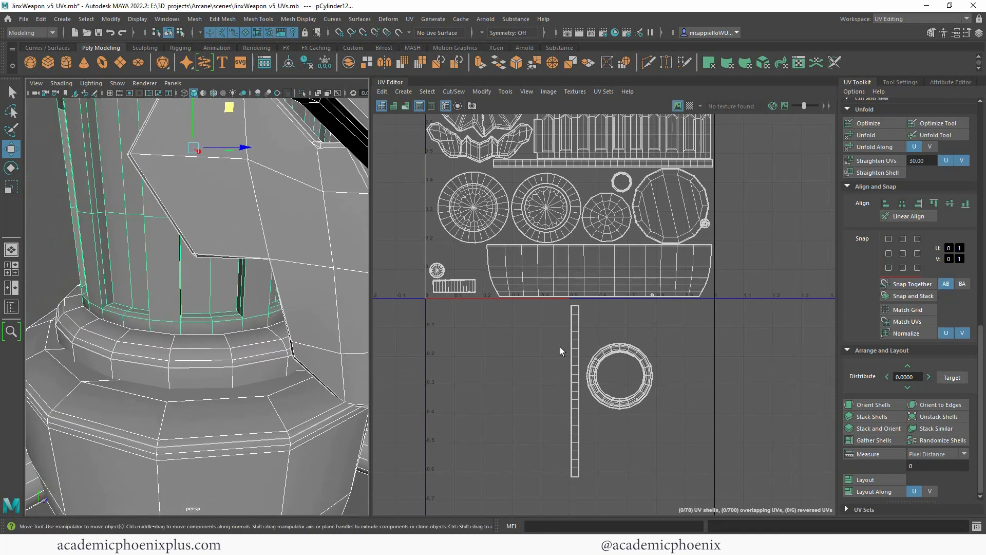
# Move the collar's tall strip shell into the narrow gap at the tile's left edge and scale it down to fit.
pyautogui.moveTo(618, 356)
pyautogui.mouseDown(button='right')
pyautogui.moveTo(626, 357)
pyautogui.moveTo(627, 386)
pyautogui.moveTo(559, 352)
pyautogui.moveTo(507, 348)
pyautogui.mouseUp(button='right')
pyautogui.keyDown('alt'); pyautogui.moveTo(568, 406); pyautogui.dragTo(508, 381, button='right'); pyautogui.keyUp('alt')
pyautogui.keyDown('alt'); pyautogui.moveTo(509, 382); pyautogui.dragTo(493, 386, button='middle'); pyautogui.keyUp('alt')
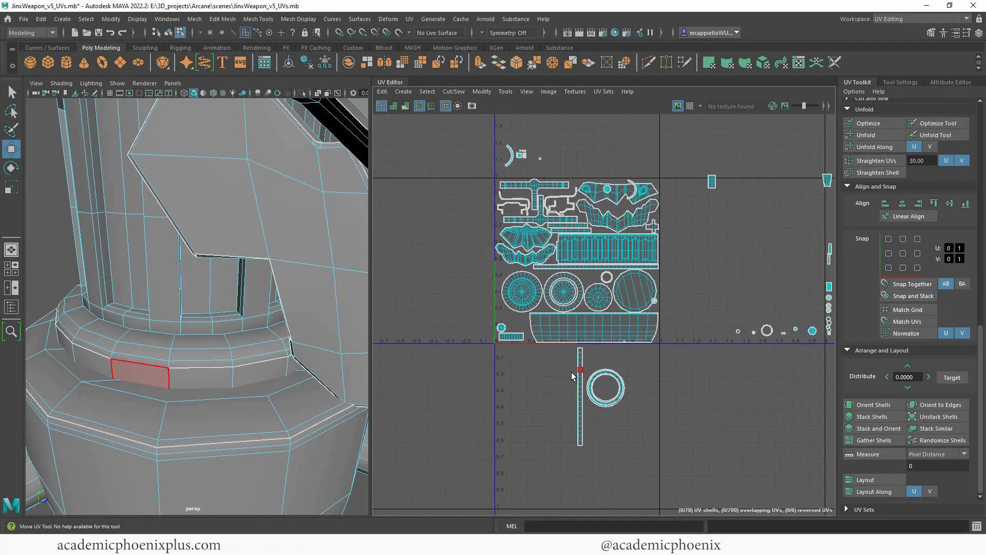
pyautogui.keyDown('alt'); pyautogui.moveTo(574, 371); pyautogui.dragTo(549, 391, button='middle'); pyautogui.keyUp('alt')
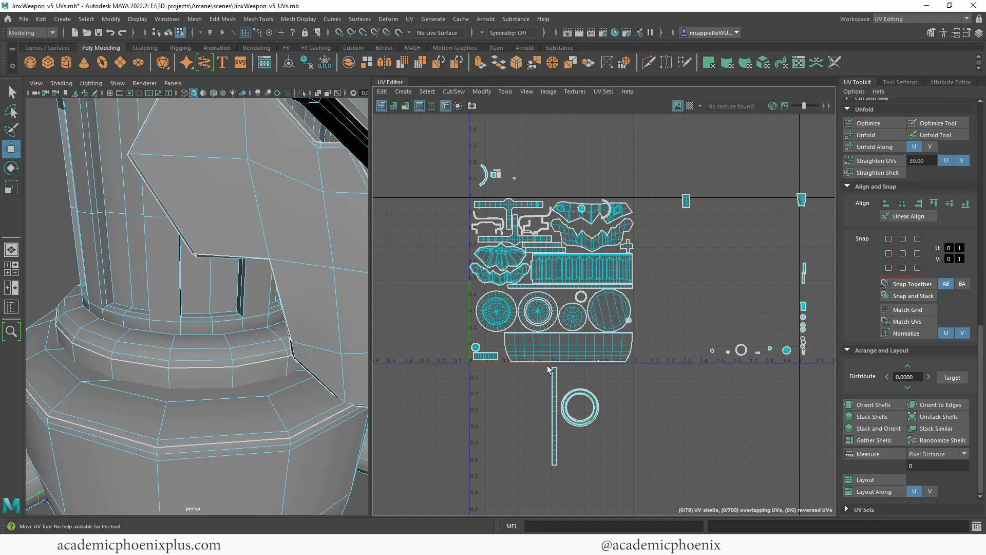
pyautogui.click(559, 465)
pyautogui.moveTo(550, 395); pyautogui.dragTo(488, 318)
pyautogui.scroll(5, 470, 311)
pyautogui.press('r')
pyautogui.press('w')
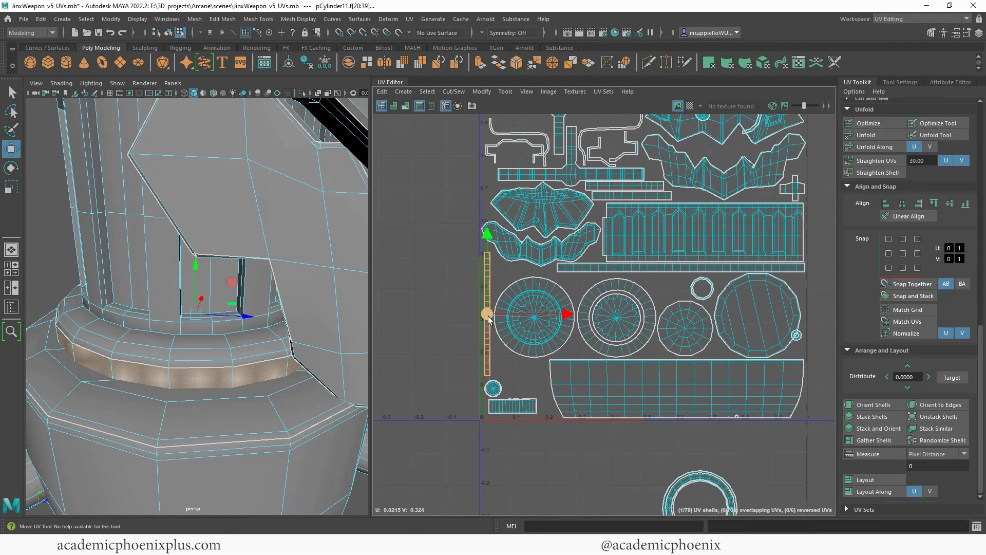
pyautogui.press('r')
pyautogui.press('w')
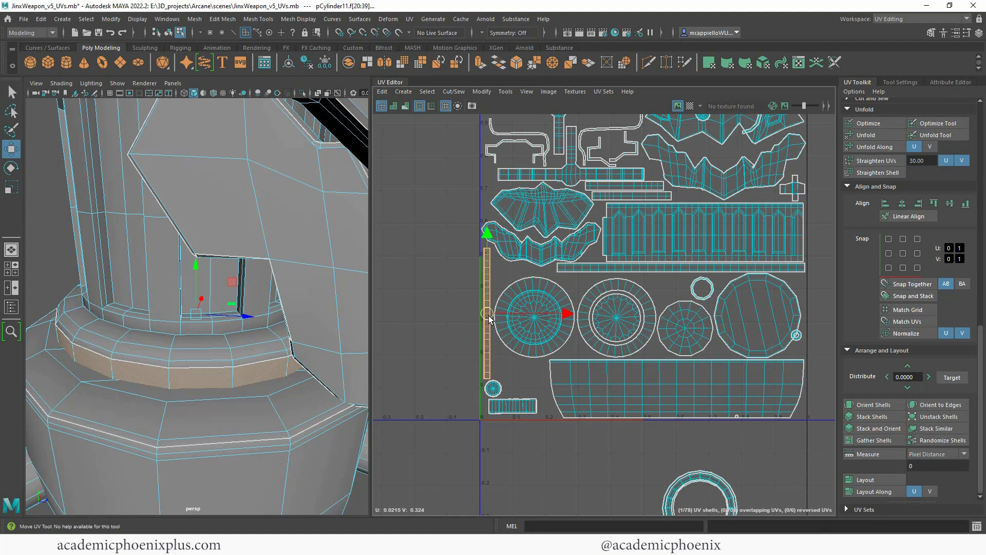
# Scale down the two overlapping collar ring shells below the tile and shift them toward the tile's left side.
pyautogui.keyDown('alt'); pyautogui.moveTo(692, 429); pyautogui.dragTo(648, 354, button='middle'); pyautogui.keyUp('alt')
pyautogui.moveTo(590, 388); pyautogui.dragTo(738, 494)
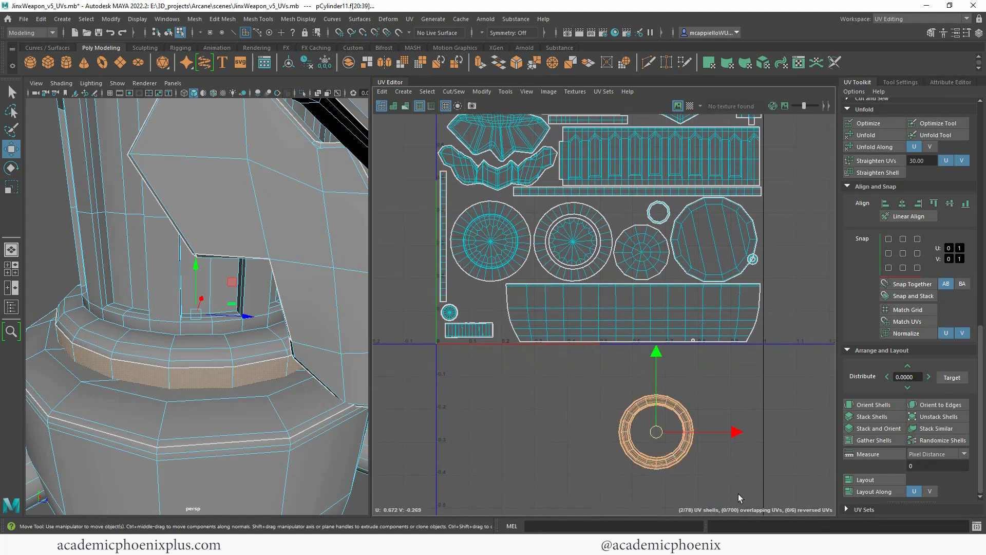
pyautogui.press('r')
pyautogui.moveTo(652, 431); pyautogui.dragTo(634, 438)
pyautogui.press('w')
pyautogui.moveTo(730, 432); pyautogui.dragTo(575, 431)
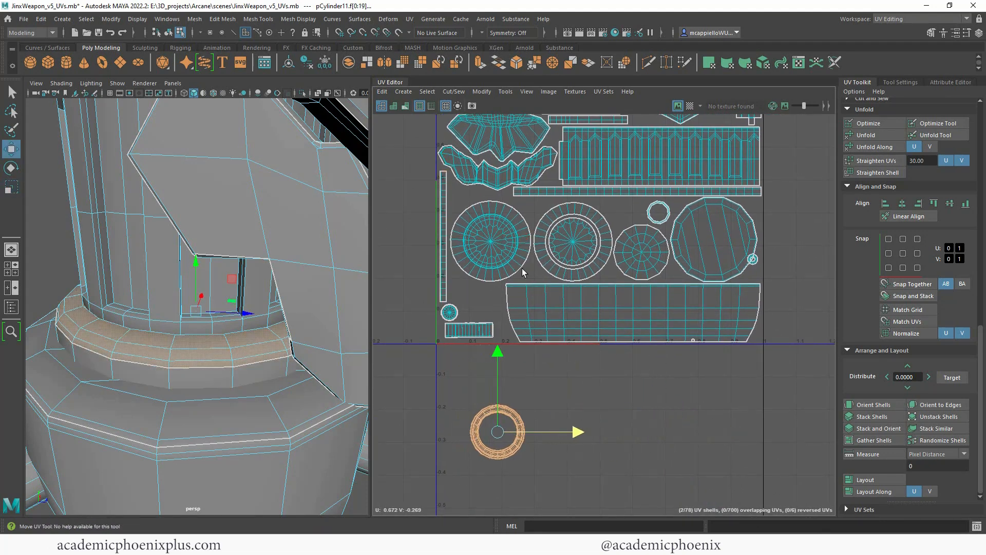
# Fit the collar ring shells into the tile's lower-left gap beside the peg cap, adjusting their scale, and clear the selection.
pyautogui.moveTo(499, 409); pyautogui.dragTo(460, 313)
pyautogui.press('r')
pyautogui.press('w')
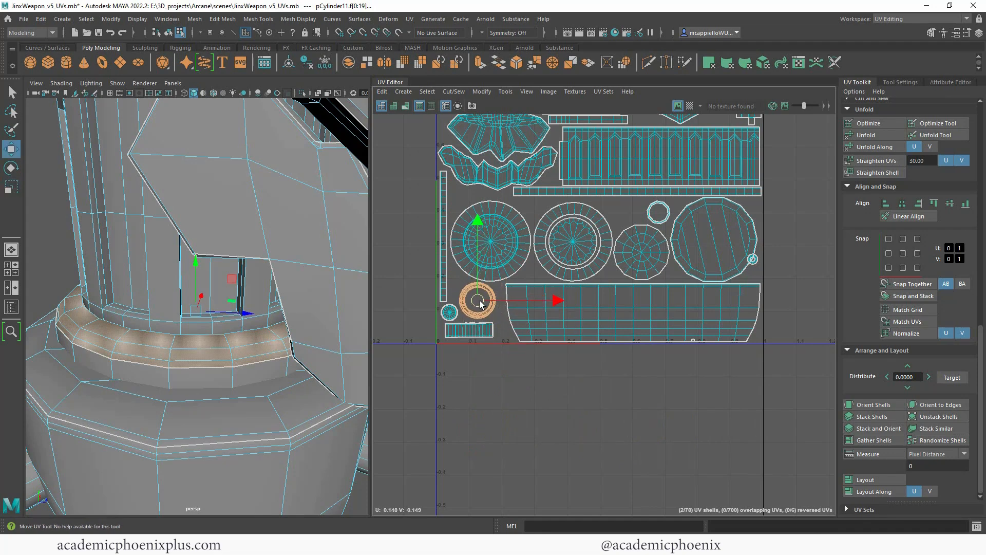
pyautogui.press('r')
pyautogui.scroll(5, 484, 304)
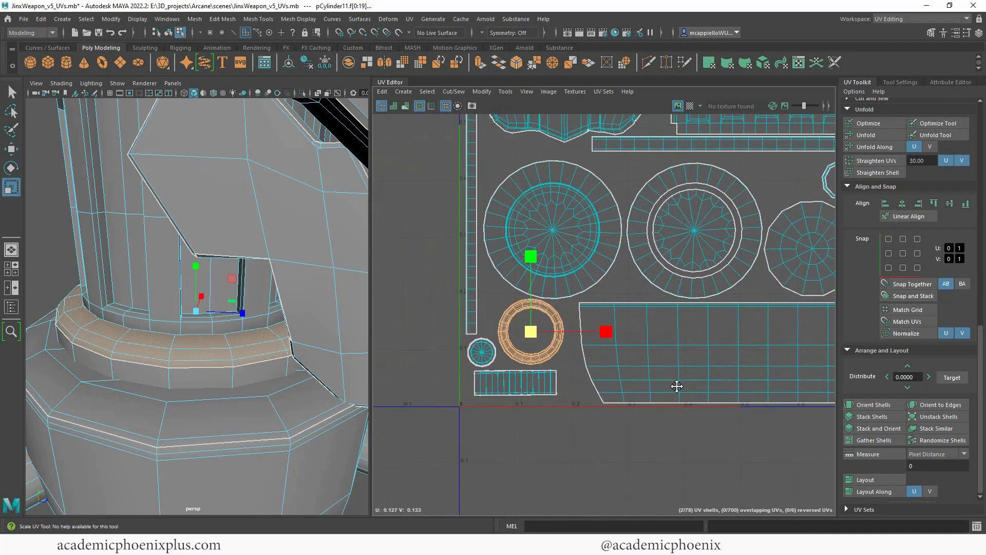
pyautogui.moveTo(516, 334)
pyautogui.mouseDown()
pyautogui.moveTo(525, 337)
pyautogui.moveTo(516, 343)
pyautogui.mouseUp()
pyautogui.press('w')
pyautogui.click(576, 449)
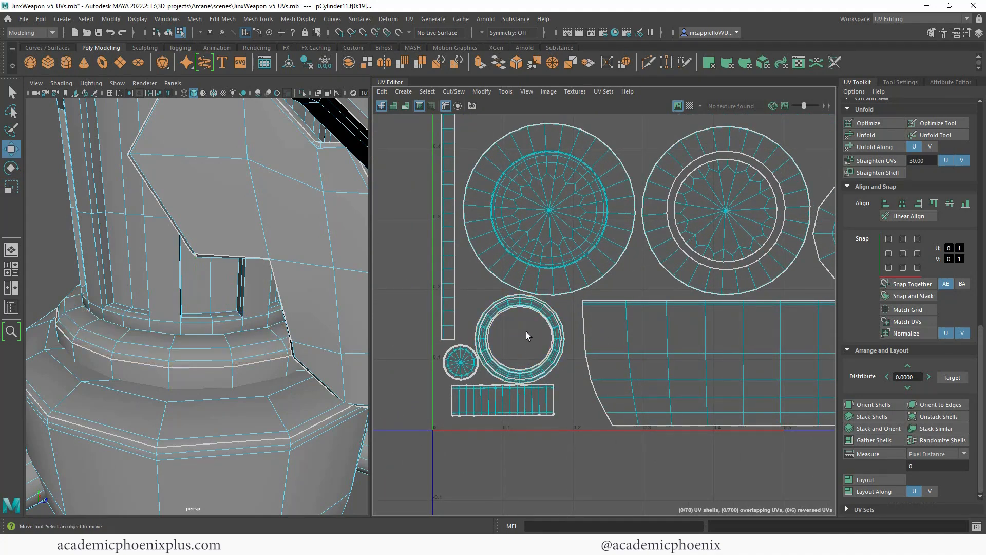
# Nudge the two collar ring shells slightly up and move the short strip shell down to the tile's bottom edge.
pyautogui.doubleClick(552, 387)
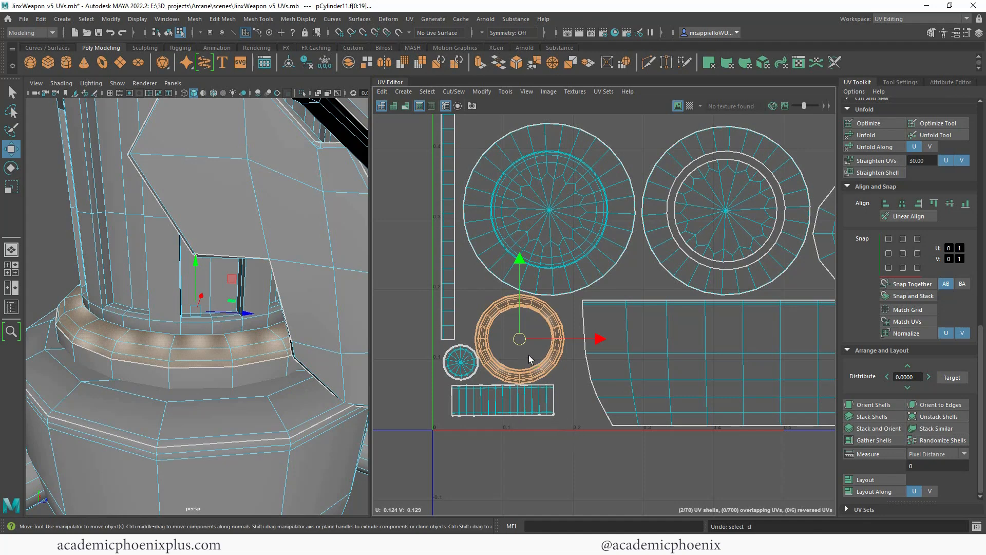
pyautogui.moveTo(520, 340); pyautogui.dragTo(519, 339)
pyautogui.moveTo(428, 386); pyautogui.dragTo(428, 383)
pyautogui.moveTo(502, 320); pyautogui.dragTo(499, 331)
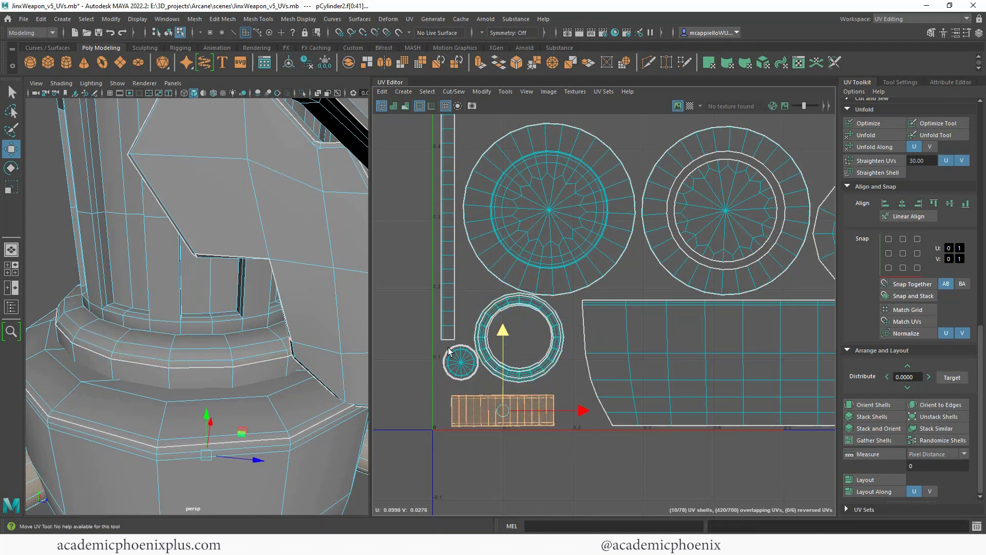
# Move the small round peg cap shell to the tile's bottom edge, between the short strip and the curved panel.
pyautogui.moveTo(477, 388); pyautogui.dragTo(478, 386)
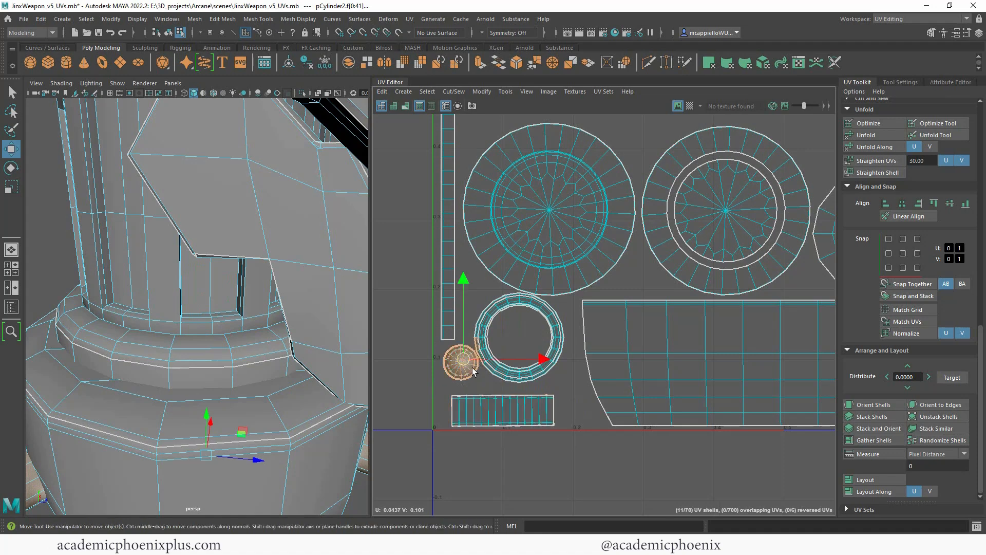
pyautogui.scroll(5, 529, 318)
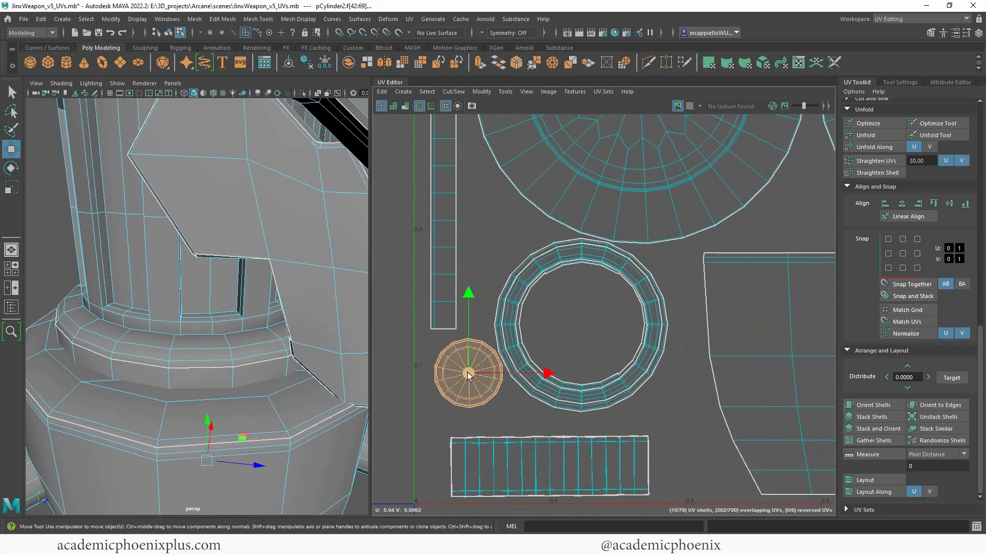
pyautogui.moveTo(470, 374); pyautogui.dragTo(697, 465)
pyautogui.scroll(-6, 526, 344)
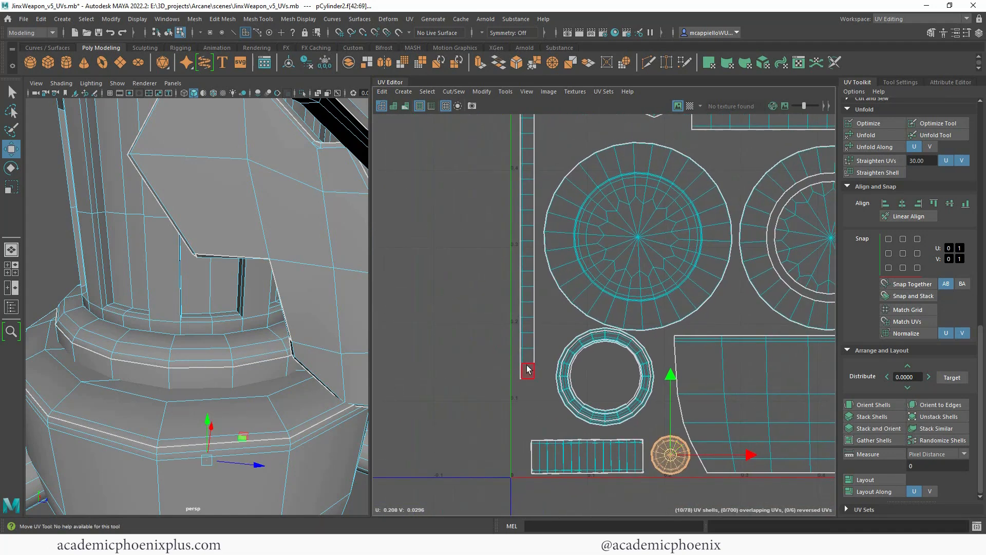
# Scale up the collar's tall strip shell slightly and reposition it along the tile's left edge.
pyautogui.keyDown('alt'); pyautogui.moveTo(492, 328); pyautogui.dragTo(473, 360, button='middle'); pyautogui.keyUp('alt')
pyautogui.click(529, 389)
pyautogui.press('r')
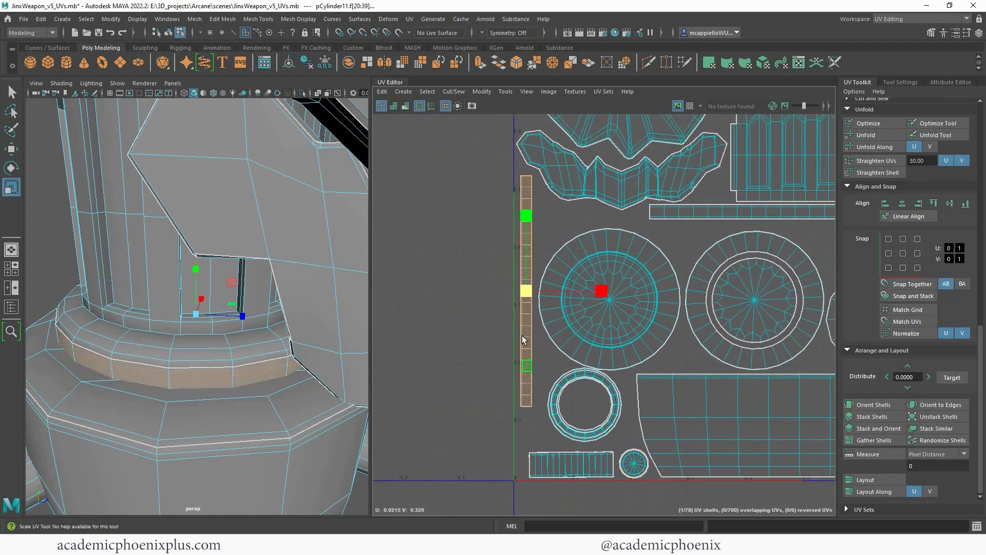
pyautogui.moveTo(532, 300); pyautogui.dragTo(524, 309)
pyautogui.press('w')
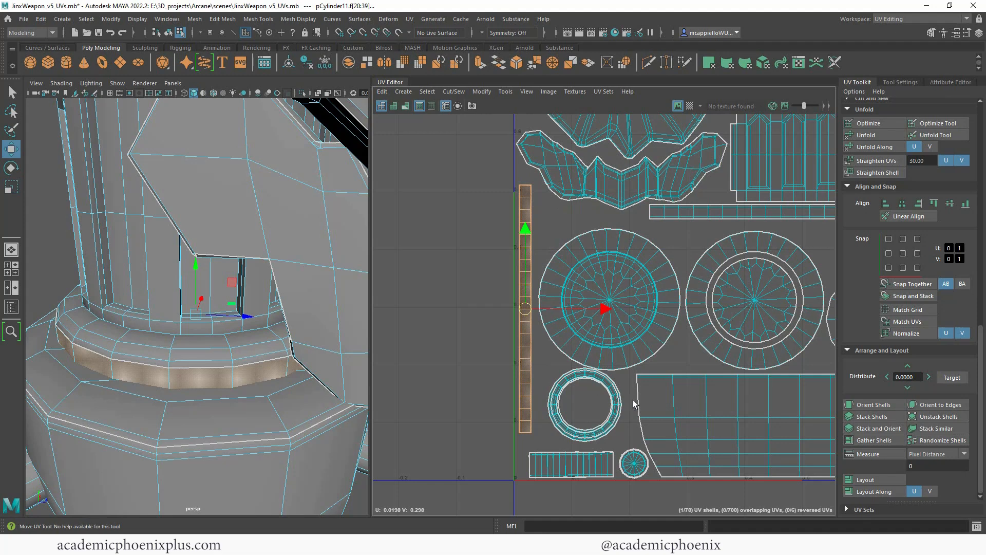
# Center the stacked collar ring shells in the gap above the short strip and scale them up to fill it.
pyautogui.keyDown('alt'); pyautogui.moveTo(636, 404); pyautogui.dragTo(597, 392, button='middle'); pyautogui.keyUp('alt')
pyautogui.moveTo(510, 354); pyautogui.dragTo(508, 345)
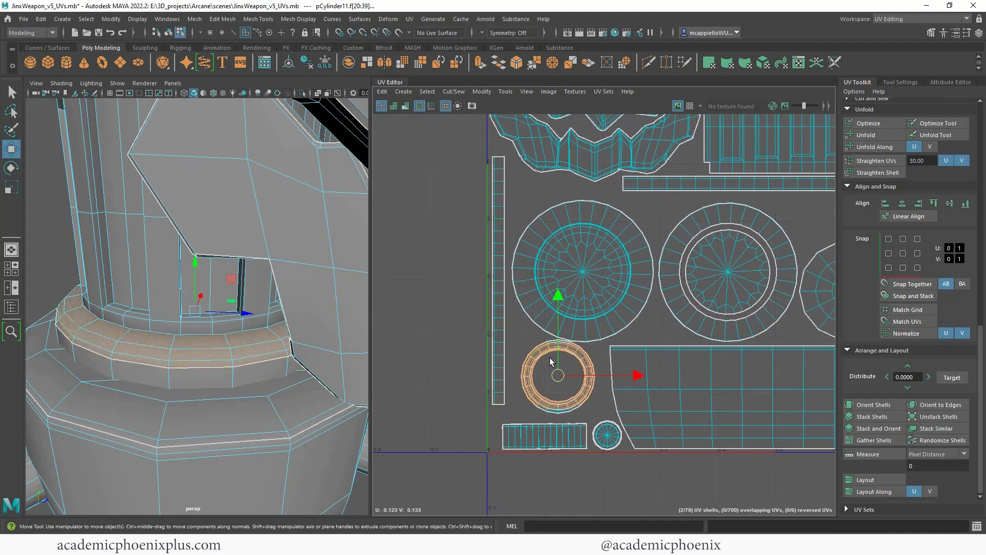
pyautogui.moveTo(600, 409); pyautogui.dragTo(601, 412)
pyautogui.keyDown('ctrl'); pyautogui.moveTo(530, 298); pyautogui.dragTo(626, 328); pyautogui.keyUp('ctrl')
pyautogui.scroll(5, 593, 335)
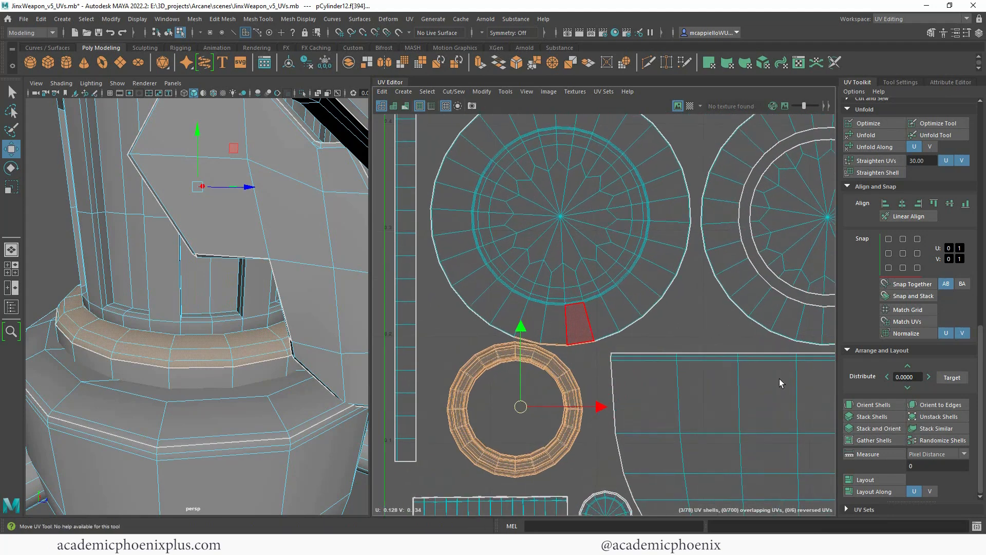
pyautogui.keyDown('ctrl'); pyautogui.click(469, 334); pyautogui.keyUp('ctrl')
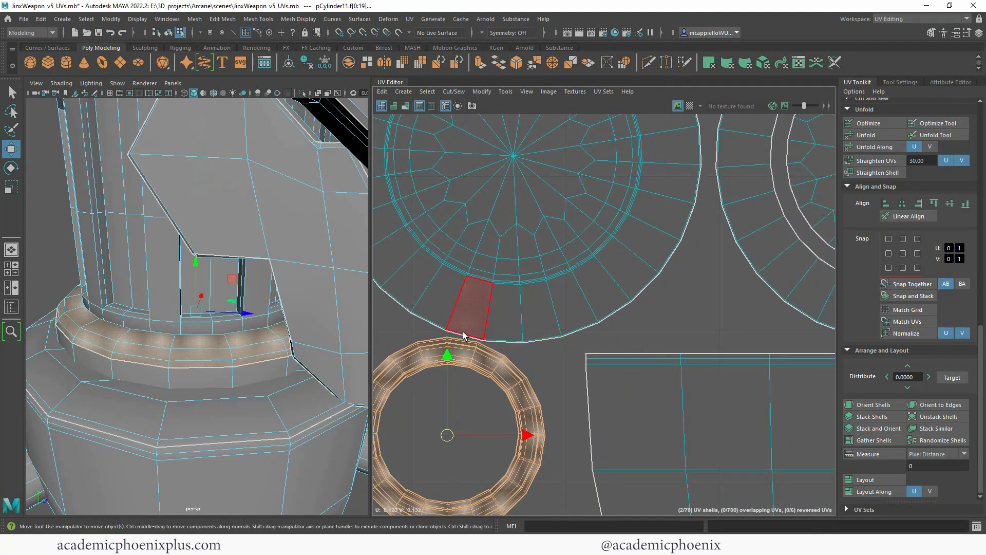
pyautogui.keyDown('alt'); pyautogui.moveTo(618, 367); pyautogui.dragTo(422, 360, button='right'); pyautogui.keyUp('alt')
pyautogui.keyDown('alt'); pyautogui.moveTo(422, 360); pyautogui.dragTo(476, 276, button='middle'); pyautogui.keyUp('alt')
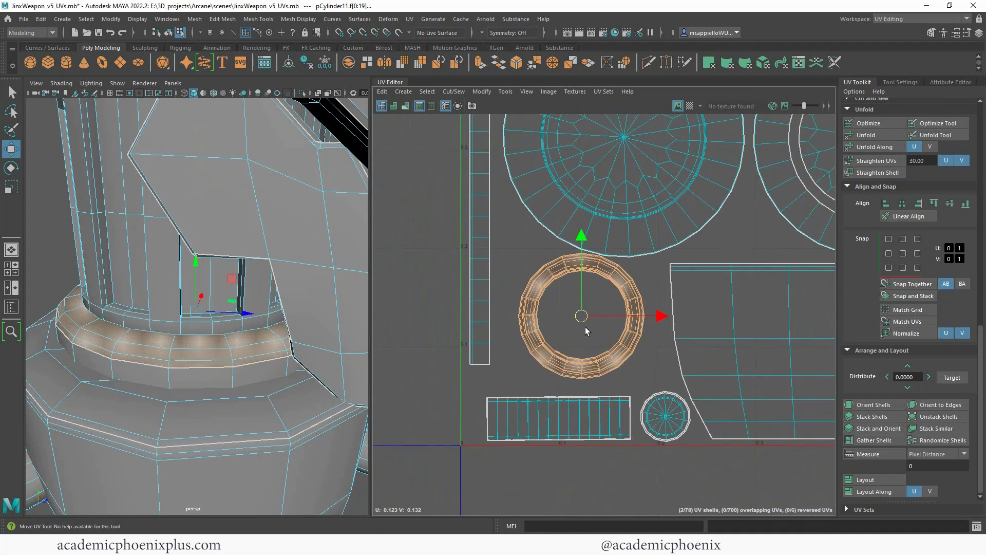
pyautogui.moveTo(582, 317)
pyautogui.mouseDown()
pyautogui.moveTo(572, 328)
pyautogui.moveTo(581, 330)
pyautogui.mouseUp()
pyautogui.press('r')
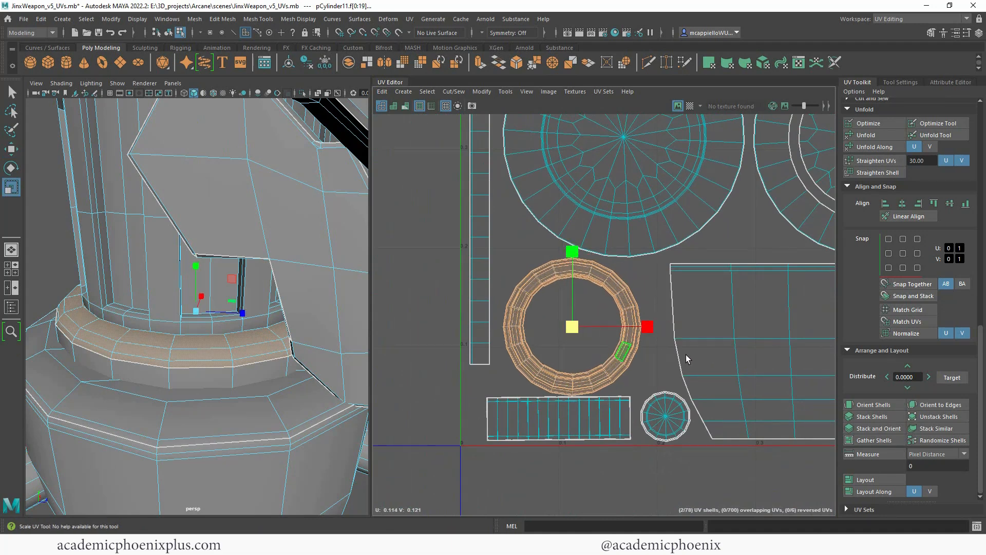
pyautogui.scroll(-2, 686, 354)
pyautogui.press('w')
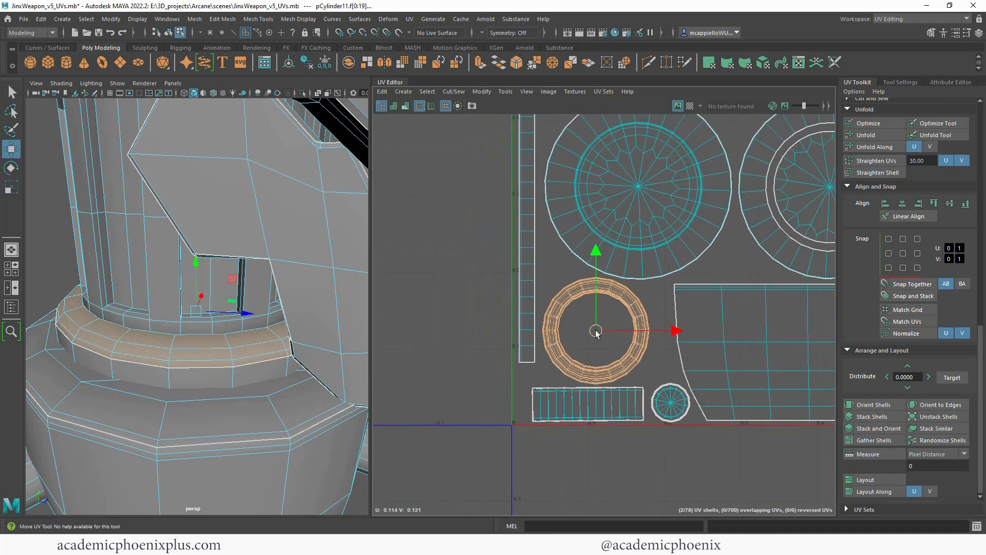
# Select only the tiny round shell overlapping the long curved panel's lower edge and frame its faces in the 3D view.
pyautogui.press('a')
pyautogui.scroll(-1, 670, 344)
pyautogui.keyDown('alt'); pyautogui.moveTo(588, 329); pyautogui.dragTo(515, 237, button='middle'); pyautogui.keyUp('alt')
pyautogui.scroll(7, 642, 303)
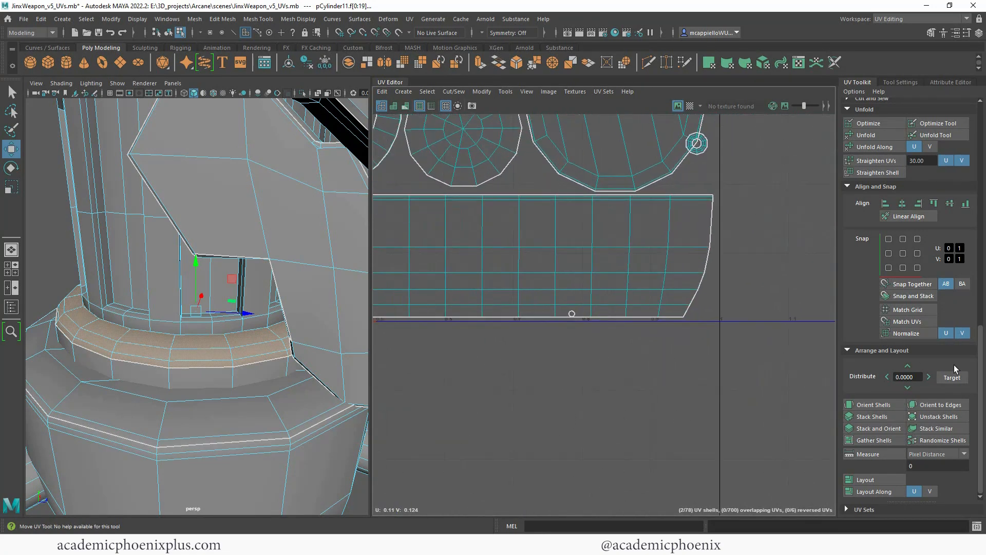
pyautogui.moveTo(560, 314); pyautogui.dragTo(563, 316)
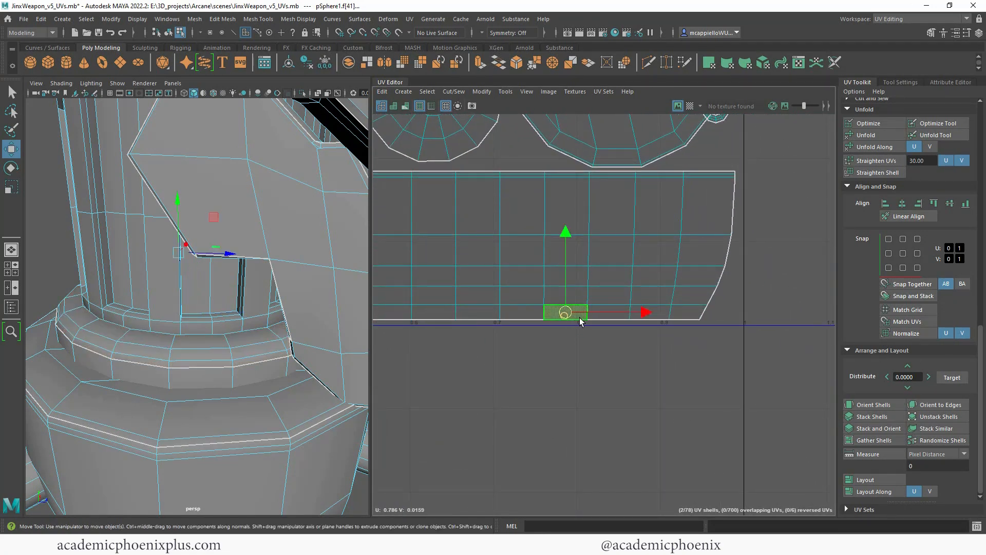
pyautogui.keyDown('ctrl'); pyautogui.click(580, 318); pyautogui.keyUp('ctrl')
pyautogui.press('f')
pyautogui.keyDown('alt'); pyautogui.moveTo(308, 331); pyautogui.dragTo(23, 285, button='right'); pyautogui.keyUp('alt')
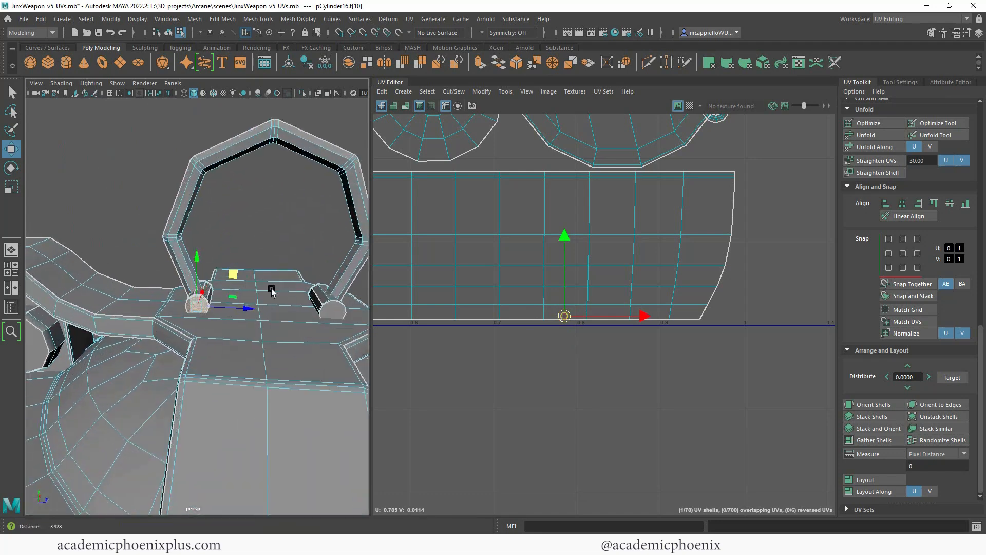
# Move the tiny round hinge shell off the curved panel into the free space above the row of large round shells.
pyautogui.scroll(1, 271, 291)
pyautogui.keyDown('alt'); pyautogui.moveTo(646, 303); pyautogui.dragTo(644, 390, button='middle'); pyautogui.keyUp('alt')
pyautogui.keyDown('alt'); pyautogui.moveTo(392, 366); pyautogui.dragTo(781, 324, button='middle'); pyautogui.keyUp('alt')
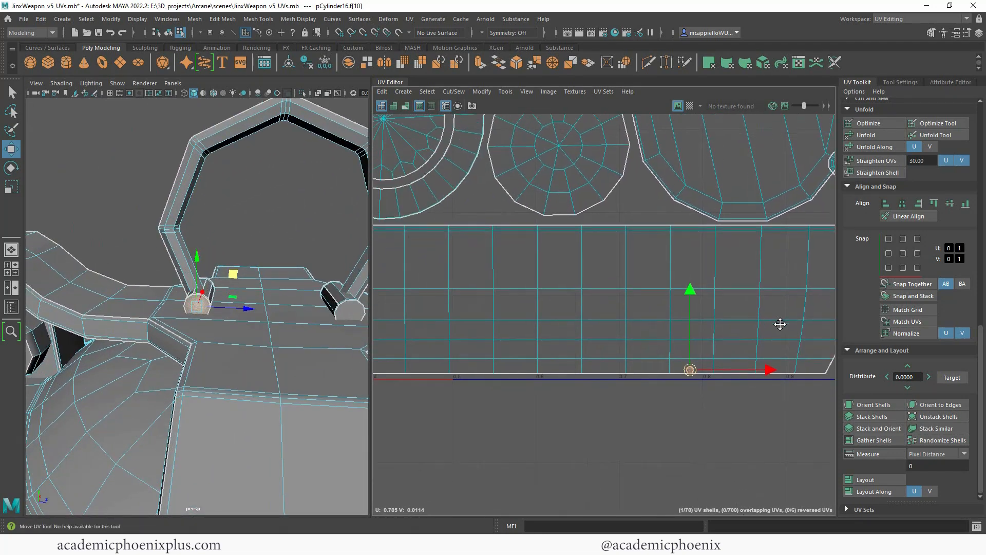
pyautogui.keyDown('alt'); pyautogui.moveTo(780, 325); pyautogui.dragTo(378, 308, button='right'); pyautogui.keyUp('alt')
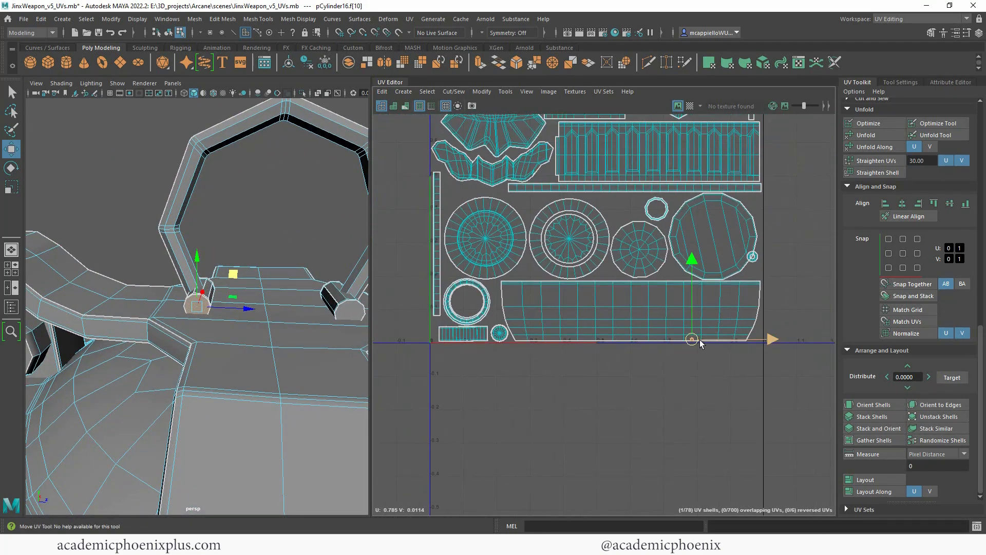
pyautogui.moveTo(601, 204); pyautogui.dragTo(605, 202)
pyautogui.keyDown('alt'); pyautogui.moveTo(727, 260); pyautogui.dragTo(702, 312, button='middle'); pyautogui.keyUp('alt')
# Select only the hinge cylinder beside the ring handle in object mode and bring its shells above the tile into view.
pyautogui.moveTo(203, 289); pyautogui.dragTo(235, 247, button='right')
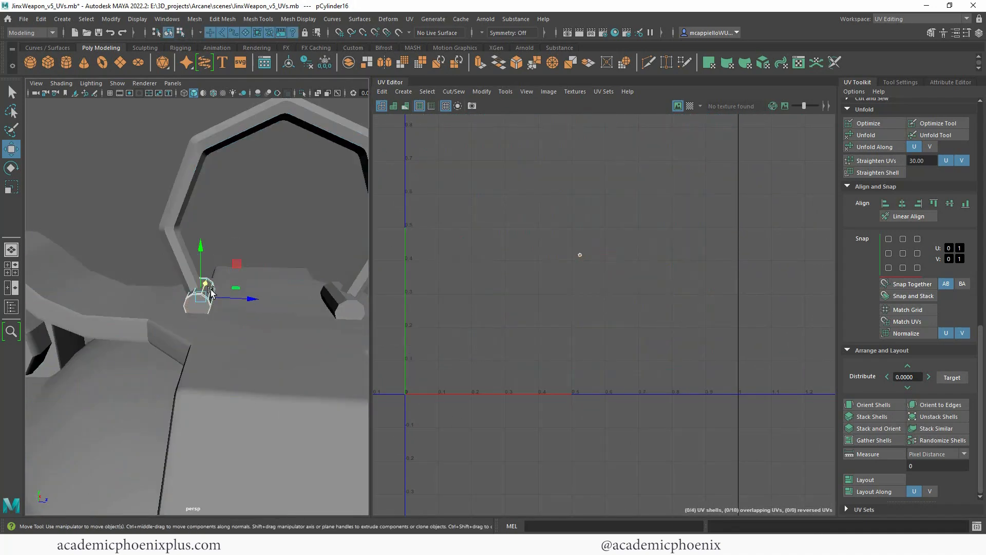
pyautogui.scroll(-2, 214, 284)
pyautogui.moveTo(204, 302); pyautogui.dragTo(238, 248, button='right')
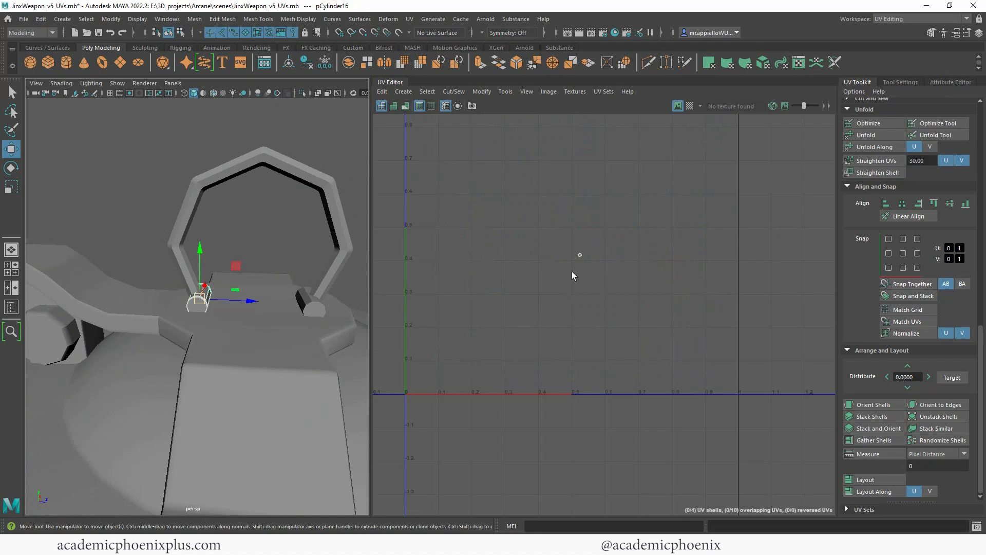
pyautogui.keyDown('alt'); pyautogui.moveTo(642, 266); pyautogui.dragTo(599, 279, button='right'); pyautogui.keyUp('alt')
pyautogui.keyDown('alt'); pyautogui.moveTo(599, 279); pyautogui.dragTo(627, 314, button='middle'); pyautogui.keyUp('alt')
pyautogui.scroll(5, 574, 224)
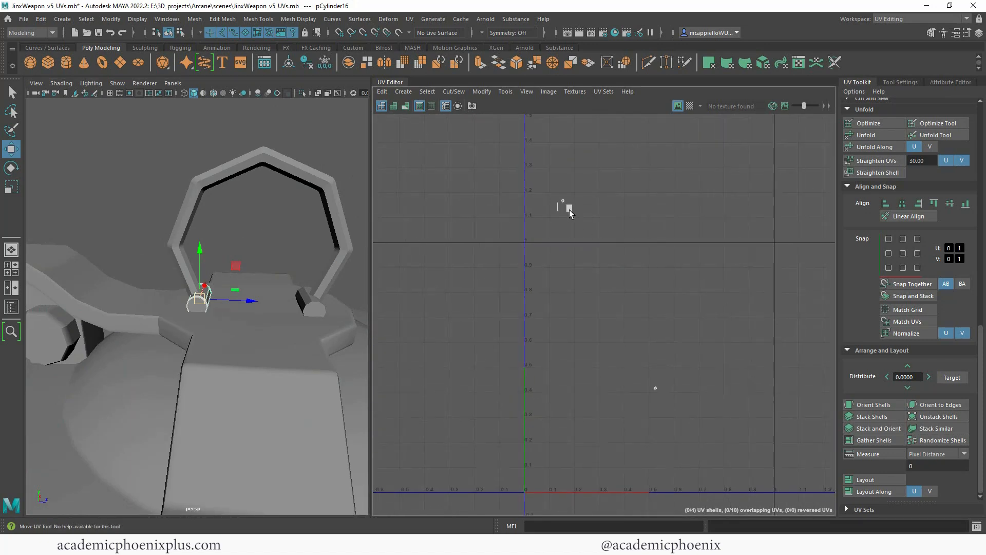
# Move the hinge's three remaining shells from above the tile to its tiny round shell and frame the hinge in both views.
pyautogui.moveTo(569, 208); pyautogui.dragTo(557, 226, button='right')
pyautogui.moveTo(550, 181); pyautogui.dragTo(585, 221)
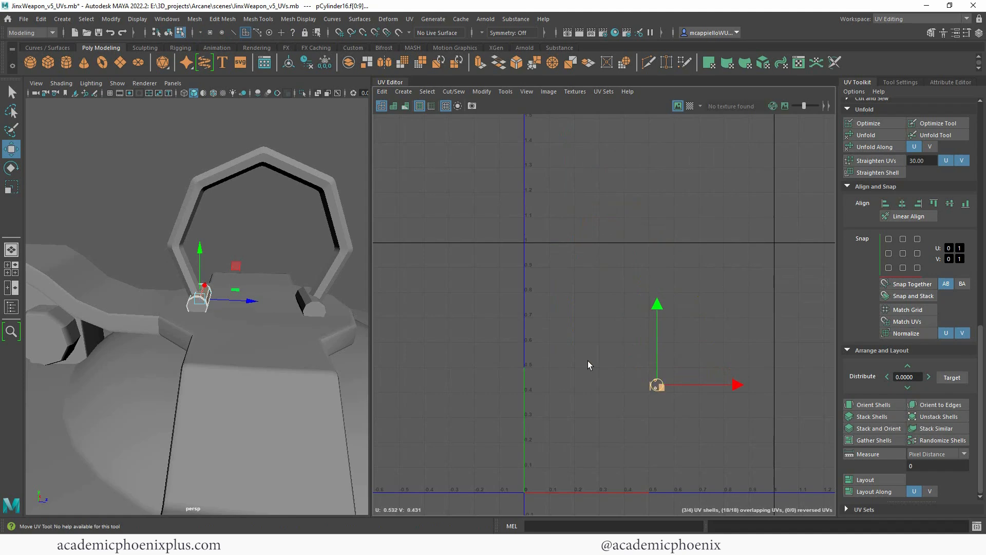
pyautogui.press('f')
pyautogui.keyDown('alt'); pyautogui.moveTo(235, 291); pyautogui.dragTo(308, 282); pyautogui.keyUp('alt')
pyautogui.keyDown('alt'); pyautogui.moveTo(645, 369); pyautogui.dragTo(765, 470, button='right'); pyautogui.keyUp('alt')
pyautogui.keyDown('alt'); pyautogui.moveTo(765, 470); pyautogui.dragTo(693, 429, button='middle'); pyautogui.keyUp('alt')
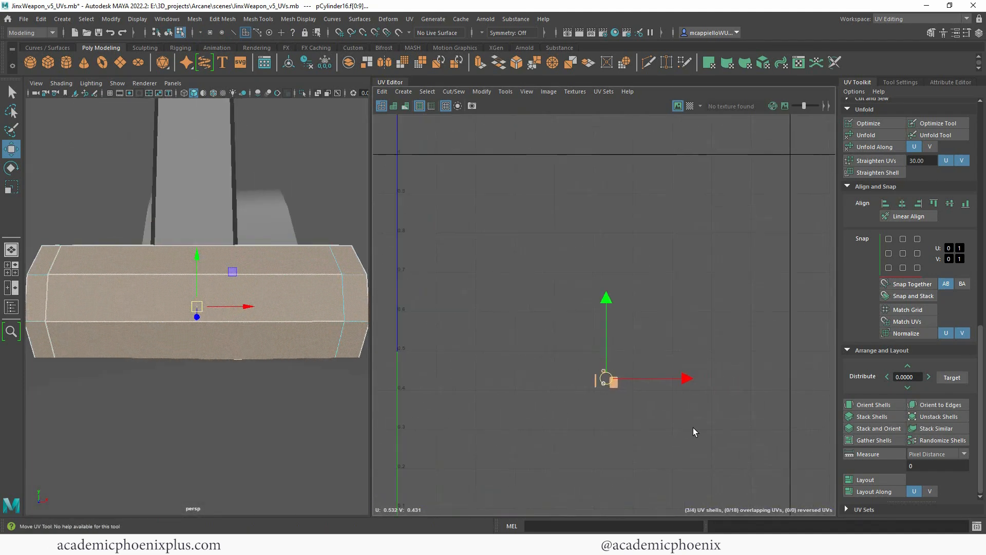
pyautogui.keyDown('alt'); pyautogui.moveTo(506, 362); pyautogui.dragTo(664, 384, button='right'); pyautogui.keyUp('alt')
pyautogui.keyDown('alt'); pyautogui.moveTo(664, 385); pyautogui.dragTo(571, 312, button='middle'); pyautogui.keyUp('alt')
pyautogui.keyDown('alt'); pyautogui.moveTo(571, 312); pyautogui.dragTo(719, 354, button='right'); pyautogui.keyUp('alt')
pyautogui.keyDown('alt'); pyautogui.moveTo(719, 354); pyautogui.dragTo(614, 311, button='middle'); pyautogui.keyUp('alt')
pyautogui.keyDown('alt'); pyautogui.moveTo(614, 311); pyautogui.dragTo(867, 370, button='right'); pyautogui.keyUp('alt')
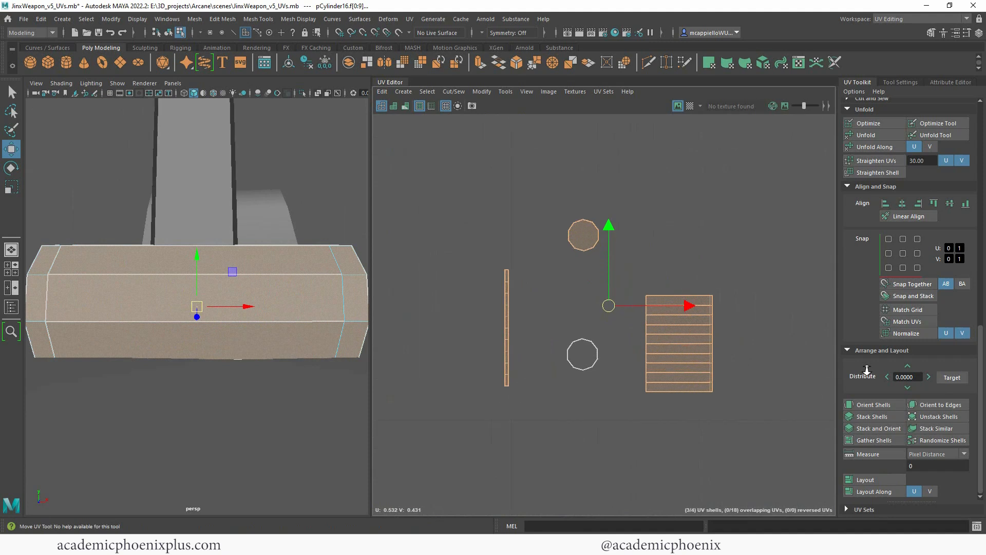
# Select the long border edge of the hinge's rectangular barrel shell and stitch the thin strip shell onto it.
pyautogui.scroll(3, 685, 341)
pyautogui.moveTo(669, 312); pyautogui.dragTo(668, 285, button='right')
pyautogui.click(653, 292)
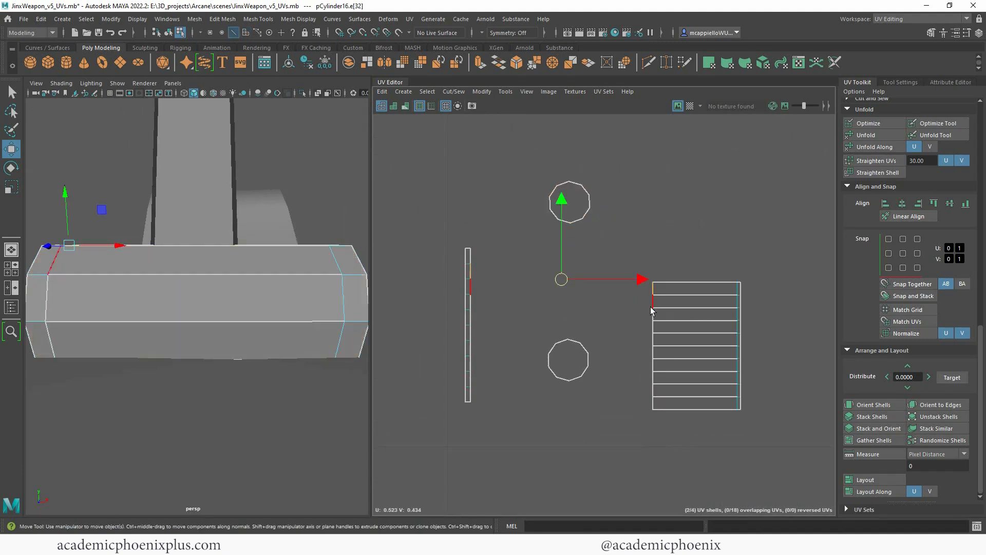
pyautogui.doubleClick(653, 401)
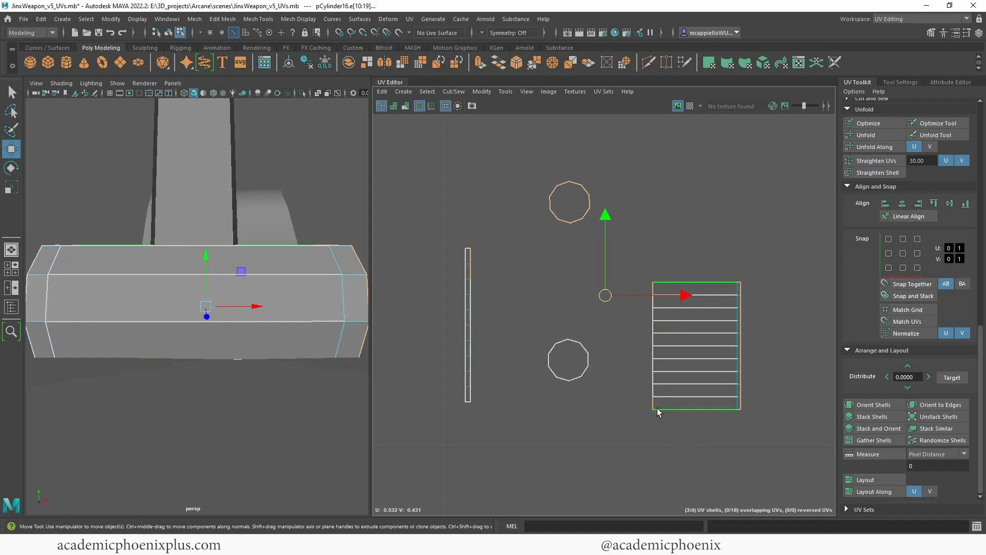
pyautogui.click(654, 403)
pyautogui.click(654, 391)
pyautogui.keyDown('shift'); pyautogui.click(654, 377); pyautogui.keyUp('shift')
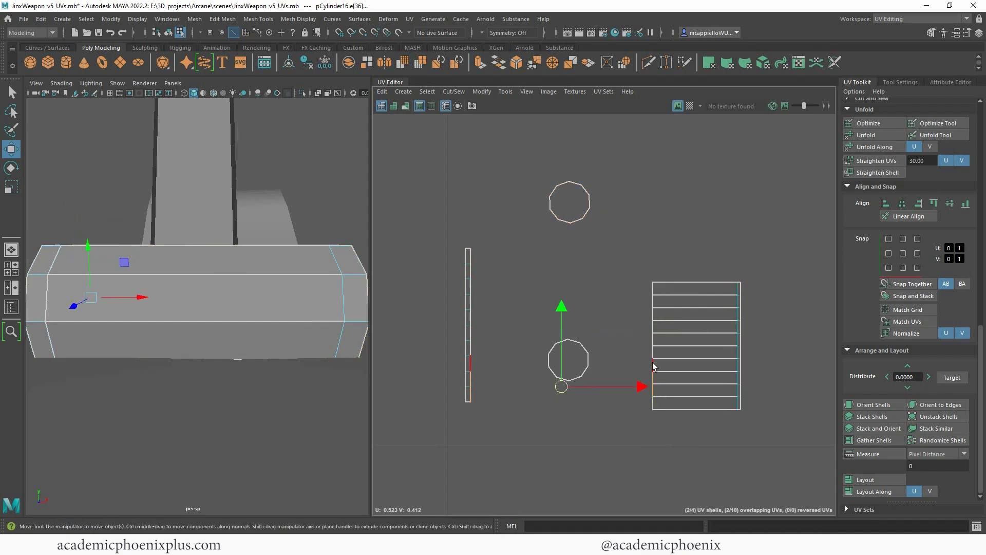
pyautogui.keyDown('shift'); pyautogui.click(654, 365); pyautogui.keyUp('shift')
pyautogui.keyDown('shift'); pyautogui.doubleClick(653, 288); pyautogui.keyUp('shift')
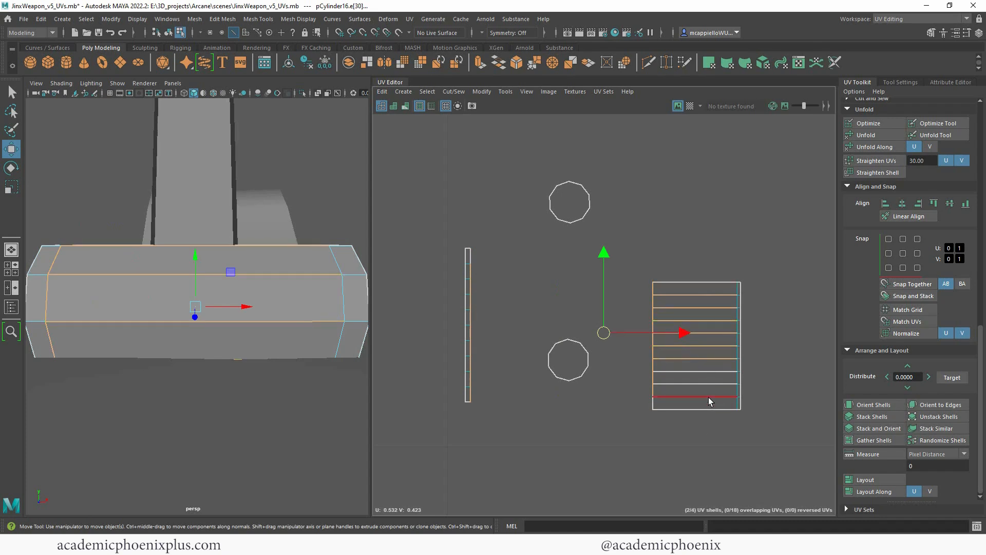
pyautogui.keyDown('ctrl'); pyautogui.moveTo(703, 267); pyautogui.dragTo(744, 403); pyautogui.keyUp('ctrl')
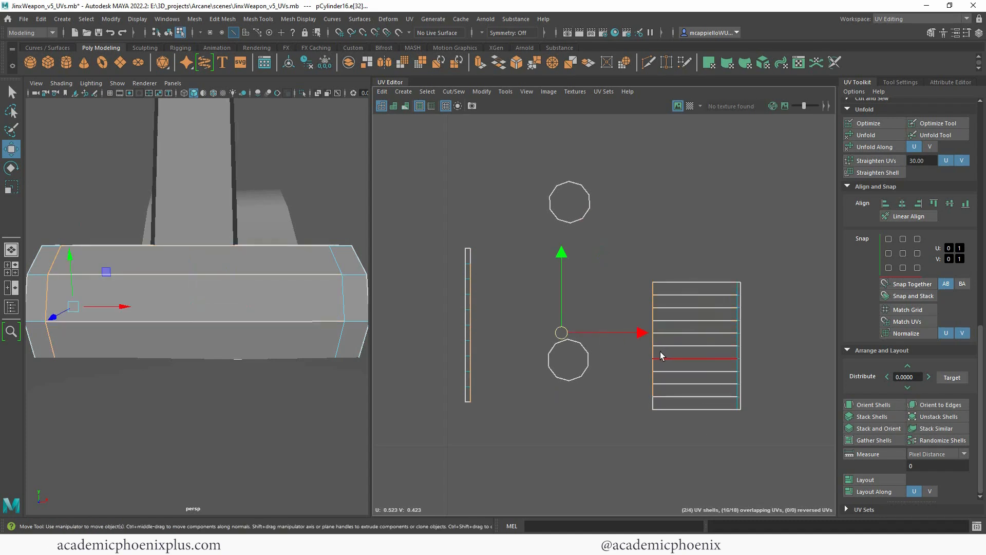
pyautogui.keyDown('shift'); pyautogui.rightClick(650, 359); pyautogui.keyUp('shift')
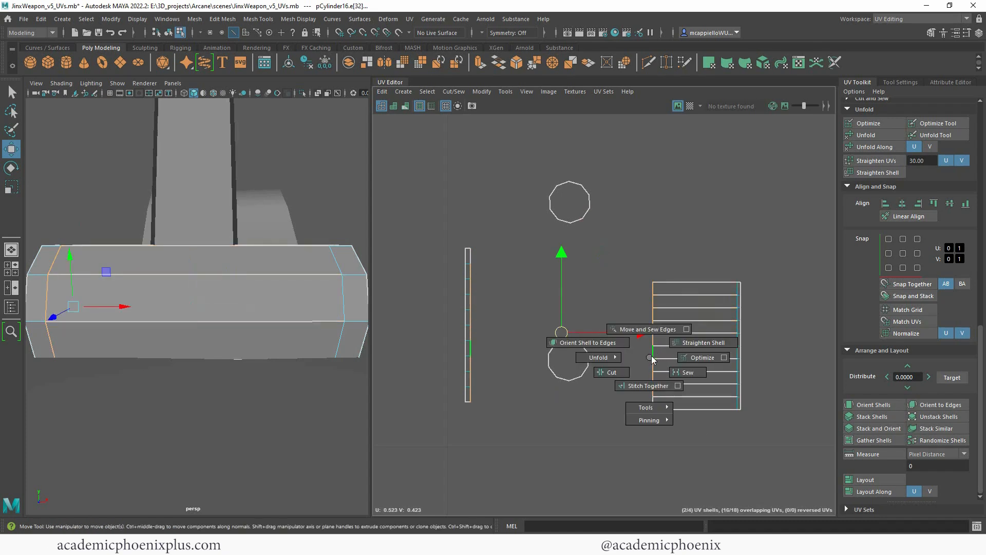
pyautogui.click(647, 387)
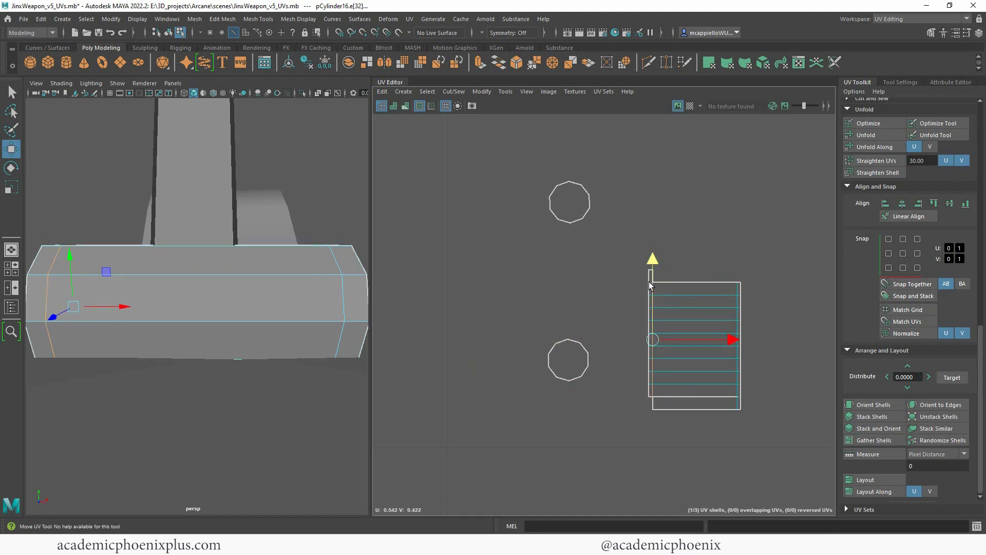
# Cut the edge separating the protruding end segment from the rest of the stitched strip on the hinge barrel shell.
pyautogui.scroll(5, 649, 281)
pyautogui.click(647, 294)
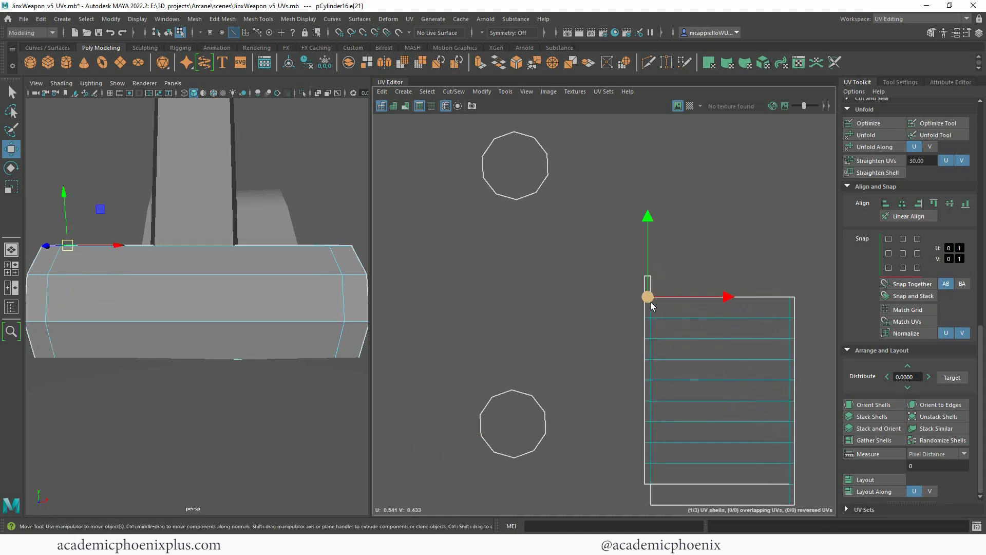
pyautogui.keyDown('shift'); pyautogui.rightClick(648, 298); pyautogui.keyUp('shift')
pyautogui.keyDown('shift'); pyautogui.moveTo(622, 313); pyautogui.dragTo(620, 314, button='right'); pyautogui.keyUp('shift')
# Stitch the cut strip segment into the open corner at the opposite end of the hinge barrel shell.
pyautogui.keyDown('alt'); pyautogui.moveTo(668, 347); pyautogui.dragTo(687, 229, button='middle'); pyautogui.keyUp('alt')
pyautogui.click(667, 365)
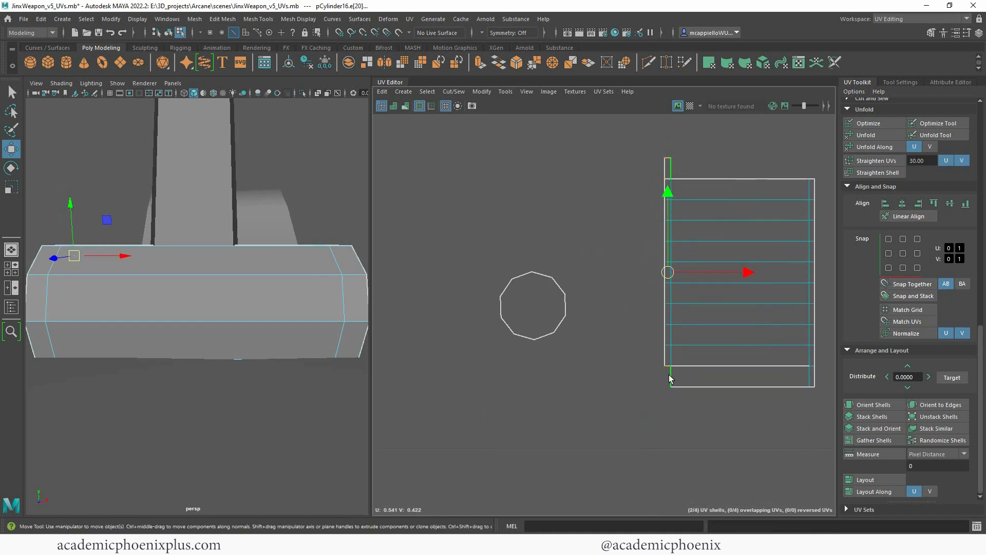
pyautogui.keyDown('shift'); pyautogui.rightClick(668, 375); pyautogui.keyUp('shift')
pyautogui.click(666, 399)
pyautogui.keyDown('alt'); pyautogui.moveTo(693, 386); pyautogui.dragTo(632, 303, button='right'); pyautogui.keyUp('alt')
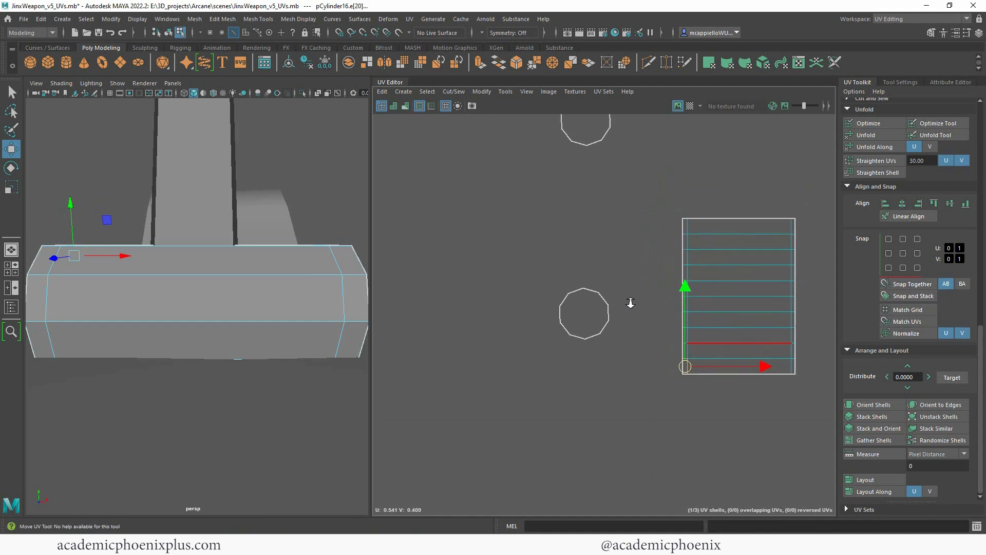
# Move the hinge's upper round cap shell directly above the other cap, and place the barrel shell close beside both caps.
pyautogui.keyDown('alt'); pyautogui.moveTo(737, 293); pyautogui.dragTo(611, 297, button='right'); pyautogui.keyUp('alt')
pyautogui.keyDown('alt'); pyautogui.moveTo(611, 296); pyautogui.dragTo(599, 322, button='middle'); pyautogui.keyUp('alt')
pyautogui.click(598, 364)
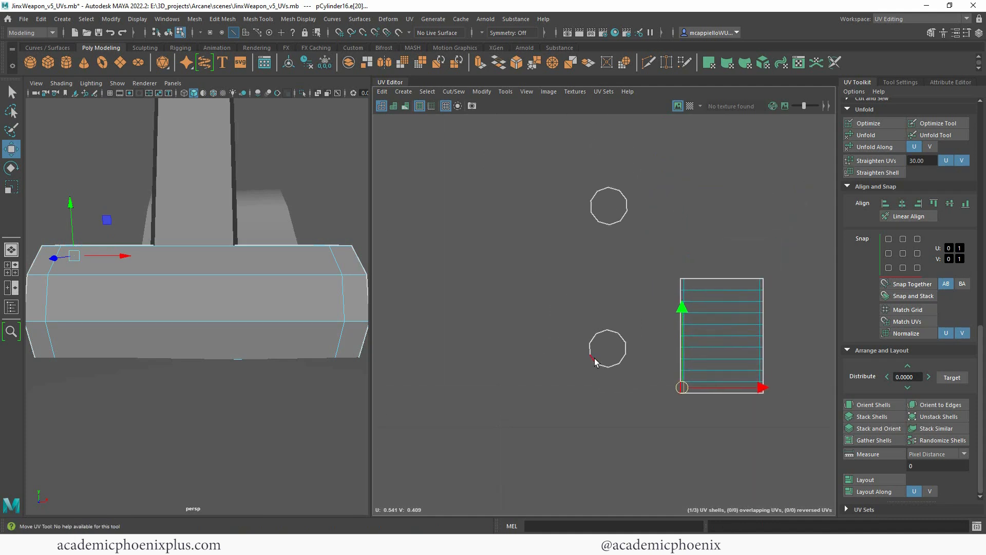
pyautogui.rightClick(608, 351)
pyautogui.click(606, 378)
pyautogui.click(601, 359)
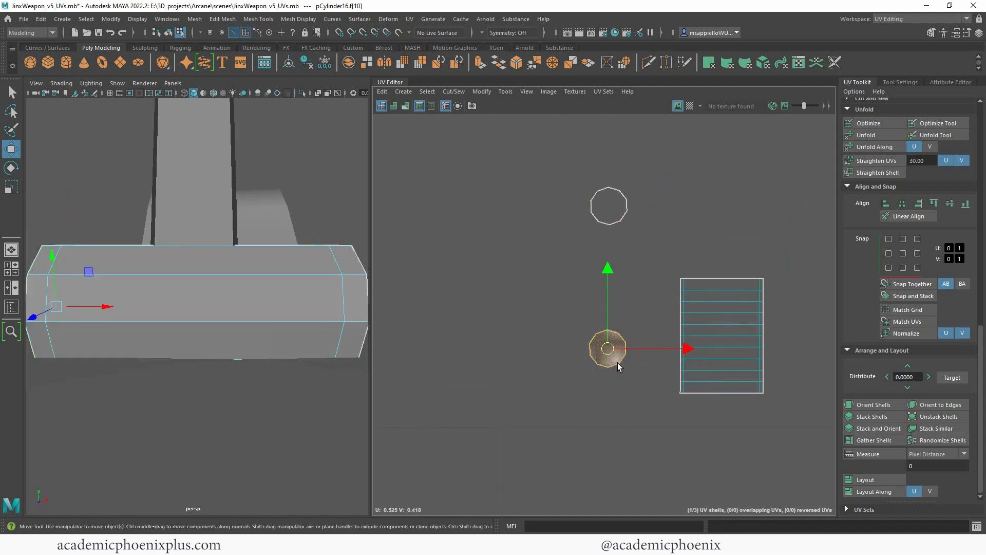
pyautogui.click(610, 214)
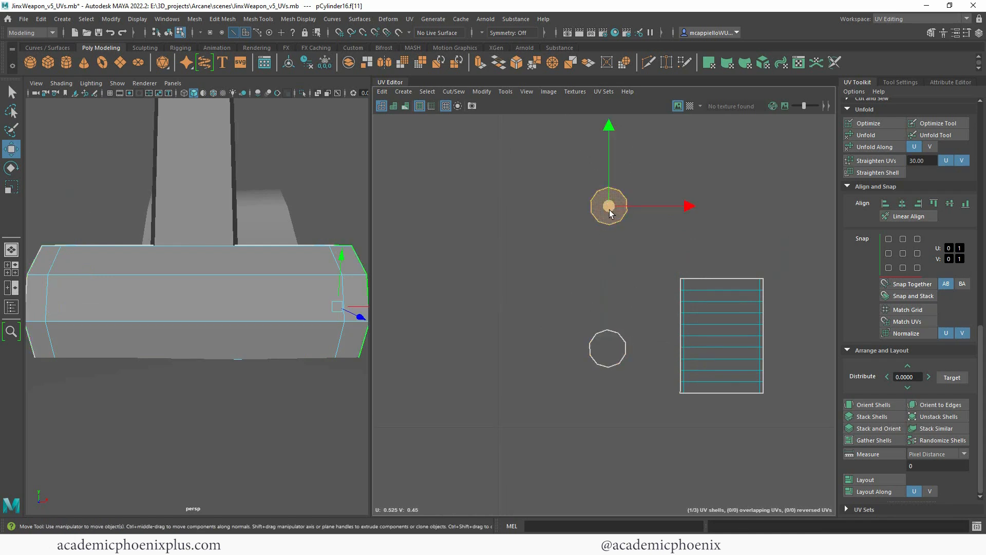
pyautogui.moveTo(609, 210); pyautogui.dragTo(609, 299)
pyautogui.moveTo(784, 420); pyautogui.dragTo(785, 422)
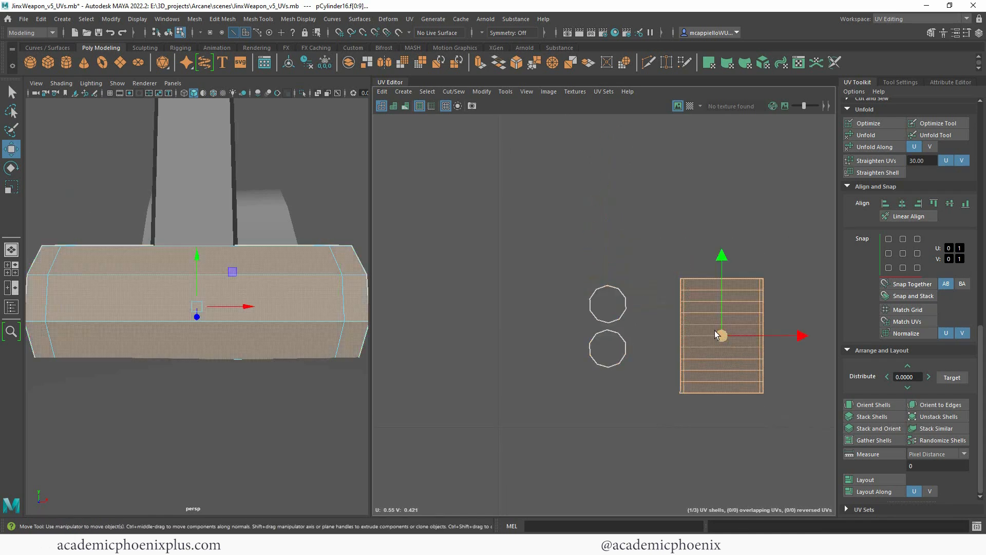
pyautogui.moveTo(721, 335); pyautogui.dragTo(676, 330)
# Return to object selection, select all parts of the weapon and save the scene.
pyautogui.keyDown('alt'); pyautogui.moveTo(246, 306); pyautogui.dragTo(69, 262, button='right'); pyautogui.keyUp('alt')
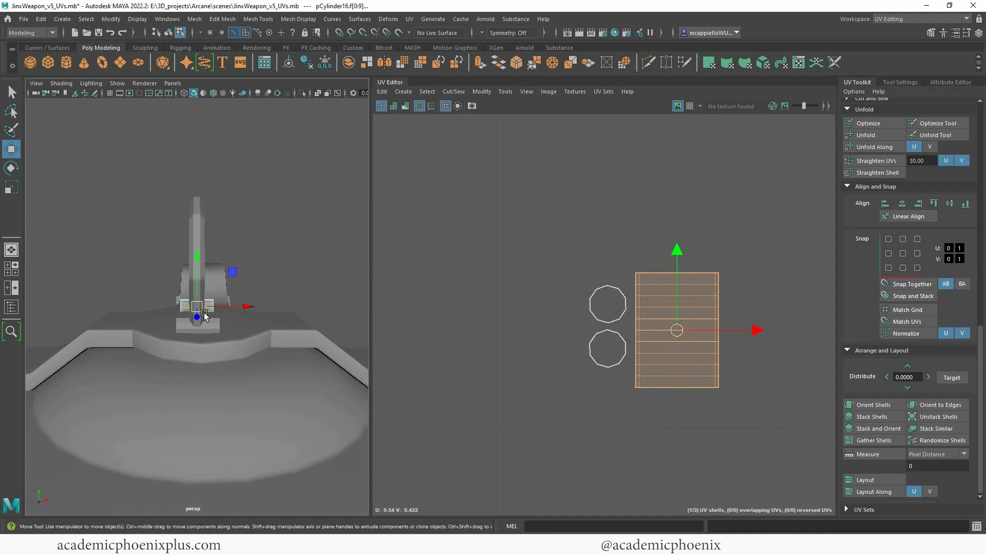
pyautogui.keyDown('alt'); pyautogui.moveTo(204, 313); pyautogui.dragTo(344, 322); pyautogui.keyUp('alt')
pyautogui.moveTo(199, 308); pyautogui.dragTo(235, 249, button='right')
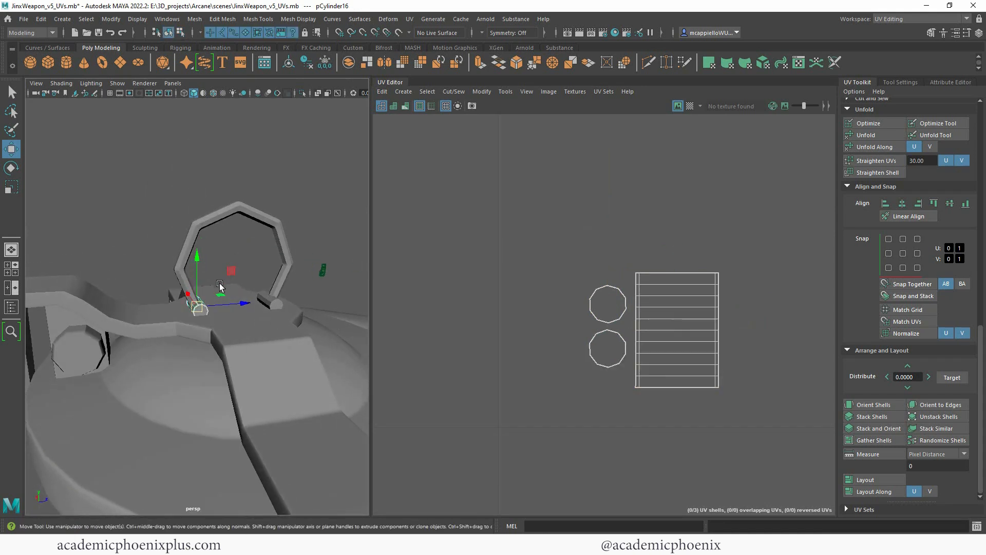
pyautogui.keyDown('alt'); pyautogui.moveTo(260, 288); pyautogui.dragTo(77, 249, button='right'); pyautogui.keyUp('alt')
pyautogui.moveTo(84, 241); pyautogui.dragTo(311, 505)
pyautogui.hotkey('ctrl', 's')
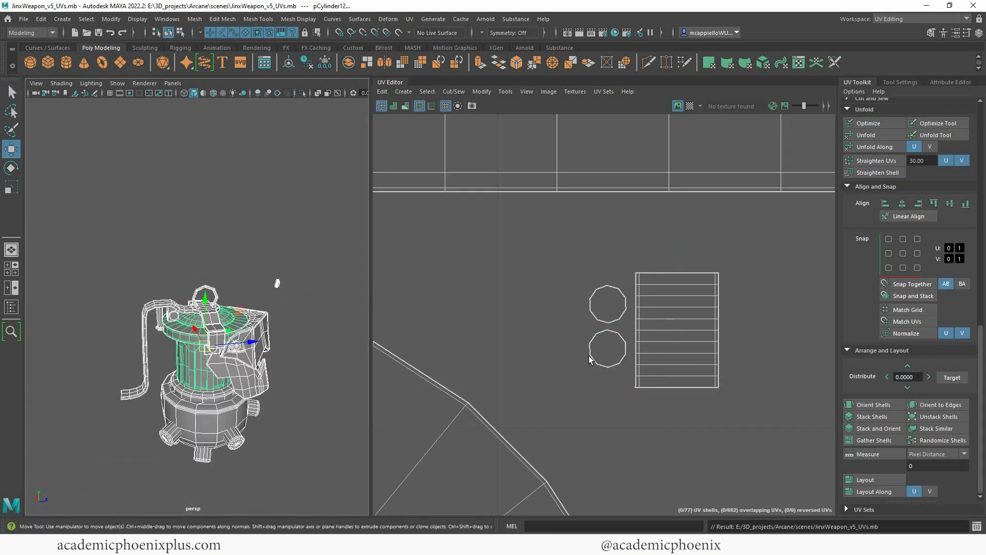
# Move the hinge's three shells together into the lower gap between the large ringed disc and the smaller twelve-sided disc shell.
pyautogui.scroll(-5, 551, 260)
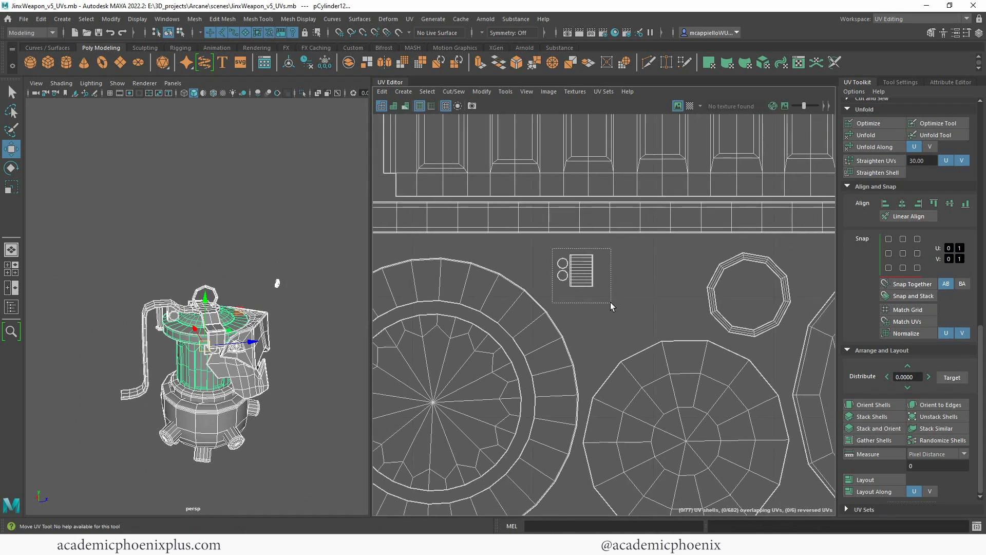
pyautogui.moveTo(582, 275); pyautogui.dragTo(572, 294, button='right')
pyautogui.moveTo(541, 241); pyautogui.dragTo(603, 302)
pyautogui.moveTo(575, 266); pyautogui.dragTo(598, 332)
pyautogui.keyDown('alt'); pyautogui.moveTo(670, 333); pyautogui.dragTo(495, 277, button='right'); pyautogui.keyUp('alt')
pyautogui.keyDown('alt'); pyautogui.moveTo(600, 323); pyautogui.dragTo(595, 274, button='middle'); pyautogui.keyUp('alt')
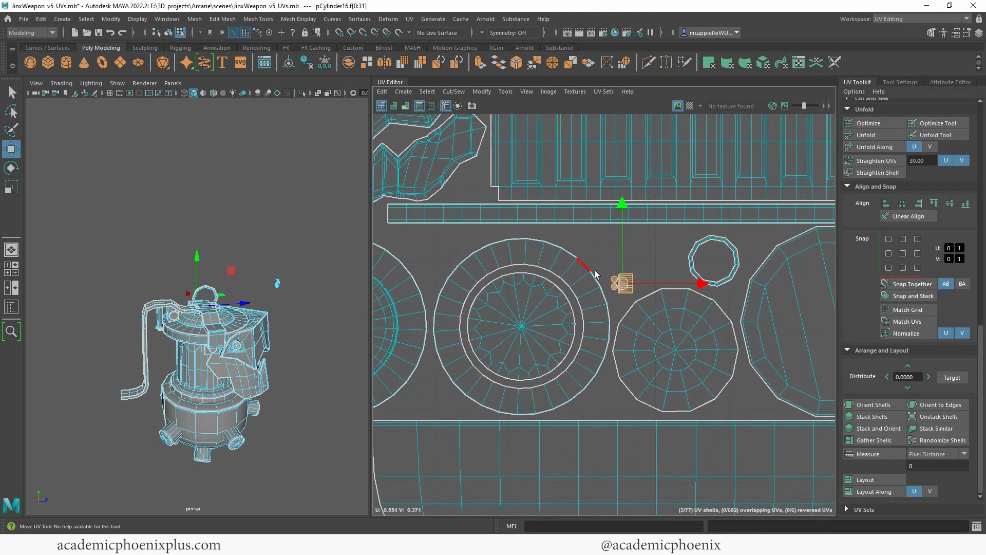
pyautogui.moveTo(625, 285); pyautogui.dragTo(608, 407)
# Find the second hinge's shells above the tile and gather its two round cap shells just above its barrel shell.
pyautogui.scroll(-3, 748, 352)
pyautogui.keyDown('alt'); pyautogui.moveTo(748, 339); pyautogui.dragTo(550, 312, button='middle'); pyautogui.keyUp('alt')
pyautogui.keyDown('alt'); pyautogui.moveTo(637, 324); pyautogui.dragTo(732, 440, button='middle'); pyautogui.keyUp('alt')
pyautogui.press('f')
pyautogui.click(278, 346)
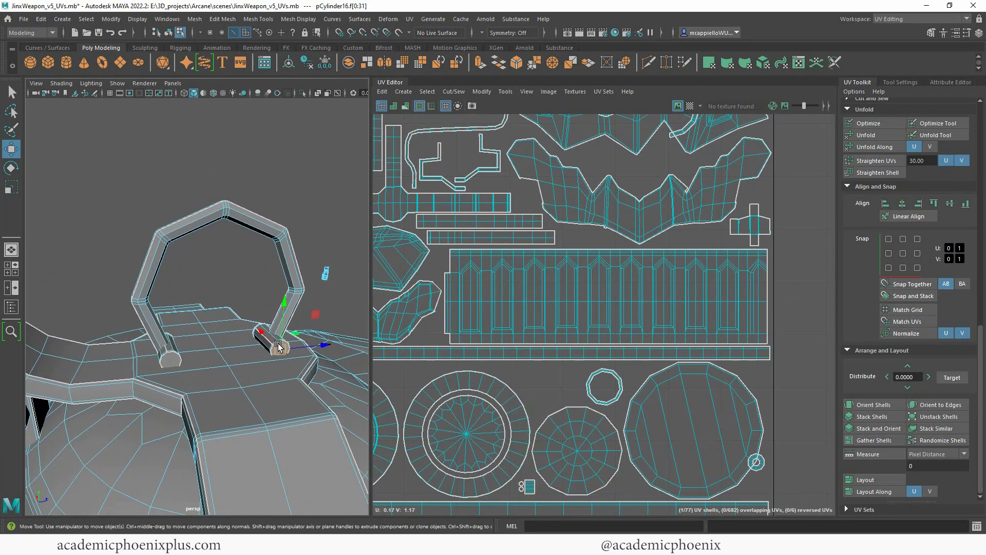
pyautogui.press('f')
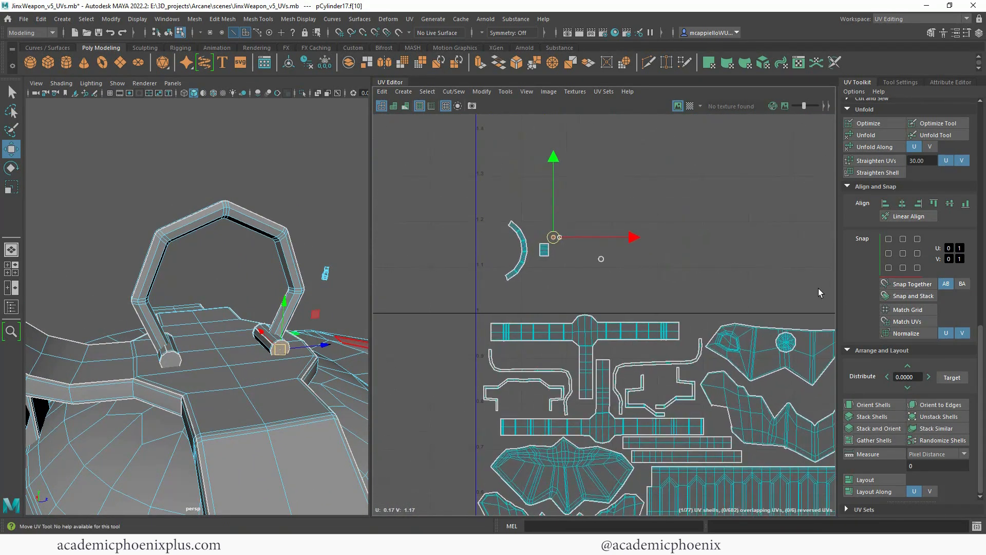
pyautogui.keyDown('alt'); pyautogui.moveTo(523, 253); pyautogui.dragTo(666, 281, button='right'); pyautogui.keyUp('alt')
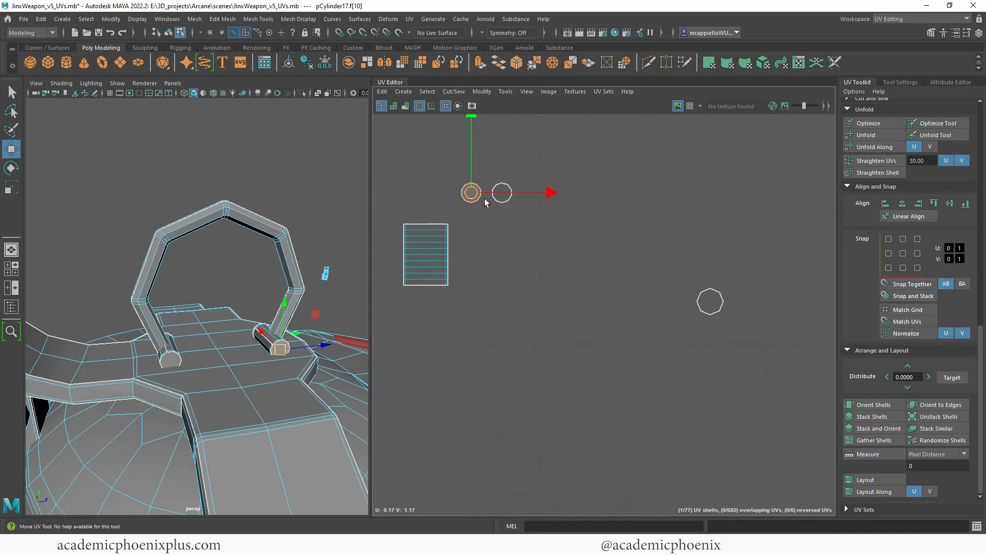
pyautogui.moveTo(465, 192); pyautogui.dragTo(422, 200)
pyautogui.moveTo(501, 180); pyautogui.dragTo(452, 203)
pyautogui.moveTo(745, 331); pyautogui.dragTo(745, 331)
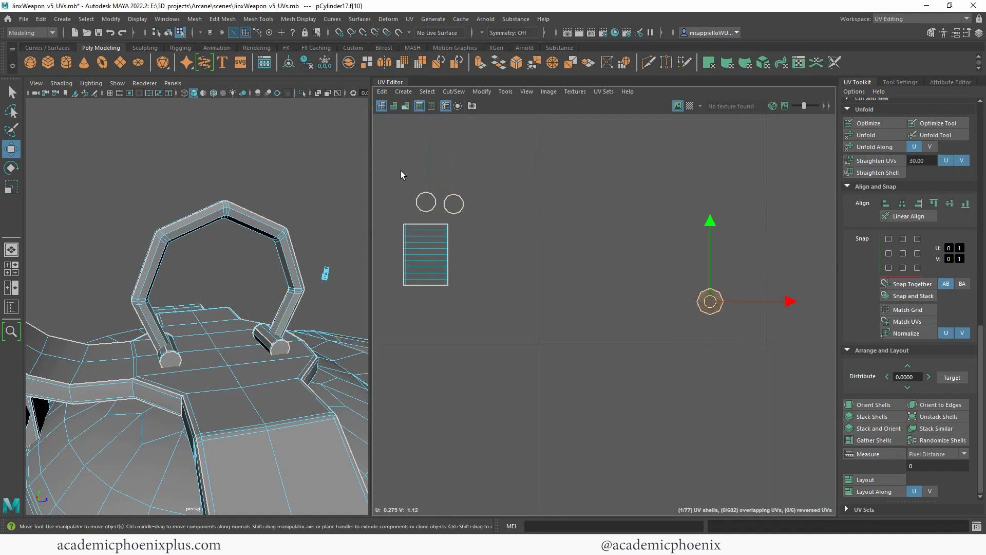
# Move the second hinge's three shells into the tile, in the lower gap between the twelve-sided disc and the large striped disc.
pyautogui.moveTo(378, 161); pyautogui.dragTo(551, 326)
pyautogui.keyDown('alt'); pyautogui.moveTo(668, 348); pyautogui.dragTo(488, 306, button='right'); pyautogui.keyUp('alt')
pyautogui.keyDown('alt'); pyautogui.moveTo(488, 305); pyautogui.dragTo(409, 173, button='middle'); pyautogui.keyUp('alt')
pyautogui.moveTo(526, 183); pyautogui.dragTo(667, 397)
pyautogui.keyDown('alt'); pyautogui.moveTo(652, 400); pyautogui.dragTo(522, 185, button='middle'); pyautogui.keyUp('alt')
pyautogui.moveTo(535, 180); pyautogui.dragTo(647, 450)
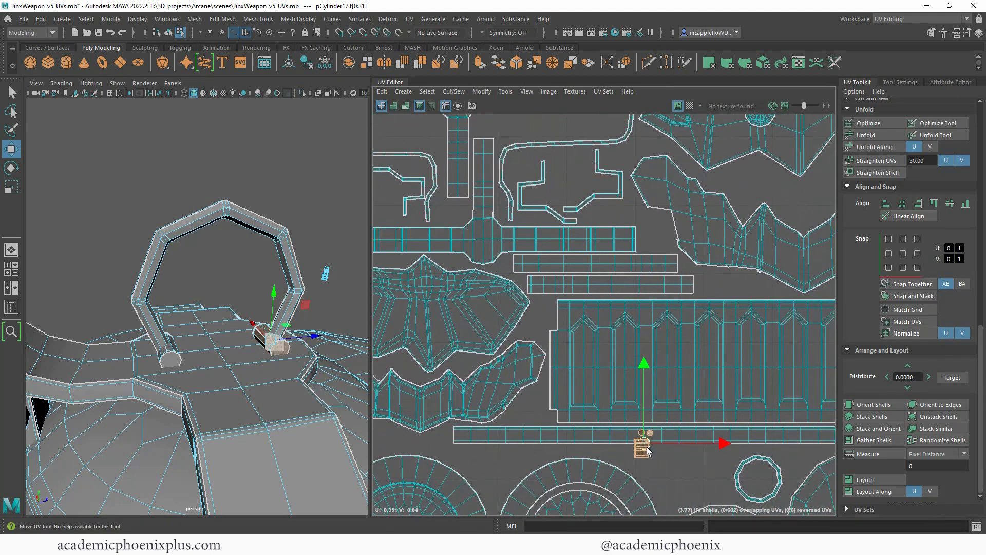
pyautogui.keyDown('alt'); pyautogui.moveTo(648, 451); pyautogui.dragTo(573, 229, button='middle'); pyautogui.keyUp('alt')
pyautogui.moveTo(573, 229); pyautogui.dragTo(709, 381)
pyautogui.keyDown('alt'); pyautogui.moveTo(709, 381); pyautogui.dragTo(801, 366, button='right'); pyautogui.keyUp('alt')
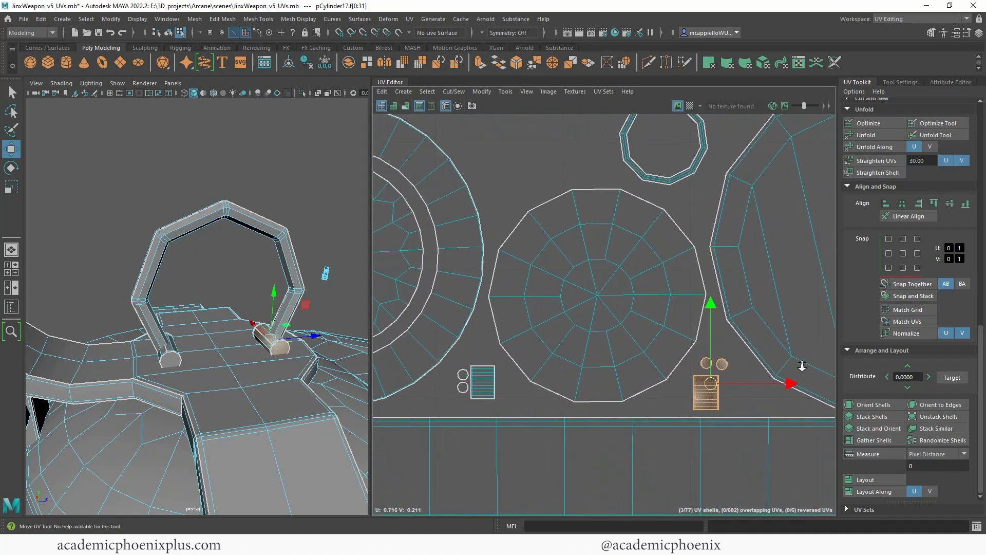
pyautogui.keyDown('alt'); pyautogui.moveTo(802, 365); pyautogui.dragTo(827, 322, button='middle'); pyautogui.keyUp('alt')
# Shift the second hinge's two round cap shells so they sit side by side, centred above its barrel shell.
pyautogui.click(686, 348)
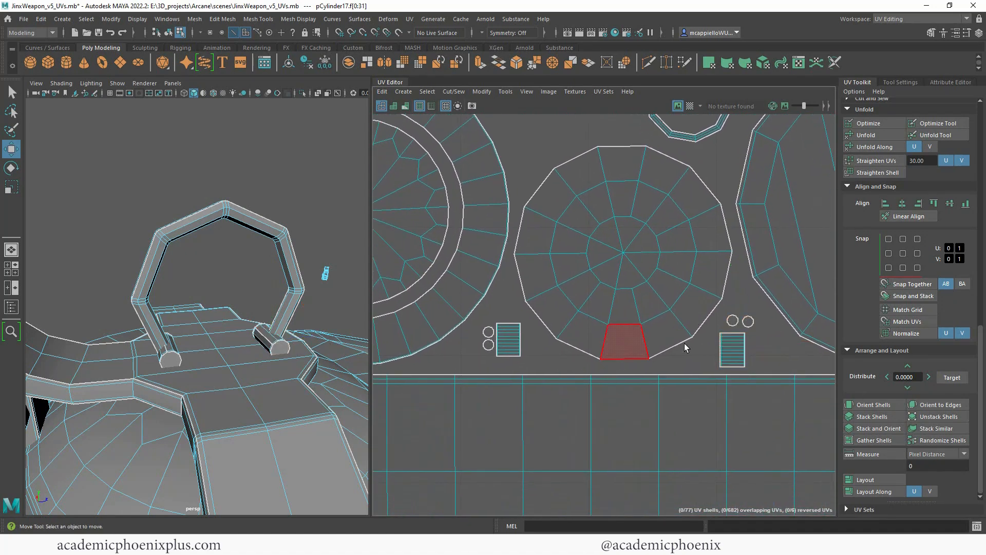
pyautogui.click(733, 323)
pyautogui.moveTo(733, 322); pyautogui.dragTo(741, 324)
pyautogui.click(749, 322)
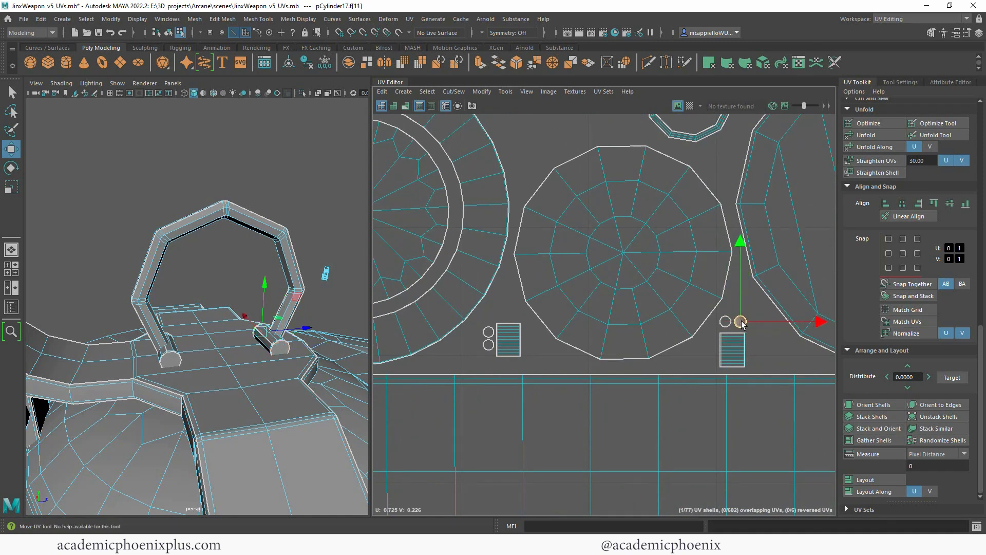
# Select the ring handle on top of the weapon and move its stray curved shell next to the matching one above the tile.
pyautogui.scroll(-1, 687, 337)
pyautogui.scroll(-3, 256, 340)
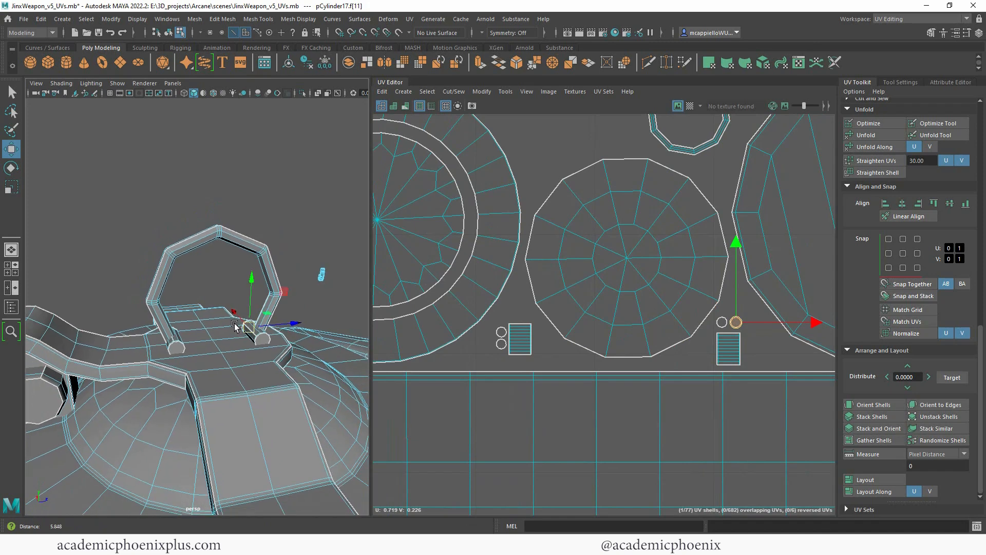
pyautogui.moveTo(269, 255); pyautogui.dragTo(303, 230, button='right')
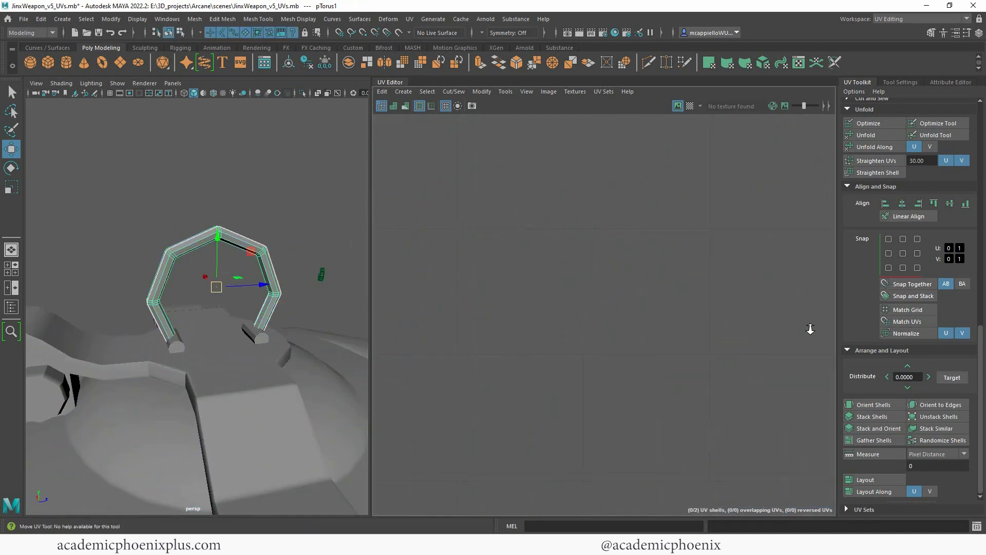
pyautogui.keyDown('alt'); pyautogui.moveTo(810, 329); pyautogui.dragTo(305, 250, button='right'); pyautogui.keyUp('alt')
pyautogui.keyDown('alt'); pyautogui.moveTo(651, 307); pyautogui.dragTo(605, 309, button='right'); pyautogui.keyUp('alt')
pyautogui.keyDown('alt'); pyautogui.moveTo(605, 309); pyautogui.dragTo(517, 372, button='middle'); pyautogui.keyUp('alt')
pyautogui.moveTo(639, 272); pyautogui.dragTo(620, 252, button='right')
pyautogui.click(648, 278)
pyautogui.moveTo(651, 282); pyautogui.dragTo(559, 241)
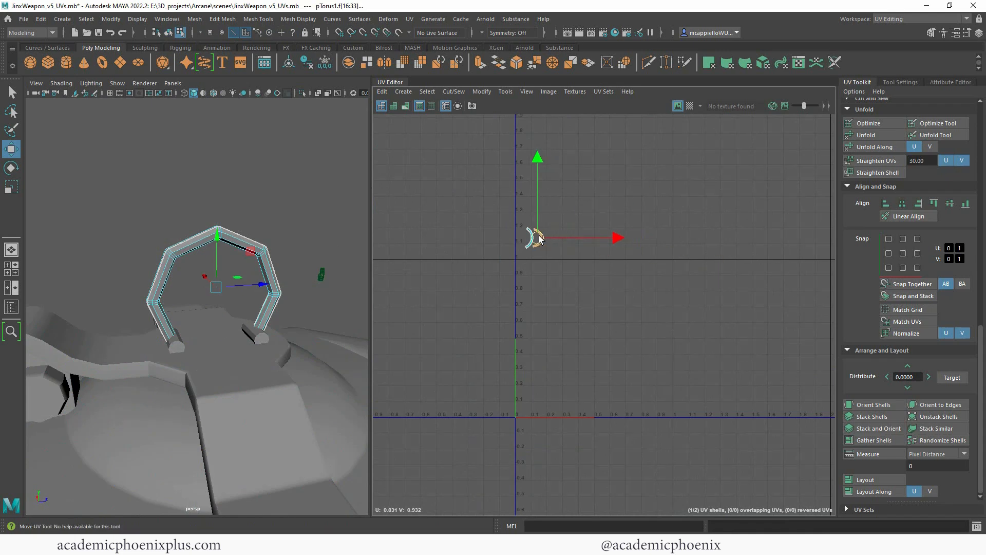
# Select all weapon parts and locate the face of the lone small round shell above the tile on the model.
pyautogui.moveTo(257, 261); pyautogui.dragTo(333, 243, button='right')
pyautogui.keyDown('alt'); pyautogui.moveTo(323, 264); pyautogui.dragTo(164, 257, button='right'); pyautogui.keyUp('alt')
pyautogui.keyDown('alt'); pyautogui.moveTo(164, 257); pyautogui.dragTo(159, 205, button='middle'); pyautogui.keyUp('alt')
pyautogui.moveTo(80, 193); pyautogui.dragTo(288, 411)
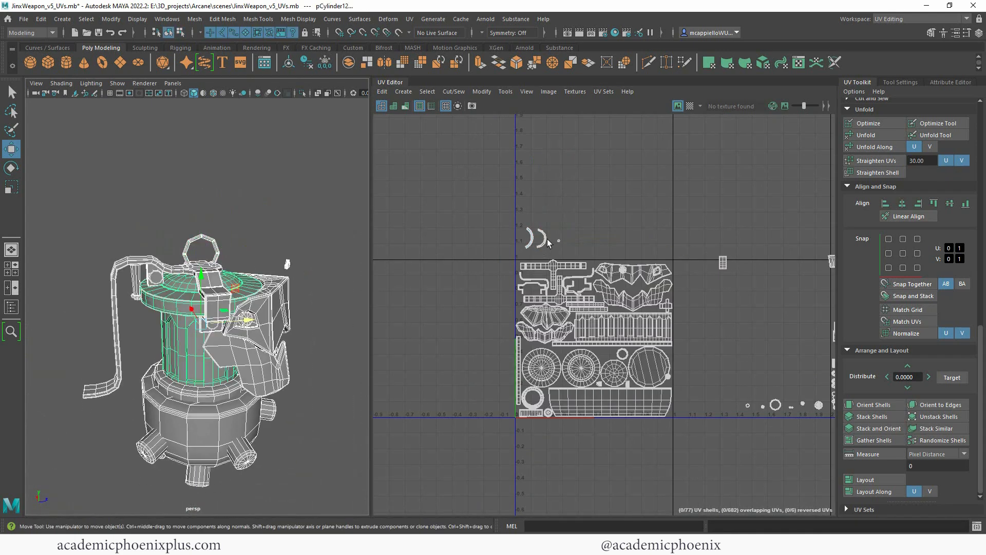
pyautogui.scroll(5, 549, 242)
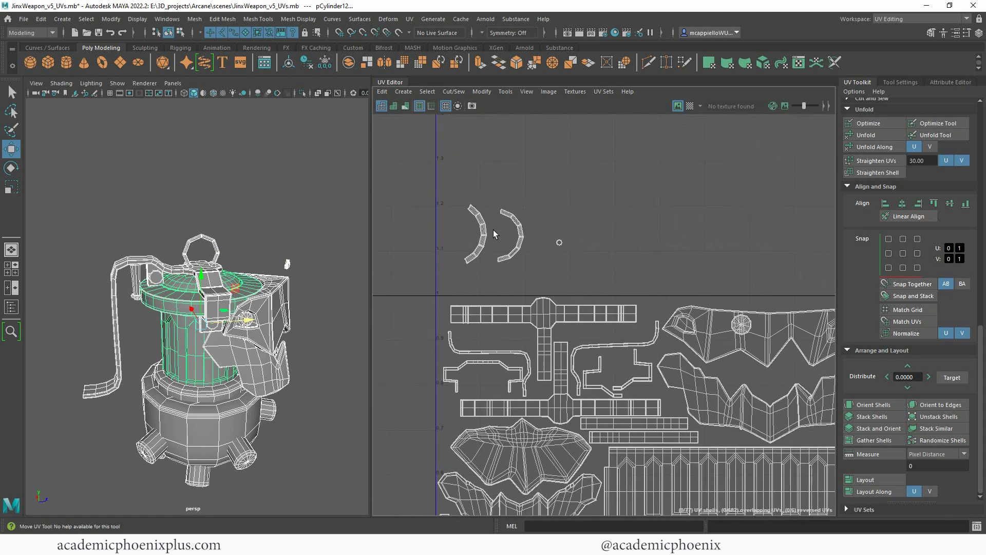
pyautogui.moveTo(494, 234); pyautogui.dragTo(449, 184, button='right')
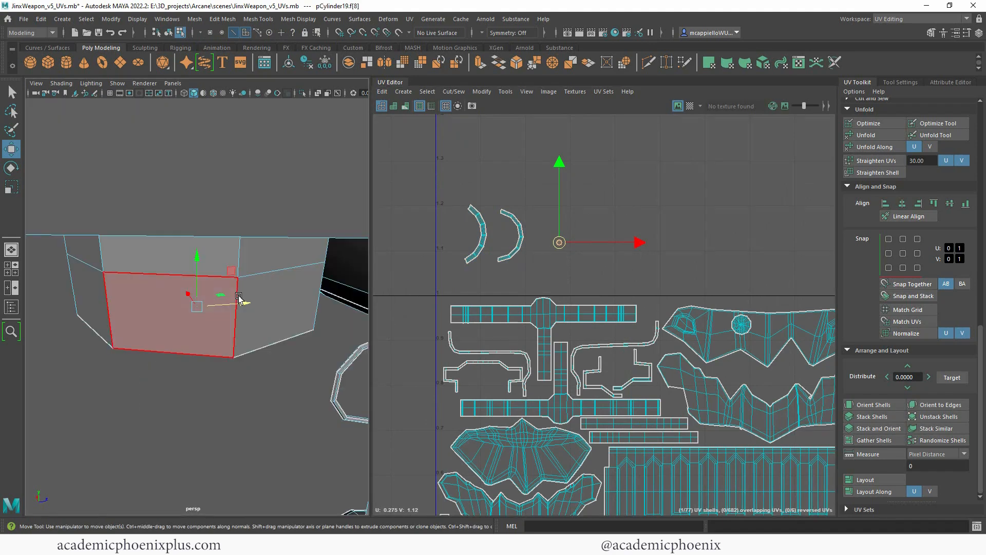
pyautogui.keyDown('alt'); pyautogui.moveTo(239, 298); pyautogui.dragTo(213, 328); pyautogui.keyUp('alt')
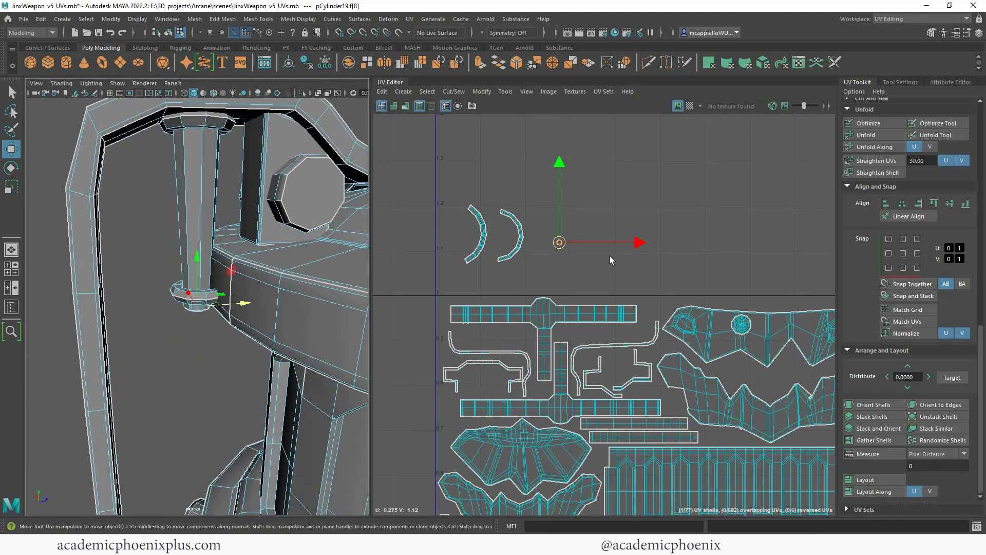
# Move the ring handle's two curved shells into the tile, above the twelve-sided disc and beside the small ring shell.
pyautogui.moveTo(427, 172); pyautogui.dragTo(539, 286)
pyautogui.keyDown('alt'); pyautogui.moveTo(539, 280); pyautogui.dragTo(487, 256, button='right'); pyautogui.keyUp('alt')
pyautogui.keyDown('alt'); pyautogui.moveTo(508, 268); pyautogui.dragTo(473, 174, button='middle'); pyautogui.keyUp('alt')
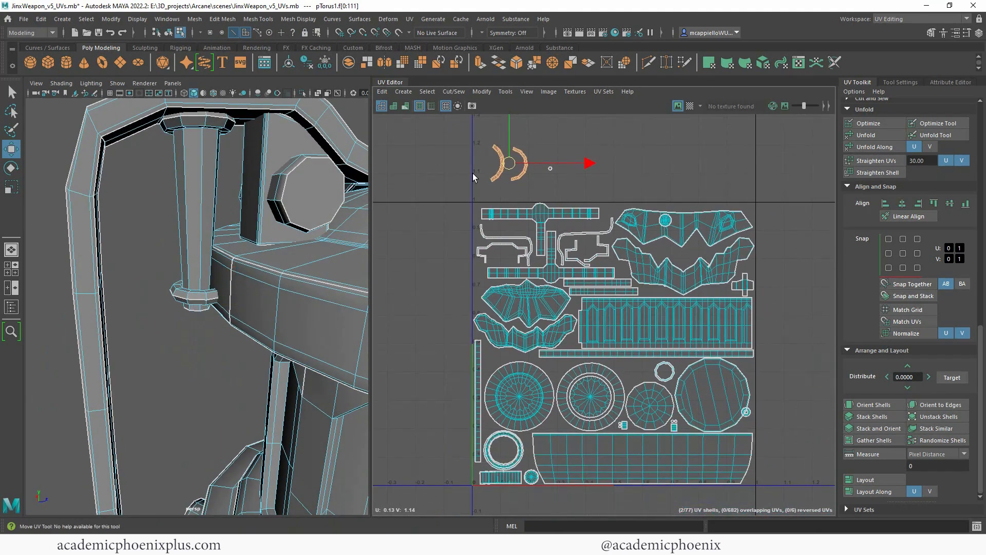
pyautogui.moveTo(640, 355); pyautogui.dragTo(639, 367, button='middle')
pyautogui.press('r')
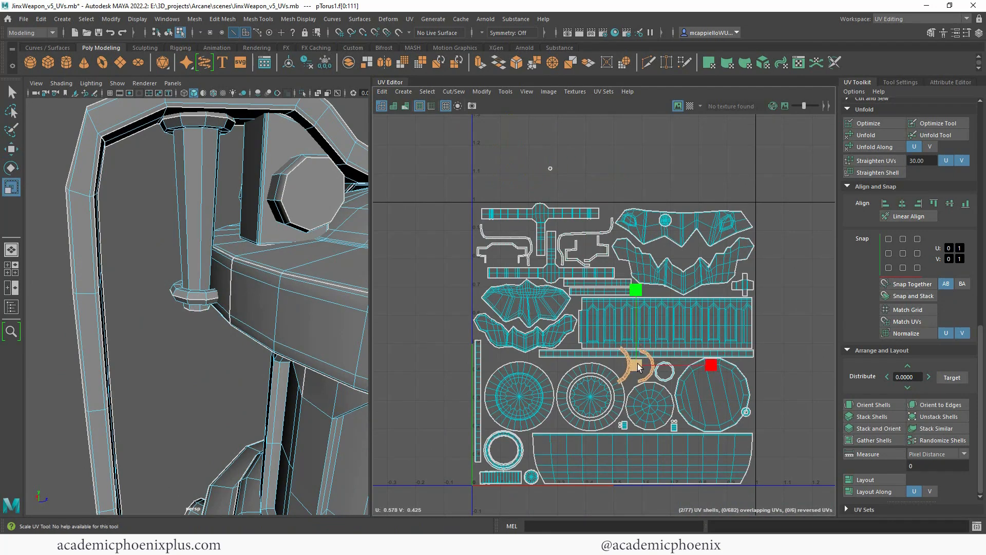
pyautogui.press('w')
# Adjust the two curved shells individually so they nest closely between the large ringed disc and the small ring shell.
pyautogui.keyDown('alt'); pyautogui.moveTo(672, 354); pyautogui.dragTo(821, 383, button='right'); pyautogui.keyUp('alt')
pyautogui.keyDown('alt'); pyautogui.moveTo(662, 352); pyautogui.dragTo(744, 354, button='right'); pyautogui.keyUp('alt')
pyautogui.moveTo(567, 405); pyautogui.dragTo(577, 409)
pyautogui.click(603, 431)
pyautogui.keyDown('alt'); pyautogui.moveTo(674, 408); pyautogui.dragTo(498, 344, button='right'); pyautogui.keyUp('alt')
pyautogui.keyDown('alt'); pyautogui.moveTo(499, 344); pyautogui.dragTo(460, 241, button='middle'); pyautogui.keyUp('alt')
pyautogui.keyDown('alt'); pyautogui.moveTo(648, 394); pyautogui.dragTo(710, 383, button='right'); pyautogui.keyUp('alt')
pyautogui.moveTo(710, 383)
pyautogui.keyDown('alt'); pyautogui.mouseDown(button='middle')
pyautogui.moveTo(742, 376)
pyautogui.moveTo(725, 374)
pyautogui.mouseUp(button='middle'); pyautogui.keyUp('alt')
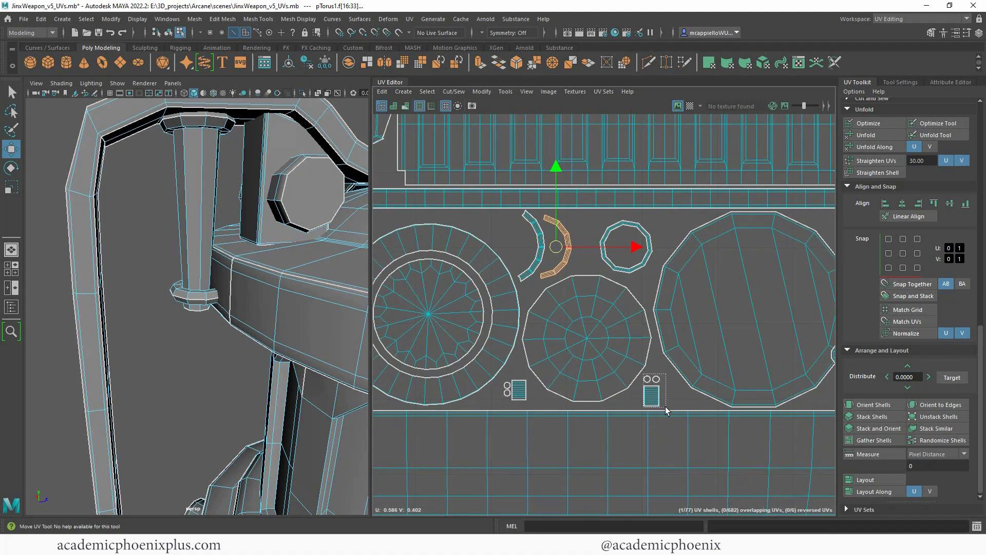
# Move the second hinge's shells between the curved shells and the small ring, and the first hinge's shells beside the outer curved shell.
pyautogui.click(652, 393)
pyautogui.moveTo(654, 392); pyautogui.dragTo(589, 235)
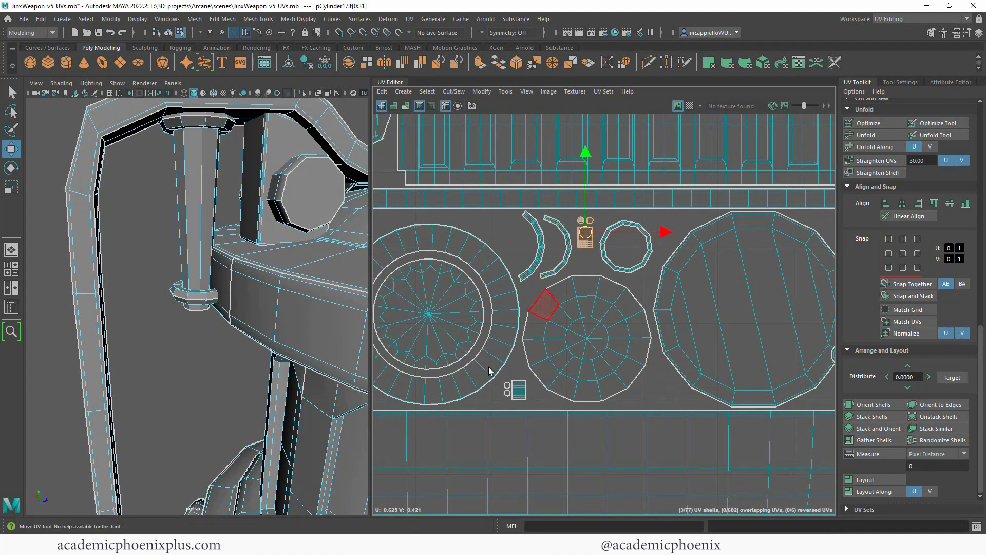
pyautogui.moveTo(532, 402); pyautogui.dragTo(518, 294)
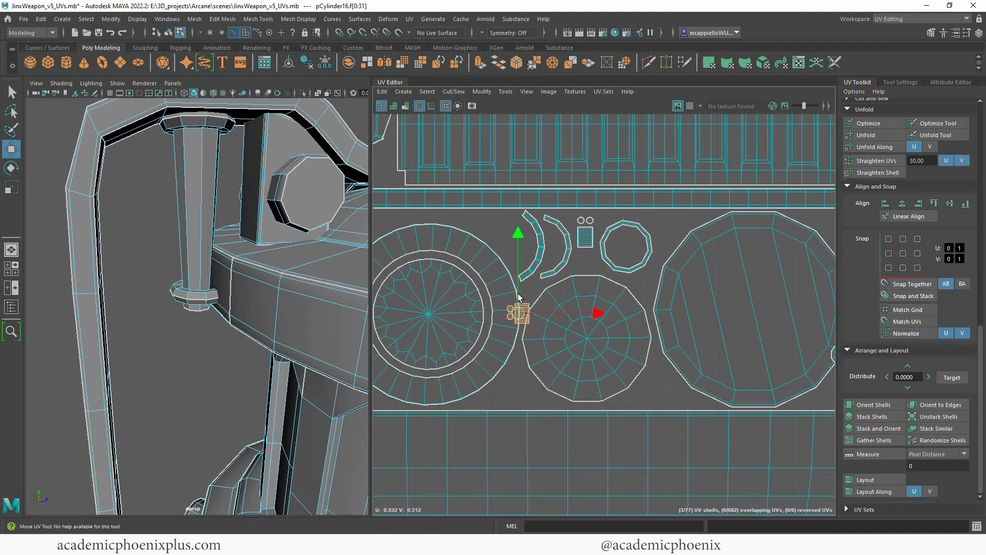
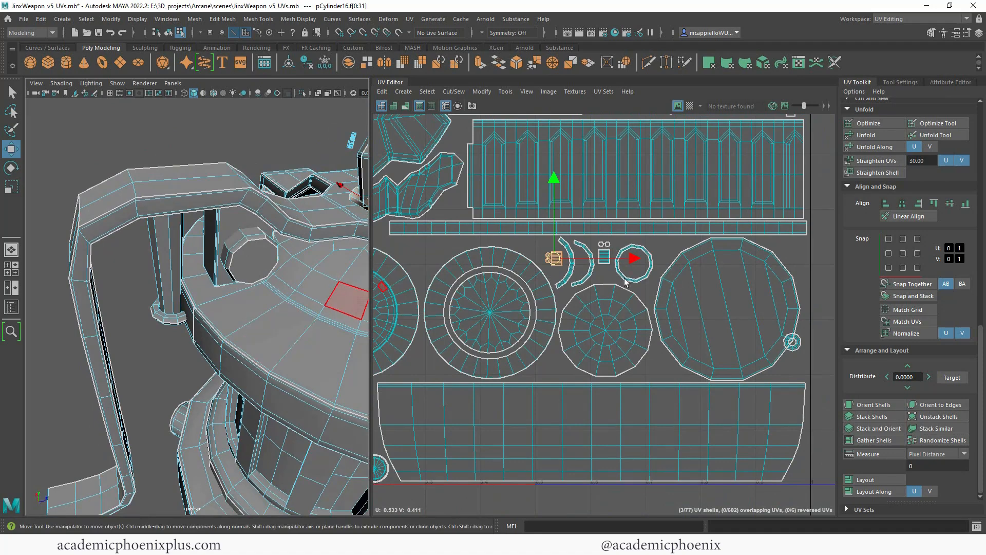
# Select the small ring shell in the tile and locate its part on the model.
pyautogui.click(631, 280)
pyautogui.doubleClick(630, 280)
pyautogui.press('f')
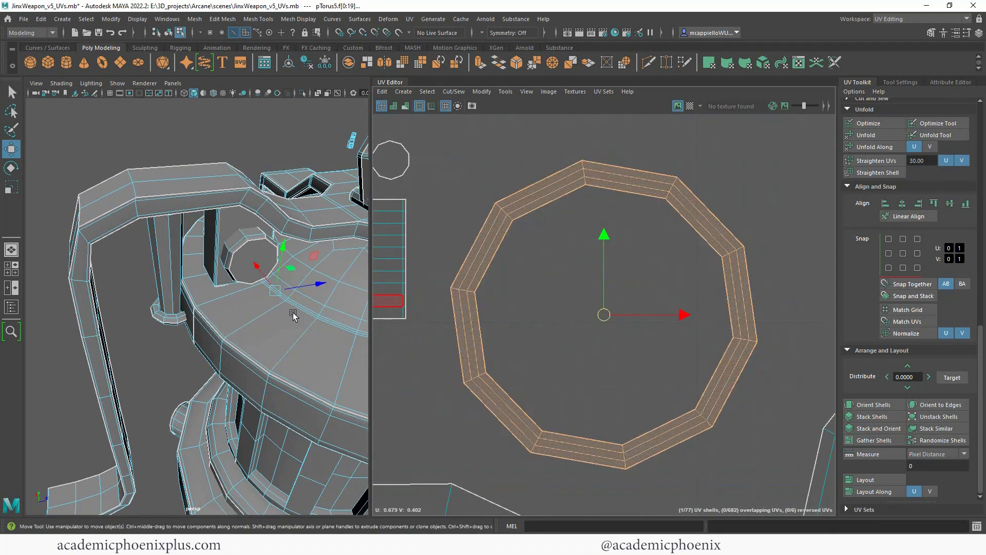
pyautogui.keyDown('alt'); pyautogui.moveTo(291, 310); pyautogui.dragTo(103, 284, button='right'); pyautogui.keyUp('alt')
pyautogui.keyDown('alt'); pyautogui.moveTo(219, 324); pyautogui.dragTo(461, 291); pyautogui.keyUp('alt')
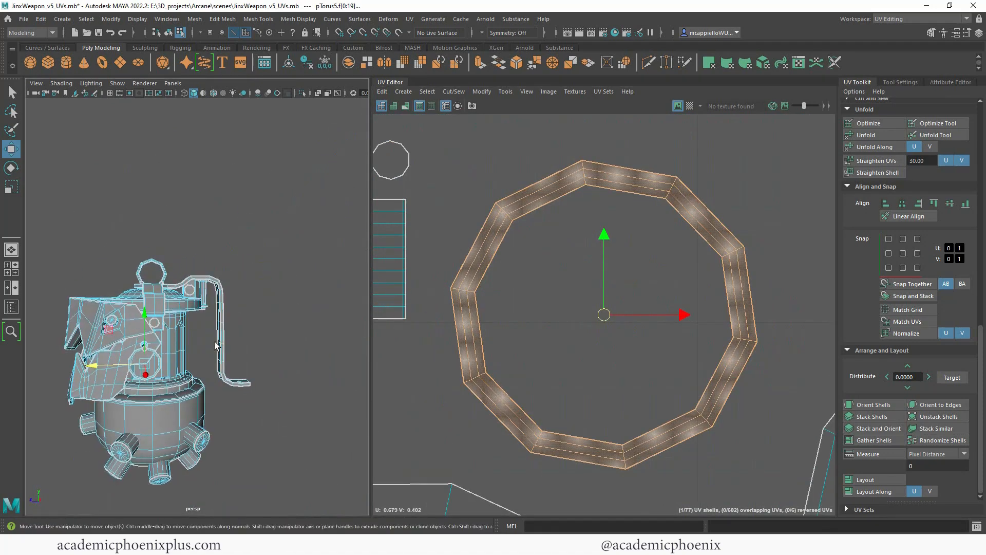
pyautogui.keyDown('alt'); pyautogui.moveTo(220, 344); pyautogui.dragTo(202, 324); pyautogui.keyUp('alt')
# Select the whole rectangular shell of the rod attached to the ring part and bring it into view with the neighbouring small shells.
pyautogui.click(143, 326)
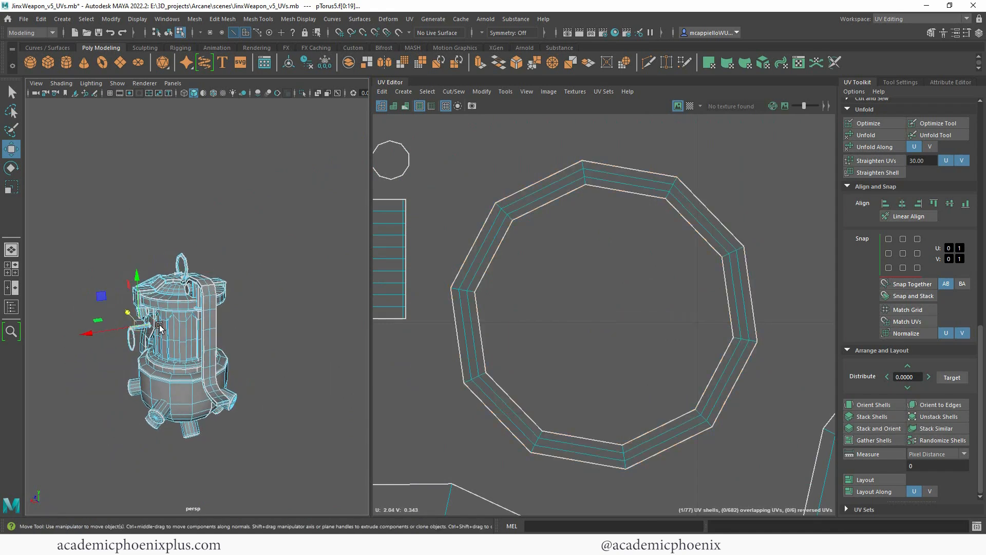
pyautogui.press('f')
pyautogui.press('f')
pyautogui.scroll(-3, 505, 304)
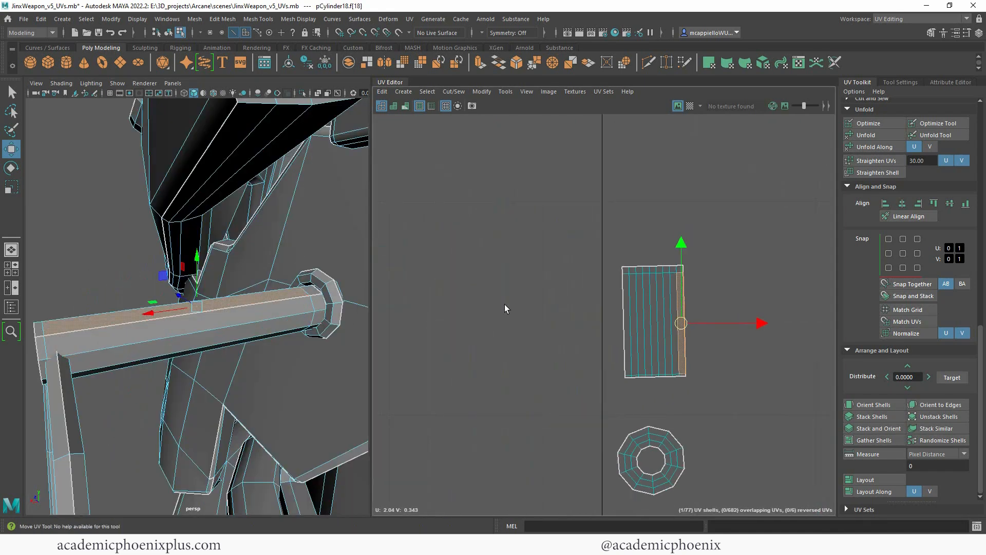
pyautogui.click(643, 355)
pyautogui.doubleClick(644, 354)
pyautogui.keyDown('alt'); pyautogui.moveTo(760, 374); pyautogui.dragTo(462, 308, button='right'); pyautogui.keyUp('alt')
pyautogui.keyDown('alt'); pyautogui.moveTo(556, 337); pyautogui.dragTo(371, 269, button='middle'); pyautogui.keyUp('alt')
pyautogui.keyDown('alt'); pyautogui.moveTo(640, 328); pyautogui.dragTo(493, 287, button='right'); pyautogui.keyUp('alt')
pyautogui.keyDown('alt'); pyautogui.moveTo(640, 330); pyautogui.dragTo(777, 217, button='middle'); pyautogui.keyUp('alt')
pyautogui.keyDown('alt'); pyautogui.moveTo(234, 270); pyautogui.dragTo(62, 263, button='right'); pyautogui.keyUp('alt')
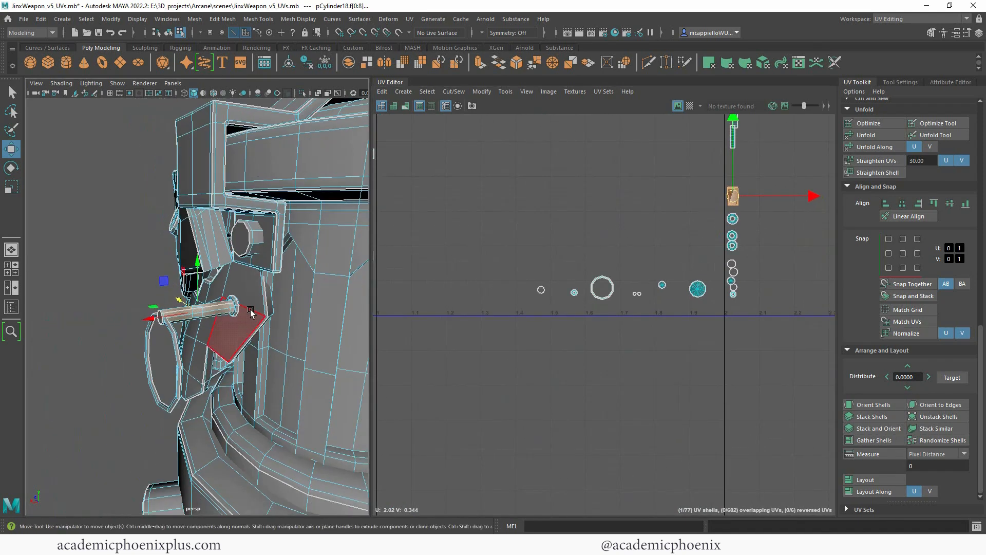
# Add the two shells of the rod's collar ring and the round end cap to the rod shell selection.
pyautogui.keyDown('shift'); pyautogui.click(235, 302); pyautogui.keyUp('shift')
pyautogui.keyDown('alt'); pyautogui.moveTo(697, 315); pyautogui.dragTo(937, 357, button='right'); pyautogui.keyUp('alt')
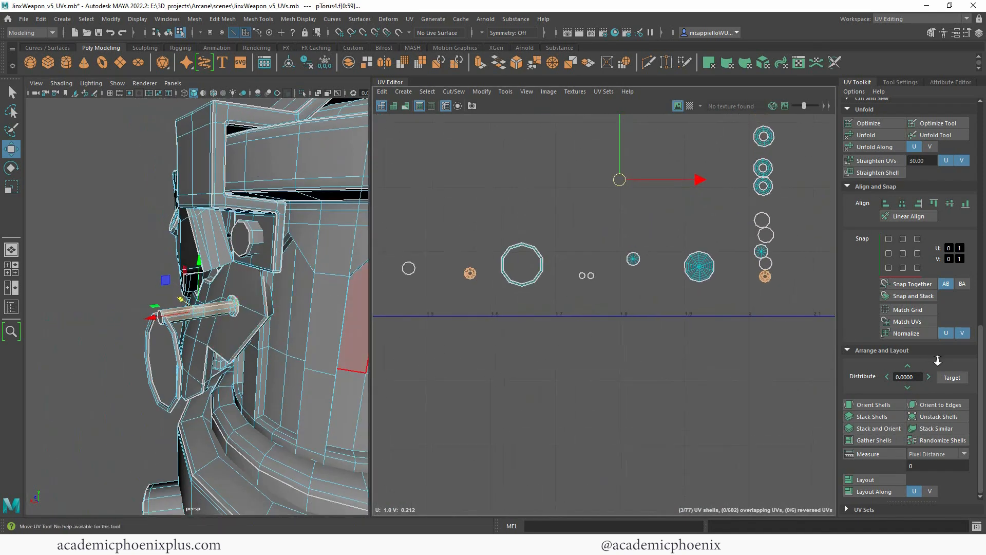
pyautogui.keyDown('alt'); pyautogui.moveTo(739, 306); pyautogui.dragTo(535, 252, button='right'); pyautogui.keyUp('alt')
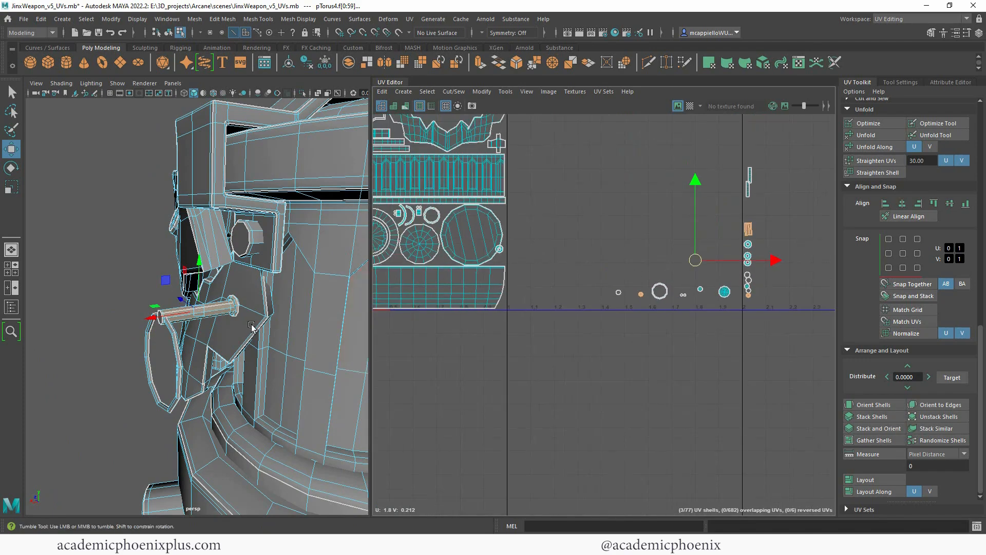
pyautogui.keyDown('alt'); pyautogui.moveTo(251, 326); pyautogui.dragTo(348, 325); pyautogui.keyUp('alt')
pyautogui.keyDown('alt'); pyautogui.moveTo(328, 321); pyautogui.dragTo(426, 328, button='right'); pyautogui.keyUp('alt')
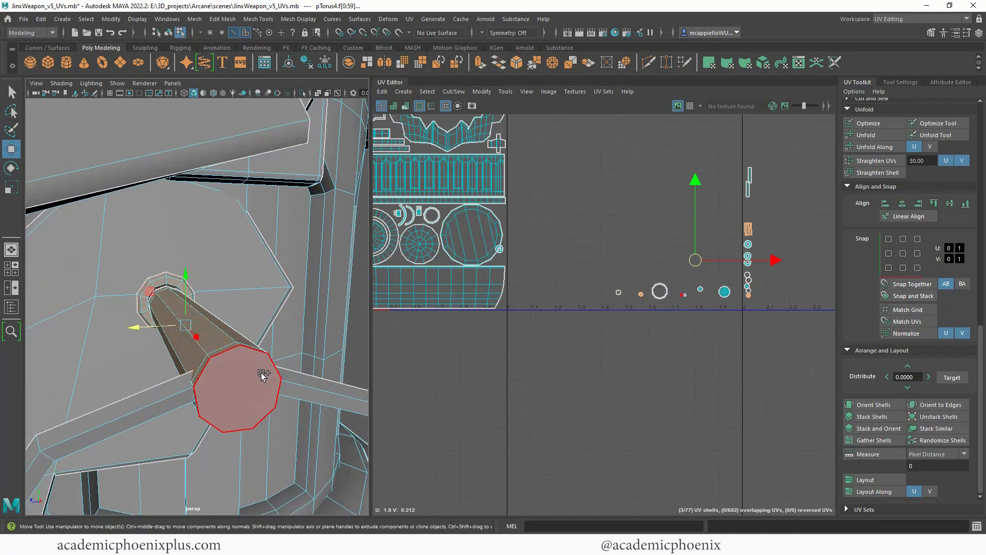
pyautogui.keyDown('shift'); pyautogui.click(261, 374); pyautogui.keyUp('shift')
pyautogui.keyDown('alt'); pyautogui.moveTo(767, 323); pyautogui.dragTo(899, 322, button='right'); pyautogui.keyUp('alt')
pyautogui.keyDown('alt'); pyautogui.moveTo(135, 335); pyautogui.dragTo(246, 337); pyautogui.keyUp('alt')
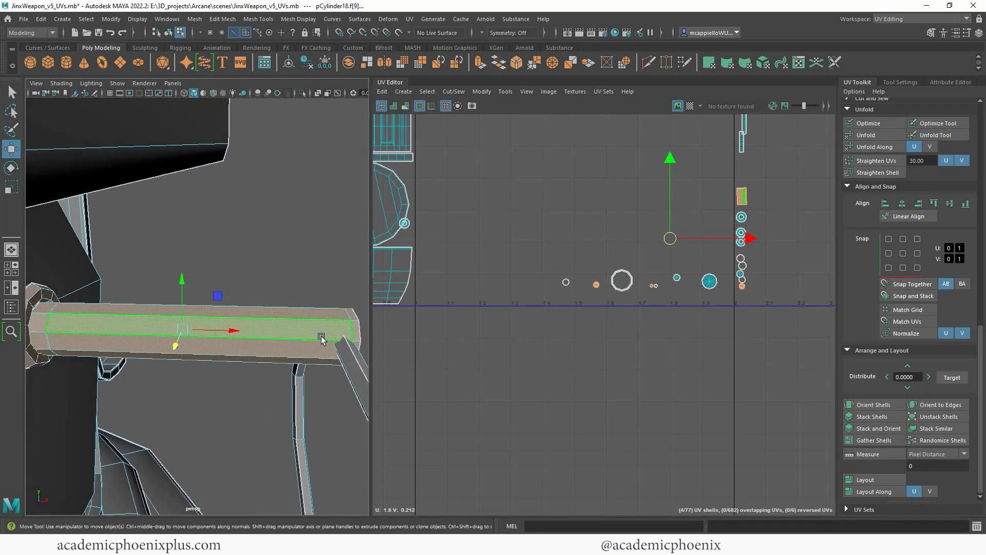
pyautogui.keyDown('alt'); pyautogui.moveTo(321, 338); pyautogui.dragTo(231, 334); pyautogui.keyUp('alt')
pyautogui.keyDown('alt'); pyautogui.moveTo(228, 334); pyautogui.dragTo(16, 319, button='right'); pyautogui.keyUp('alt')
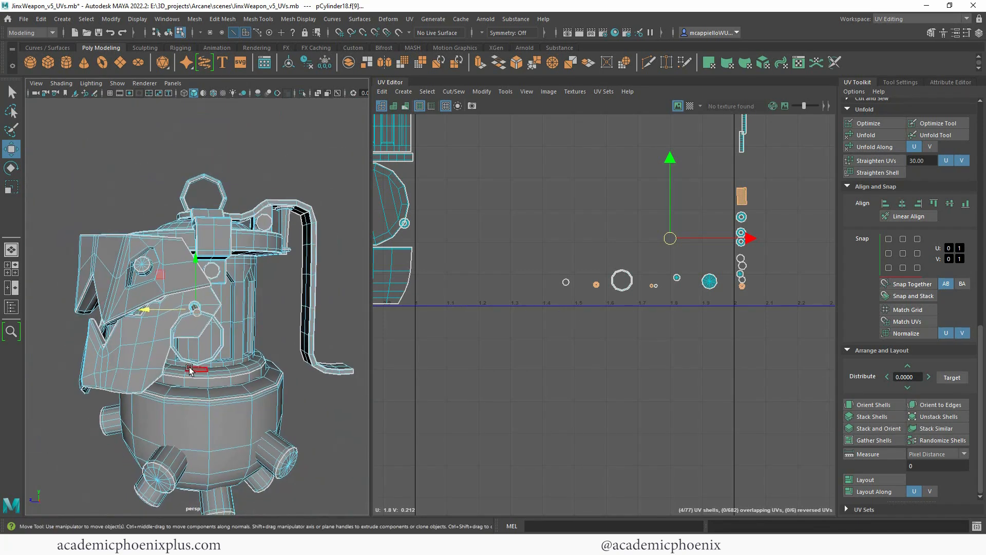
pyautogui.keyDown('shift'); pyautogui.click(209, 360); pyautogui.keyUp('shift')
pyautogui.hotkey('ctrl', 'z')
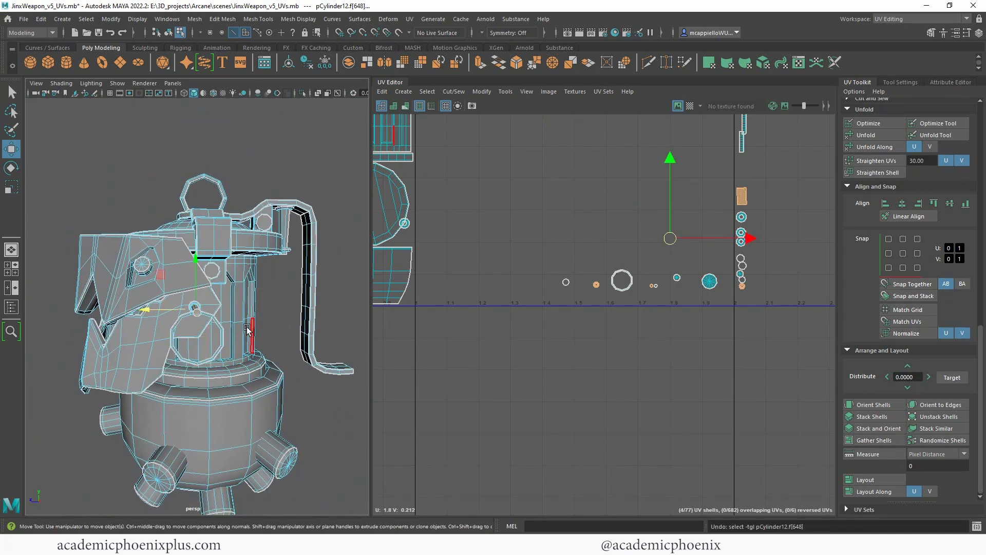
# Move the rod's four shells into the open area outside the tile and gather both collar shells and the cap beside the rectangle.
pyautogui.keyDown('alt'); pyautogui.moveTo(248, 333); pyautogui.dragTo(159, 331, button='right'); pyautogui.keyUp('alt')
pyautogui.keyDown('alt'); pyautogui.moveTo(559, 276); pyautogui.dragTo(792, 296, button='middle'); pyautogui.keyUp('alt')
pyautogui.keyDown('alt'); pyautogui.moveTo(657, 304); pyautogui.dragTo(494, 281, button='right'); pyautogui.keyUp('alt')
pyautogui.keyDown('alt'); pyautogui.moveTo(494, 281); pyautogui.dragTo(477, 321, button='middle'); pyautogui.keyUp('alt')
pyautogui.keyDown('alt'); pyautogui.moveTo(523, 314); pyautogui.dragTo(594, 307, button='right'); pyautogui.keyUp('alt')
pyautogui.keyDown('alt'); pyautogui.moveTo(591, 287); pyautogui.dragTo(466, 298, button='middle'); pyautogui.keyUp('alt')
pyautogui.moveTo(700, 331); pyautogui.dragTo(566, 260)
pyautogui.click(630, 299)
pyautogui.moveTo(629, 299); pyautogui.dragTo(619, 274)
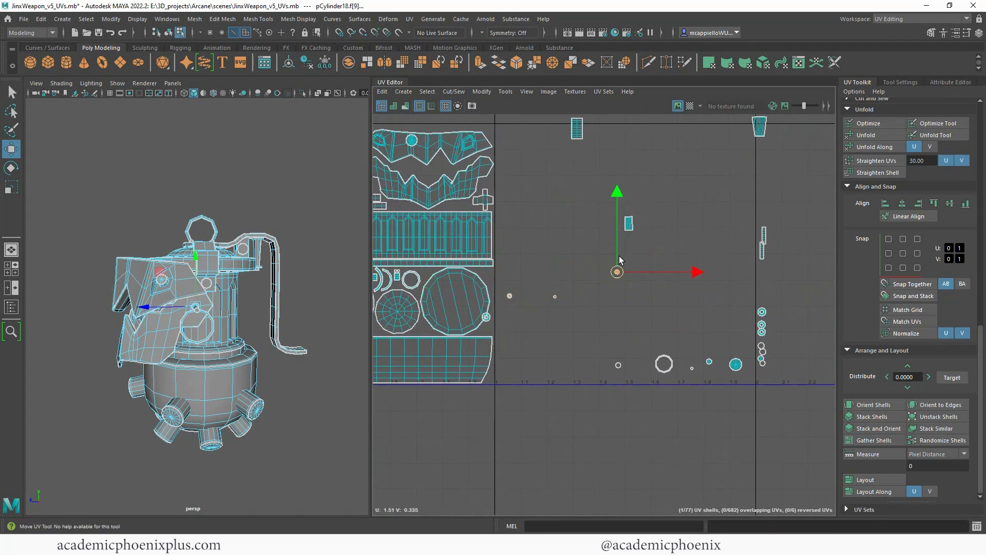
pyautogui.moveTo(541, 282); pyautogui.dragTo(540, 281)
pyautogui.moveTo(556, 297); pyautogui.dragTo(585, 276)
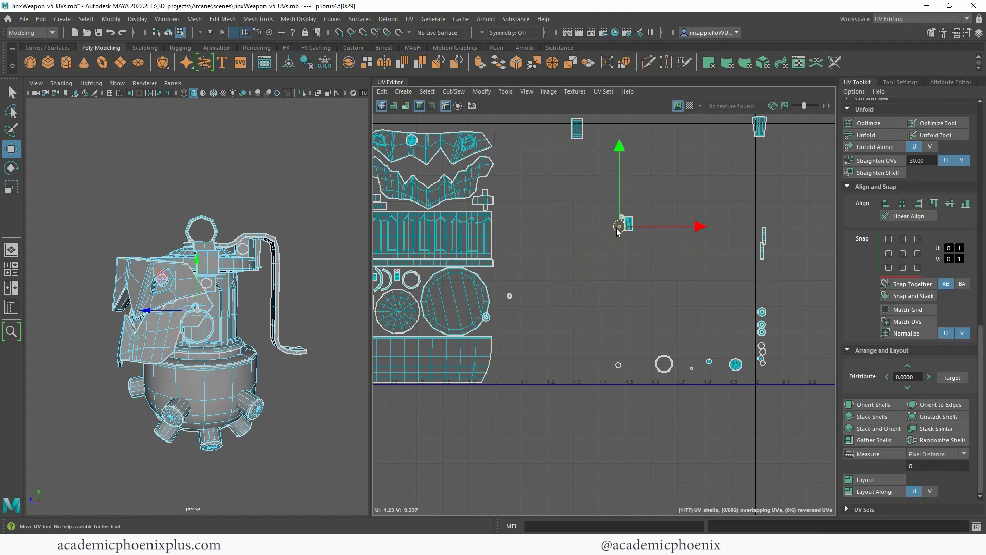
pyautogui.click(509, 297)
pyautogui.moveTo(509, 297); pyautogui.dragTo(583, 274)
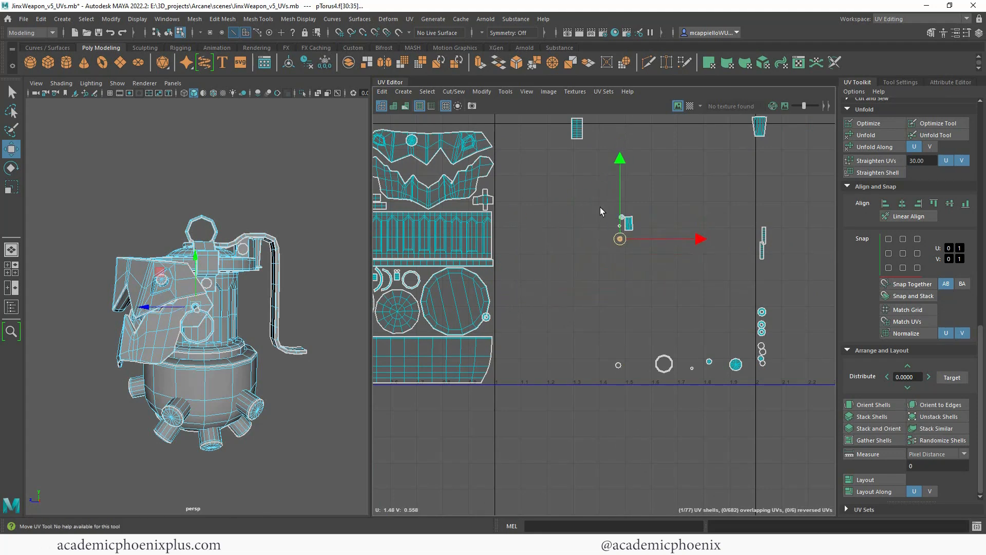
# Move the rod's four shells into the tile, scale them down slightly and fit the rectangle inside the small ring shell.
pyautogui.moveTo(593, 186); pyautogui.dragTo(433, 284)
pyautogui.press('f')
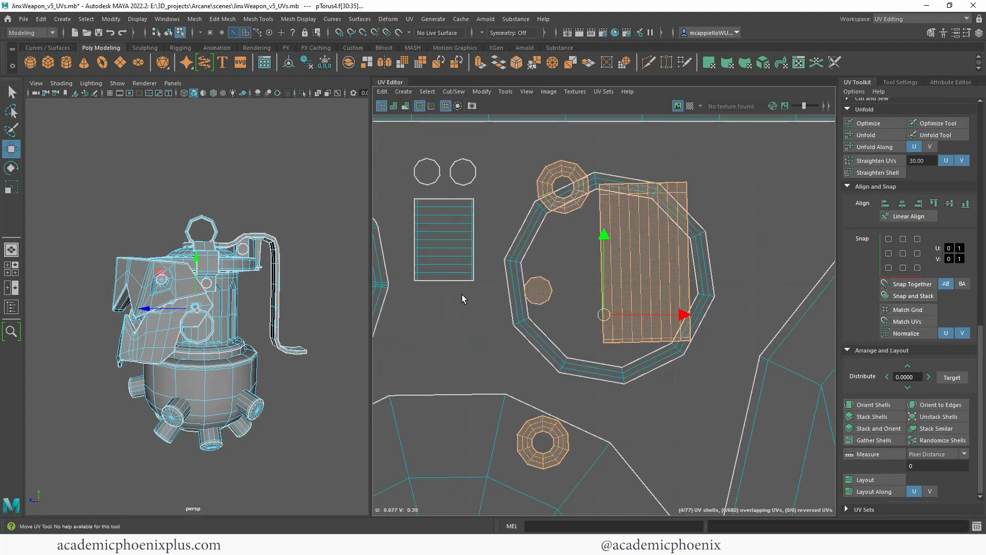
pyautogui.scroll(-3, 462, 295)
pyautogui.keyDown('alt'); pyautogui.moveTo(514, 303); pyautogui.dragTo(428, 302, button='middle'); pyautogui.keyUp('alt')
pyautogui.moveTo(517, 313); pyautogui.dragTo(495, 323)
pyautogui.press('r')
pyautogui.moveTo(496, 324)
pyautogui.mouseDown()
pyautogui.moveTo(486, 324)
pyautogui.moveTo(498, 318)
pyautogui.mouseUp()
pyautogui.press('w')
# Place the rod's two collar ring shells next to each other below the second hinge's small rectangular shell.
pyautogui.click(471, 388)
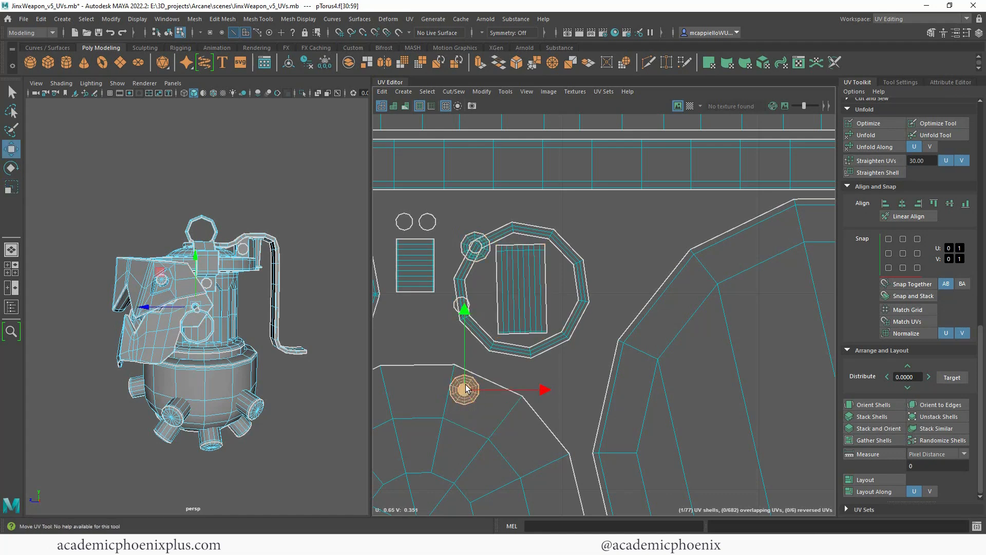
pyautogui.moveTo(464, 389); pyautogui.dragTo(478, 210)
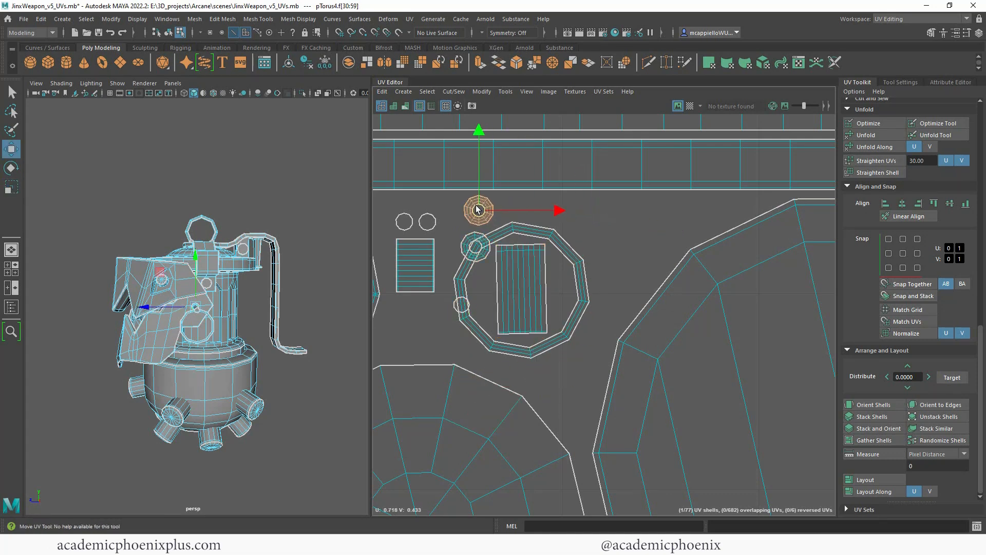
pyautogui.click(468, 240)
pyautogui.moveTo(472, 245); pyautogui.dragTo(397, 318)
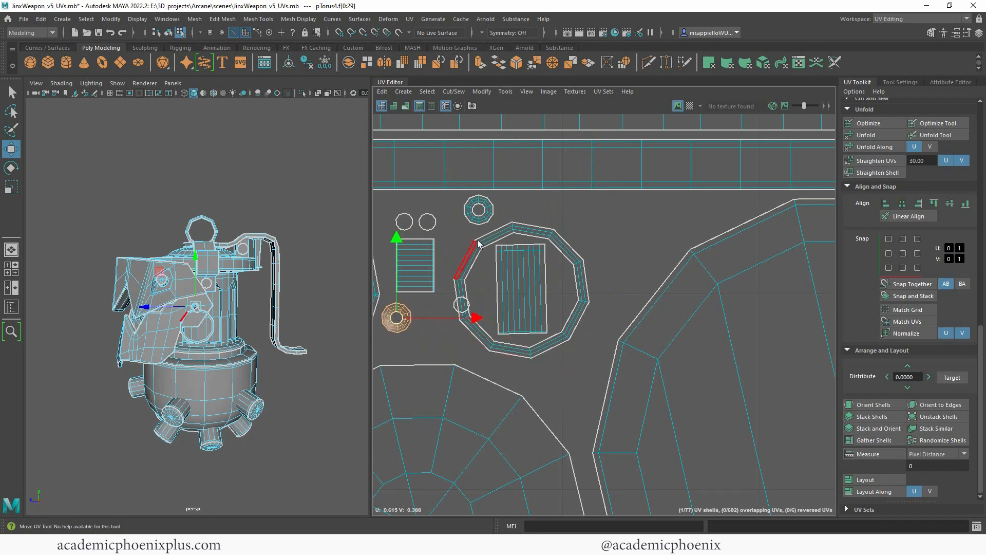
pyautogui.click(482, 218)
pyautogui.moveTo(482, 219); pyautogui.dragTo(433, 320)
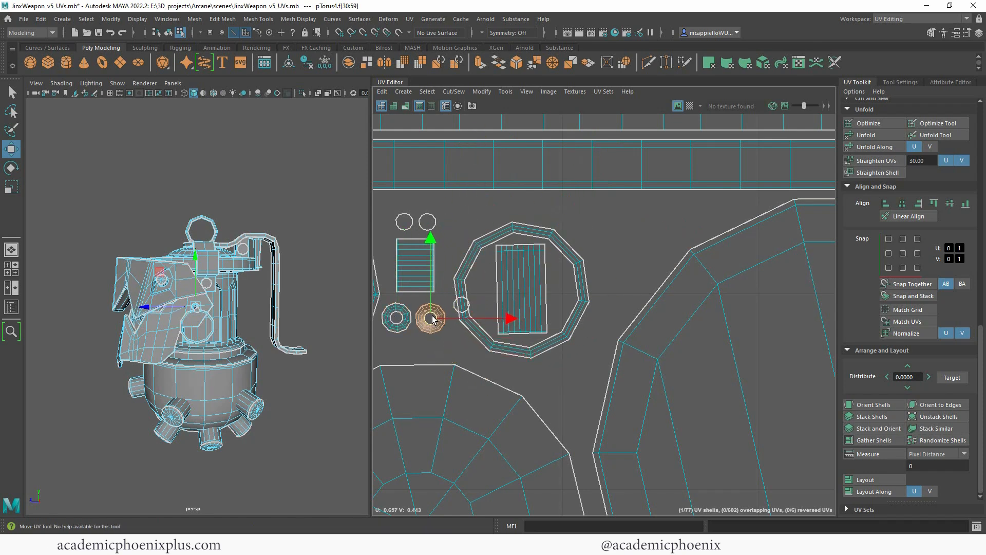
# Move the rod's round cap shell just beneath the two collar ring shells.
pyautogui.click(469, 311)
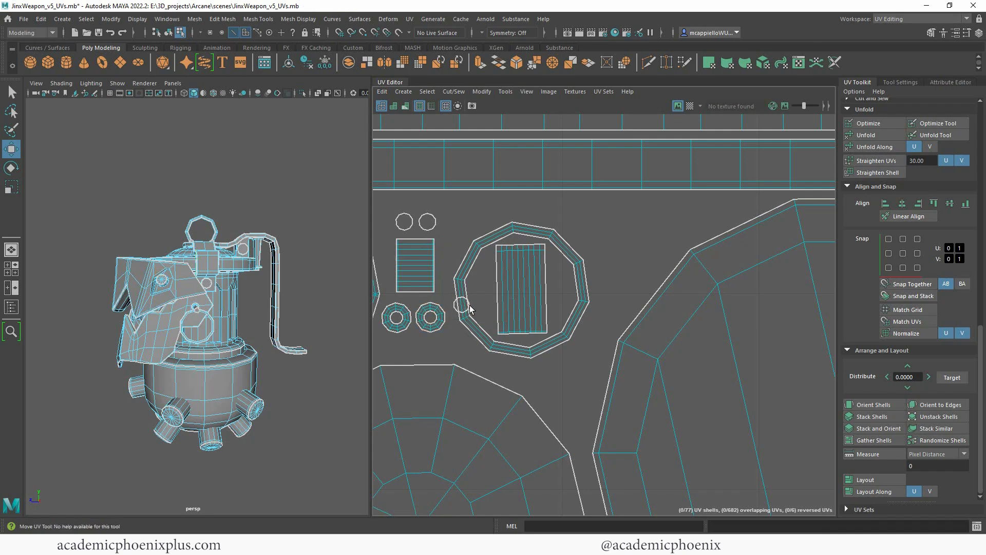
pyautogui.click(467, 307)
pyautogui.moveTo(462, 308); pyautogui.dragTo(418, 343)
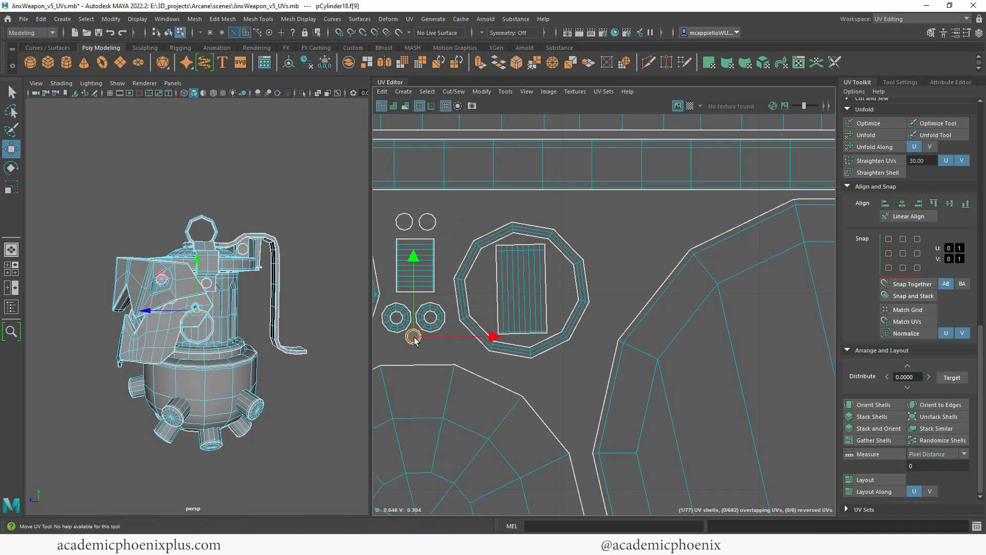
pyautogui.click(632, 280)
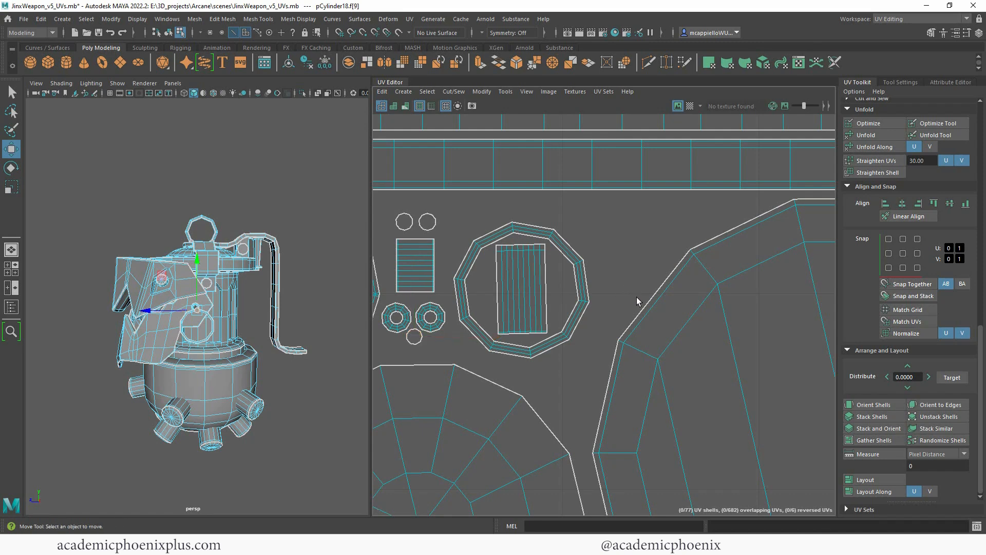
pyautogui.scroll(-2, 637, 297)
pyautogui.click(467, 329)
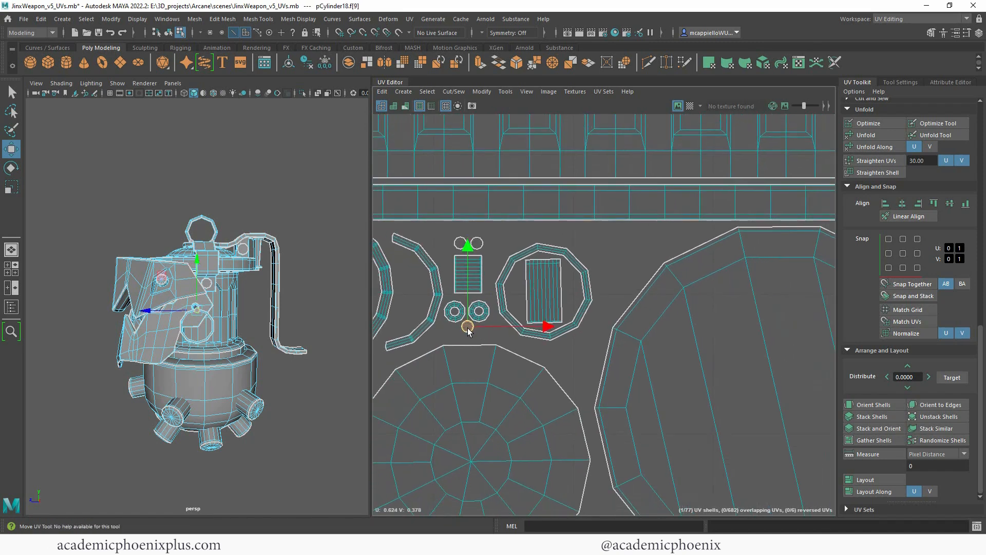
pyautogui.click(507, 334)
pyautogui.scroll(-5, 611, 295)
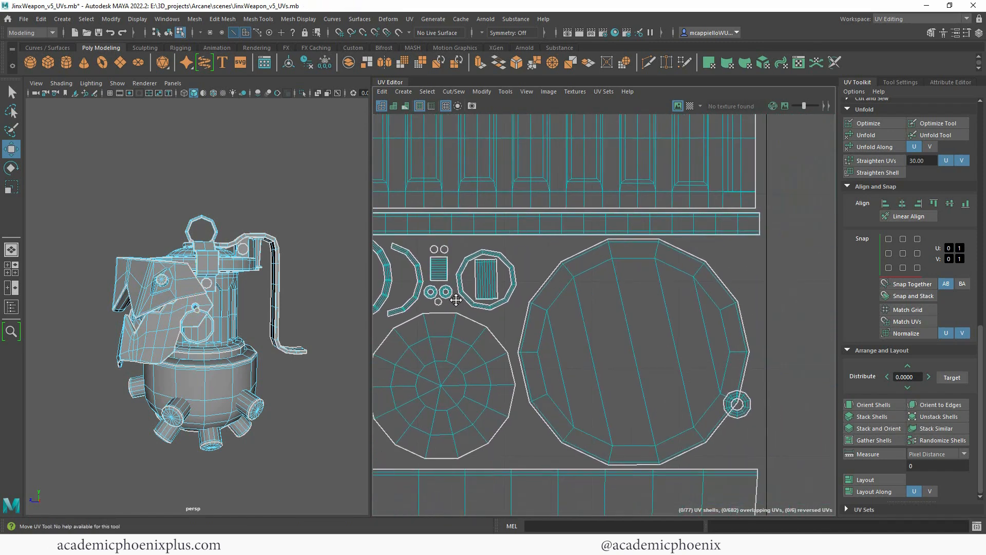
# Locate the ring shell overlapping the large disc's edge on the model and select its whole collar under the lever.
pyautogui.click(726, 349)
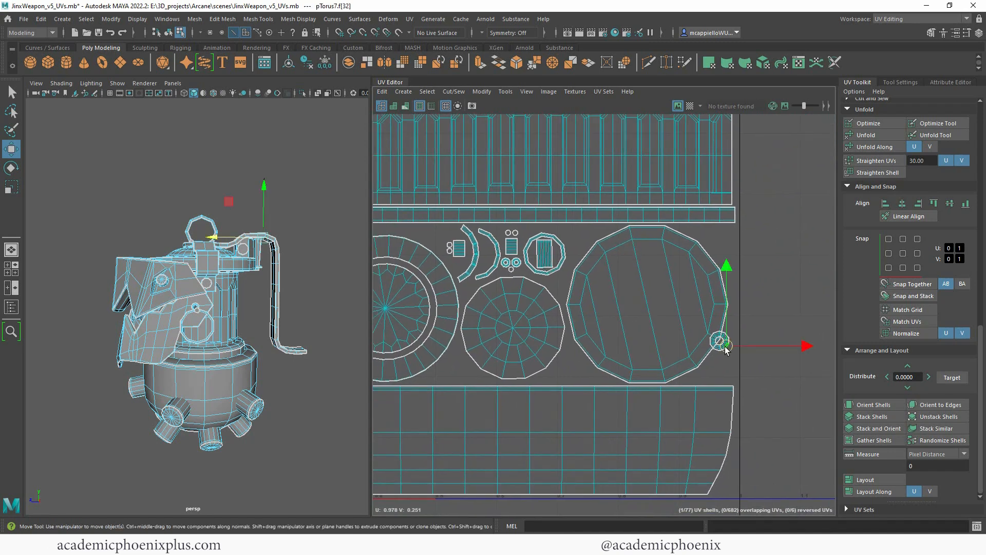
pyautogui.press('f')
pyautogui.keyDown('alt'); pyautogui.moveTo(301, 275); pyautogui.dragTo(244, 314); pyautogui.keyUp('alt')
pyautogui.scroll(-4, 261, 294)
pyautogui.keyDown('shift'); pyautogui.click(233, 317); pyautogui.keyUp('shift')
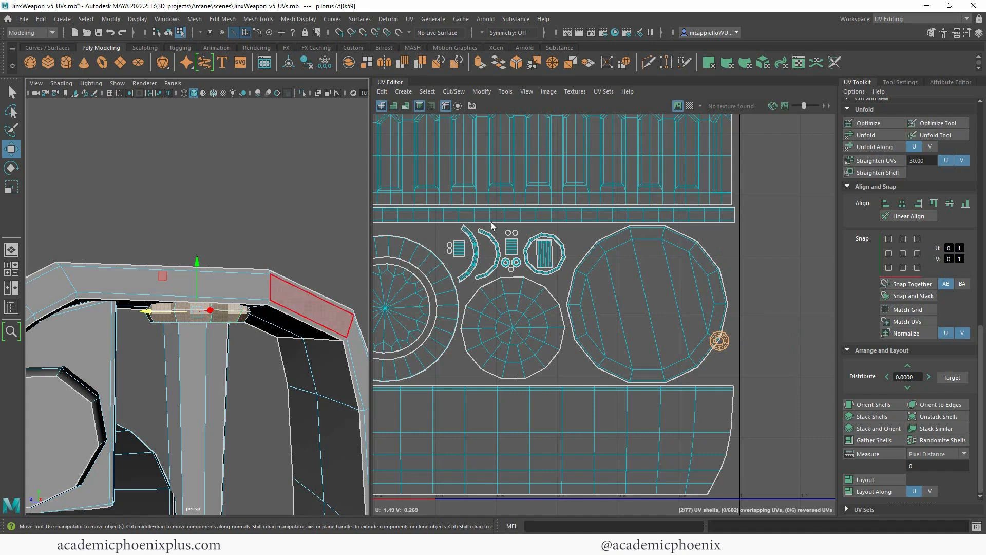
# Move the lever collar's outlying ring shell into the tile, between the small ring shell and the large disc.
pyautogui.scroll(-1, 643, 306)
pyautogui.scroll(-3, 561, 302)
pyautogui.keyDown('alt'); pyautogui.moveTo(643, 306); pyautogui.dragTo(481, 297, button='middle'); pyautogui.keyUp('alt')
pyautogui.scroll(-3, 561, 302)
pyautogui.keyDown('alt'); pyautogui.moveTo(707, 318); pyautogui.dragTo(657, 302, button='middle'); pyautogui.keyUp('alt')
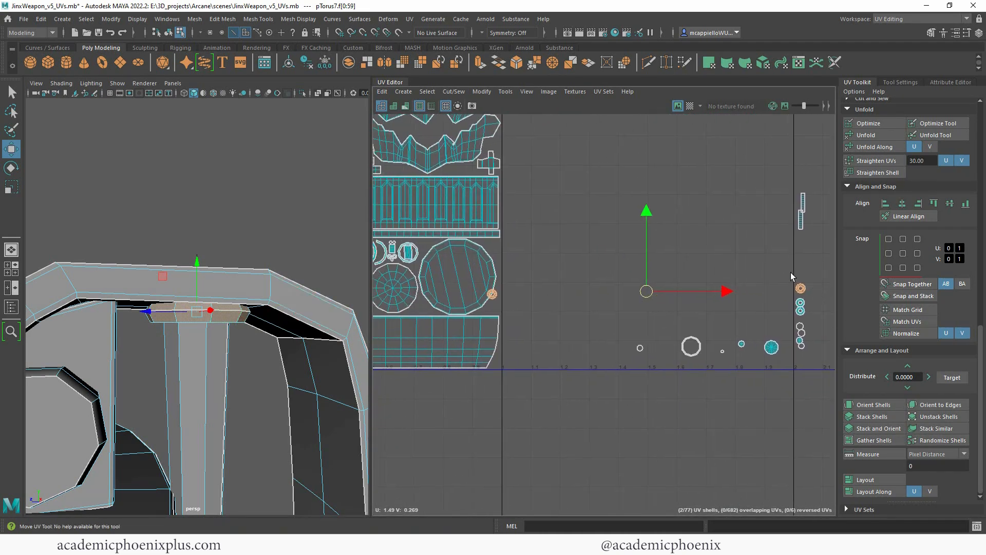
pyautogui.click(799, 289)
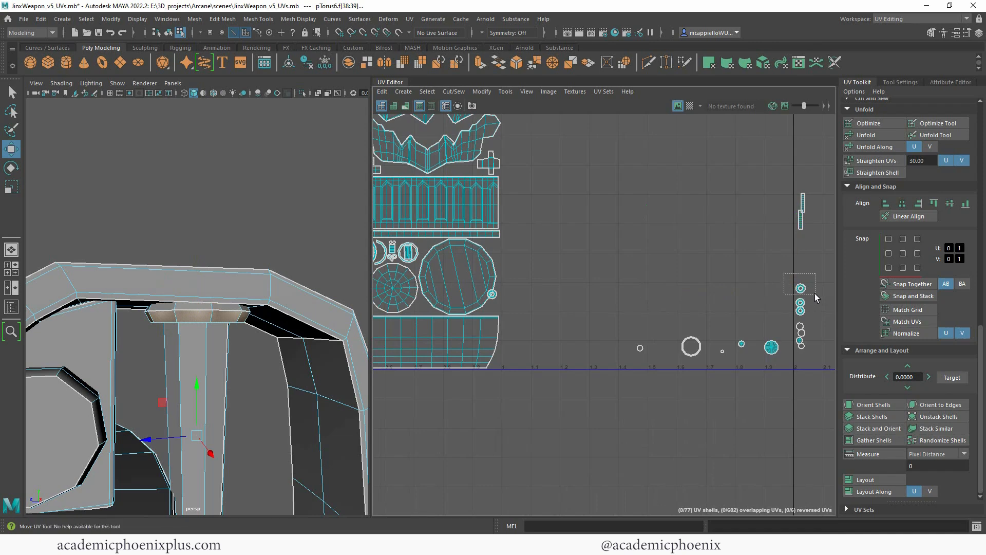
pyautogui.click(800, 288)
pyautogui.moveTo(800, 288); pyautogui.dragTo(421, 244)
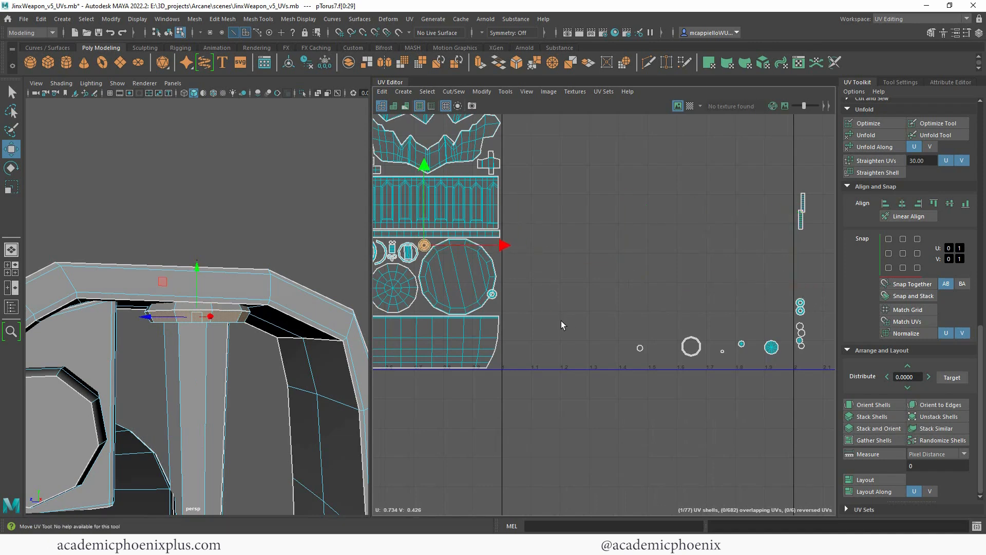
# Move the lever collar's other shell off the large disc's edge into the gap below the small ring shell.
pyautogui.keyDown('alt'); pyautogui.moveTo(561, 320); pyautogui.dragTo(740, 277, button='right'); pyautogui.keyUp('alt')
pyautogui.keyDown('alt'); pyautogui.moveTo(521, 272); pyautogui.dragTo(706, 291, button='middle'); pyautogui.keyUp('alt')
pyautogui.click(600, 317)
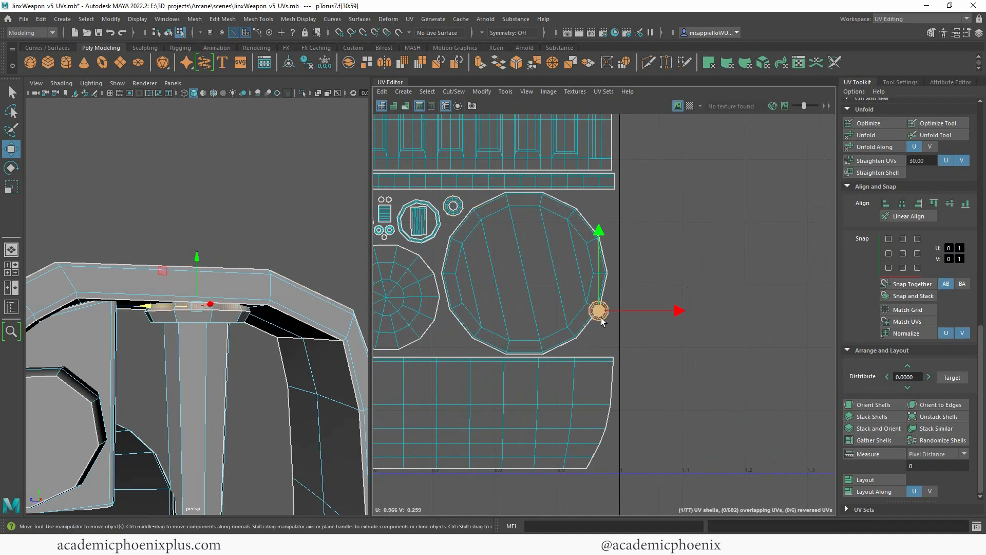
pyautogui.moveTo(602, 320); pyautogui.dragTo(433, 251)
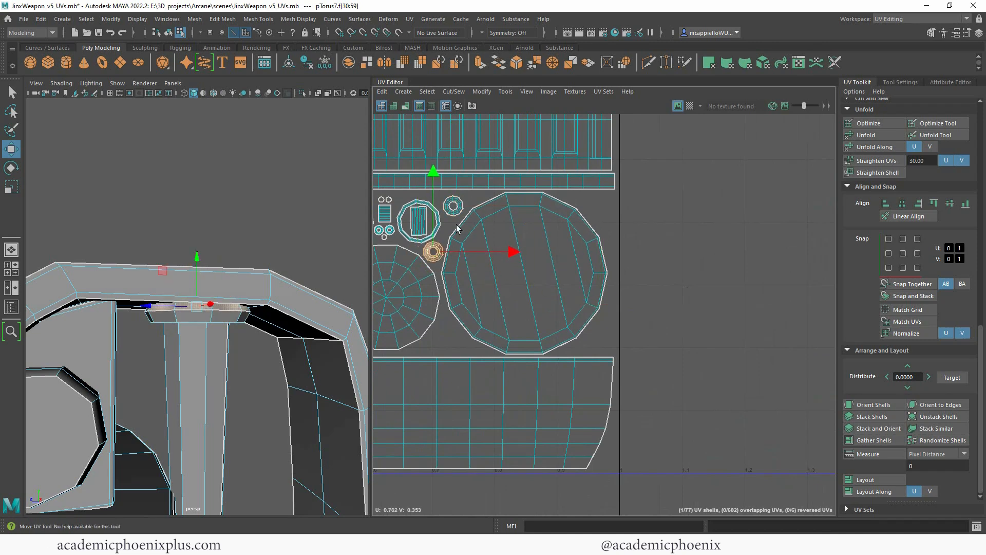
# Review the overall shell layout in the tile and save the scene.
pyautogui.keyDown('alt'); pyautogui.moveTo(637, 300); pyautogui.dragTo(601, 289, button='right'); pyautogui.keyUp('alt')
pyautogui.keyDown('alt'); pyautogui.moveTo(514, 269); pyautogui.dragTo(634, 303, button='middle'); pyautogui.keyUp('alt')
pyautogui.keyDown('alt'); pyautogui.moveTo(634, 303); pyautogui.dragTo(582, 273, button='right'); pyautogui.keyUp('alt')
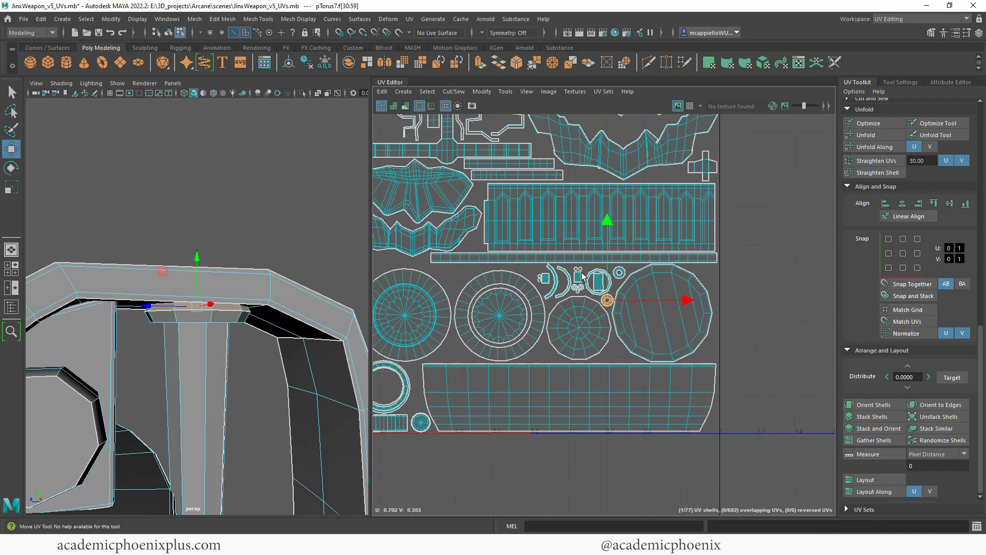
pyautogui.scroll(5, 607, 303)
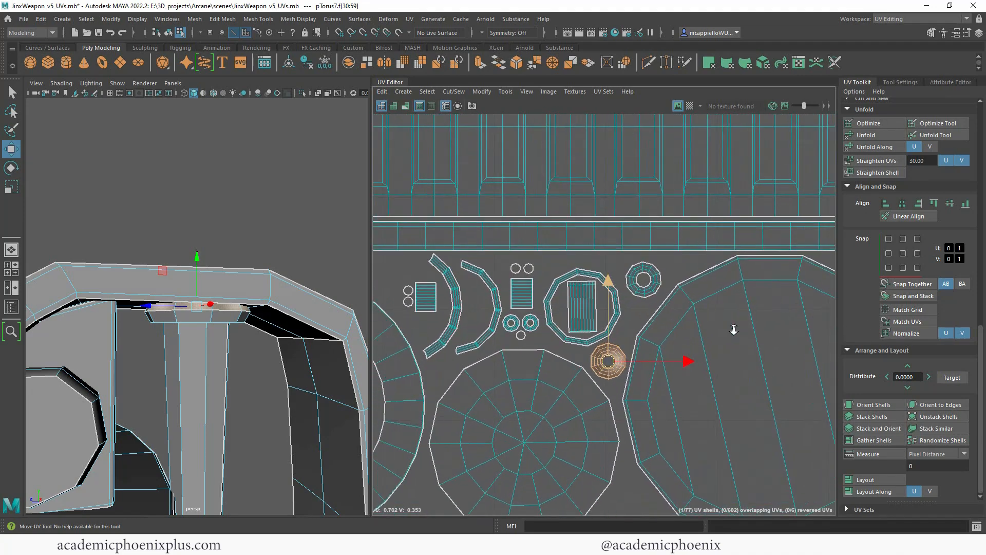
pyautogui.scroll(-6, 673, 350)
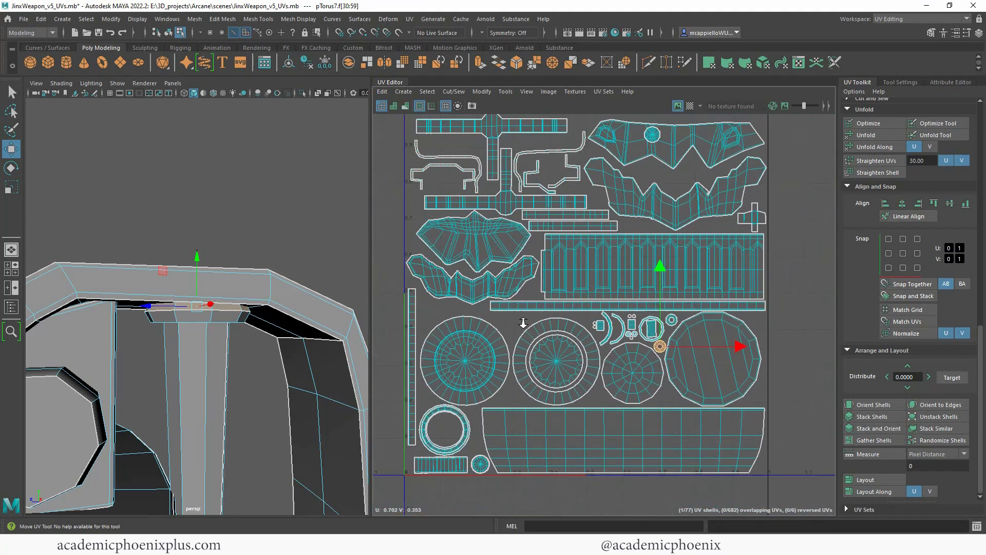
pyautogui.hotkey('ctrl', 's')
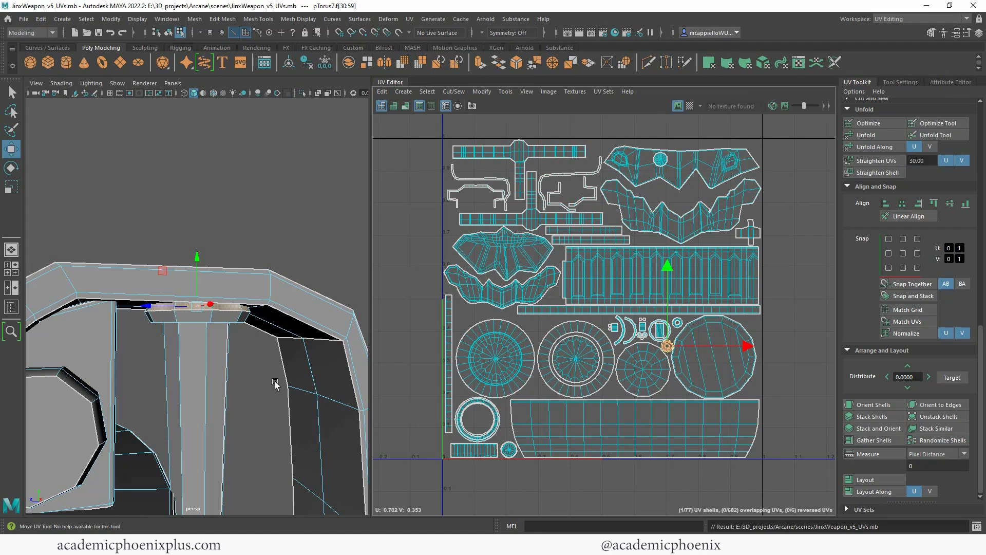
# Return to object selection, select all weapon parts to show their UVs, and set the UV view to shell selection.
pyautogui.keyDown('alt'); pyautogui.moveTo(275, 384); pyautogui.dragTo(294, 309, button='middle'); pyautogui.keyUp('alt')
pyautogui.moveTo(245, 249); pyautogui.dragTo(286, 228, button='right')
pyautogui.keyDown('alt'); pyautogui.moveTo(280, 232); pyautogui.dragTo(181, 251, button='right'); pyautogui.keyUp('alt')
pyautogui.keyDown('alt'); pyautogui.moveTo(280, 260); pyautogui.dragTo(306, 277); pyautogui.keyUp('alt')
pyautogui.scroll(-5, 694, 319)
pyautogui.keyDown('alt'); pyautogui.moveTo(273, 284); pyautogui.dragTo(88, 302, button='right'); pyautogui.keyUp('alt')
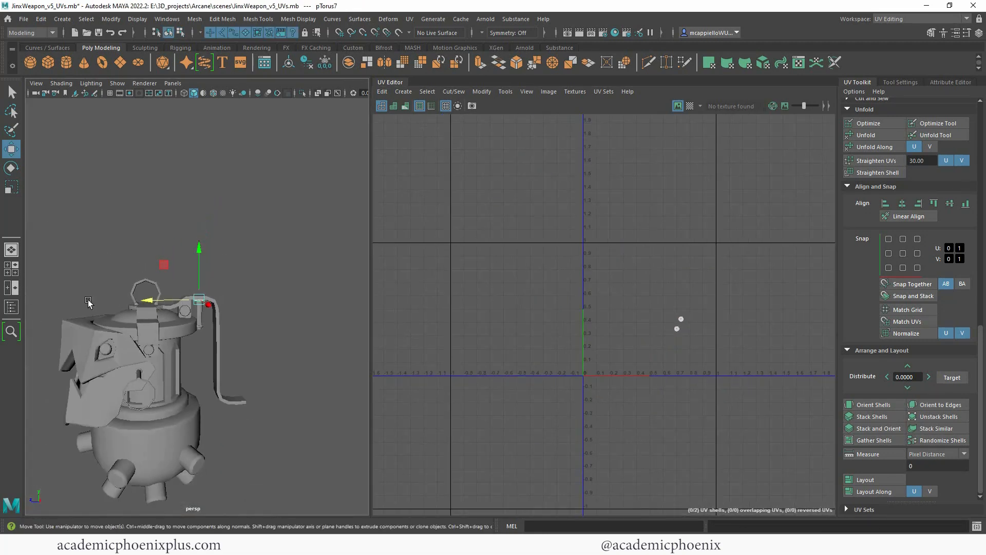
pyautogui.moveTo(28, 253); pyautogui.dragTo(314, 519)
pyautogui.keyDown('alt'); pyautogui.moveTo(799, 315); pyautogui.dragTo(652, 340, button='middle'); pyautogui.keyUp('alt')
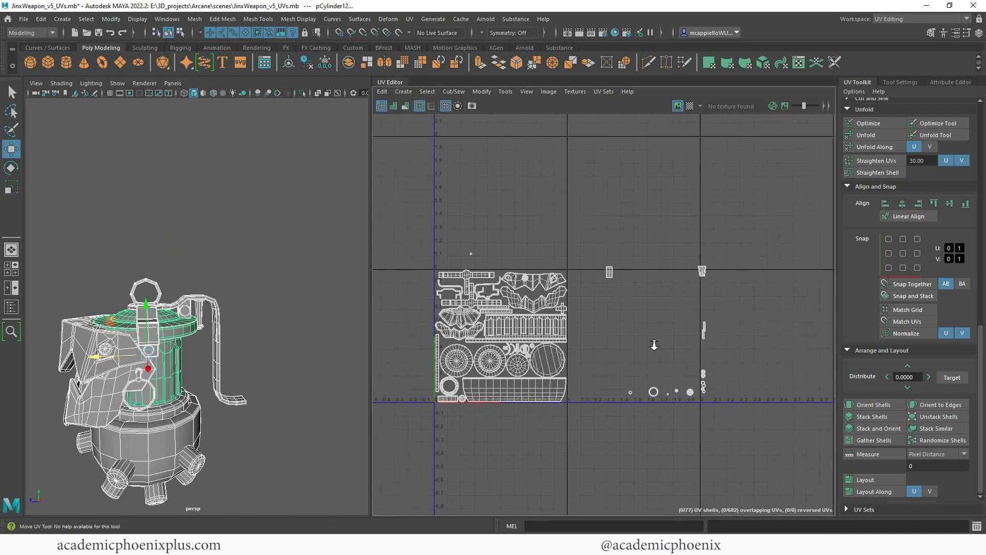
pyautogui.keyDown('alt'); pyautogui.moveTo(653, 340); pyautogui.dragTo(788, 366, button='right'); pyautogui.keyUp('alt')
pyautogui.moveTo(736, 238); pyautogui.dragTo(729, 267, button='right')
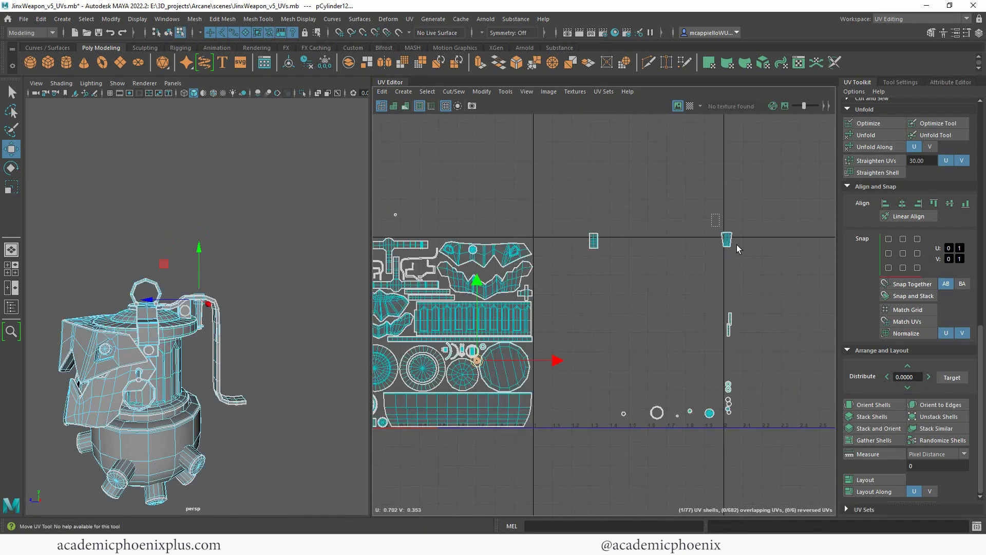
# Move the tapered handle pin's outlying shell into the tile, in the upper gap between the two large left discs.
pyautogui.click(726, 239)
pyautogui.press('f')
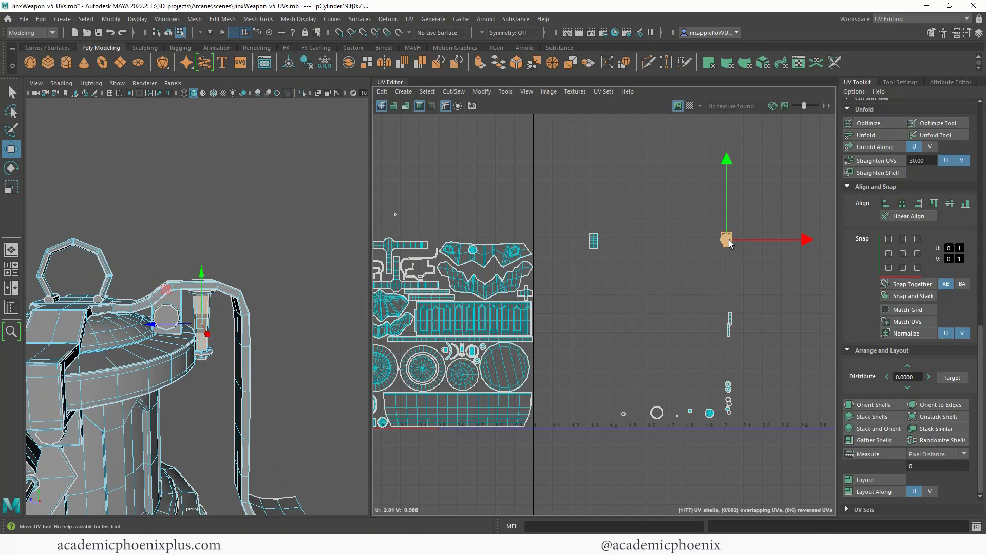
pyautogui.press('f')
pyautogui.keyDown('alt'); pyautogui.moveTo(691, 322); pyautogui.dragTo(438, 268, button='right'); pyautogui.keyUp('alt')
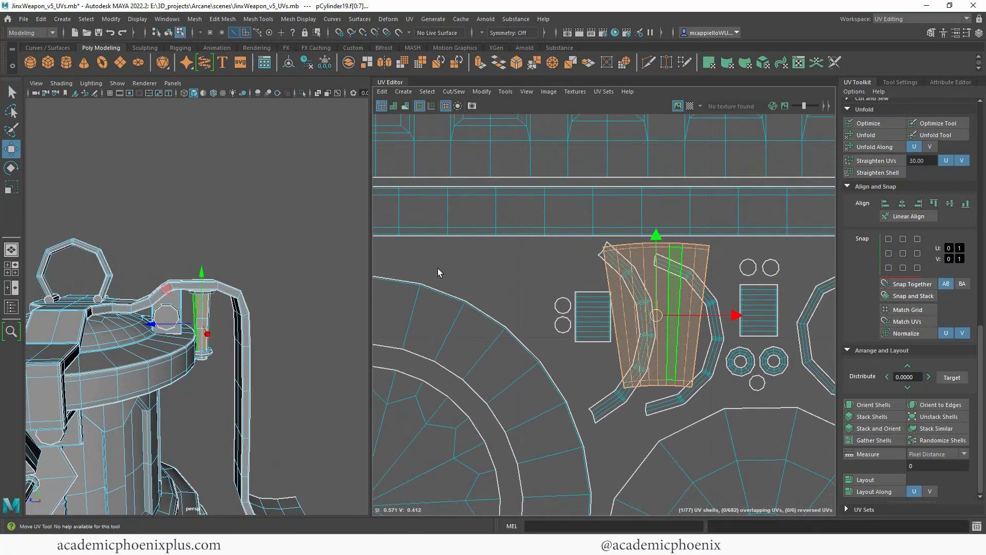
pyautogui.keyDown('alt'); pyautogui.moveTo(630, 303); pyautogui.dragTo(495, 288, button='middle'); pyautogui.keyUp('alt')
pyautogui.keyDown('alt'); pyautogui.moveTo(495, 288); pyautogui.dragTo(439, 275, button='right'); pyautogui.keyUp('alt')
pyautogui.keyDown('alt'); pyautogui.moveTo(439, 276); pyautogui.dragTo(549, 241, button='middle'); pyautogui.keyUp('alt')
pyautogui.moveTo(625, 262); pyautogui.dragTo(524, 260)
pyautogui.keyDown('alt'); pyautogui.moveTo(549, 274); pyautogui.dragTo(473, 279, button='right'); pyautogui.keyUp('alt')
pyautogui.keyDown('alt'); pyautogui.moveTo(586, 287); pyautogui.dragTo(886, 306, button='middle'); pyautogui.keyUp('alt')
pyautogui.moveTo(674, 285); pyautogui.dragTo(475, 288)
pyautogui.press('r')
pyautogui.keyDown('alt'); pyautogui.moveTo(588, 289); pyautogui.dragTo(566, 260, button='middle'); pyautogui.keyUp('alt')
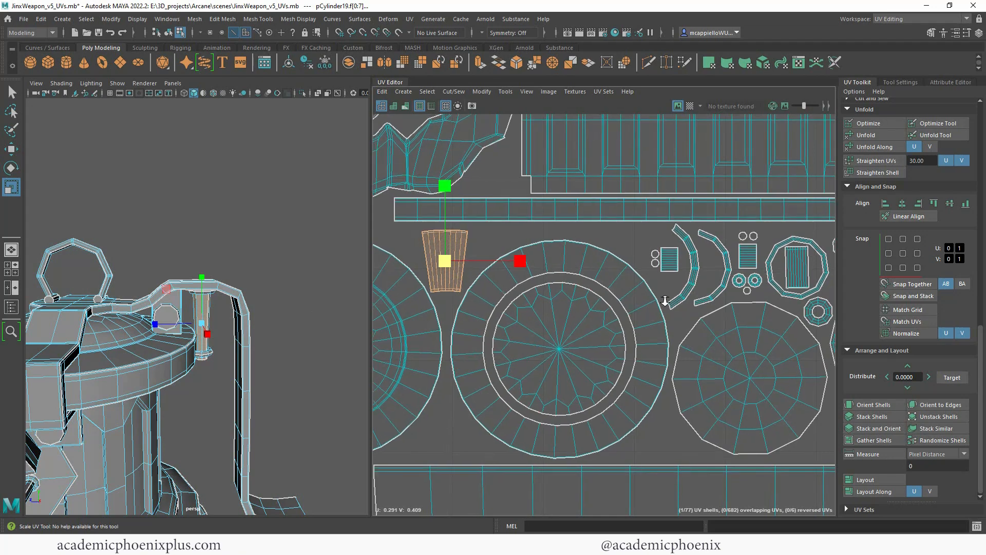
# Bring the lever pivot's outlying rectangular shell into the tile.
pyautogui.scroll(-6, 698, 303)
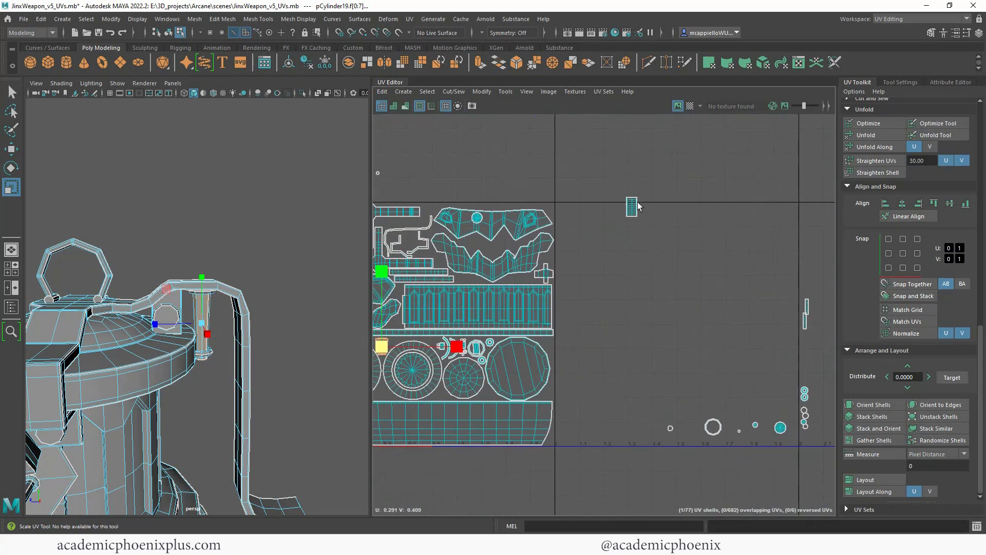
pyautogui.click(637, 204)
pyautogui.keyDown('alt'); pyautogui.moveTo(225, 371); pyautogui.dragTo(285, 298); pyautogui.keyUp('alt')
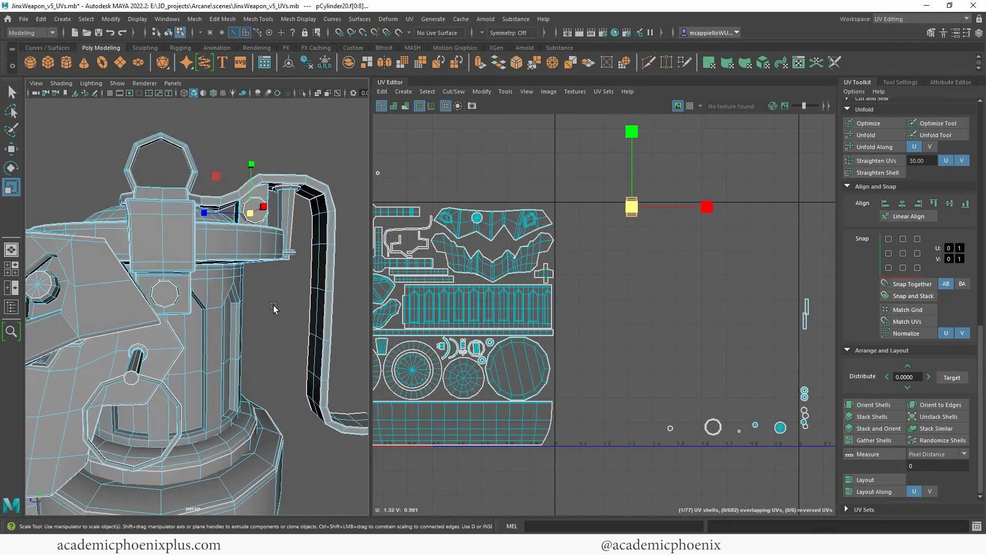
pyautogui.press('f')
pyautogui.keyDown('alt'); pyautogui.moveTo(270, 321); pyautogui.dragTo(206, 327, button='right'); pyautogui.keyUp('alt')
pyautogui.keyDown('alt'); pyautogui.moveTo(206, 327); pyautogui.dragTo(381, 324); pyautogui.keyUp('alt')
# Place the handle pin's small end-cap shell close beside the tapered pin shell, between the two large discs.
pyautogui.keyDown('shift'); pyautogui.click(249, 316); pyautogui.keyUp('shift')
pyautogui.scroll(5, 522, 377)
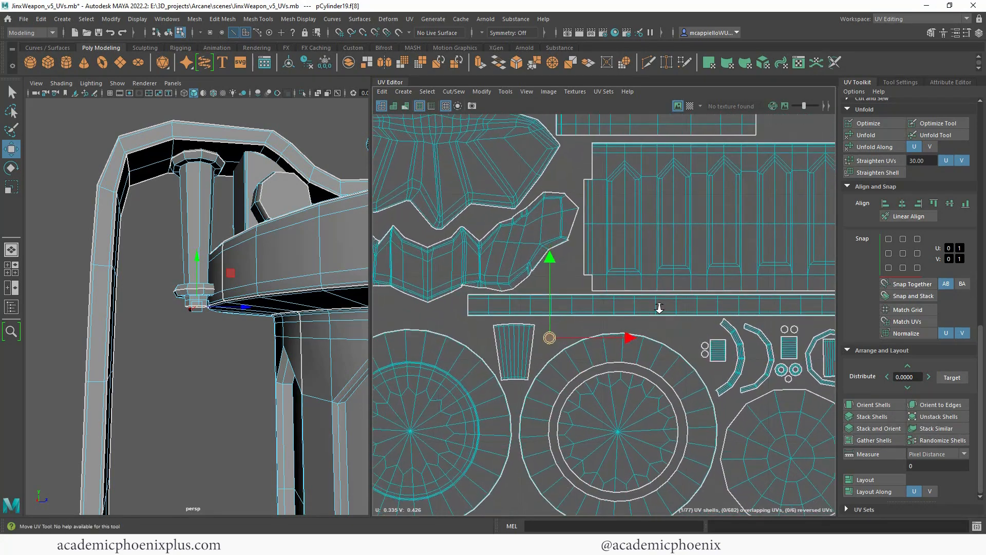
pyautogui.press('w')
pyautogui.moveTo(521, 377); pyautogui.dragTo(503, 405)
pyautogui.scroll(-5, 645, 366)
# Select the leftmost small circular shell outside the tile and frame its bolt cap on the model.
pyautogui.keyDown('alt'); pyautogui.moveTo(290, 307); pyautogui.dragTo(262, 305, button='right'); pyautogui.keyUp('alt')
pyautogui.keyDown('alt'); pyautogui.moveTo(223, 304); pyautogui.dragTo(96, 298, button='right'); pyautogui.keyUp('alt')
pyautogui.keyDown('alt'); pyautogui.moveTo(310, 353); pyautogui.dragTo(211, 335, button='middle'); pyautogui.keyUp('alt')
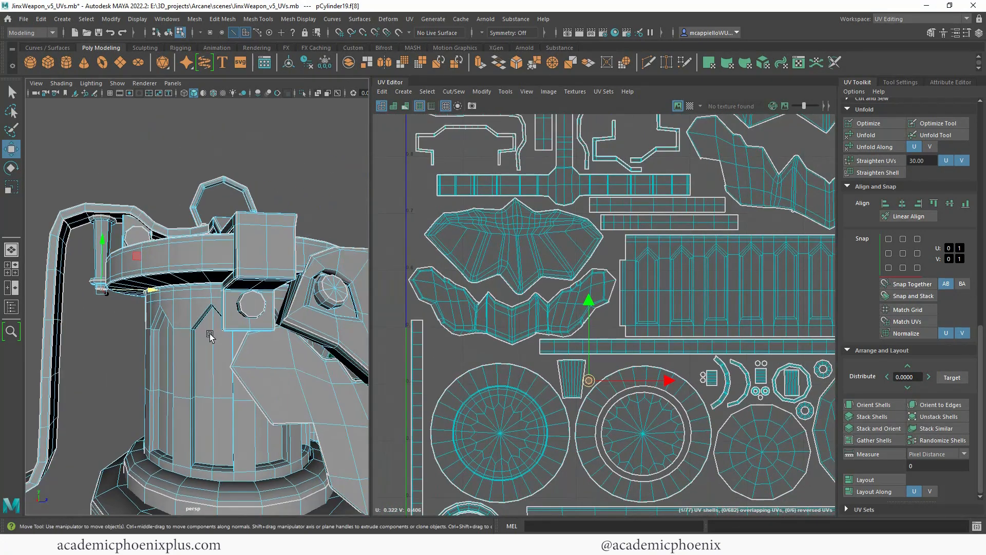
pyautogui.keyDown('alt'); pyautogui.moveTo(211, 334); pyautogui.dragTo(53, 314, button='right'); pyautogui.keyUp('alt')
pyautogui.keyDown('alt'); pyautogui.moveTo(614, 319); pyautogui.dragTo(575, 294, button='right'); pyautogui.keyUp('alt')
pyautogui.keyDown('alt'); pyautogui.moveTo(576, 294); pyautogui.dragTo(404, 256, button='middle'); pyautogui.keyUp('alt')
pyautogui.moveTo(103, 225); pyautogui.dragTo(359, 475)
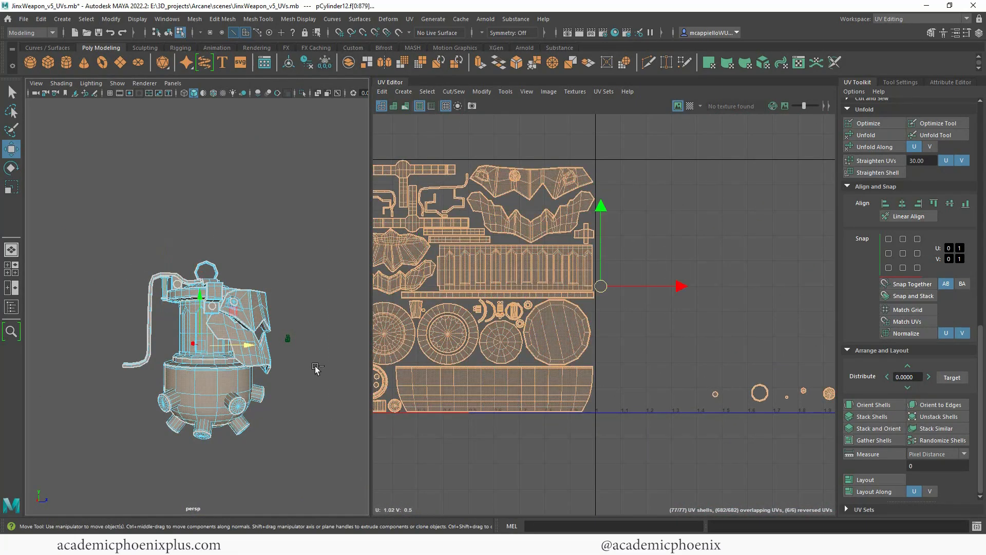
pyautogui.moveTo(686, 357); pyautogui.dragTo(781, 415)
pyautogui.press('f')
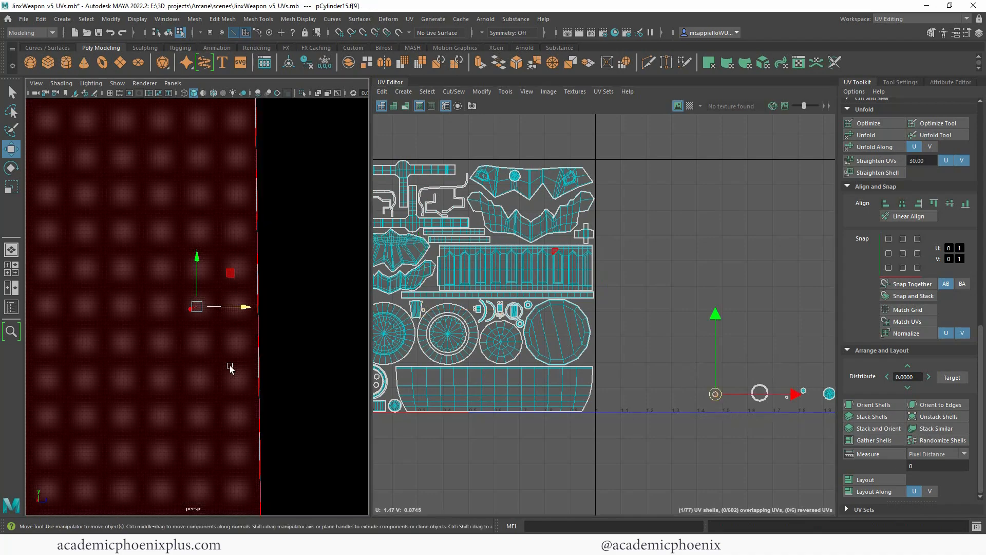
pyautogui.scroll(-10, 272, 343)
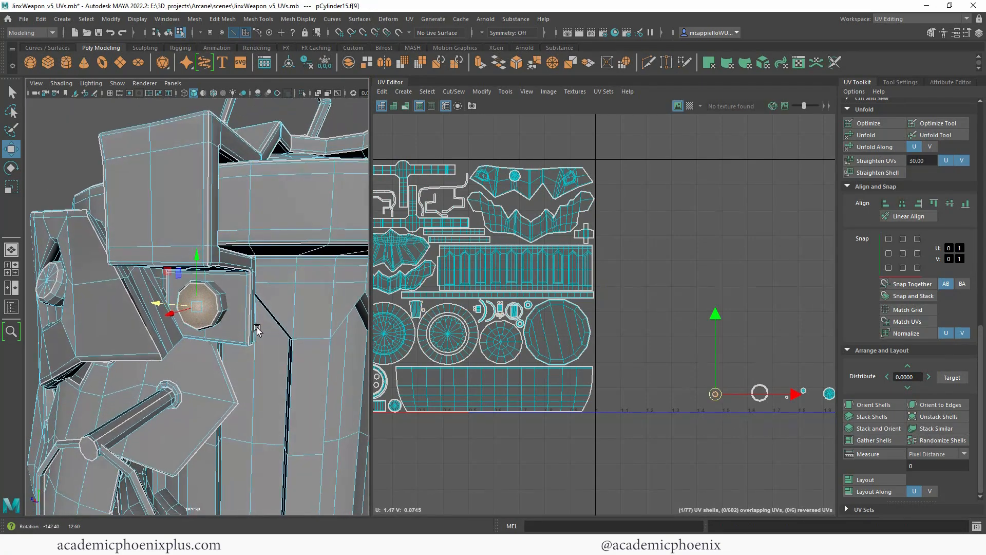
# Move the bolt's vertical side-strip shell next to its circular cap shell outside the tile.
pyautogui.doubleClick(222, 308)
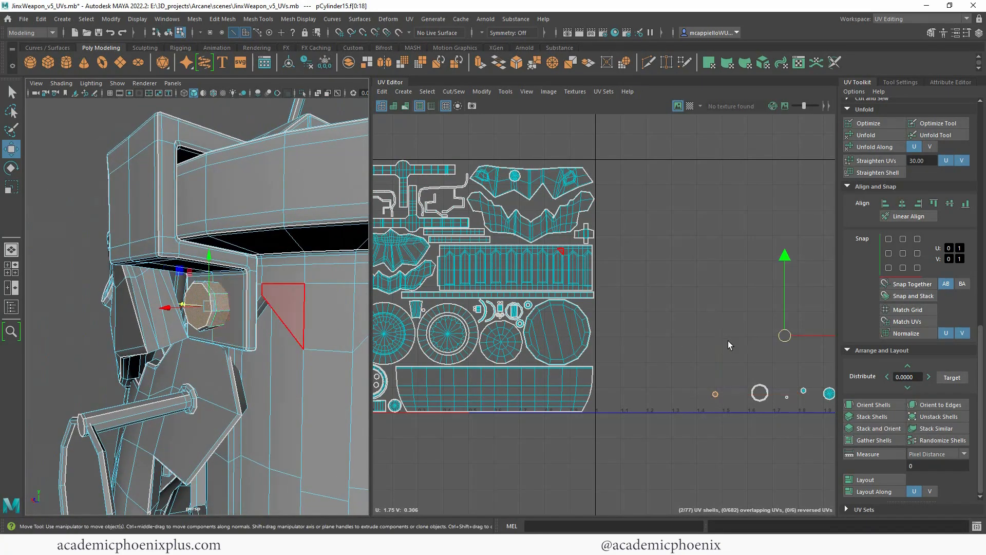
pyautogui.keyDown('alt'); pyautogui.moveTo(729, 345); pyautogui.dragTo(645, 353, button='middle'); pyautogui.keyUp('alt')
pyautogui.click(714, 303)
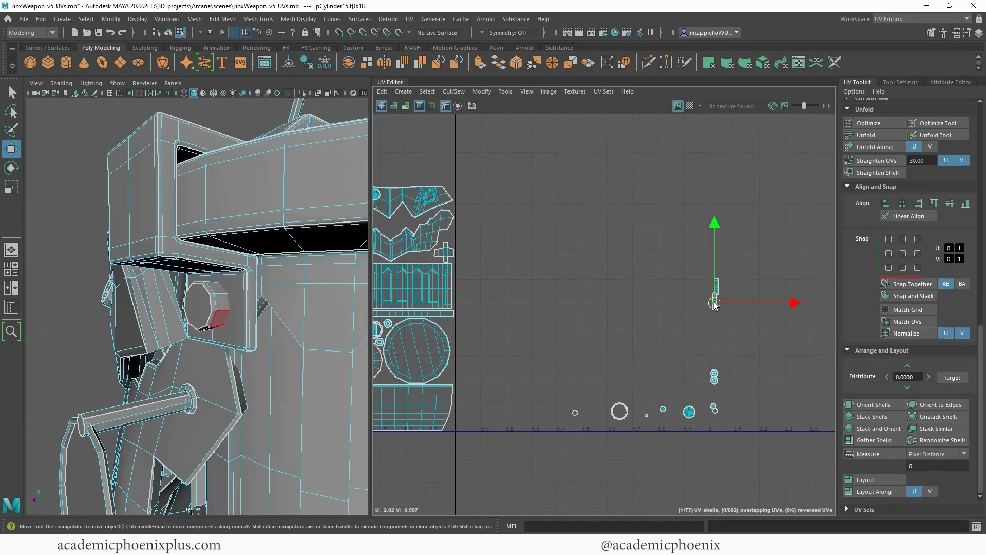
pyautogui.moveTo(714, 301); pyautogui.dragTo(663, 334)
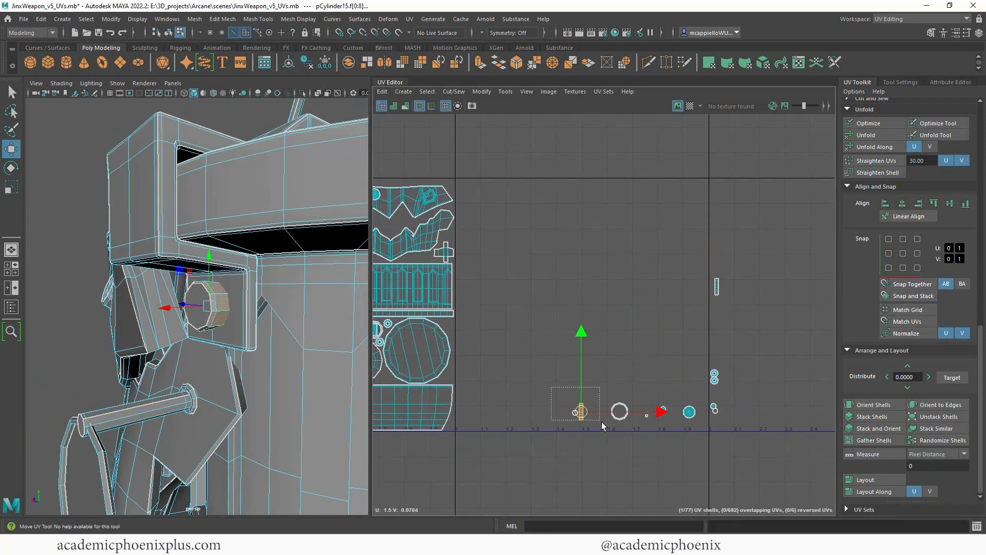
# Move the bolt's cap and side-strip shells together into the tile, in the gap at the large right disc's upper-right edge.
pyautogui.moveTo(602, 422); pyautogui.dragTo(602, 423)
pyautogui.press('f')
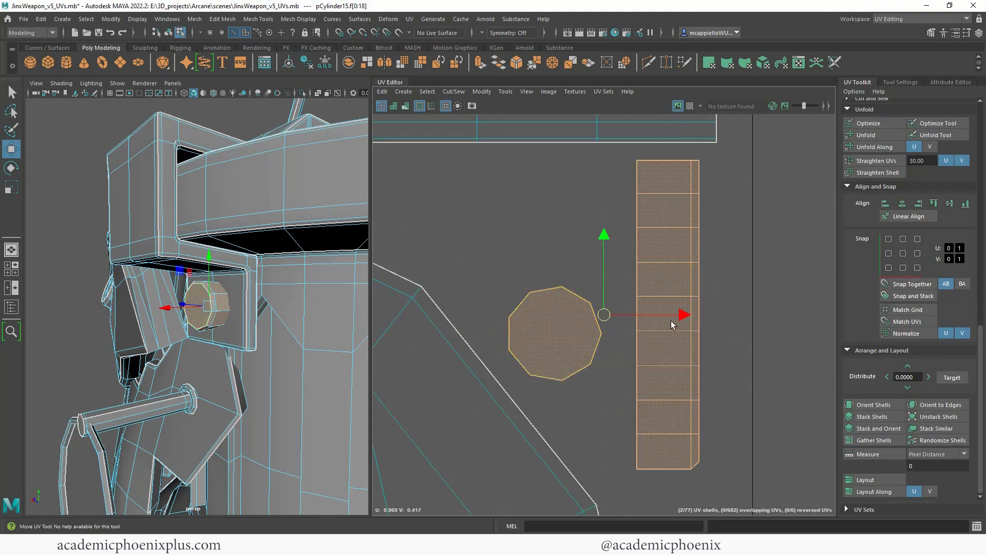
pyautogui.keyDown('alt'); pyautogui.moveTo(673, 323); pyautogui.dragTo(536, 288, button='right'); pyautogui.keyUp('alt')
pyautogui.keyDown('alt'); pyautogui.moveTo(740, 359); pyautogui.dragTo(564, 317, button='middle'); pyautogui.keyUp('alt')
pyautogui.keyDown('alt'); pyautogui.moveTo(564, 314); pyautogui.dragTo(537, 316, button='right'); pyautogui.keyUp('alt')
# Move the matching bolt's cap and side-strip shells on the model's other side into the gap at the large disc's lower right.
pyautogui.keyDown('alt'); pyautogui.moveTo(164, 336); pyautogui.dragTo(323, 347); pyautogui.keyUp('alt')
pyautogui.keyDown('alt'); pyautogui.moveTo(324, 347); pyautogui.dragTo(102, 360, button='right'); pyautogui.keyUp('alt')
pyautogui.keyDown('alt'); pyautogui.moveTo(77, 362); pyautogui.dragTo(186, 340, button='middle'); pyautogui.keyUp('alt')
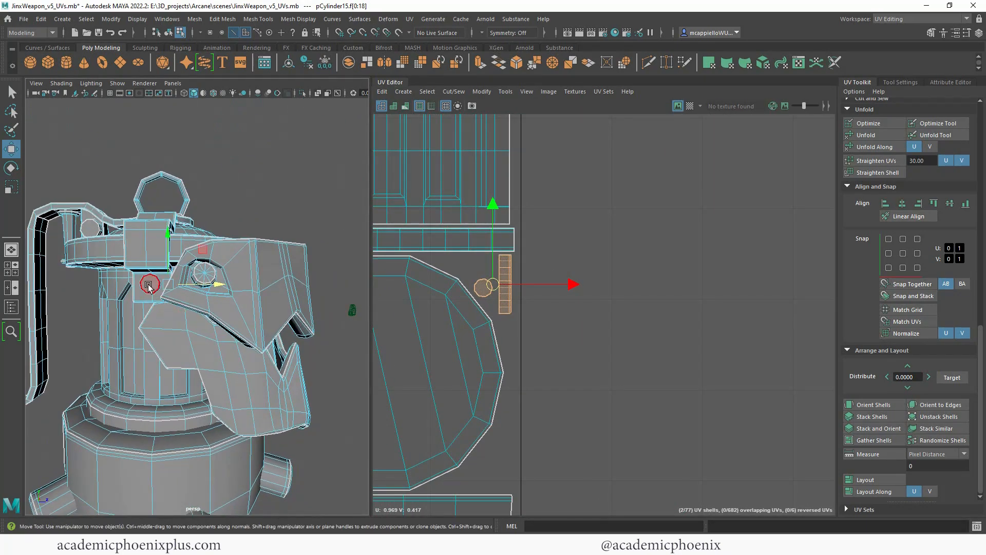
pyautogui.click(246, 308)
pyautogui.scroll(-3, 374, 341)
pyautogui.keyDown('alt'); pyautogui.moveTo(442, 315); pyautogui.dragTo(552, 307, button='middle'); pyautogui.keyUp('alt')
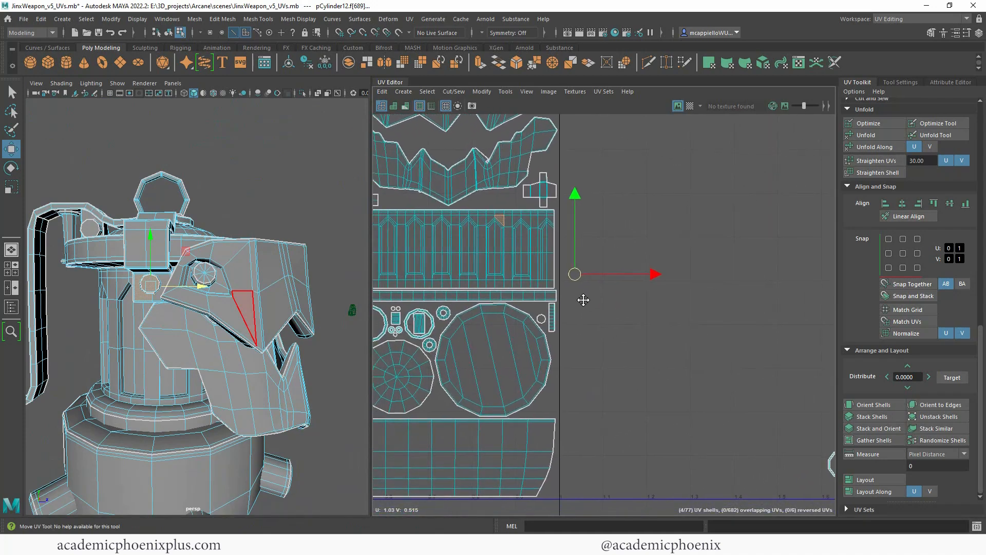
pyautogui.click(263, 196)
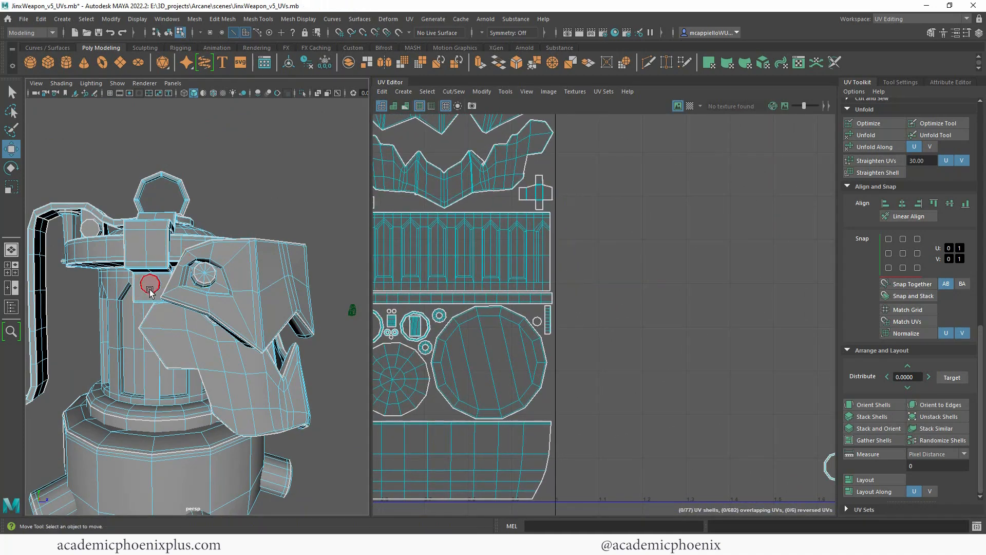
pyautogui.click(150, 286)
pyautogui.scroll(-3, 719, 350)
pyautogui.keyDown('alt'); pyautogui.moveTo(663, 337); pyautogui.dragTo(485, 315, button='middle'); pyautogui.keyUp('alt')
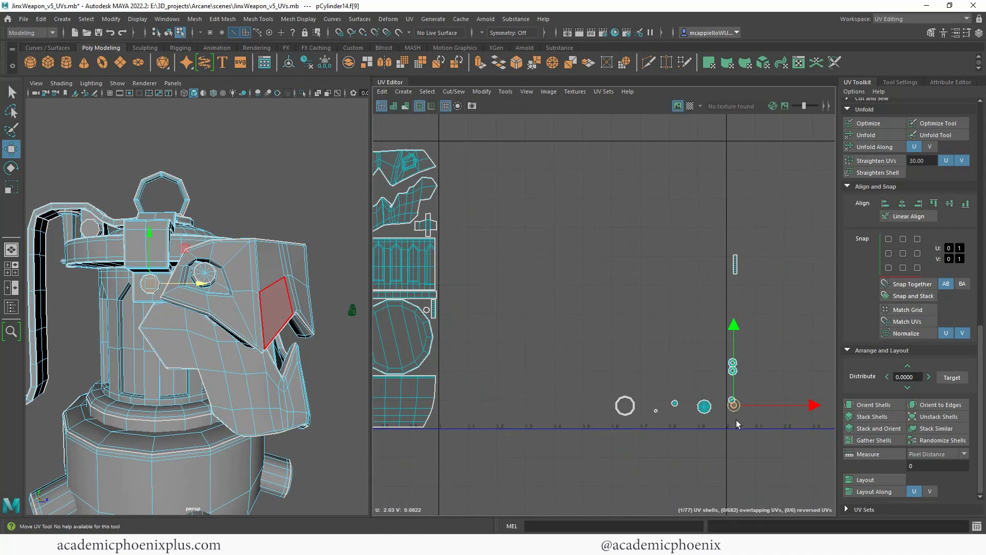
pyautogui.keyDown('alt'); pyautogui.moveTo(223, 272); pyautogui.dragTo(304, 294); pyautogui.keyUp('alt')
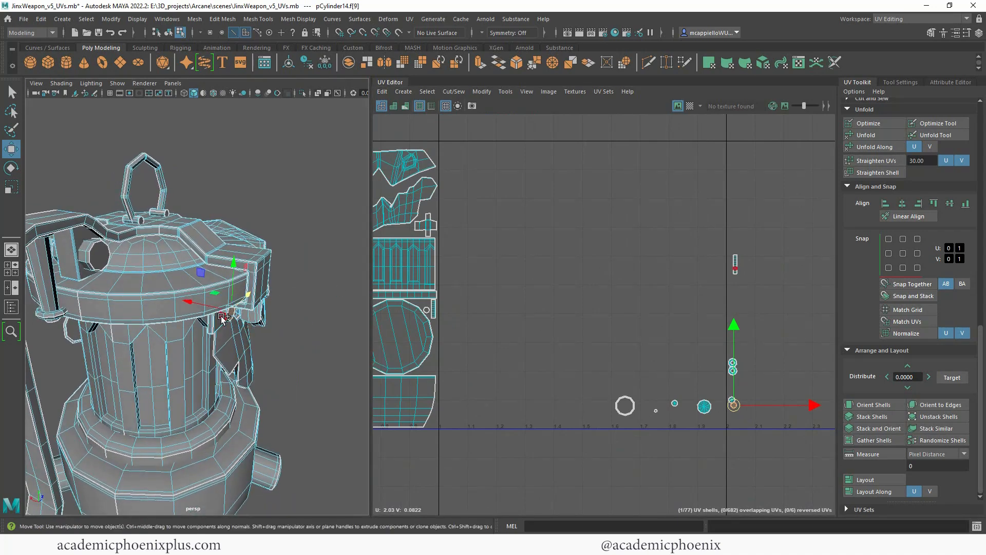
pyautogui.moveTo(714, 242); pyautogui.dragTo(432, 360)
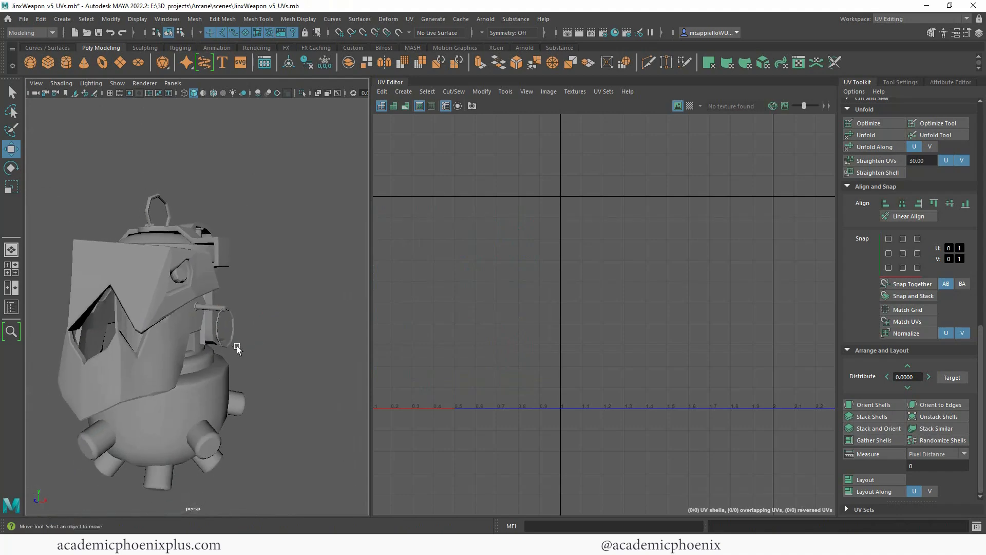
# Select all weapon parts, frame their complete UV layout and display the checker map.
pyautogui.keyDown('alt'); pyautogui.moveTo(259, 350); pyautogui.dragTo(161, 301); pyautogui.keyUp('alt')
pyautogui.moveTo(62, 194); pyautogui.dragTo(188, 358)
pyautogui.keyDown('alt'); pyautogui.moveTo(715, 379); pyautogui.dragTo(334, 308, button='right'); pyautogui.keyUp('alt')
pyautogui.keyDown('alt'); pyautogui.moveTo(671, 296); pyautogui.dragTo(480, 231, button='middle'); pyautogui.keyUp('alt')
pyautogui.press('f')
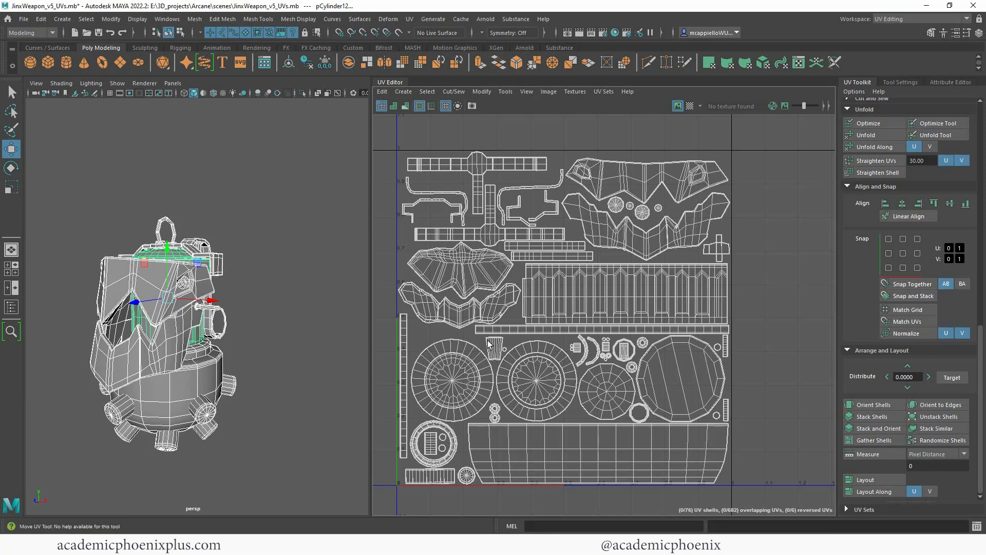
pyautogui.click(689, 106)
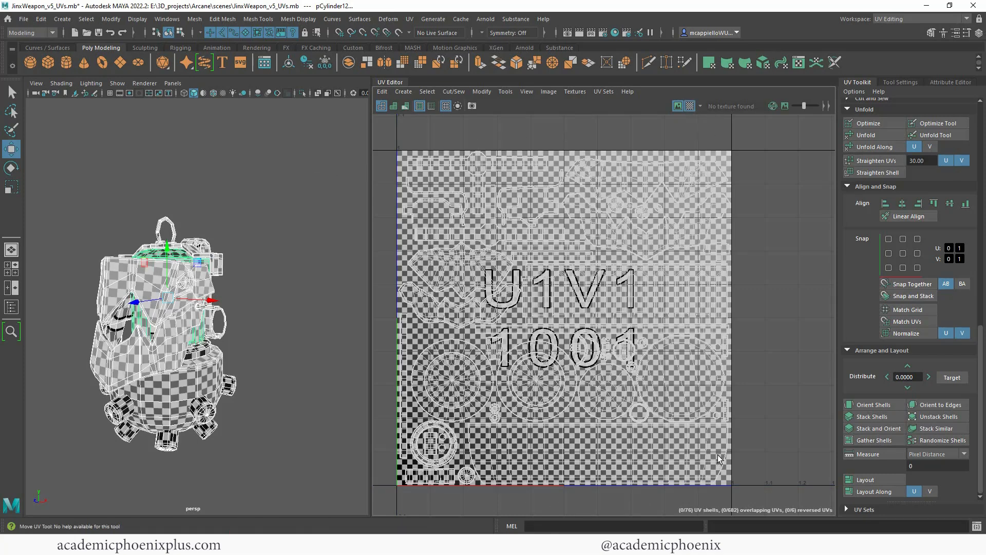
# Shift the upper head shell slightly along U as a test and undo the move.
pyautogui.moveTo(701, 172); pyautogui.dragTo(701, 200, button='right')
pyautogui.click(700, 188)
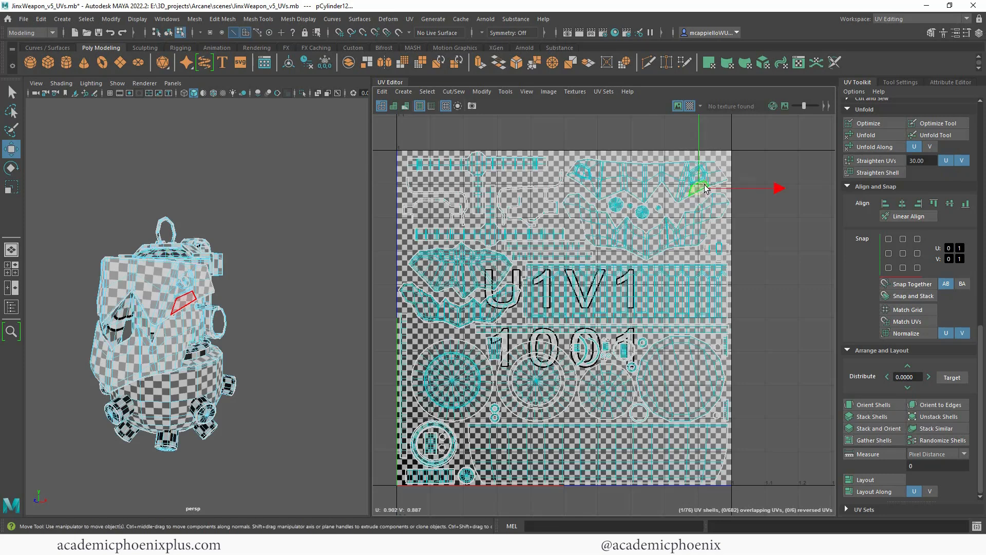
pyautogui.doubleClick(714, 178)
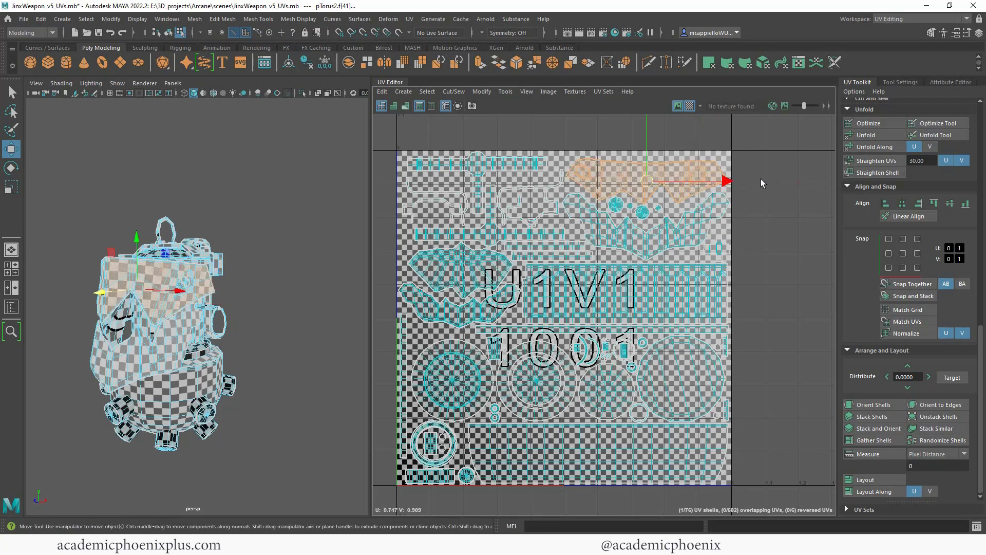
pyautogui.moveTo(732, 180); pyautogui.dragTo(735, 181)
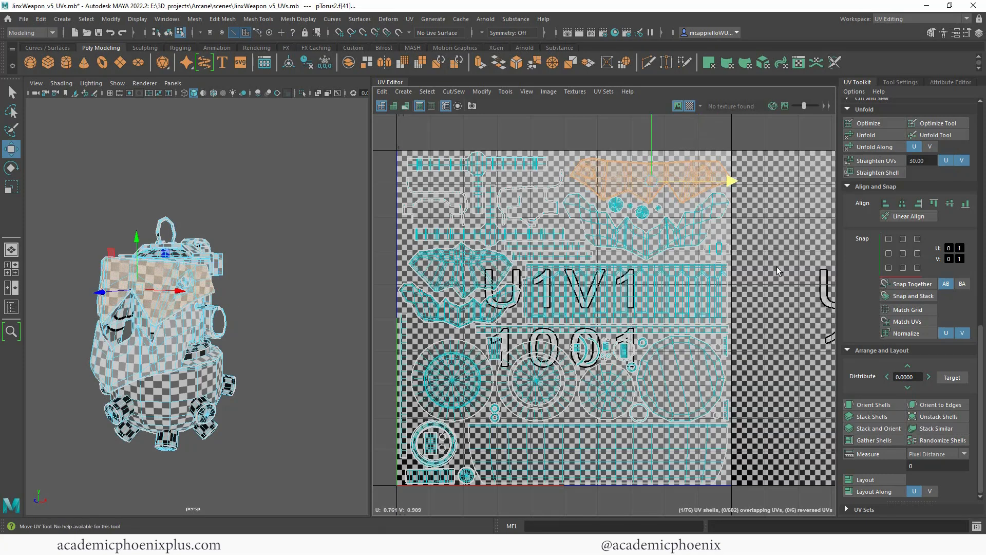
pyautogui.hotkey('ctrl', 'z')
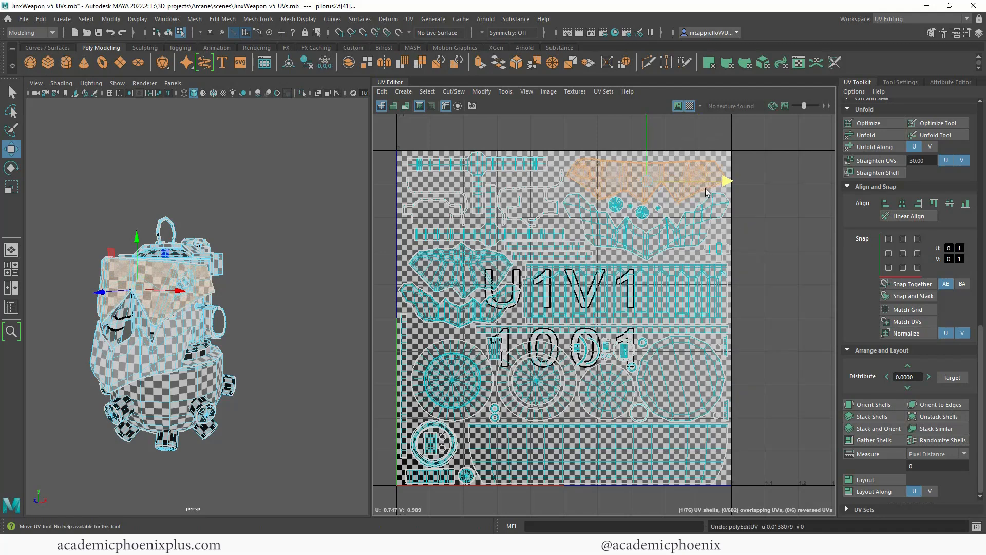
# Toggle the checker map off and on again, clear the shell selection, and inspect the model from another angle.
pyautogui.click(691, 105)
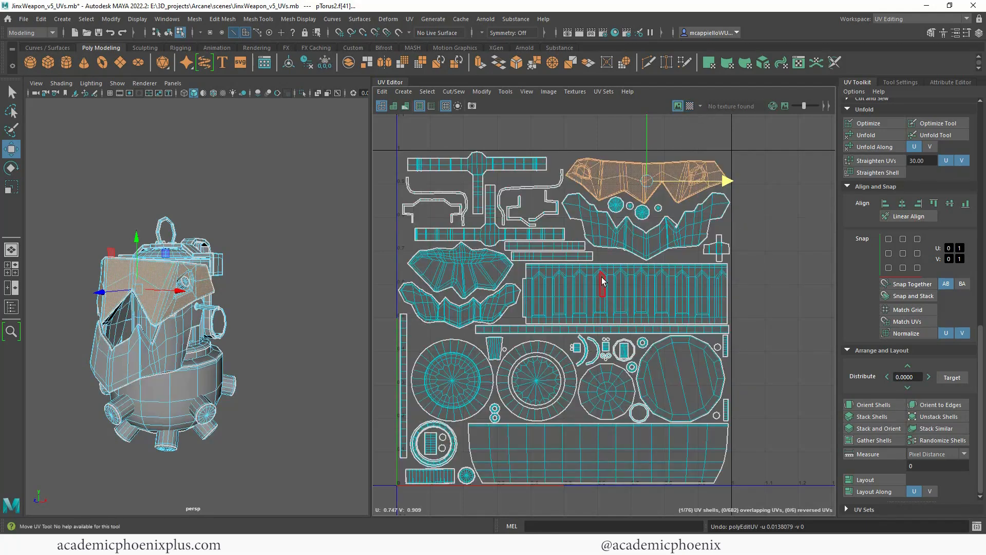
pyautogui.click(788, 243)
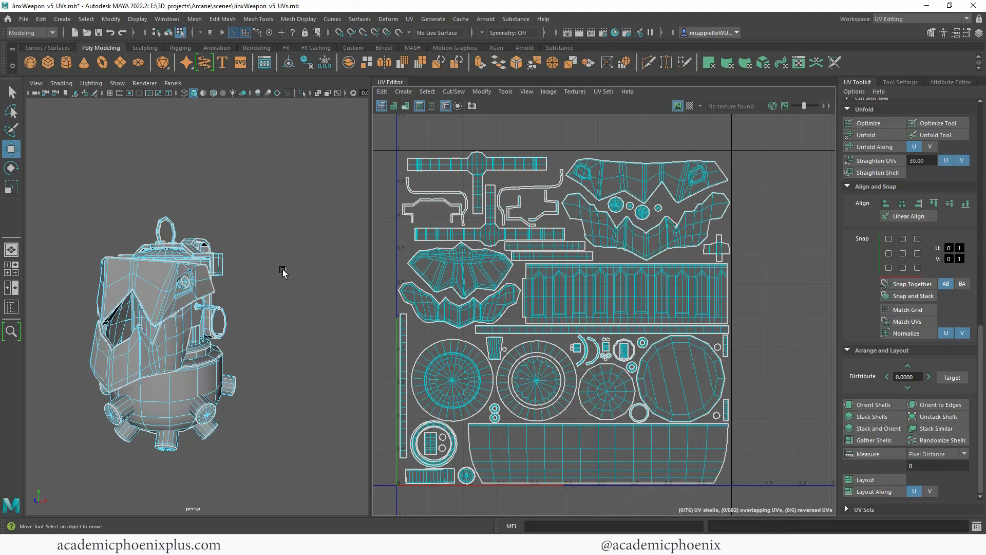
pyautogui.click(691, 106)
pyautogui.keyDown('alt'); pyautogui.moveTo(252, 309); pyautogui.dragTo(266, 331); pyautogui.keyUp('alt')
pyautogui.keyDown('alt'); pyautogui.moveTo(181, 345); pyautogui.dragTo(237, 300); pyautogui.keyUp('alt')
# Freeze the transformations and delete the construction history of all weapon parts, and save the scene.
pyautogui.click(747, 159)
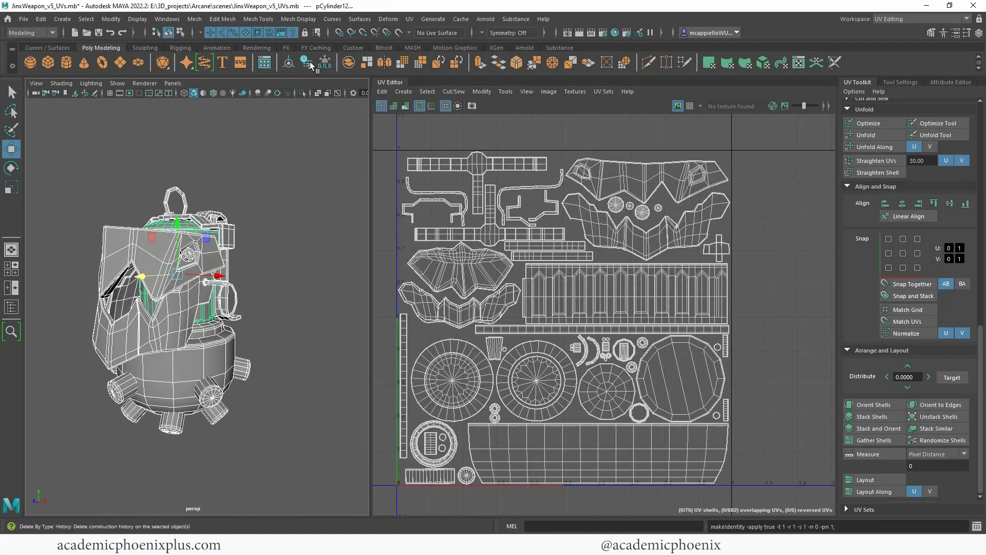
pyautogui.click(317, 220)
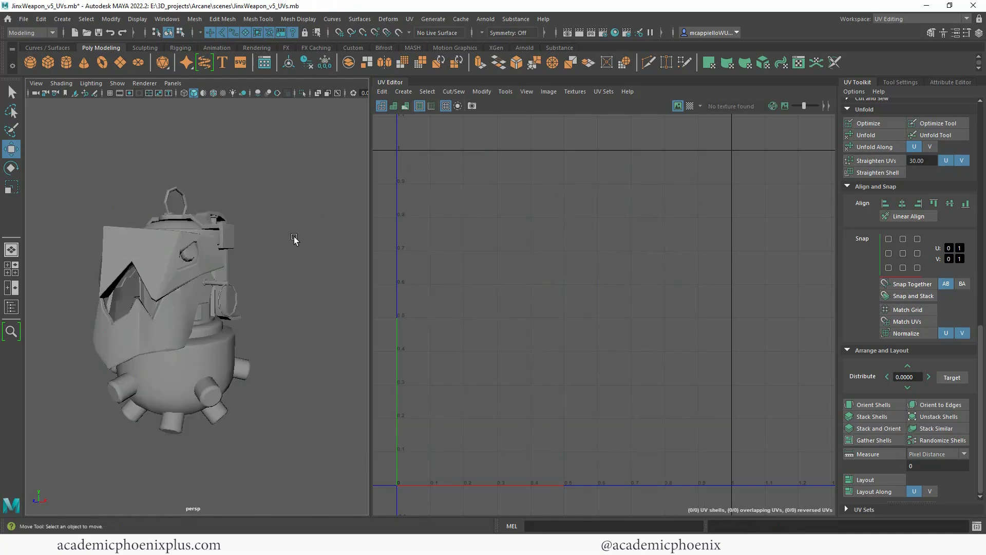
pyautogui.hotkey('ctrl', 's')
pyautogui.moveTo(35, 174); pyautogui.dragTo(295, 389)
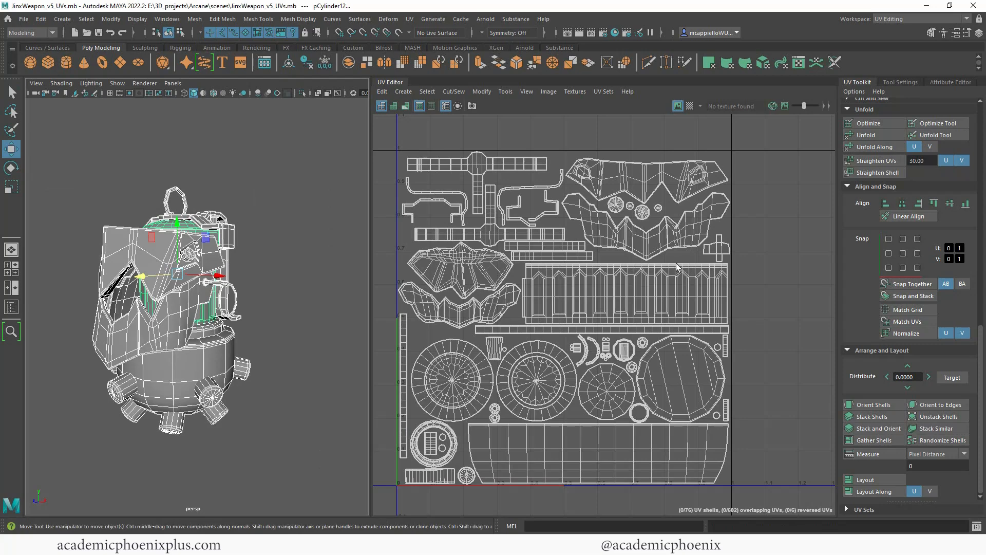